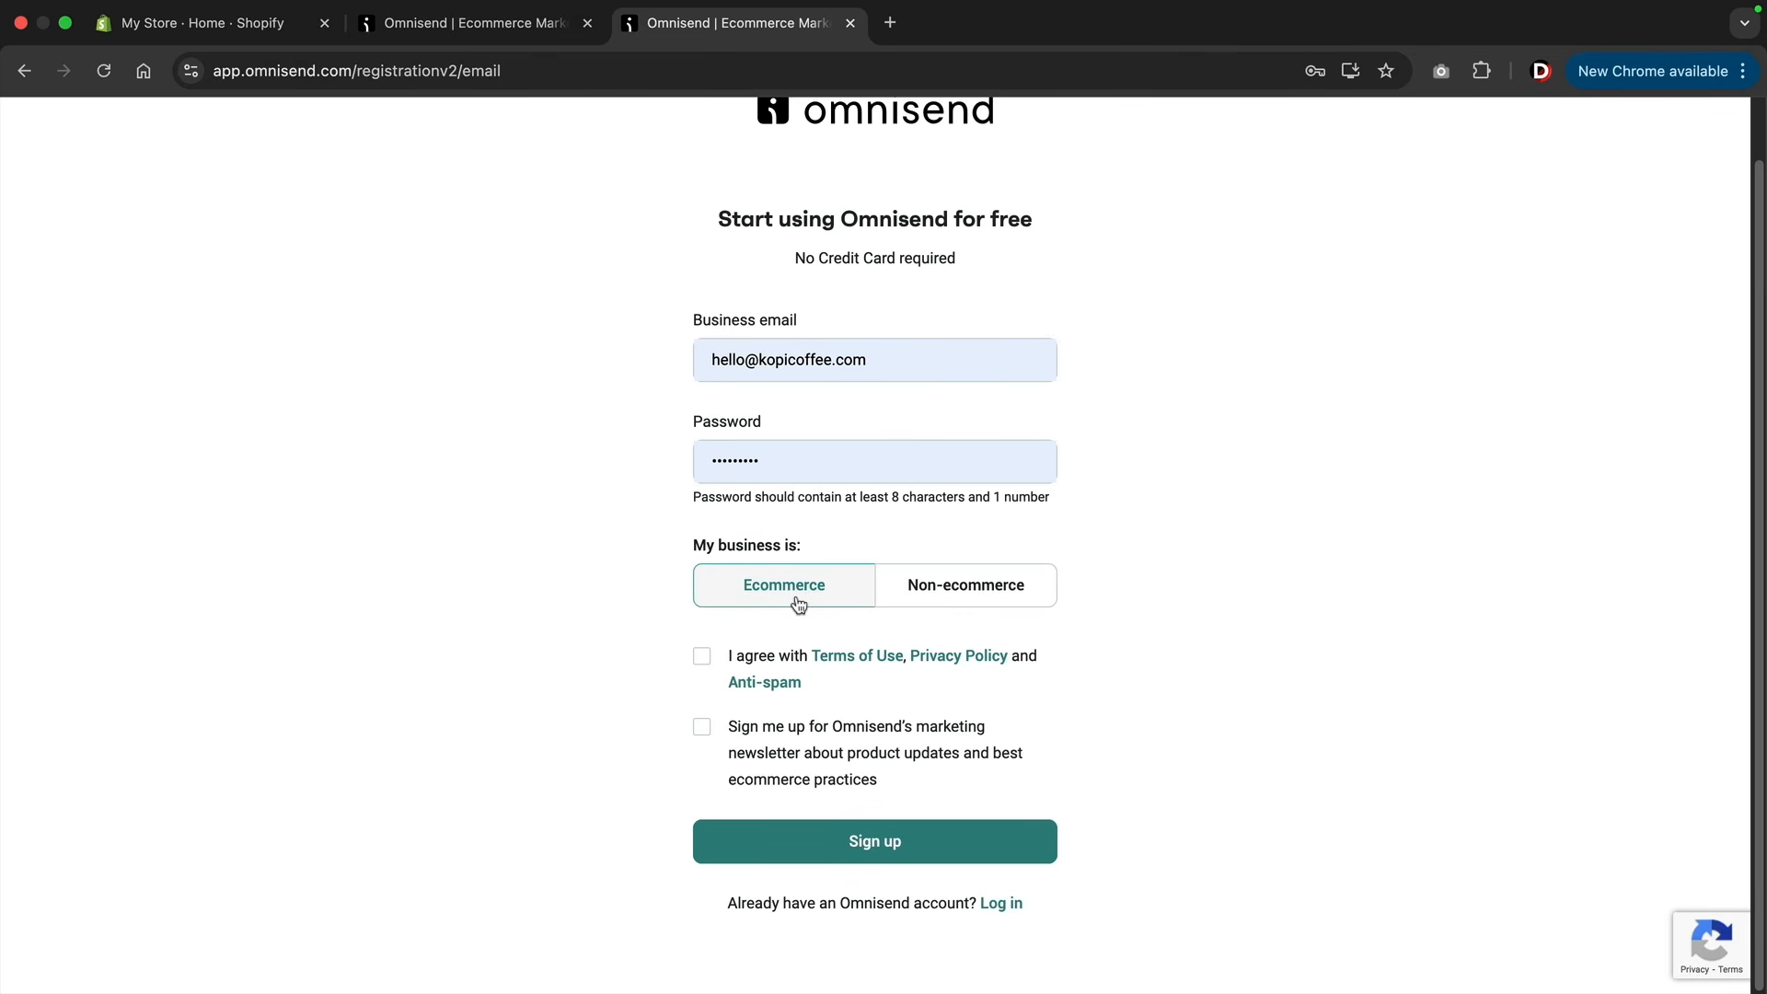
Accept the terms, opt in to the marketing newsletter, and submit the Omnisend sign-up form for the ecommerce business.
click(701, 657)
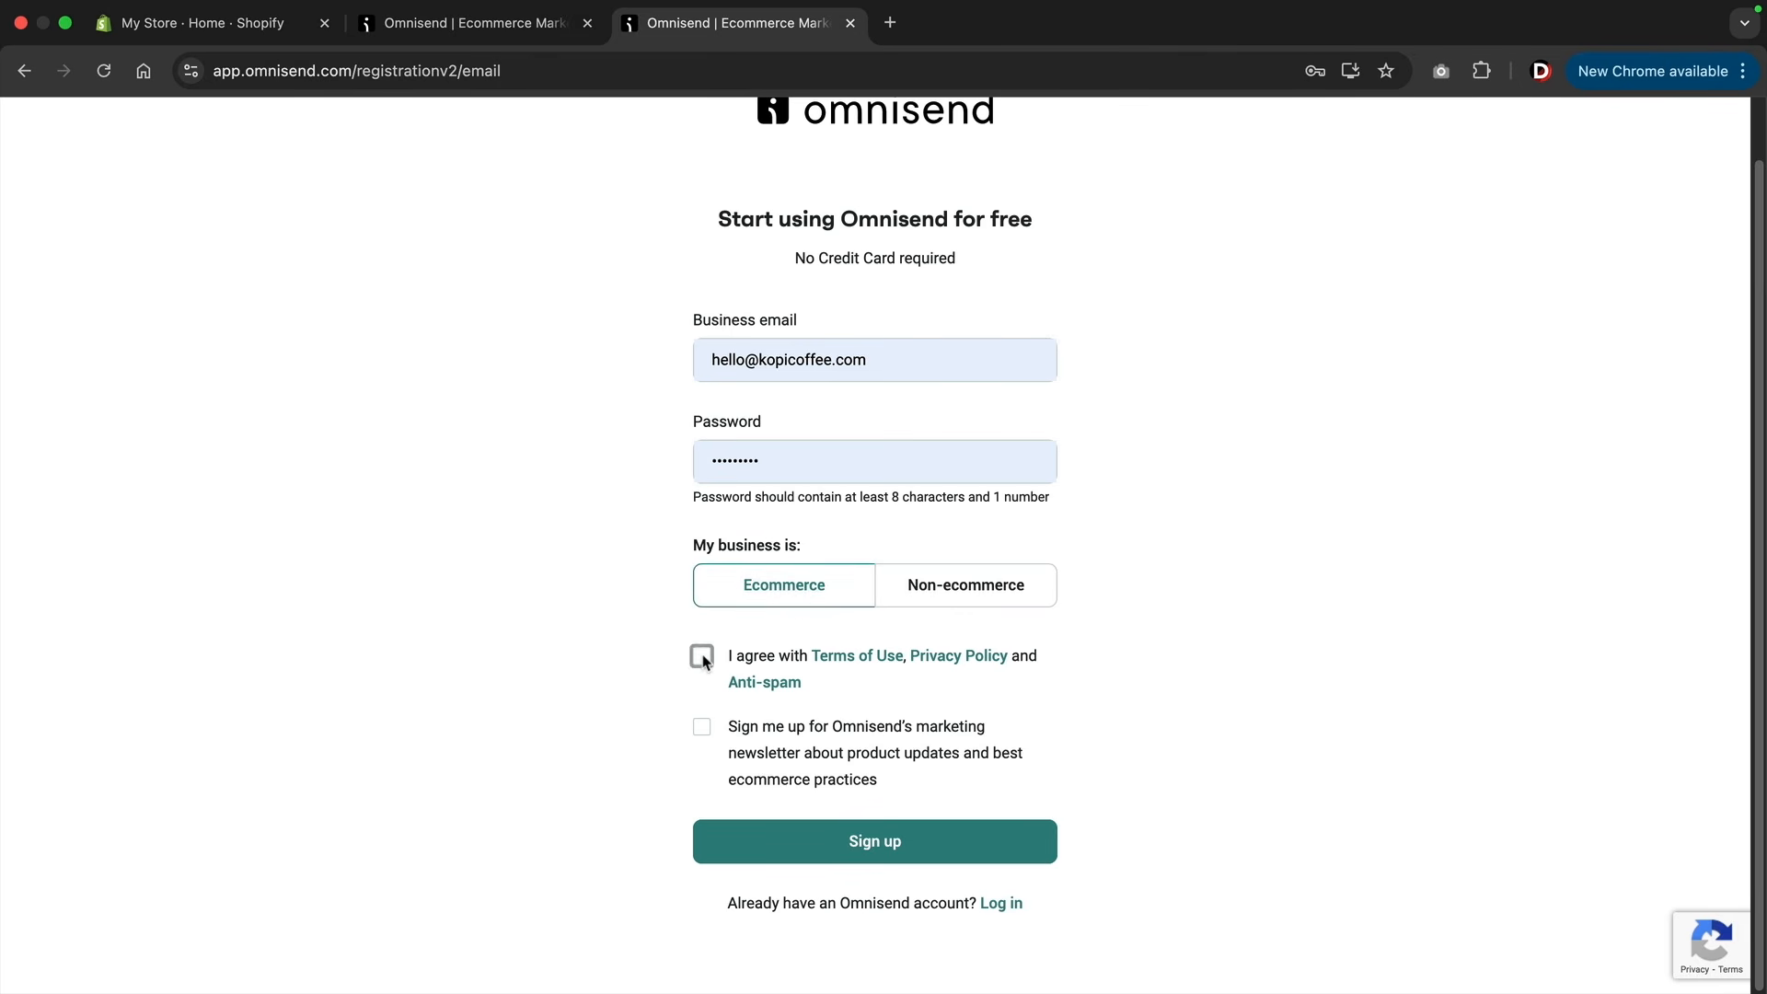
click(699, 727)
click(844, 842)
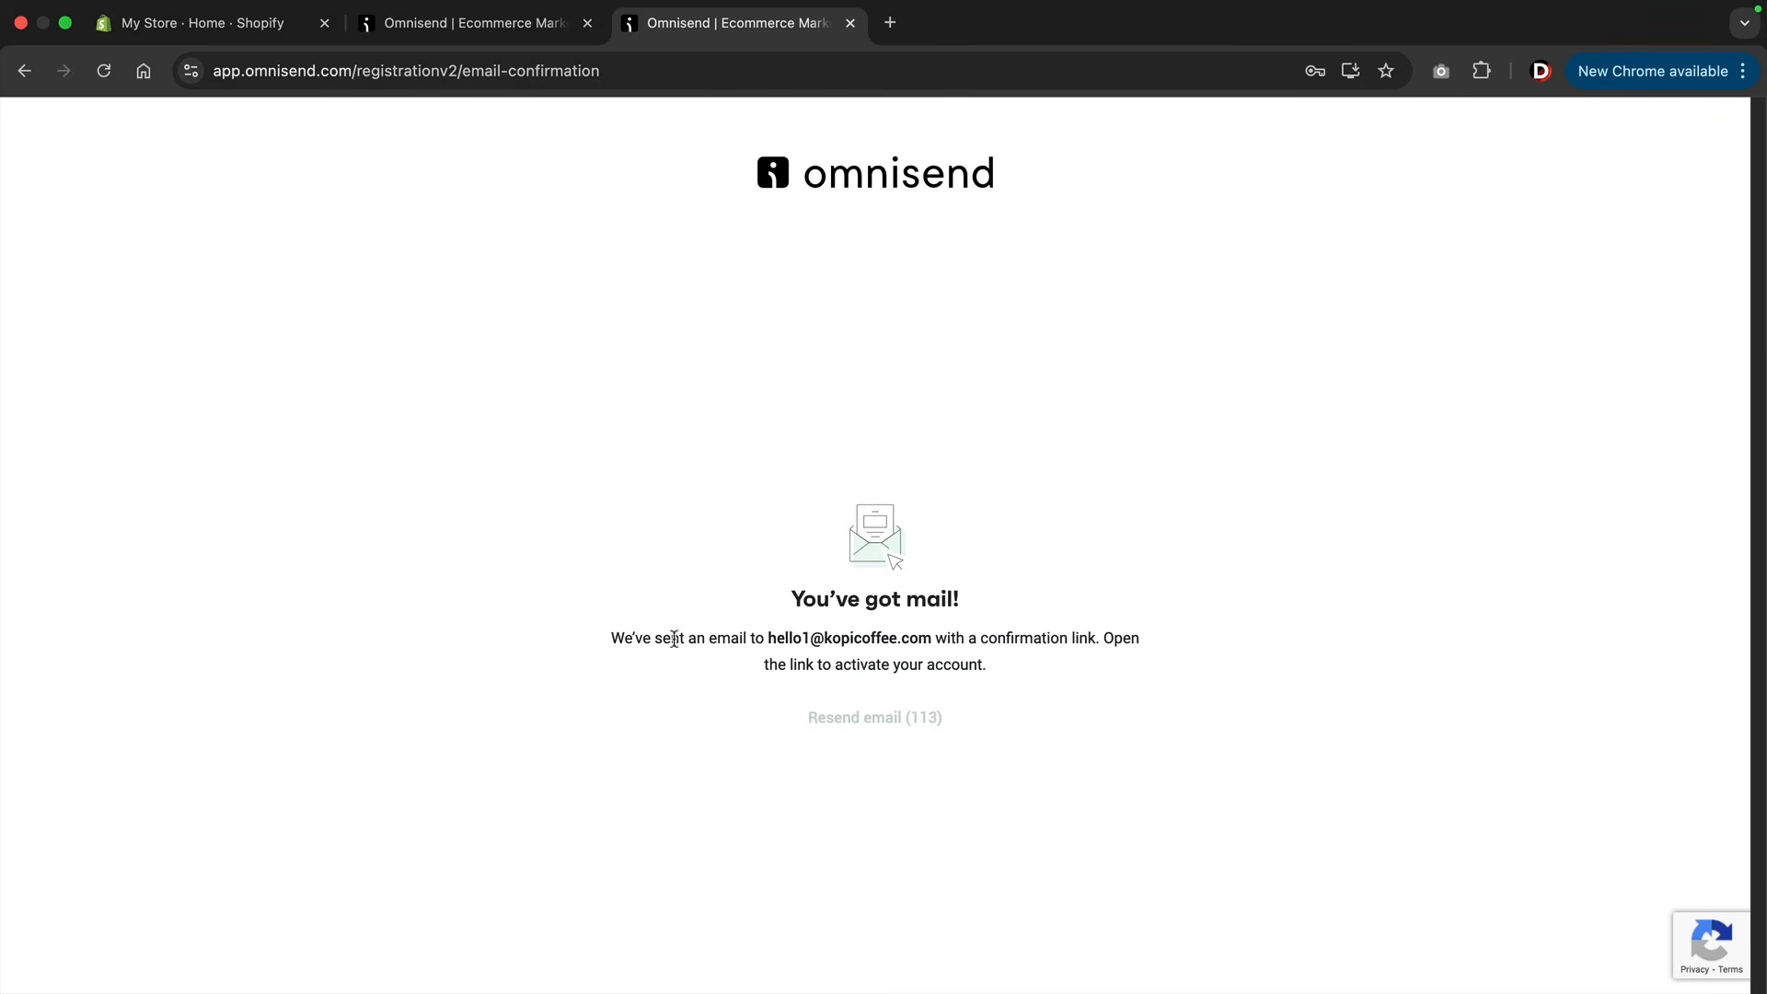
Switch to Gmail and open the "Complete your registration" email from Omnisend.
drag(614, 638, 1111, 637)
click(1114, 644)
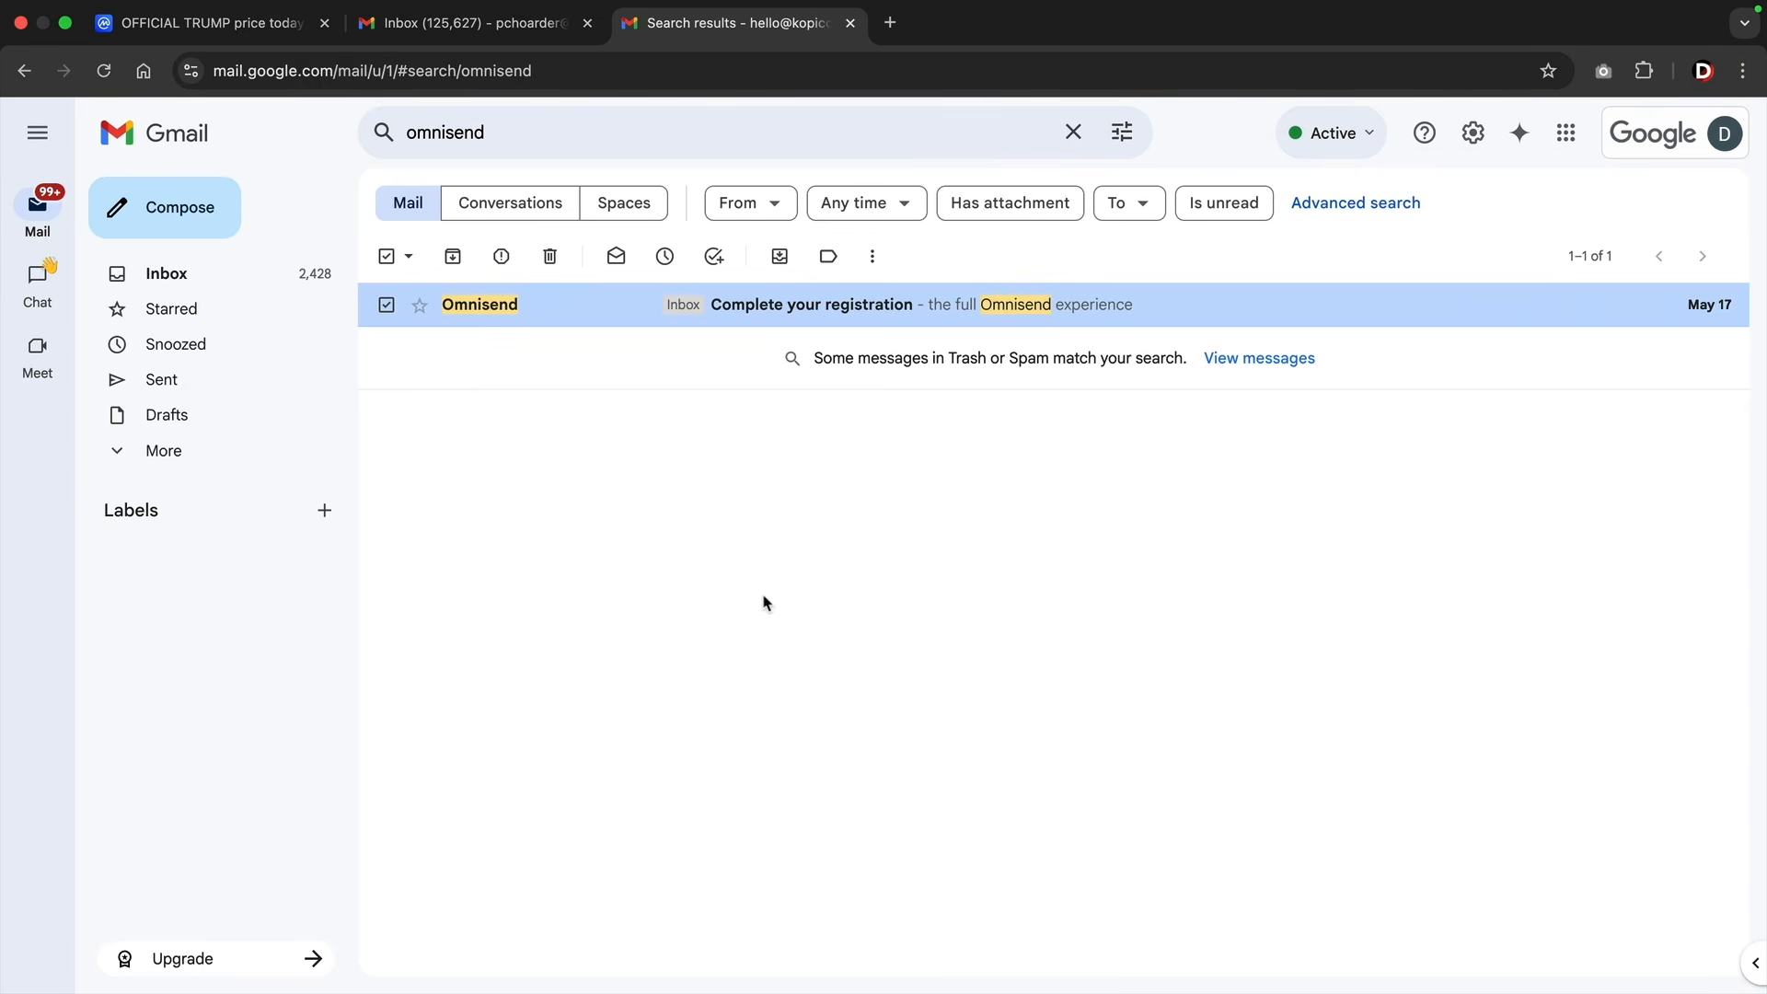
click(565, 316)
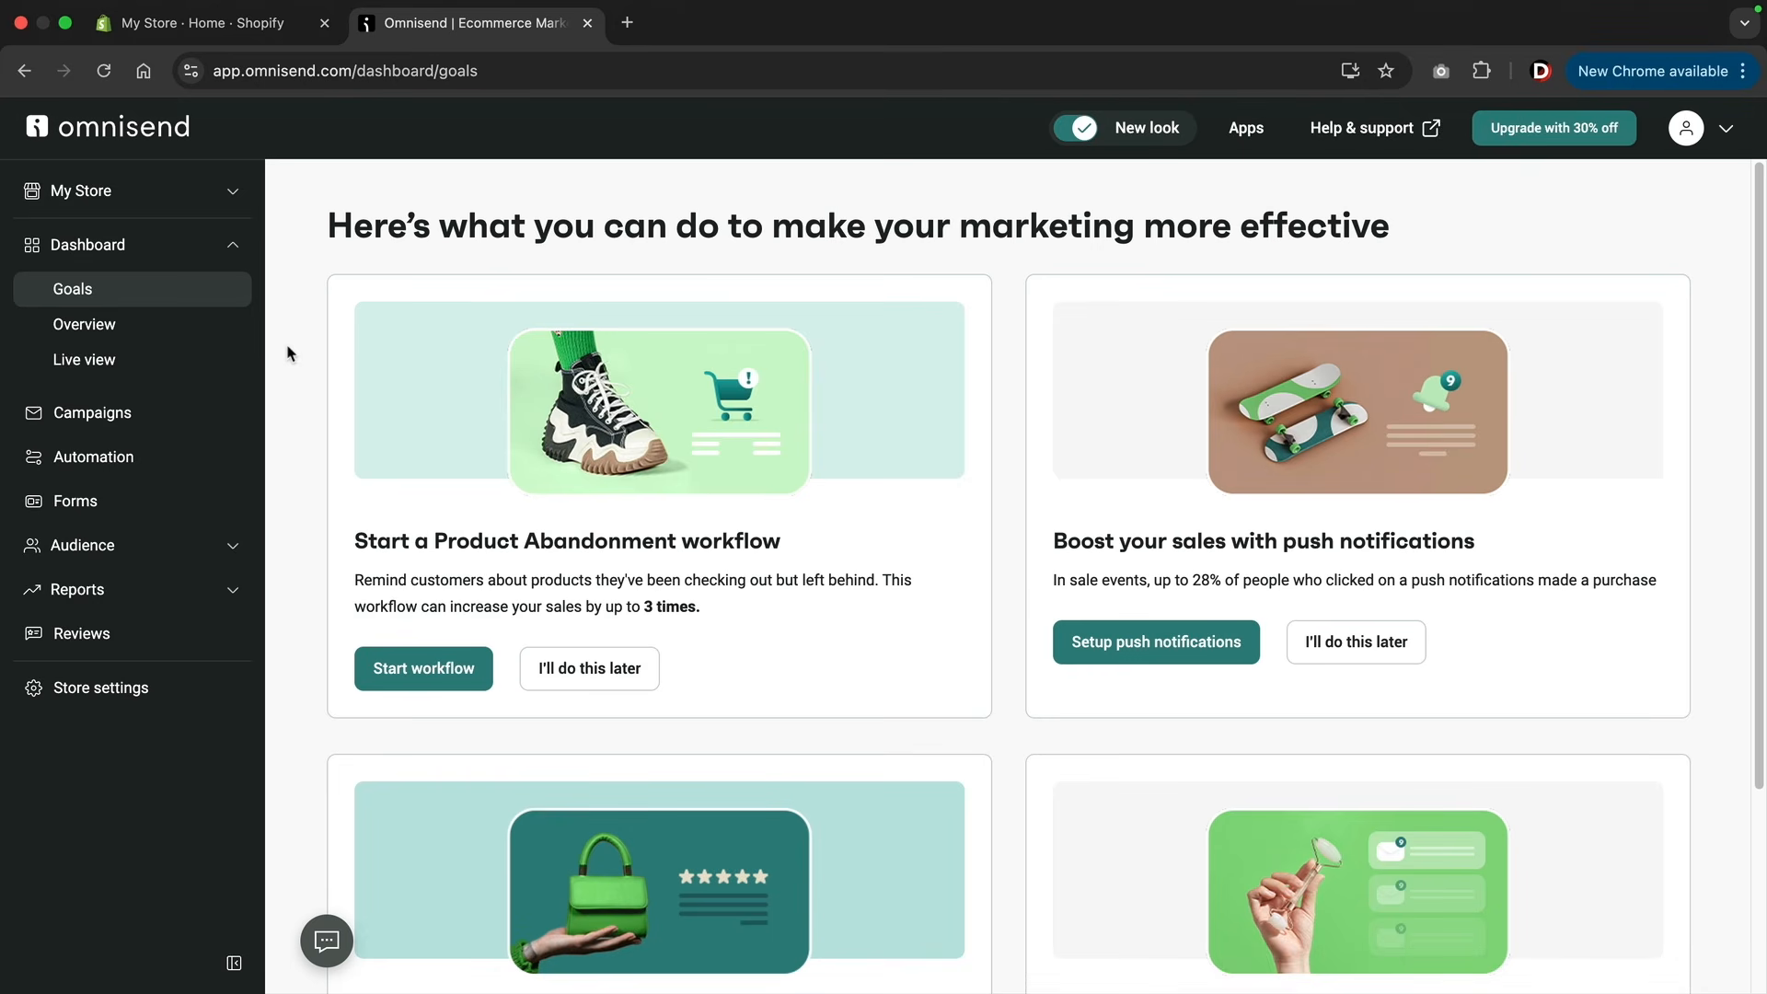
Look through the dashboard overview, campaigns, automation and forms sections of the Omnisend account.
click(161, 327)
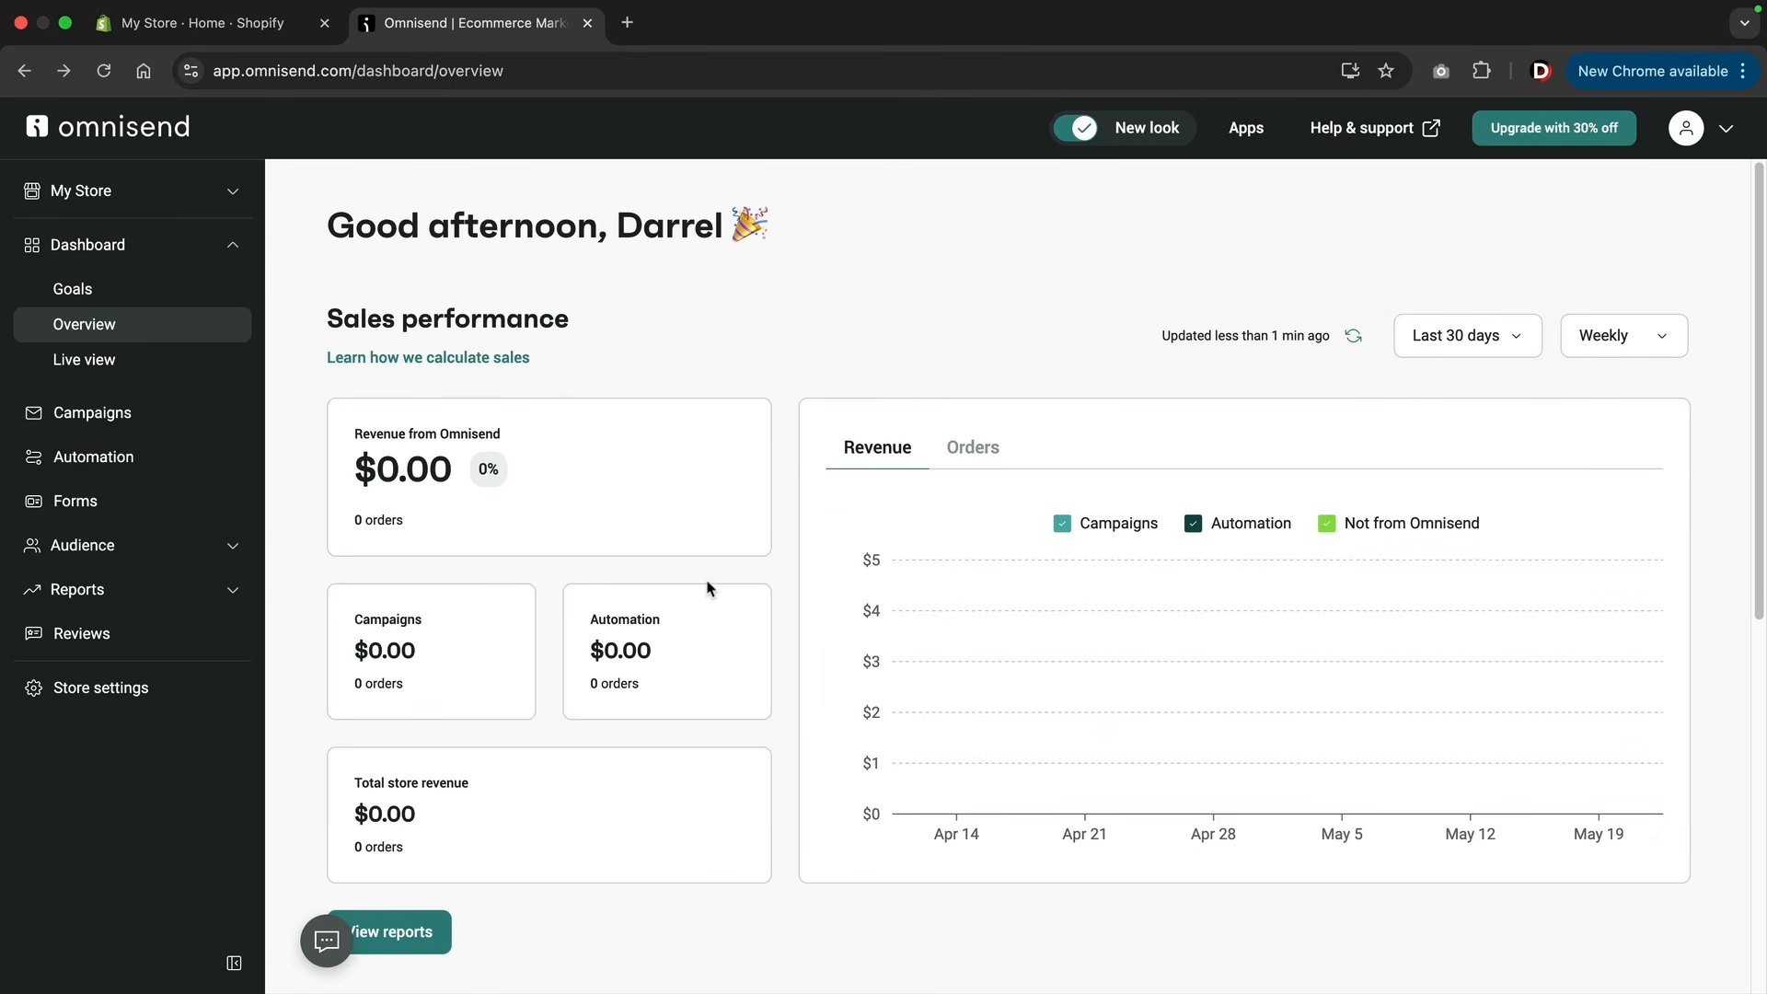
click(170, 412)
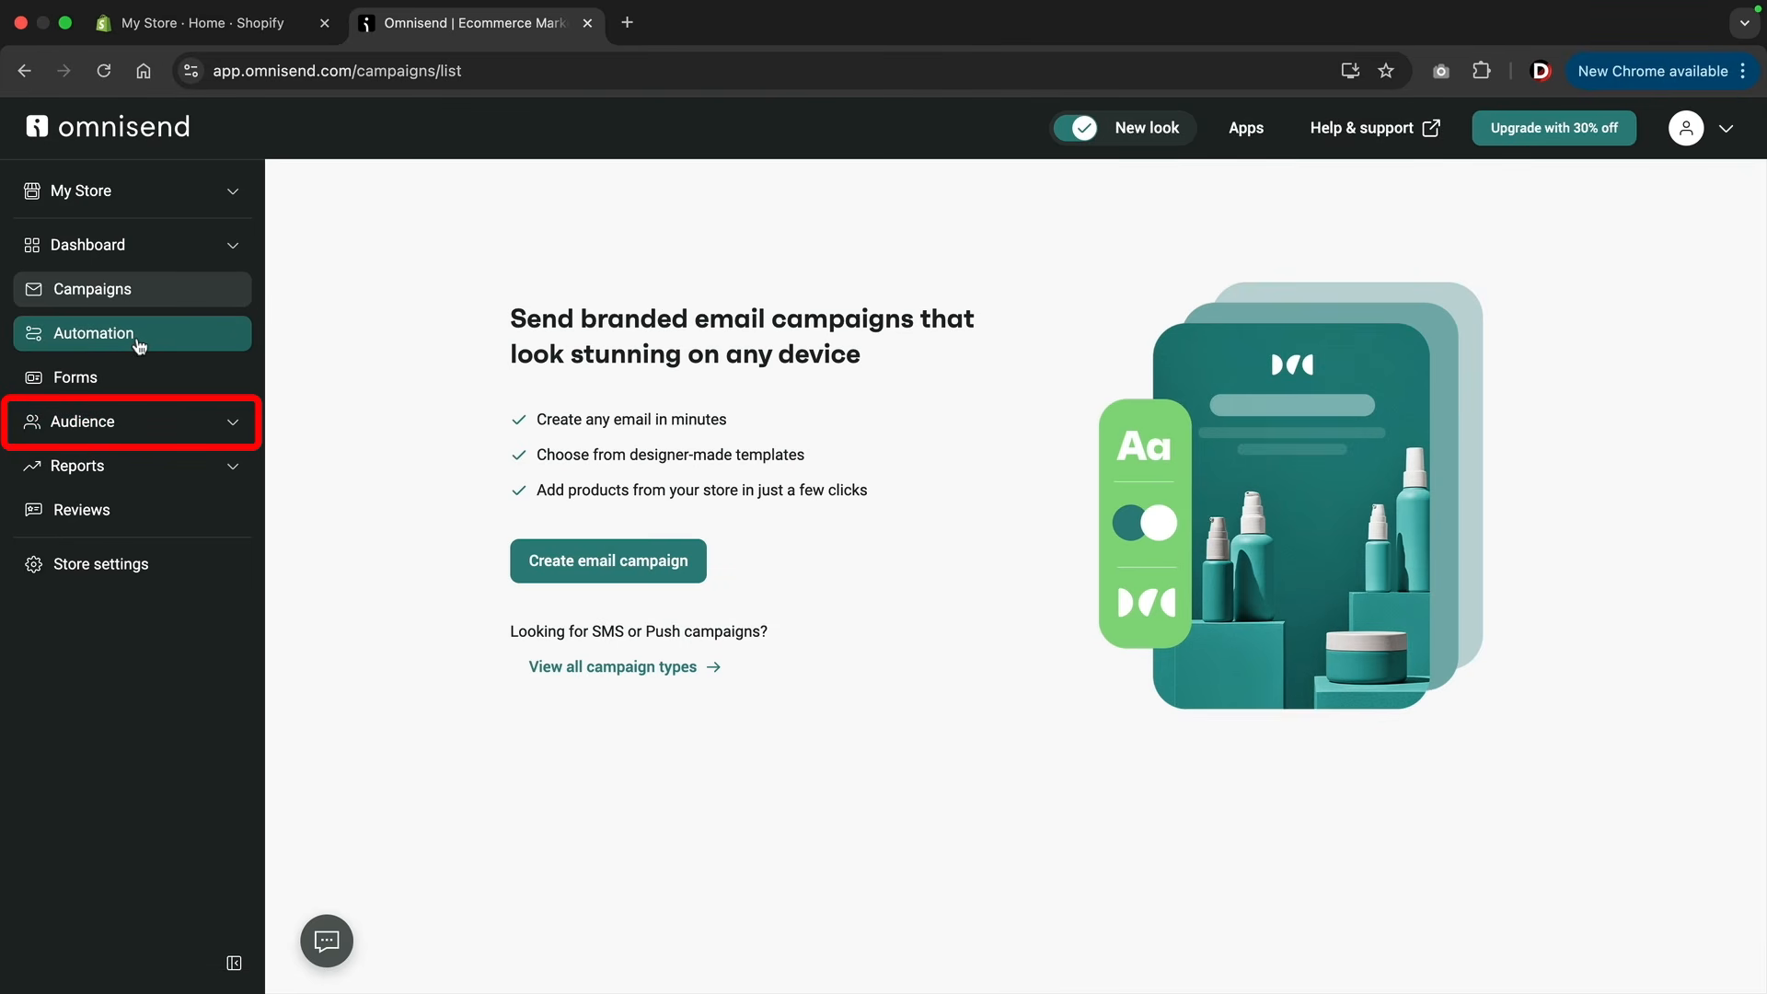
click(138, 339)
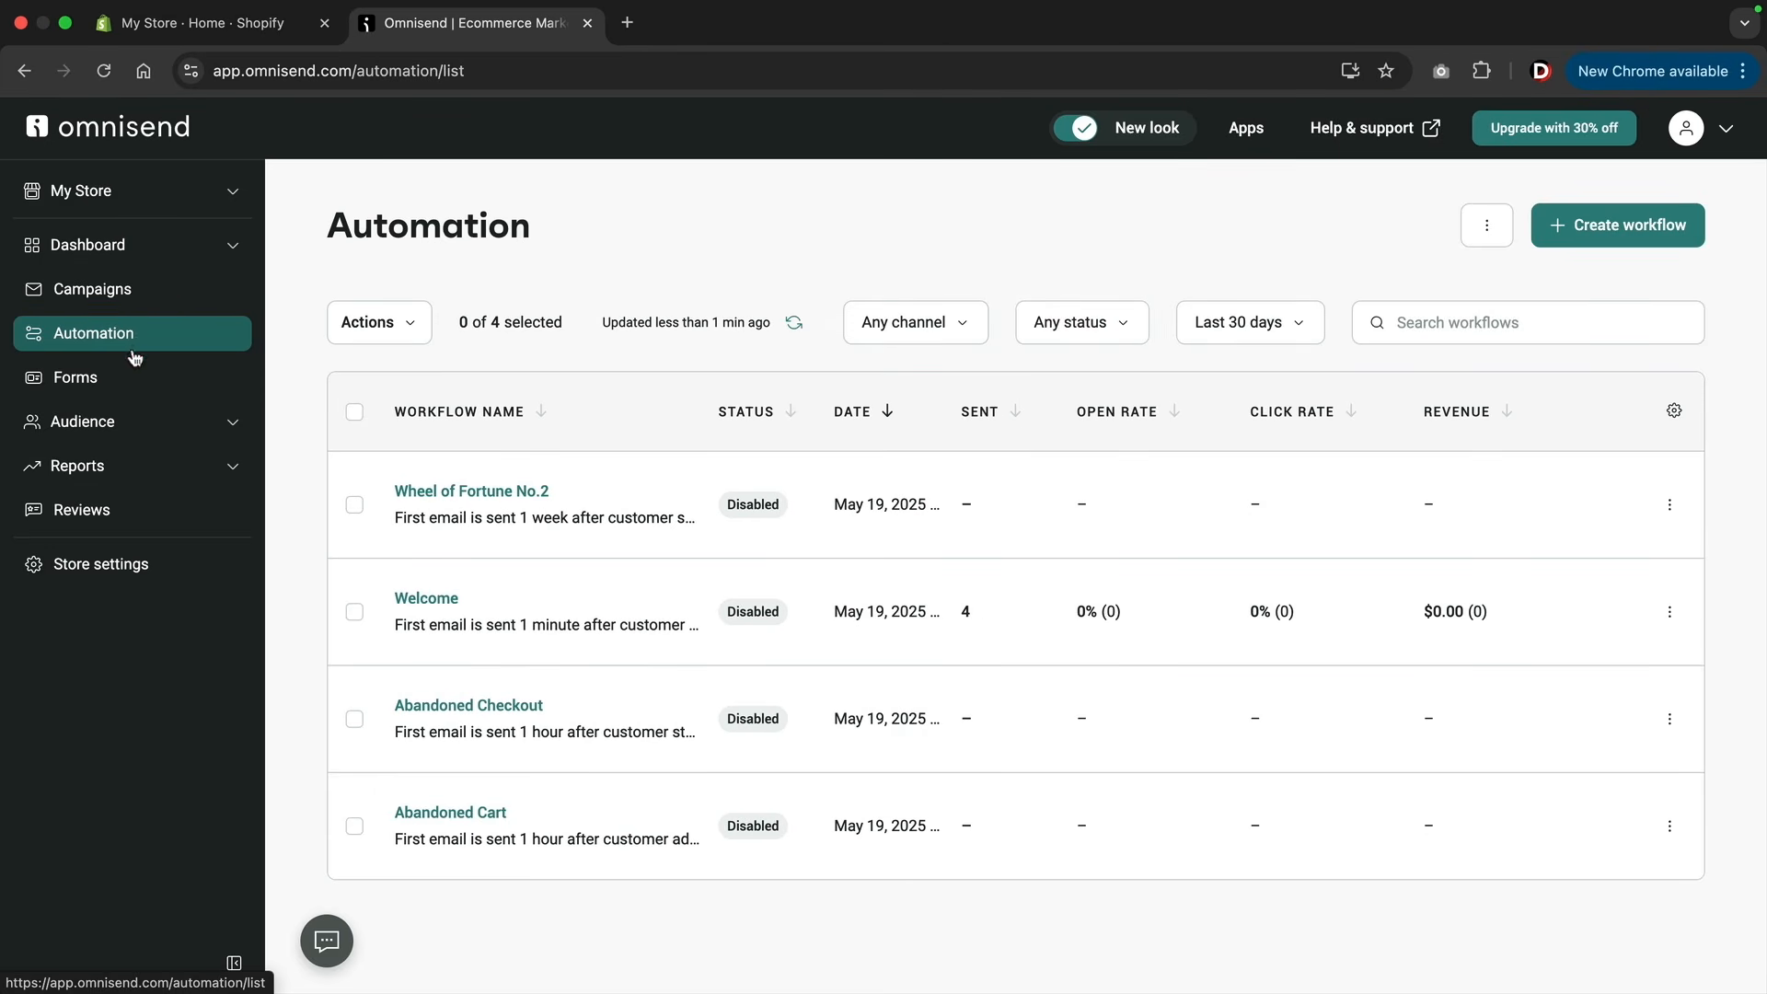
click(122, 383)
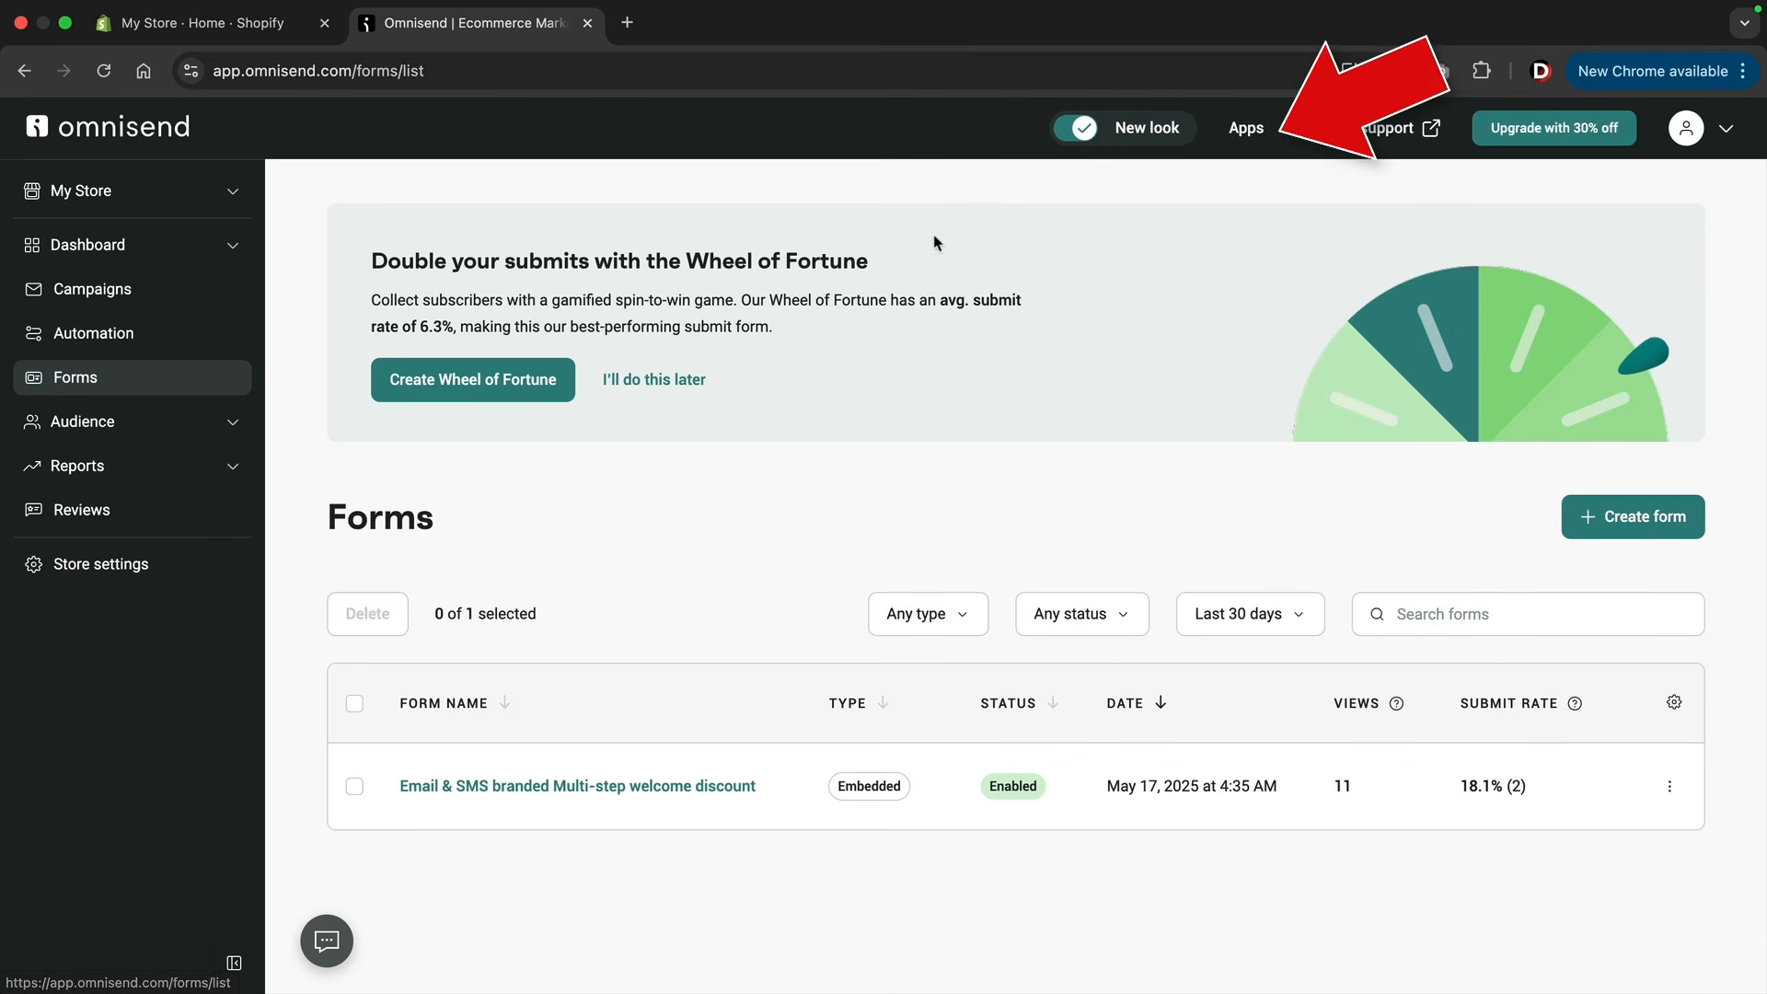
Find the Shopify integration under "Connect your store" in the App Market and start connecting it.
click(1247, 134)
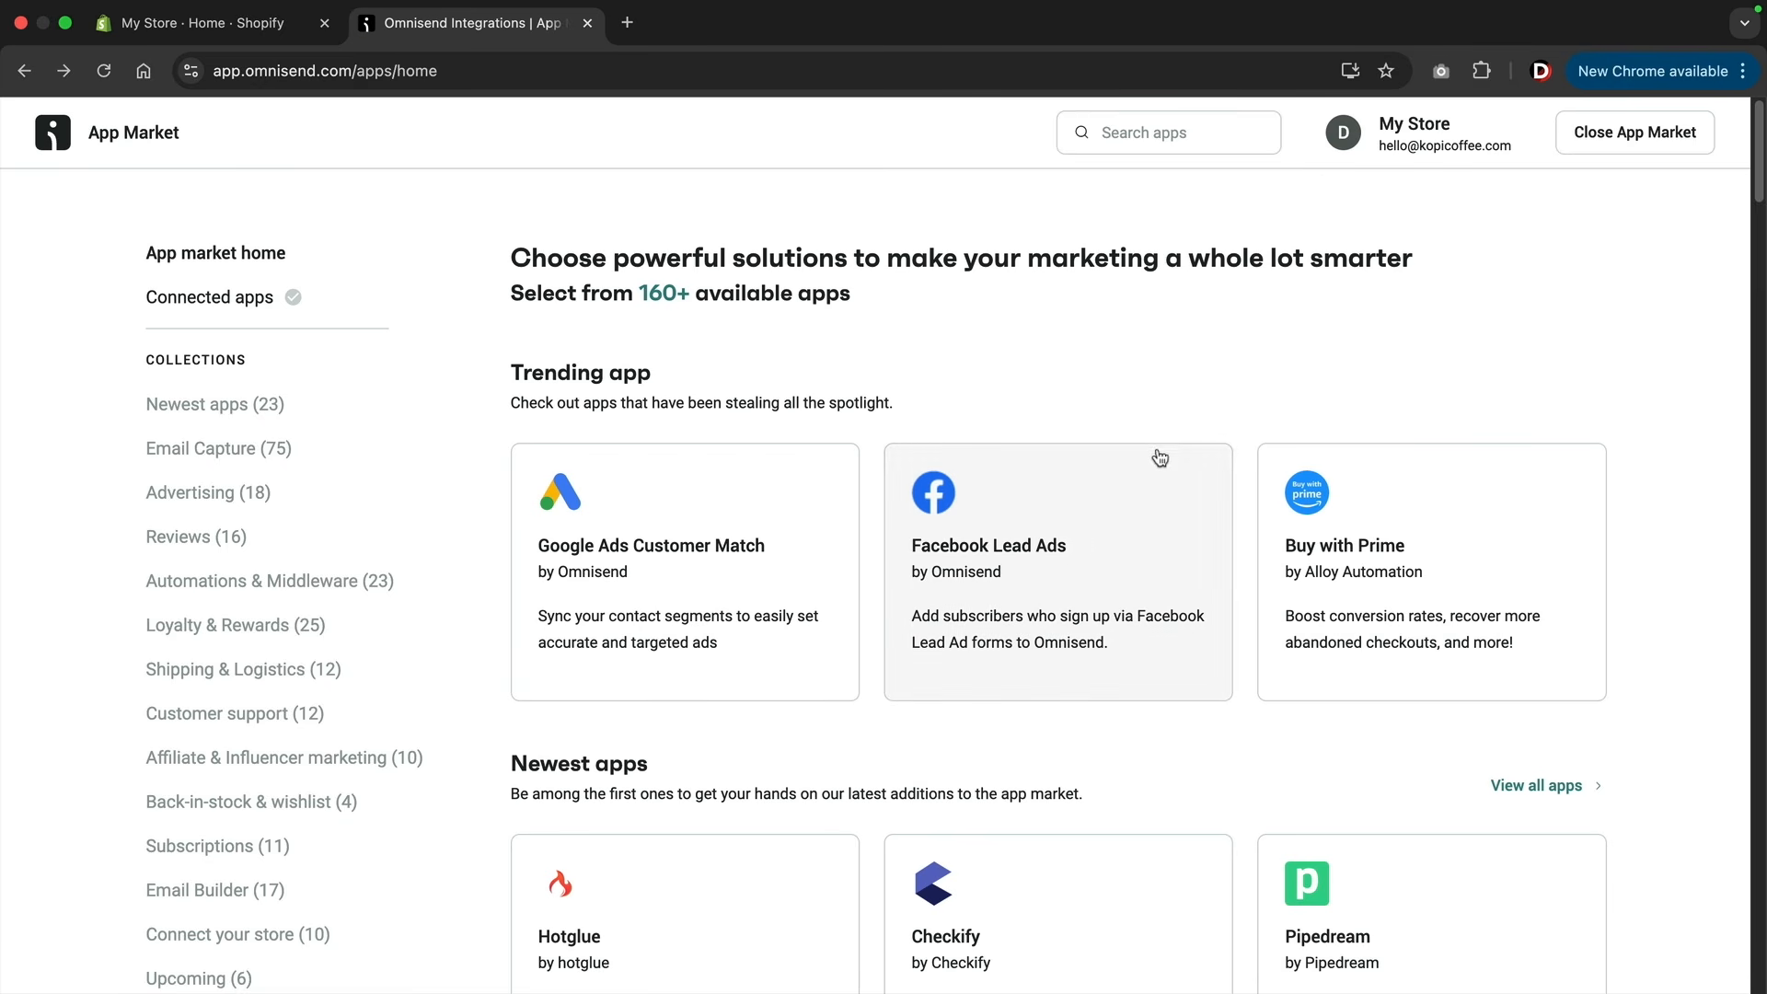
scroll(1146, 392, down, 20)
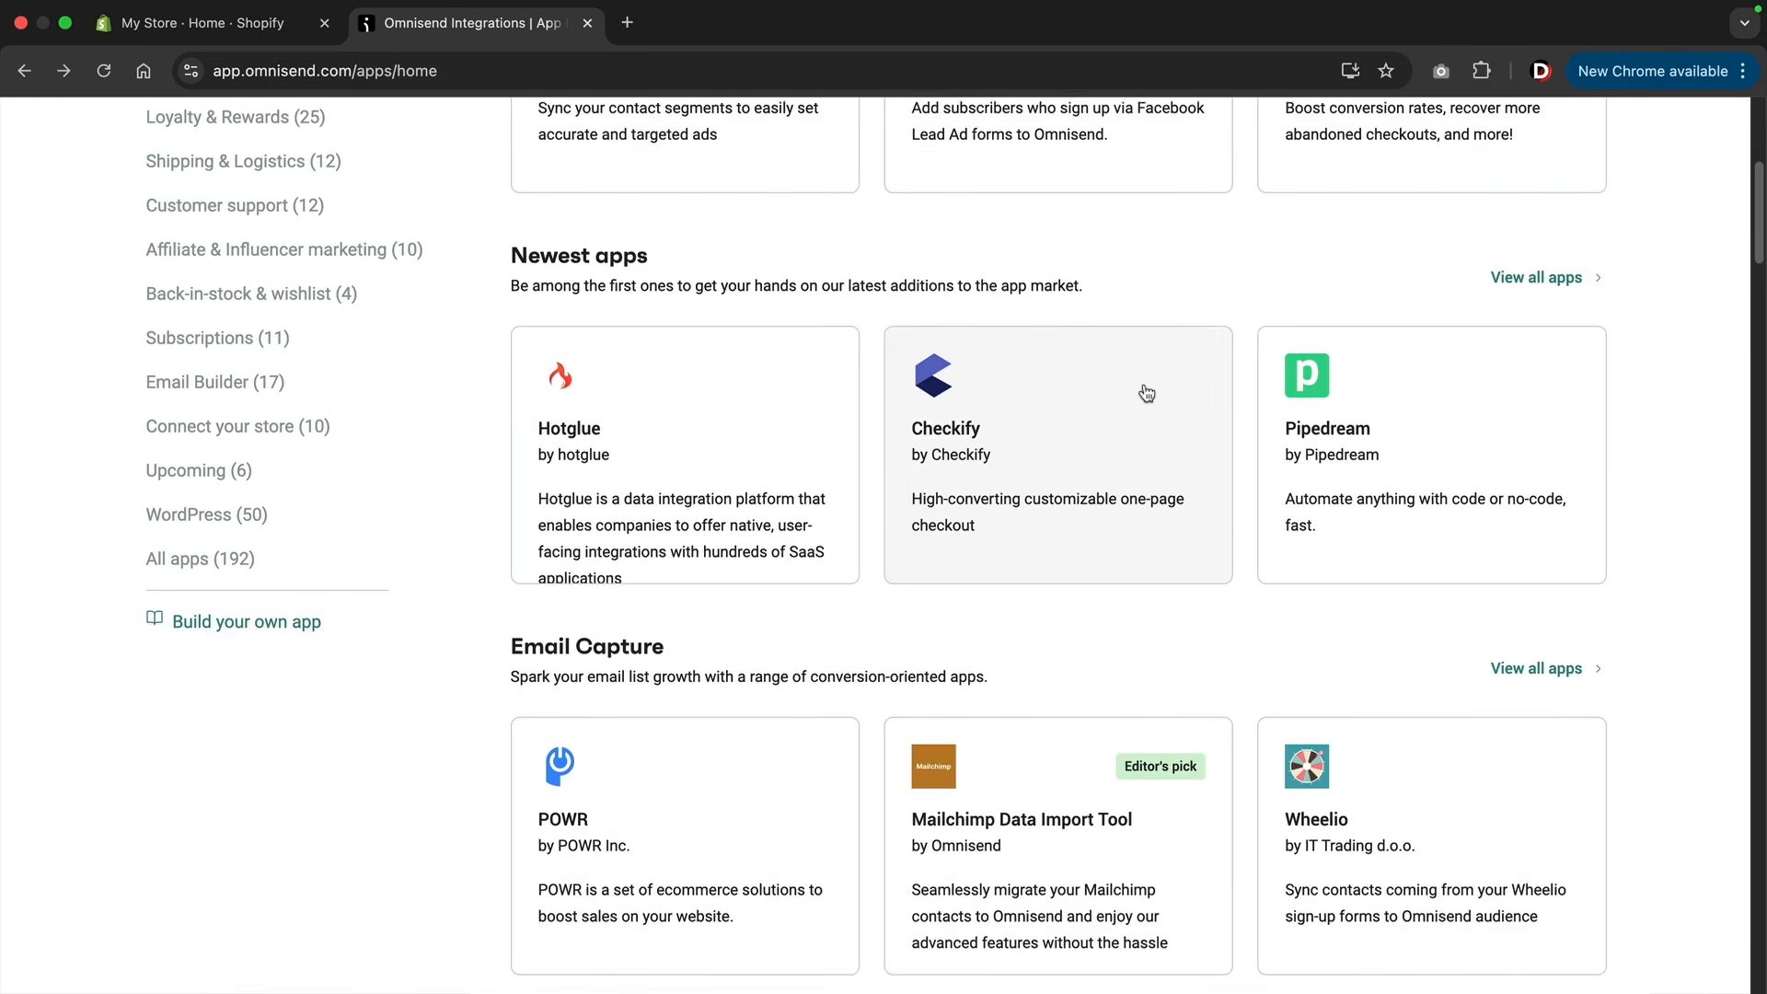
scroll(1146, 391, down, 20)
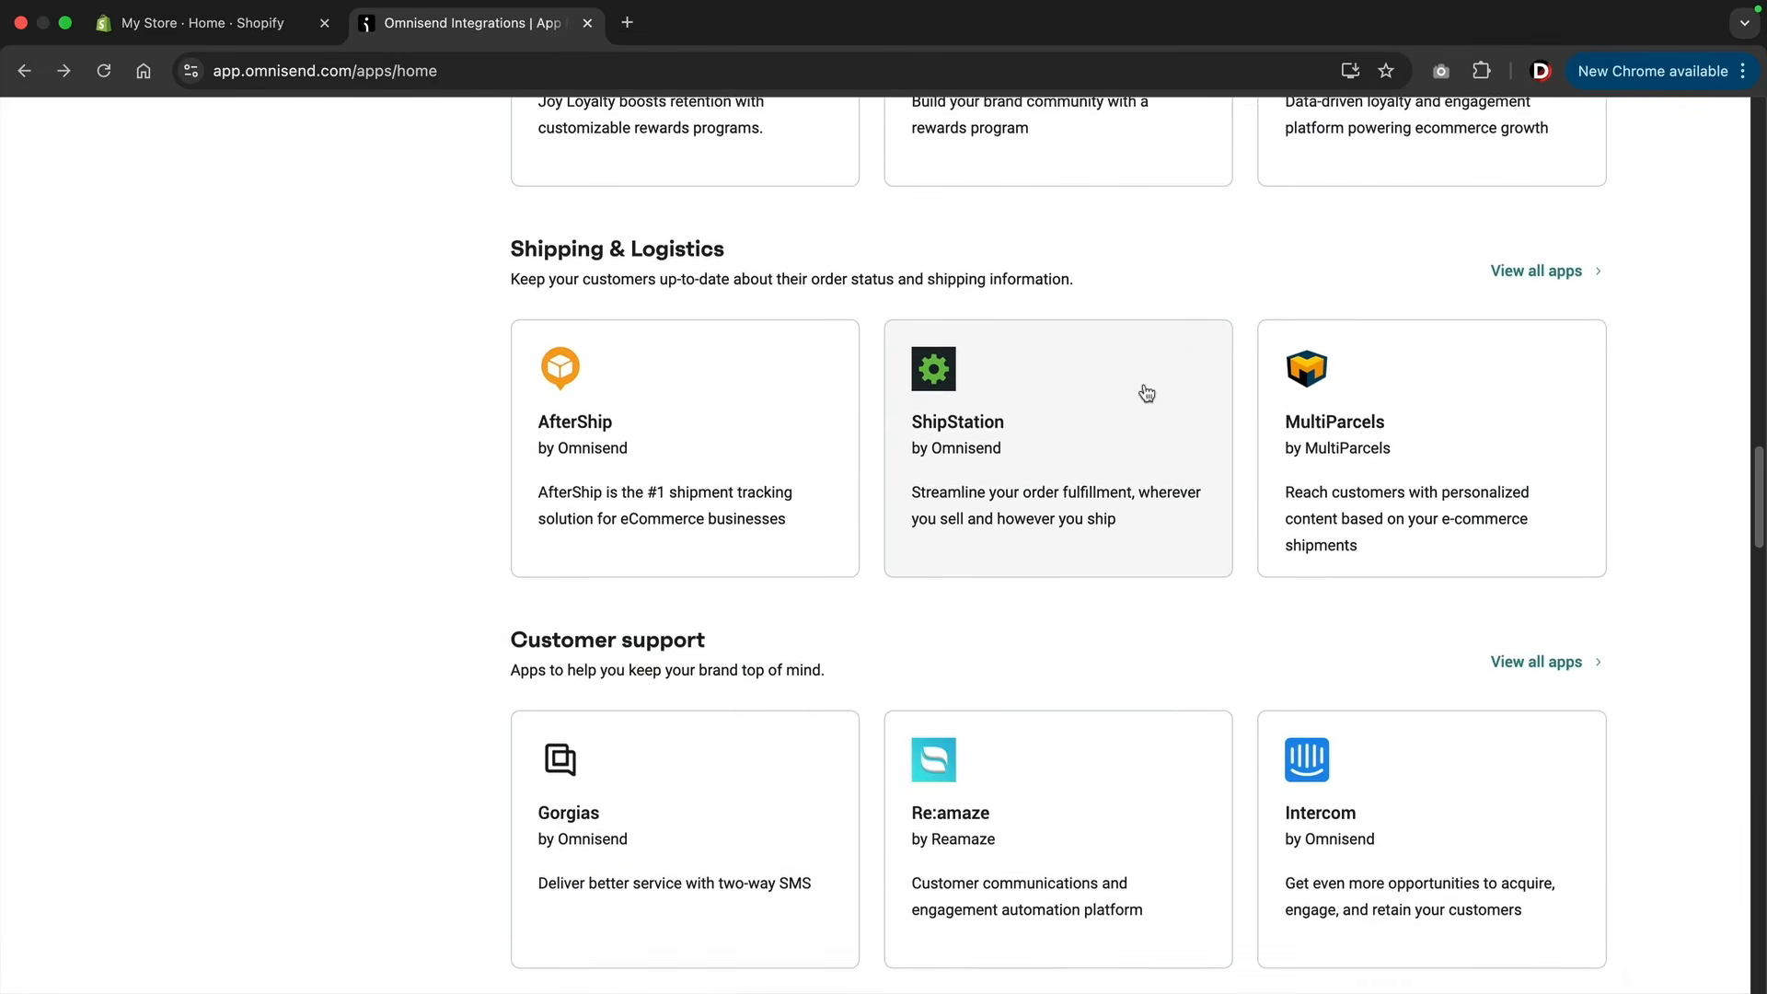
scroll(1146, 391, down, 10)
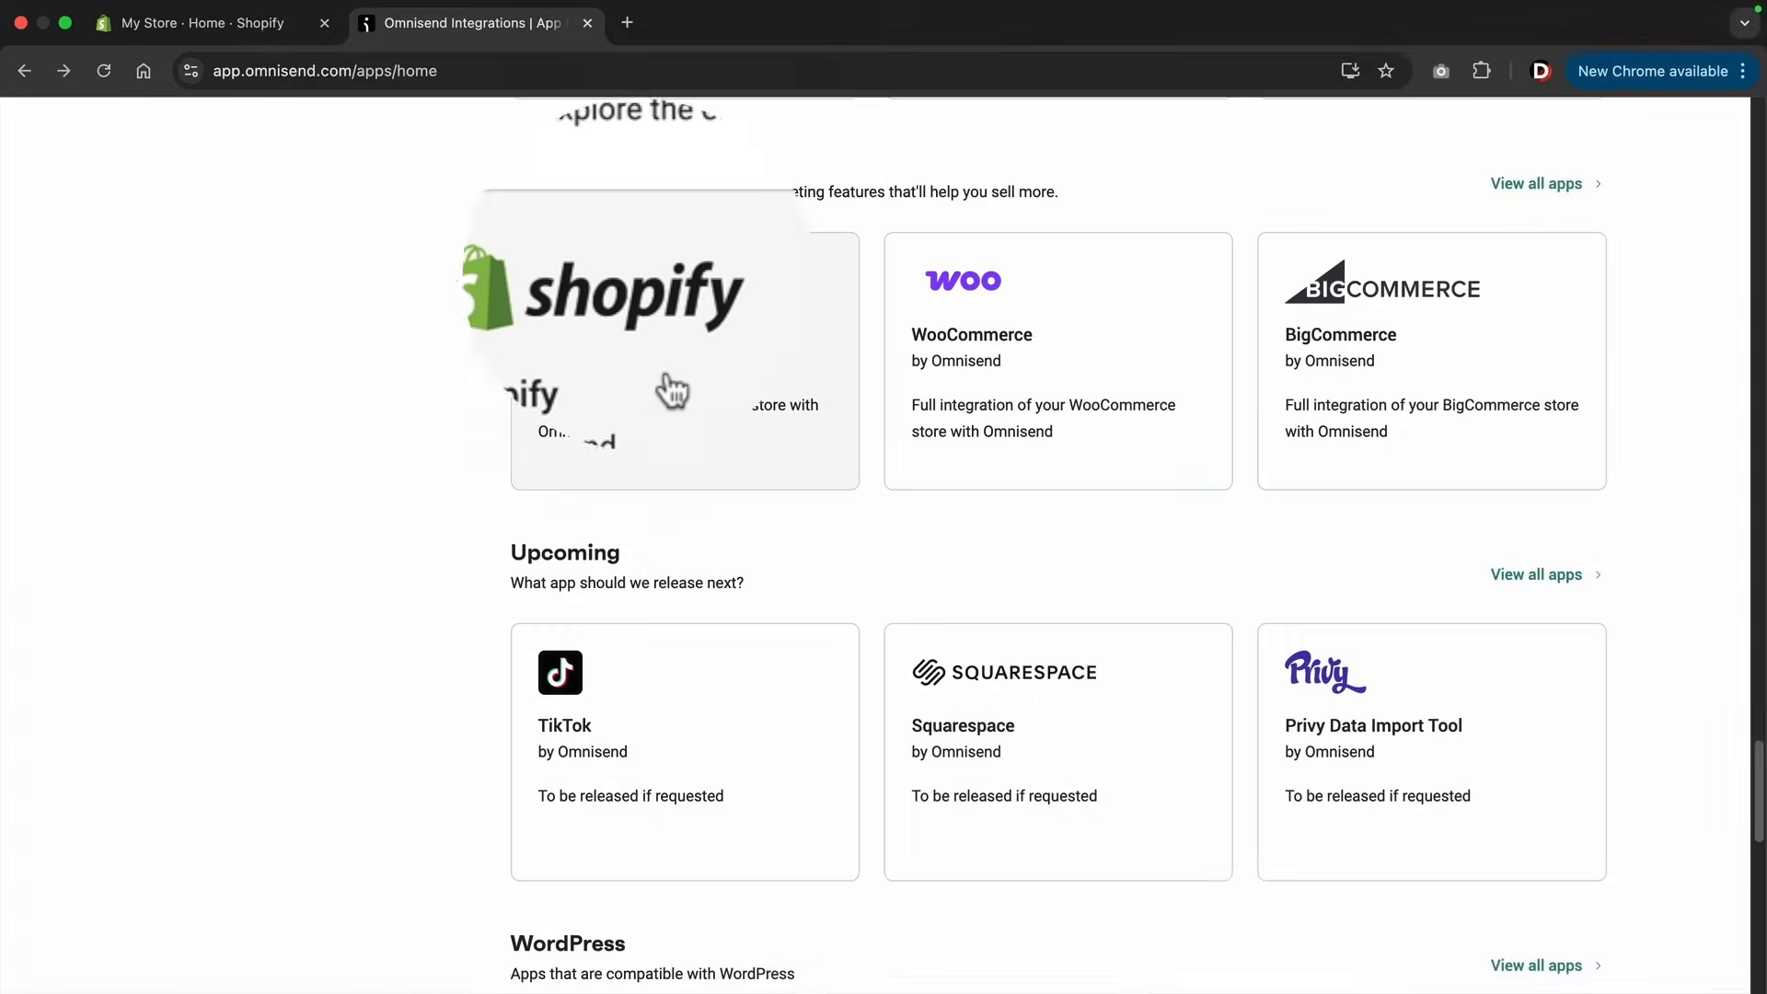
click(644, 405)
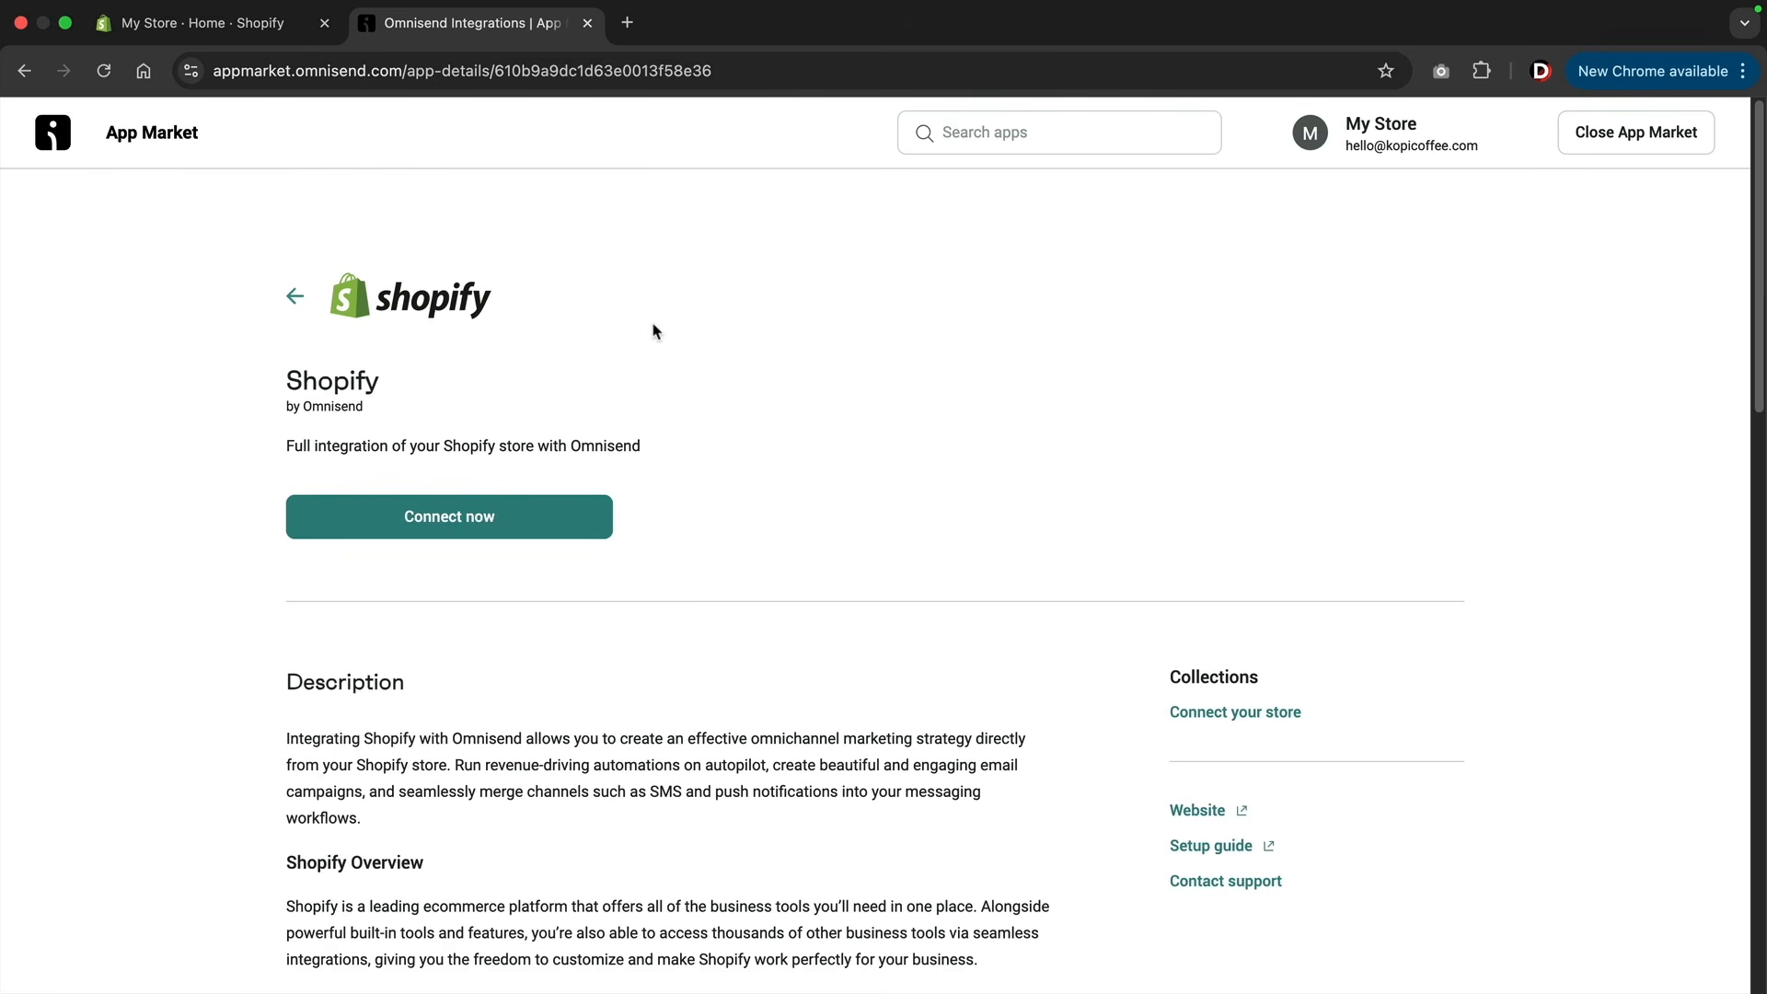
click(428, 523)
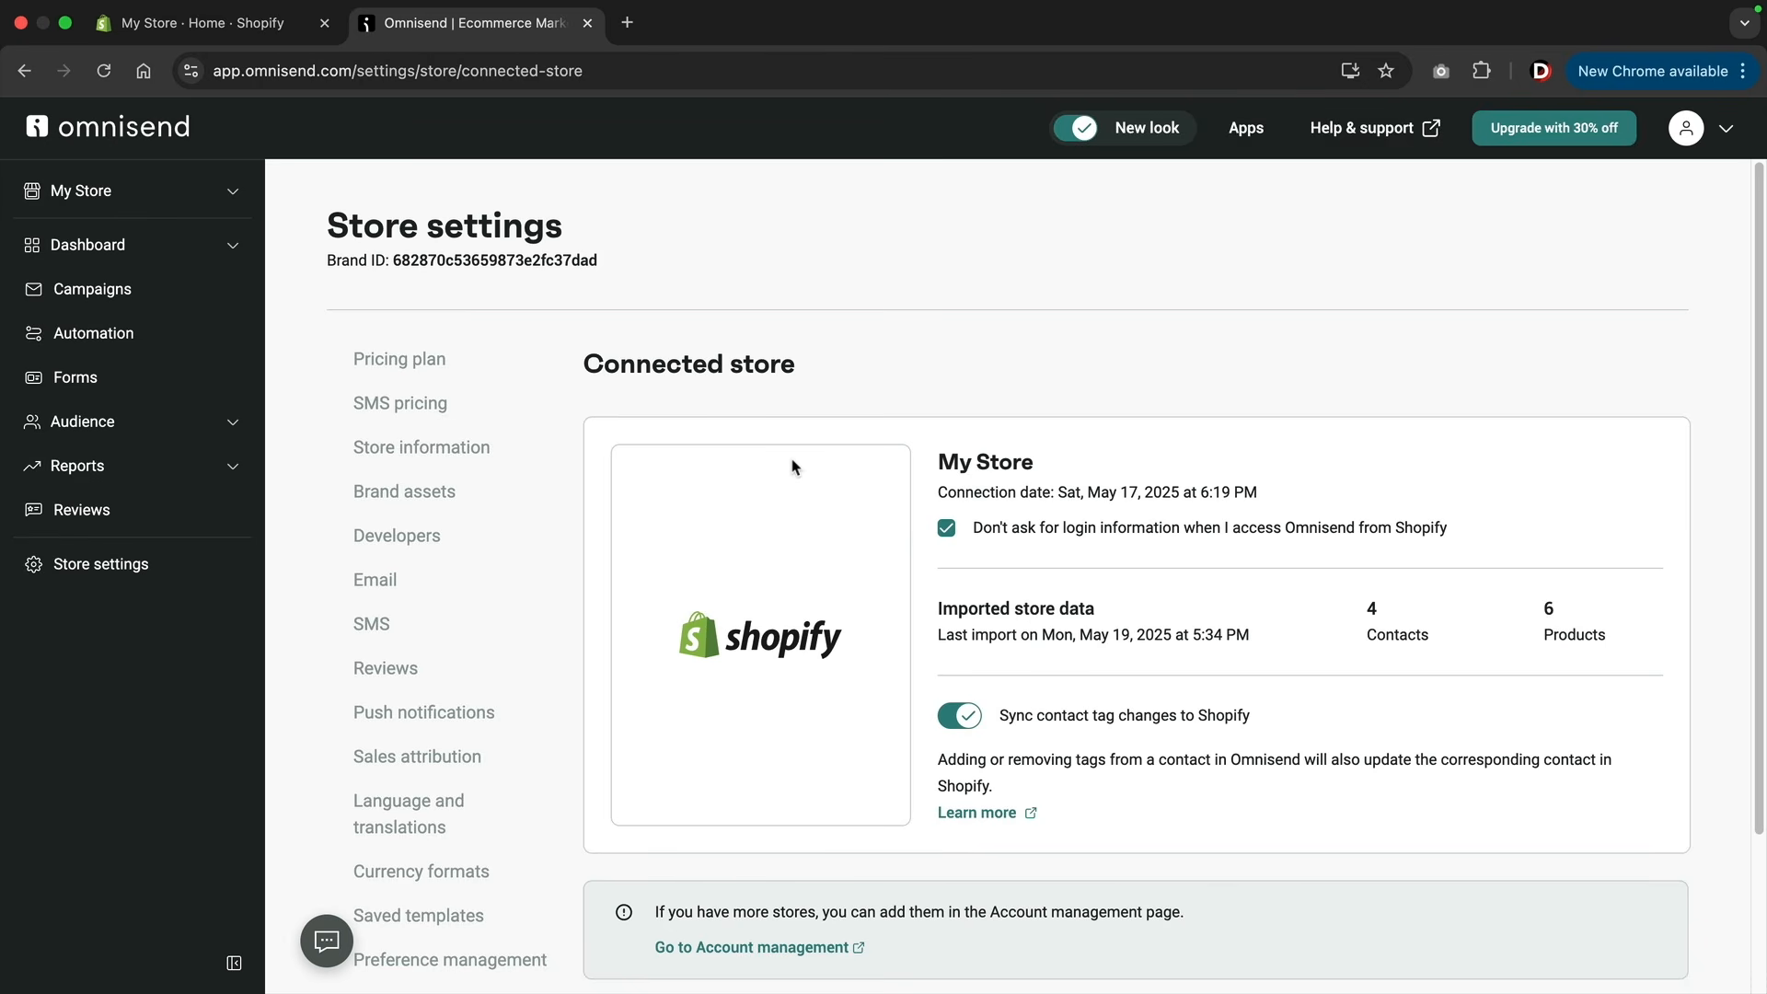
Switch to the Shopify admin and check the store's installed apps for Omnisend Email Marketing & SMS.
click(269, 34)
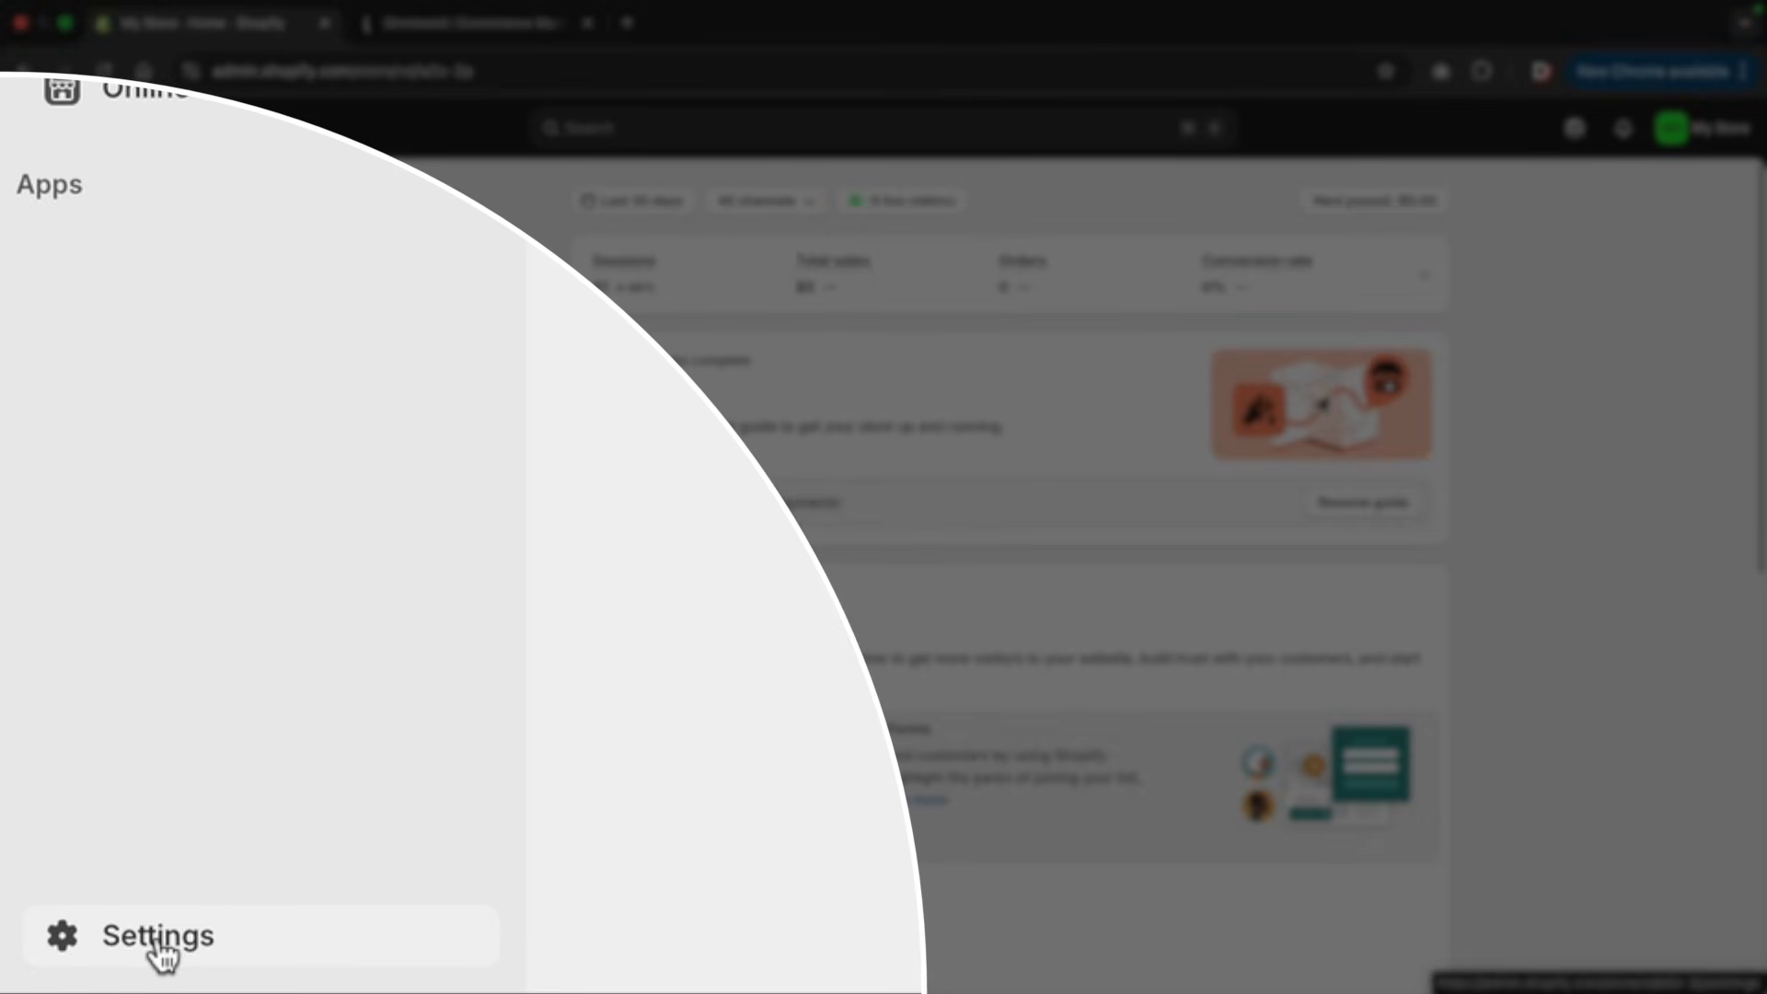
click(83, 972)
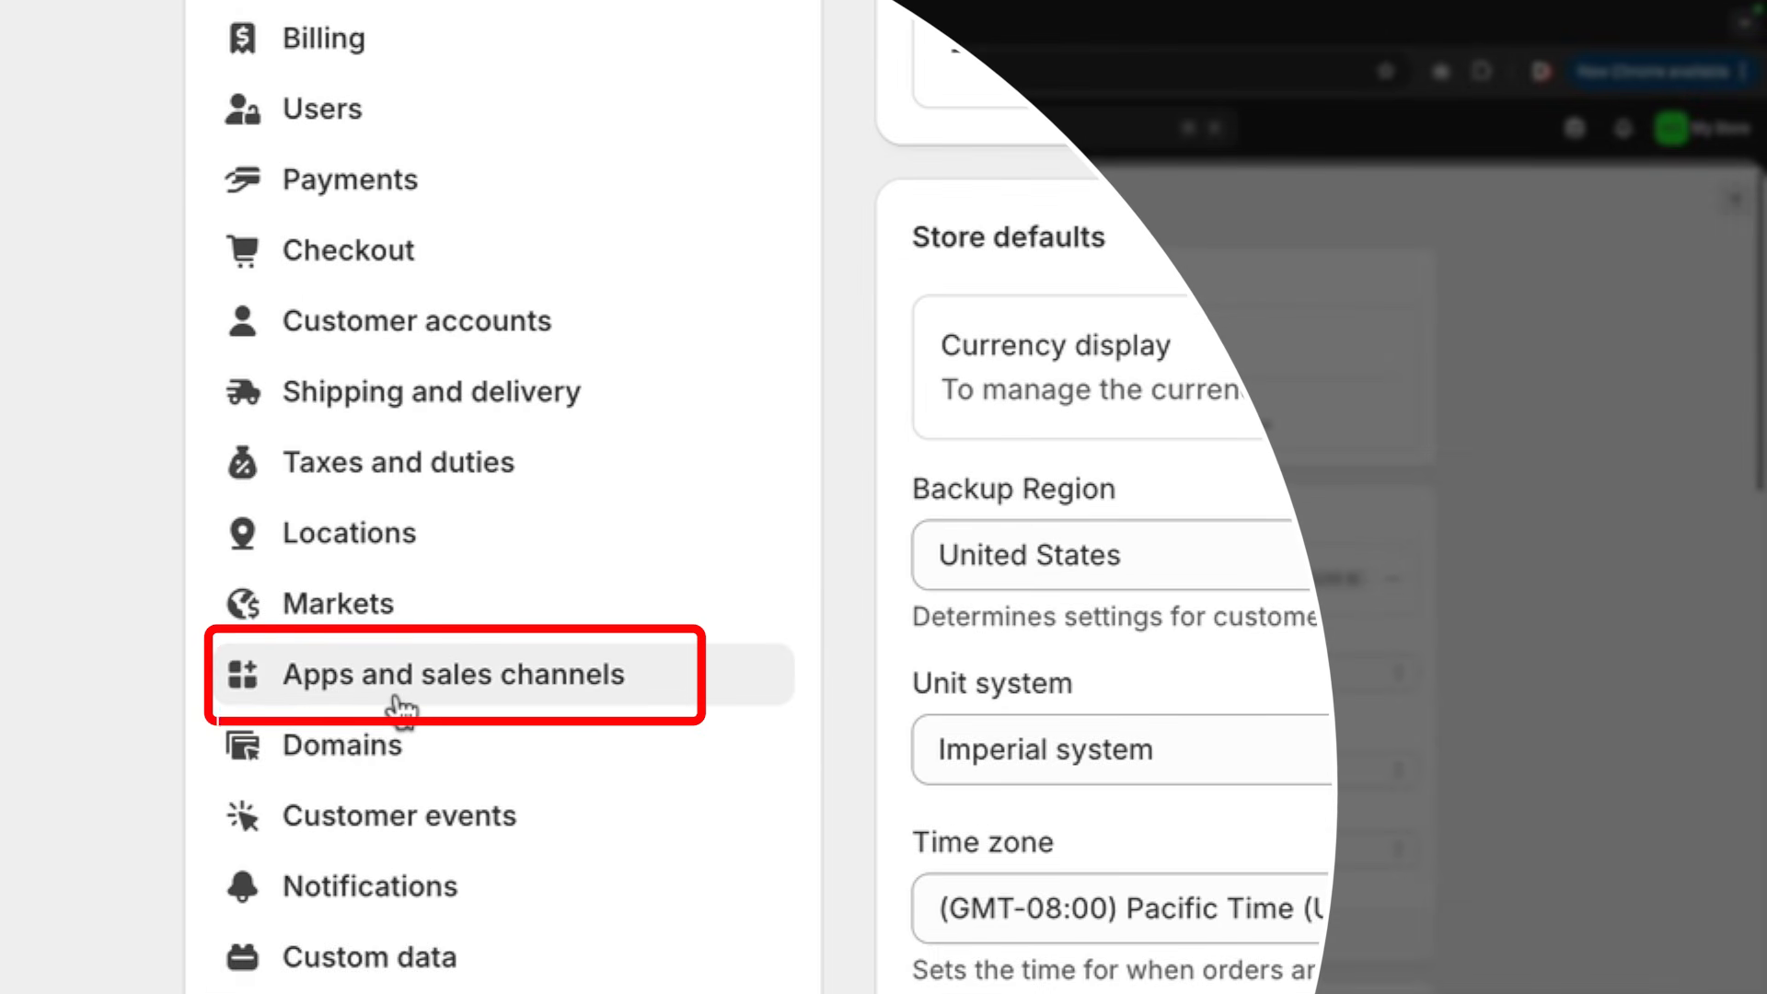
click(396, 693)
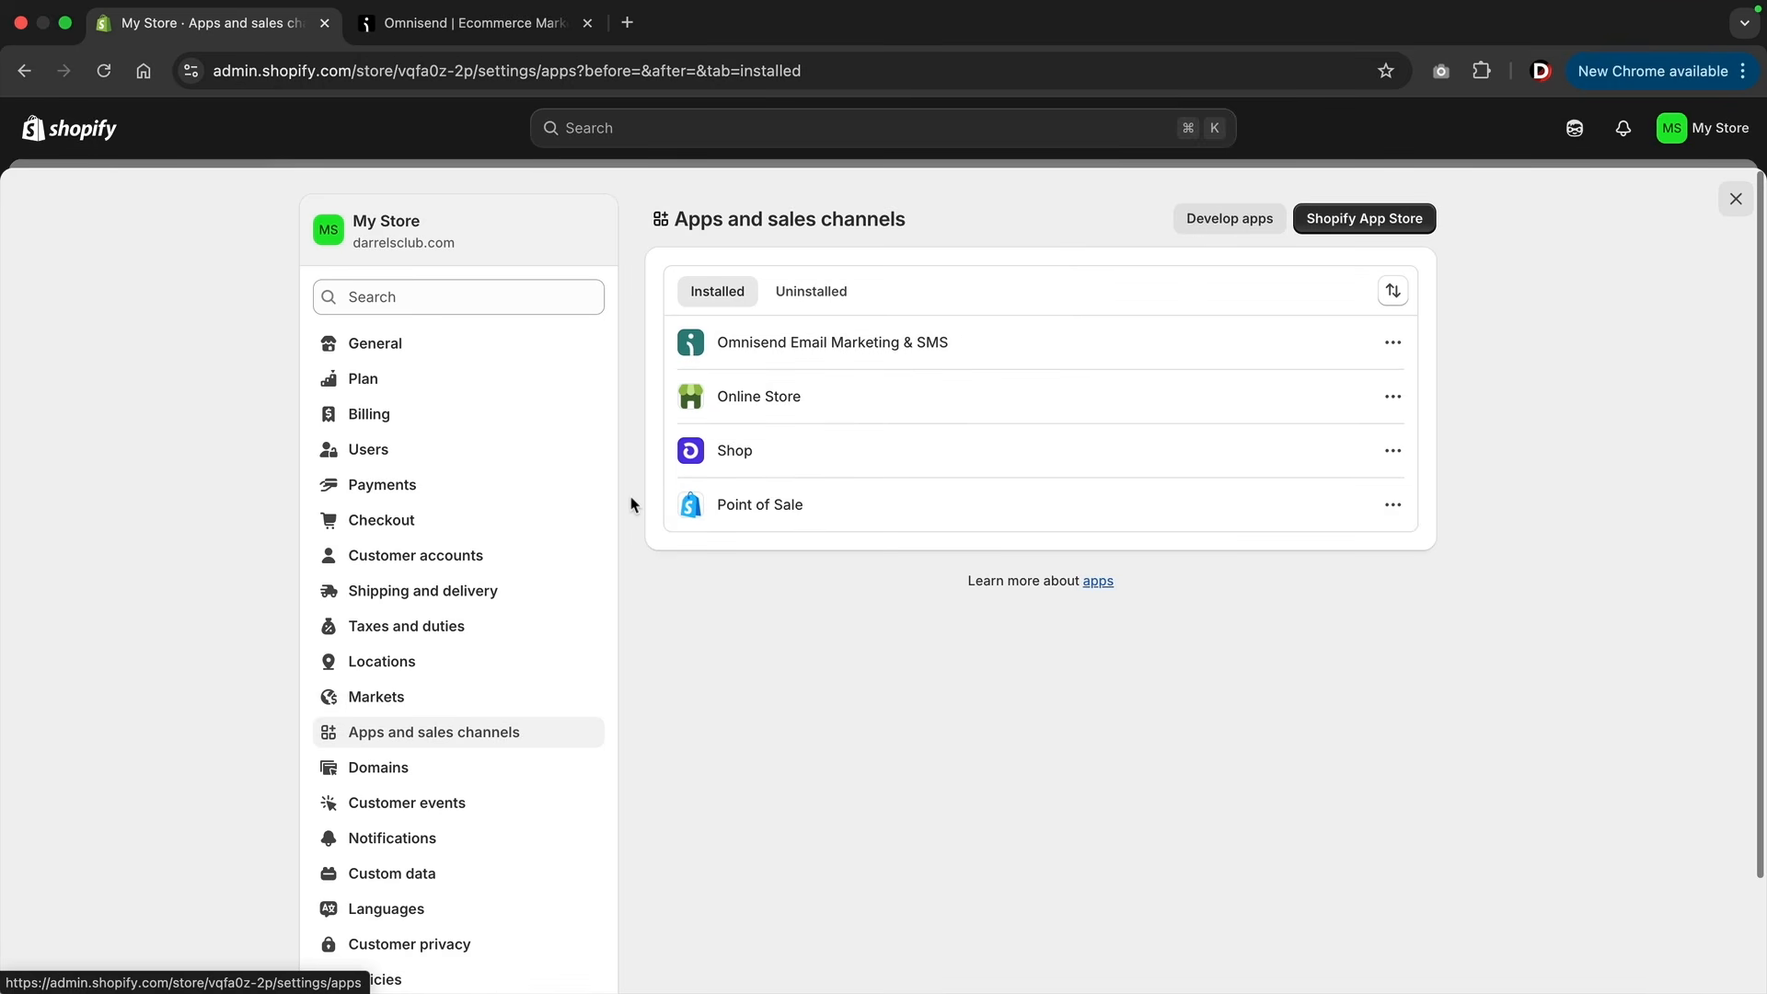
click(862, 355)
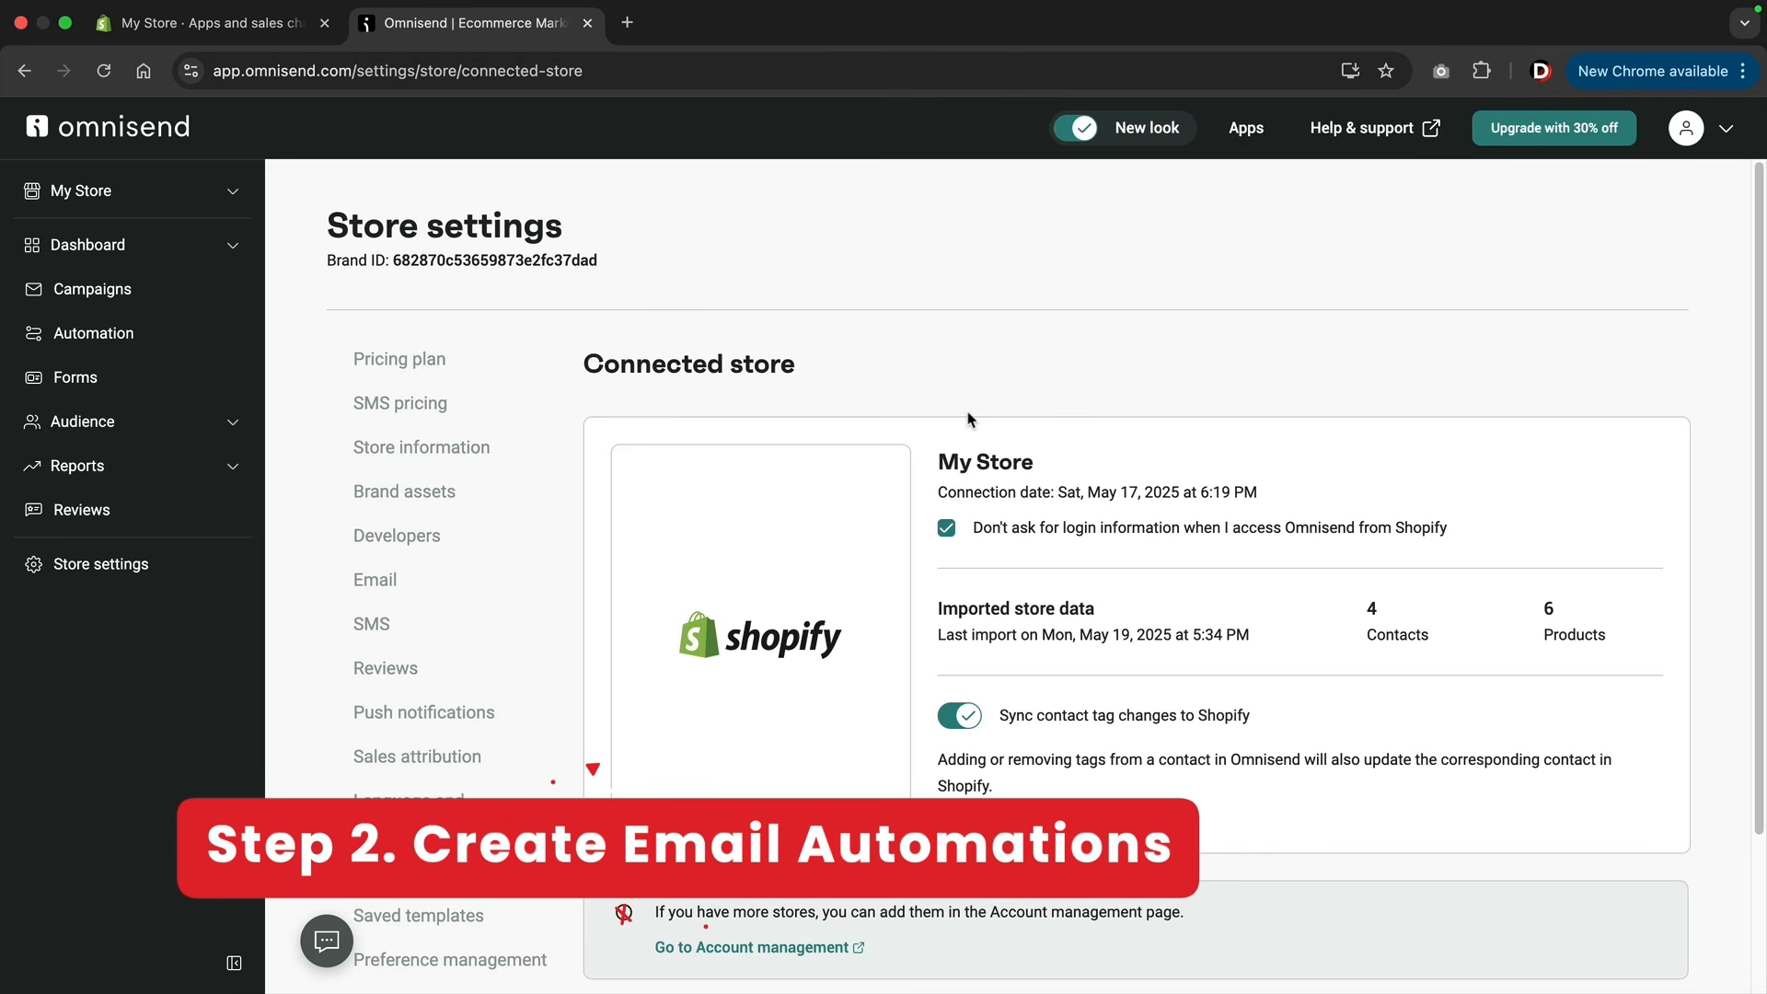
Delete all existing automation workflows in Omnisend: Wheel of Fortune No.2, Welcome, Abandoned Checkout and Abandoned Cart.
click(110, 341)
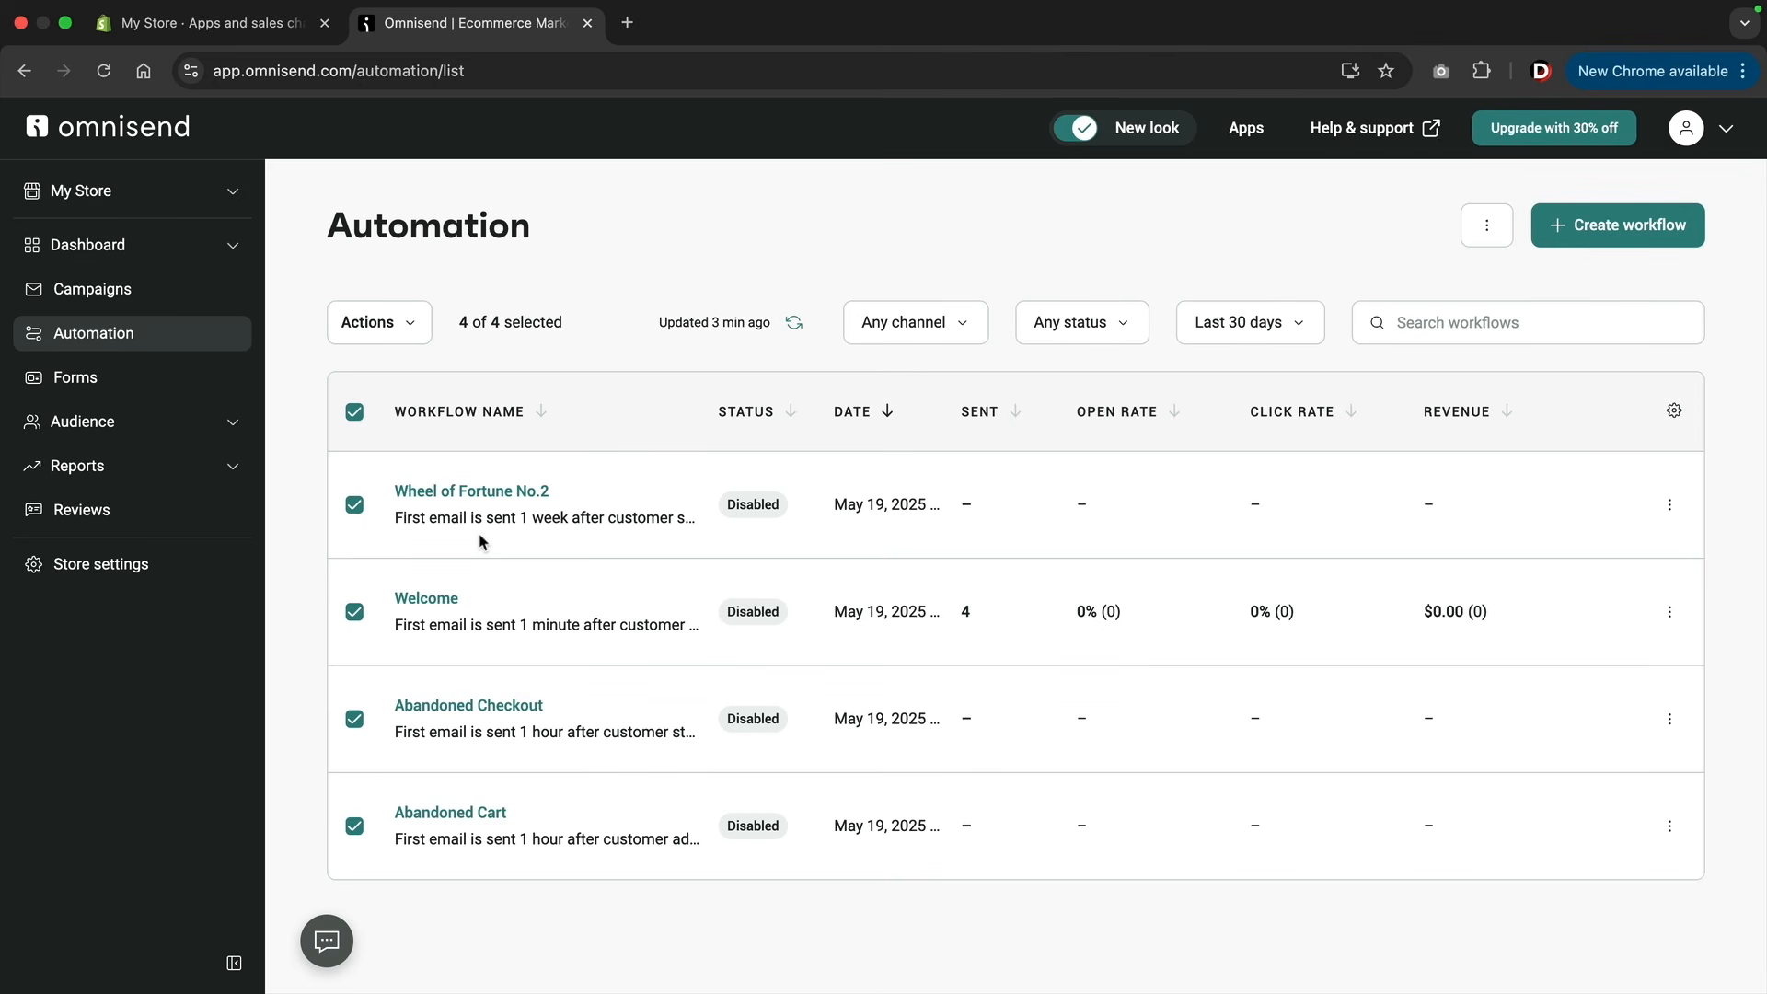
click(398, 324)
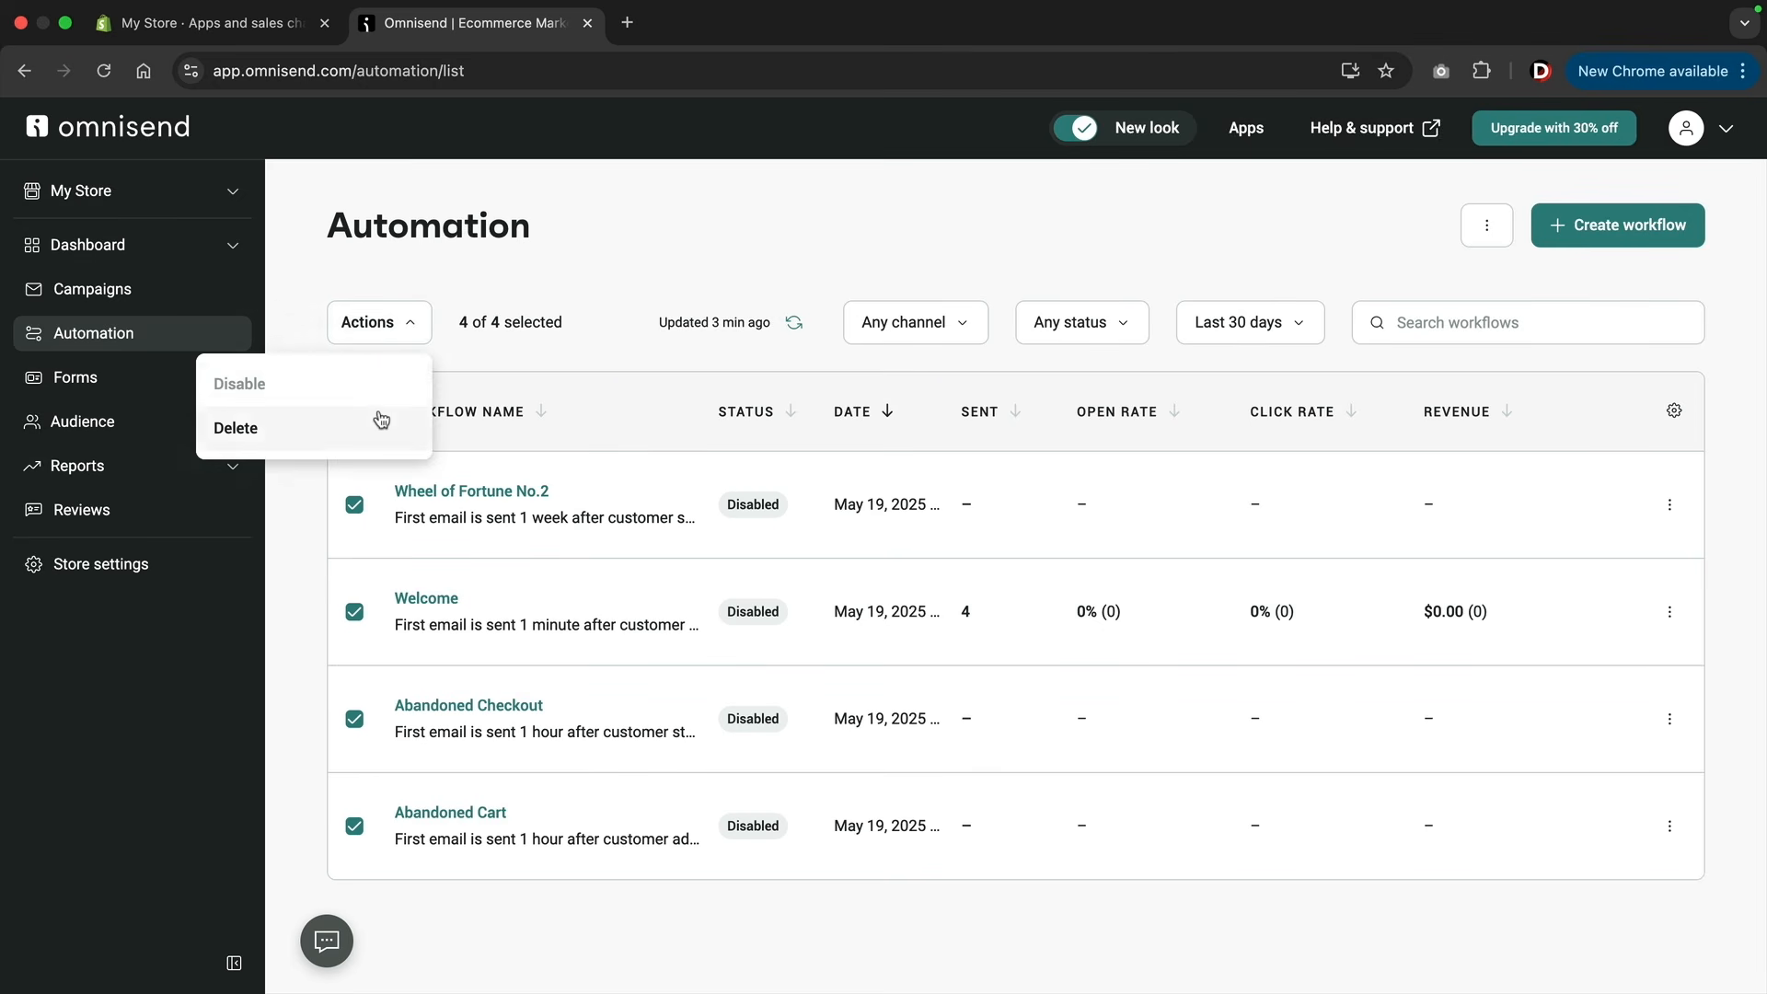
click(364, 430)
click(1125, 708)
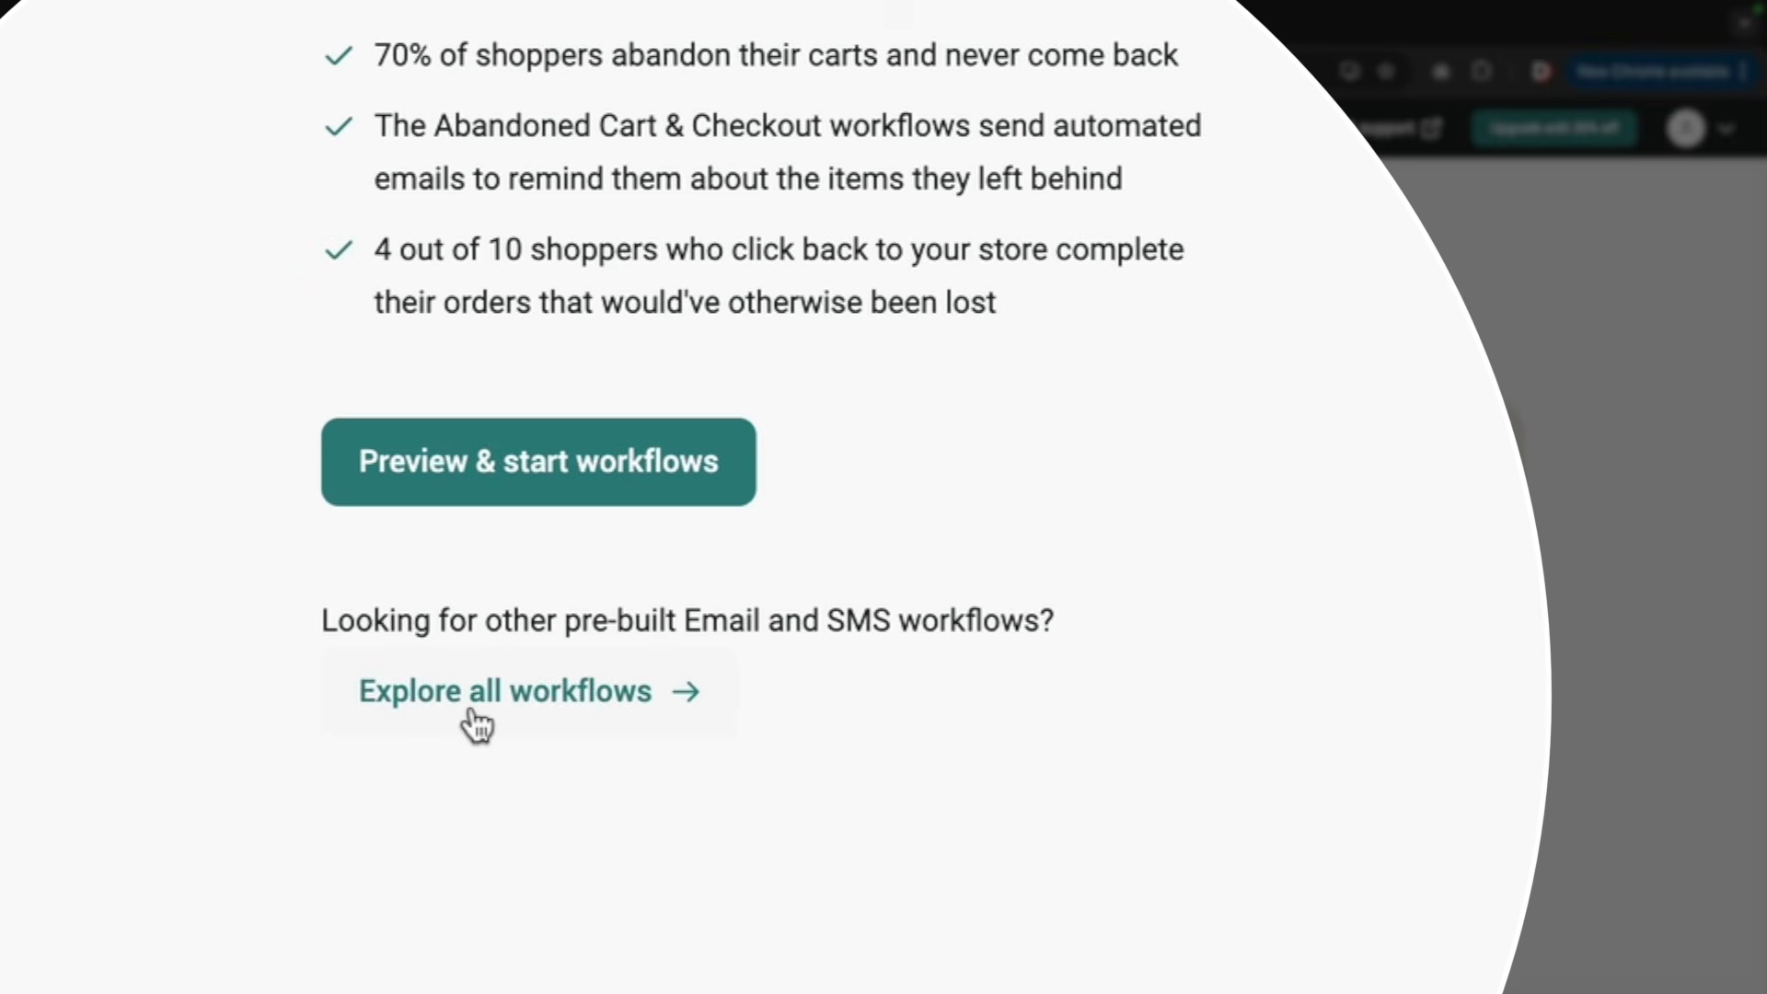
Browse all pre-built workflows and create a new automation from the recommended Welcome workflow with a single email.
click(597, 716)
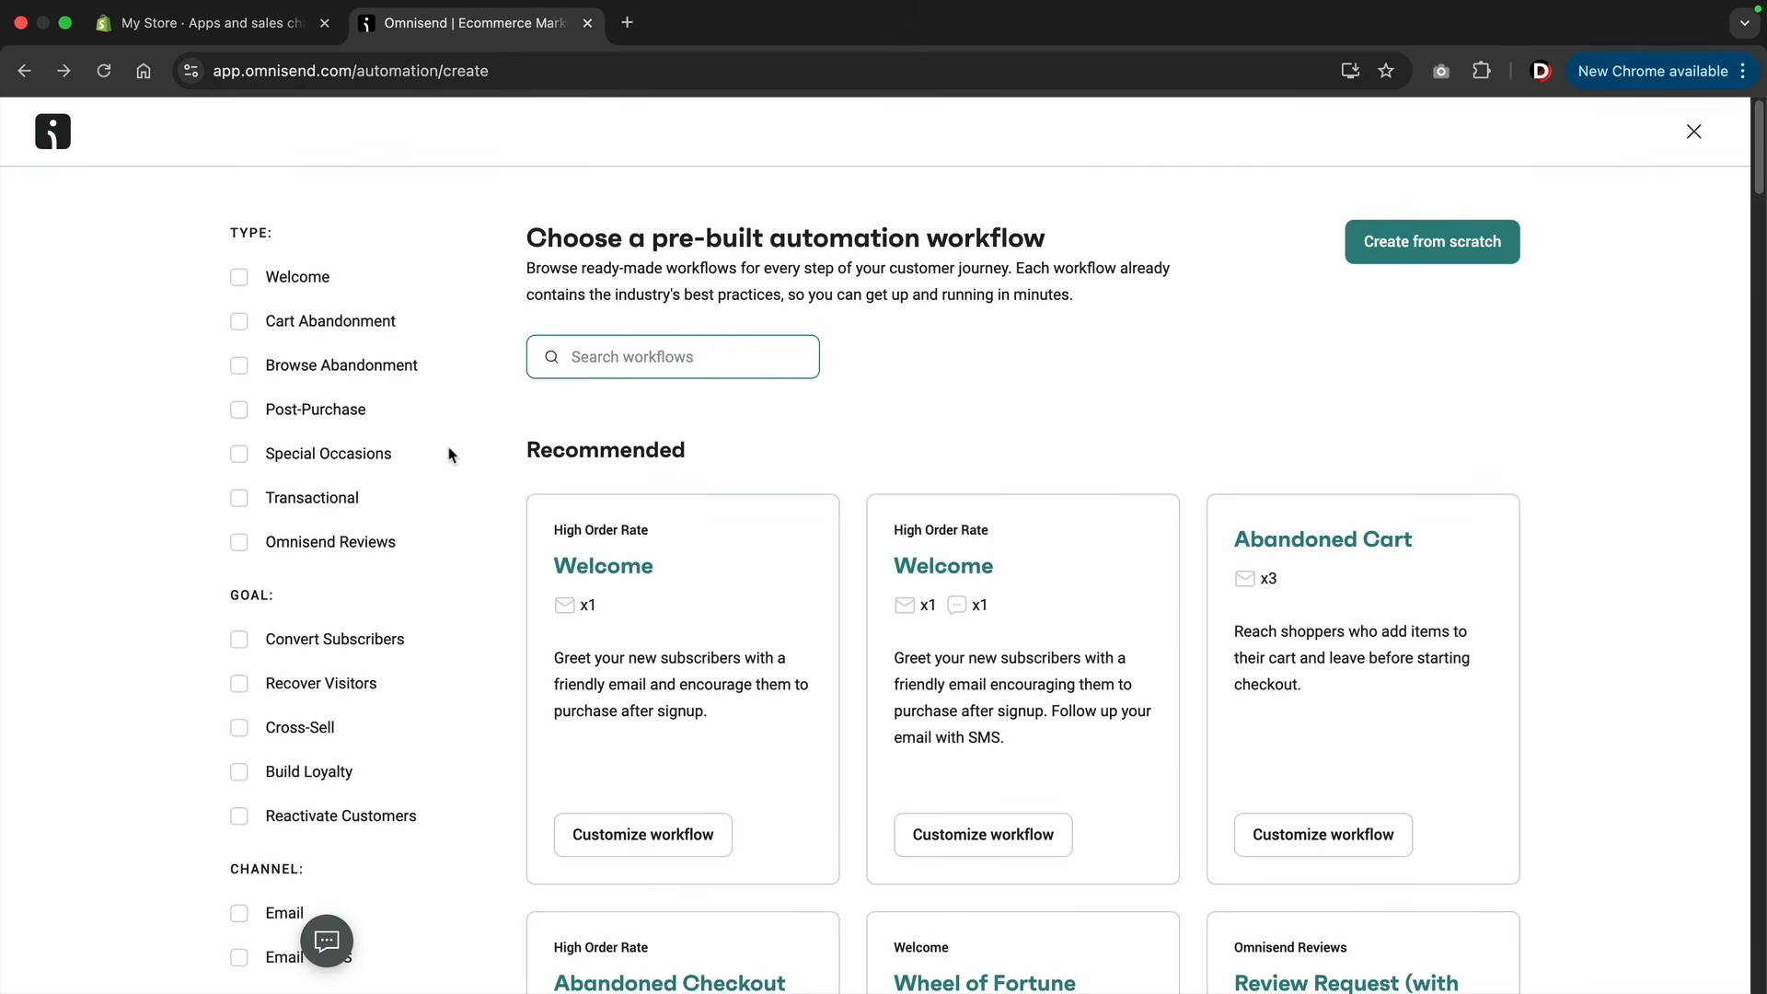
scroll(451, 454, down, 2)
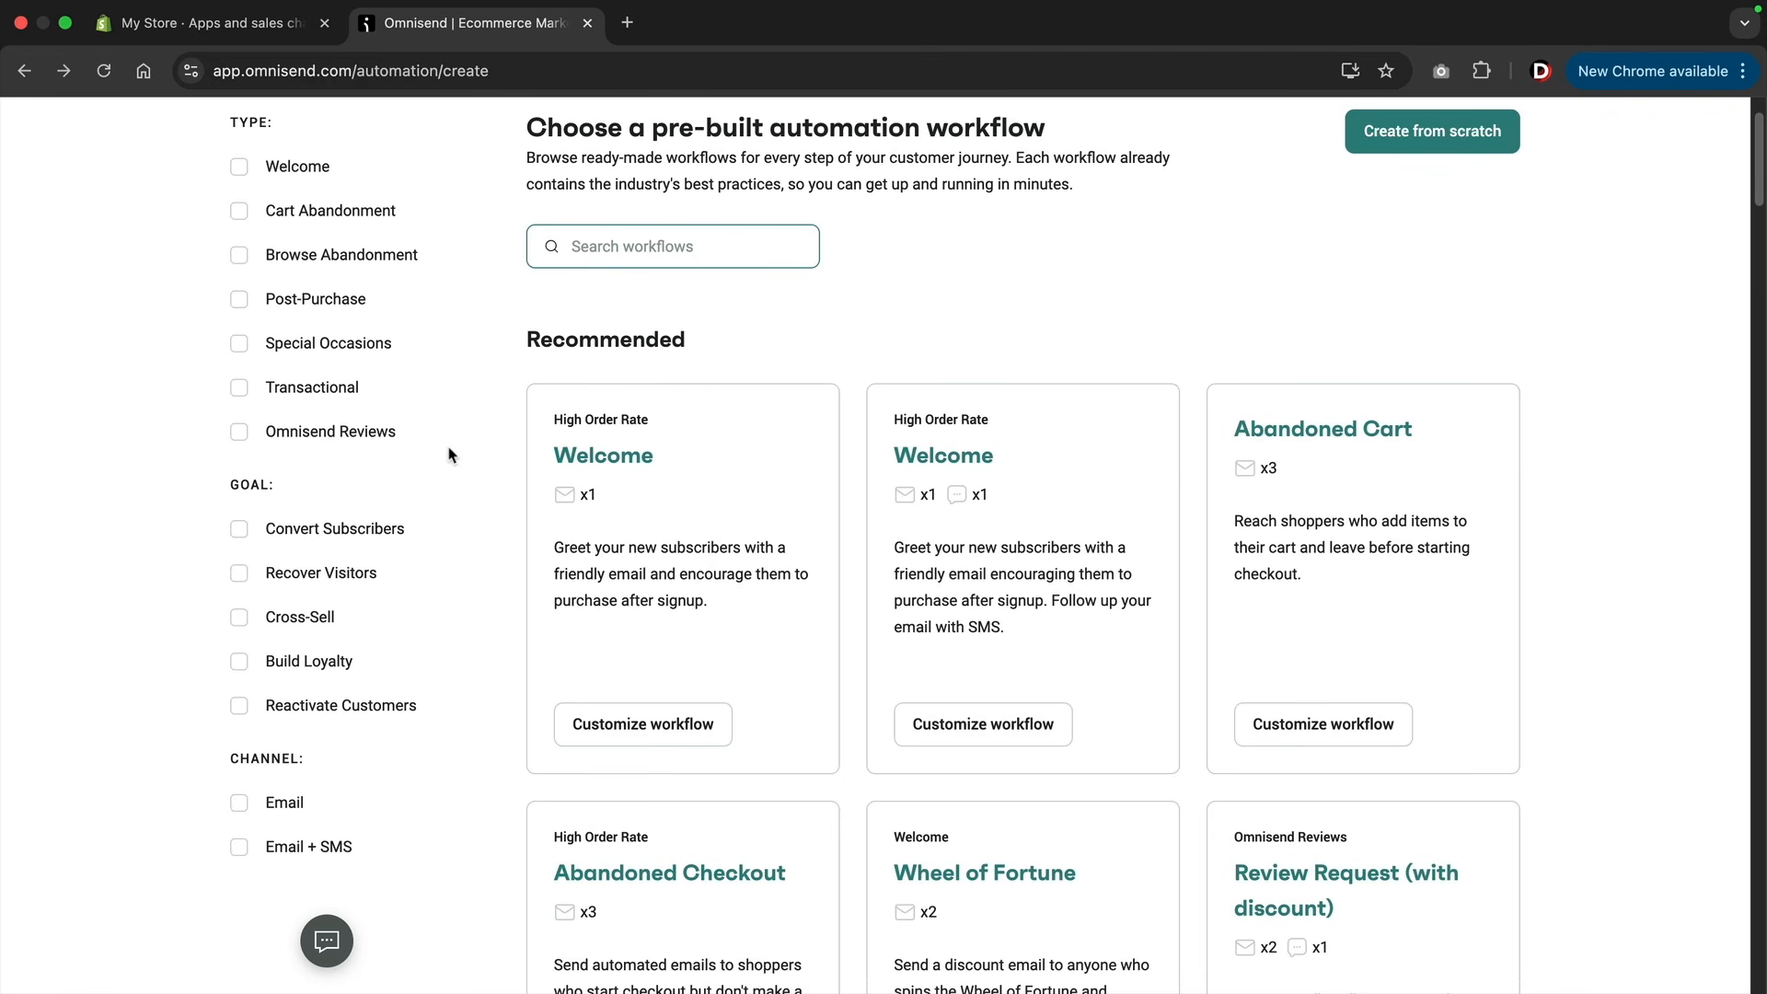
scroll(451, 455, down, 2)
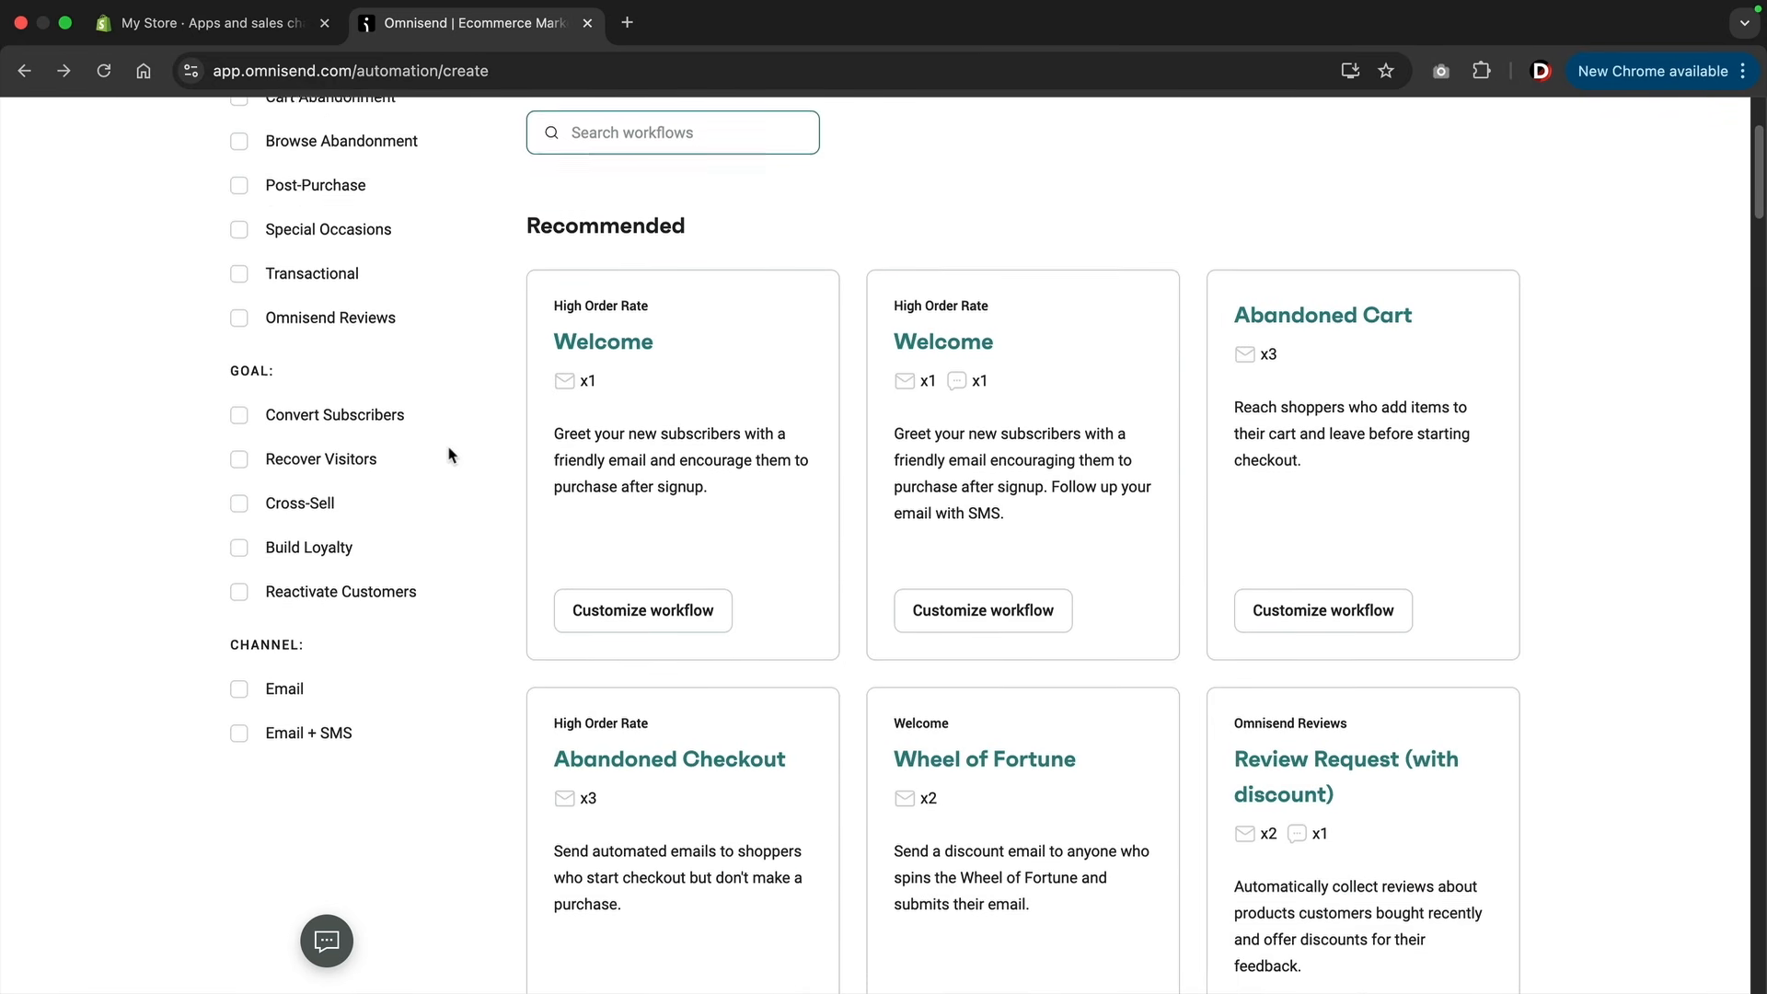
scroll(451, 454, down, 2)
scroll(451, 455, down, 3)
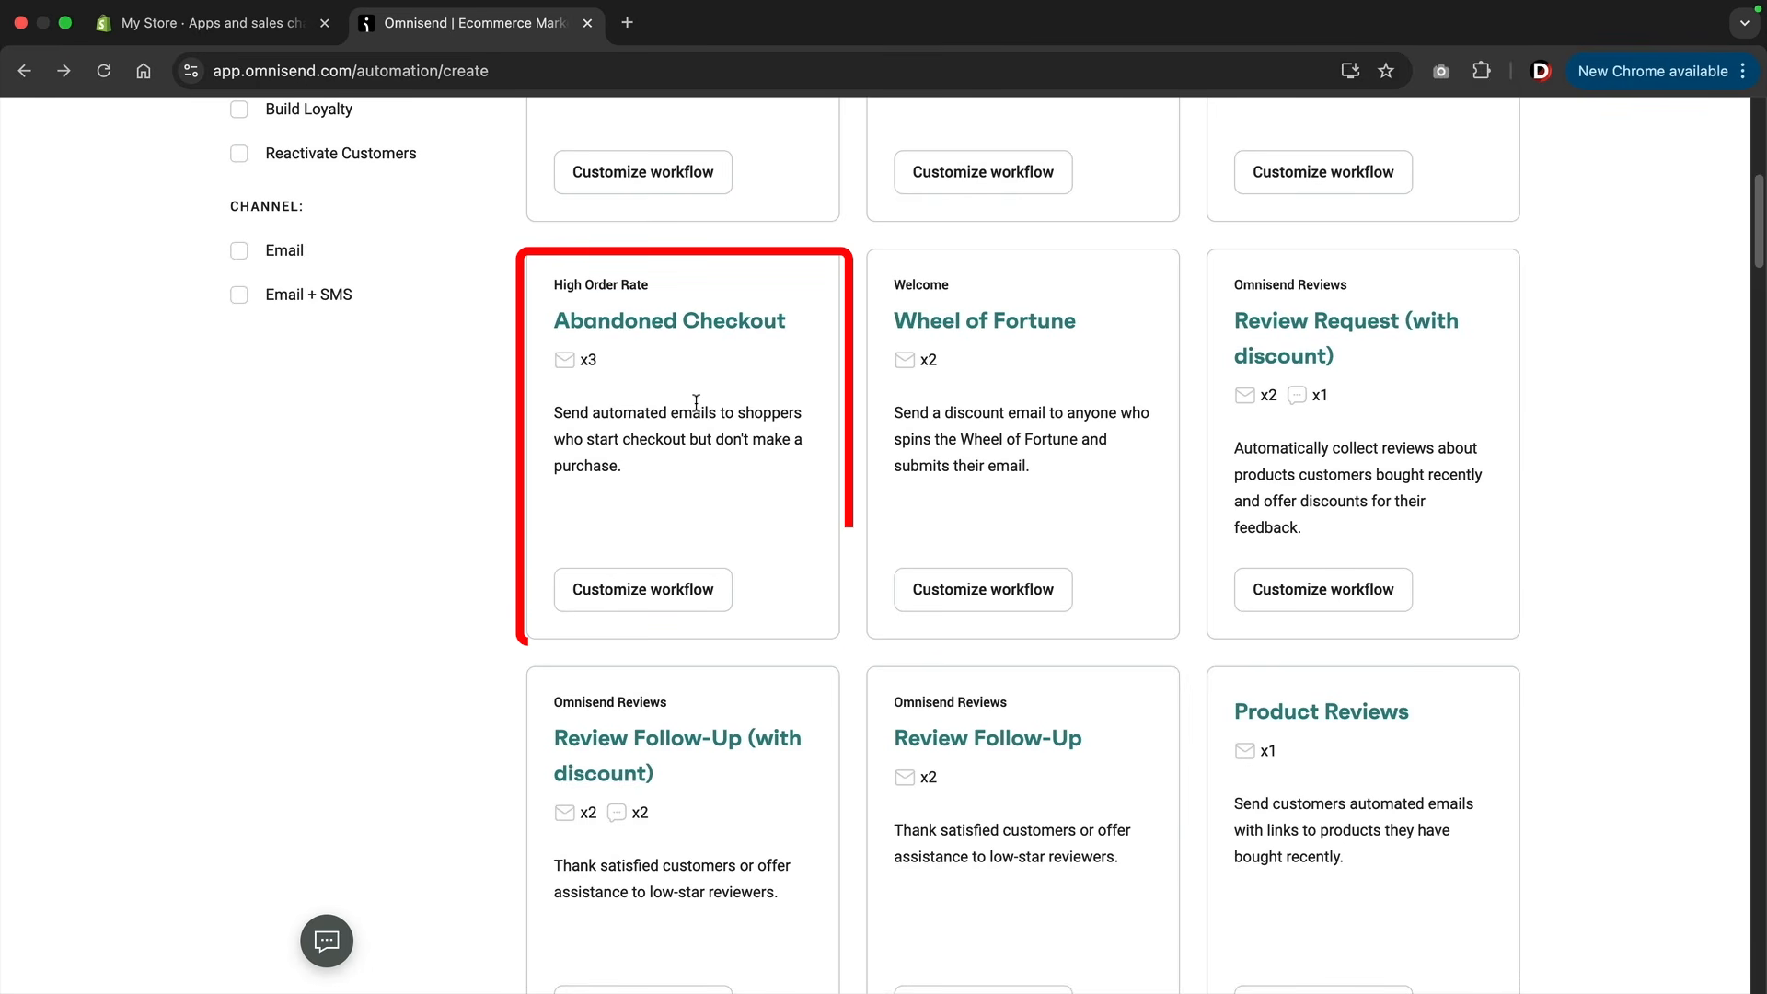
scroll(704, 405, down, 2)
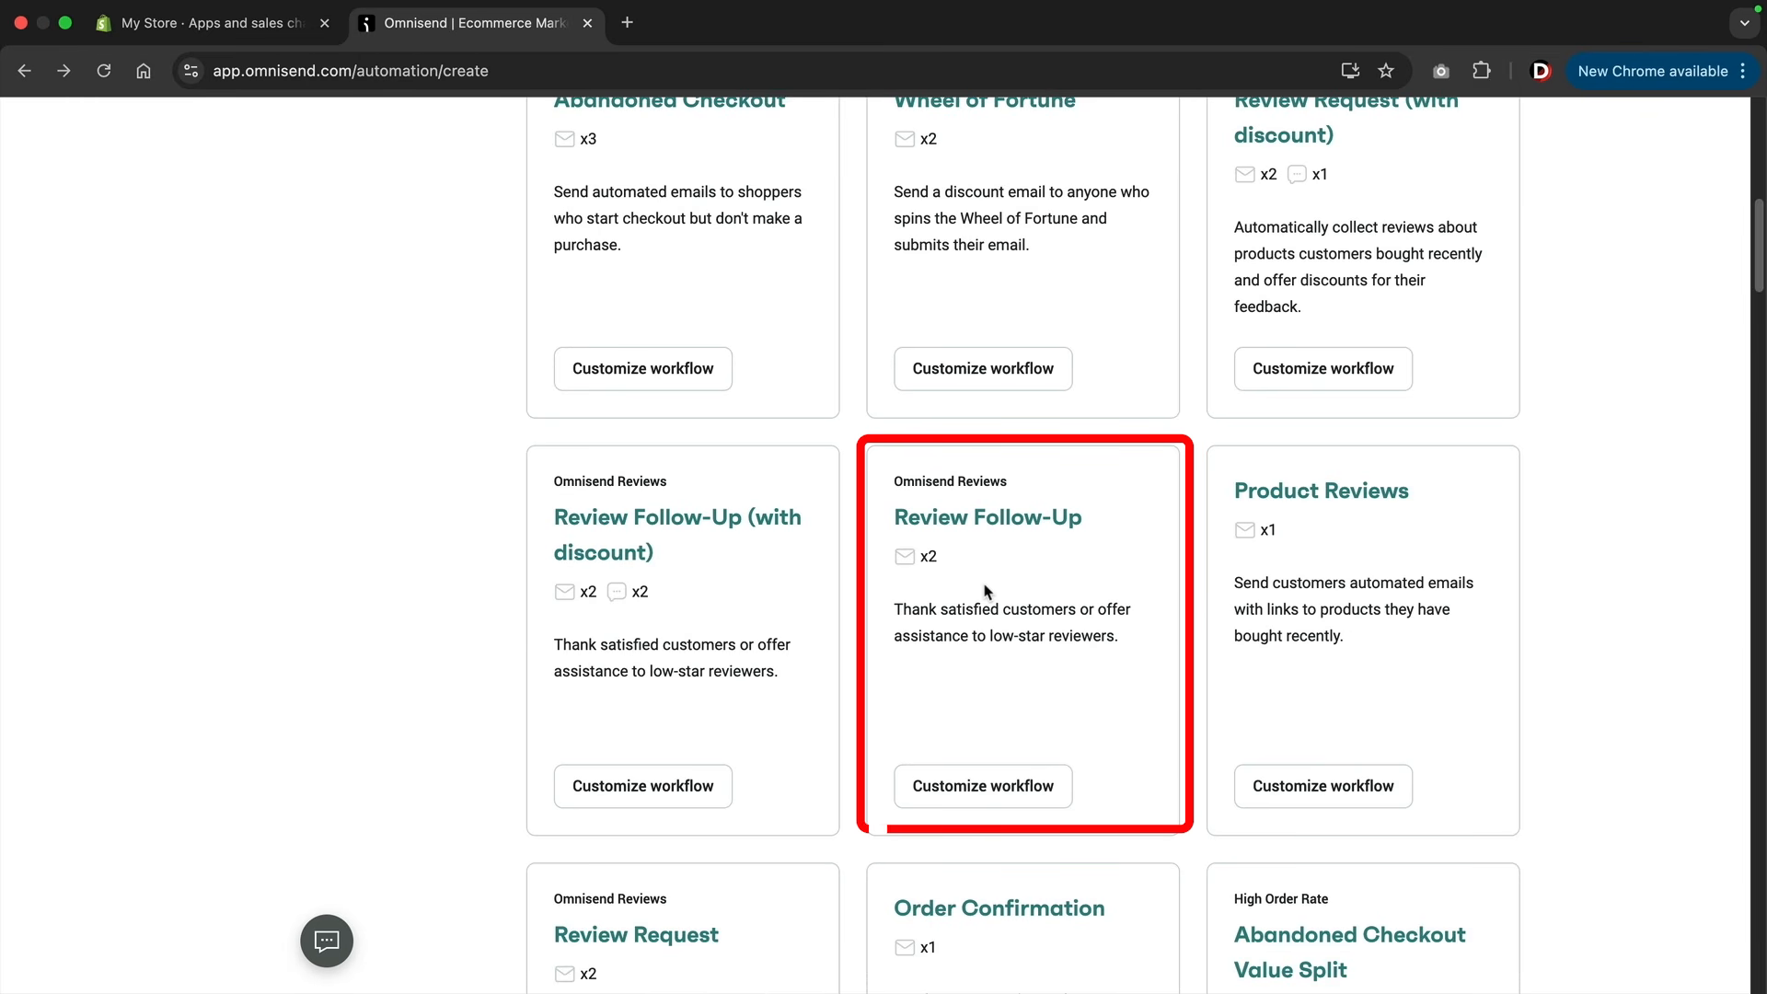
scroll(985, 590, up, 10)
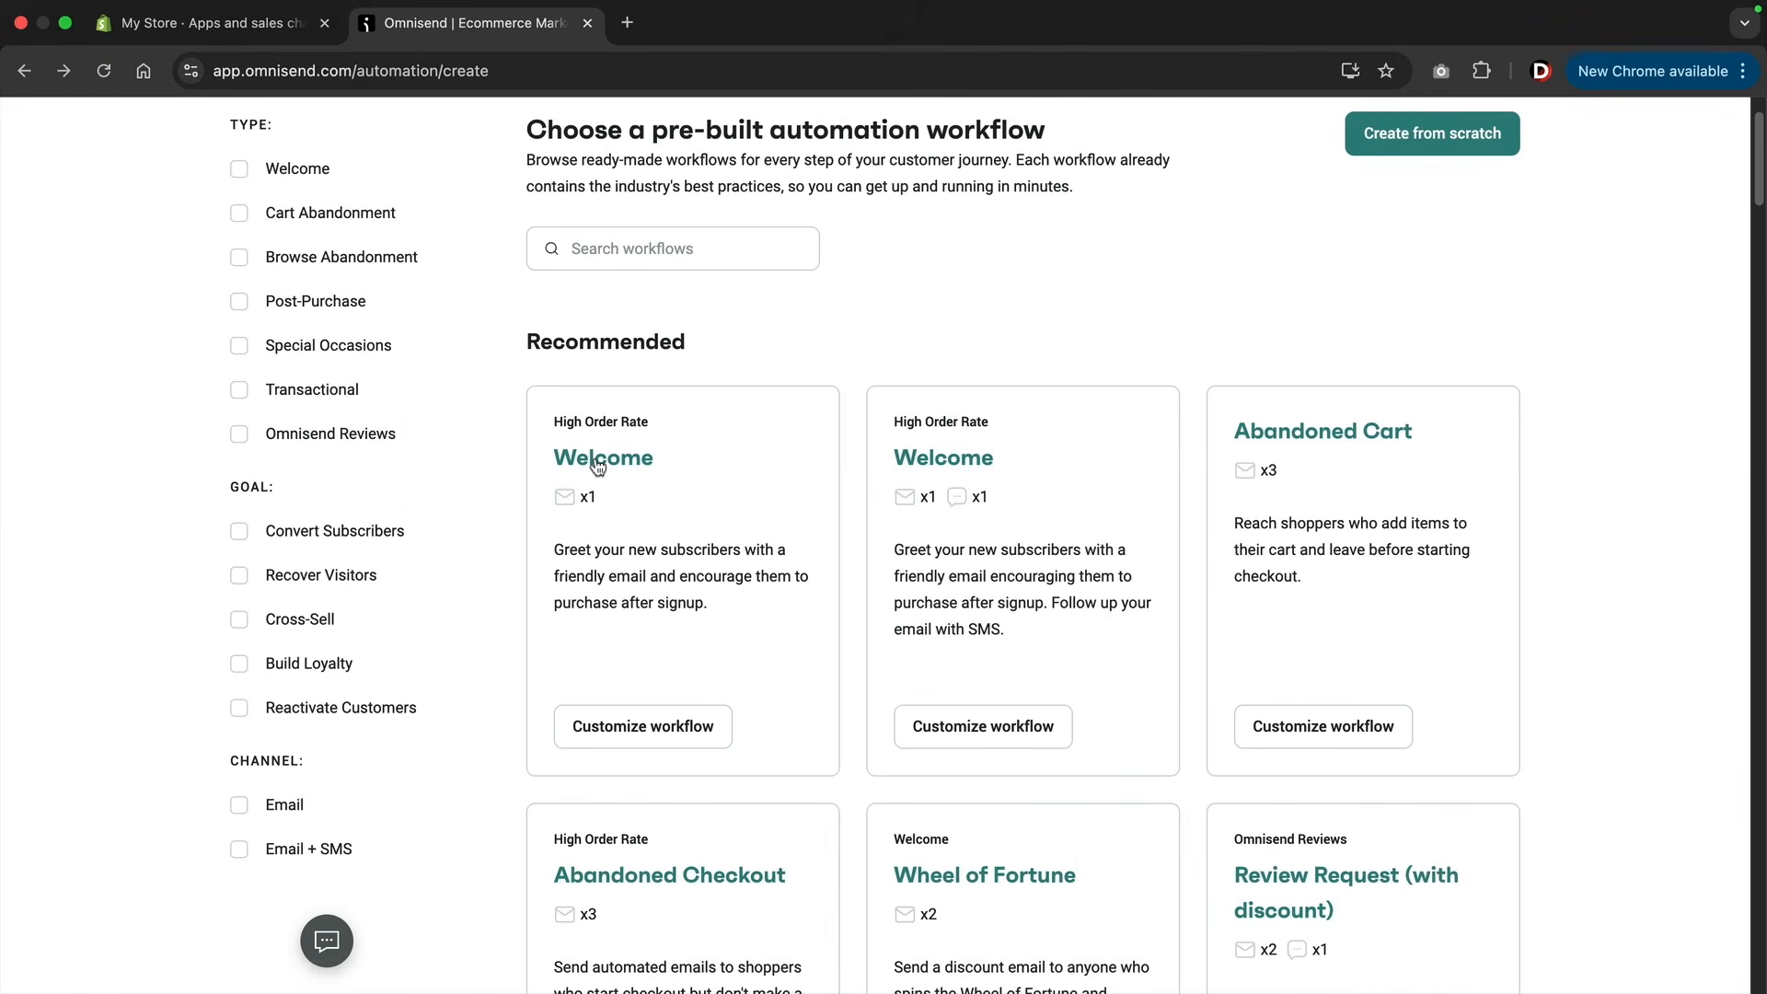
click(534, 323)
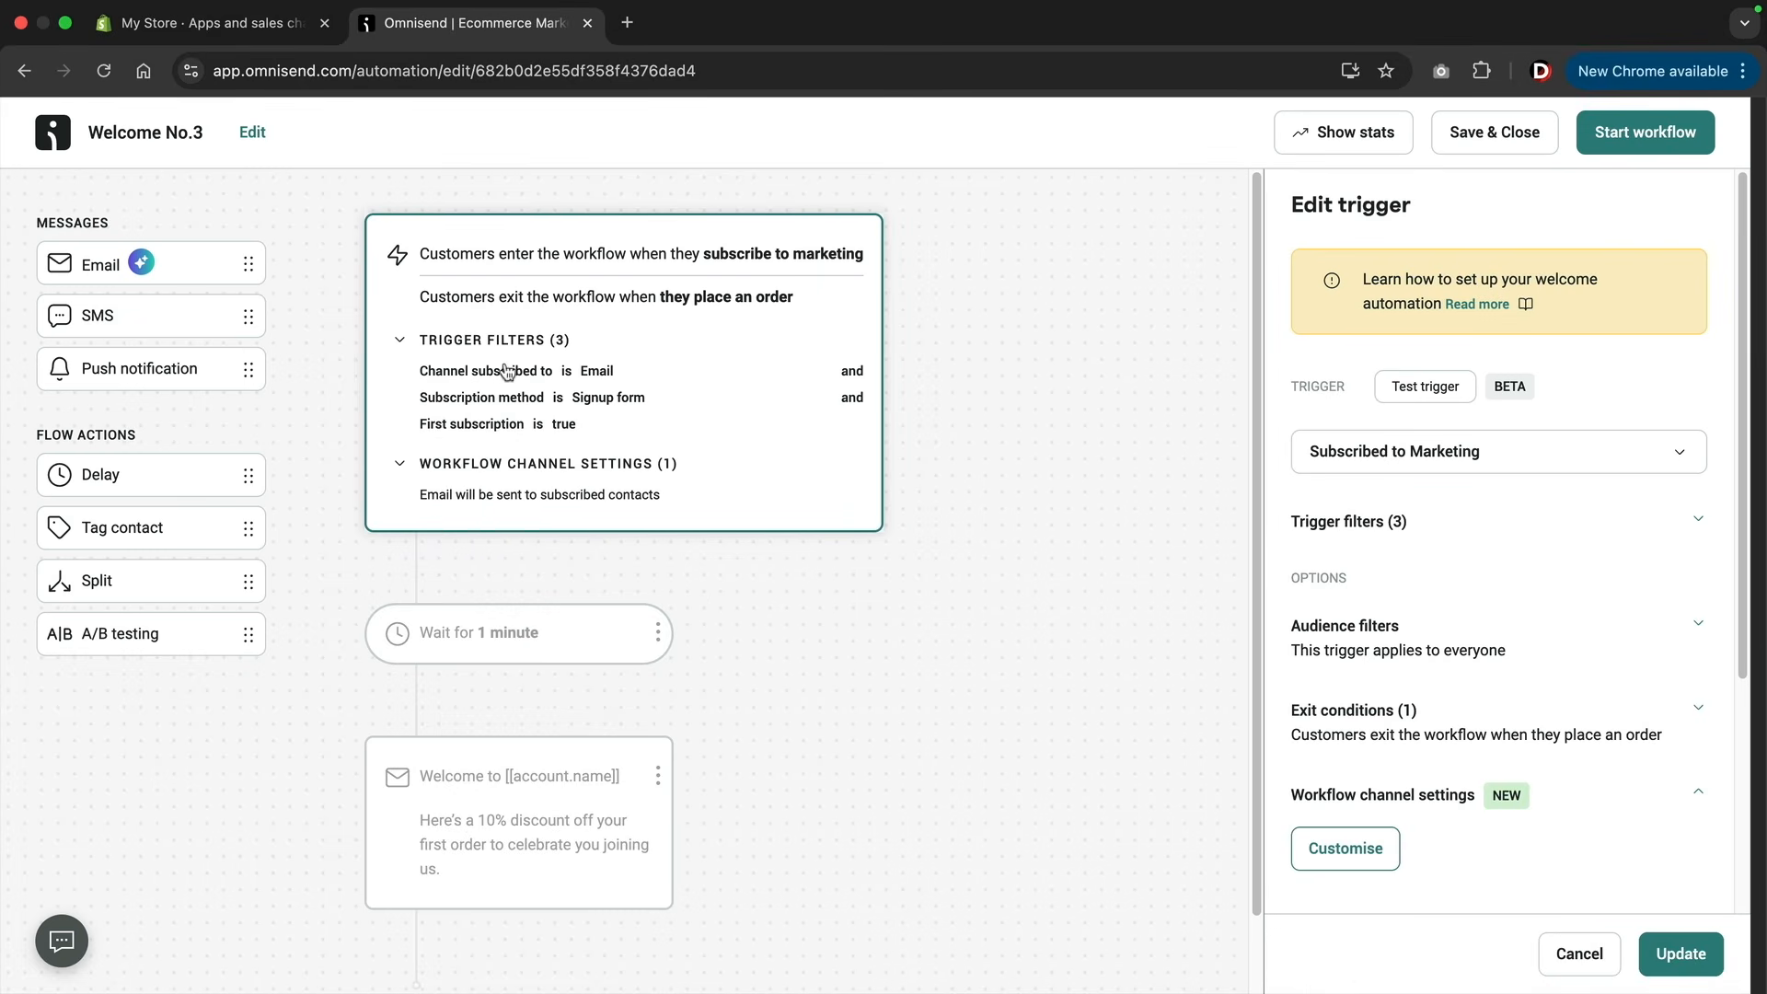
Try a 1-hour delay before the welcome email, and set the delay back to 1 minute.
mouse_move(519, 382)
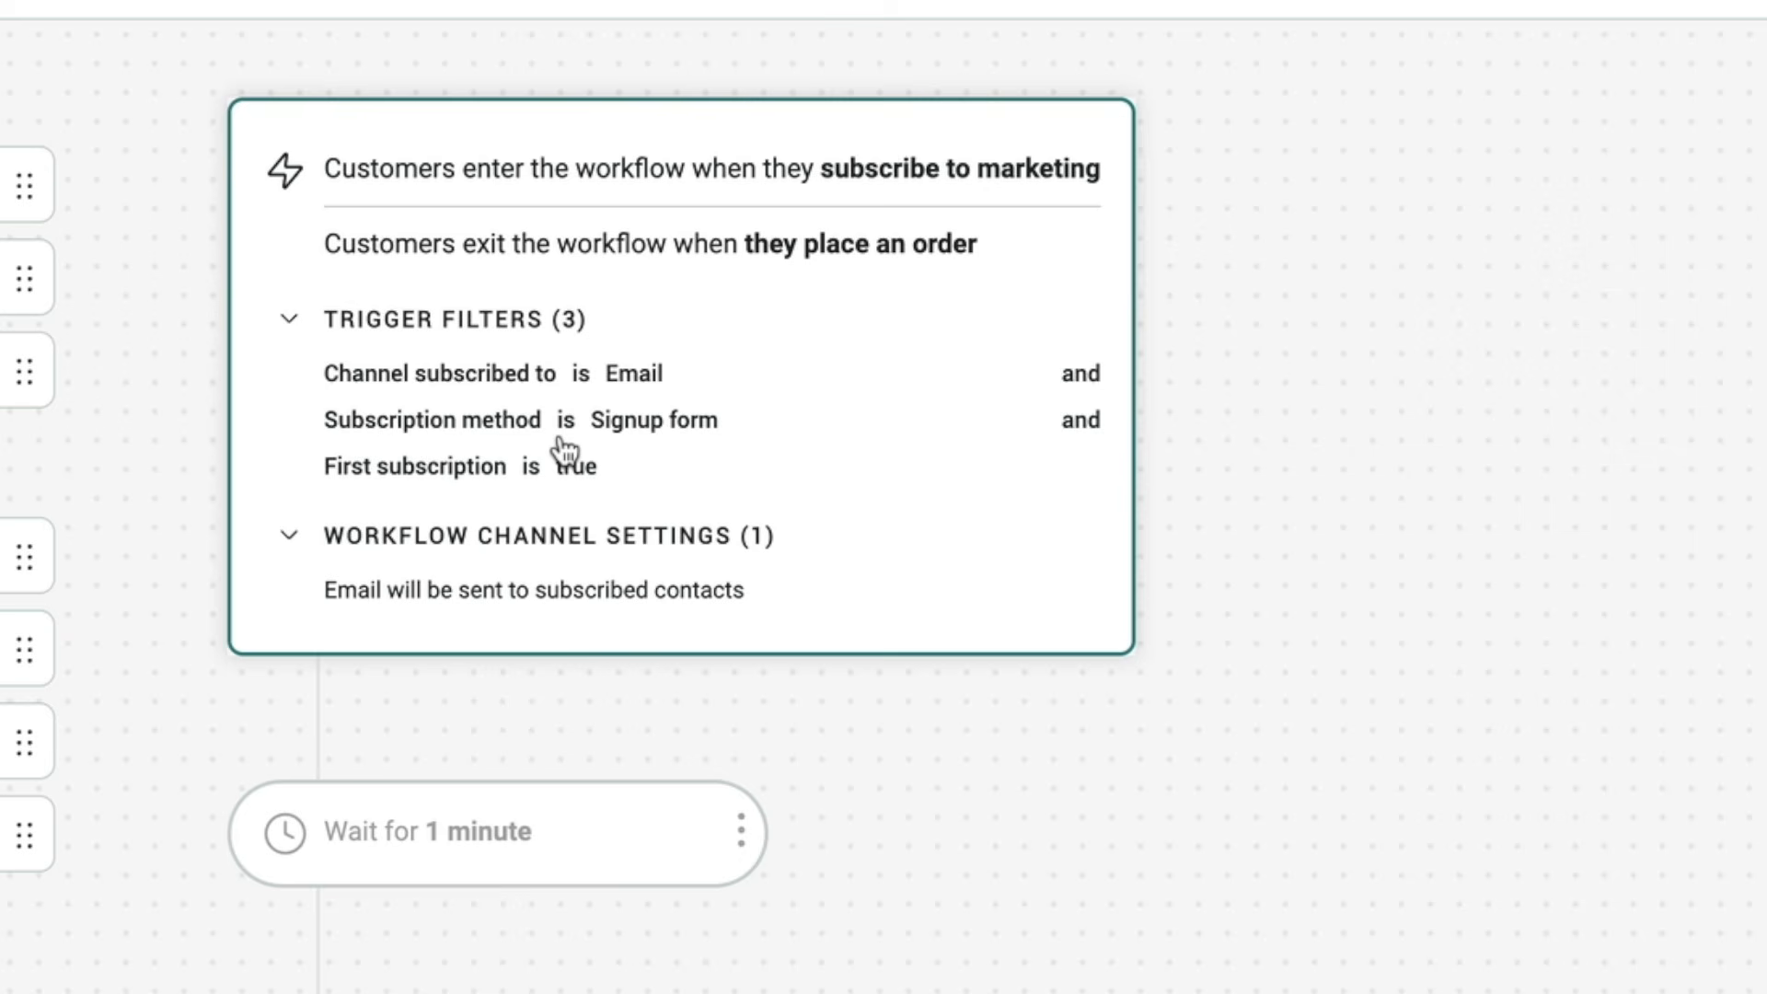
click(405, 842)
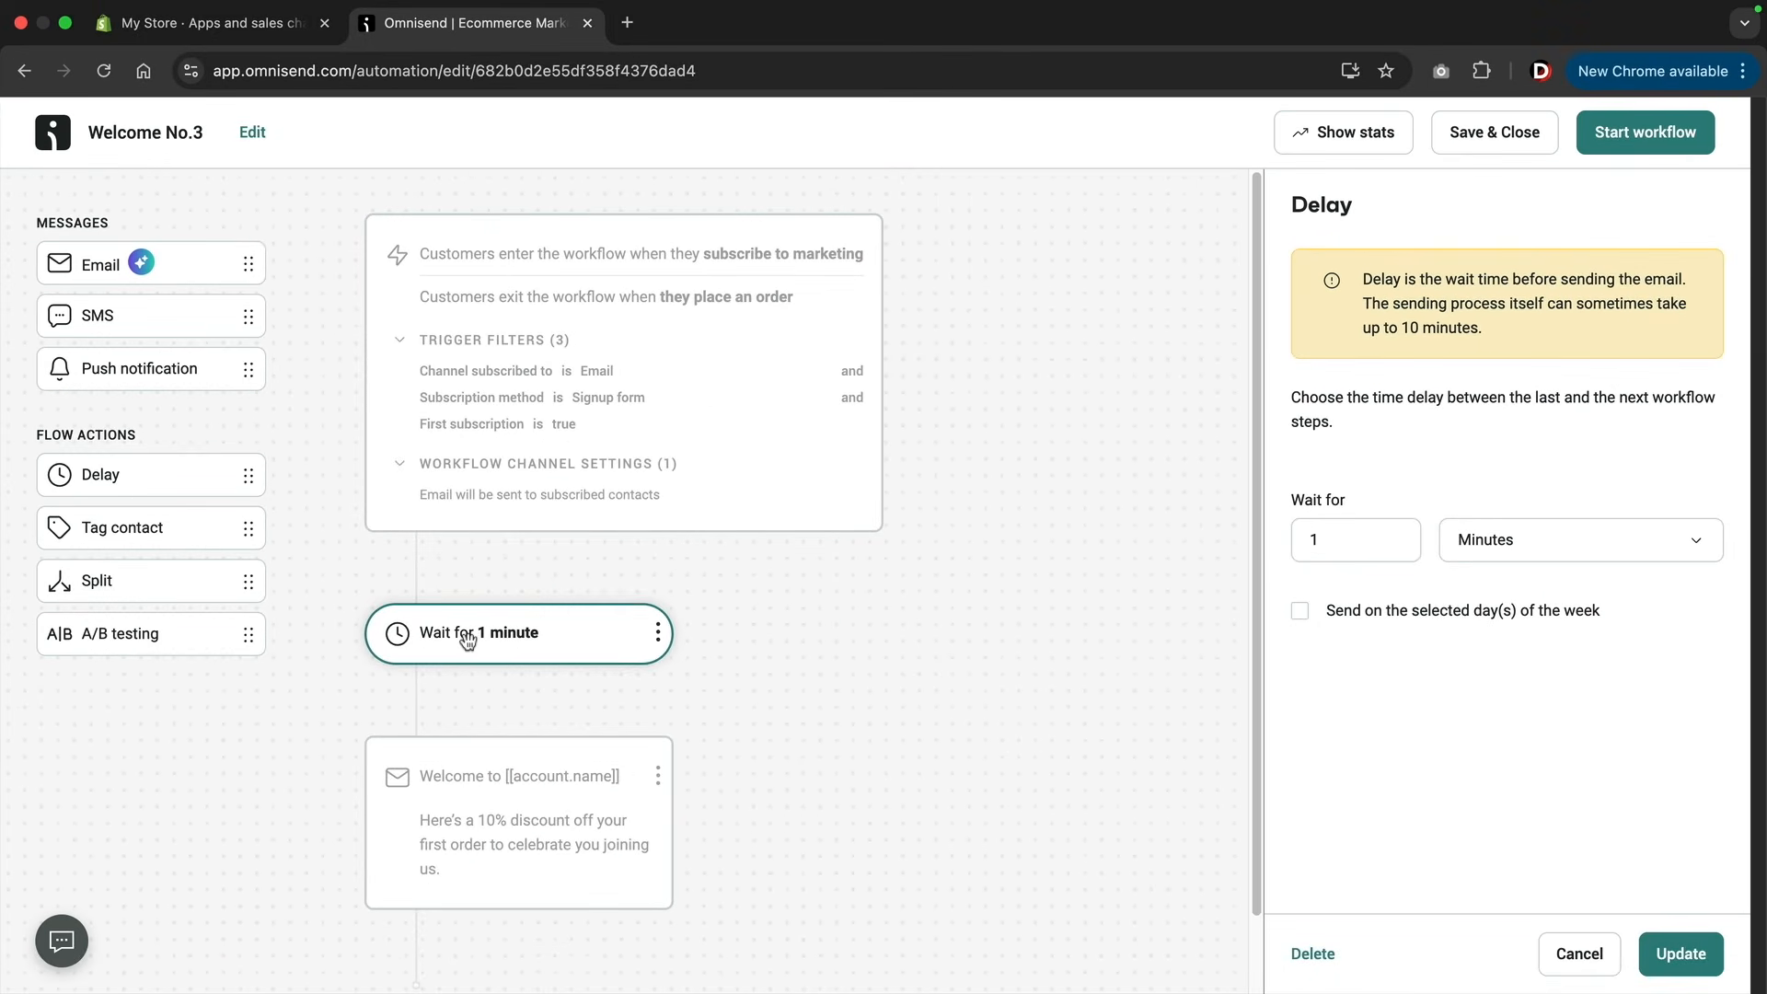
click(1530, 550)
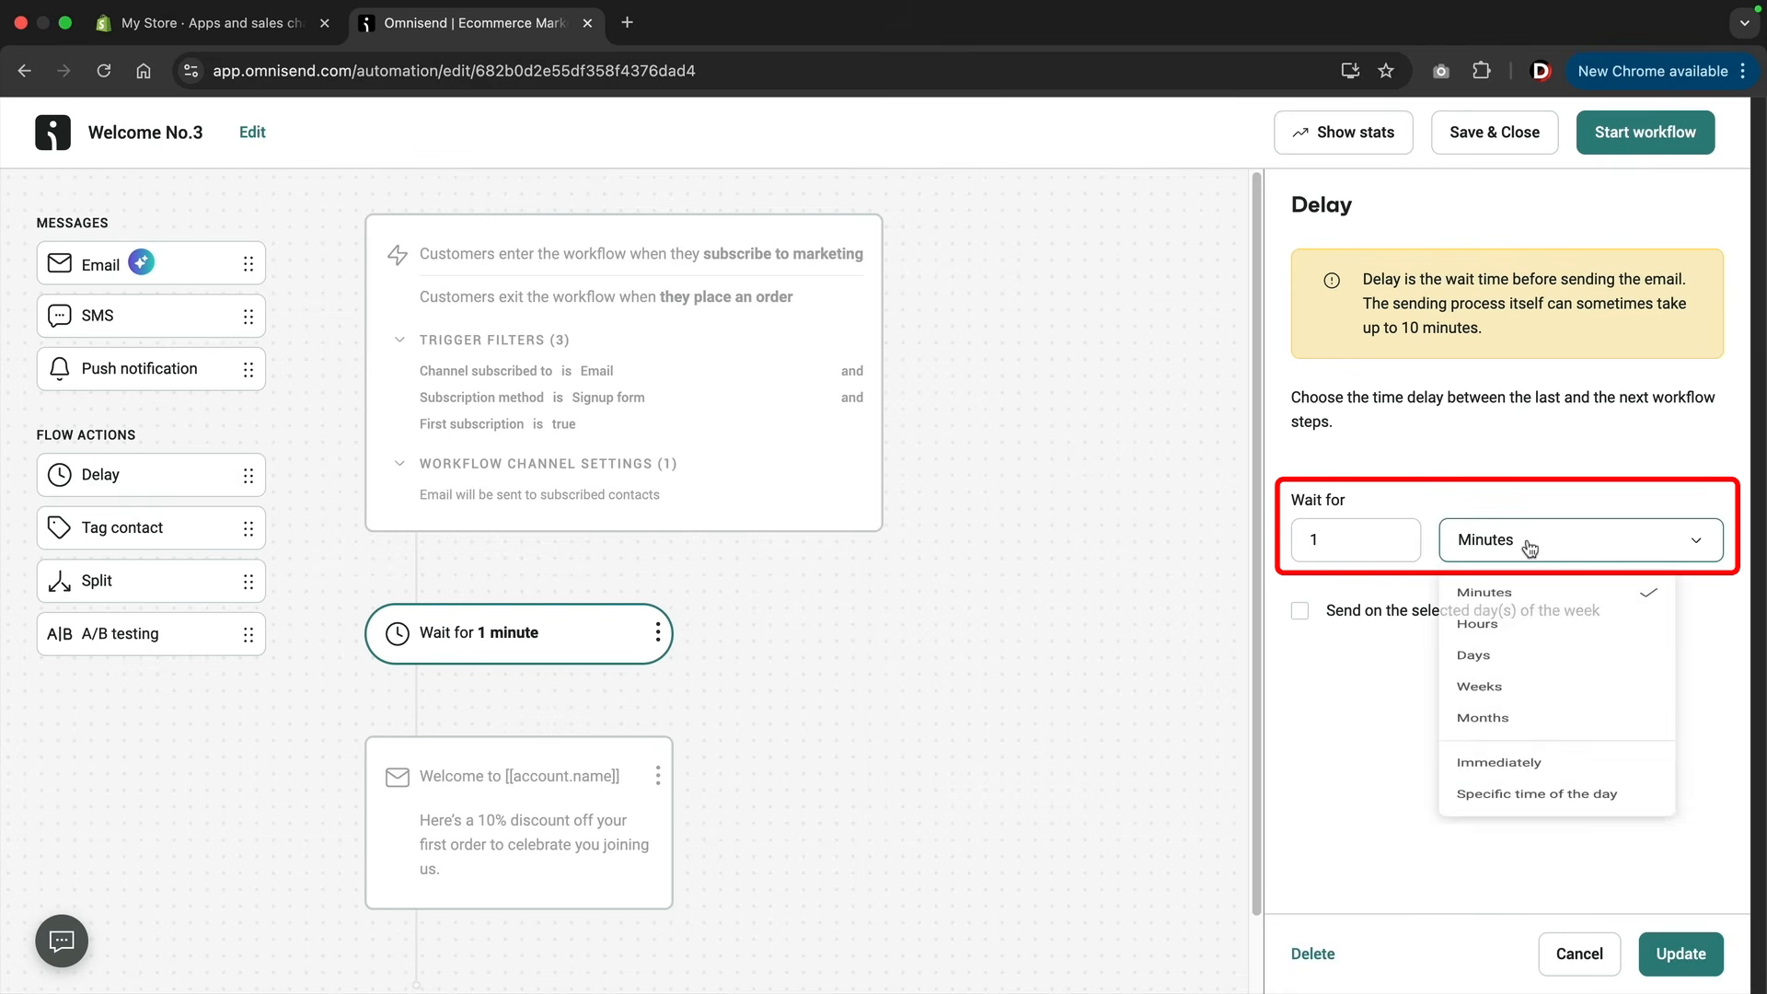
click(1505, 640)
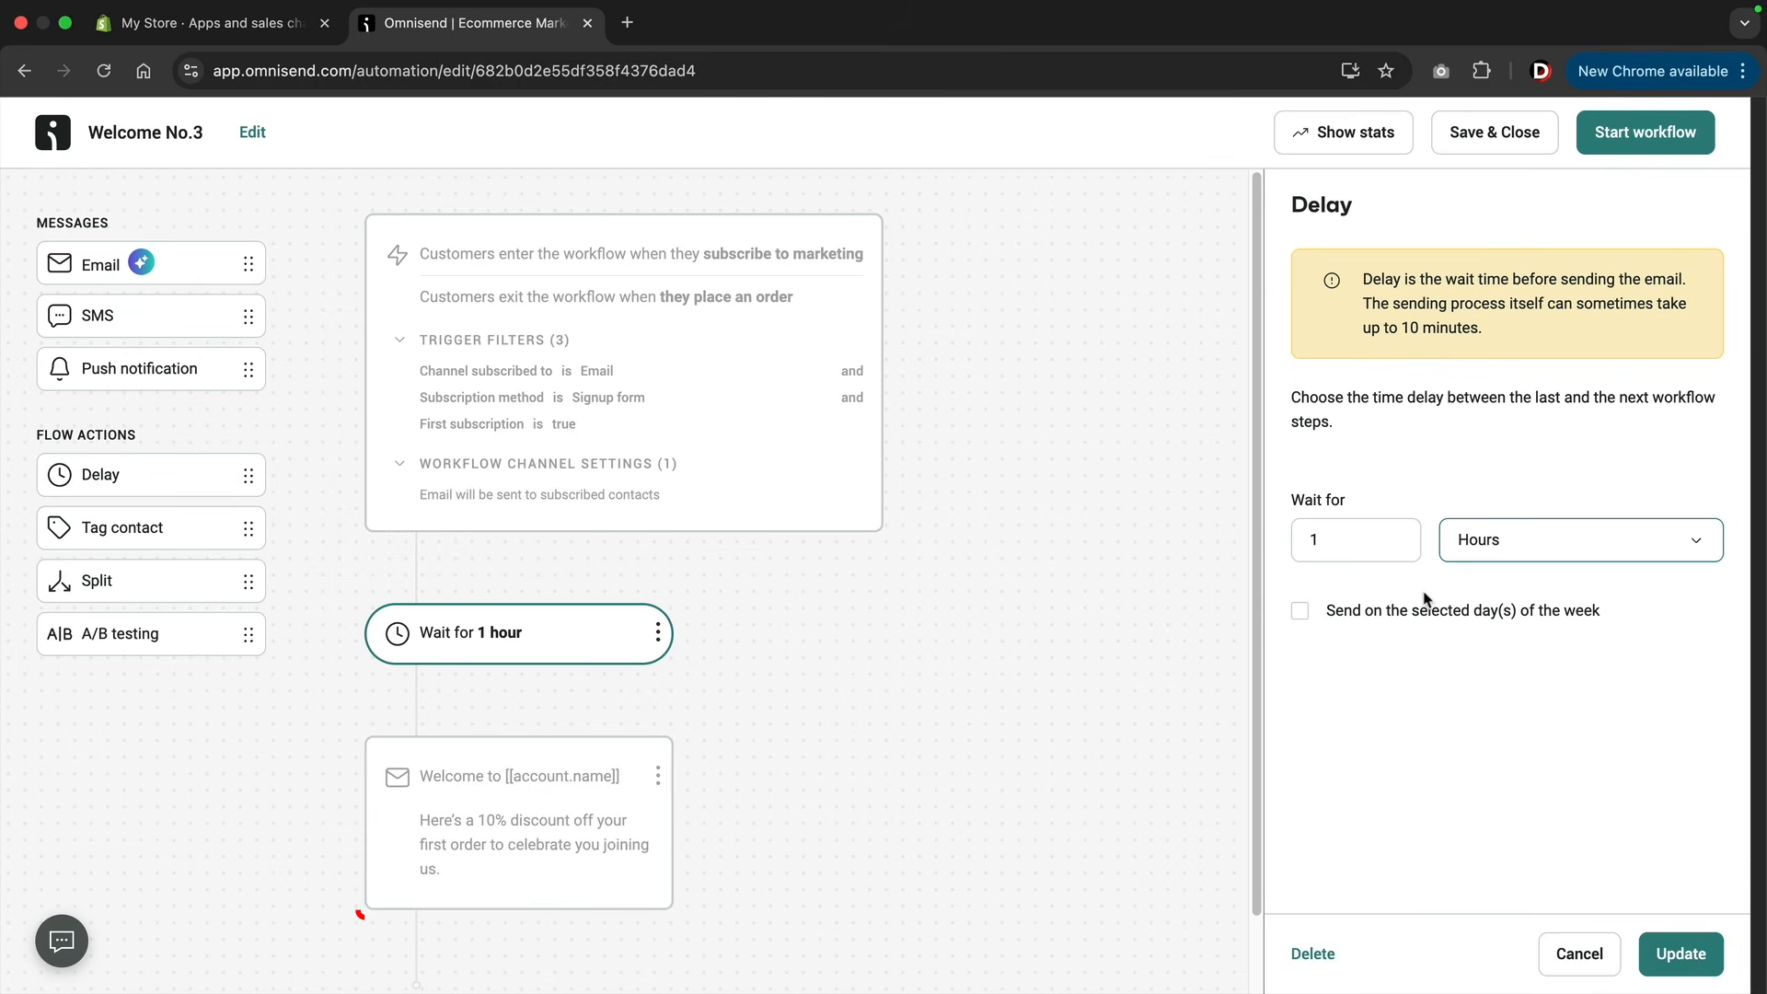
click(1484, 549)
click(1483, 603)
Open the welcome email's settings and set its subject line to "Welcome to Darrels Club Store!".
click(492, 815)
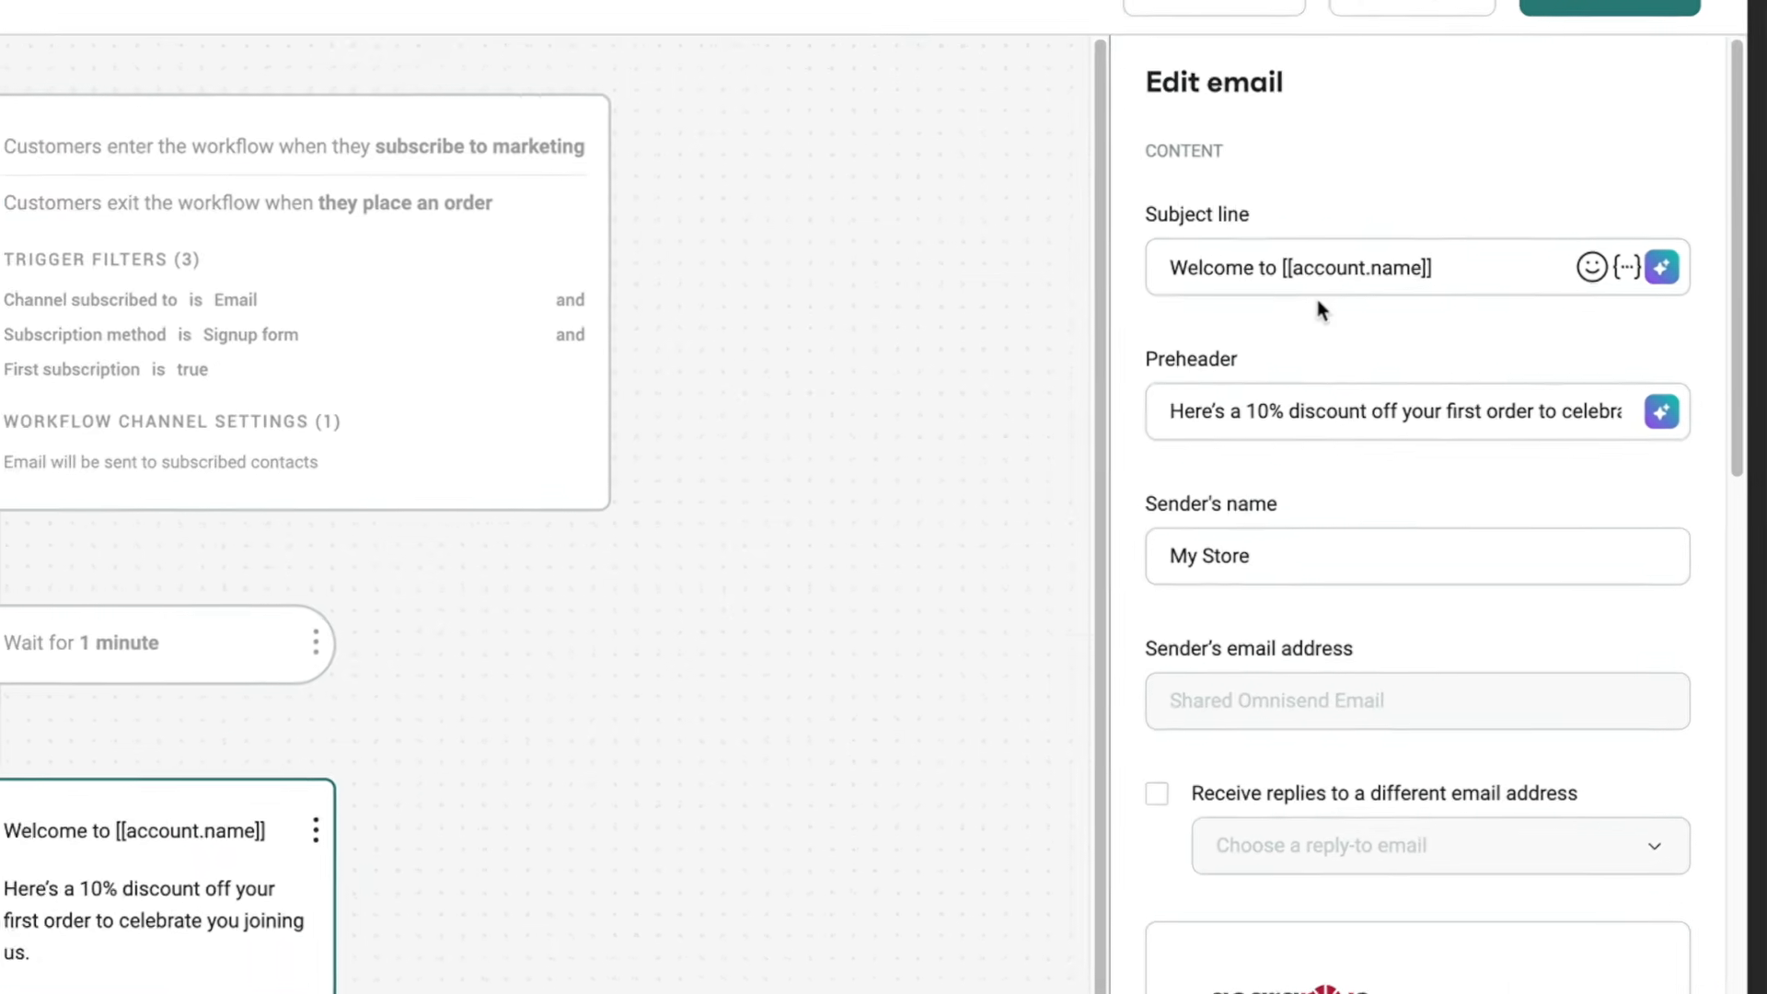
drag(1283, 269, 1524, 272)
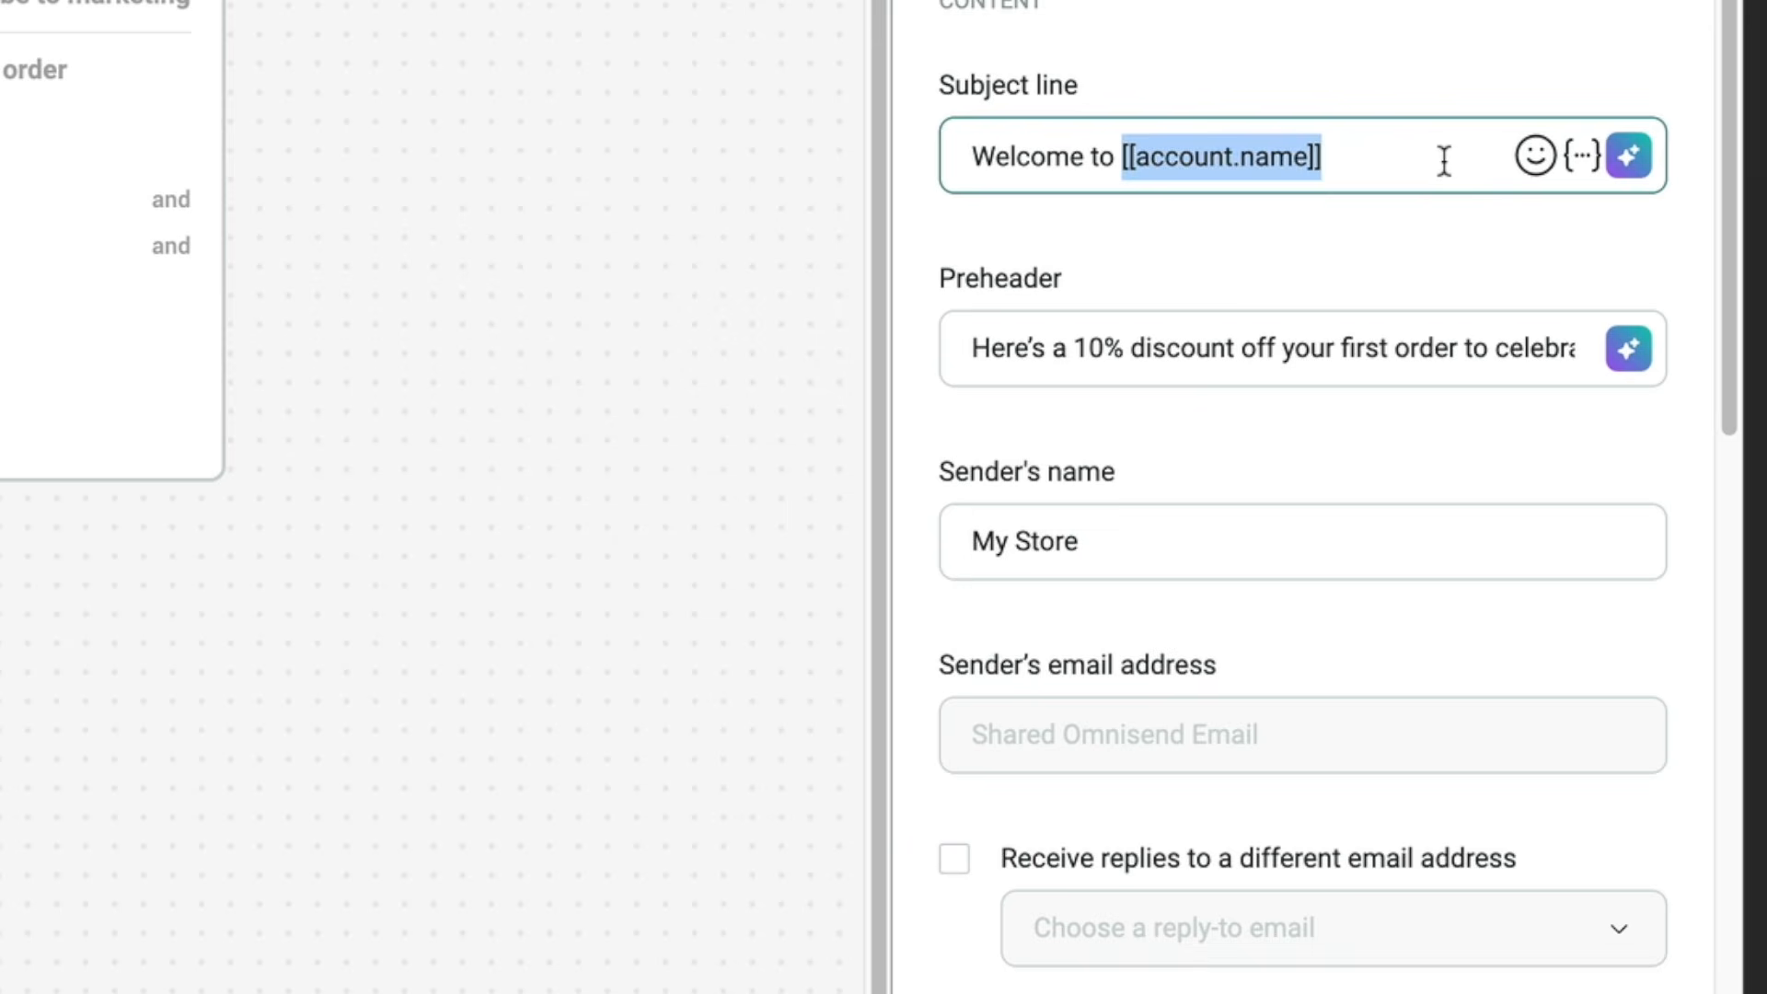
text(Darrels Club Store!)
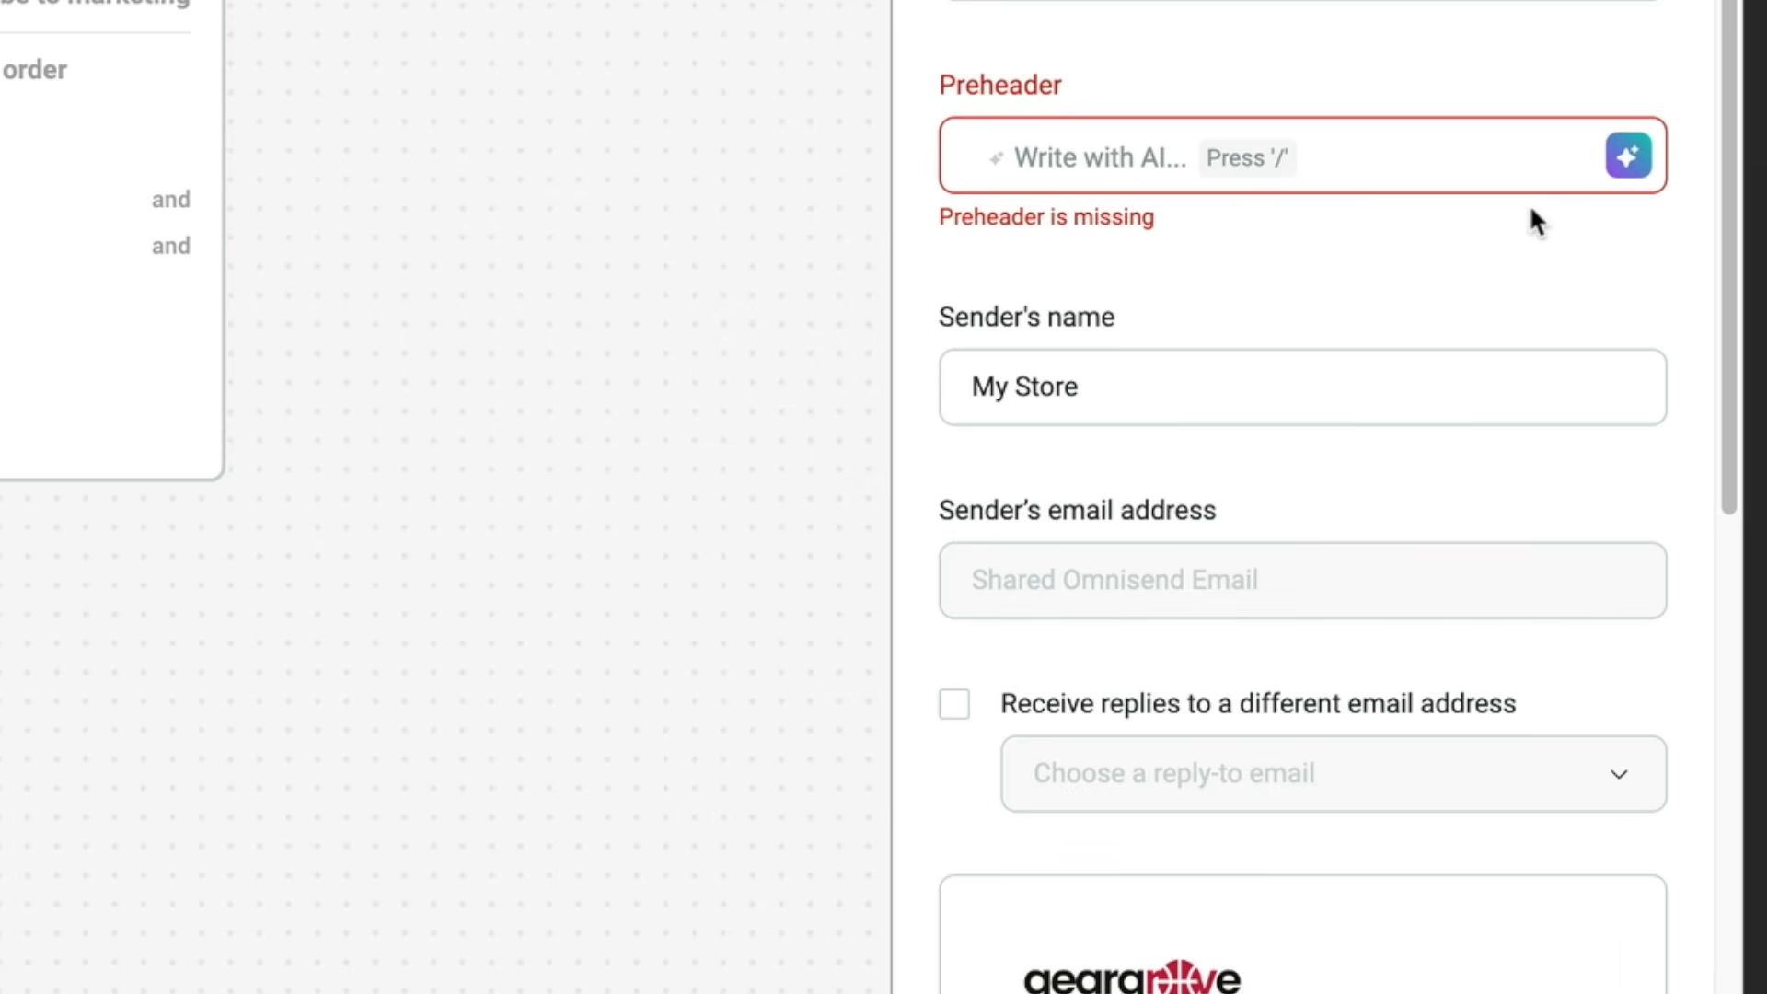
Fill the preheader with the Omnisend AI suggestion "Get ready to explore our top collections." and set the sender's name to Darrels Club.
click(1627, 156)
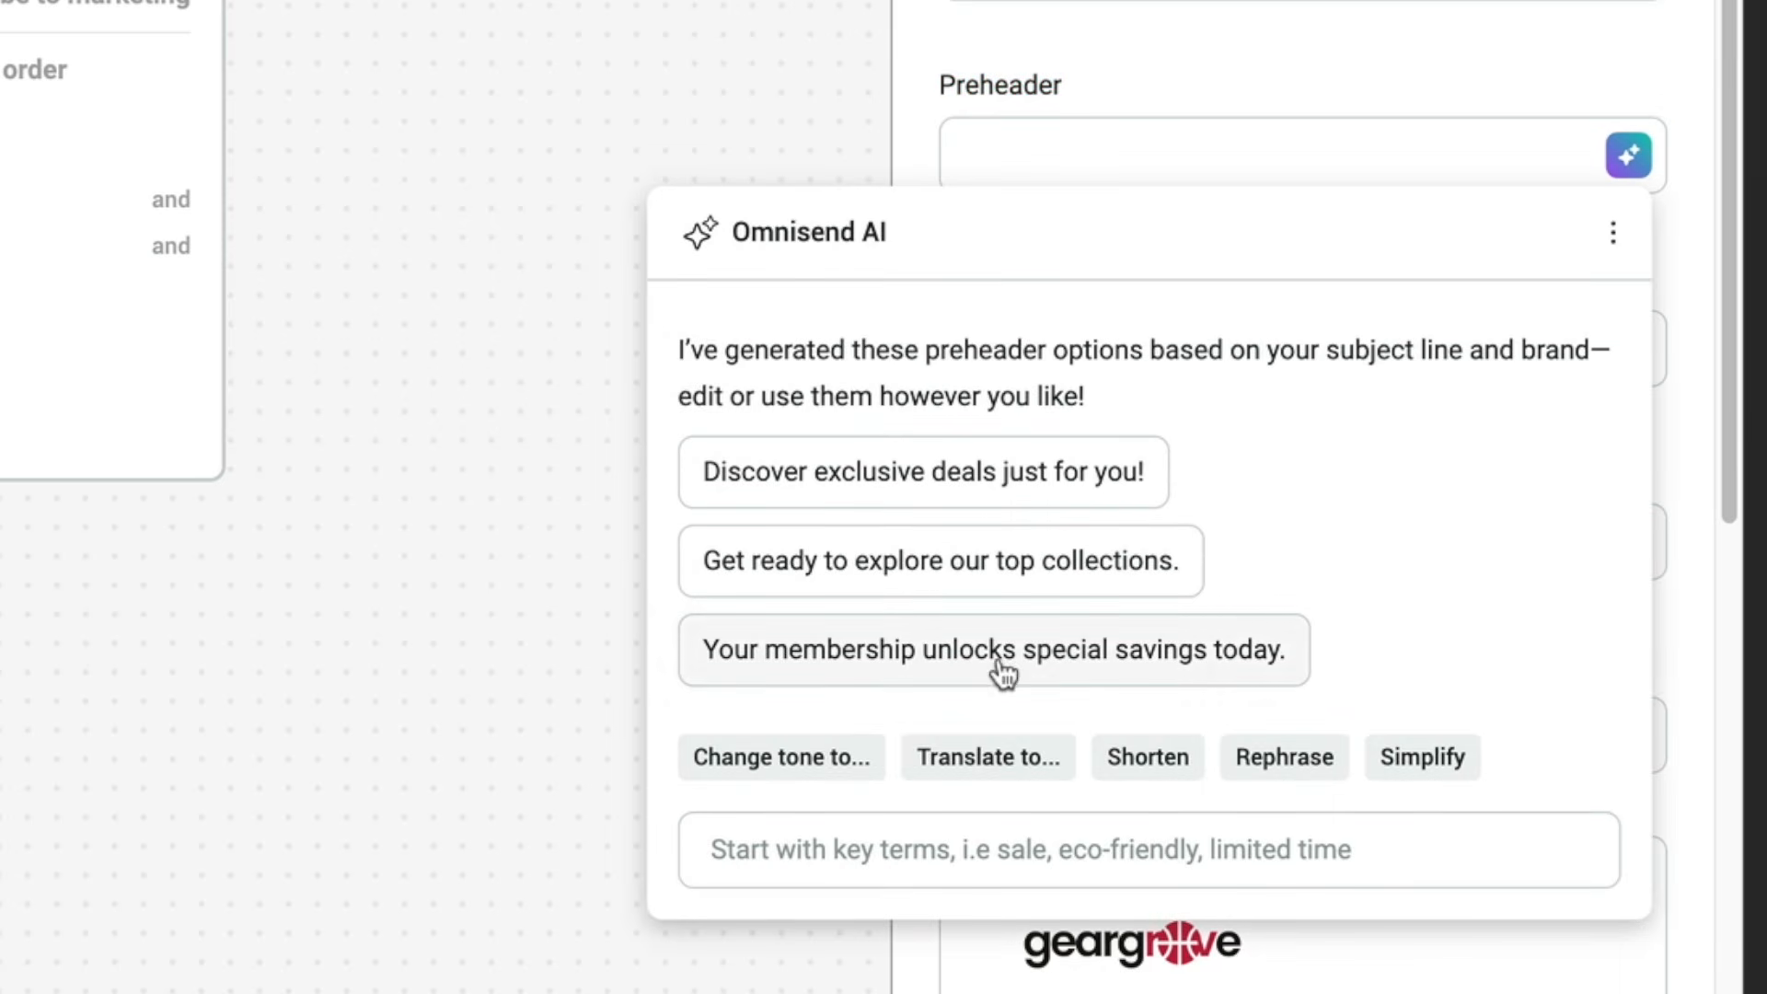
click(932, 852)
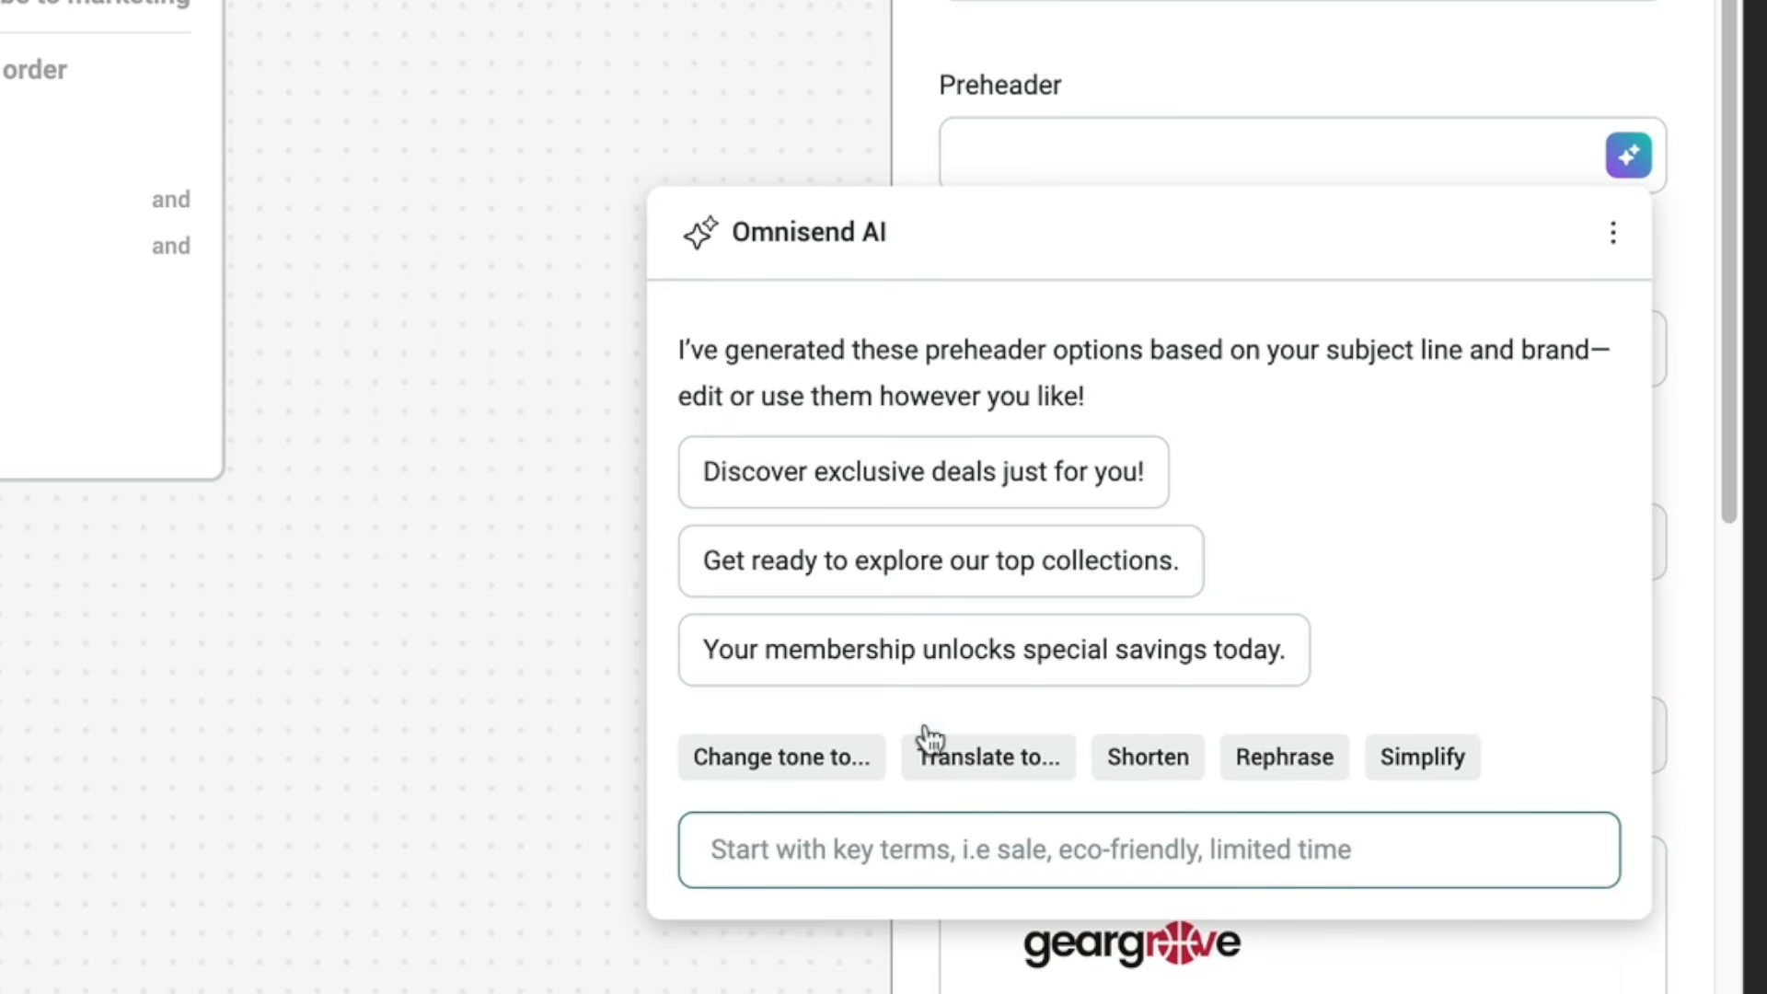
click(833, 580)
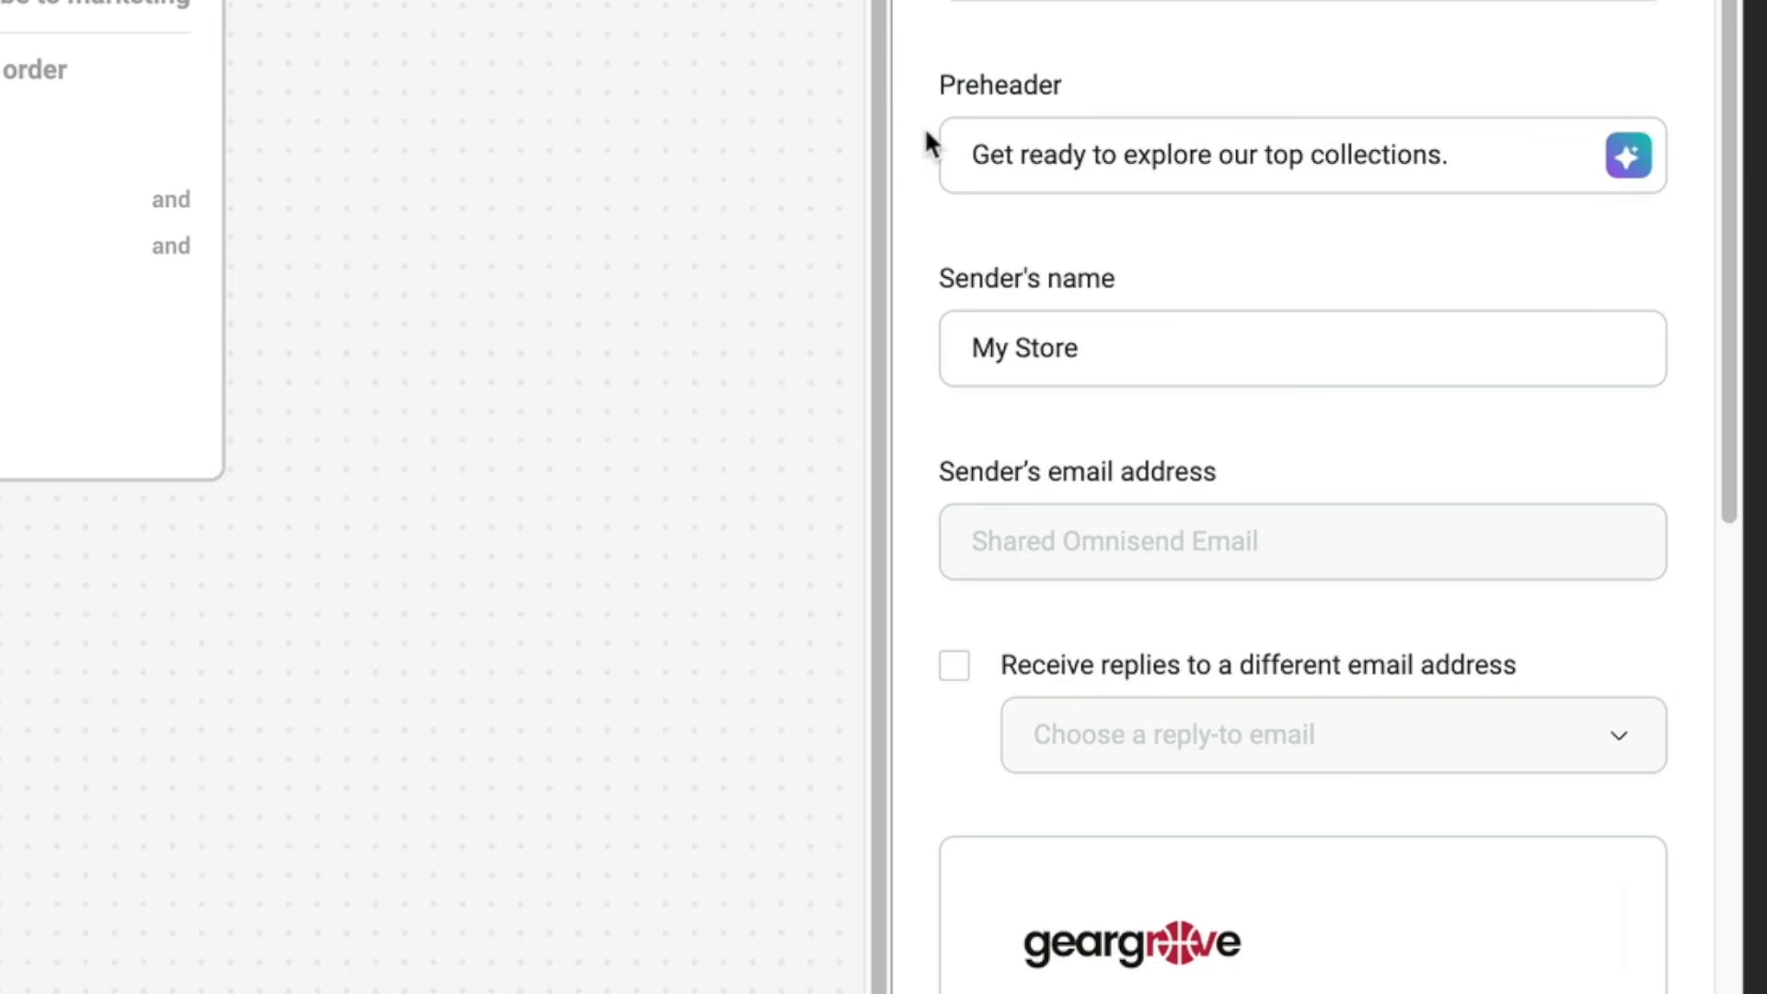
triple_click(1101, 350)
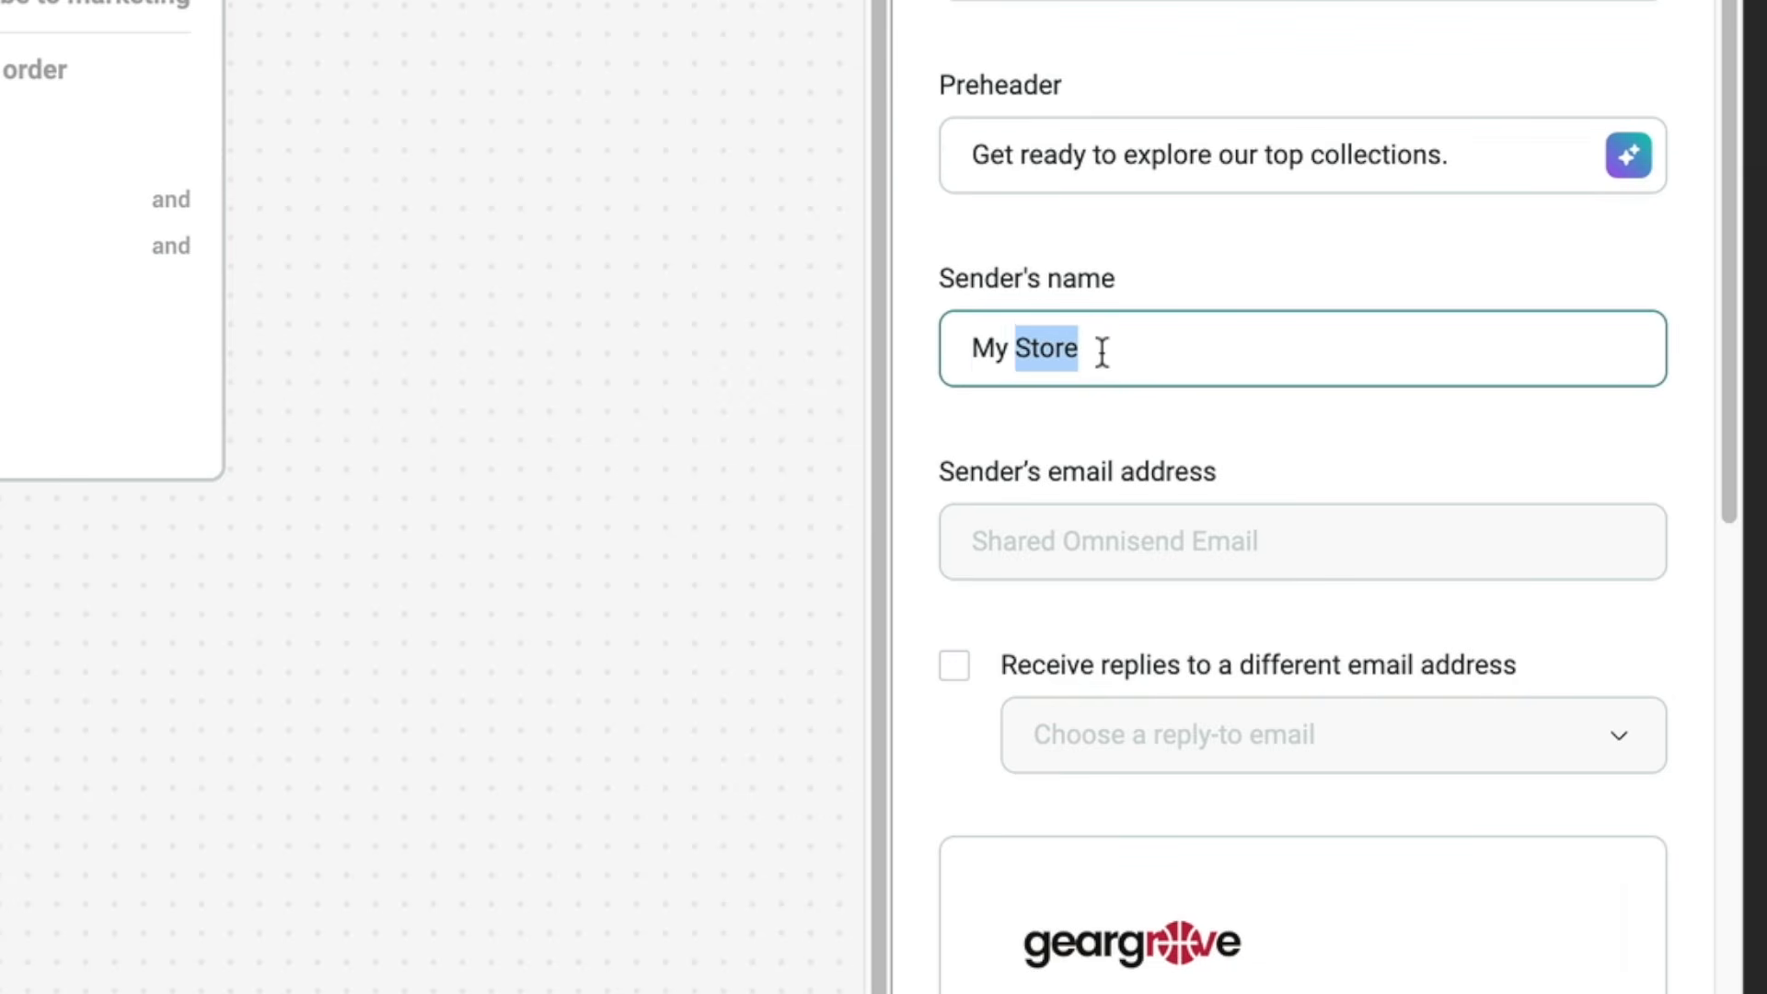
text(Darrels Club)
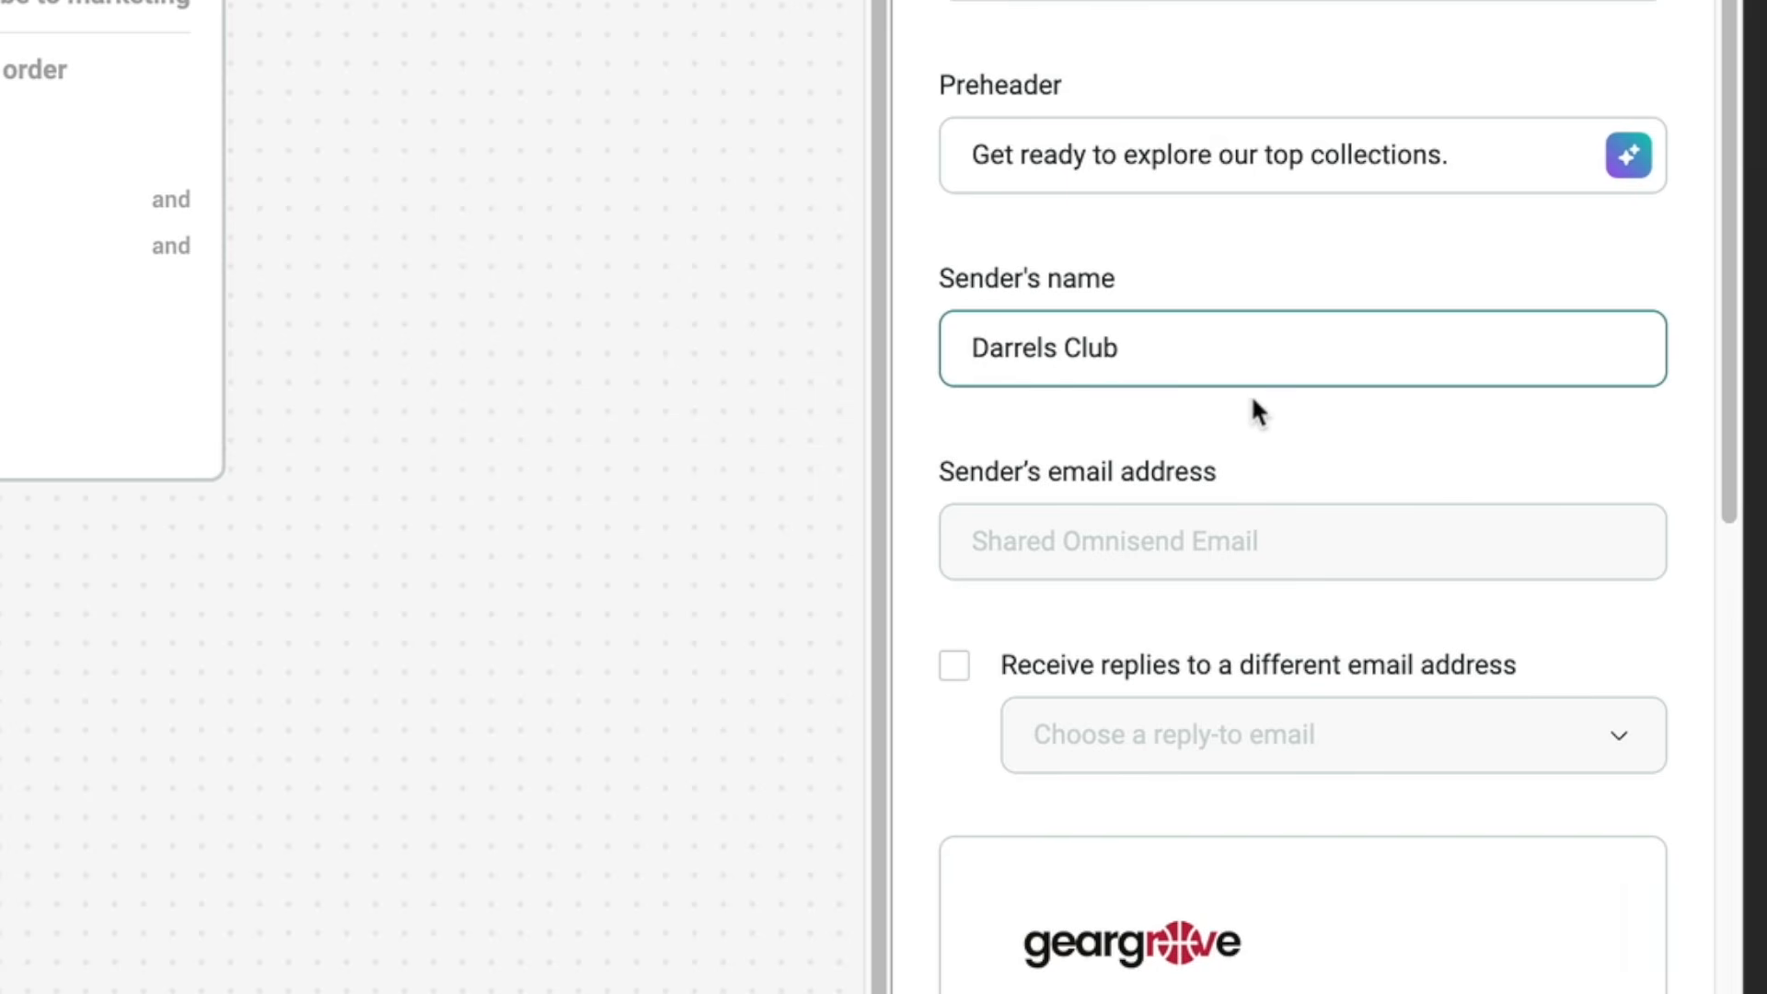
Open the welcome email's content for editing, saving the workflow changes.
scroll(1257, 378, down, 8)
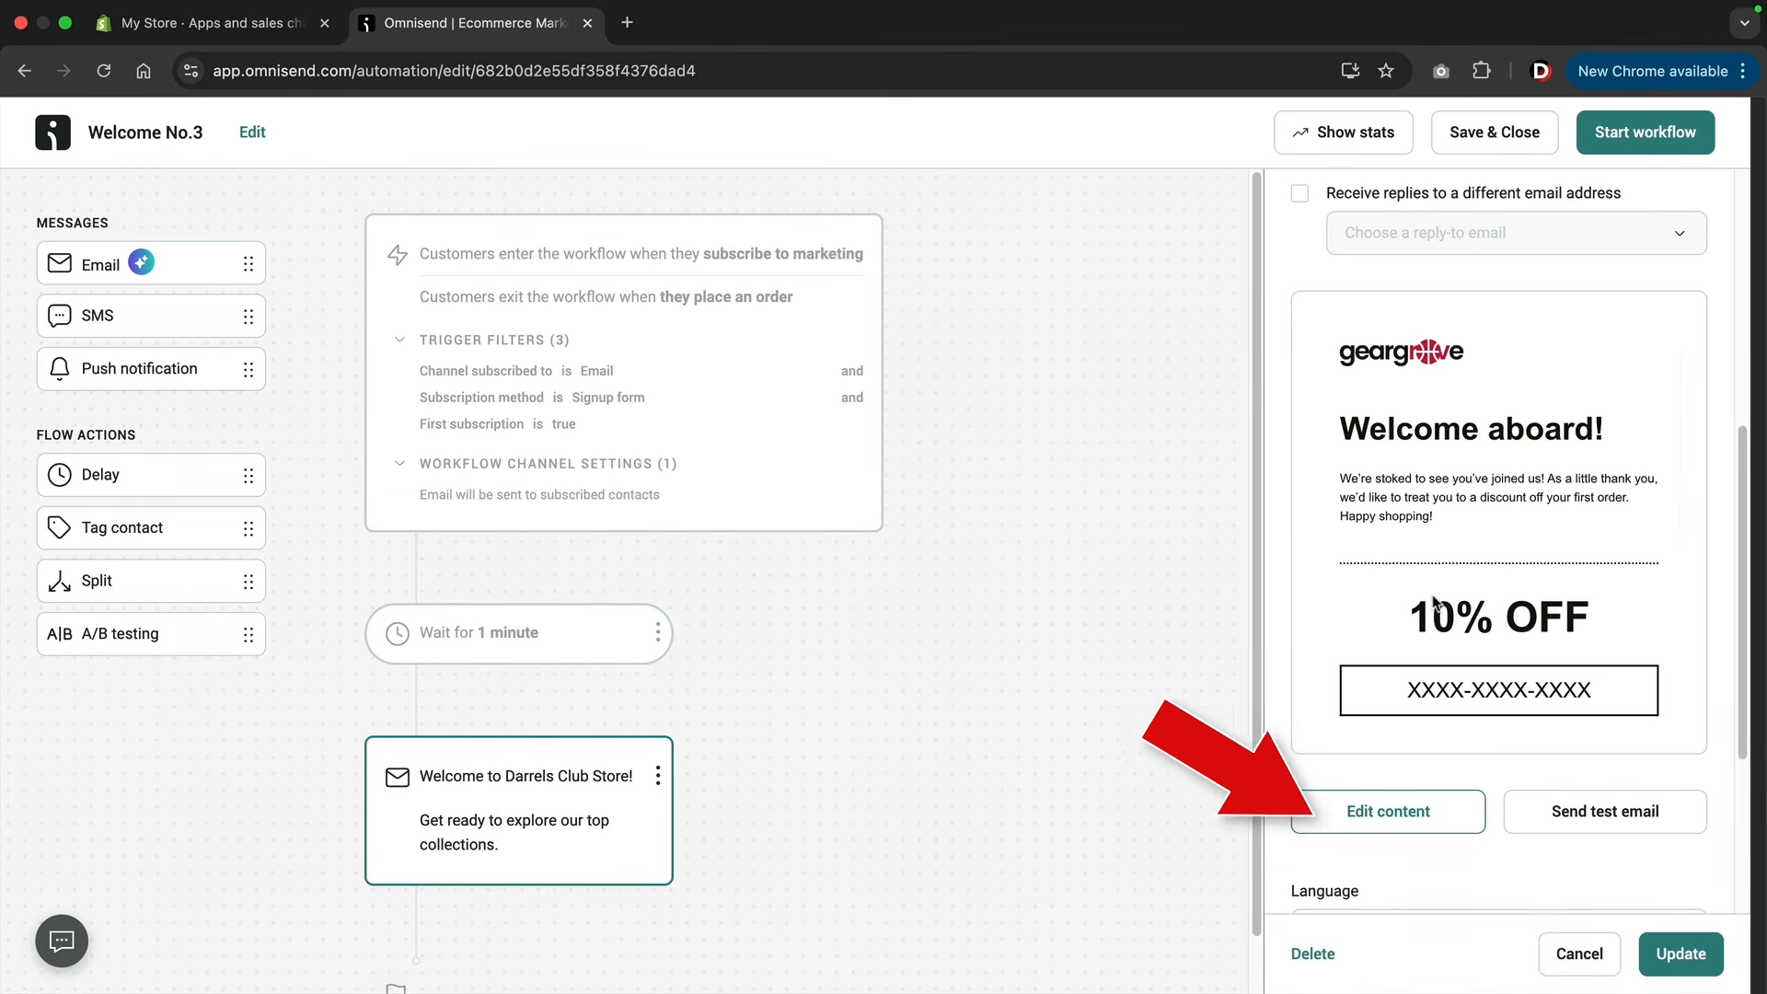
click(1371, 818)
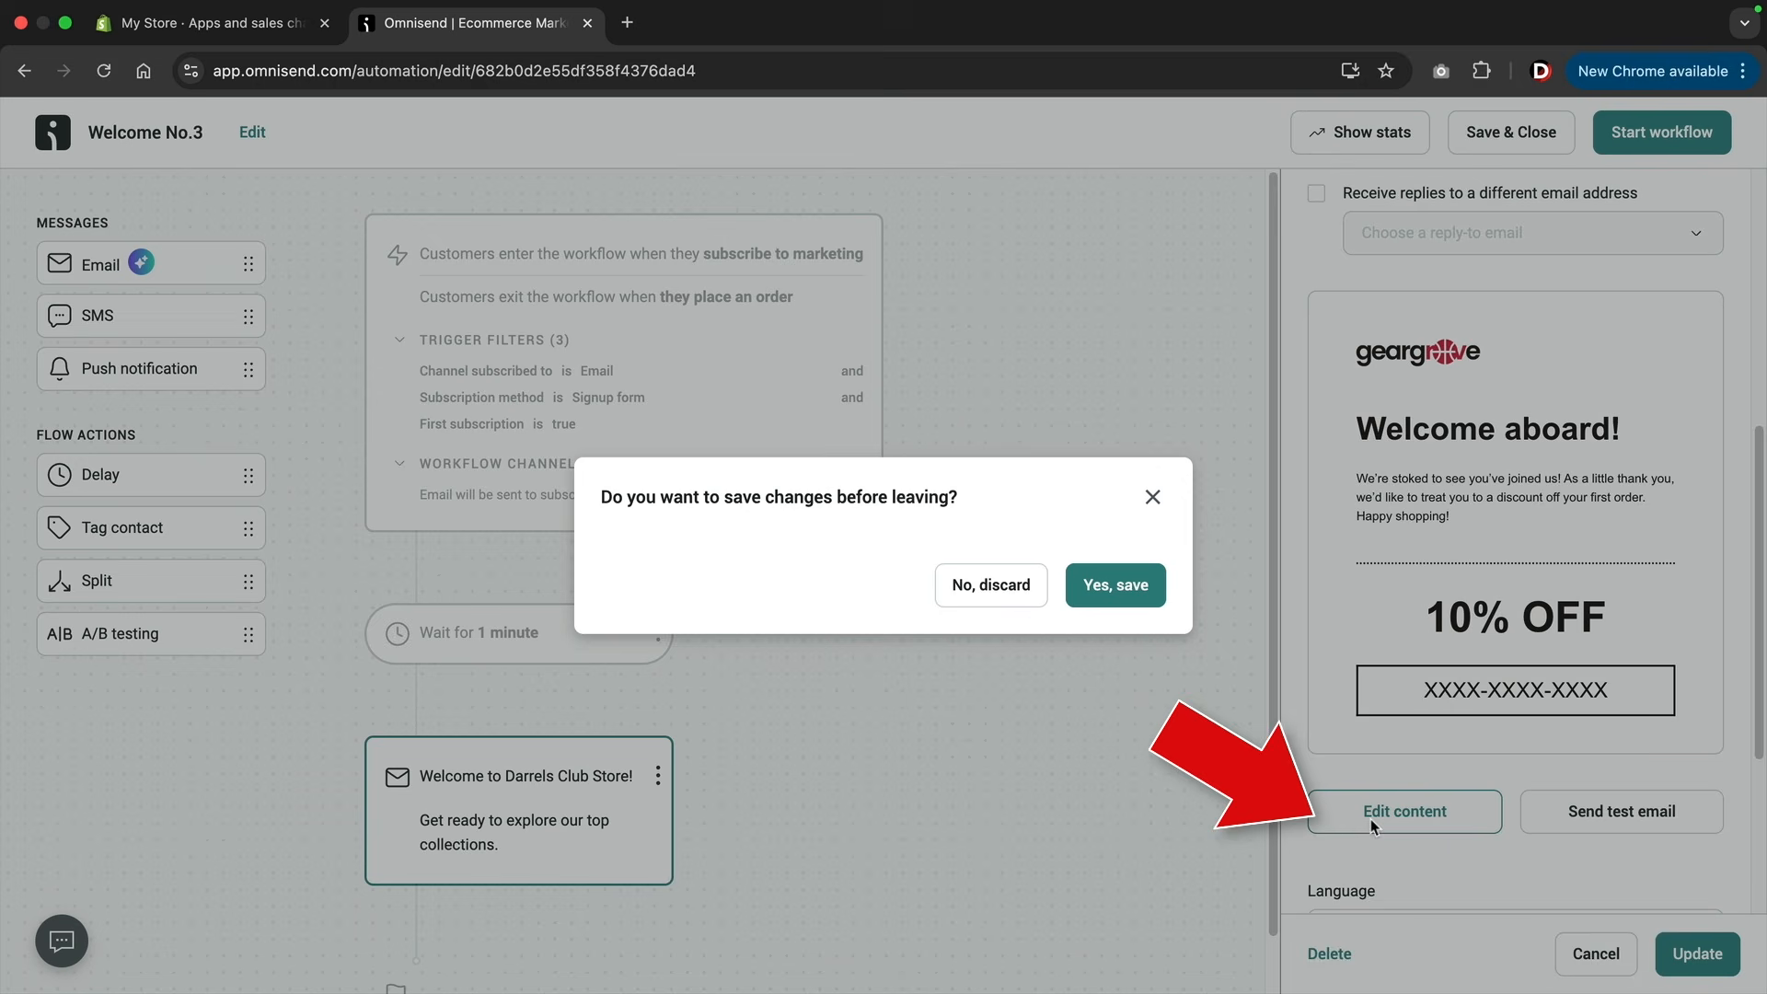
click(1119, 598)
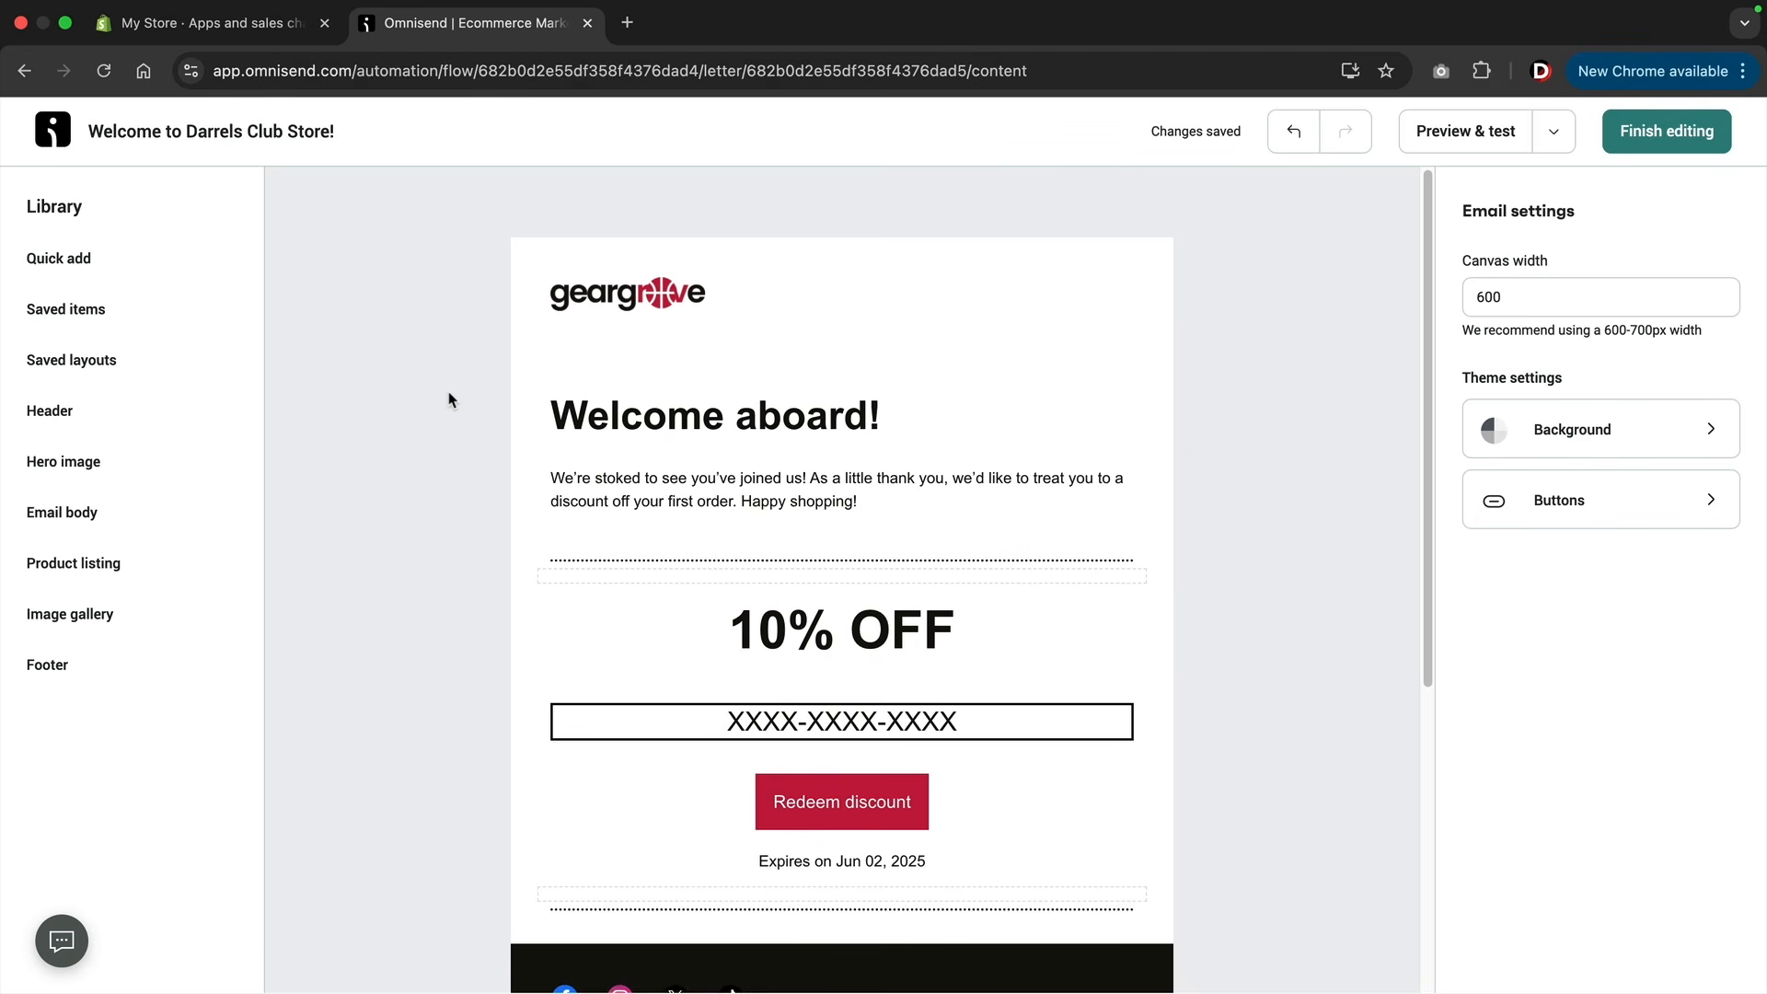
Try moving the "Welcome aboard!" layout below the 10% OFF section, and move it back above that section.
mouse_move(516, 442)
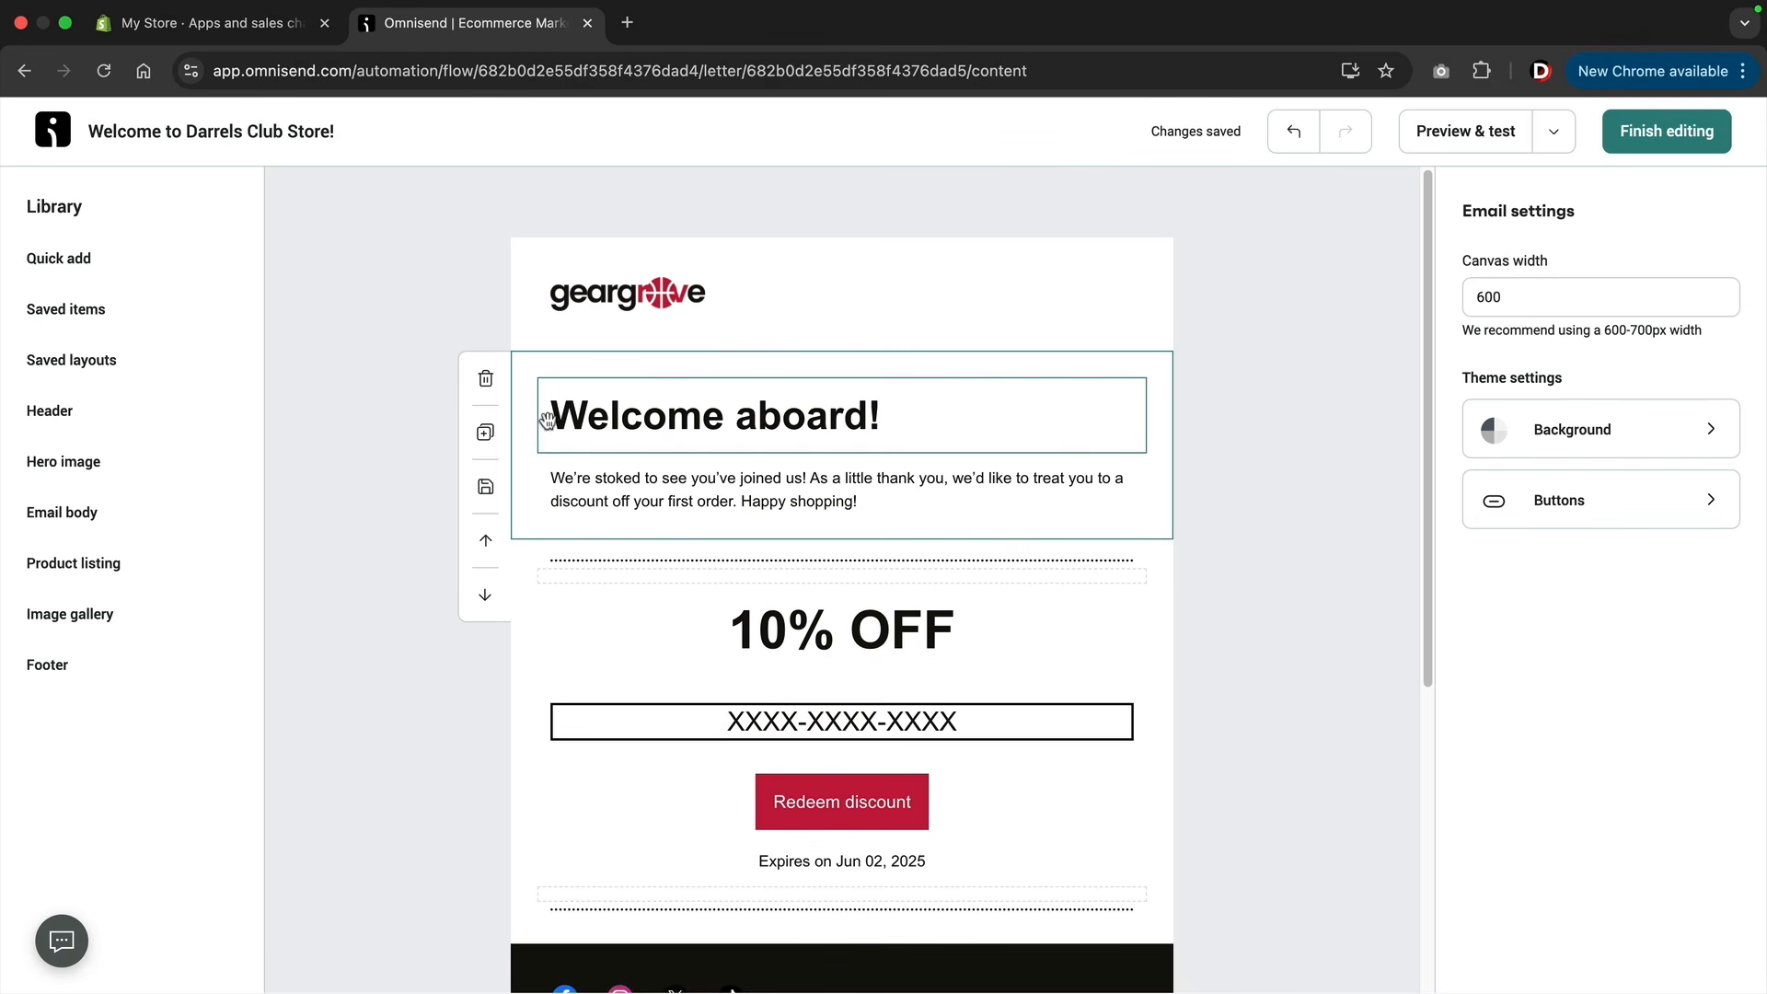
click(485, 595)
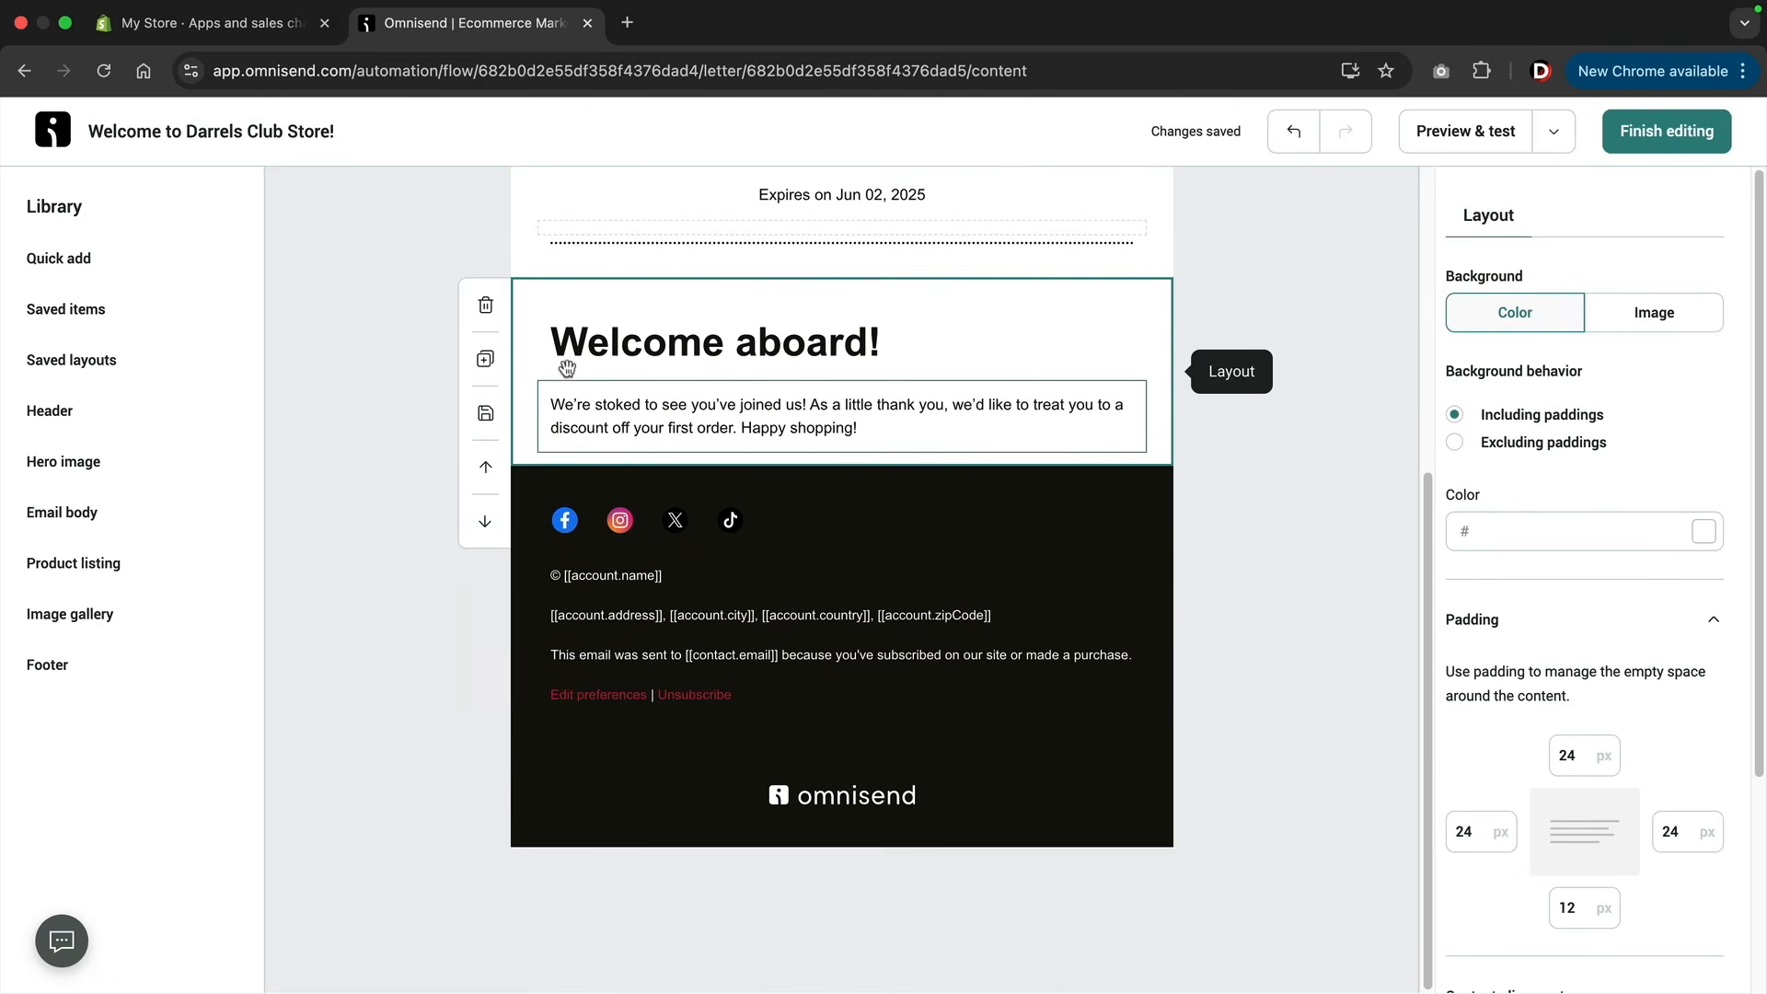
scroll(541, 477, up, 3)
click(489, 697)
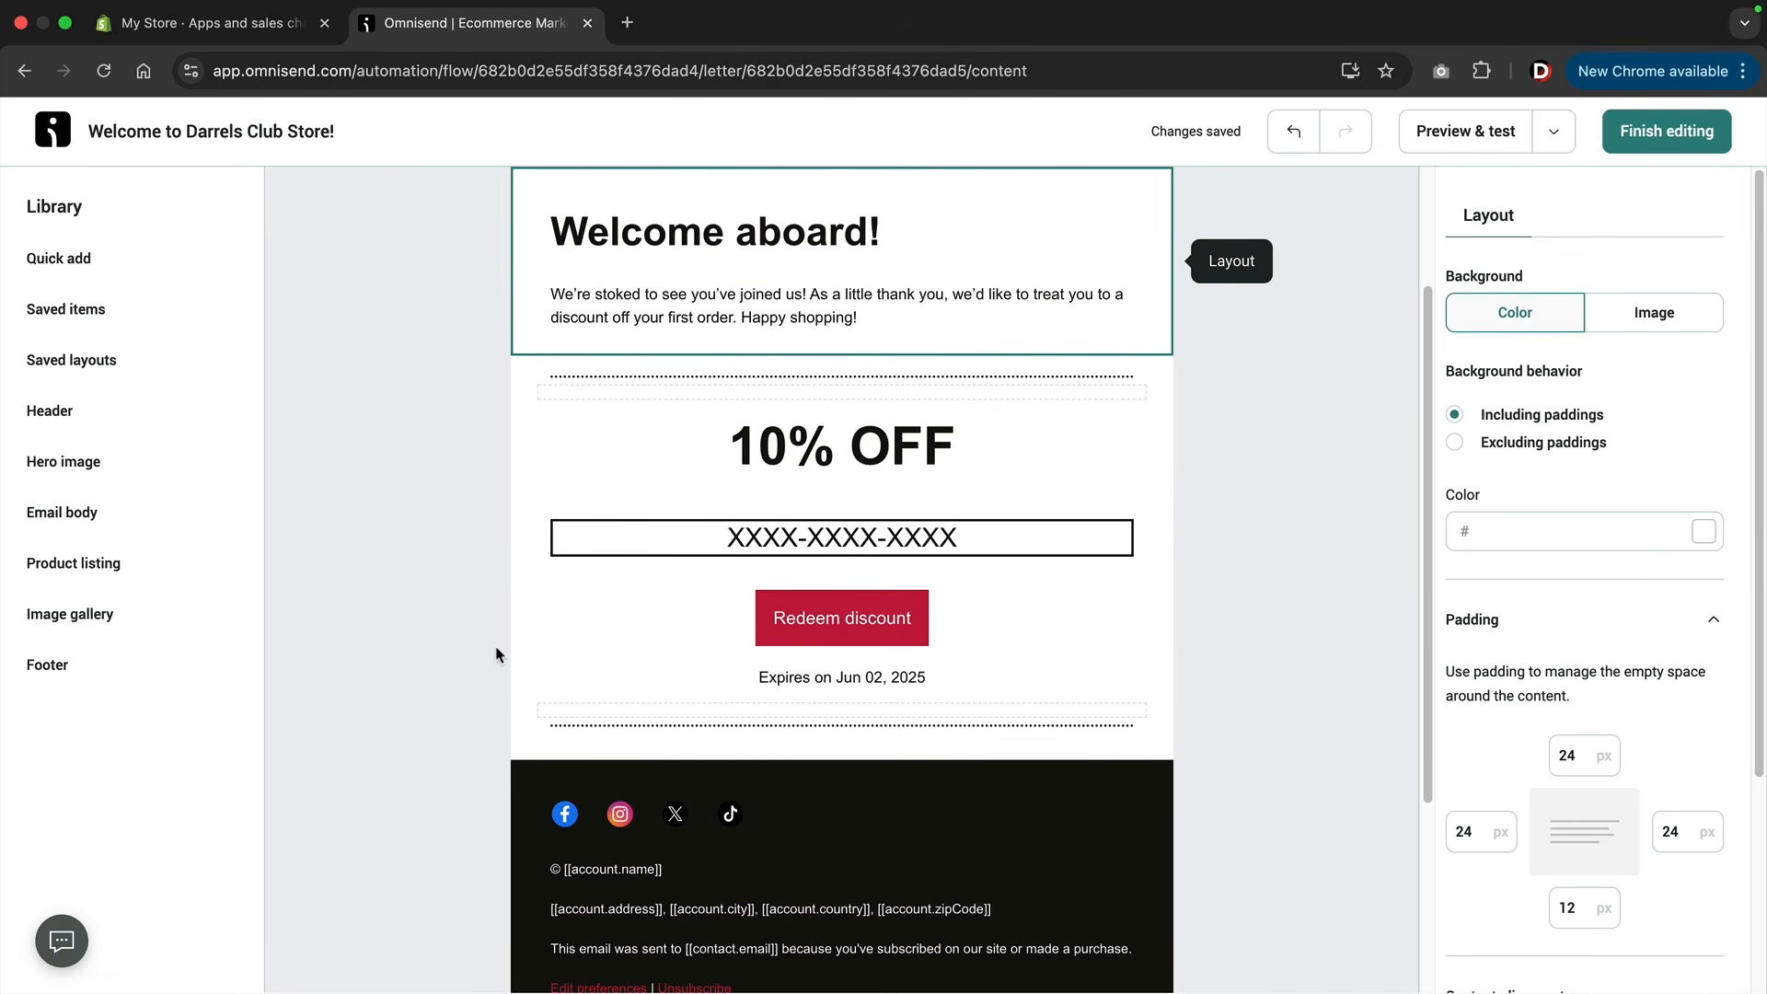
scroll(486, 546, up, 2)
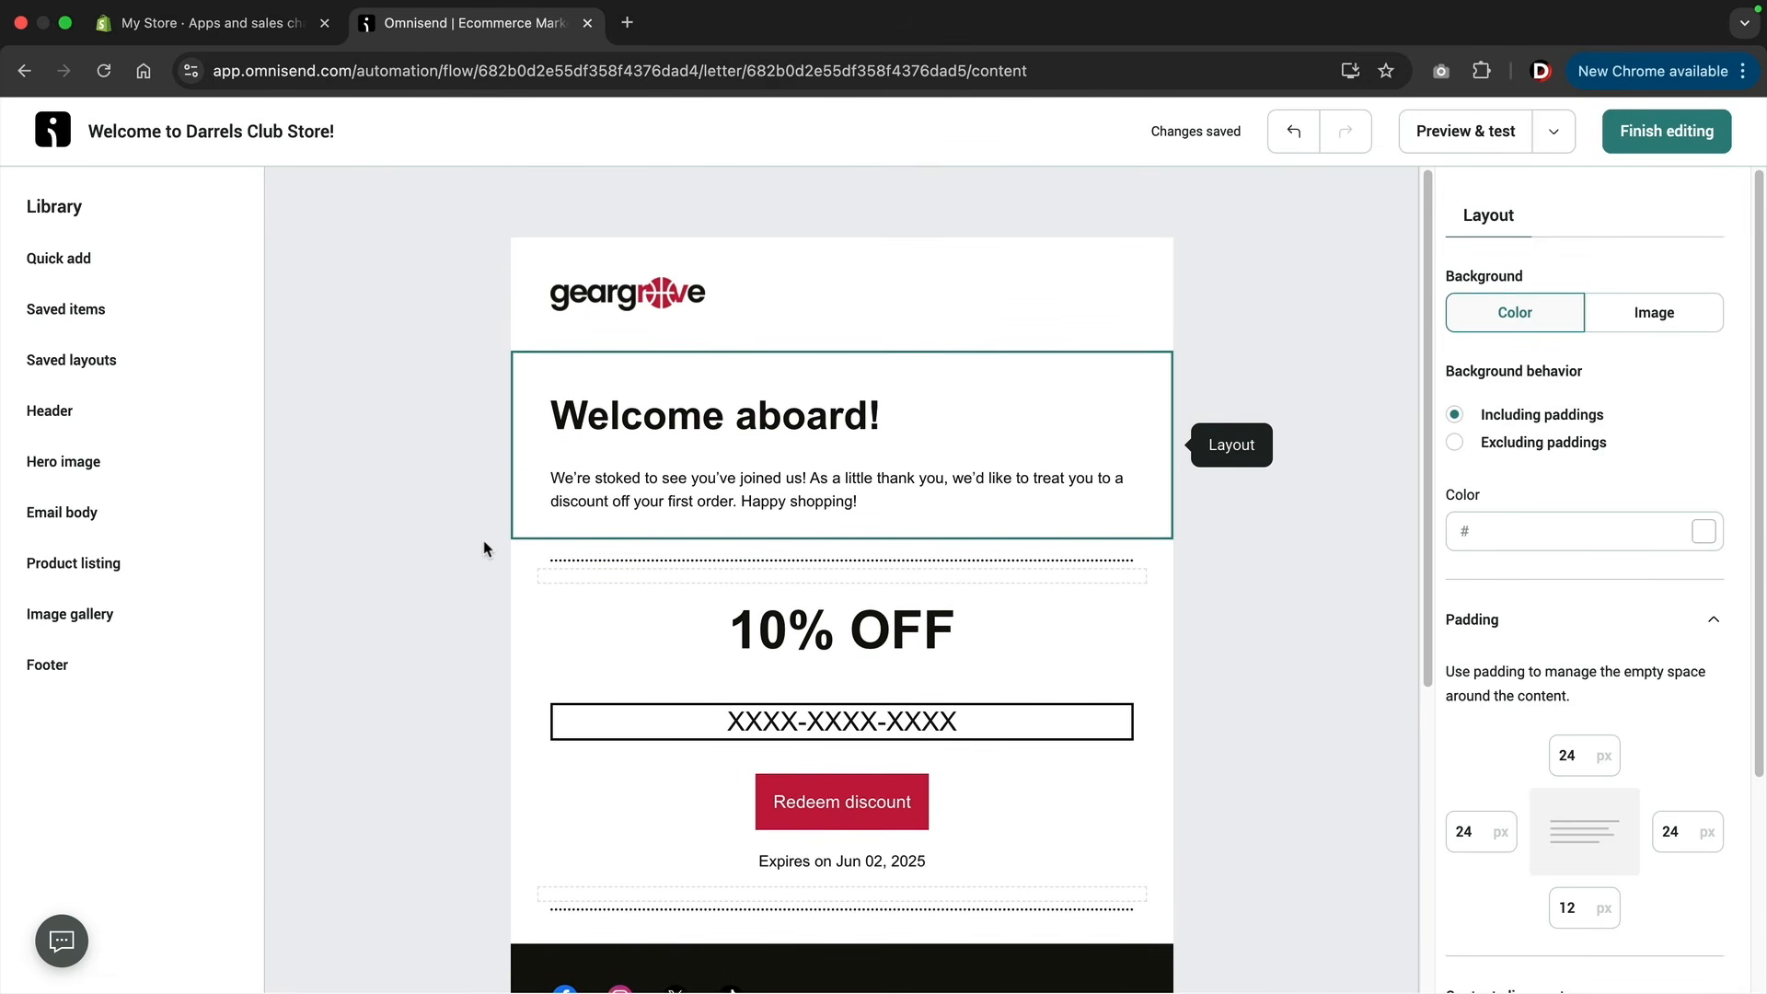
Add a "Shop now" button below the welcome paragraph and look through its button and layout settings.
click(123, 268)
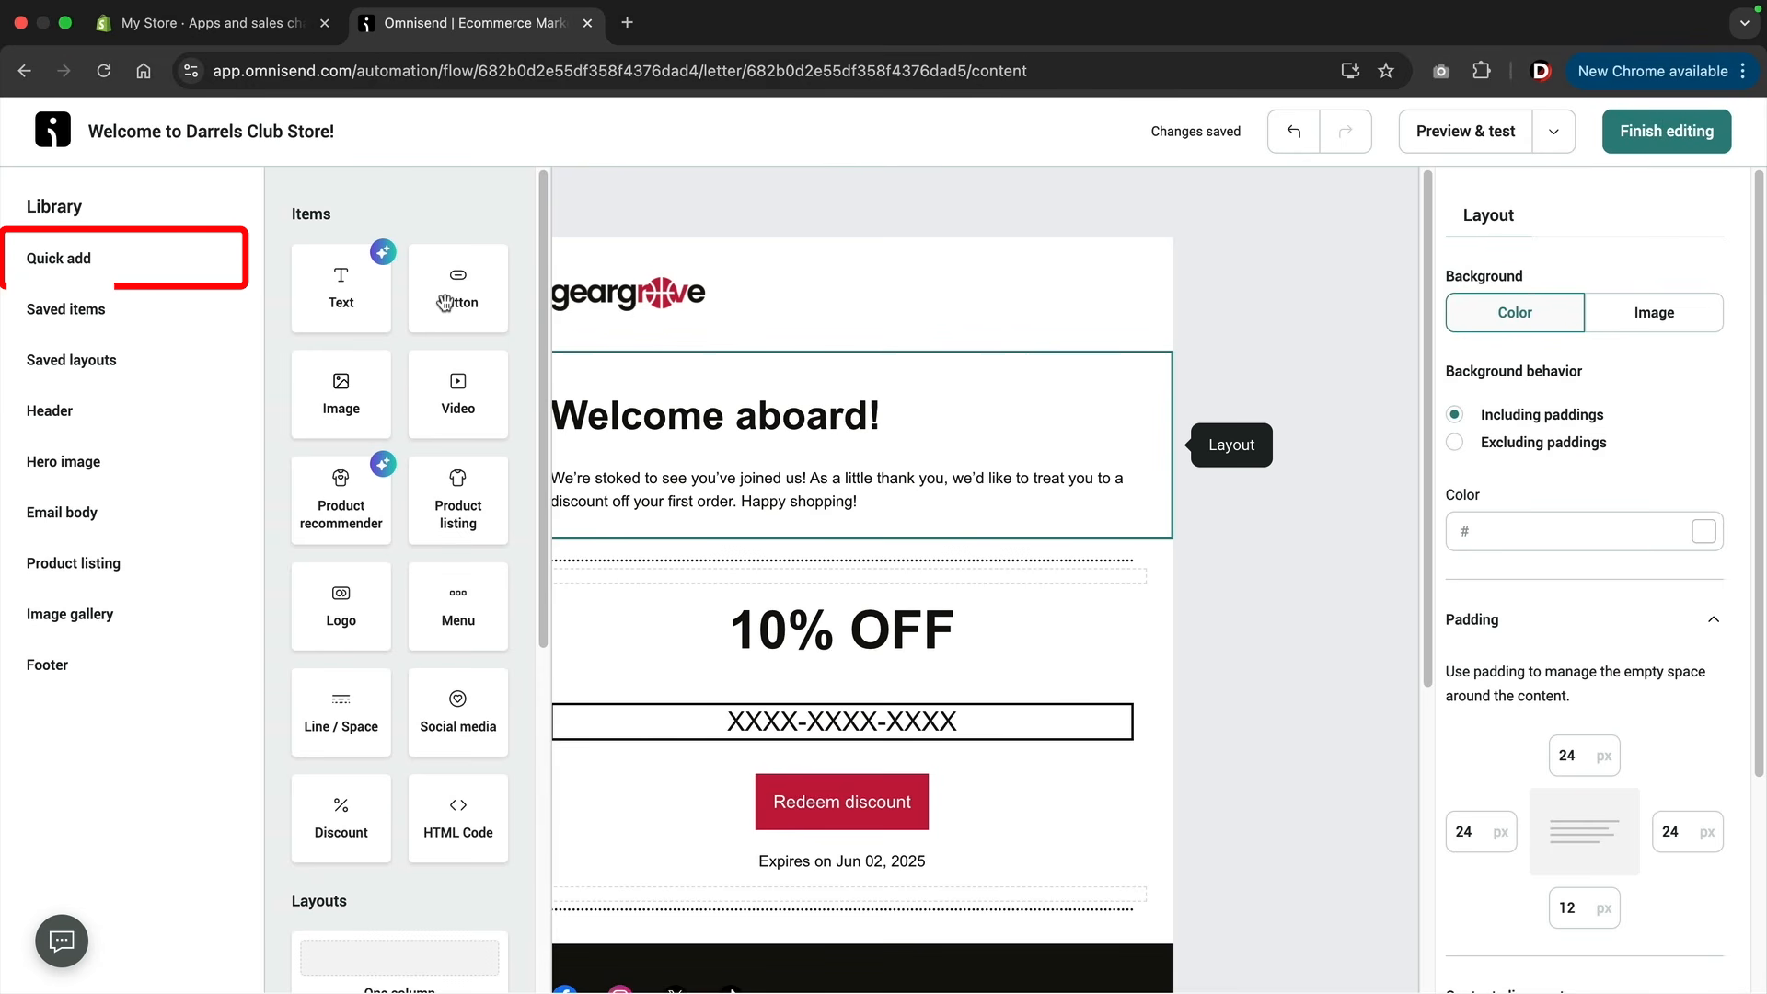
drag(452, 302, 745, 548)
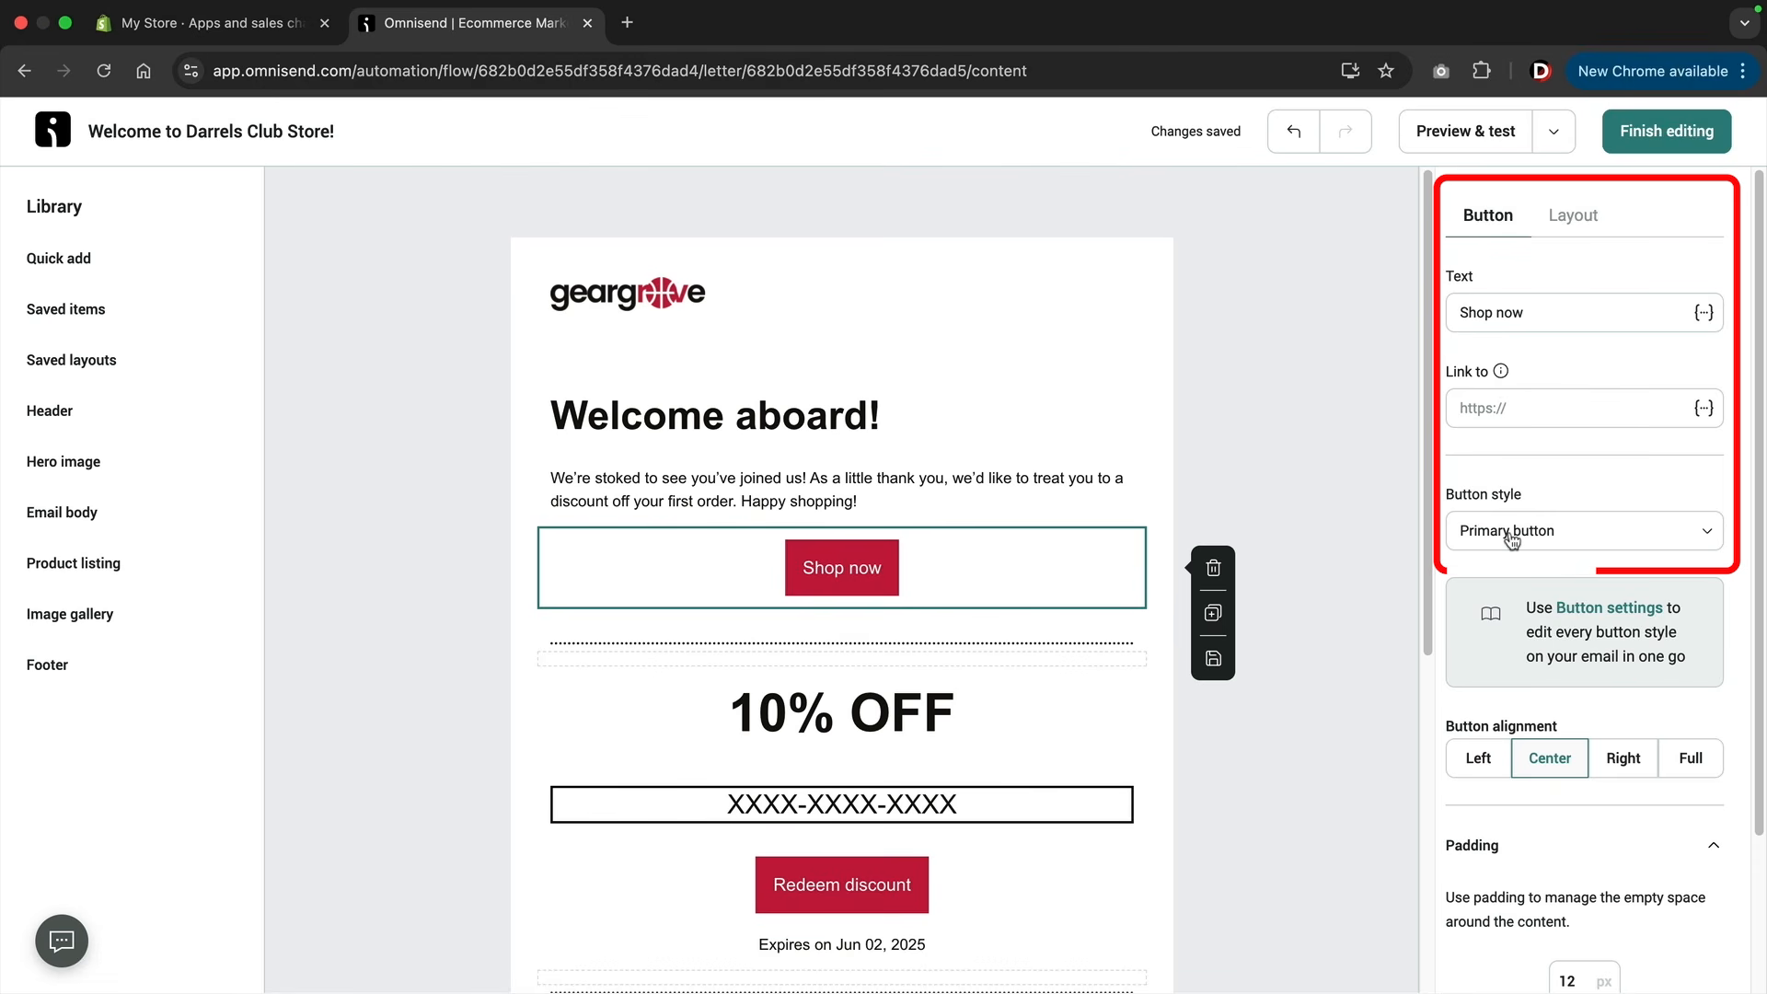
click(1573, 217)
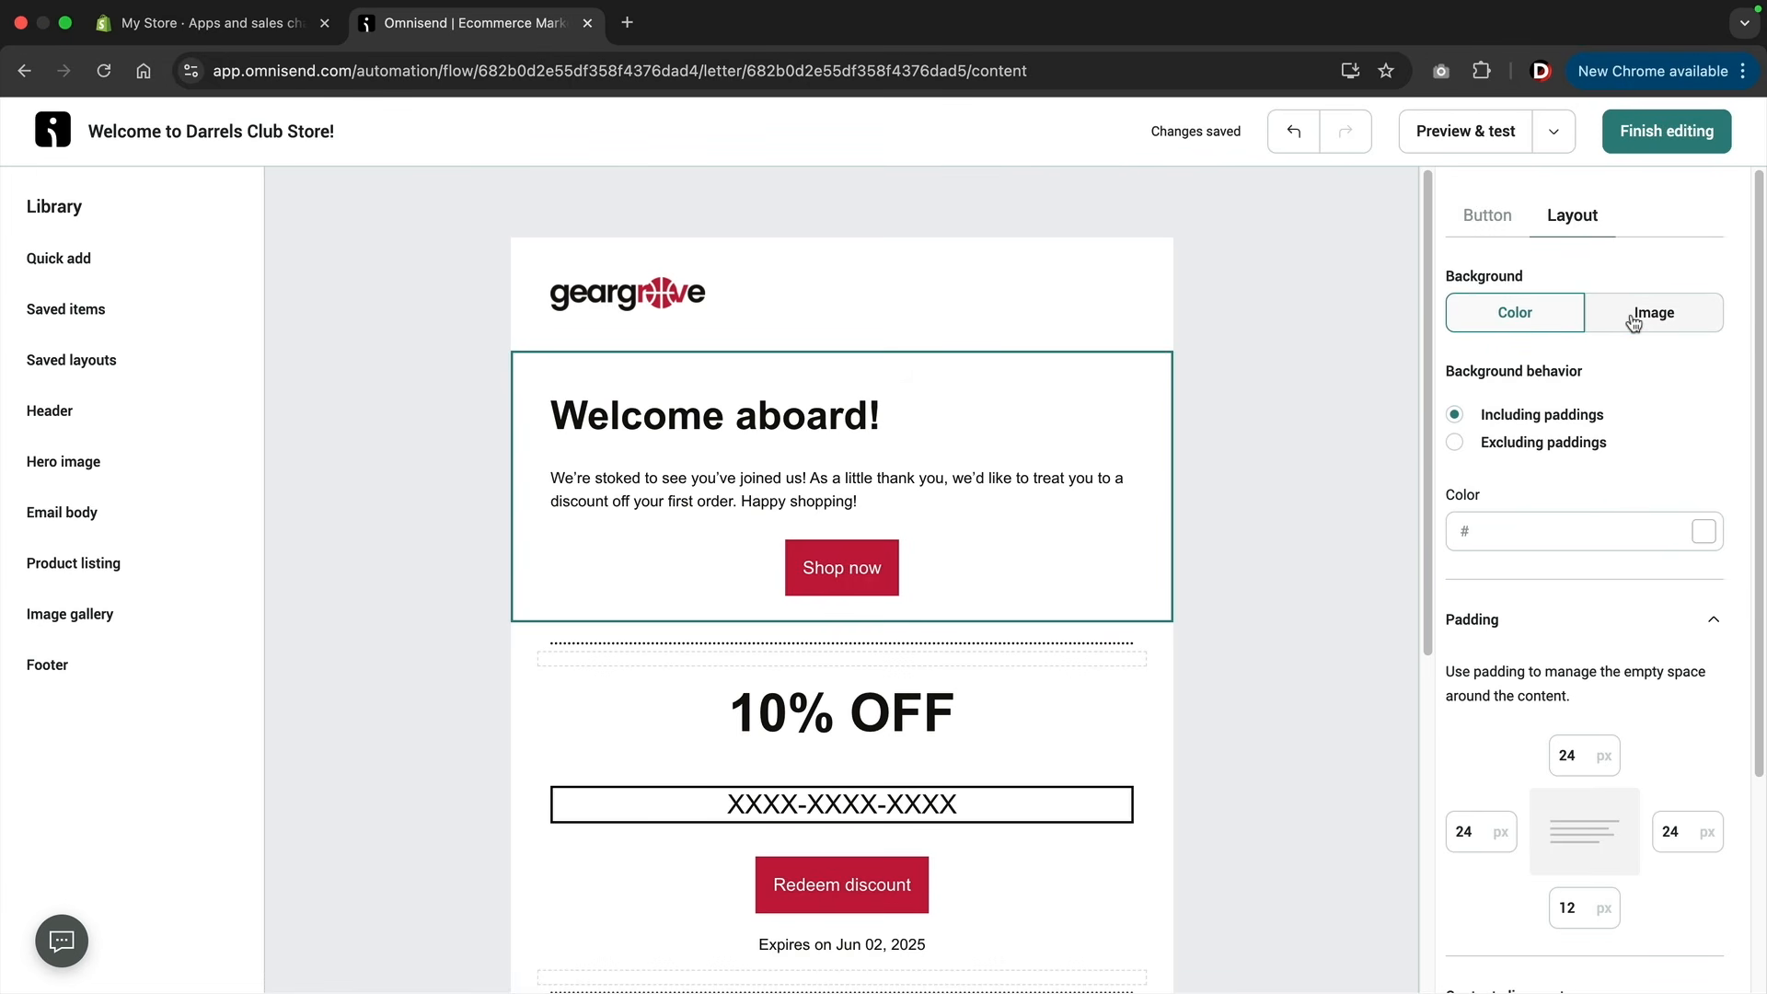
scroll(1612, 676, down, 3)
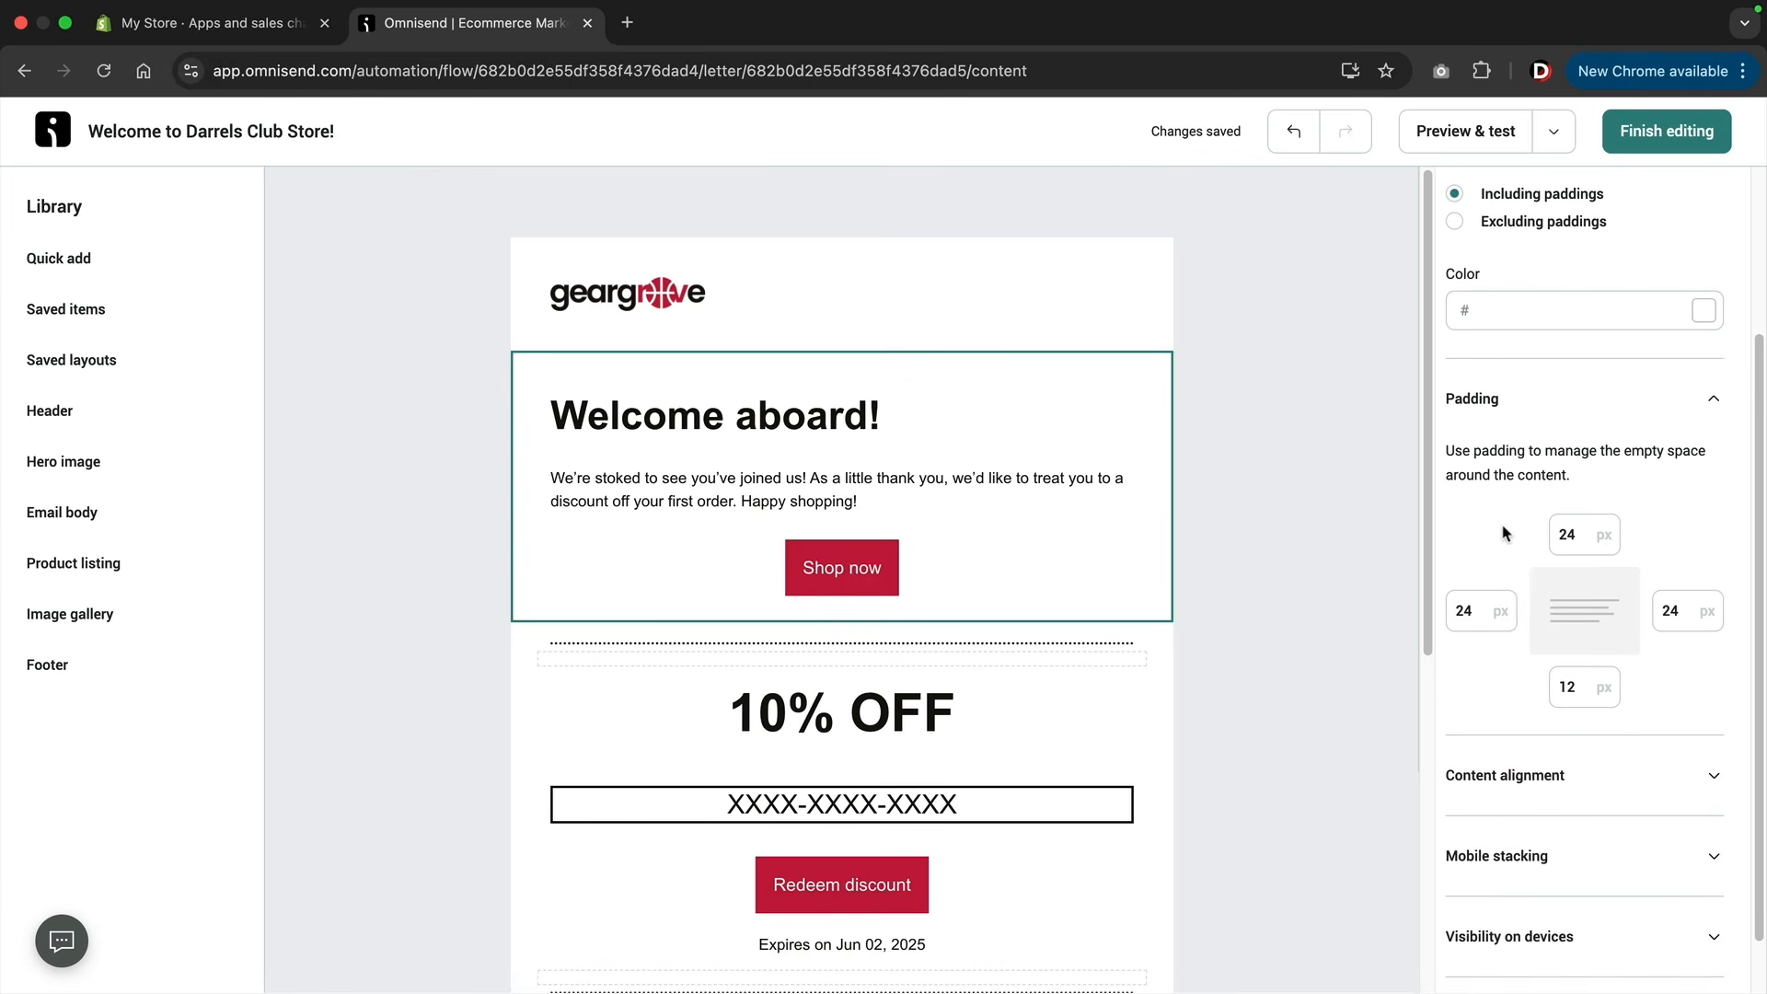
scroll(1622, 642, up, 3)
click(1493, 226)
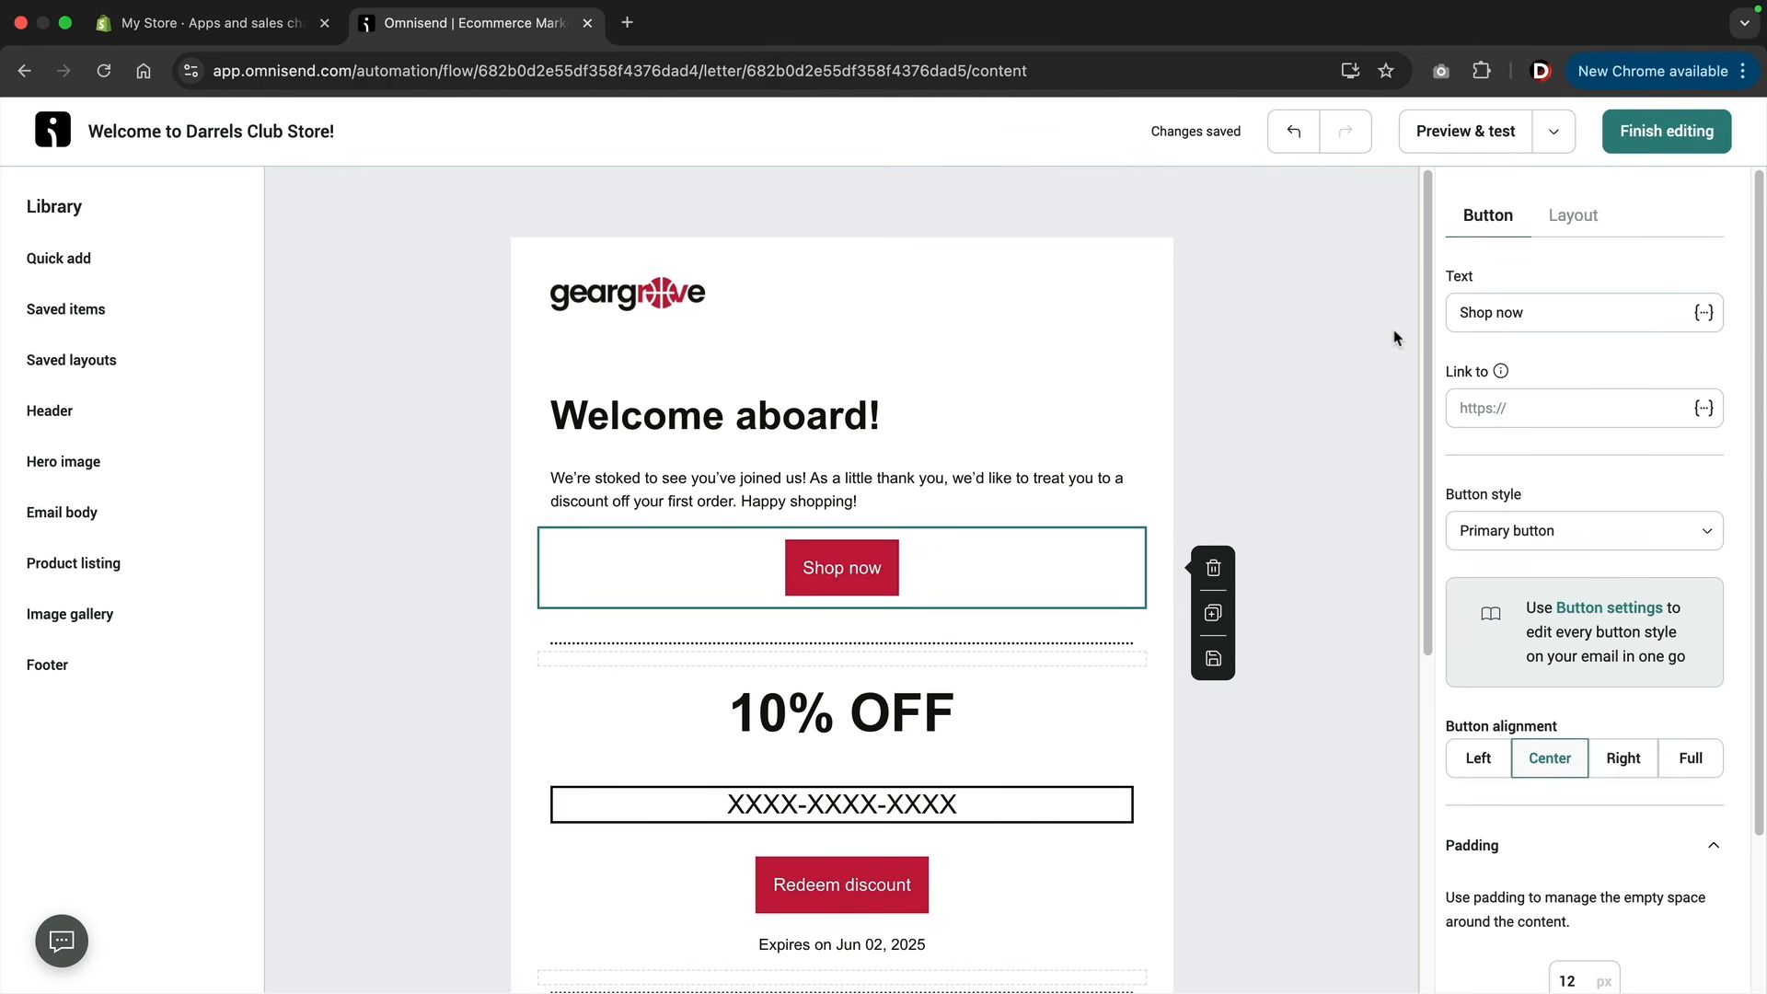
Duplicate the "Shop now" button below the welcome paragraph, and delete both the copy and the original.
click(1213, 615)
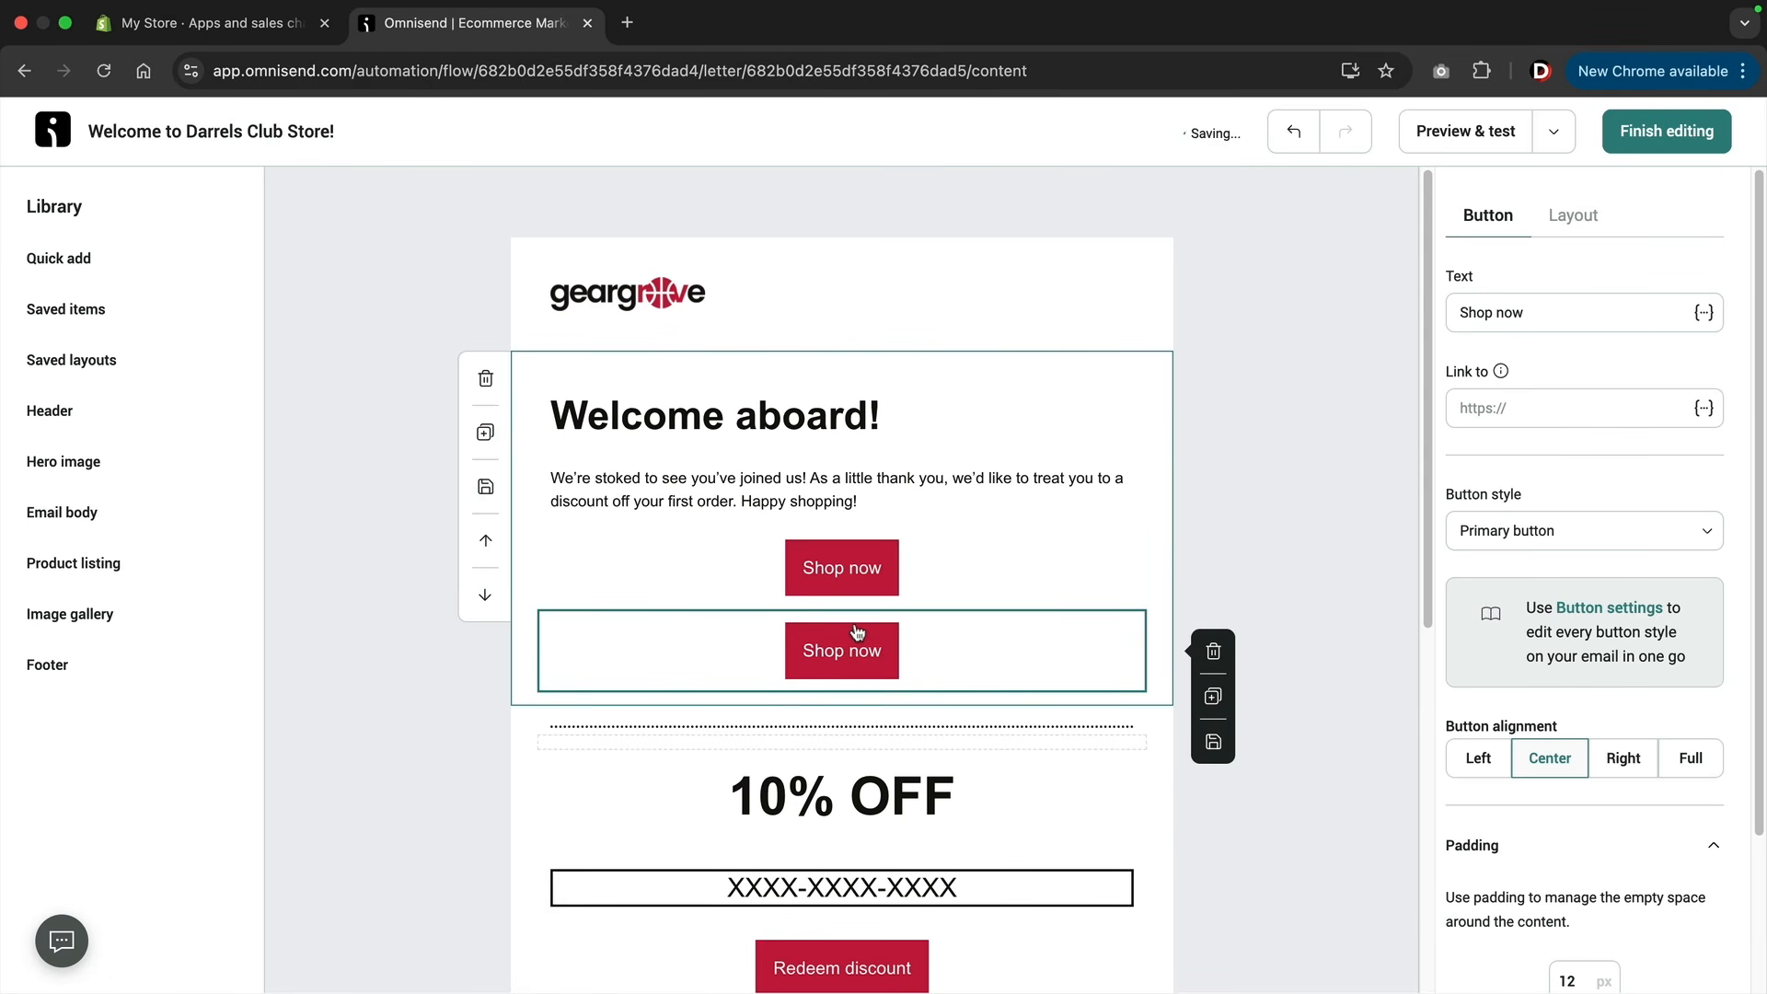
scroll(920, 589, down, 2)
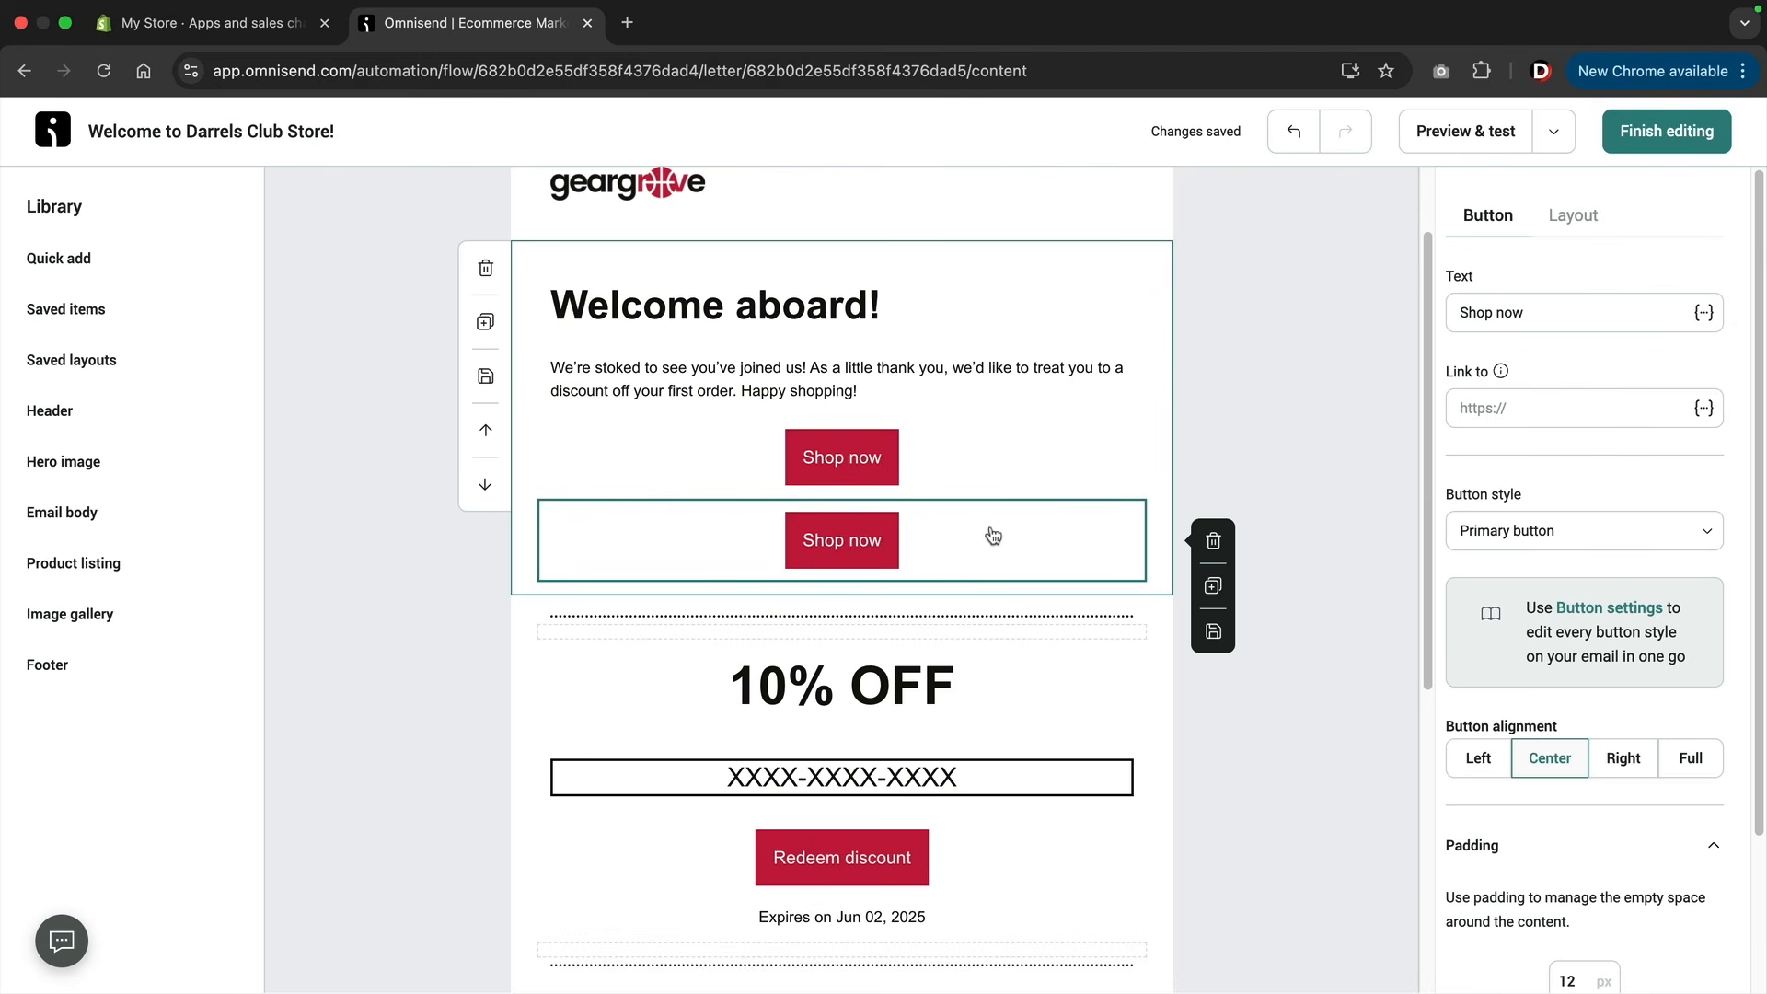
click(1213, 542)
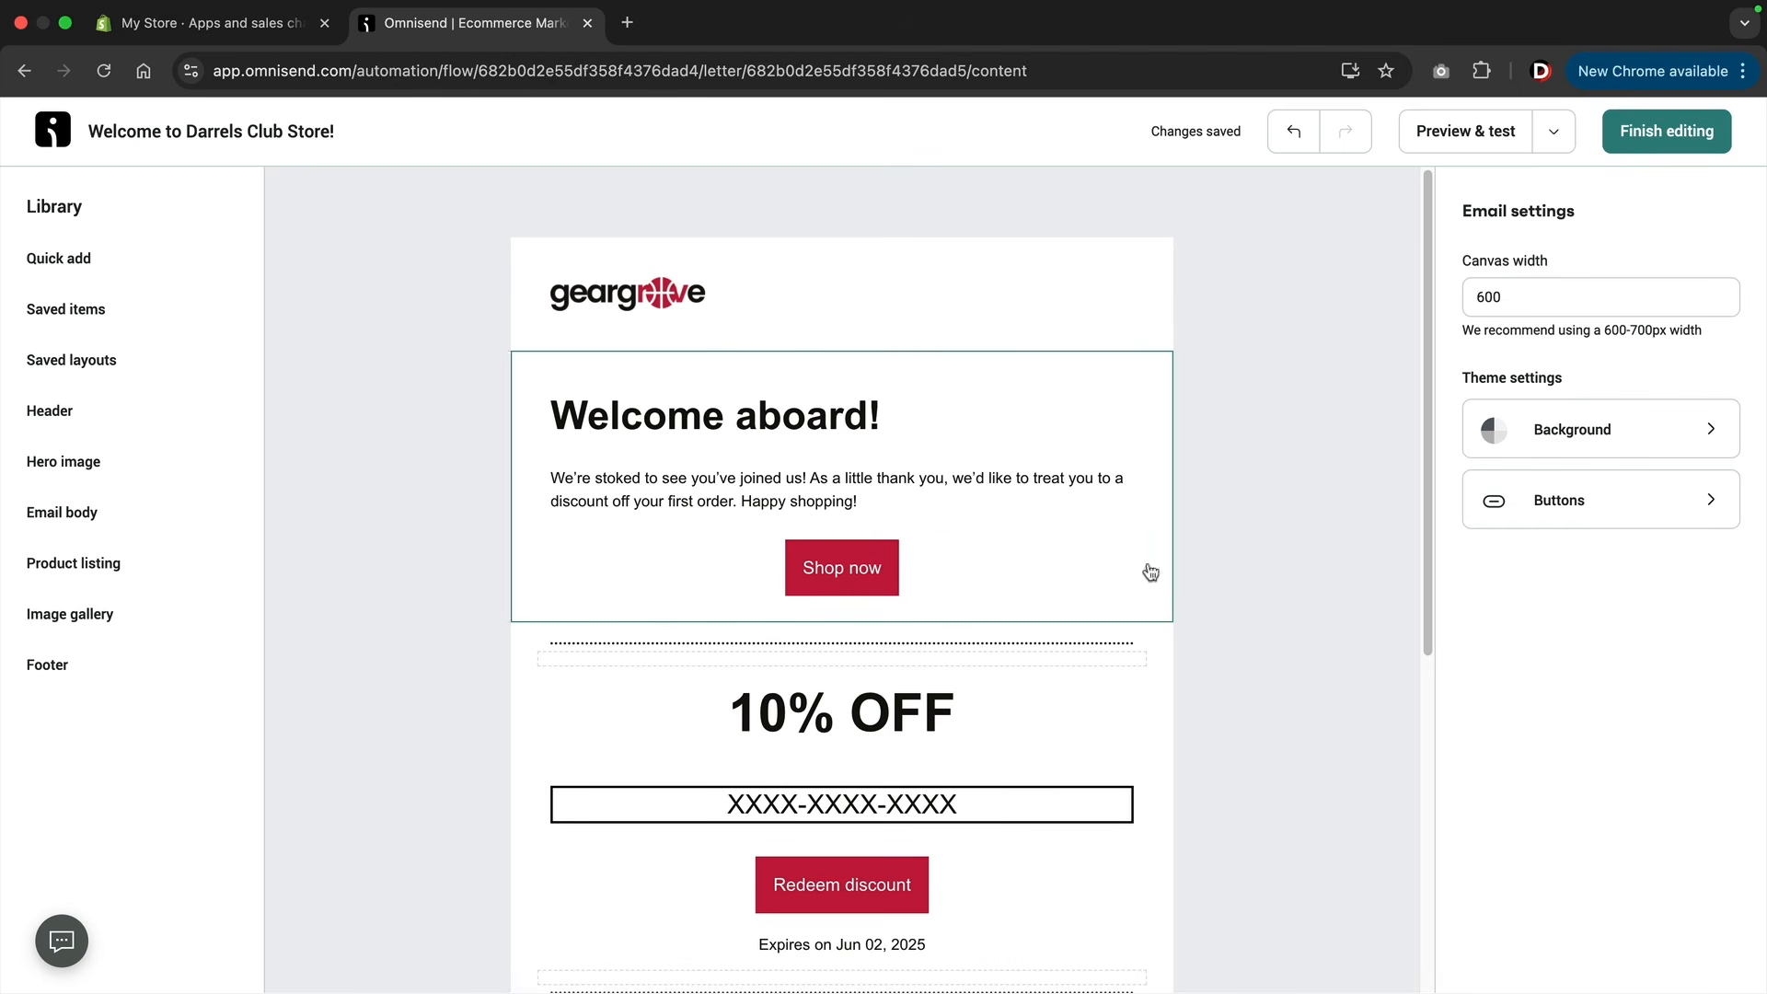
click(1081, 571)
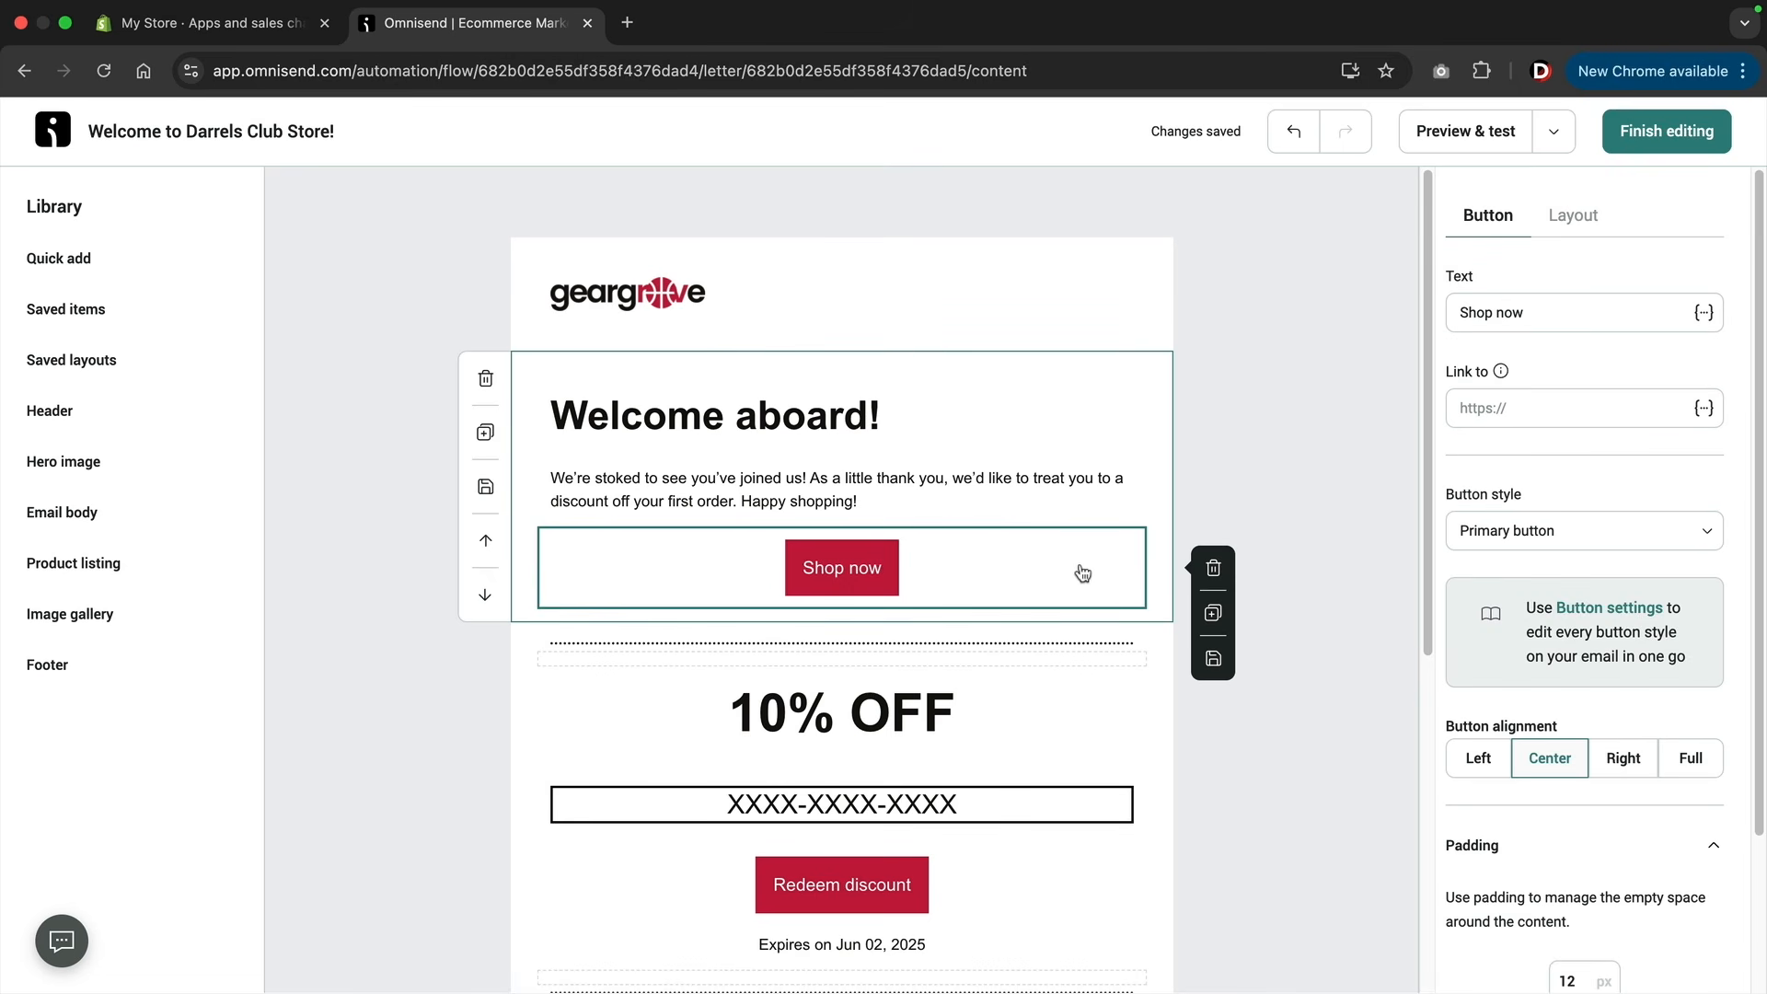
click(1213, 568)
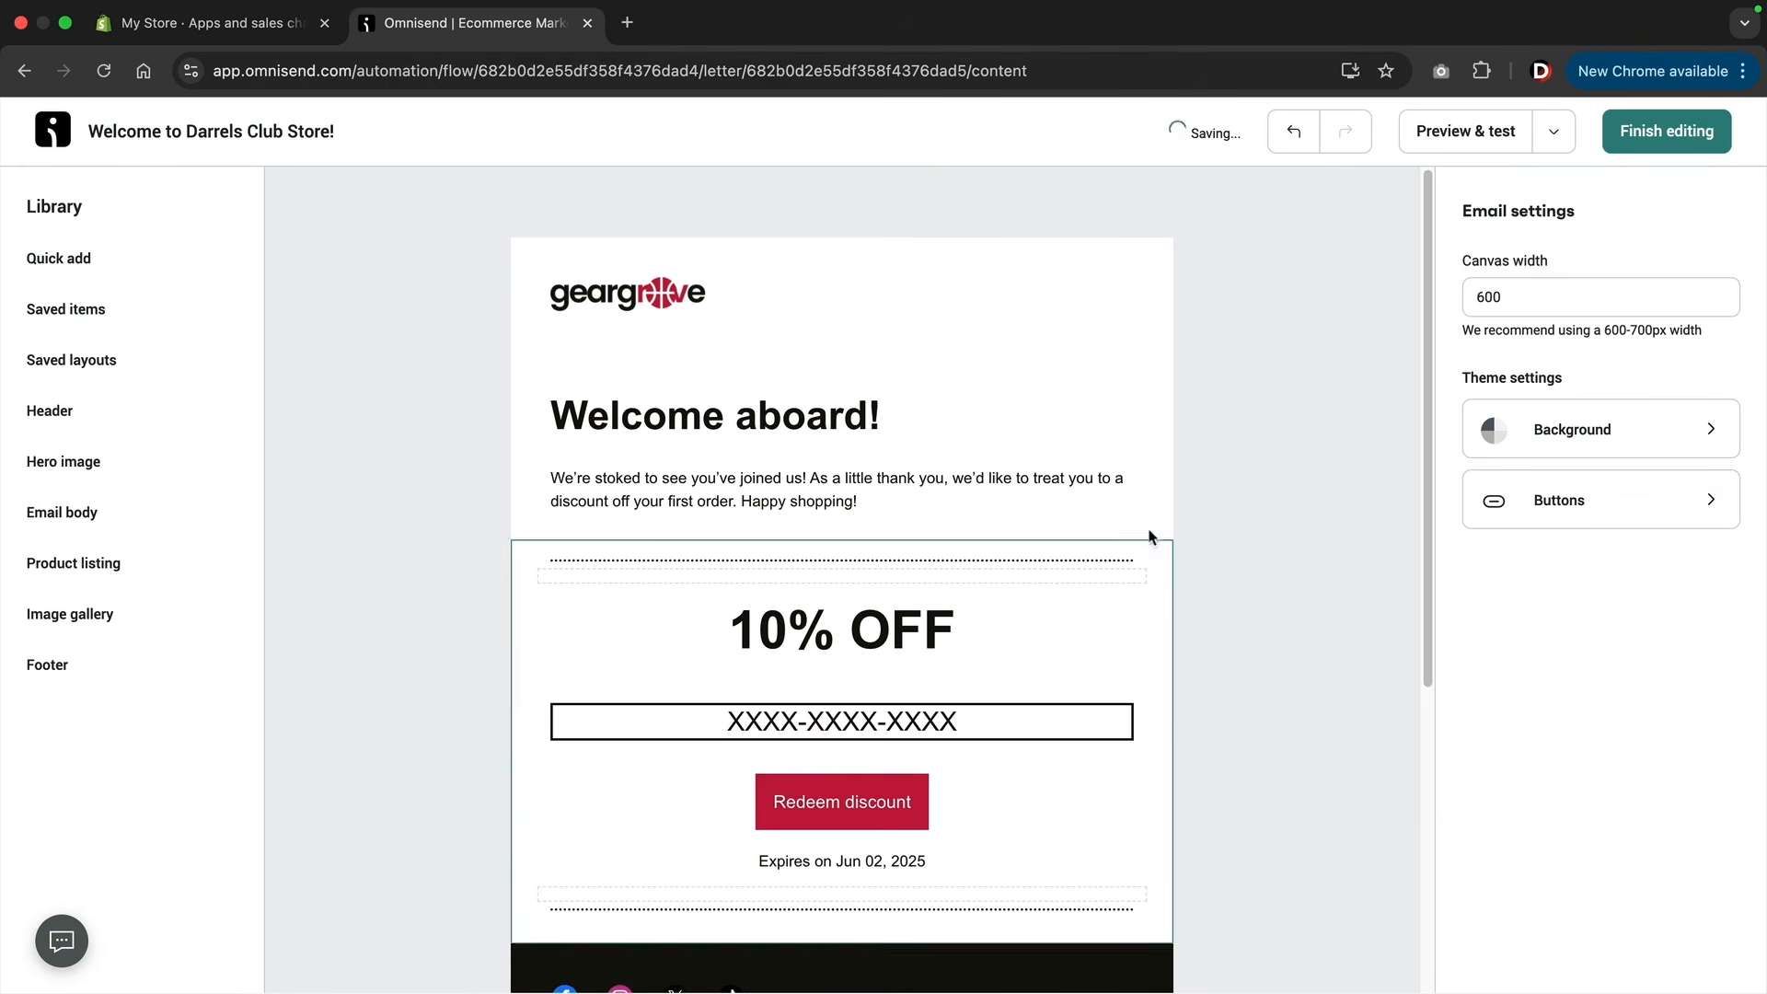
Center the "Welcome aboard!" heading and change its tone to happy with Omnisend AI, choosing "Yay! Welcome to the family!".
click(800, 422)
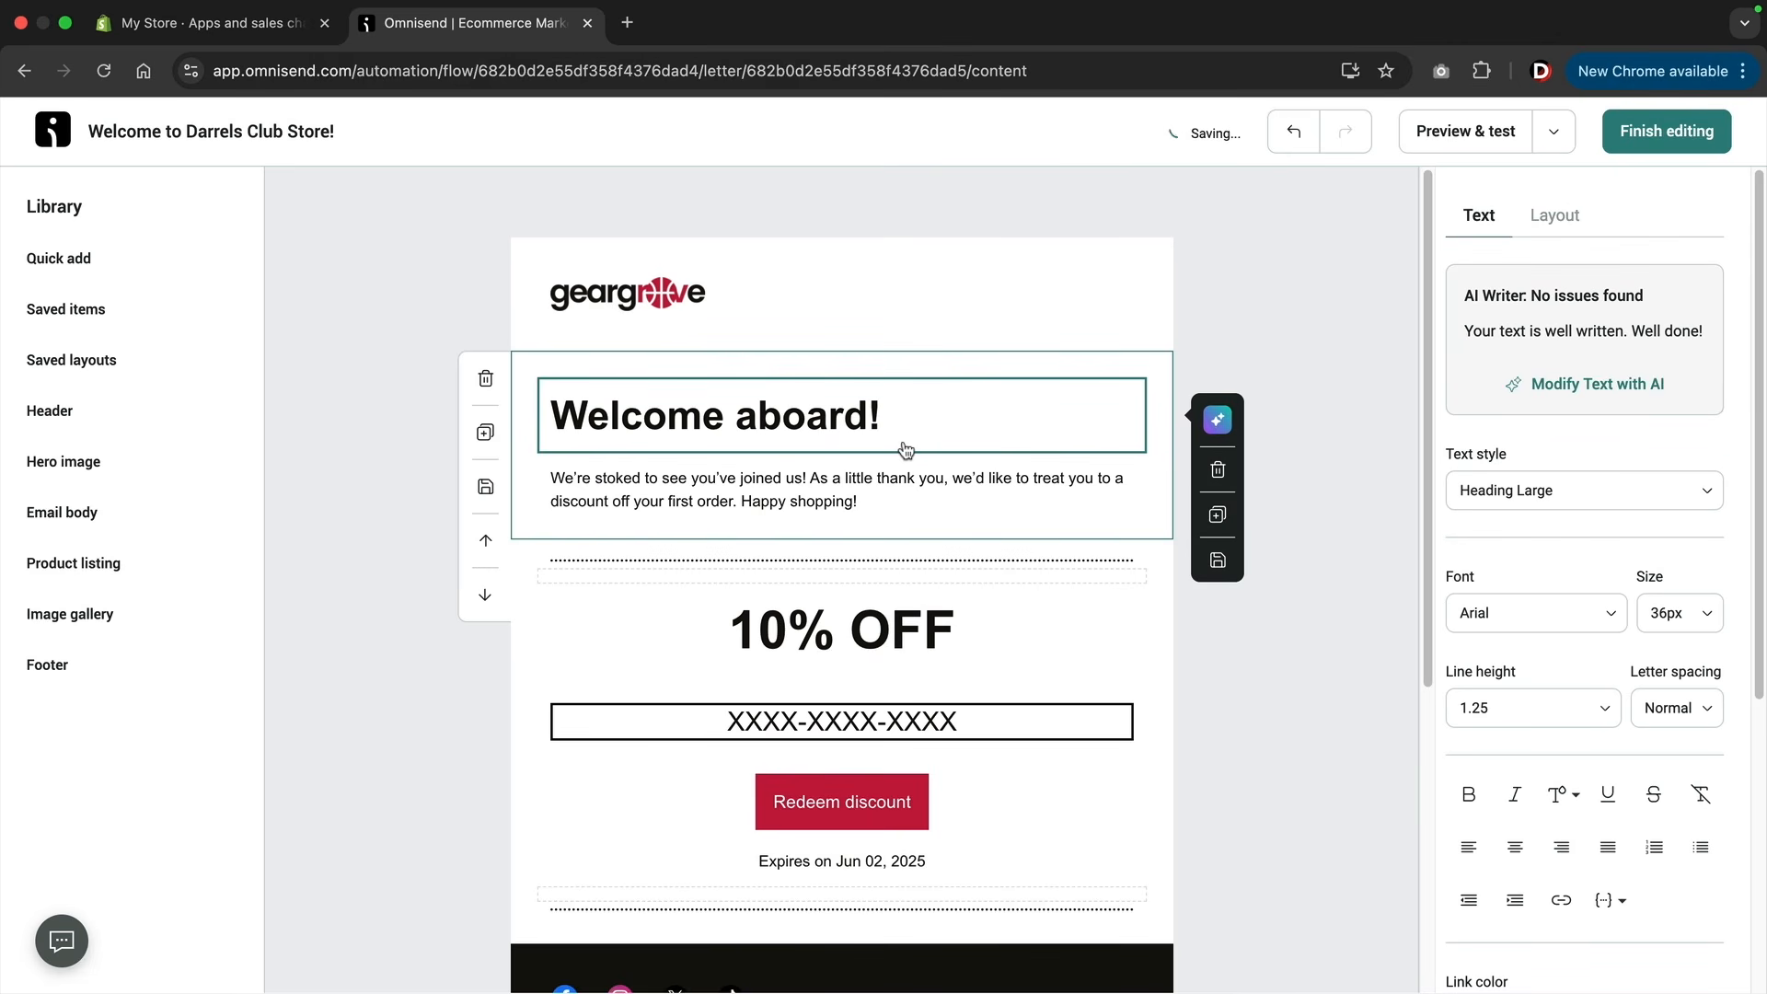
click(1515, 847)
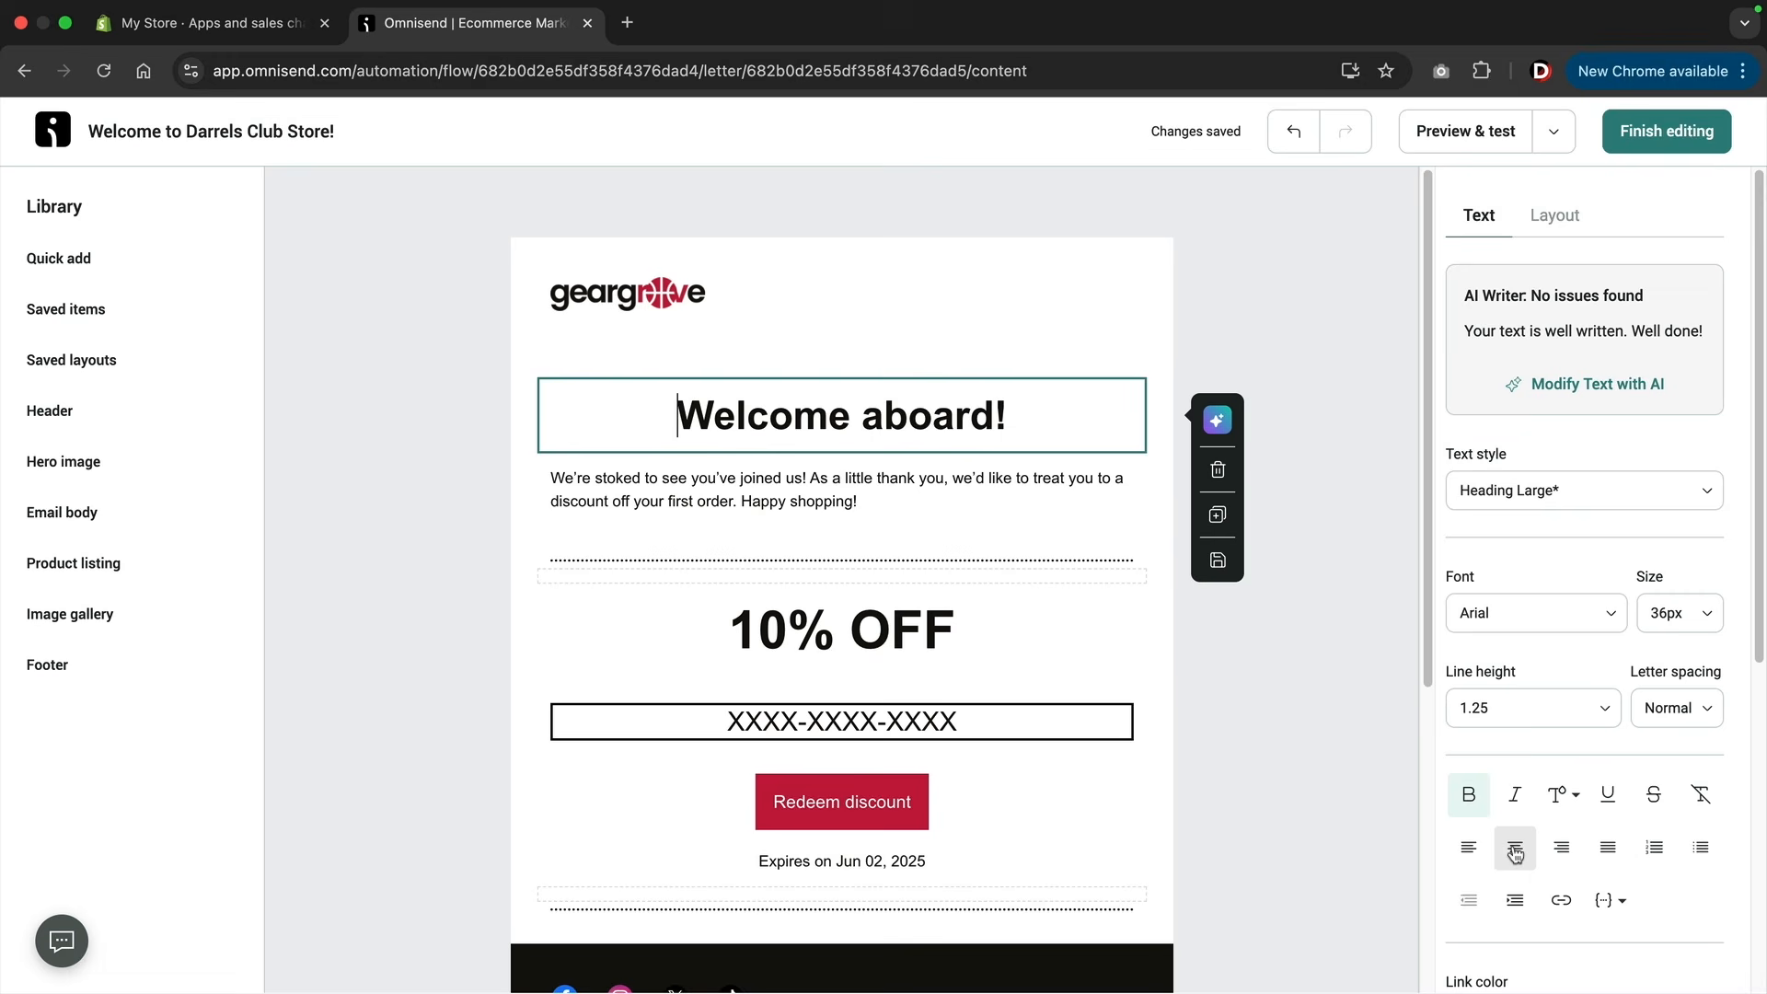
click(1219, 420)
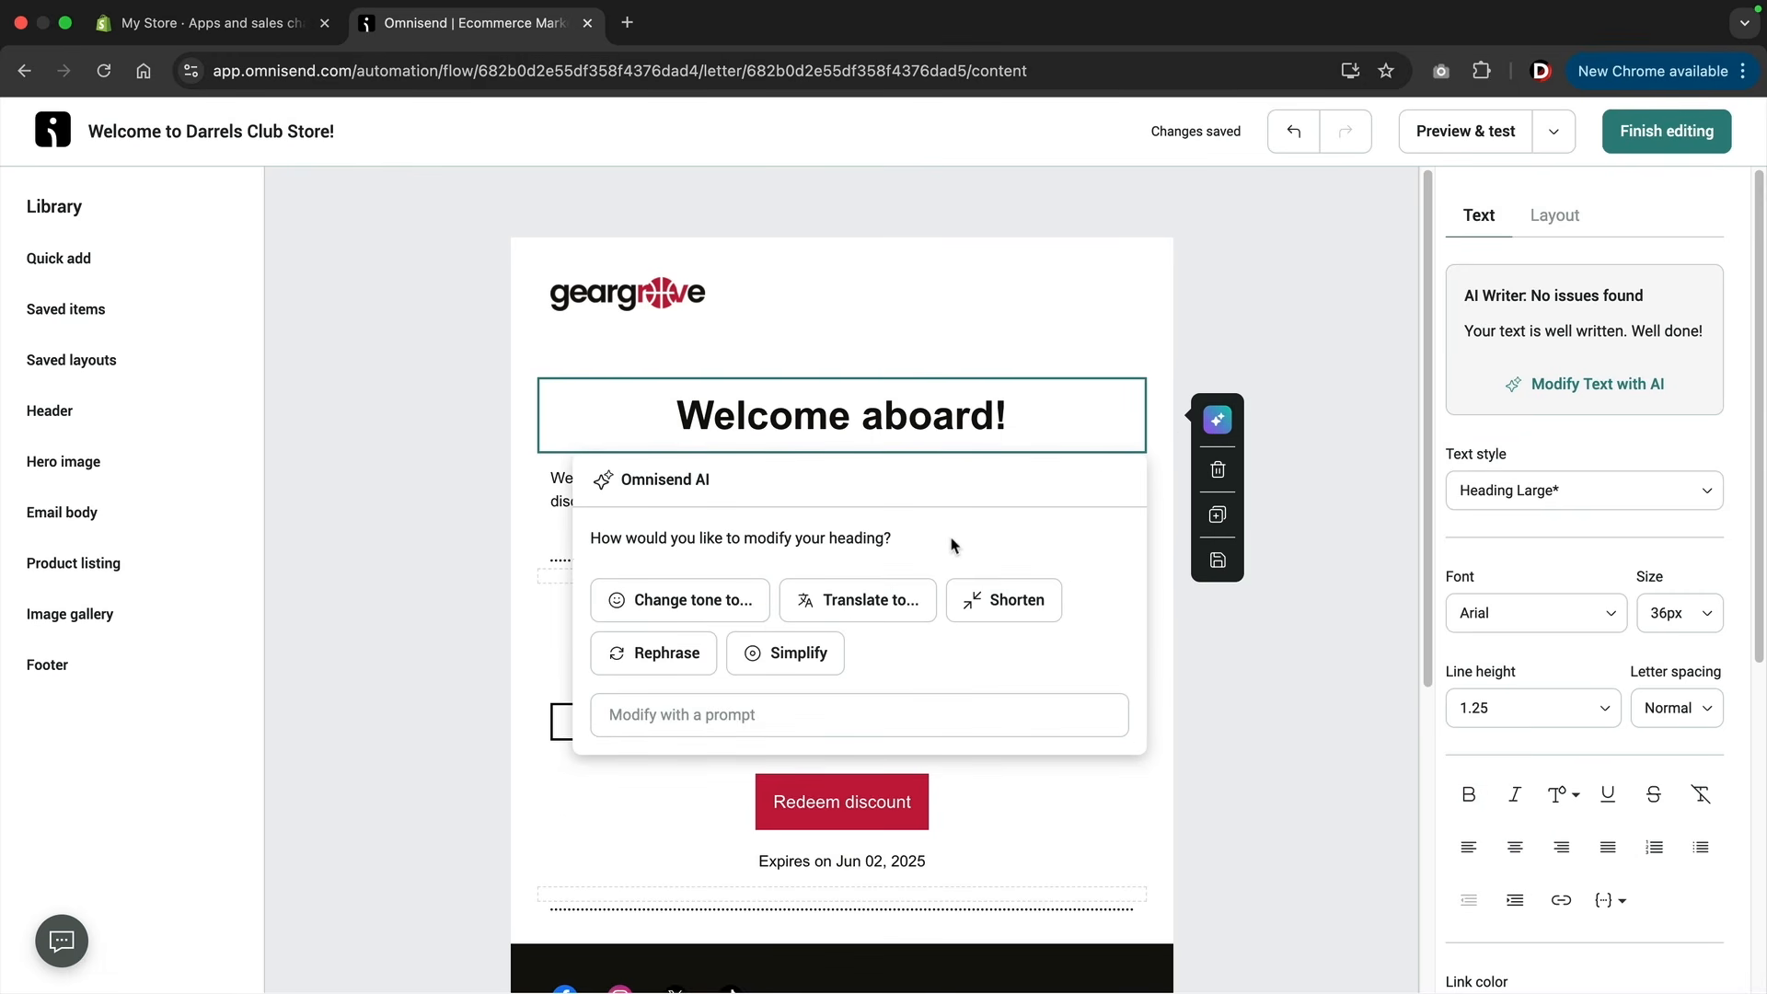
click(706, 605)
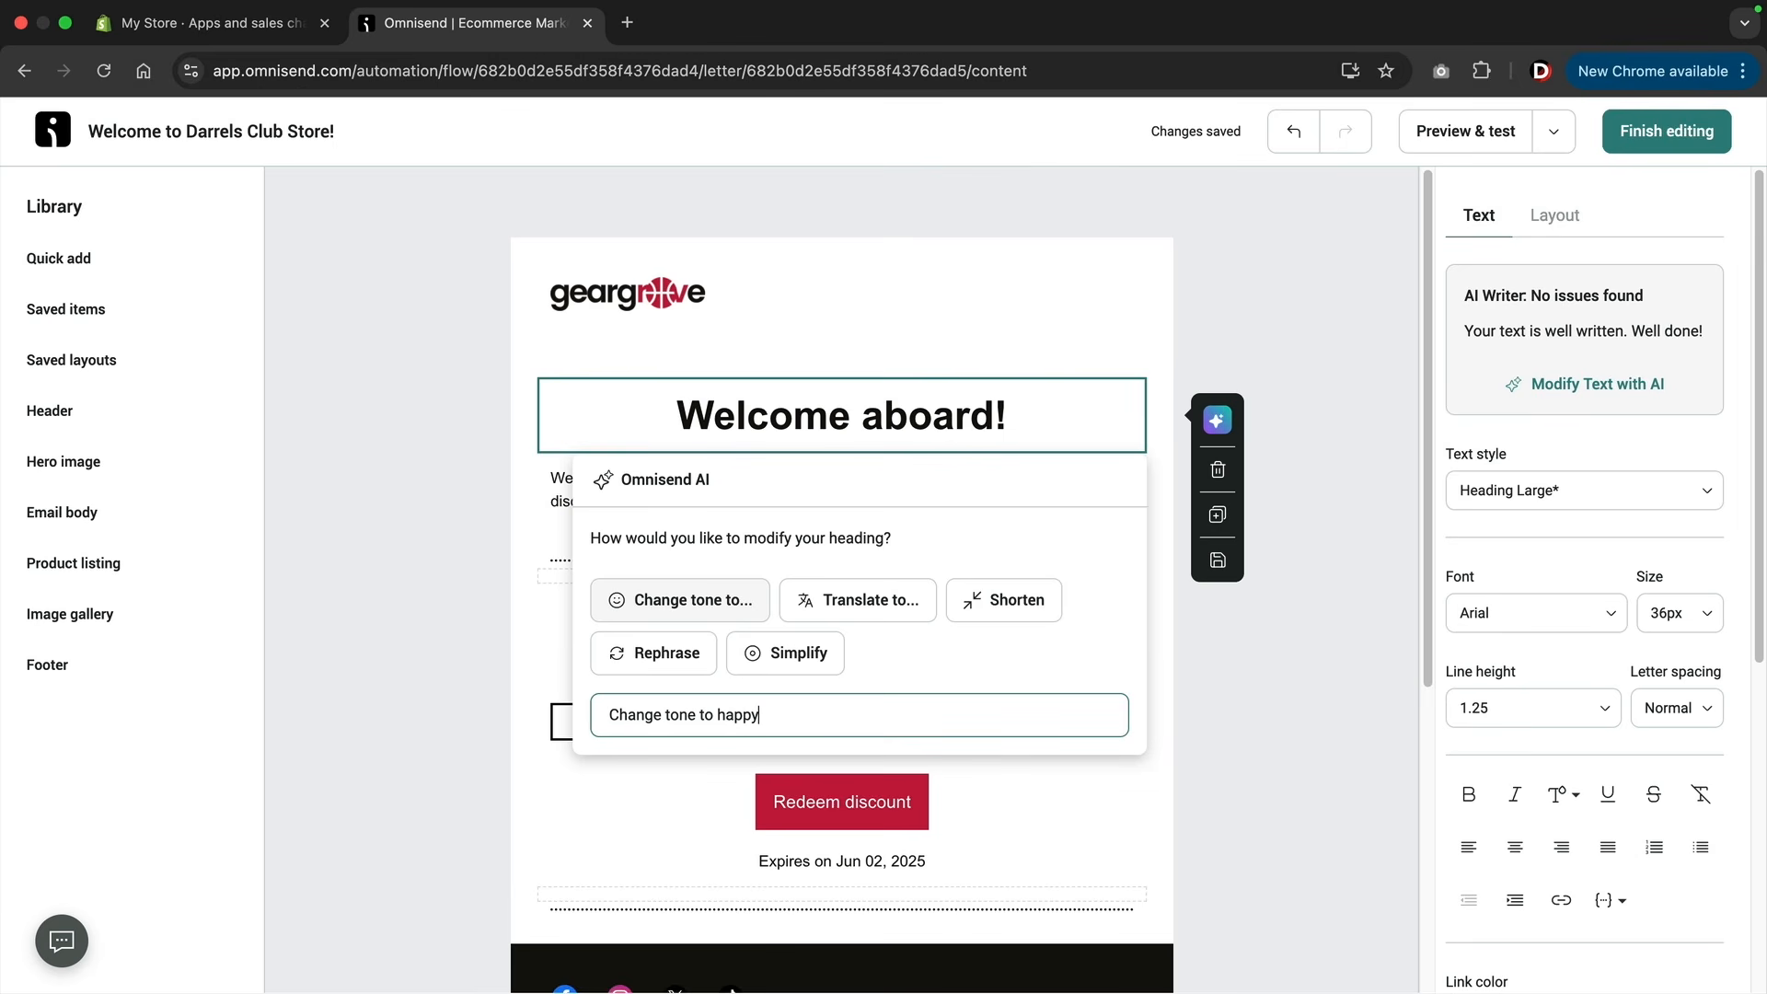
key(Return)
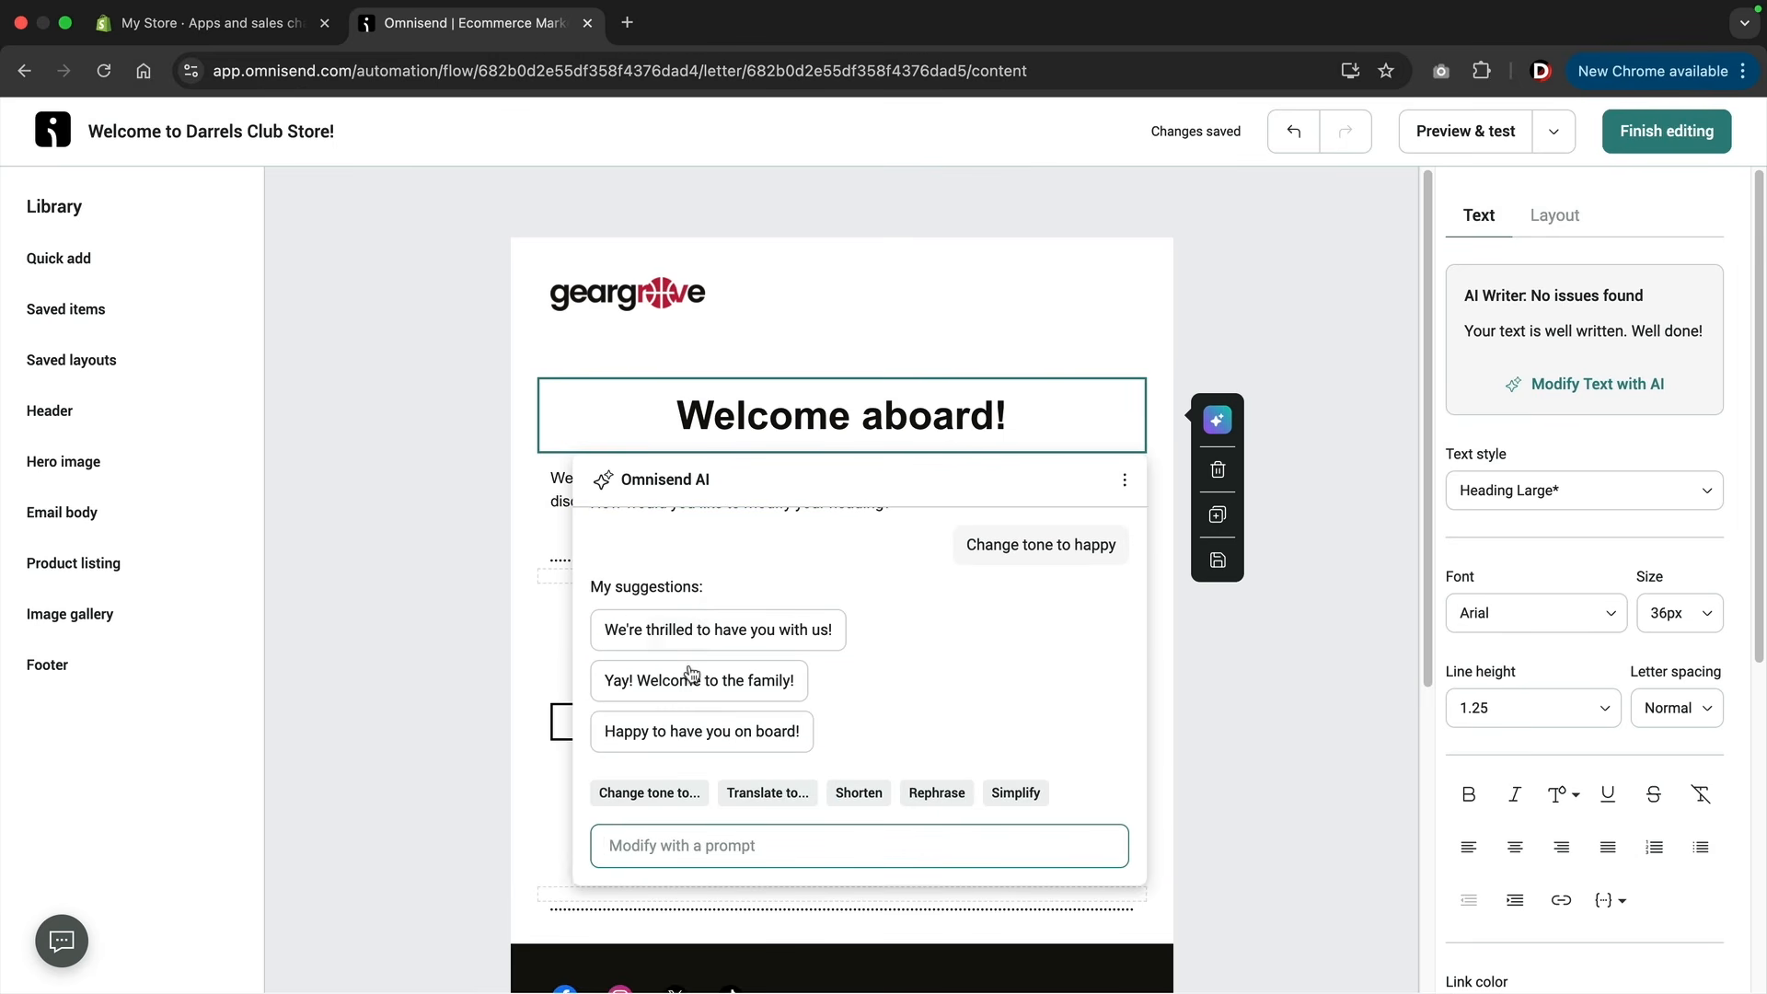
click(693, 678)
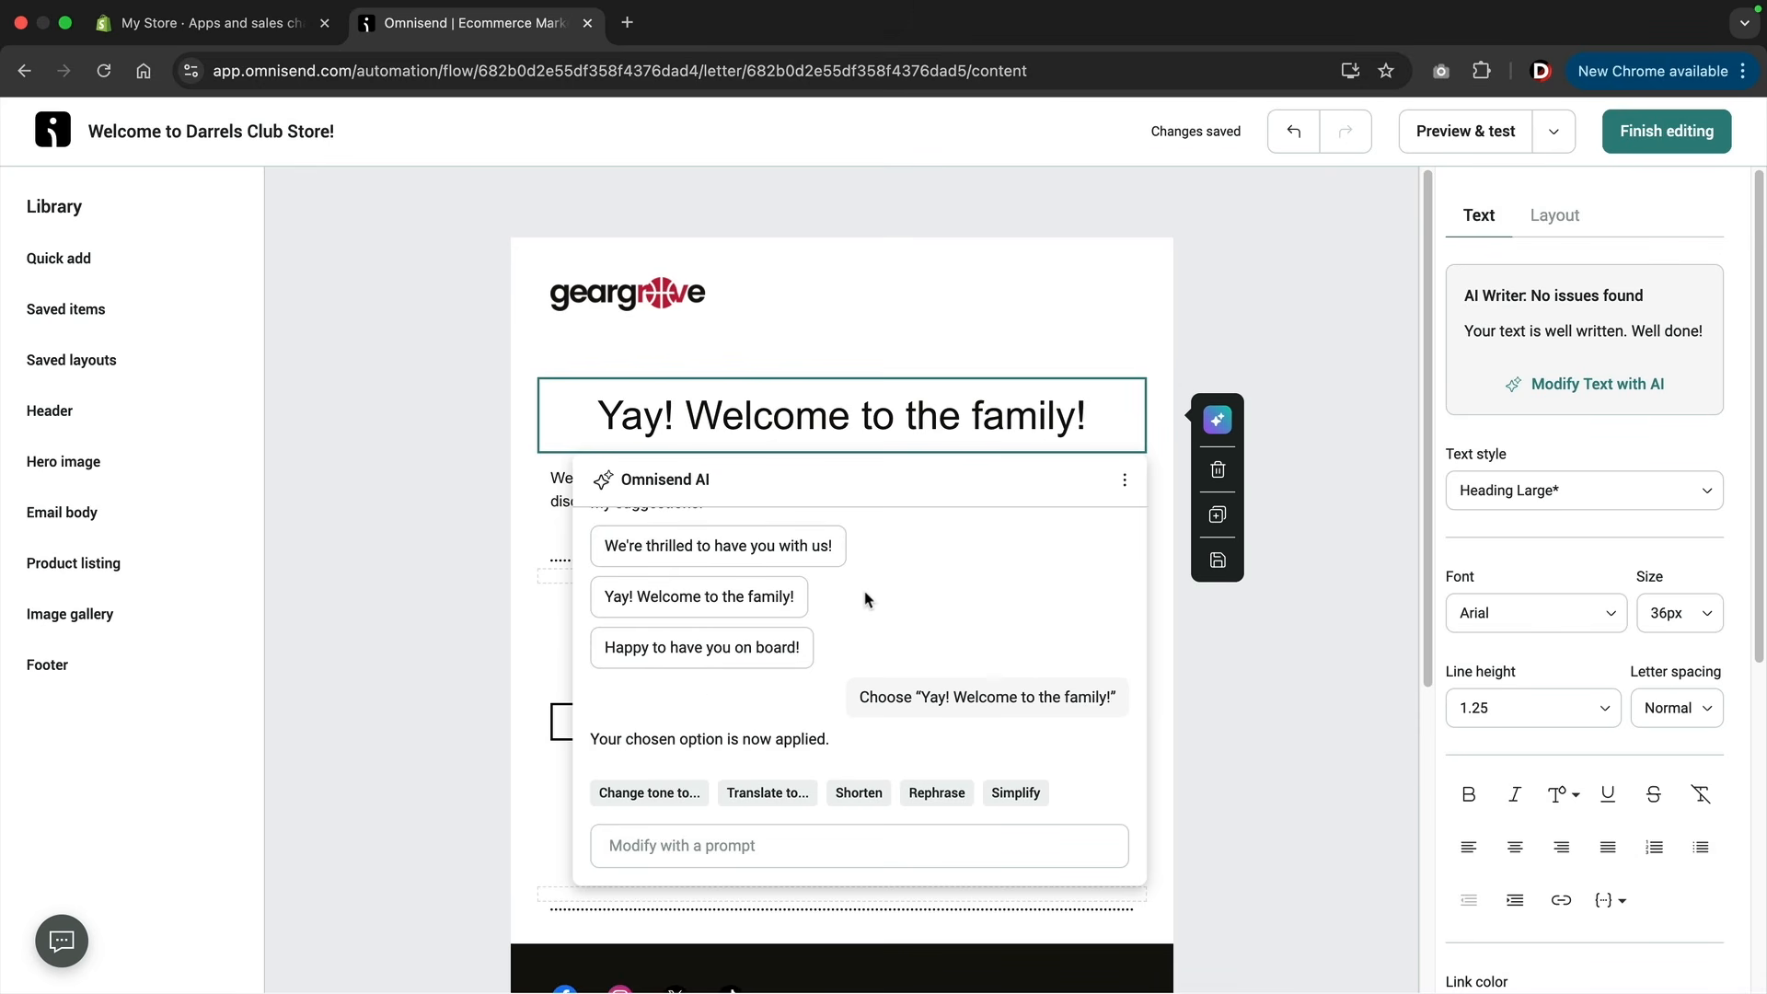
click(1211, 667)
Rephrase the paragraph below the heading with Omnisend AI and apply the suggestion beginning "We're excited to have you with us!".
click(911, 495)
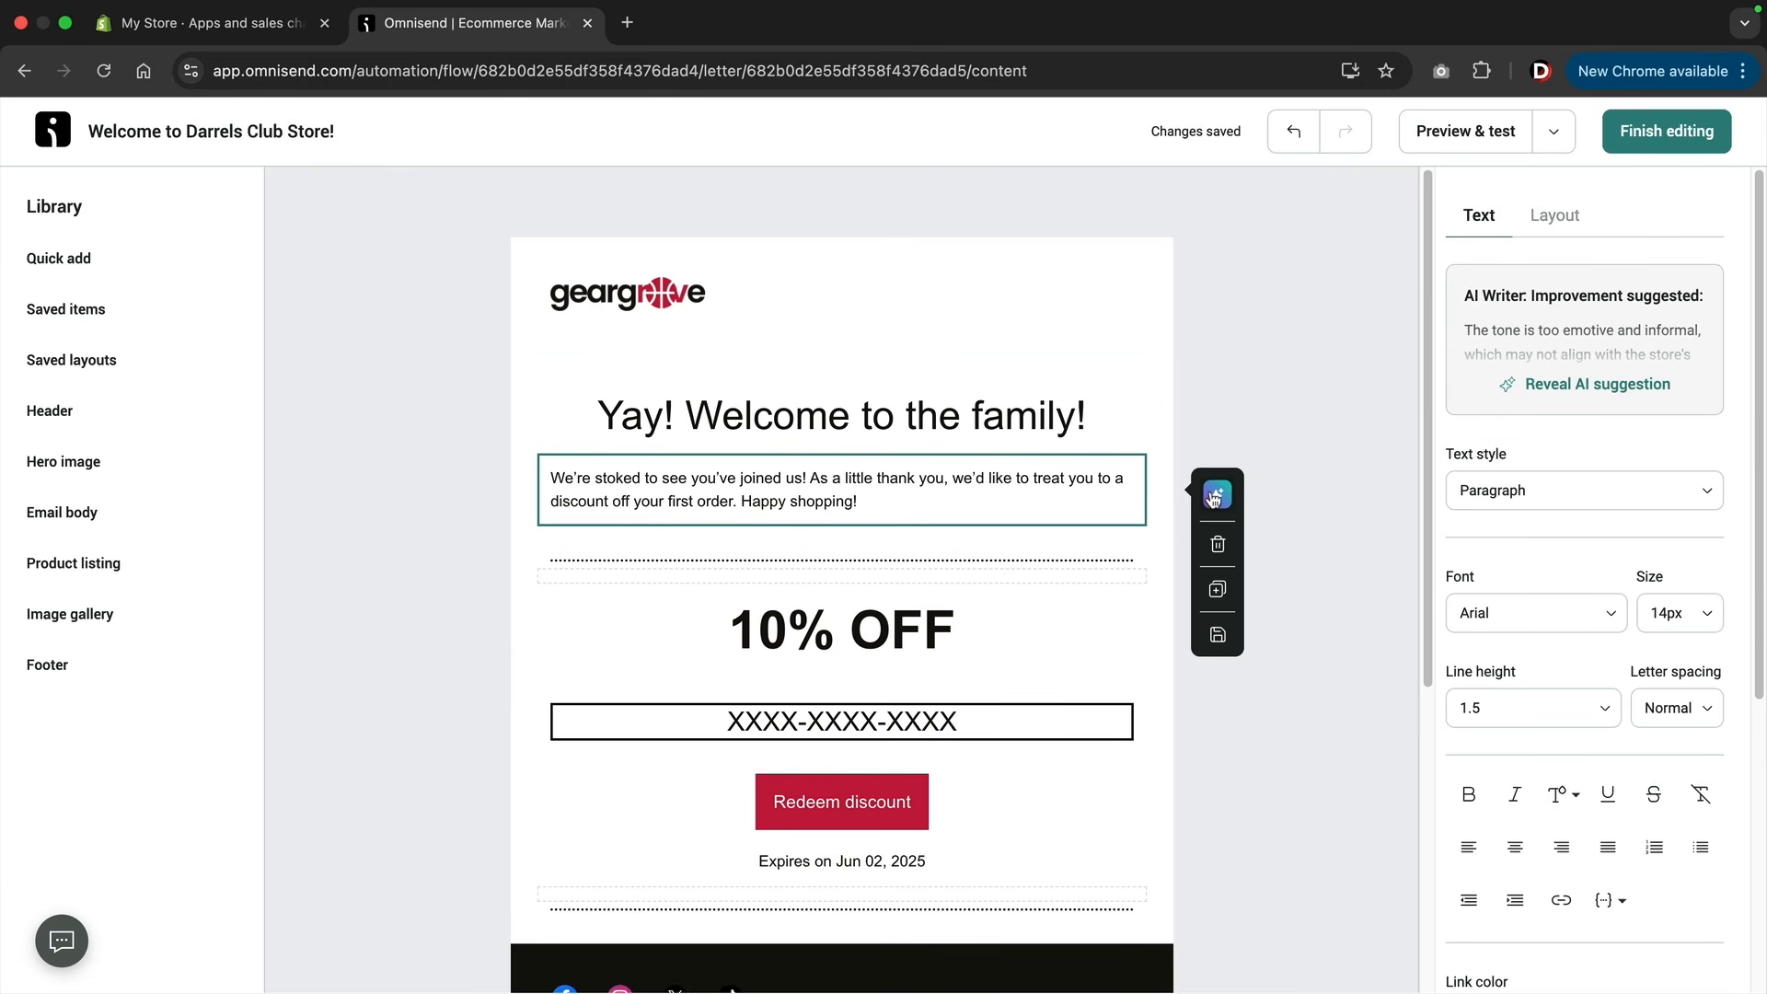
click(1222, 501)
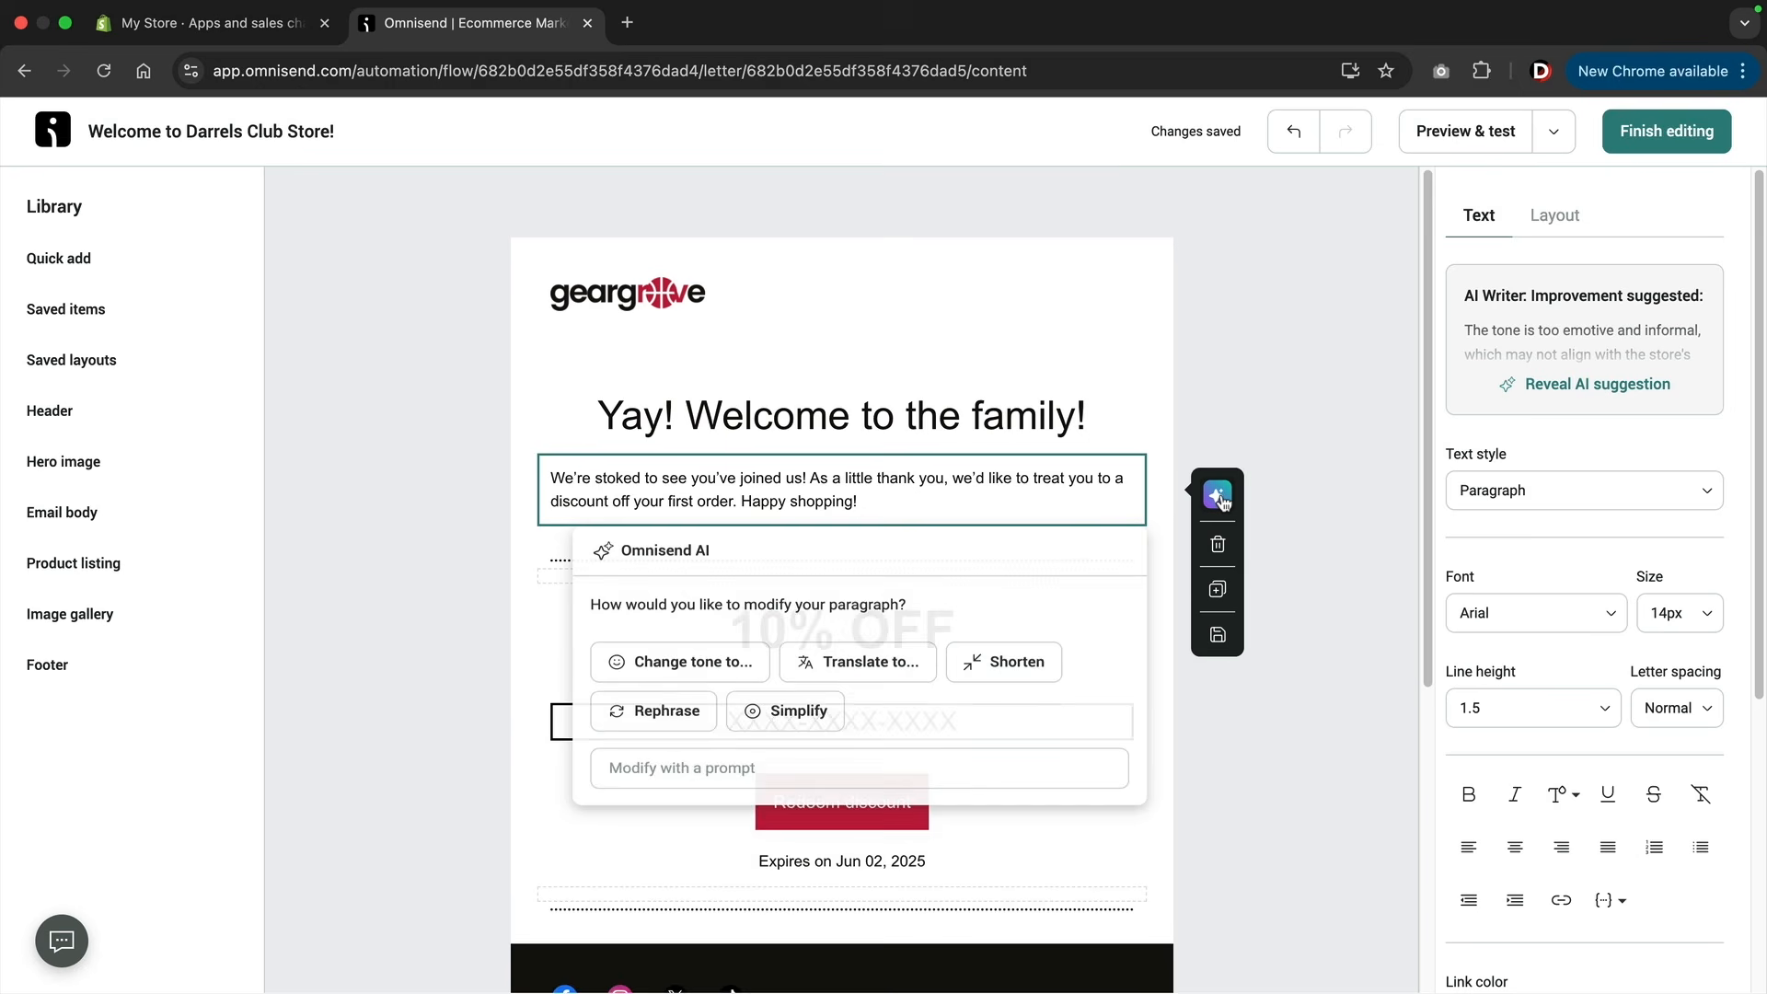
click(689, 728)
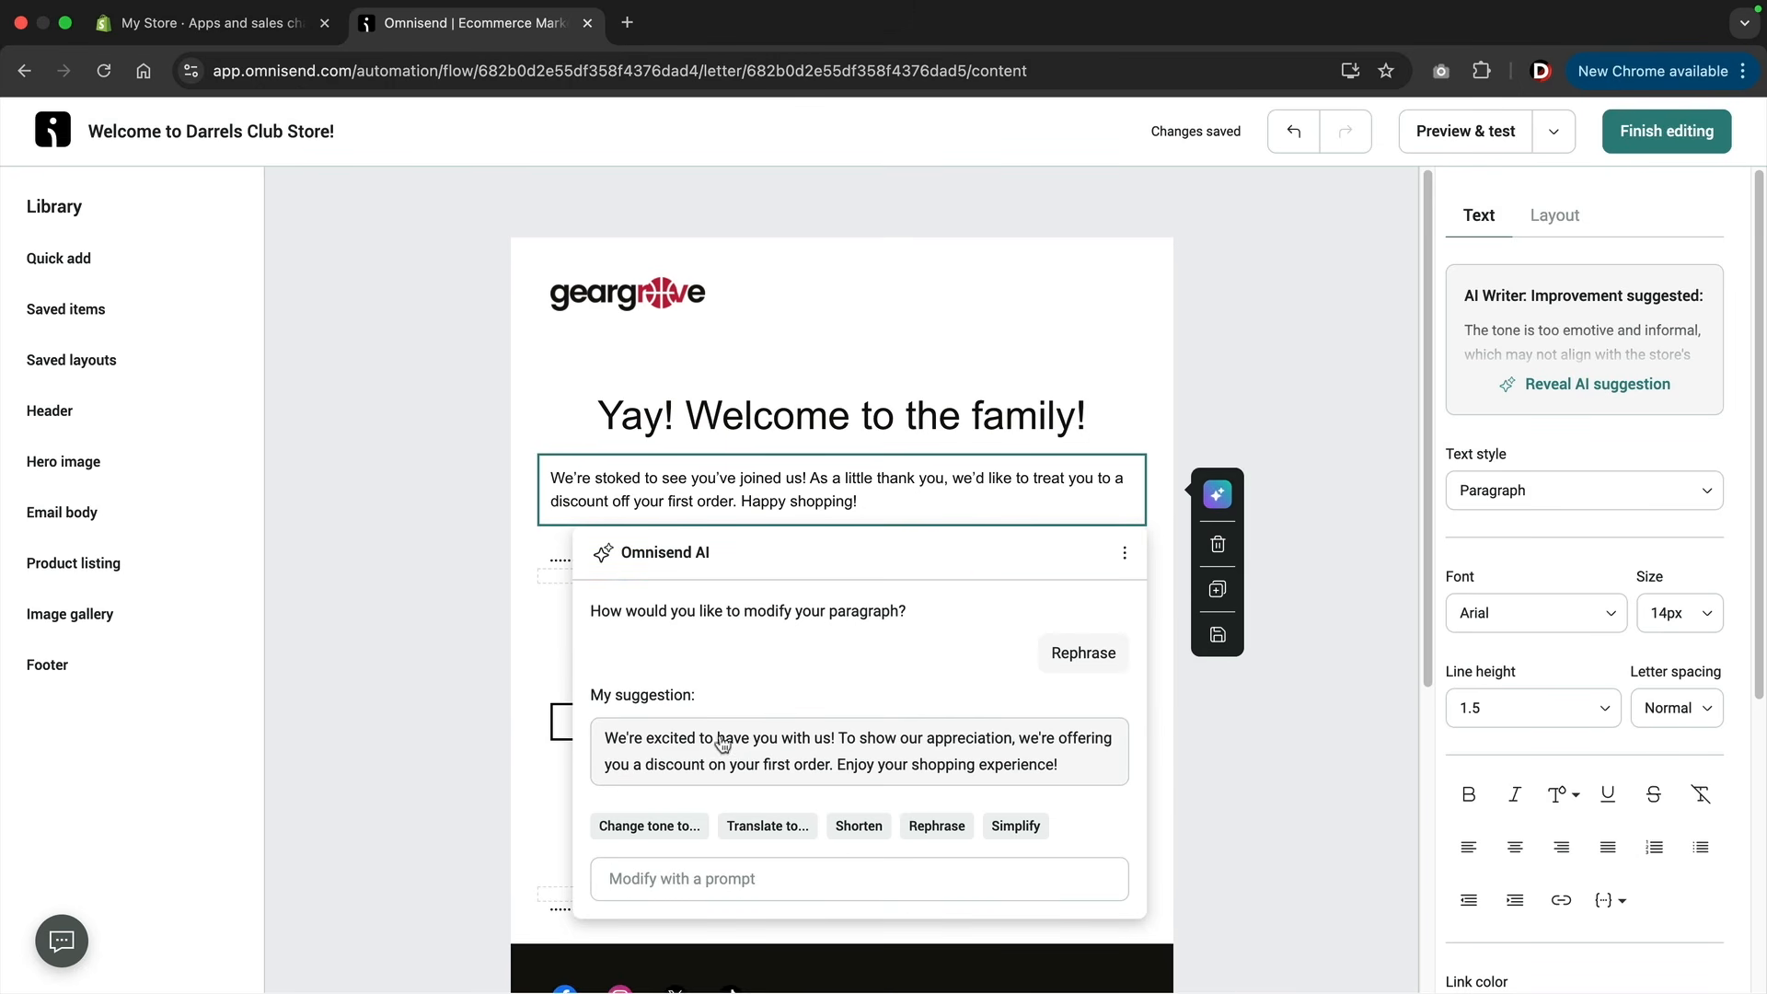
click(738, 745)
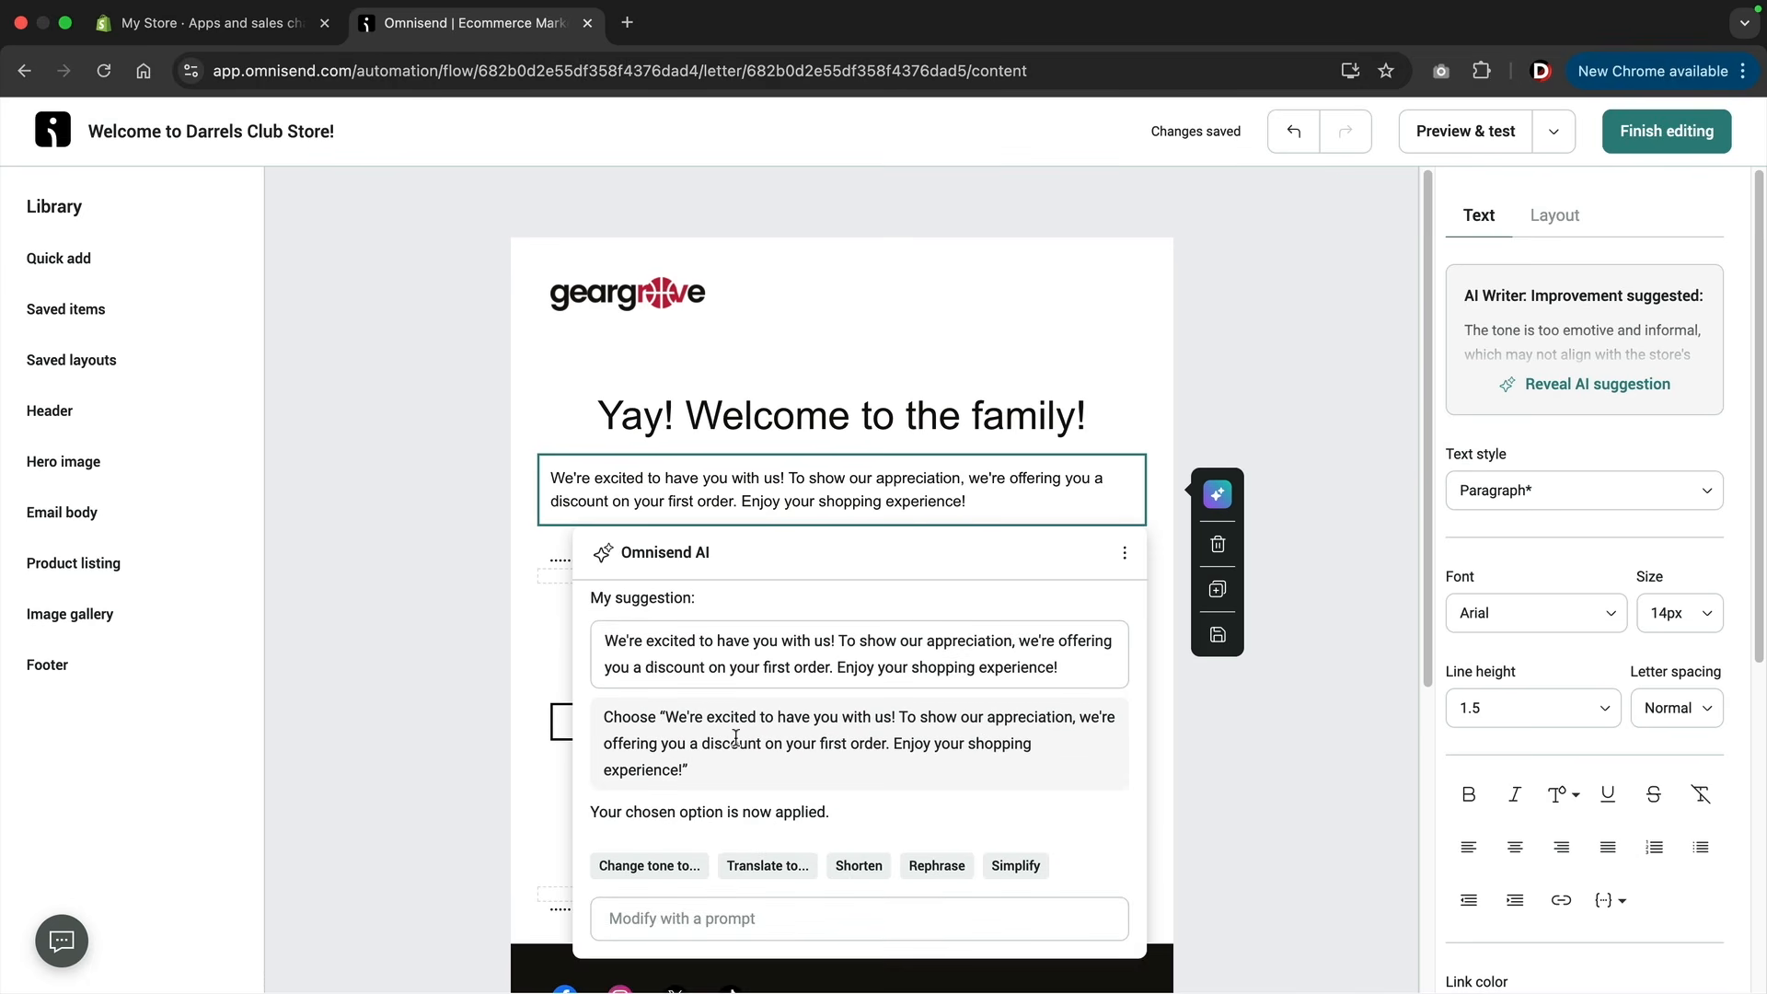
click(957, 491)
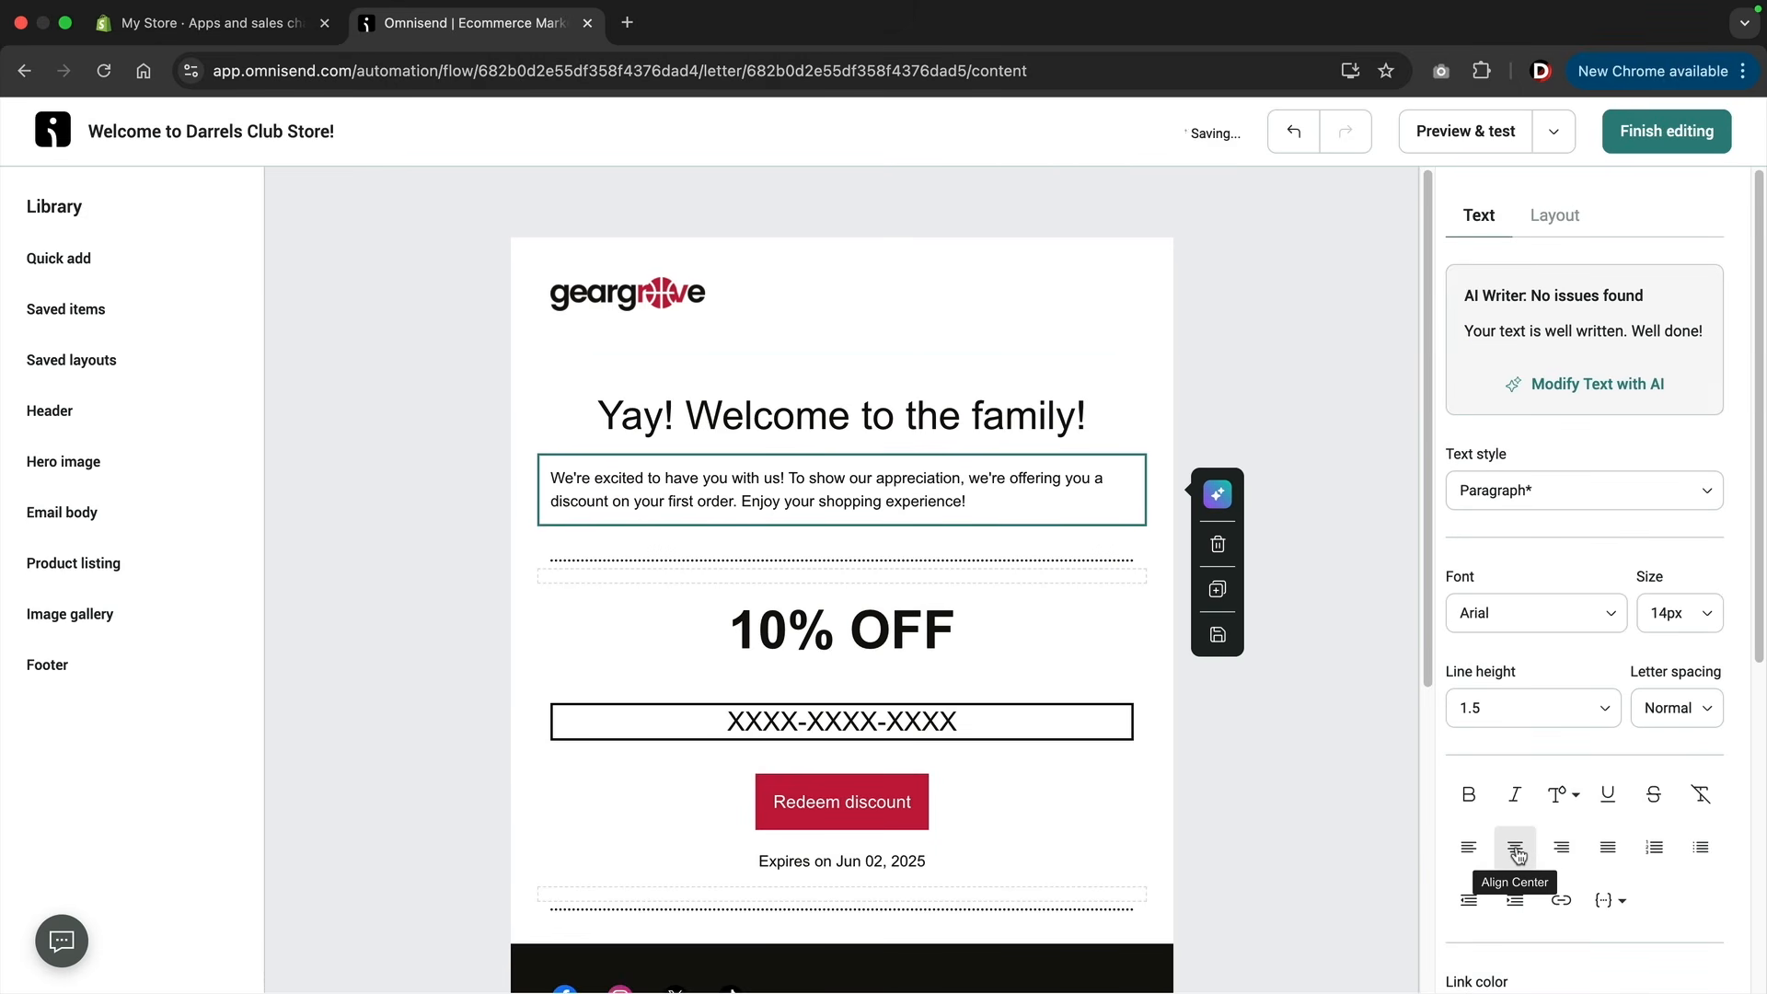
Center the paragraph below the "Yay! Welcome to the family!" heading.
click(1516, 848)
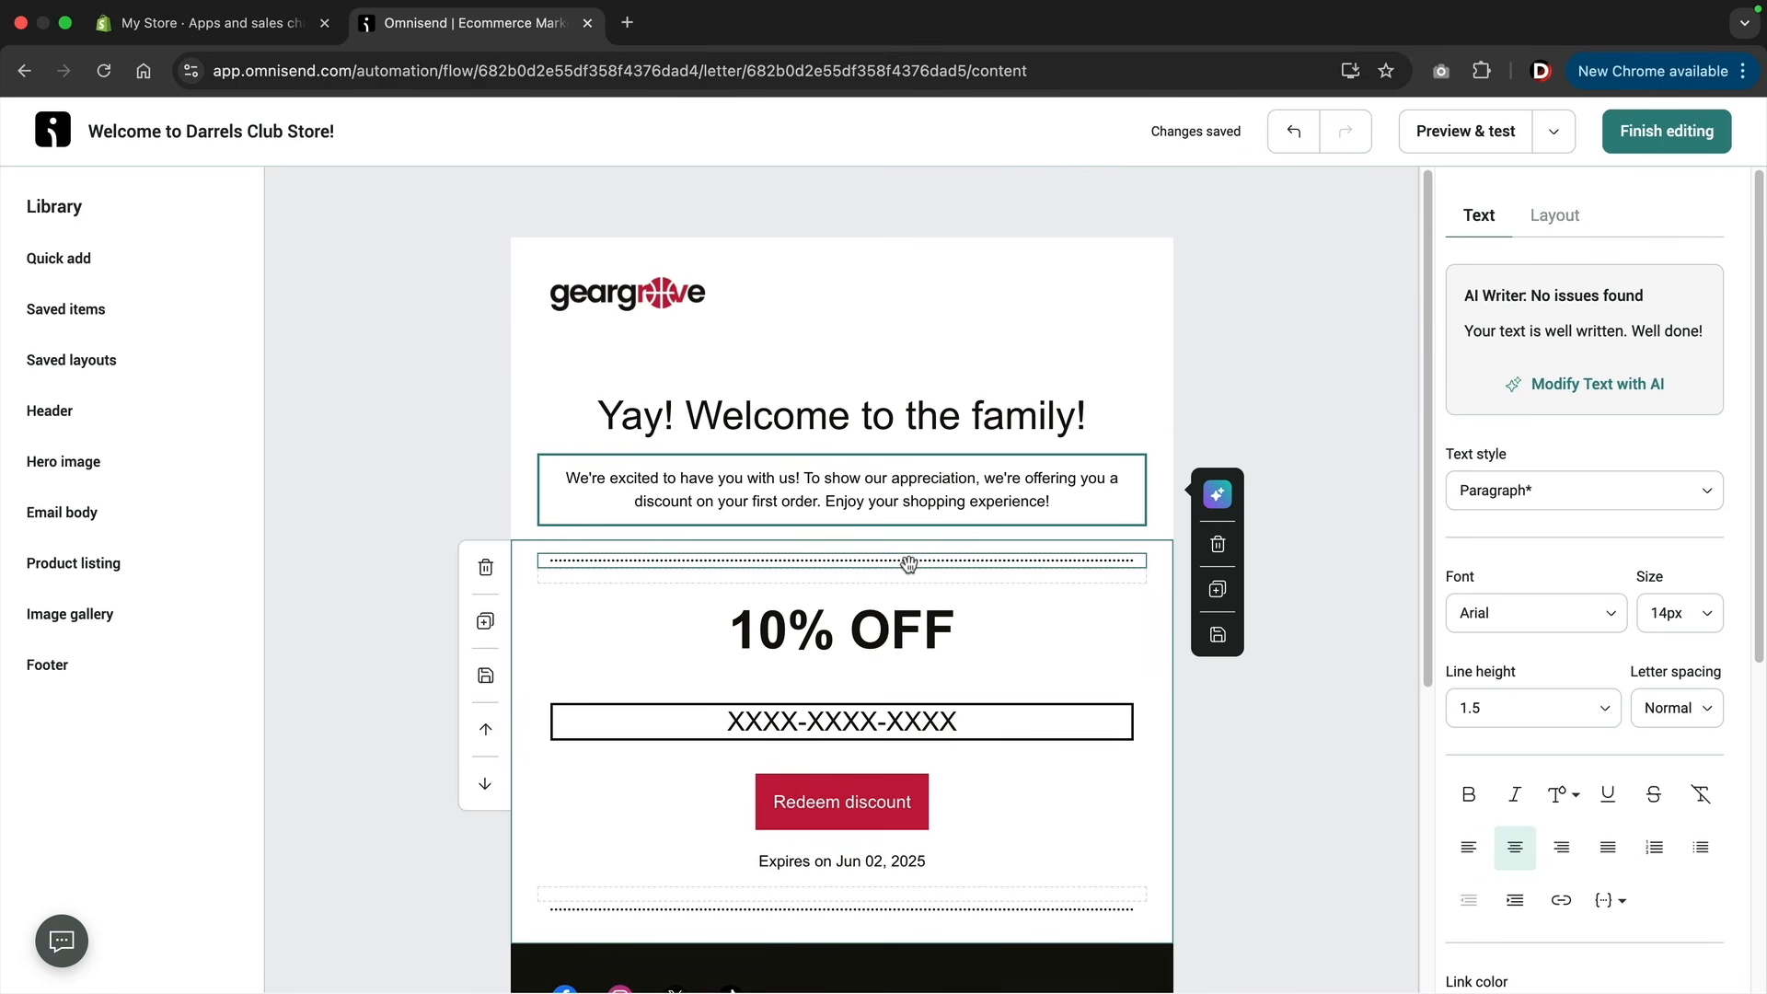
Inspect the email's logo settings and compare the logo with the one on the storefront page.
click(669, 304)
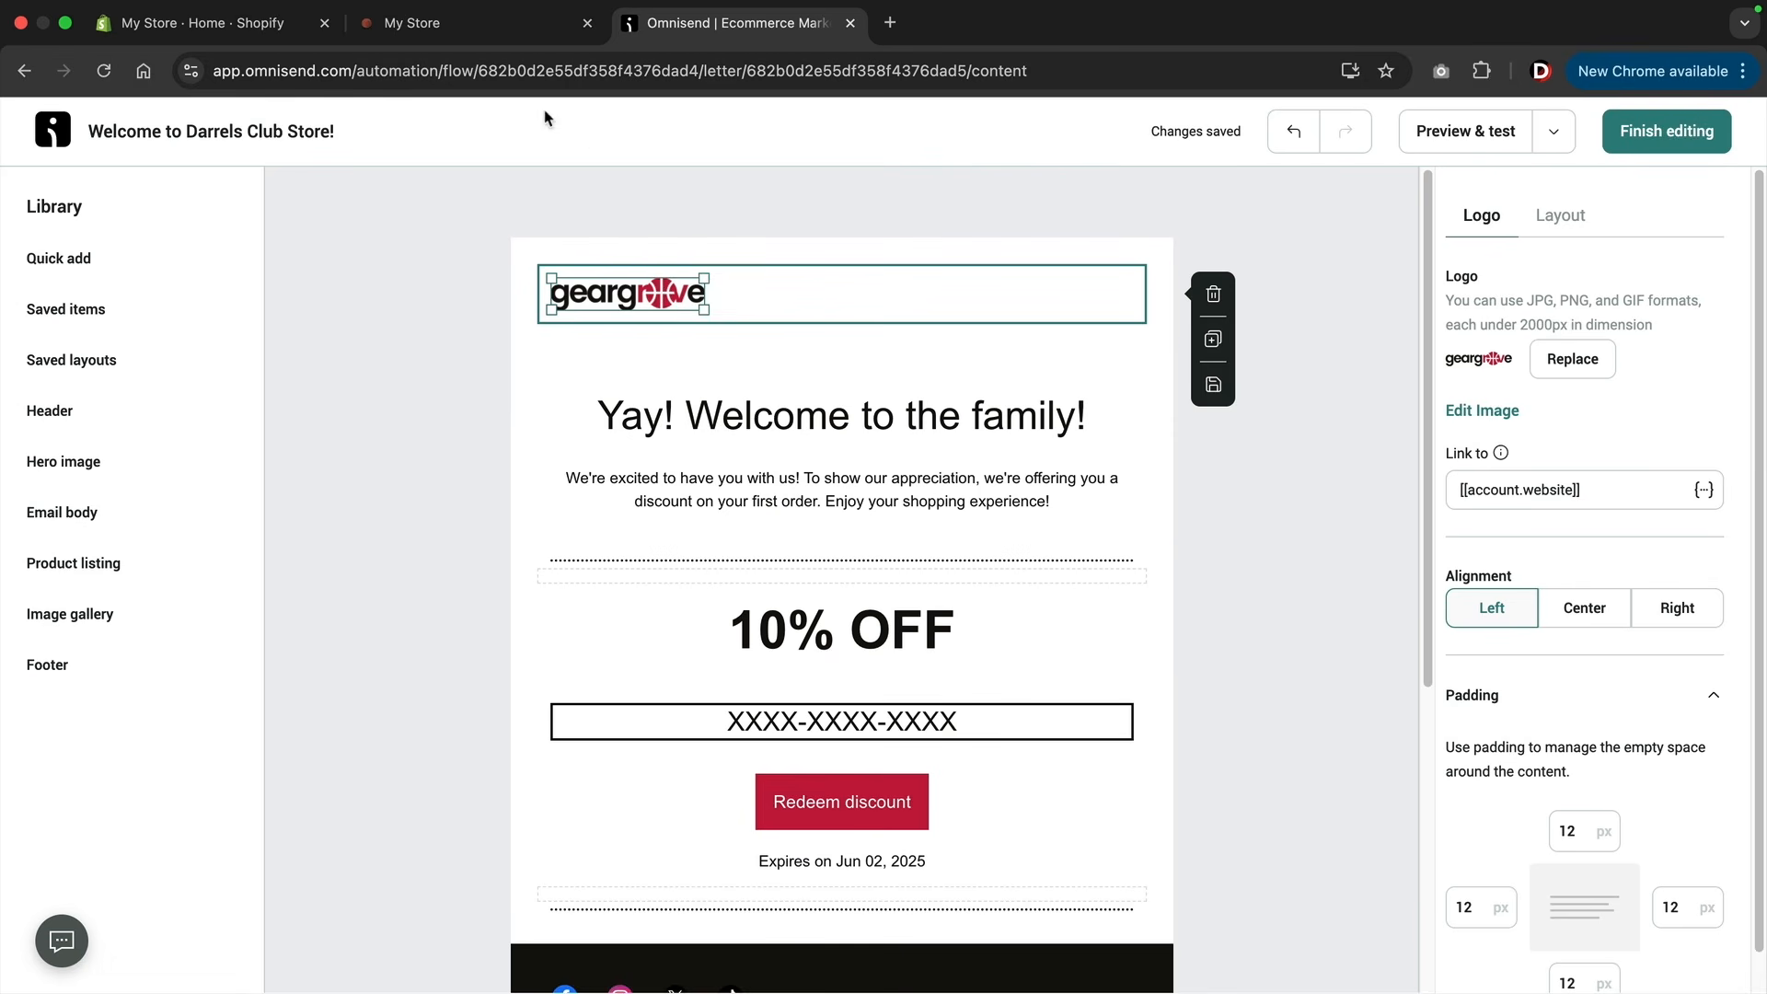
click(460, 31)
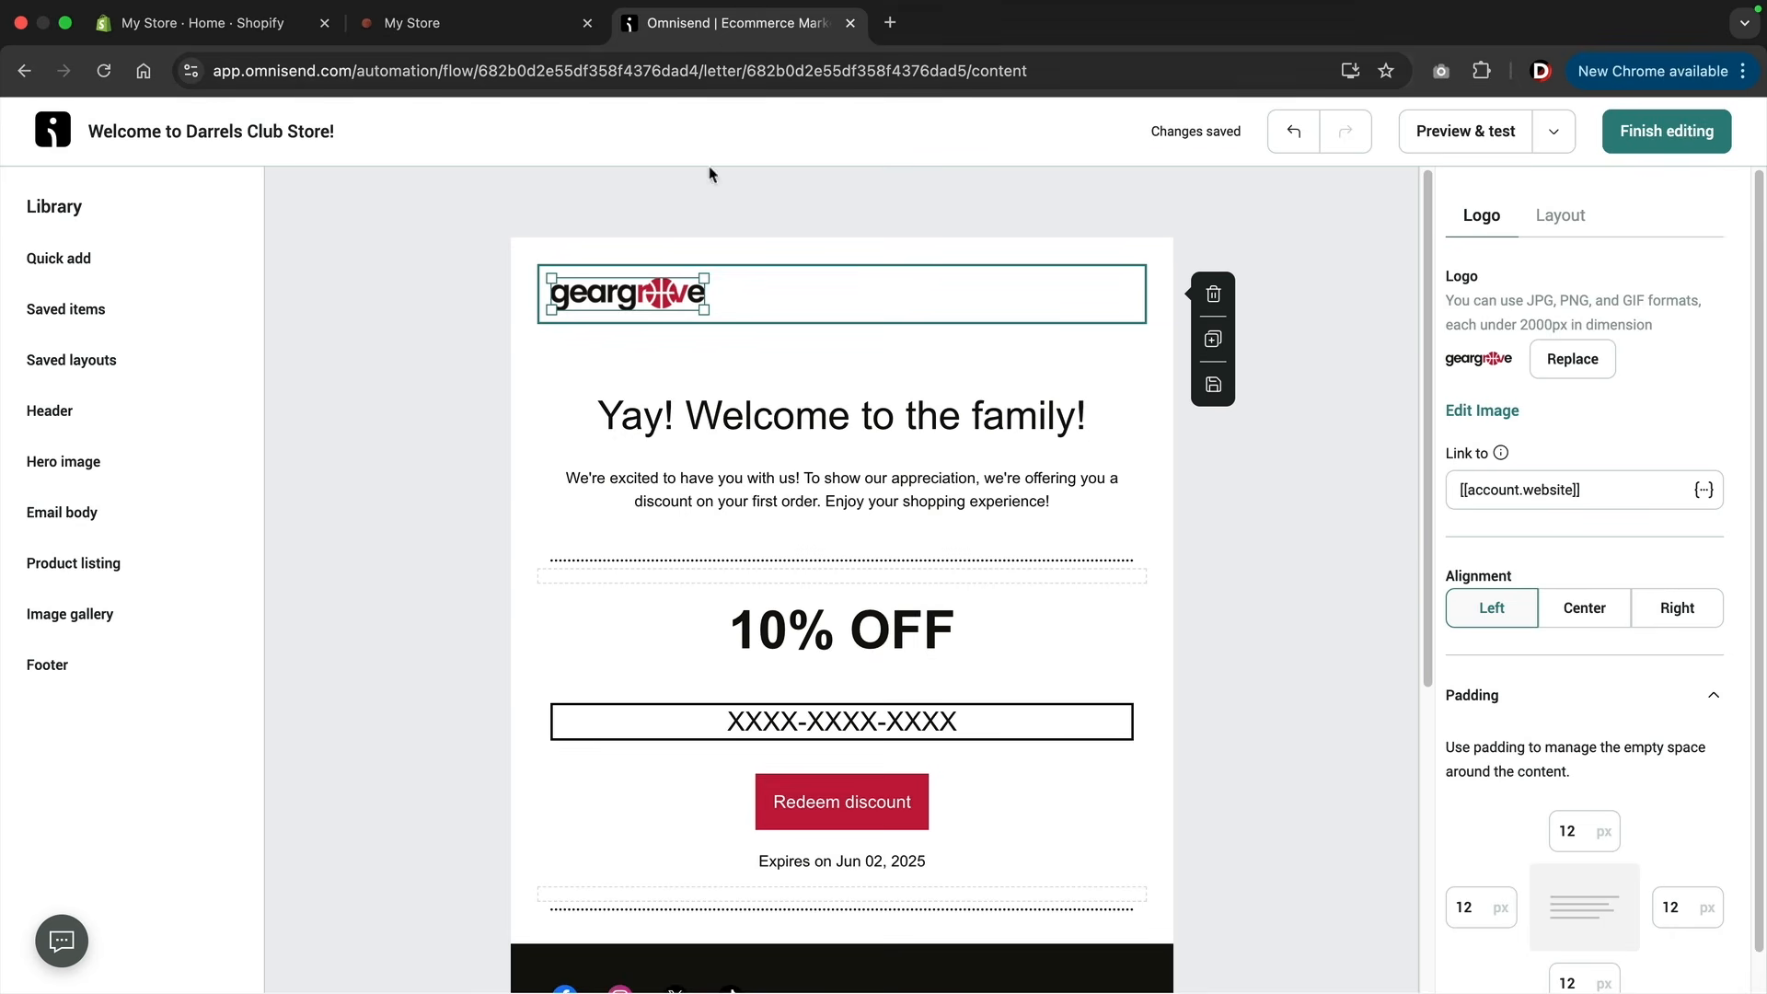
click(717, 27)
Browse the library's saved items, header layouts and hero image layouts.
click(123, 318)
click(81, 414)
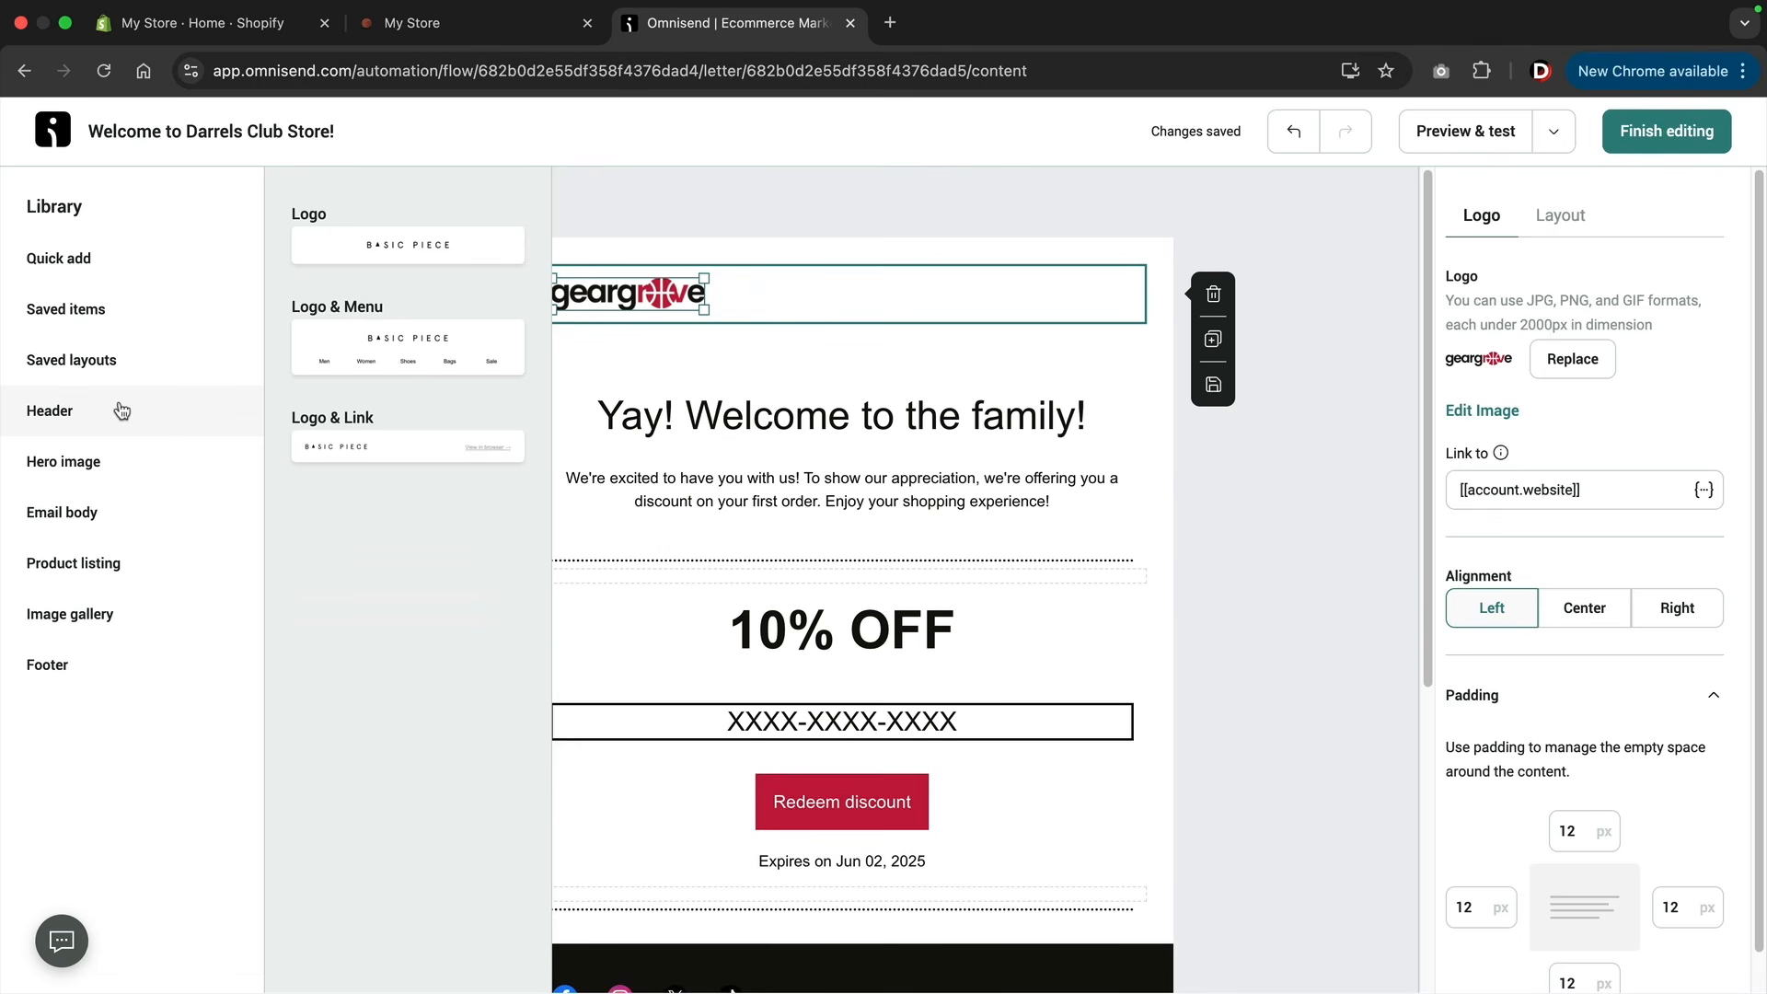
click(152, 462)
scroll(360, 447, down, 5)
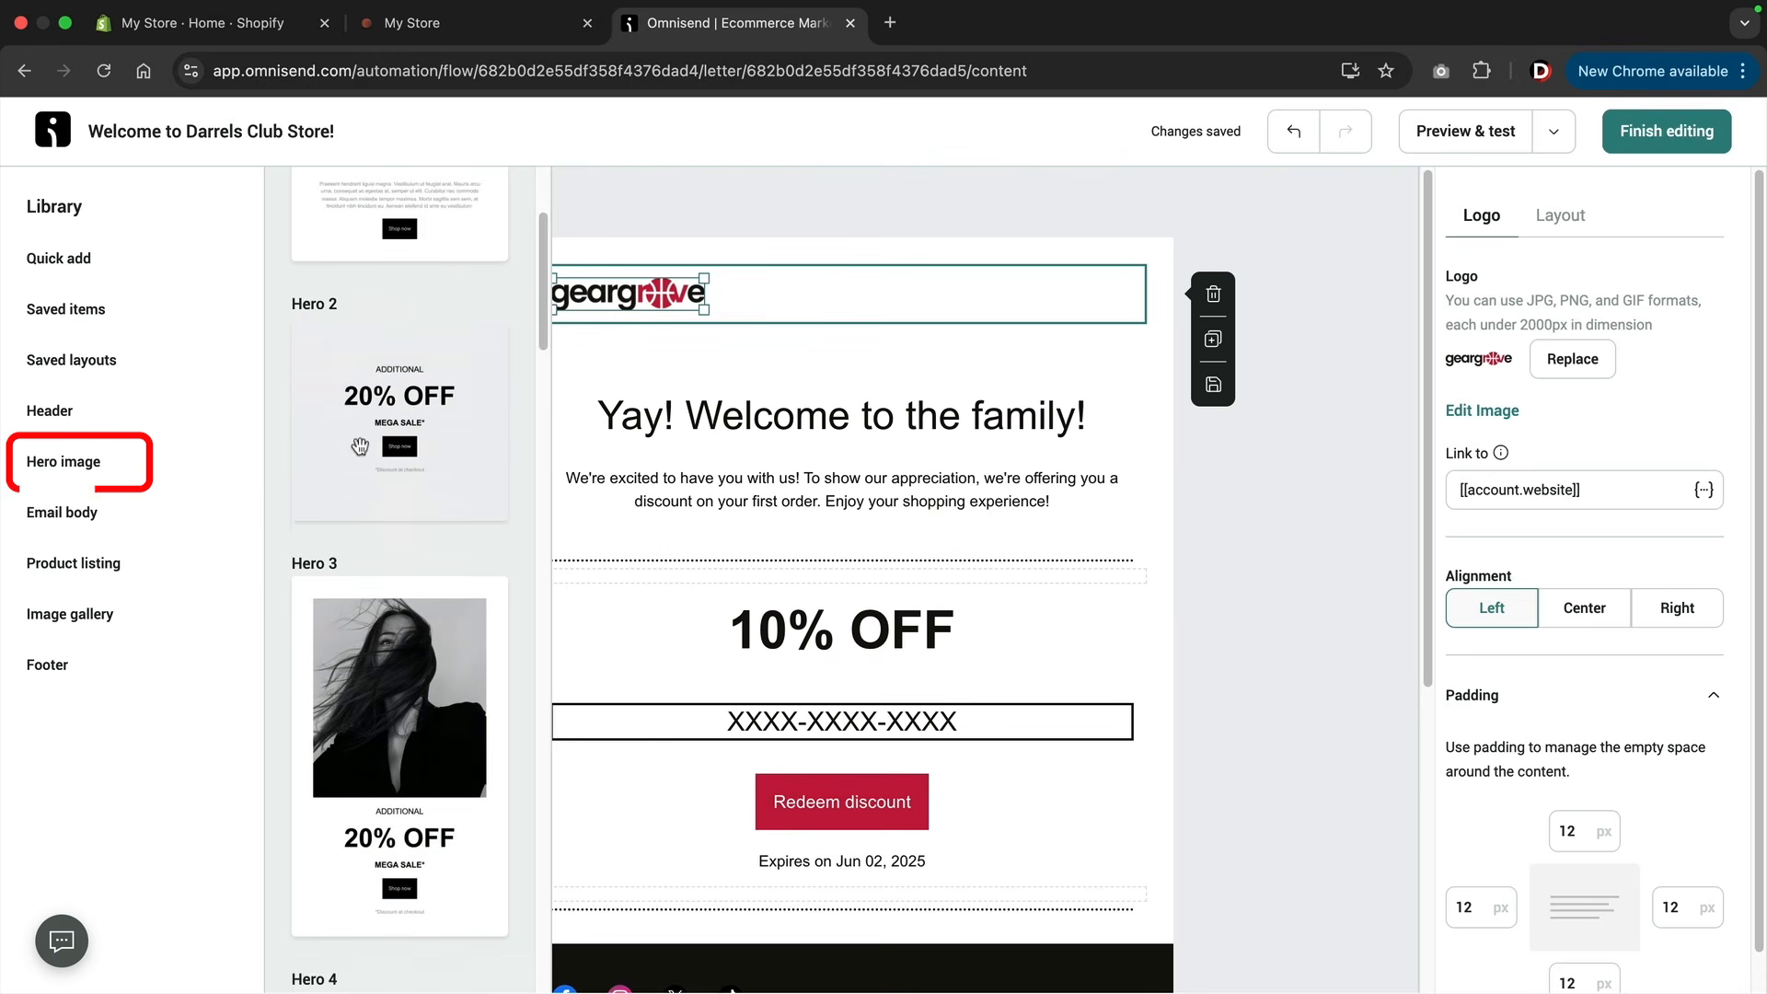
scroll(360, 446, down, 7)
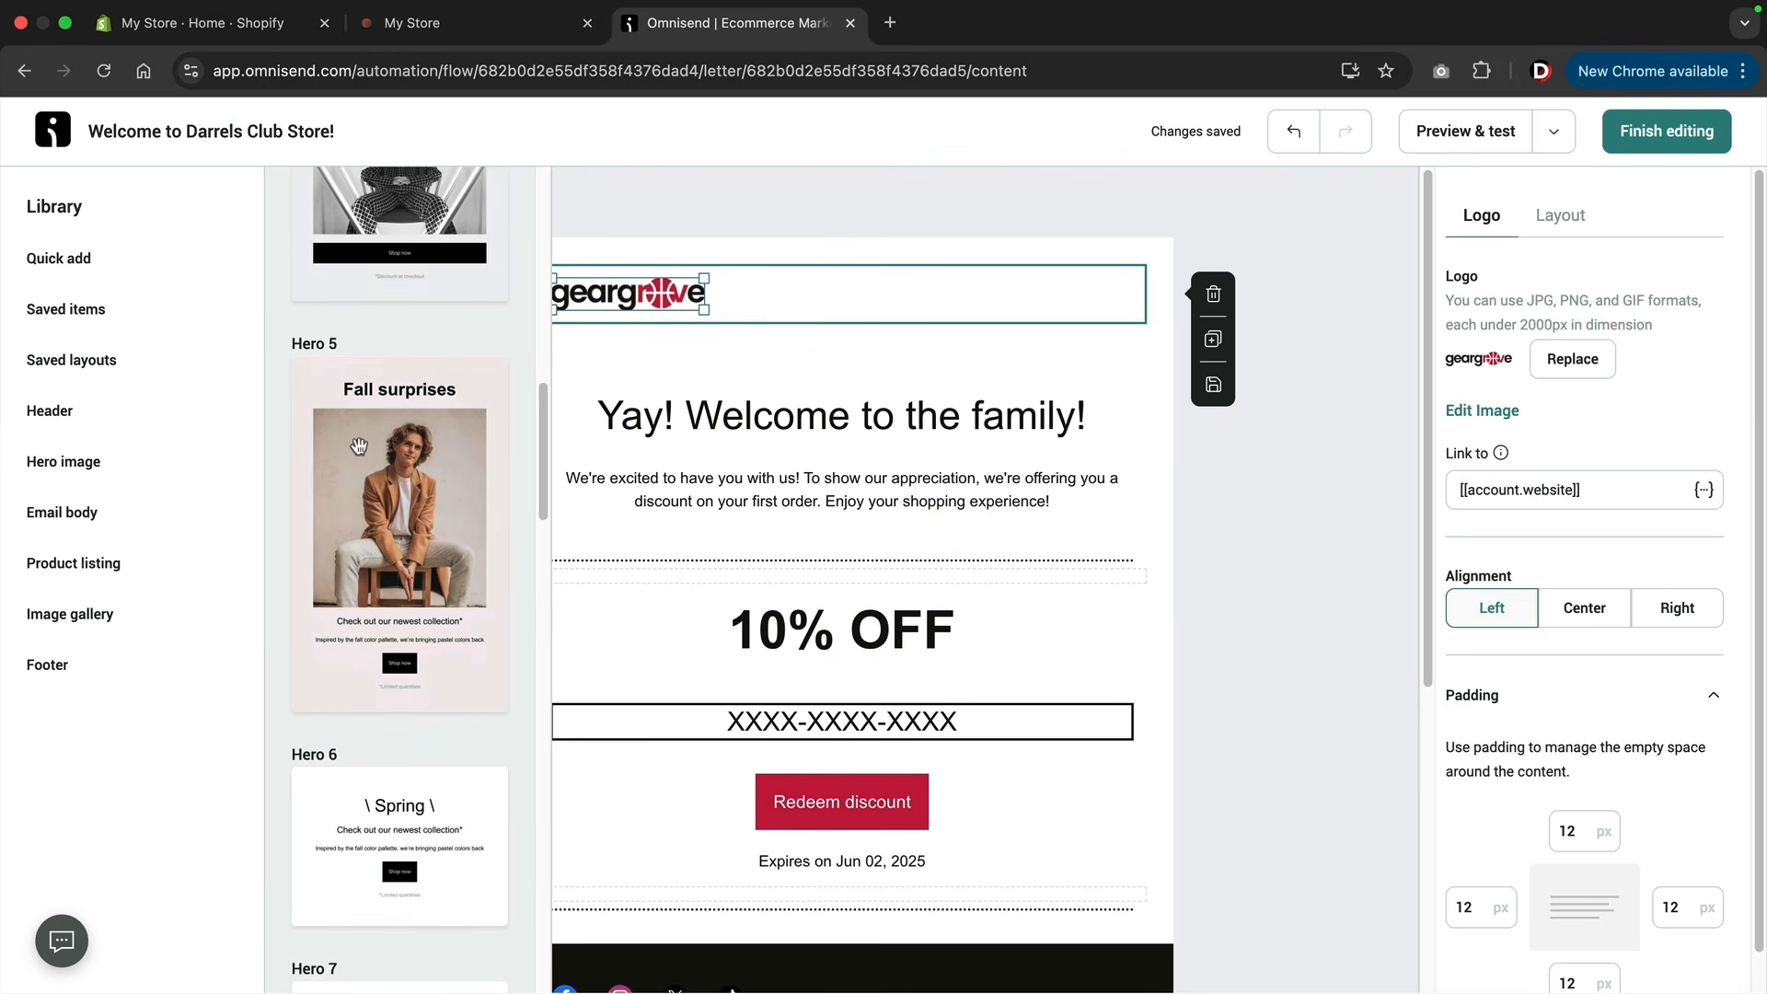
Insert the Title & Button 4 block from the email body layouts below the welcome paragraph, and delete it again.
click(155, 512)
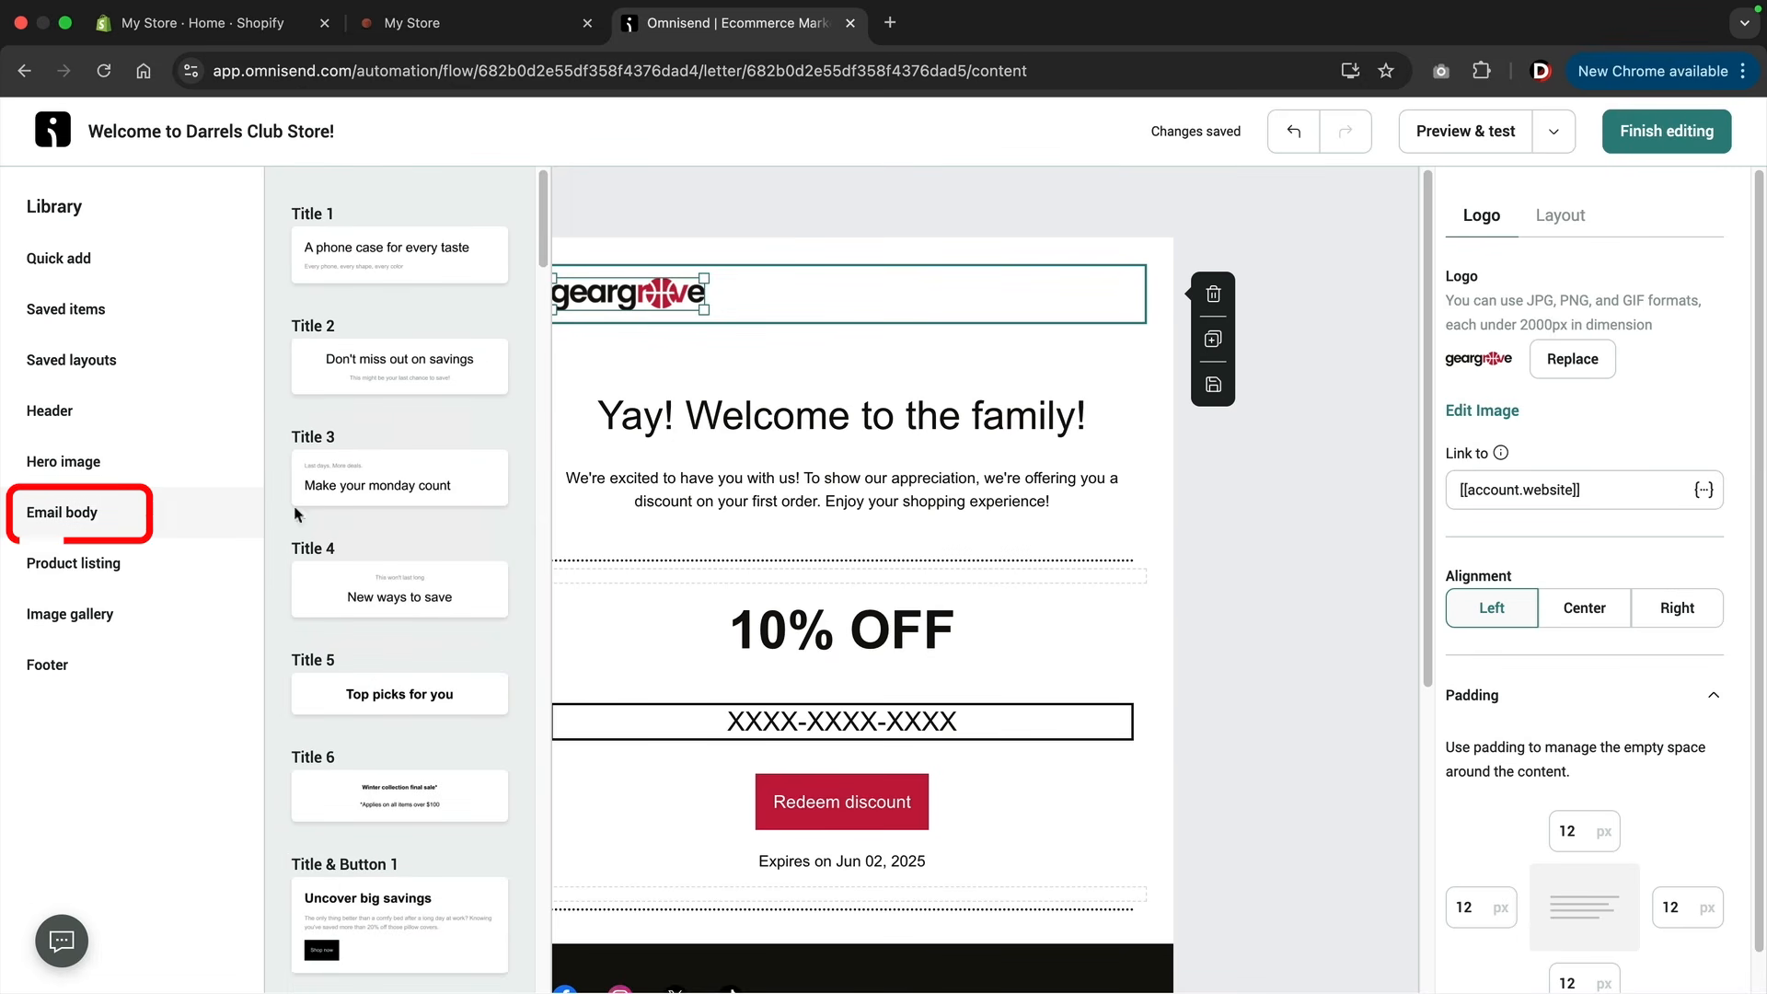
scroll(350, 510, down, 10)
scroll(336, 505, down, 10)
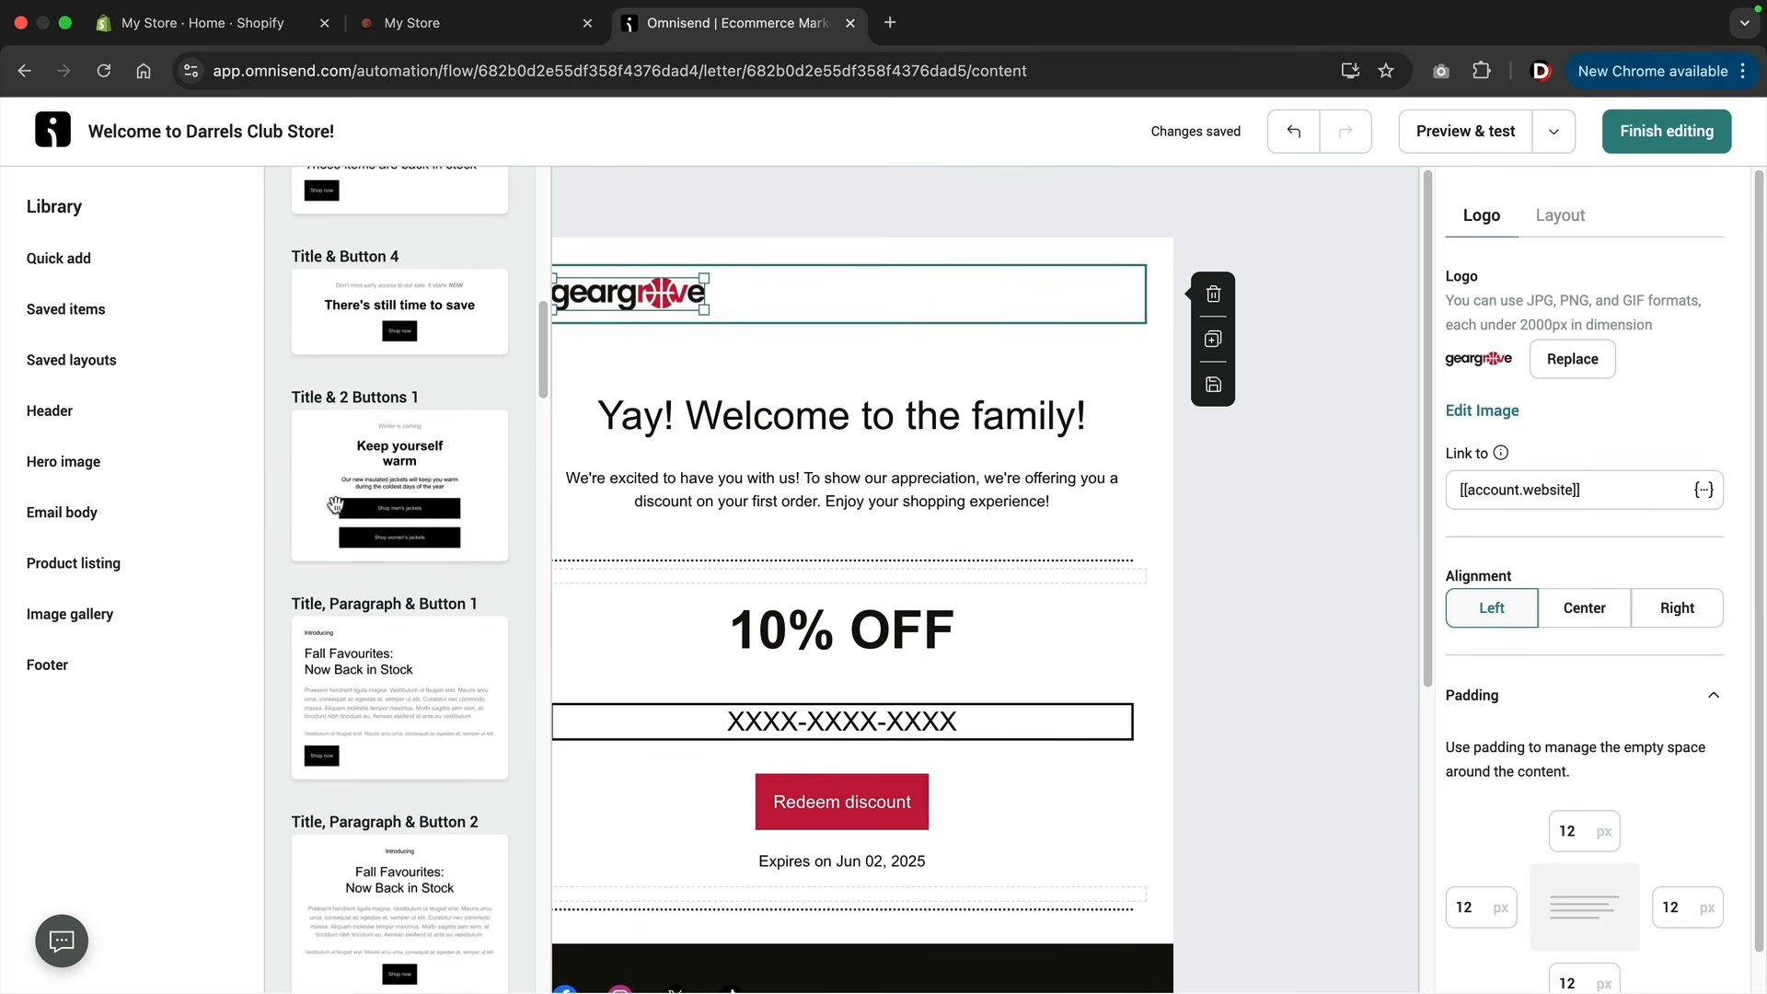
scroll(335, 504, down, 10)
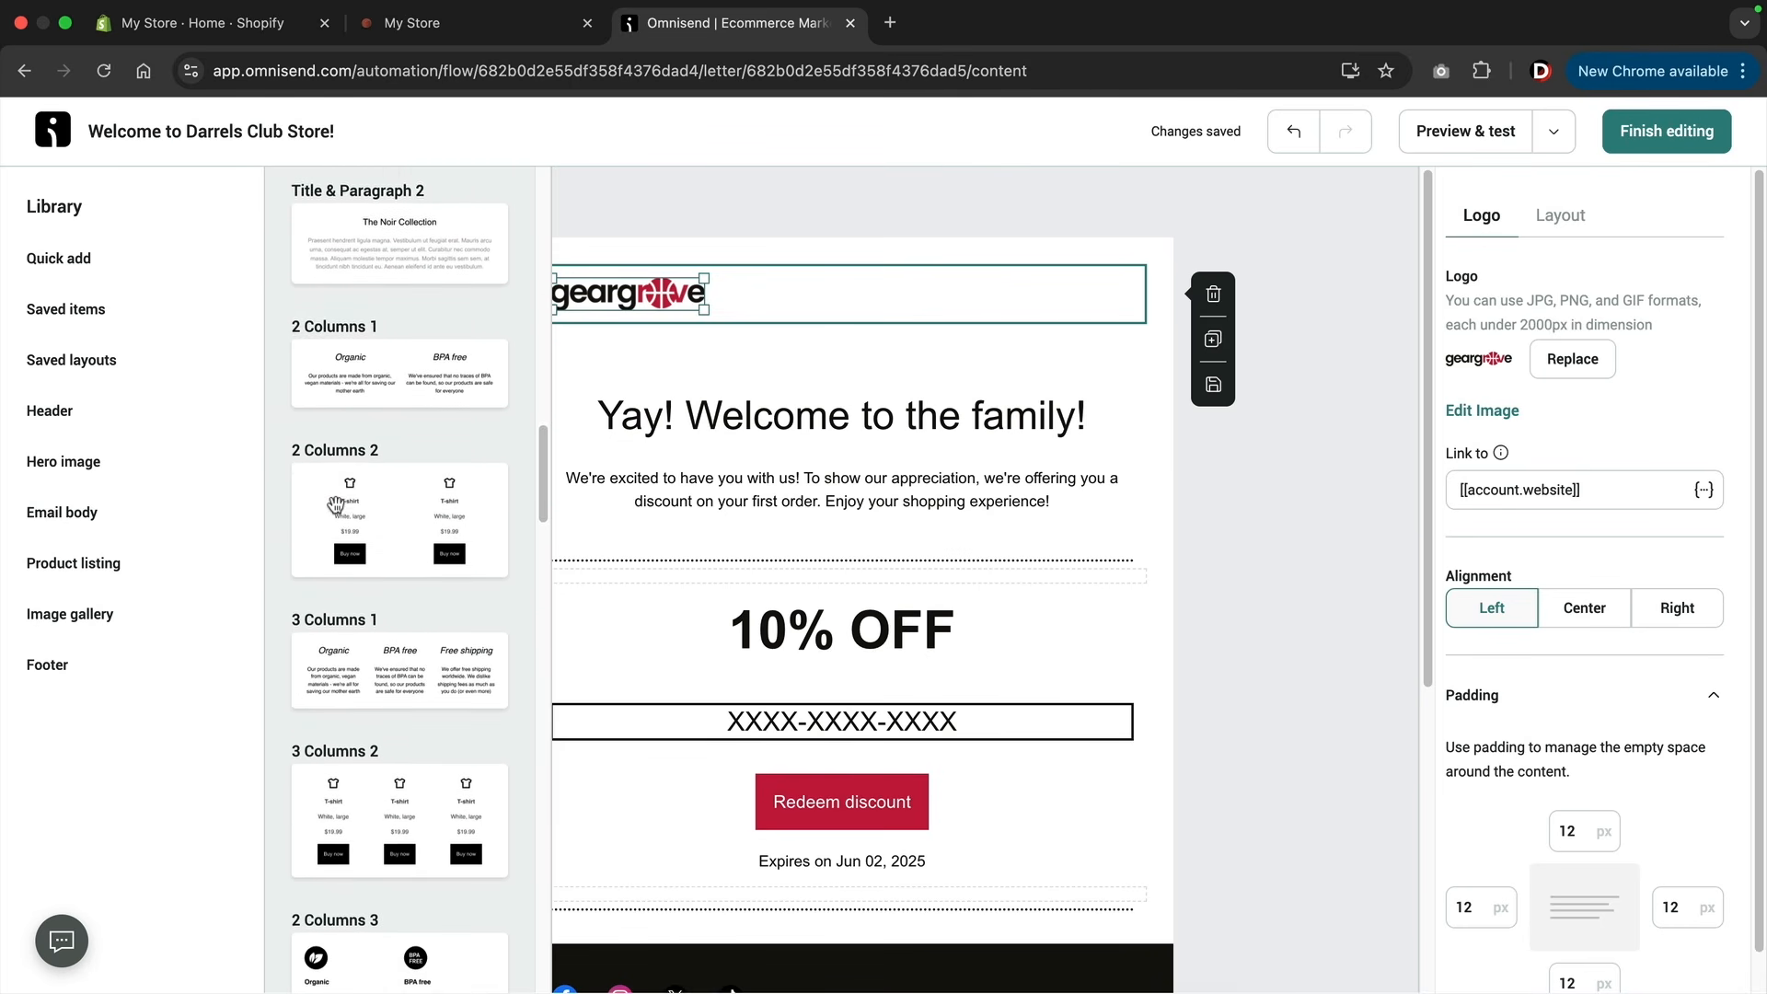
scroll(335, 504, down, 10)
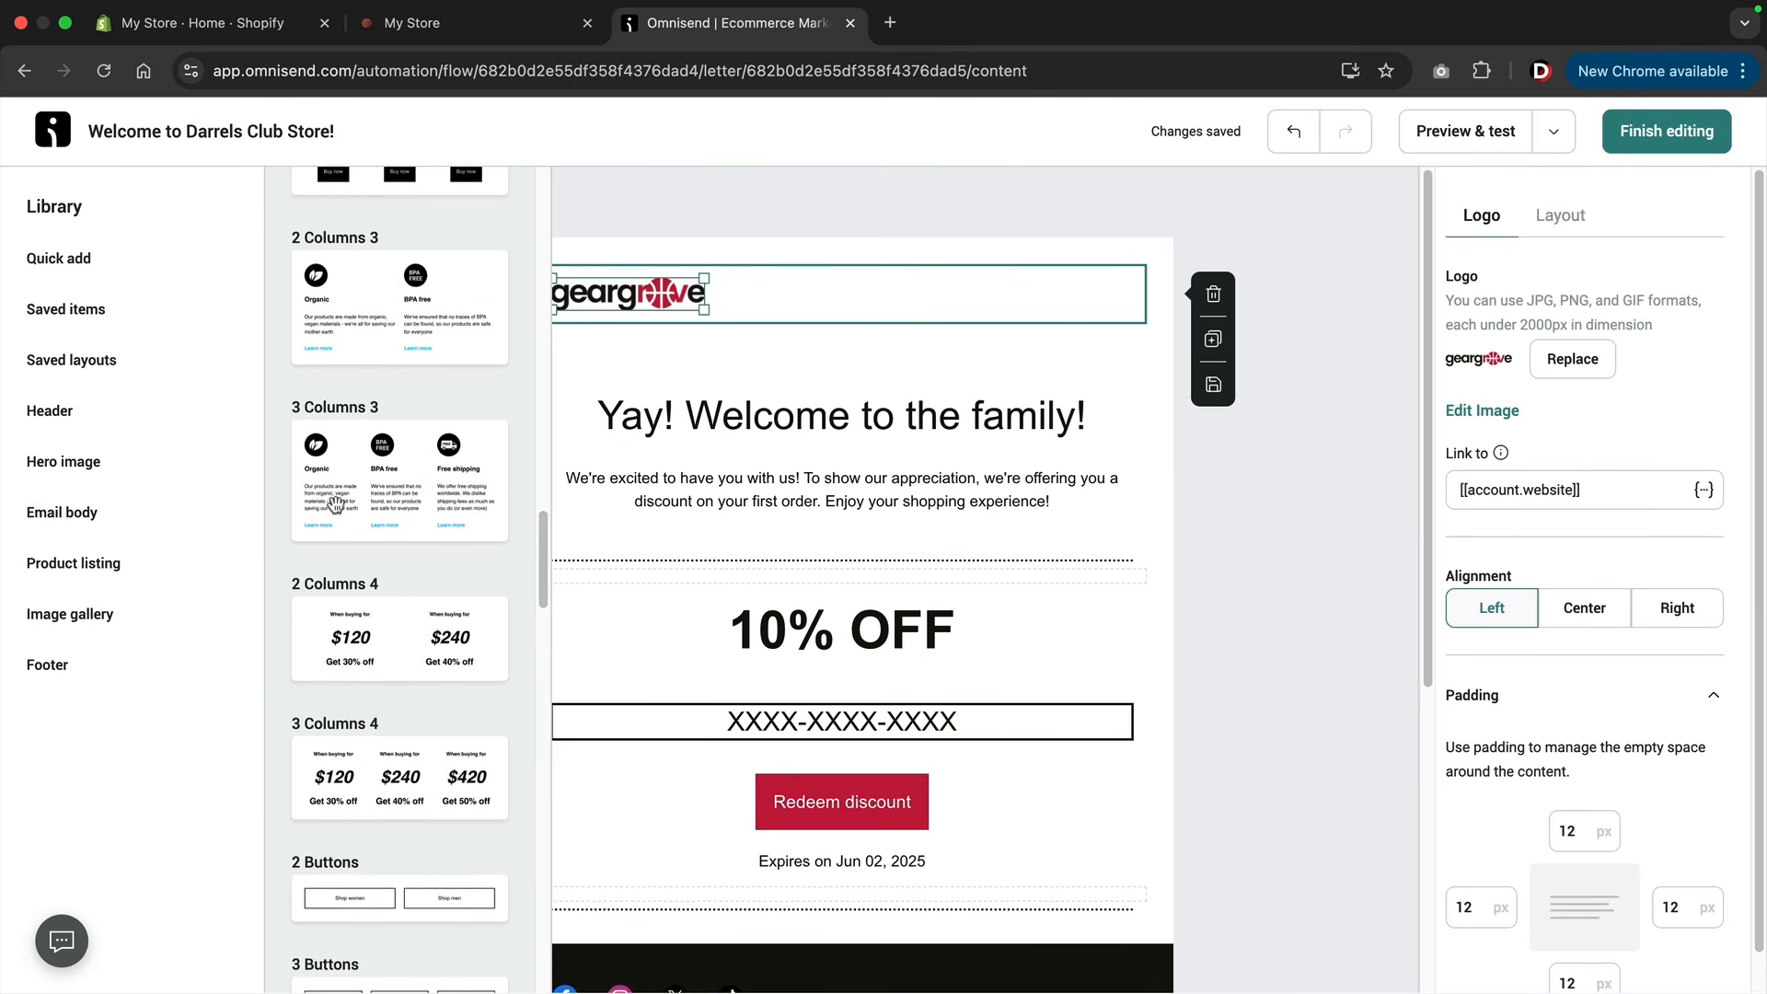
scroll(335, 504, up, 7)
scroll(335, 505, up, 15)
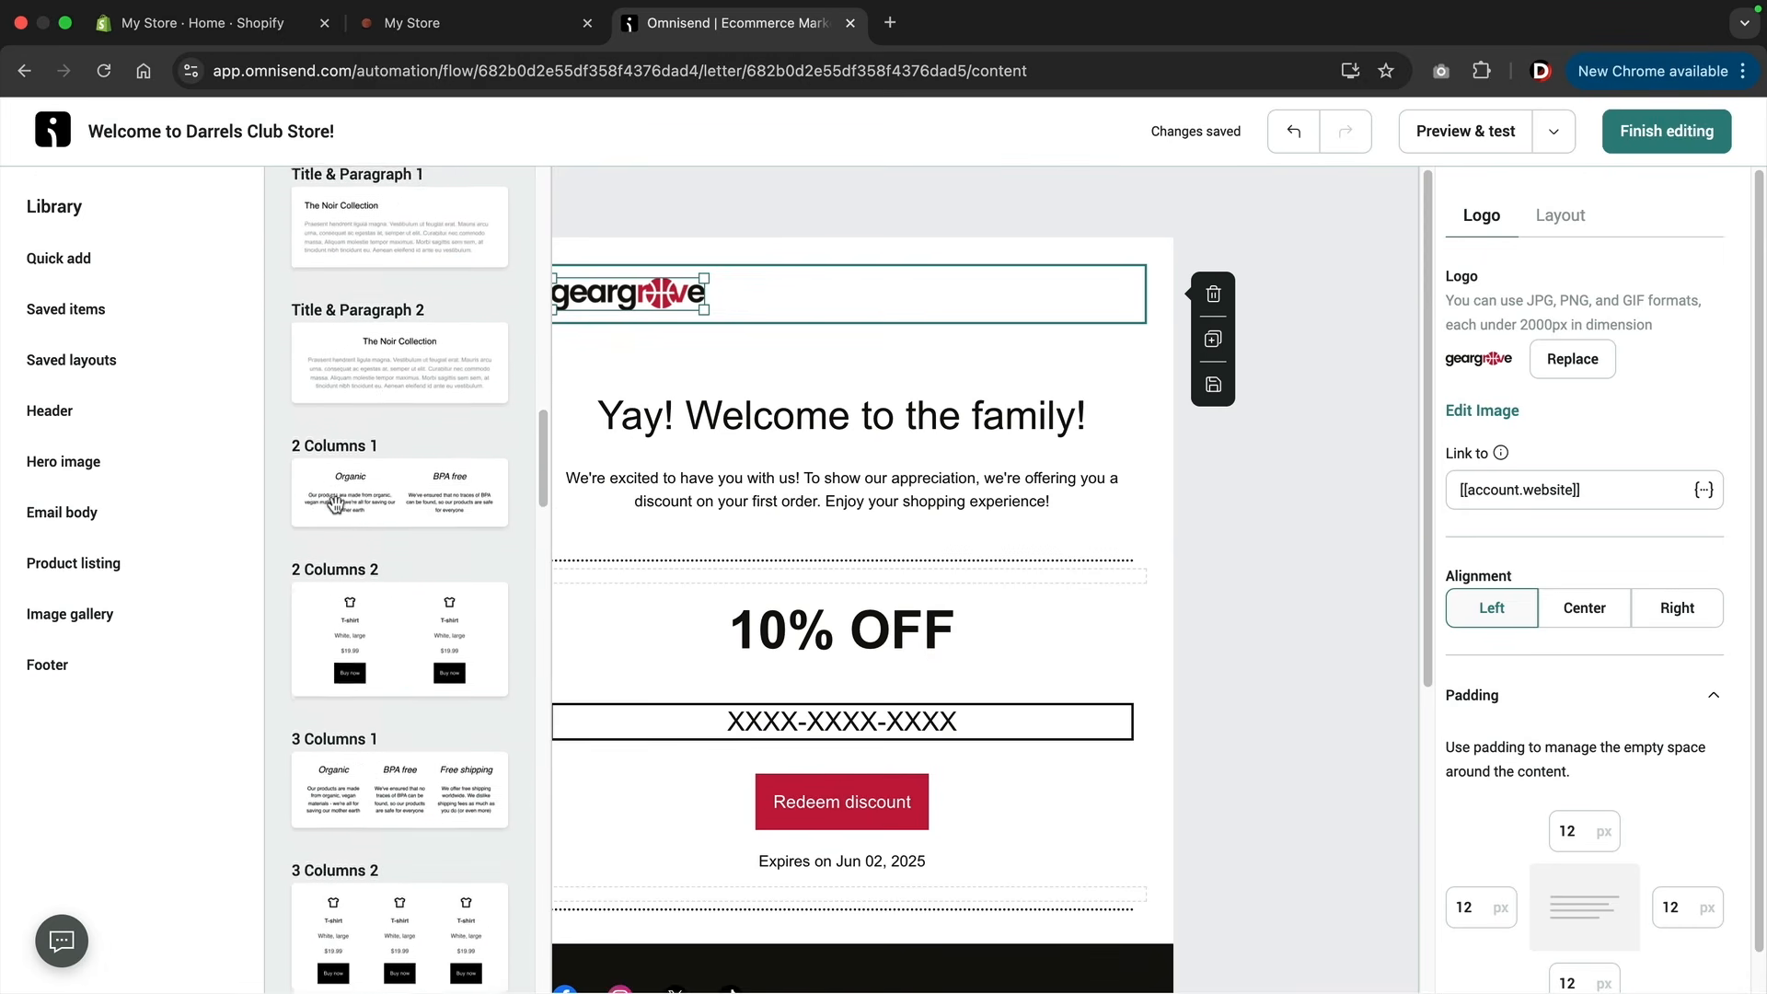
scroll(335, 504, up, 3)
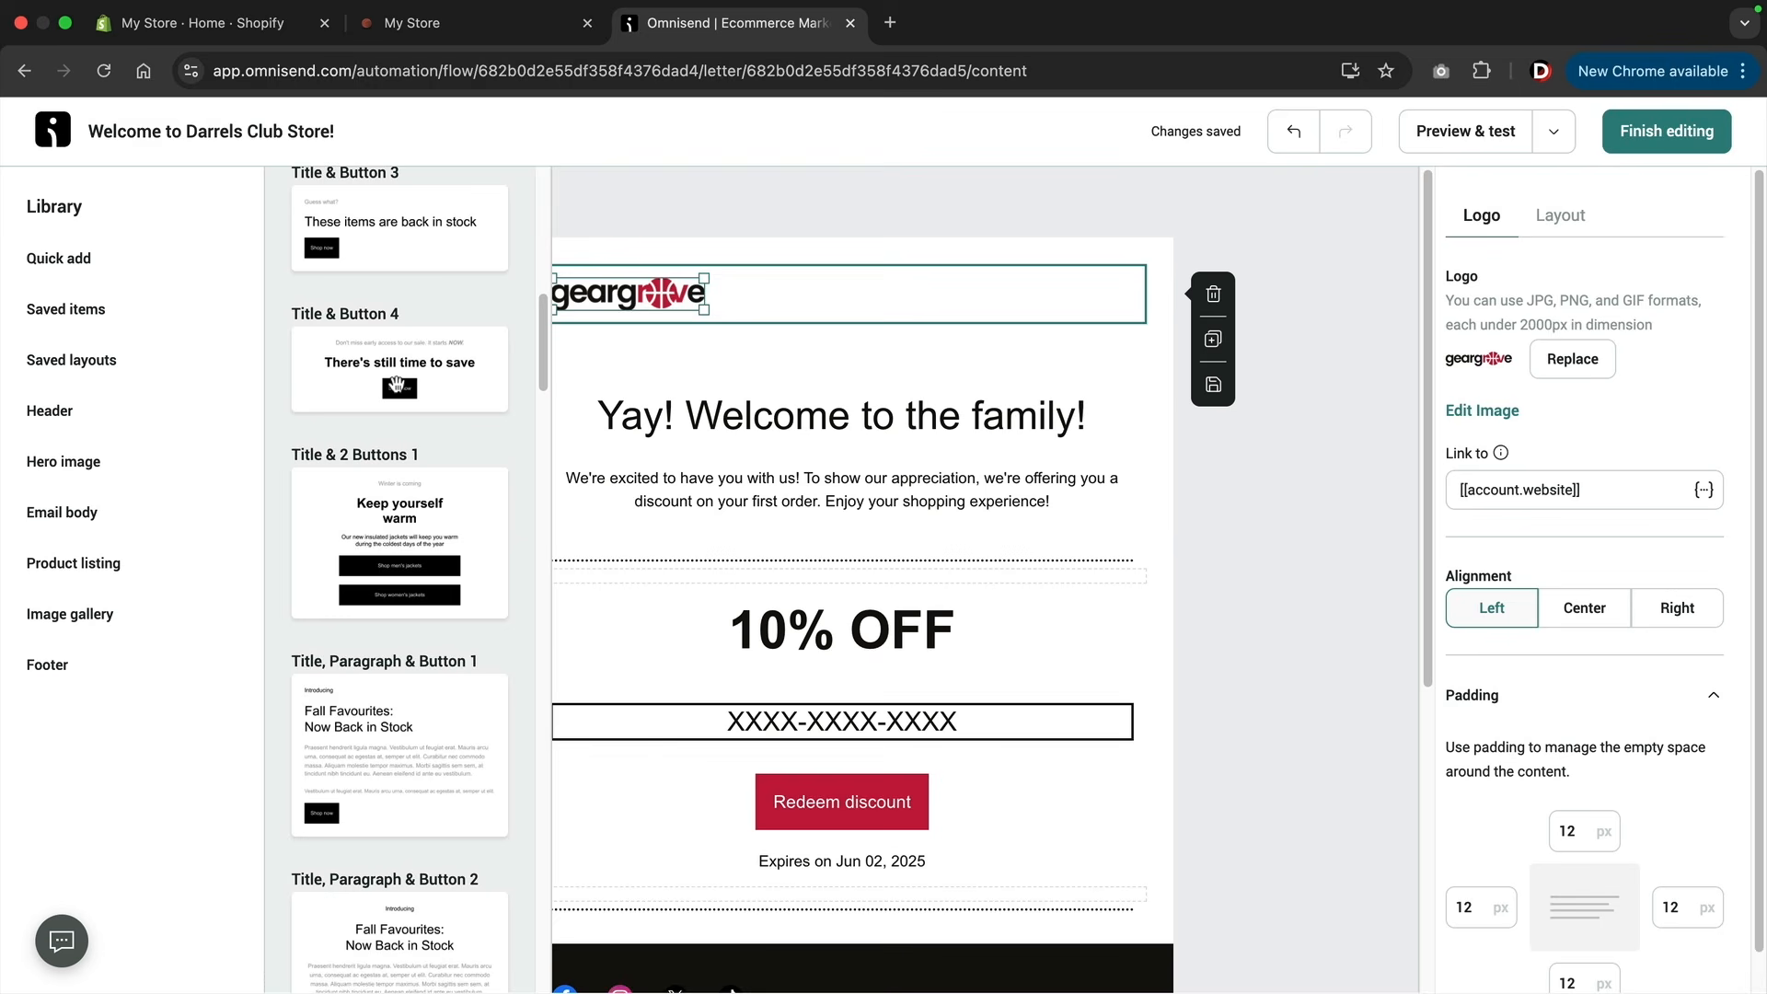
drag(402, 372, 741, 571)
click(840, 618)
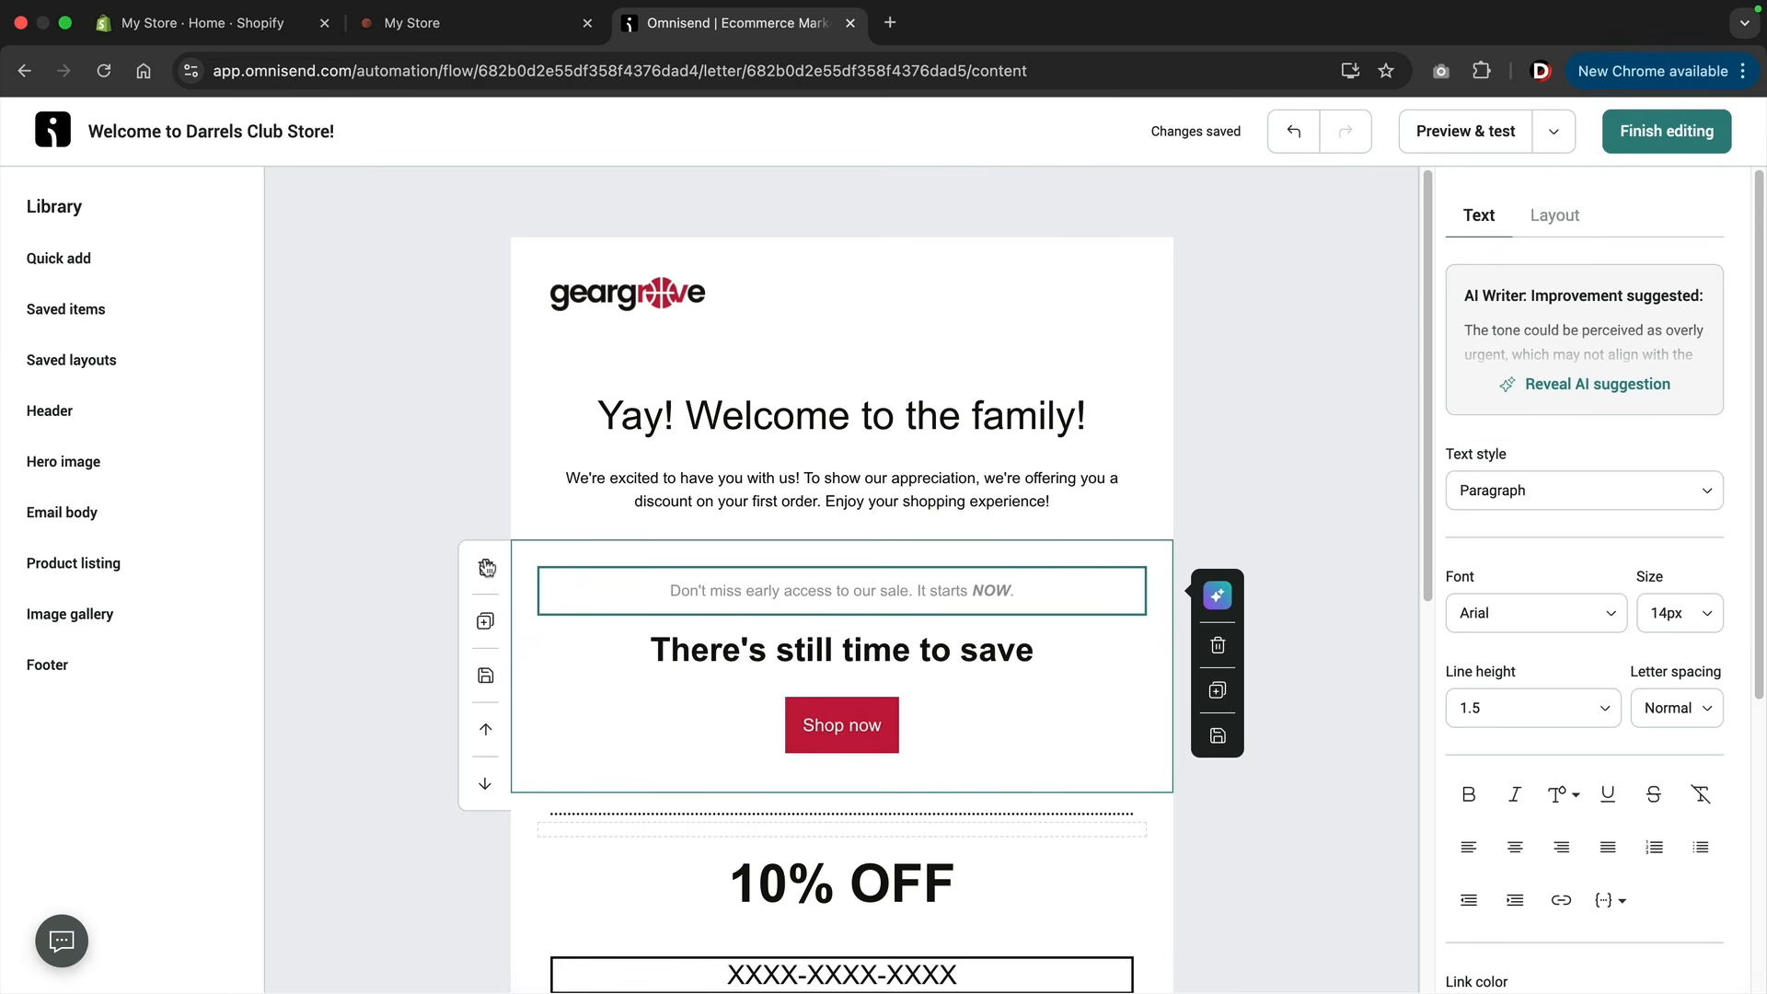
click(485, 569)
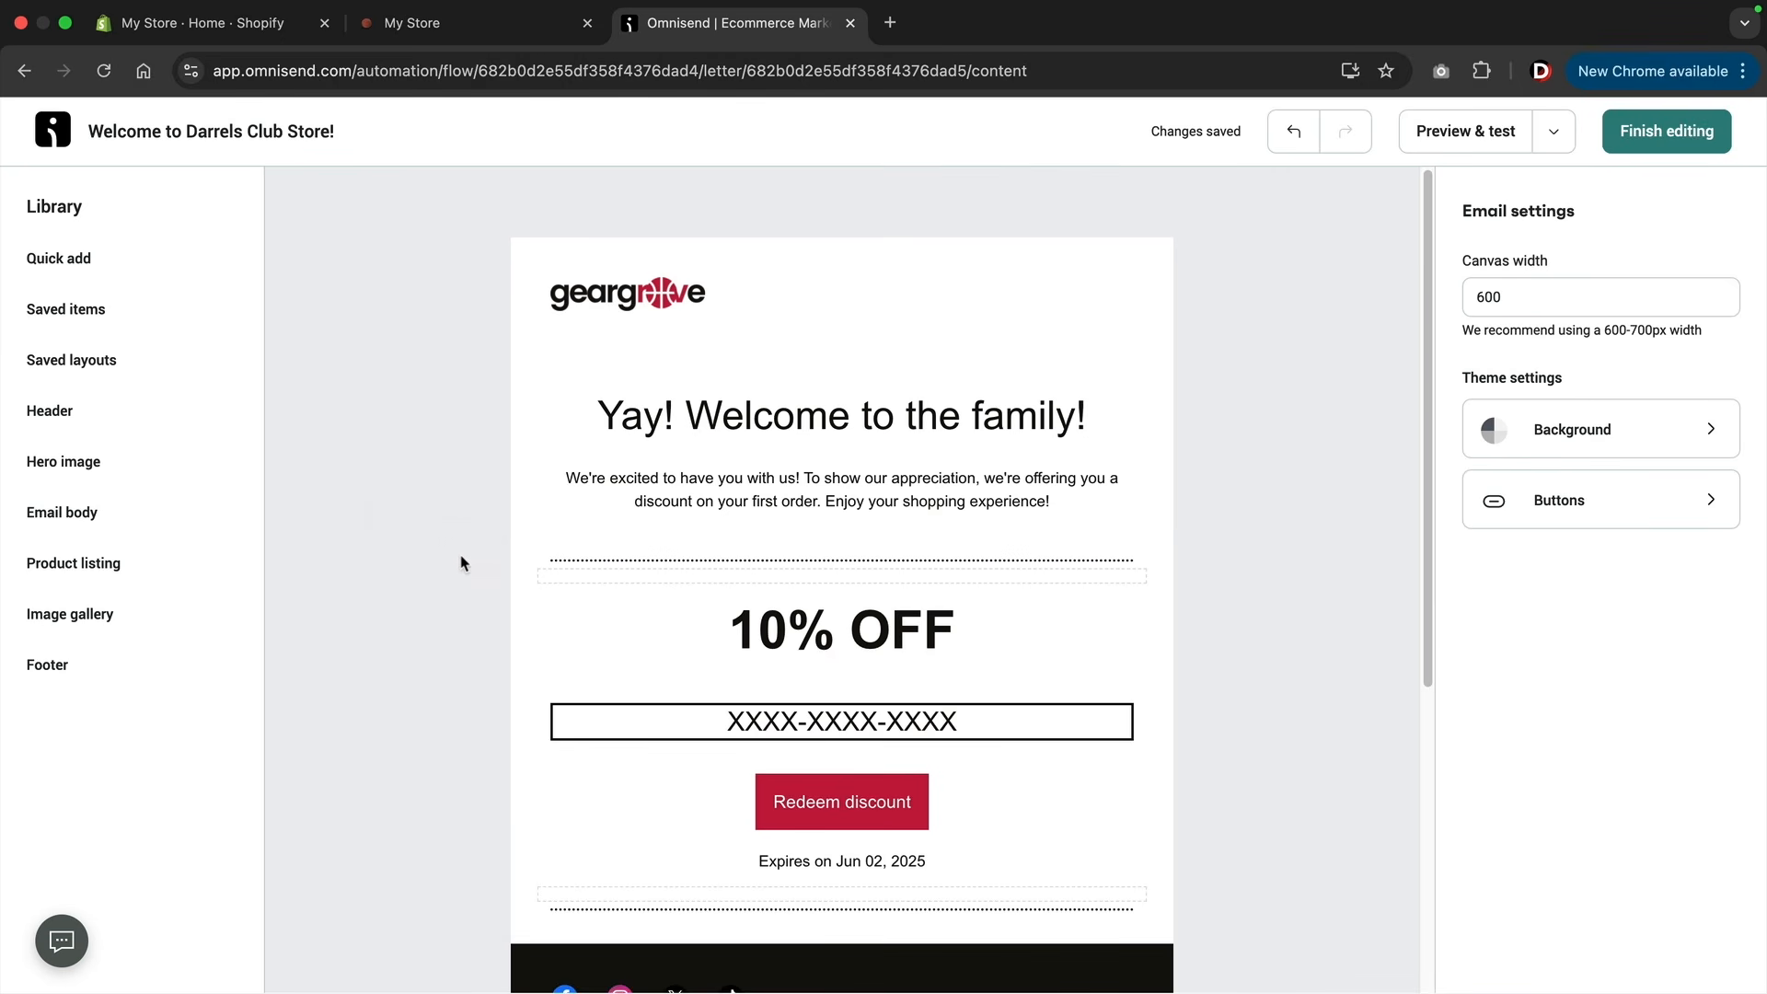
Look through the library's product listing, image gallery, footer, email body and quick add content.
click(164, 563)
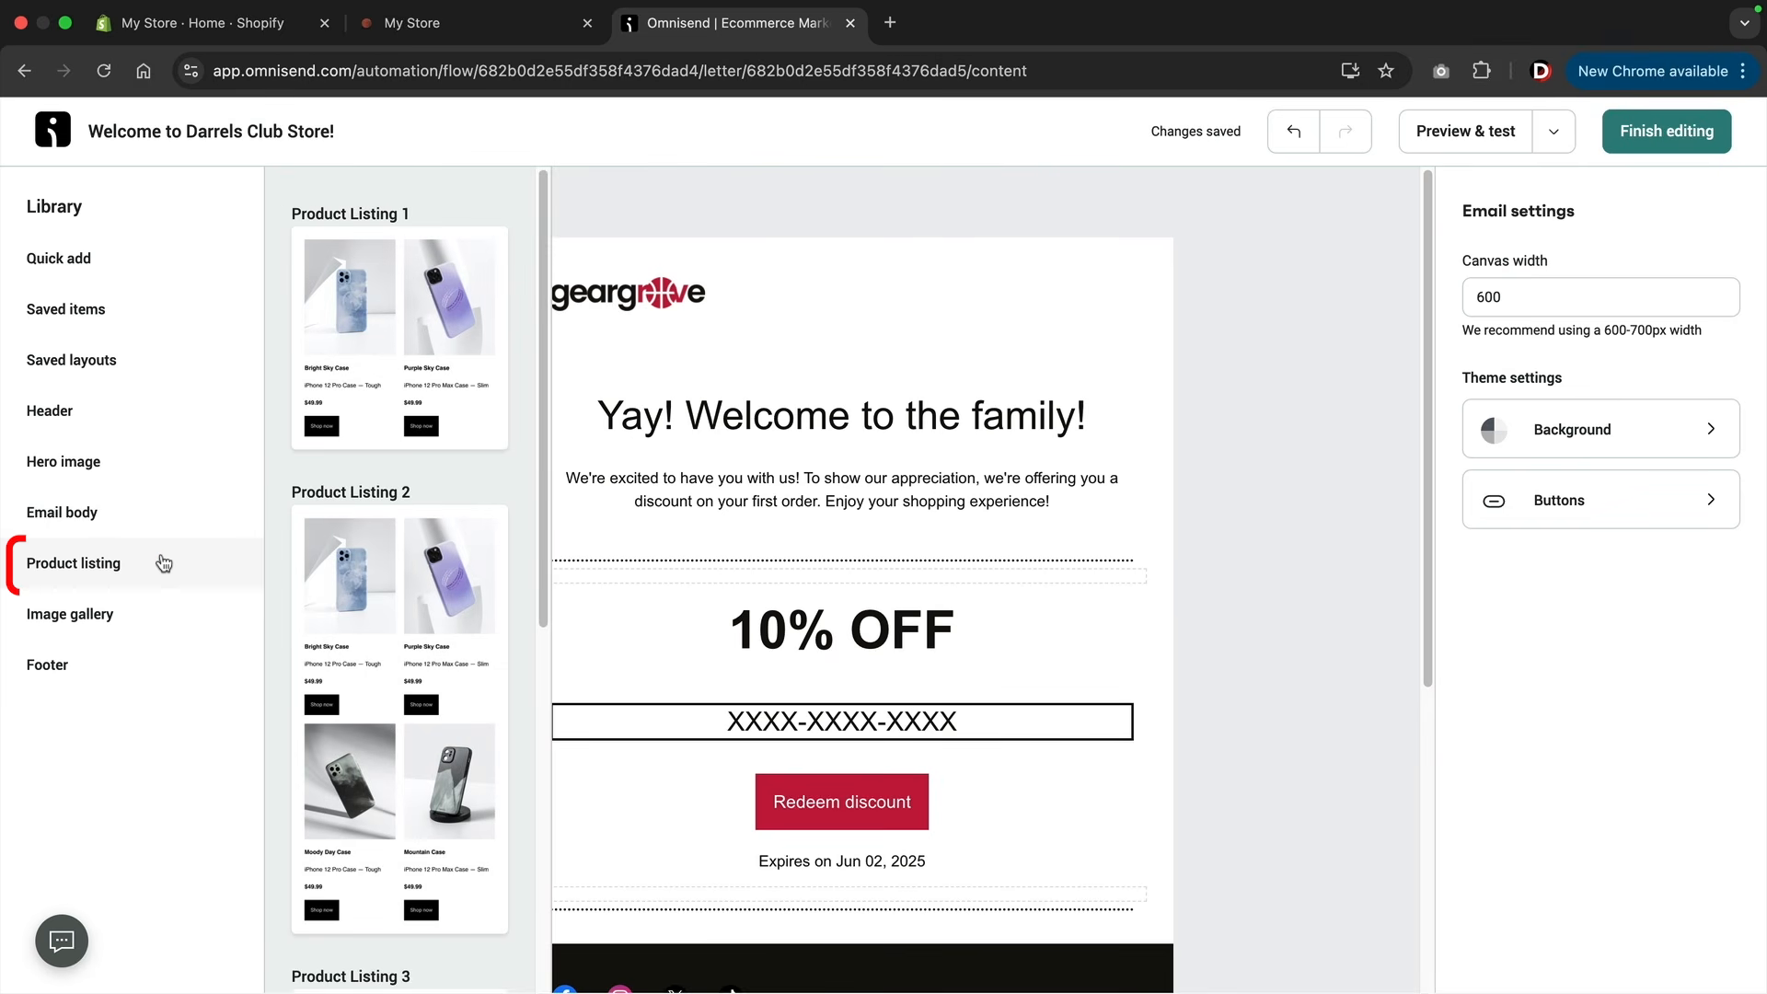
click(132, 632)
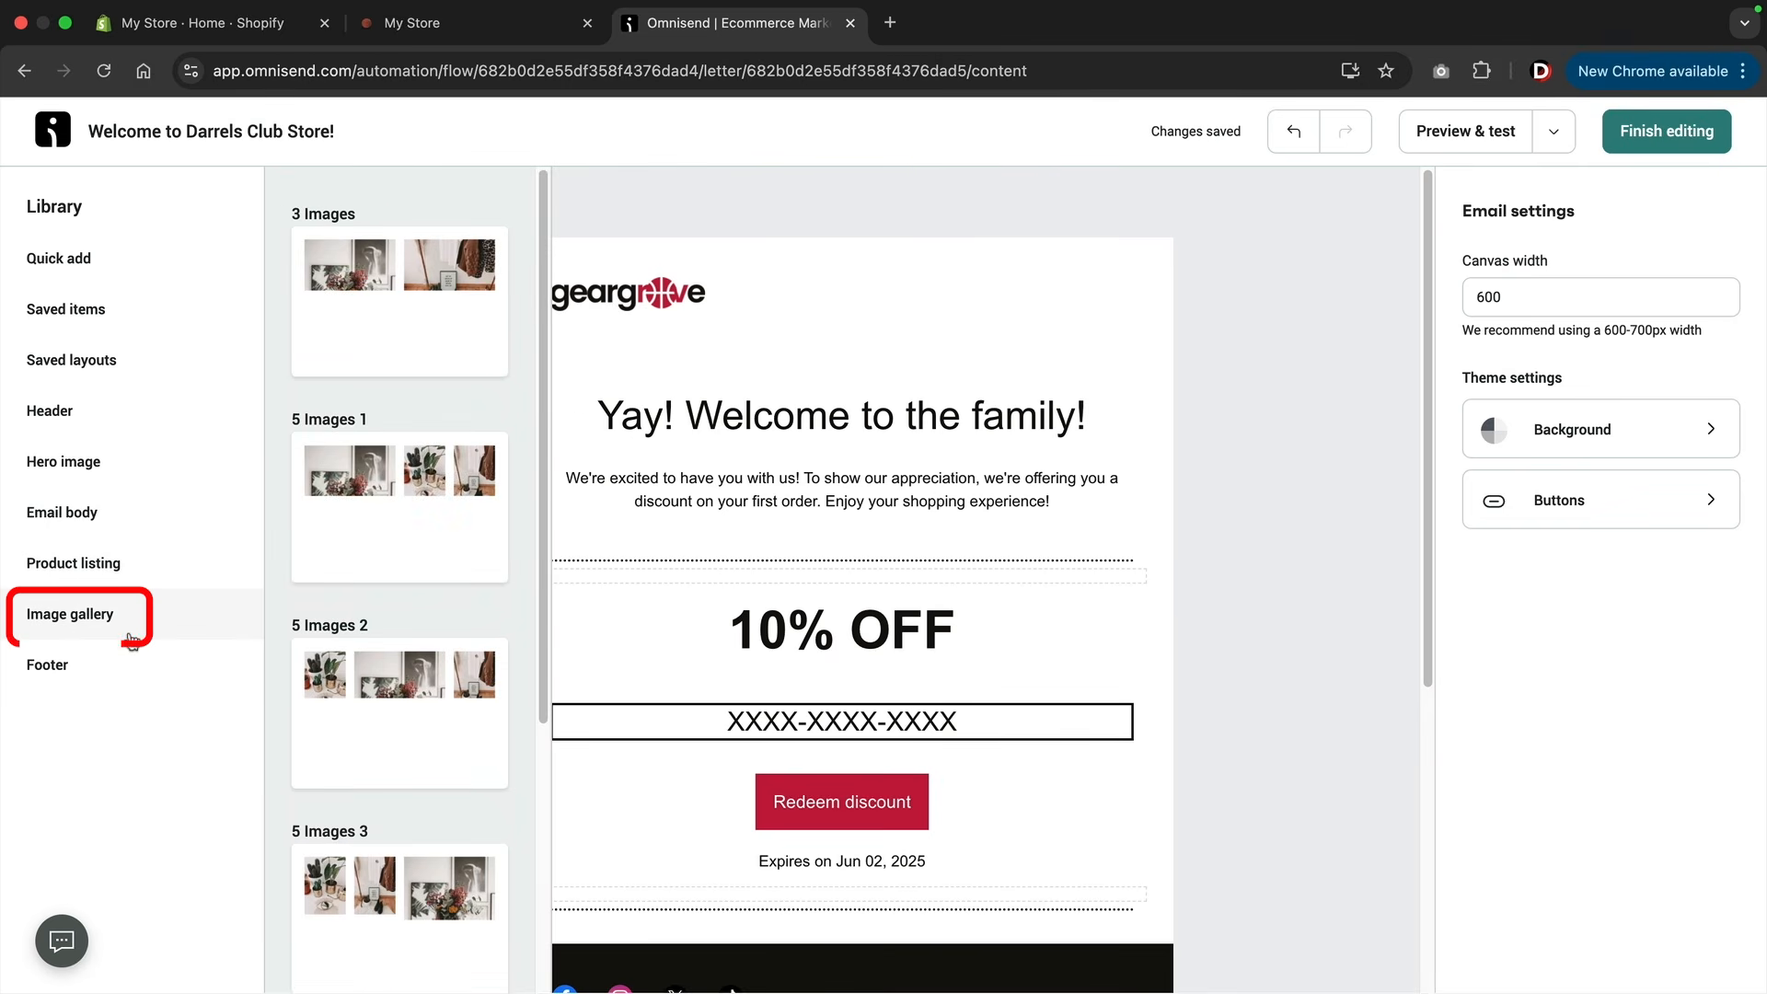
click(87, 665)
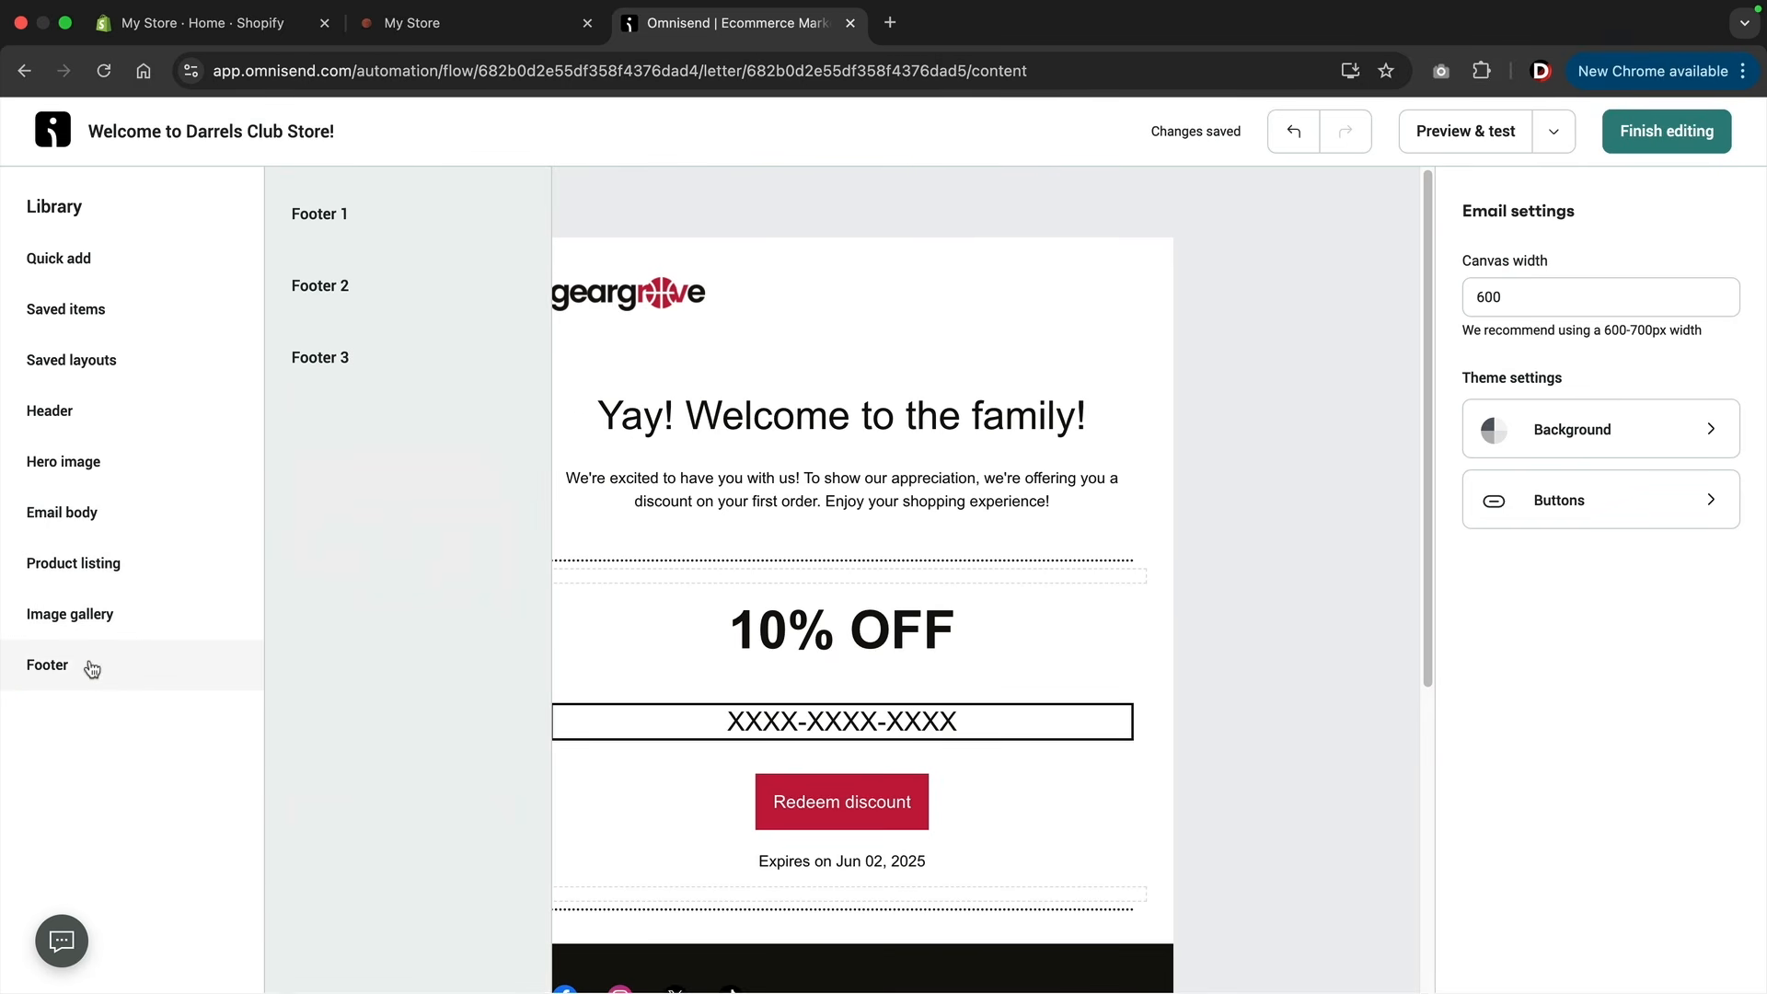
click(103, 564)
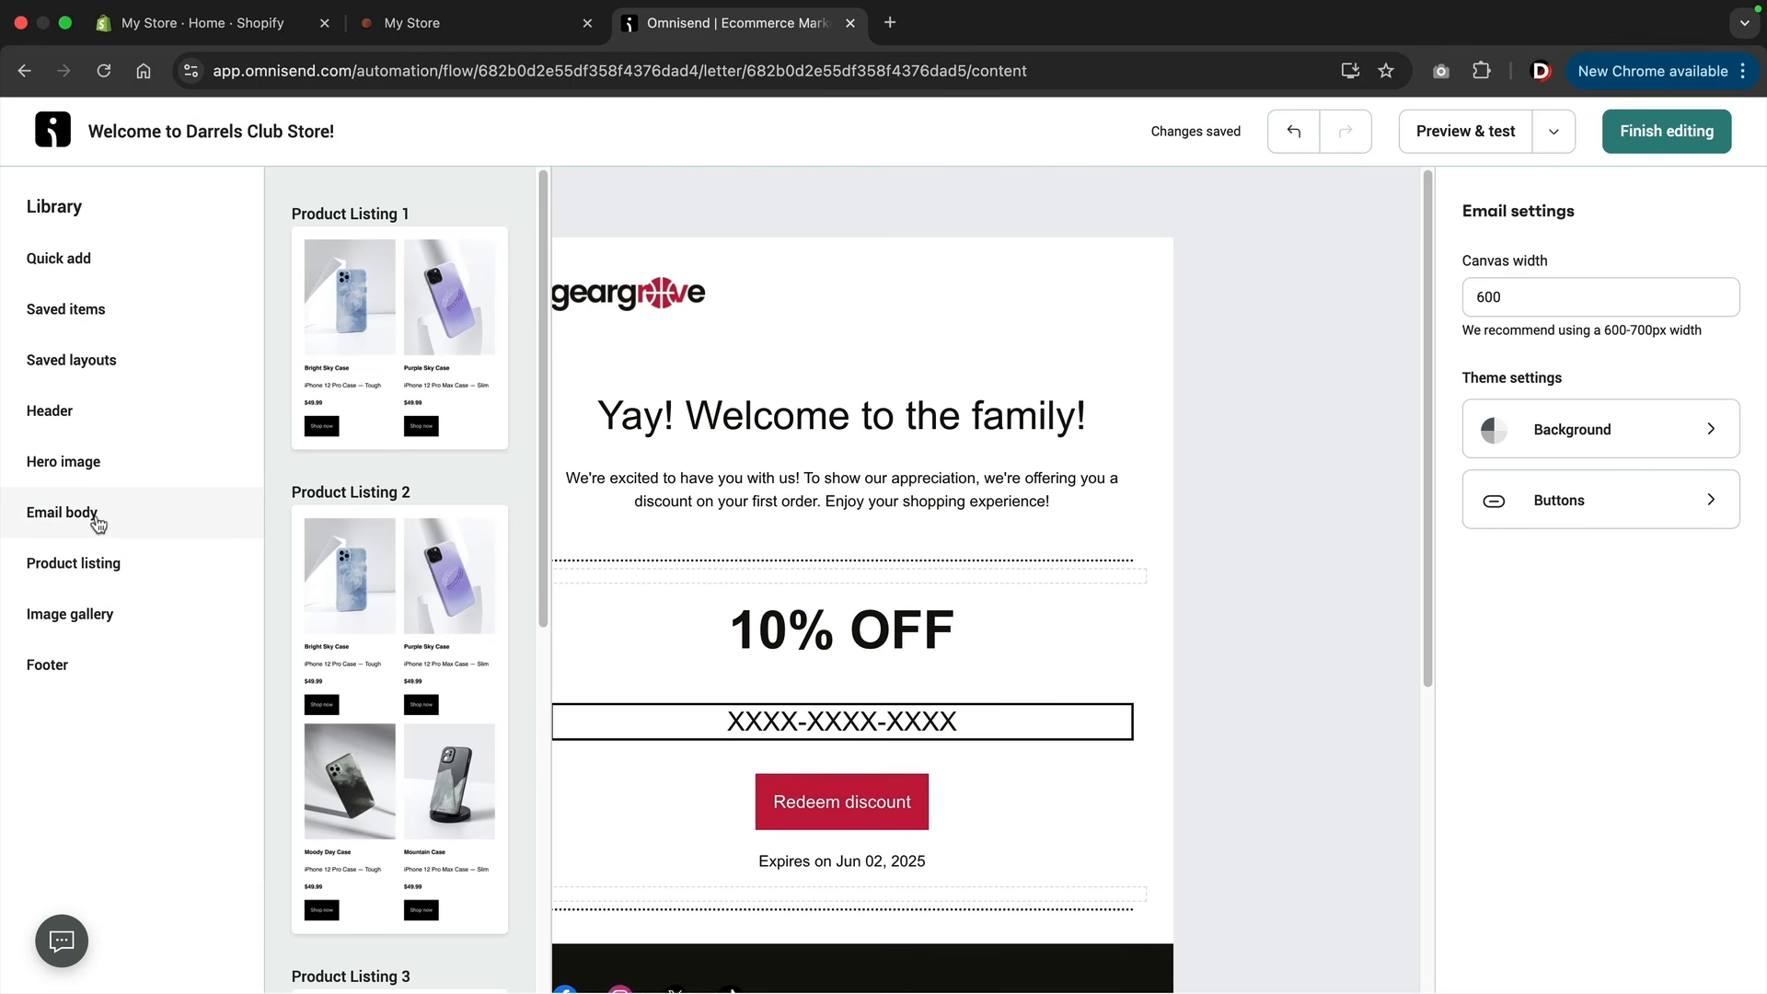
click(98, 521)
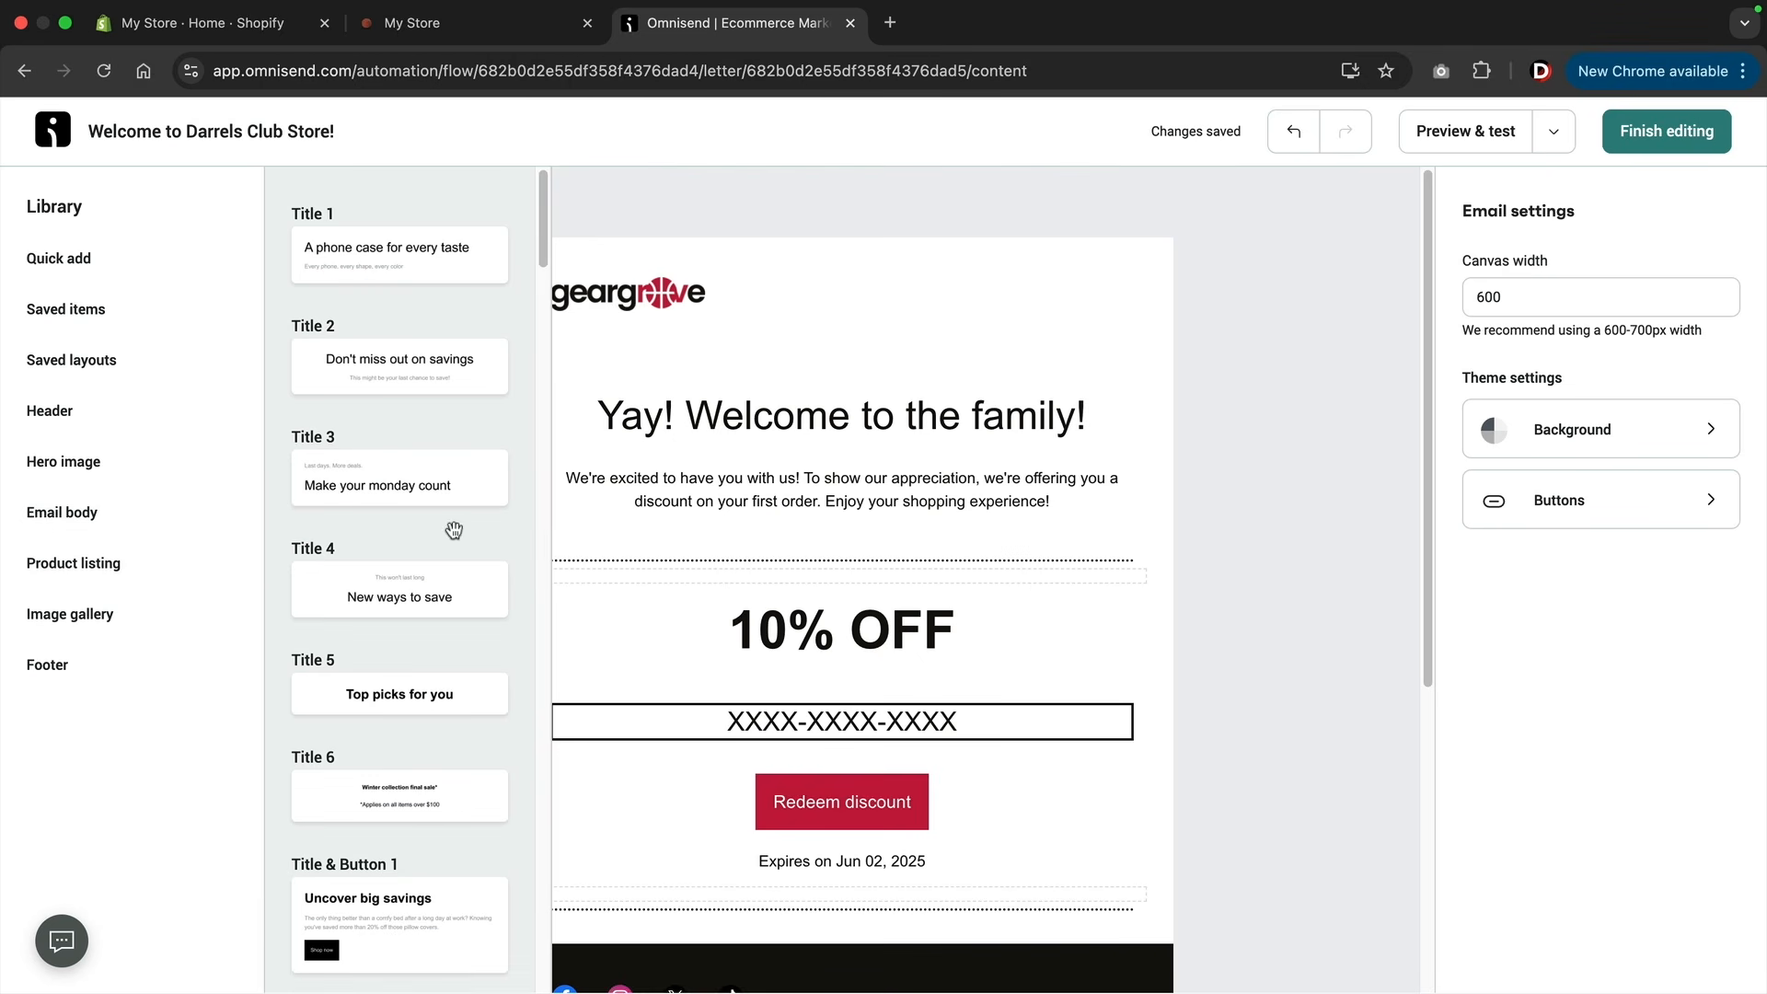
click(770, 474)
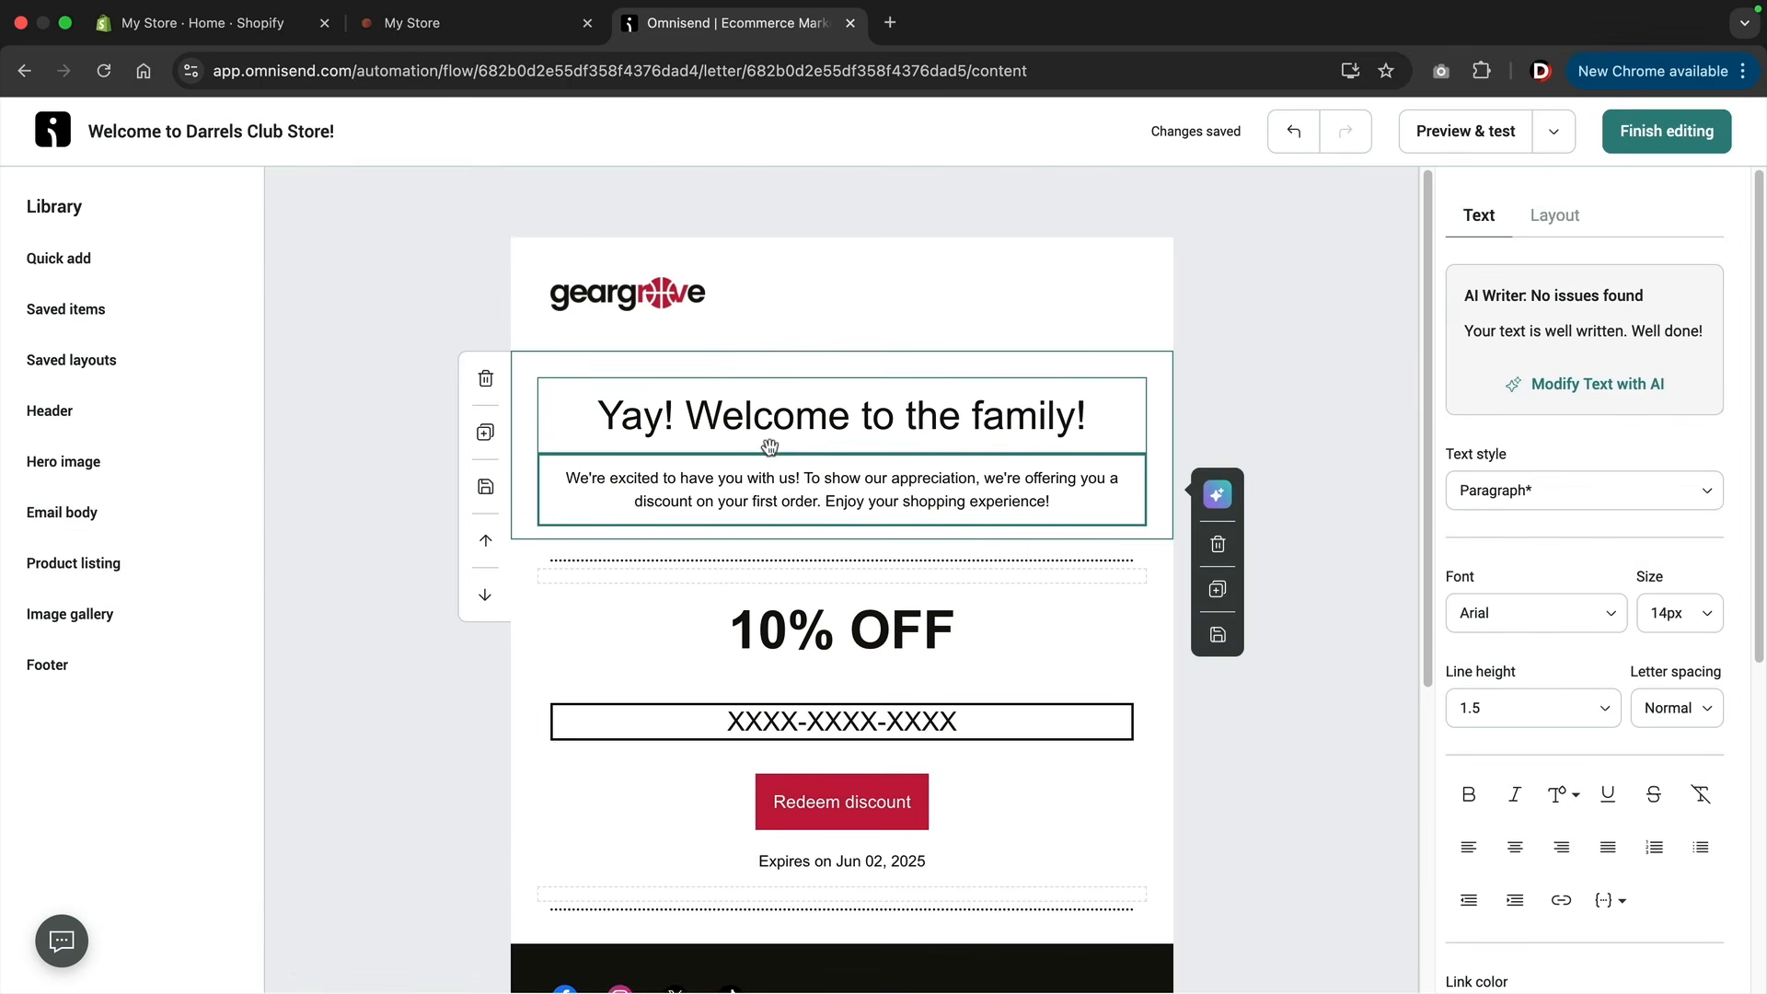
click(189, 261)
click(411, 502)
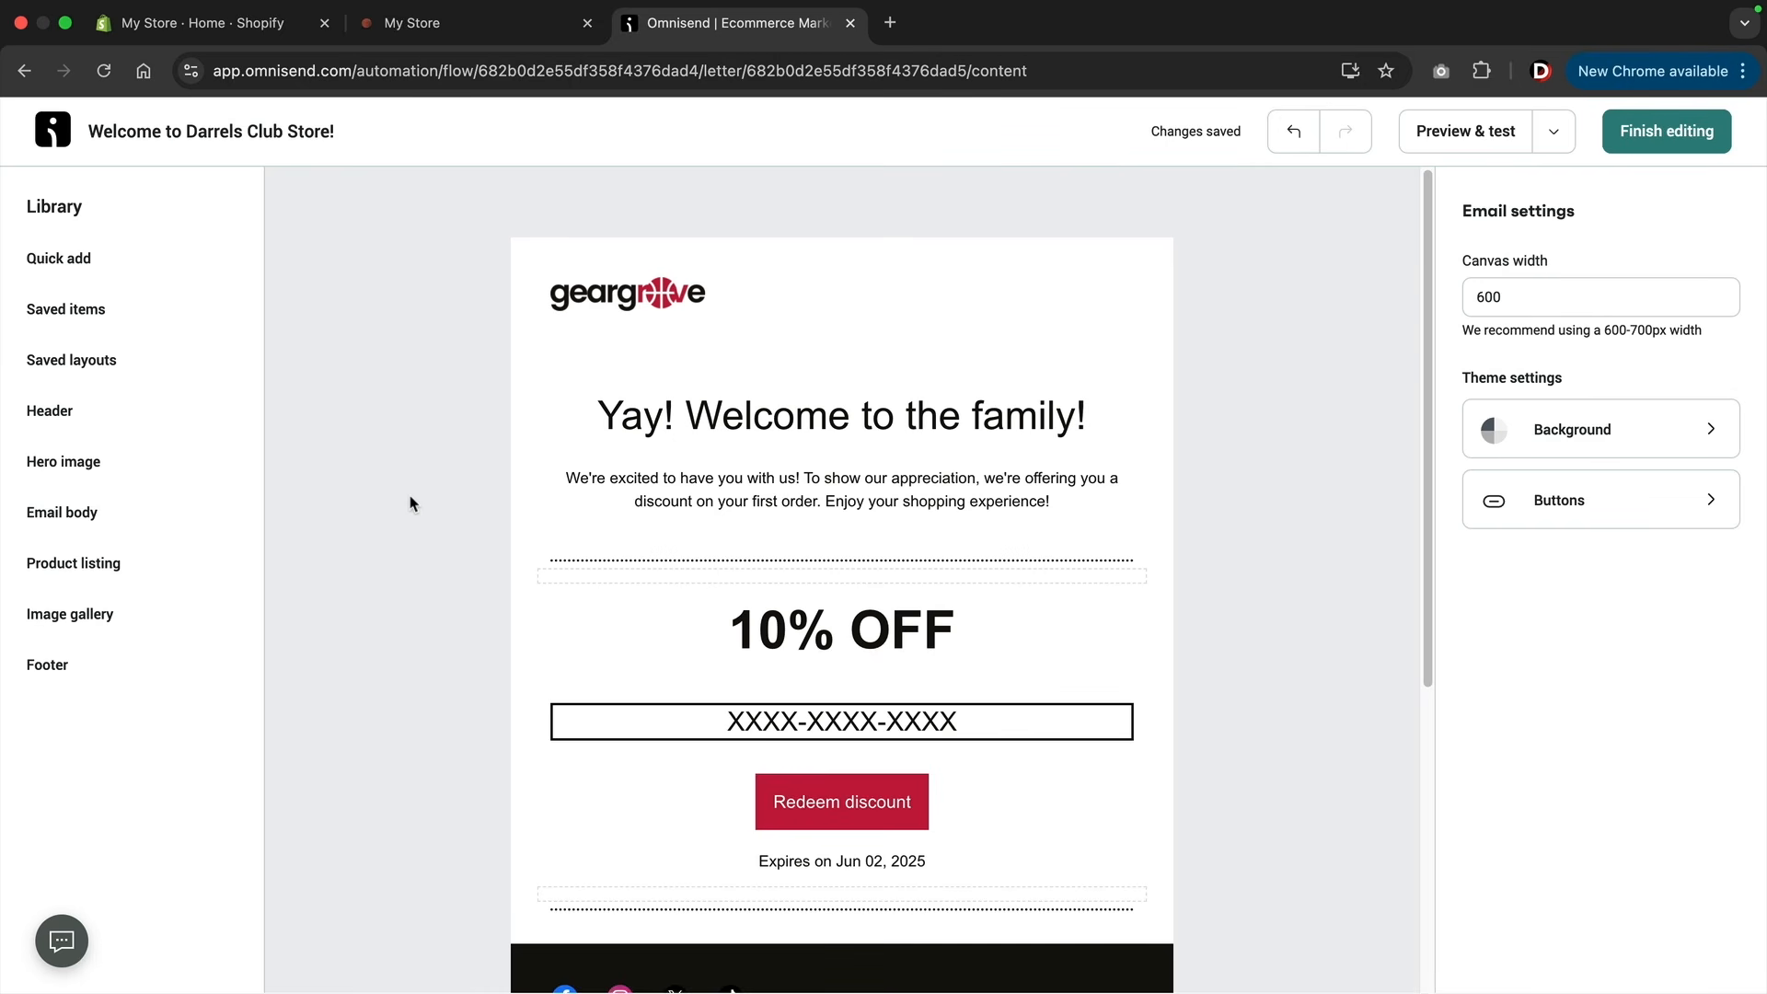
Insert Product Listing 1 below the welcome paragraph and fill it with Boxing Glove and Hockey Gear from the store.
click(86, 564)
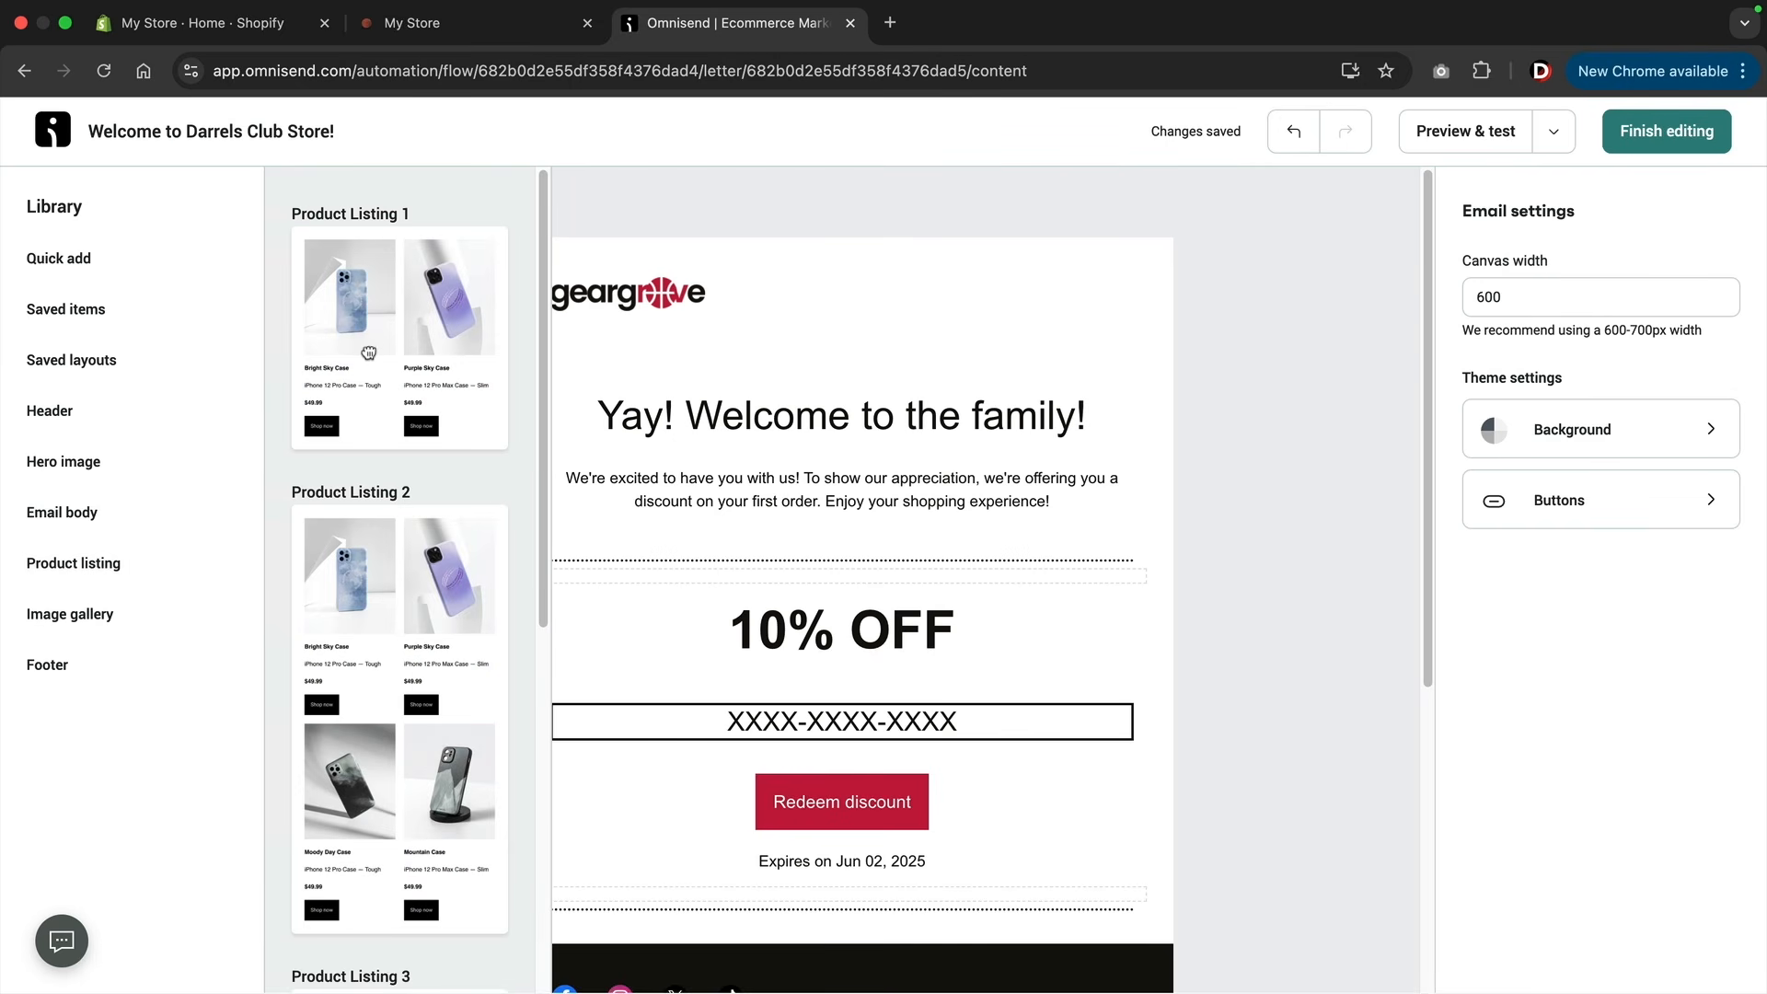
drag(368, 353, 721, 631)
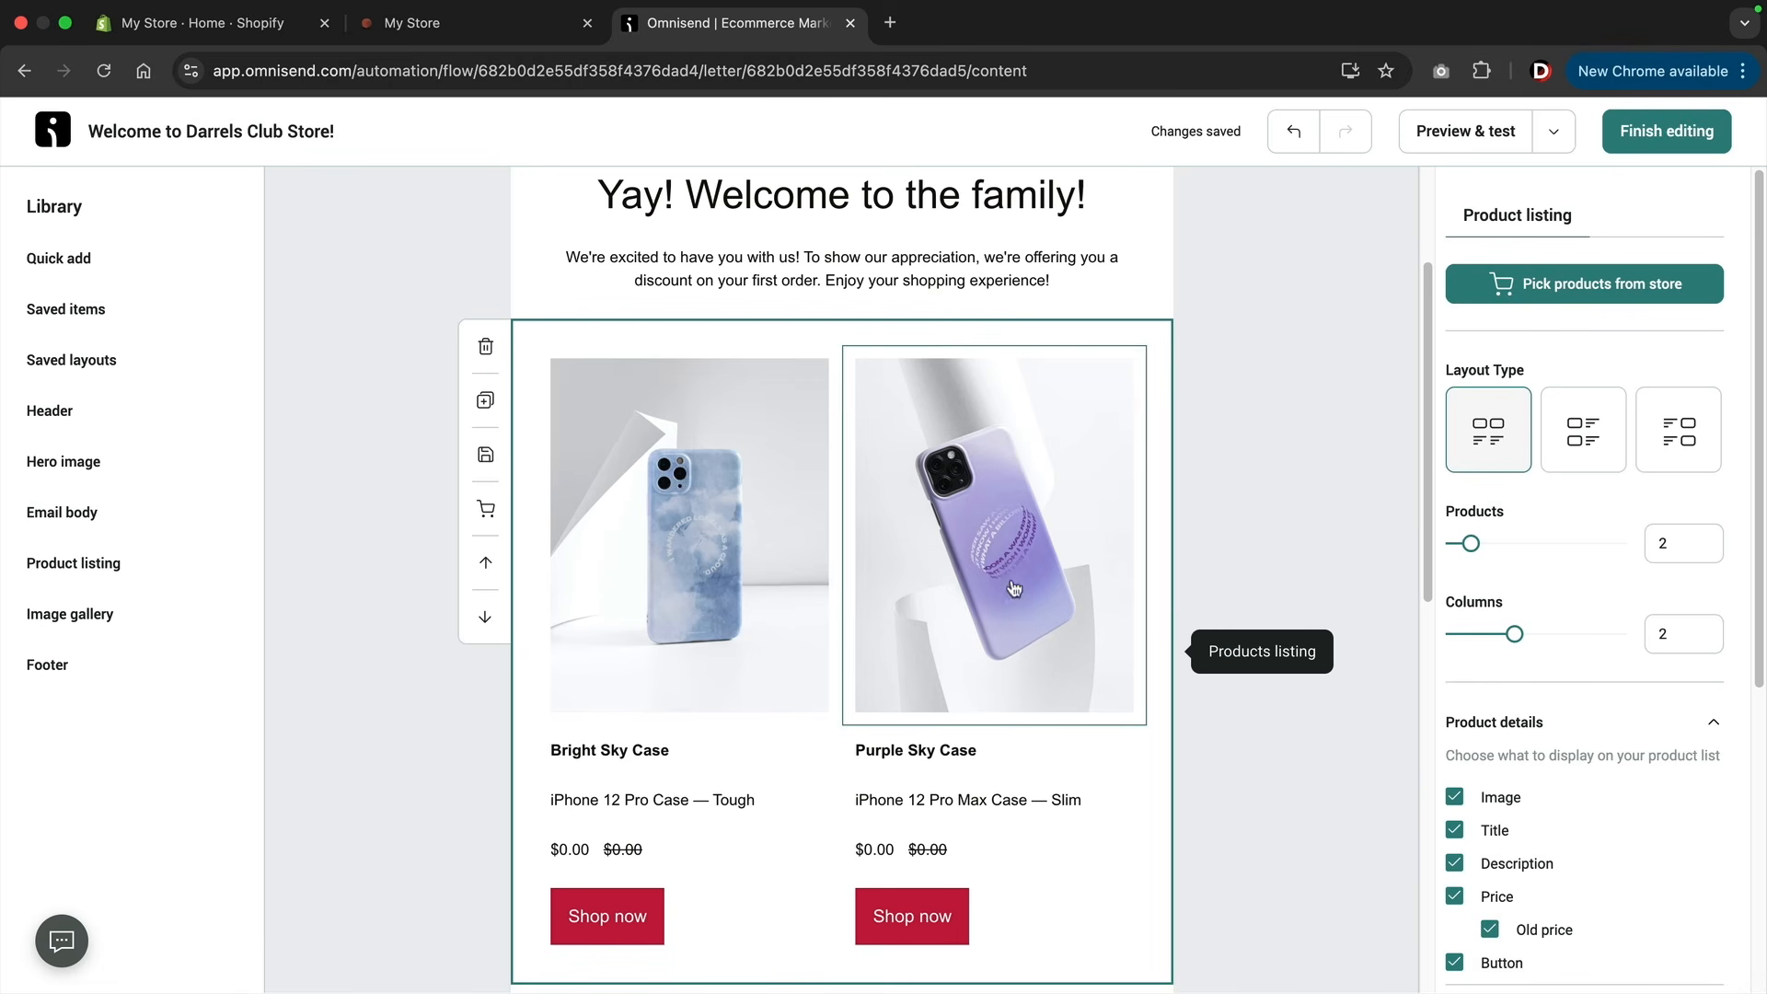
click(1580, 291)
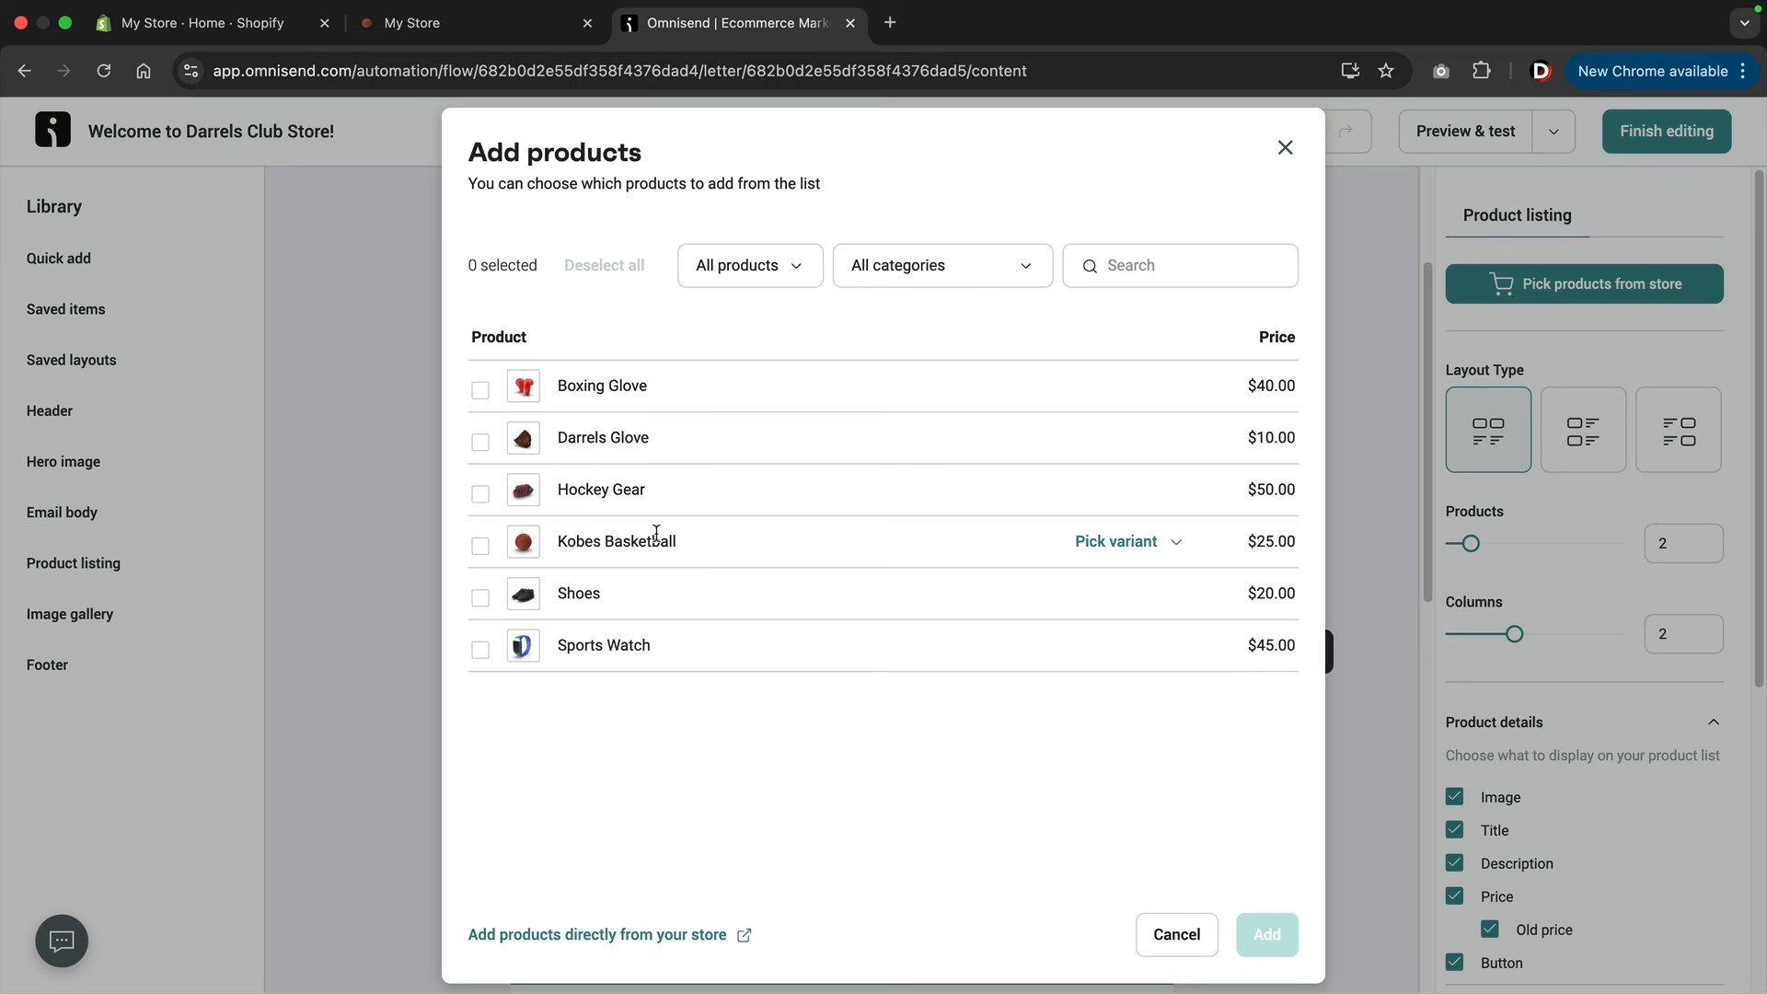
click(479, 390)
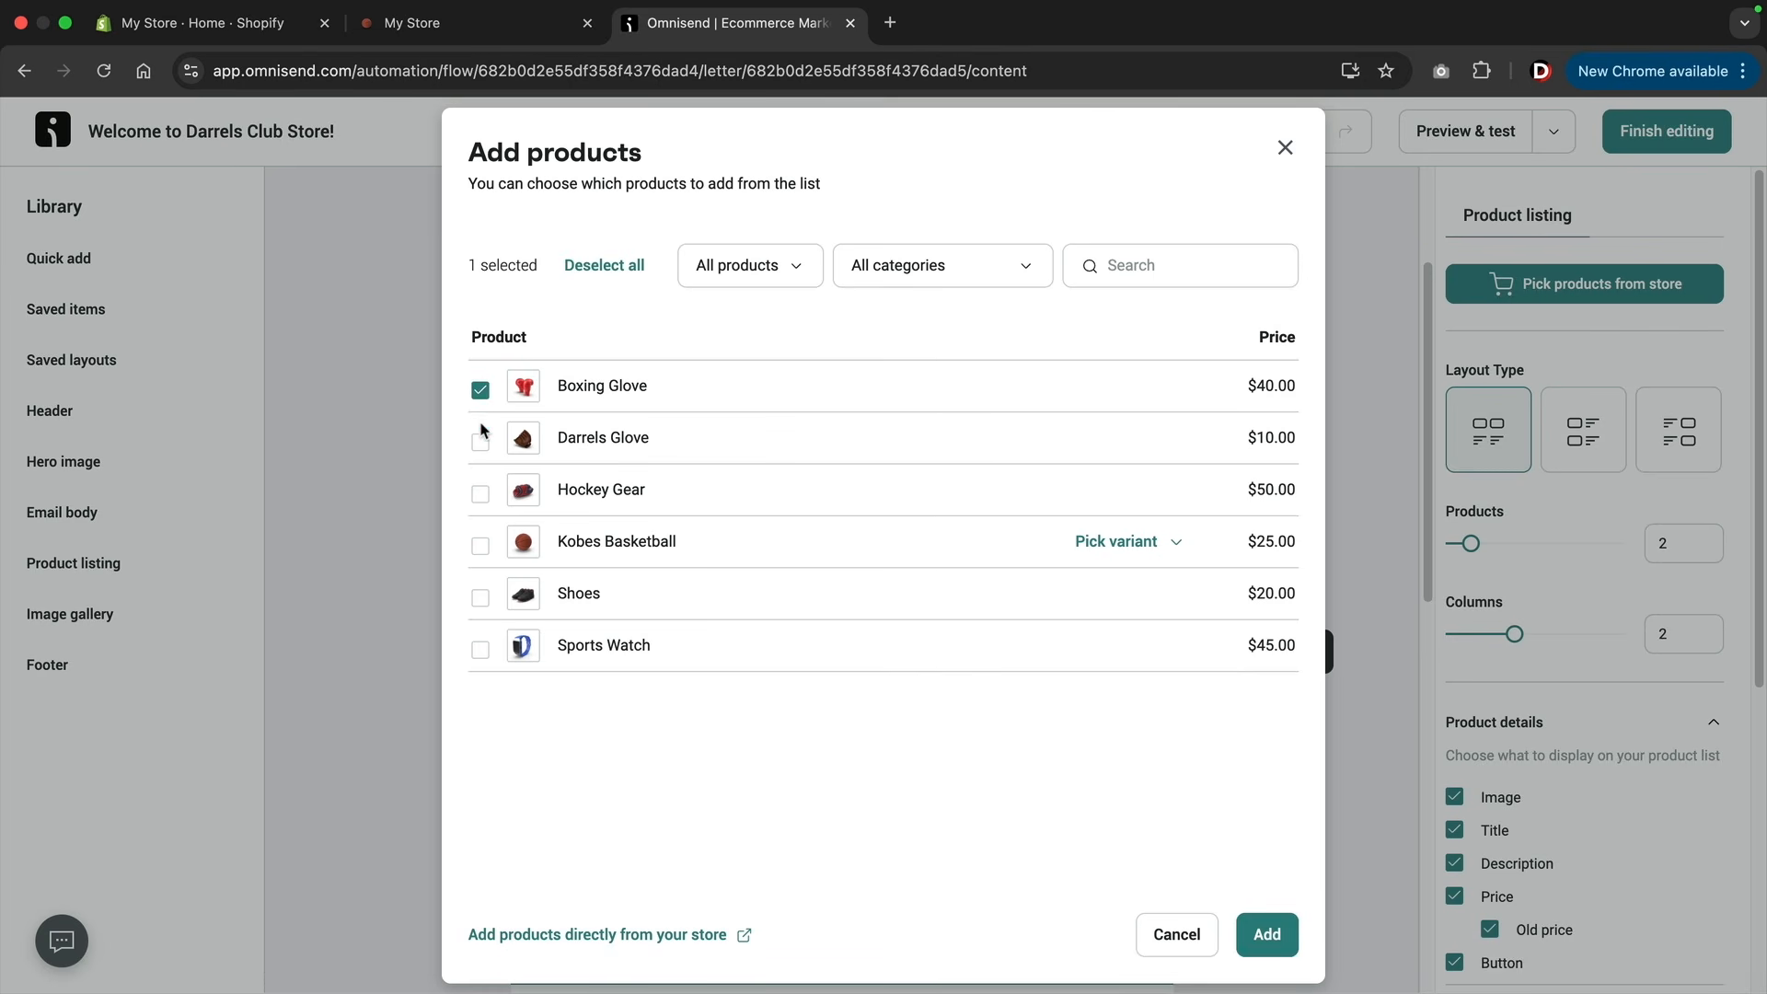
click(480, 494)
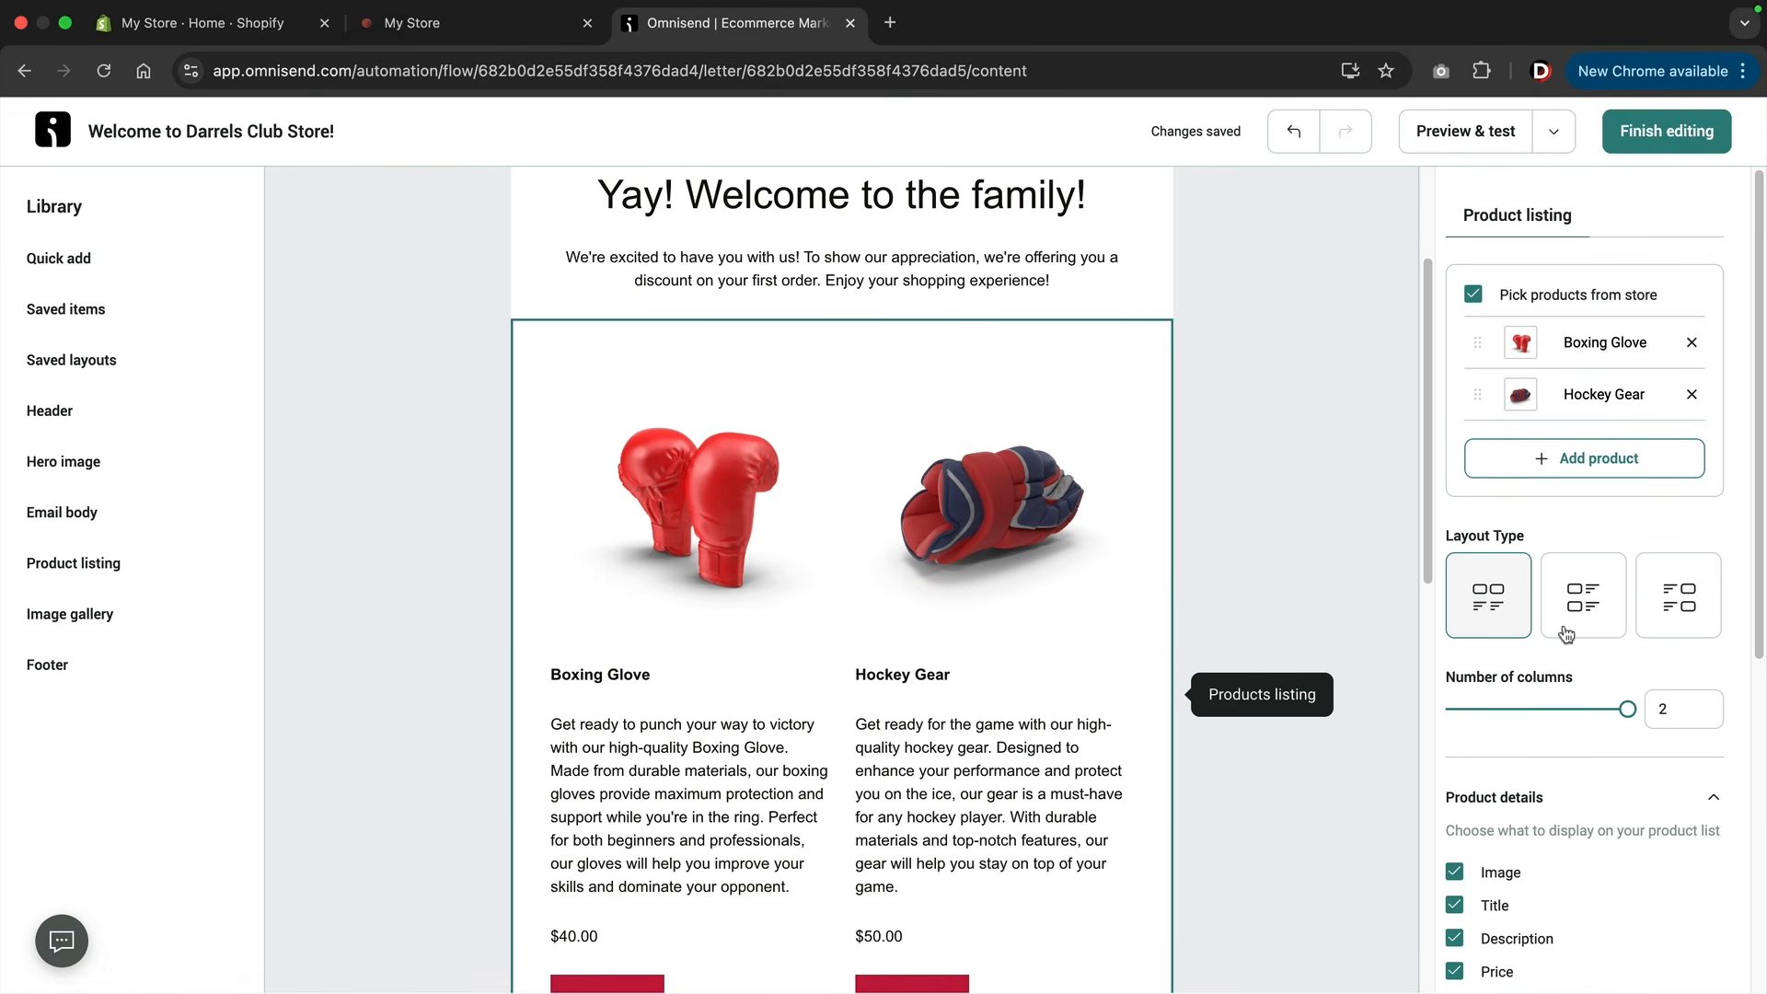
Change the product listing to the layout with images left of the text, hide the product descriptions, and review the email.
click(1581, 603)
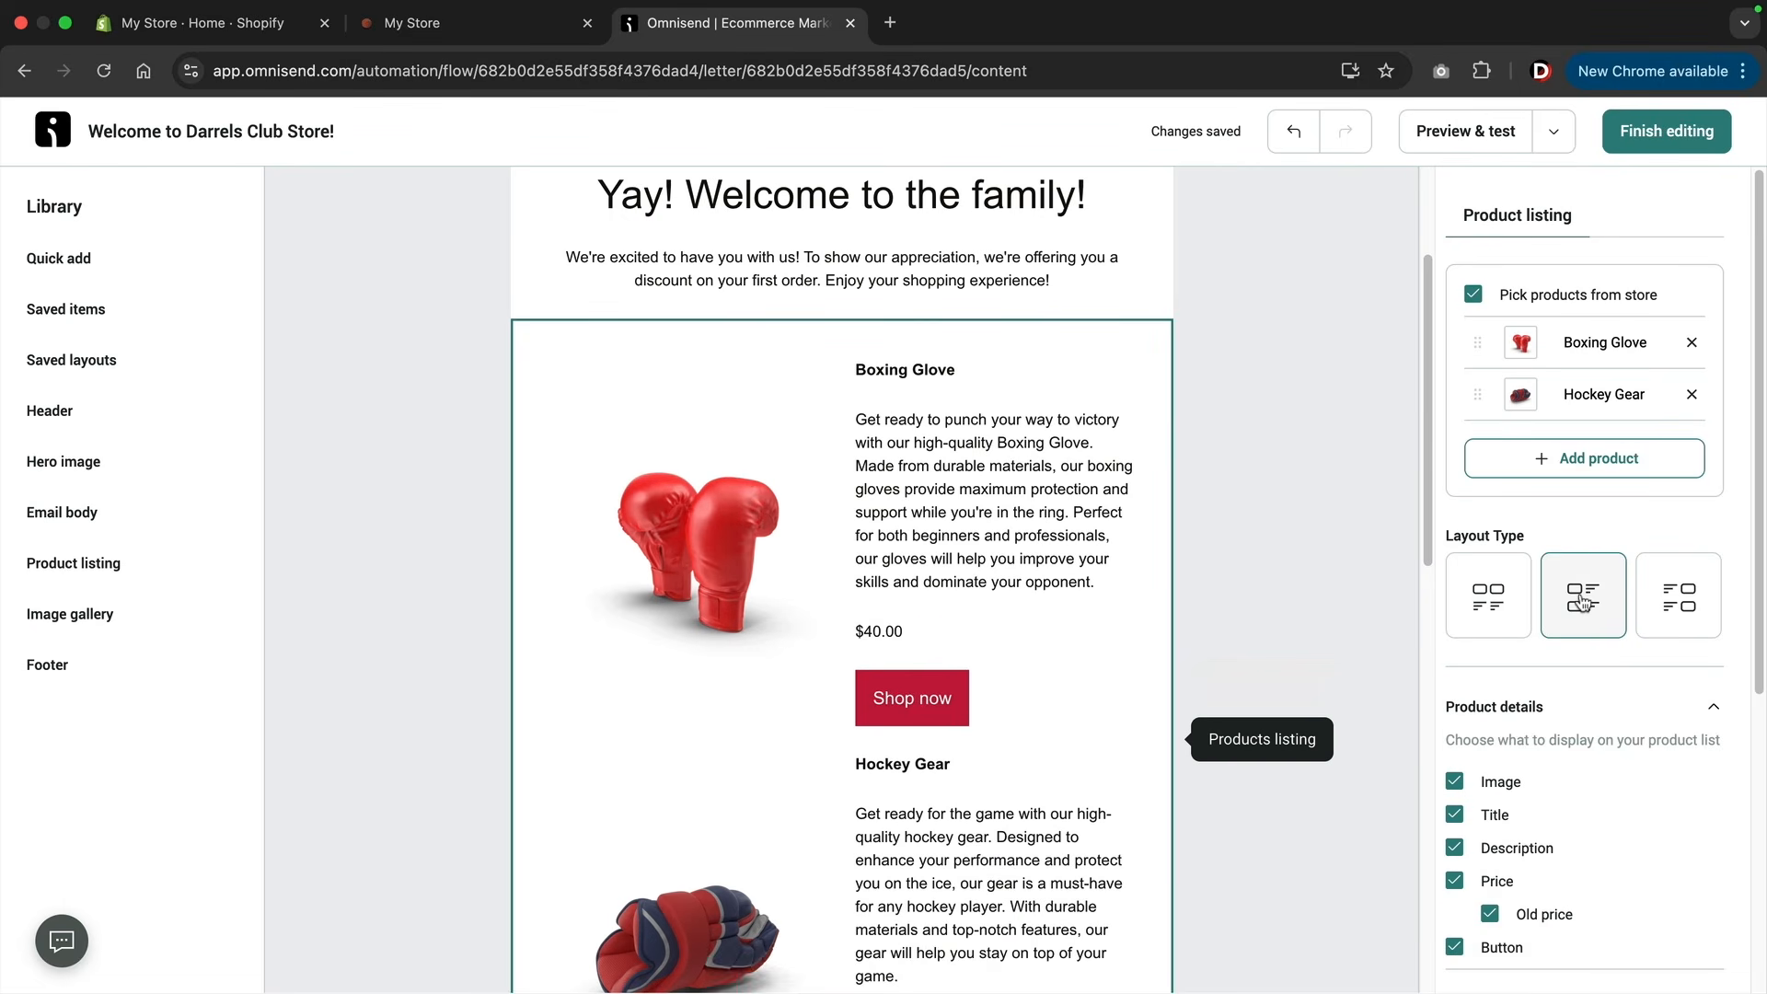
scroll(1581, 603, down, 2)
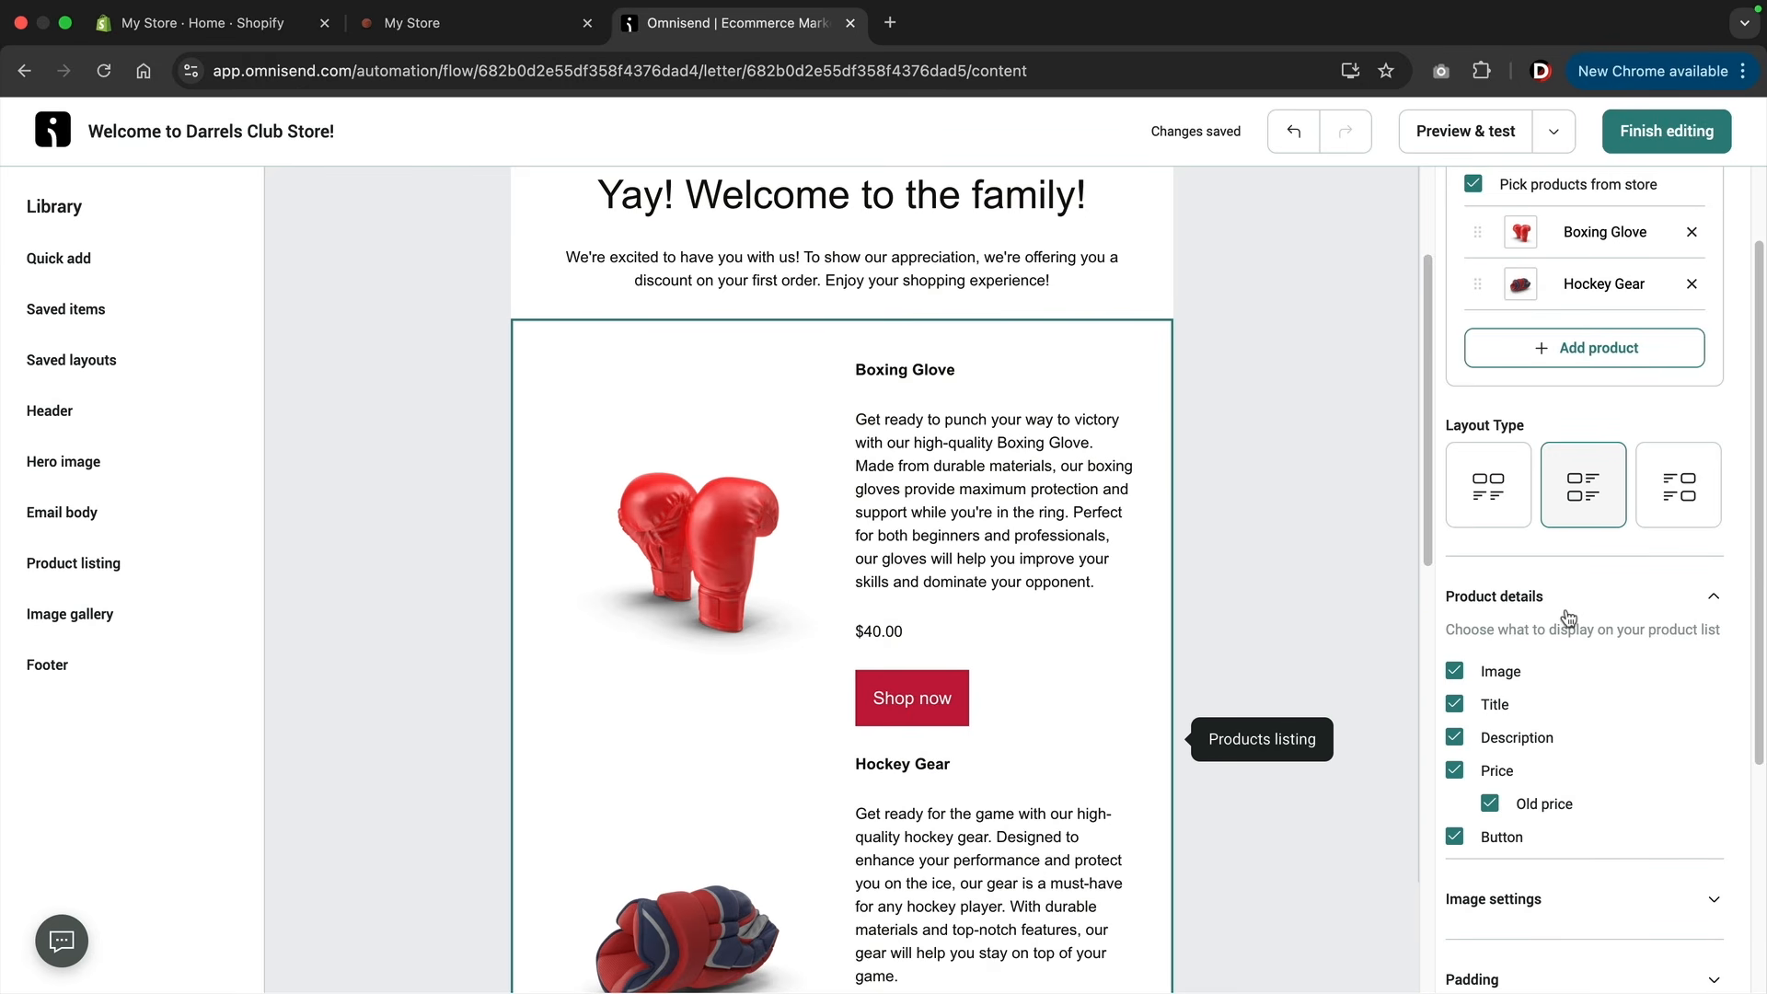
click(1456, 738)
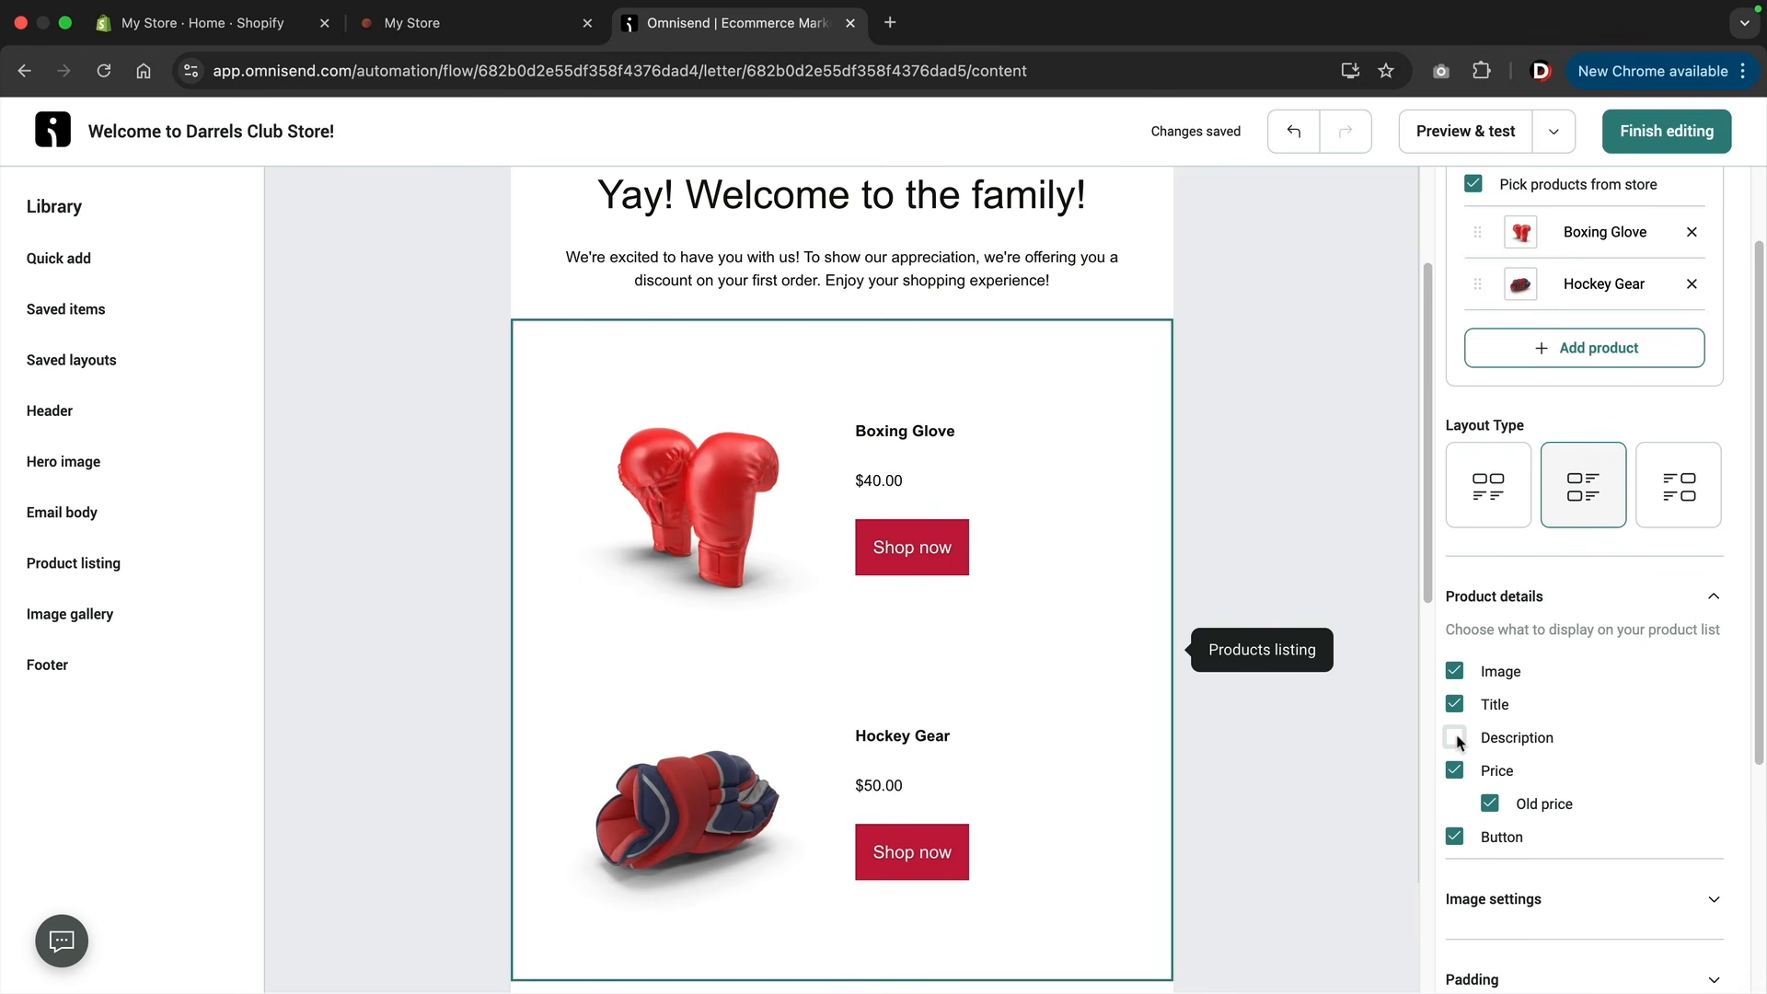
scroll(1473, 741, down, 2)
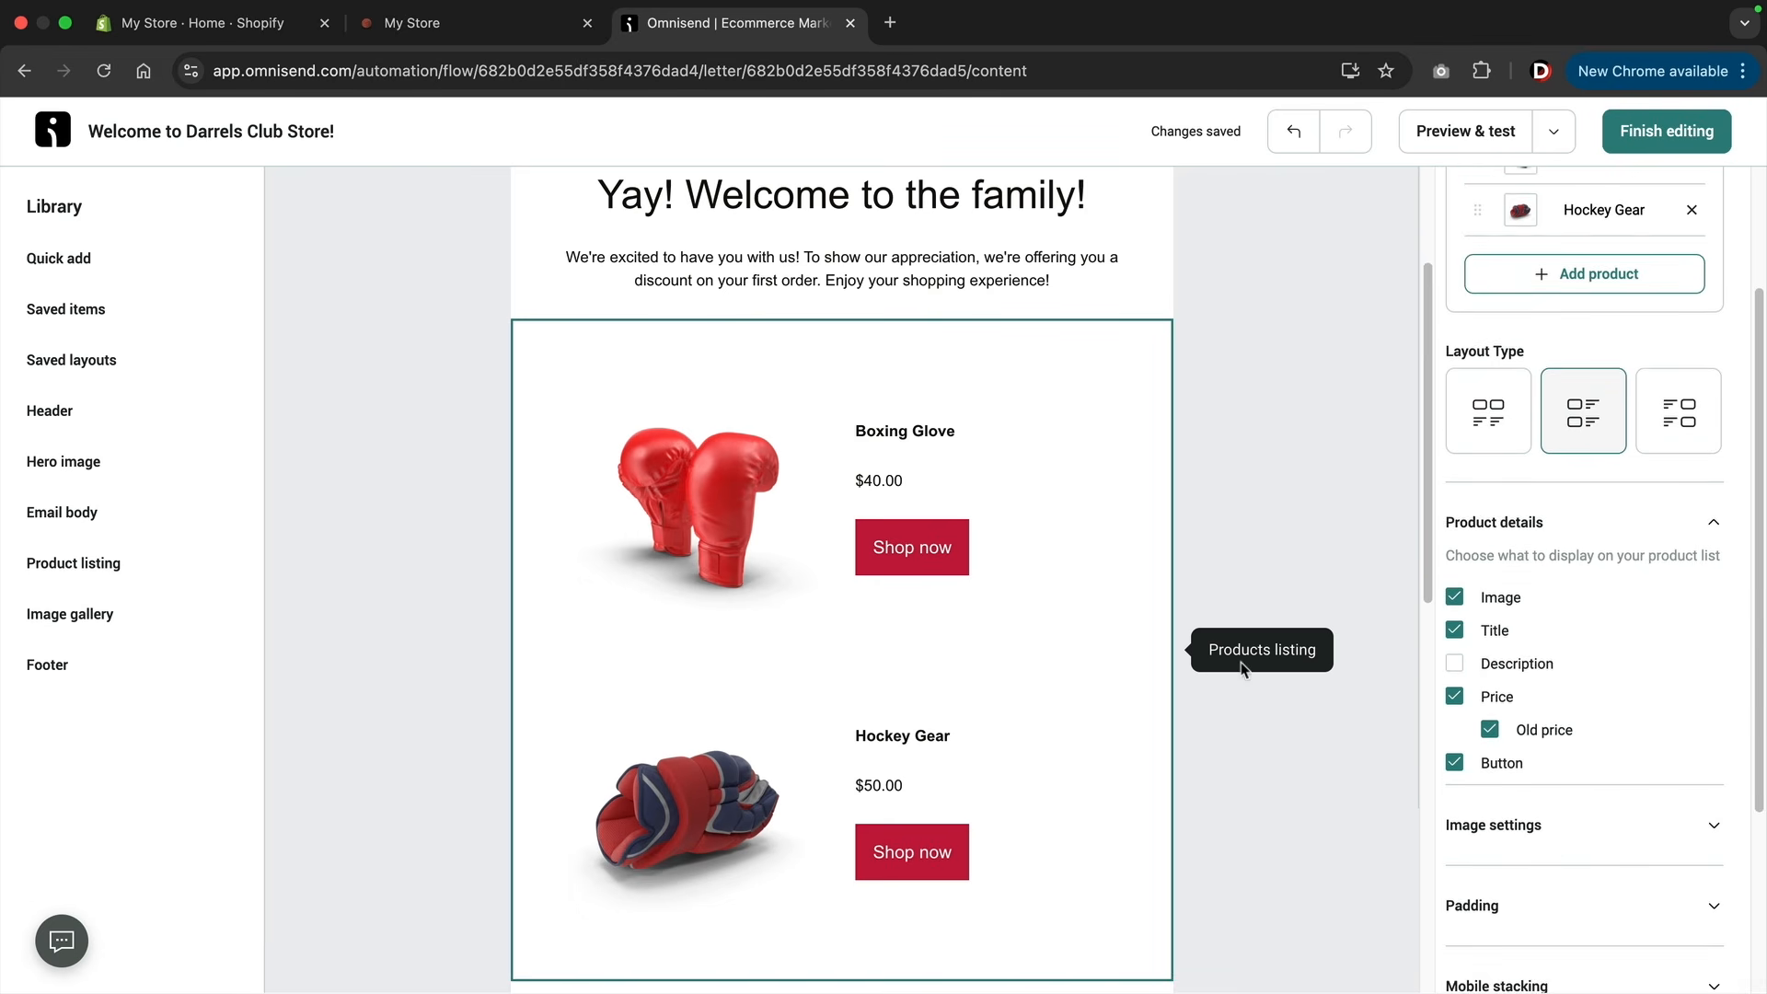
scroll(1021, 603, down, 3)
scroll(1027, 605, up, 5)
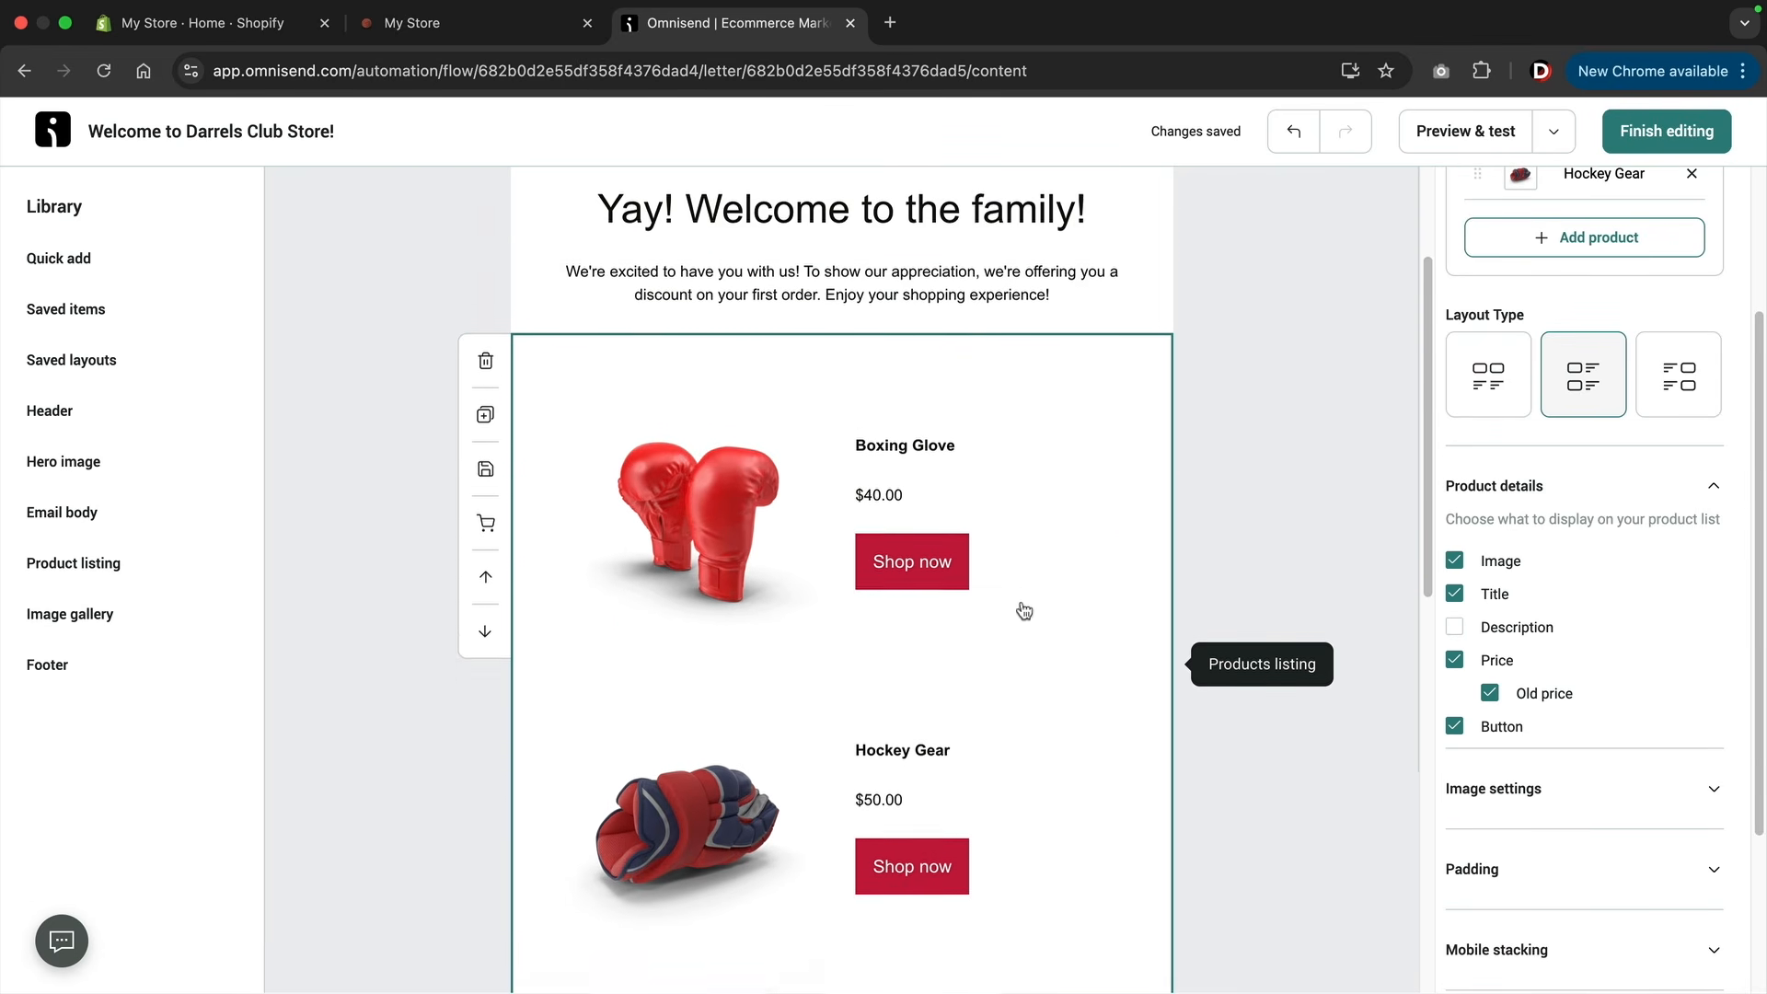
scroll(1022, 612, down, 2)
scroll(1024, 612, down, 1)
scroll(1024, 612, up, 2)
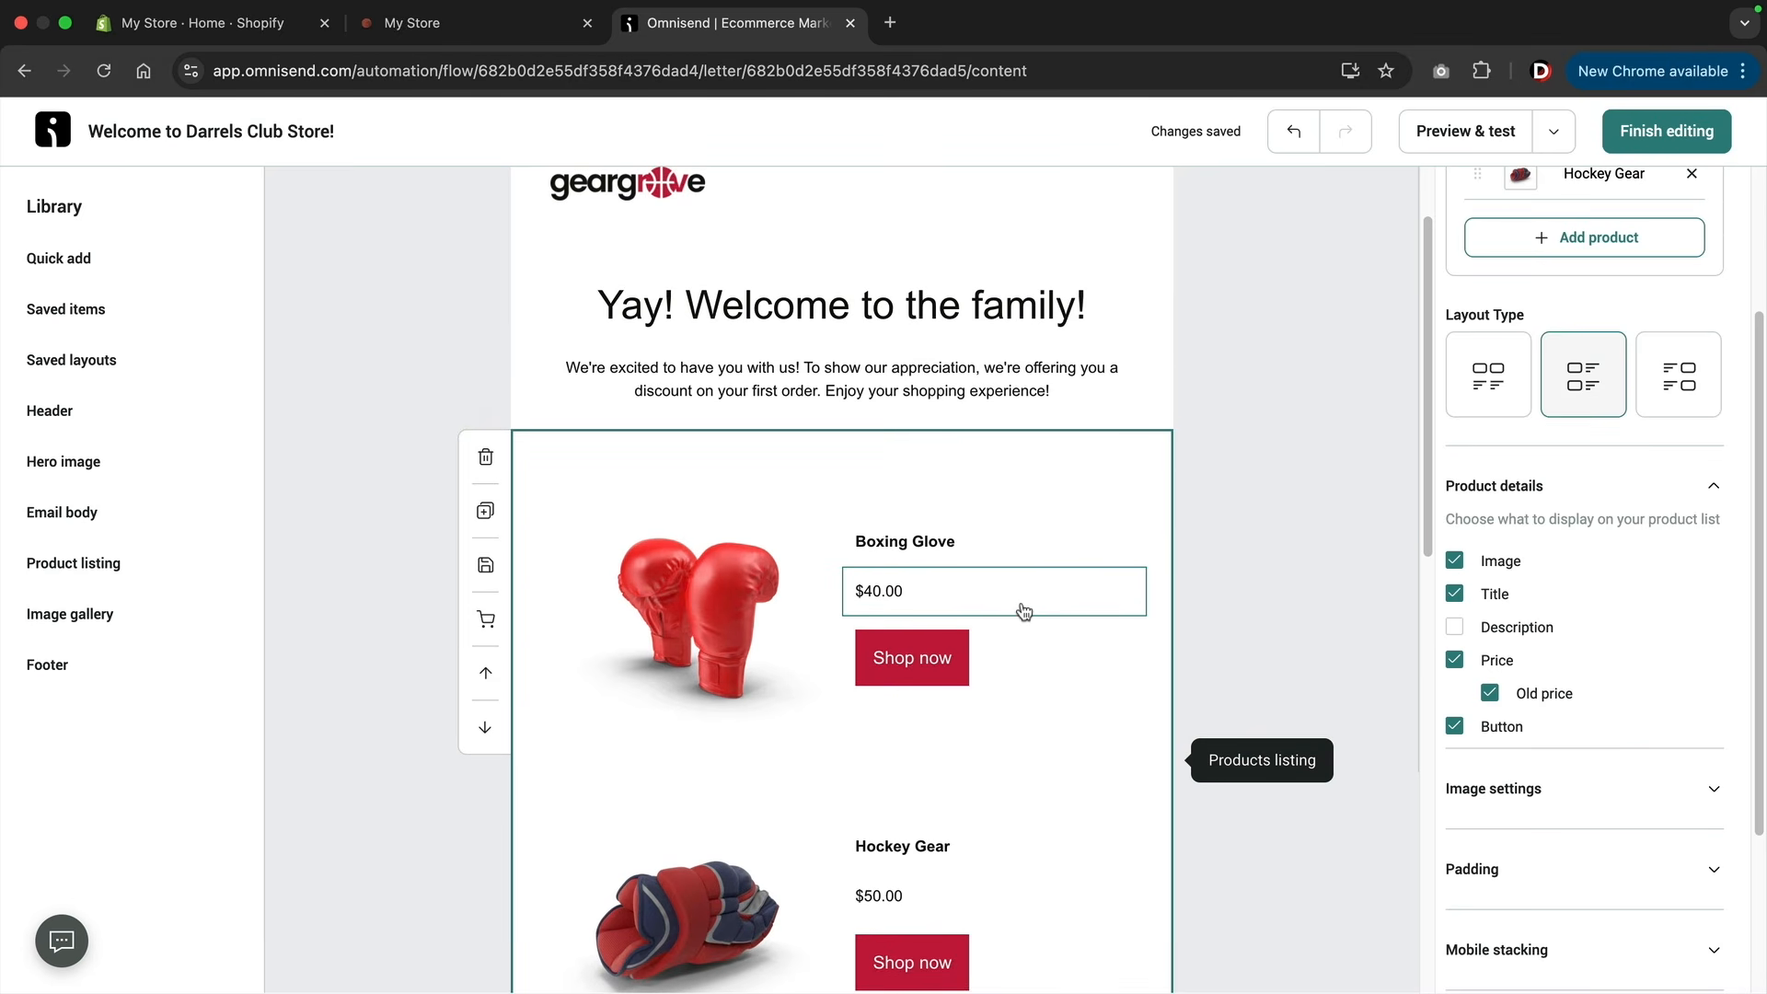
Try the image-right and stacked layout types on the product listing, and switch back to images left of the text.
click(1675, 380)
click(1493, 385)
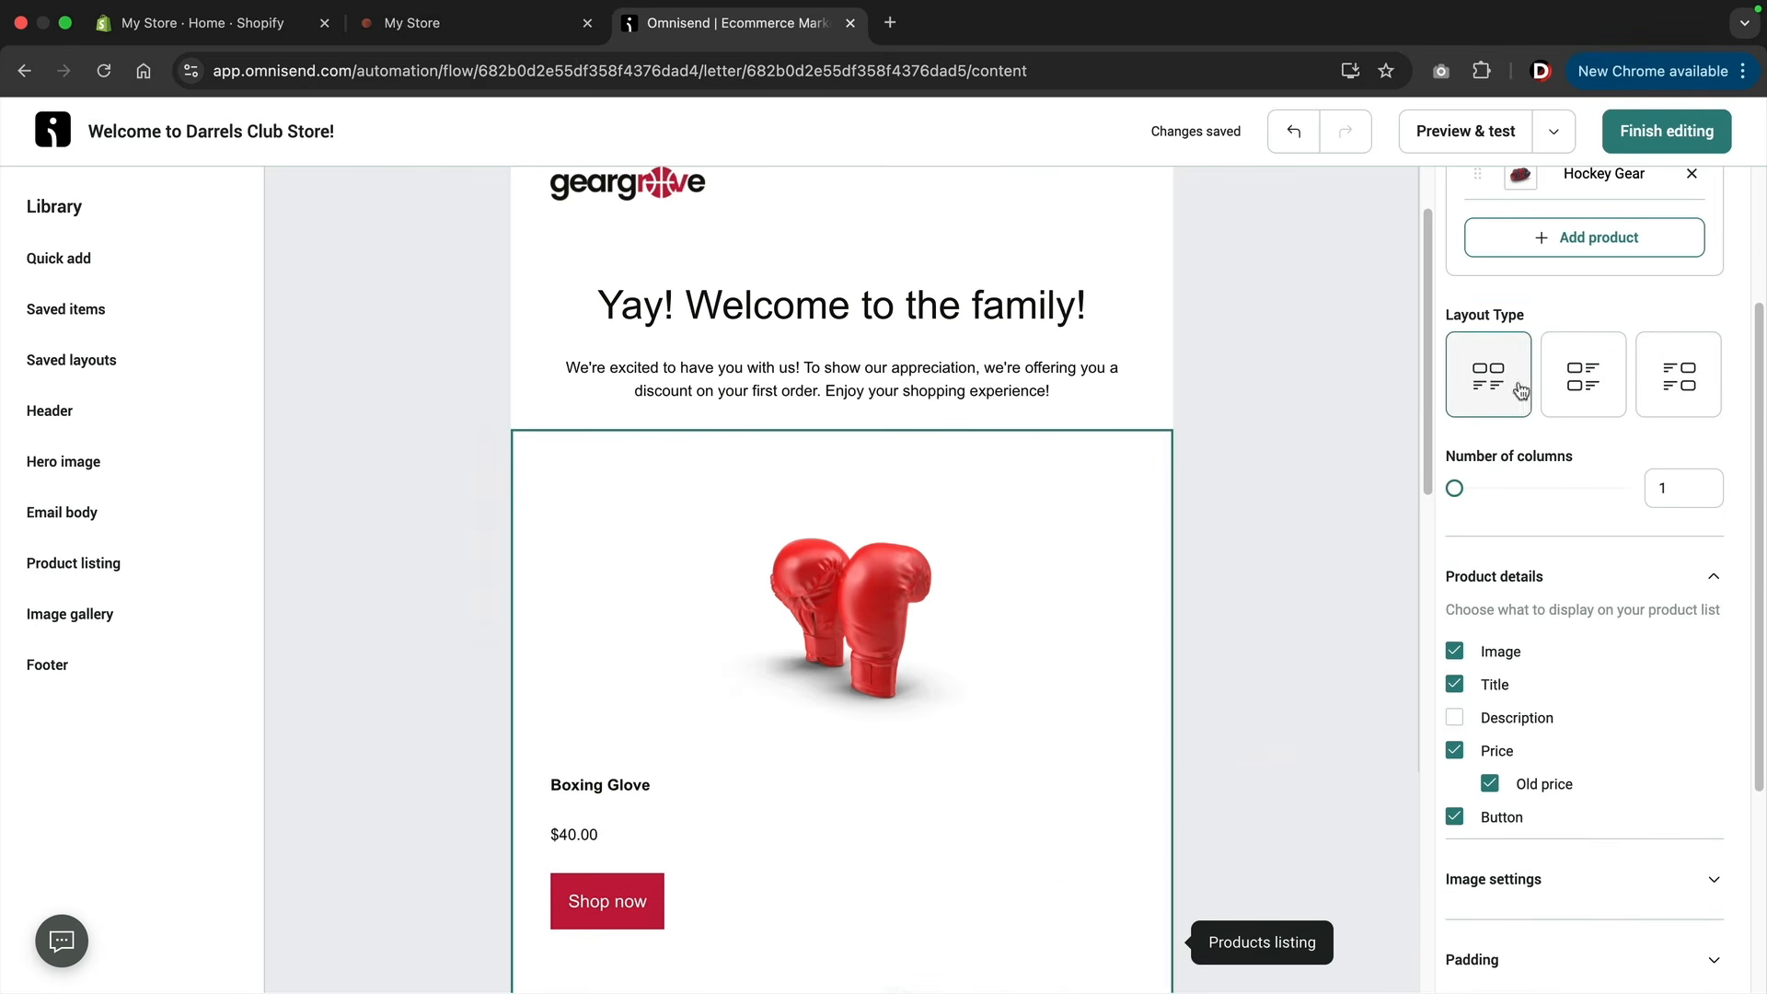
click(1585, 391)
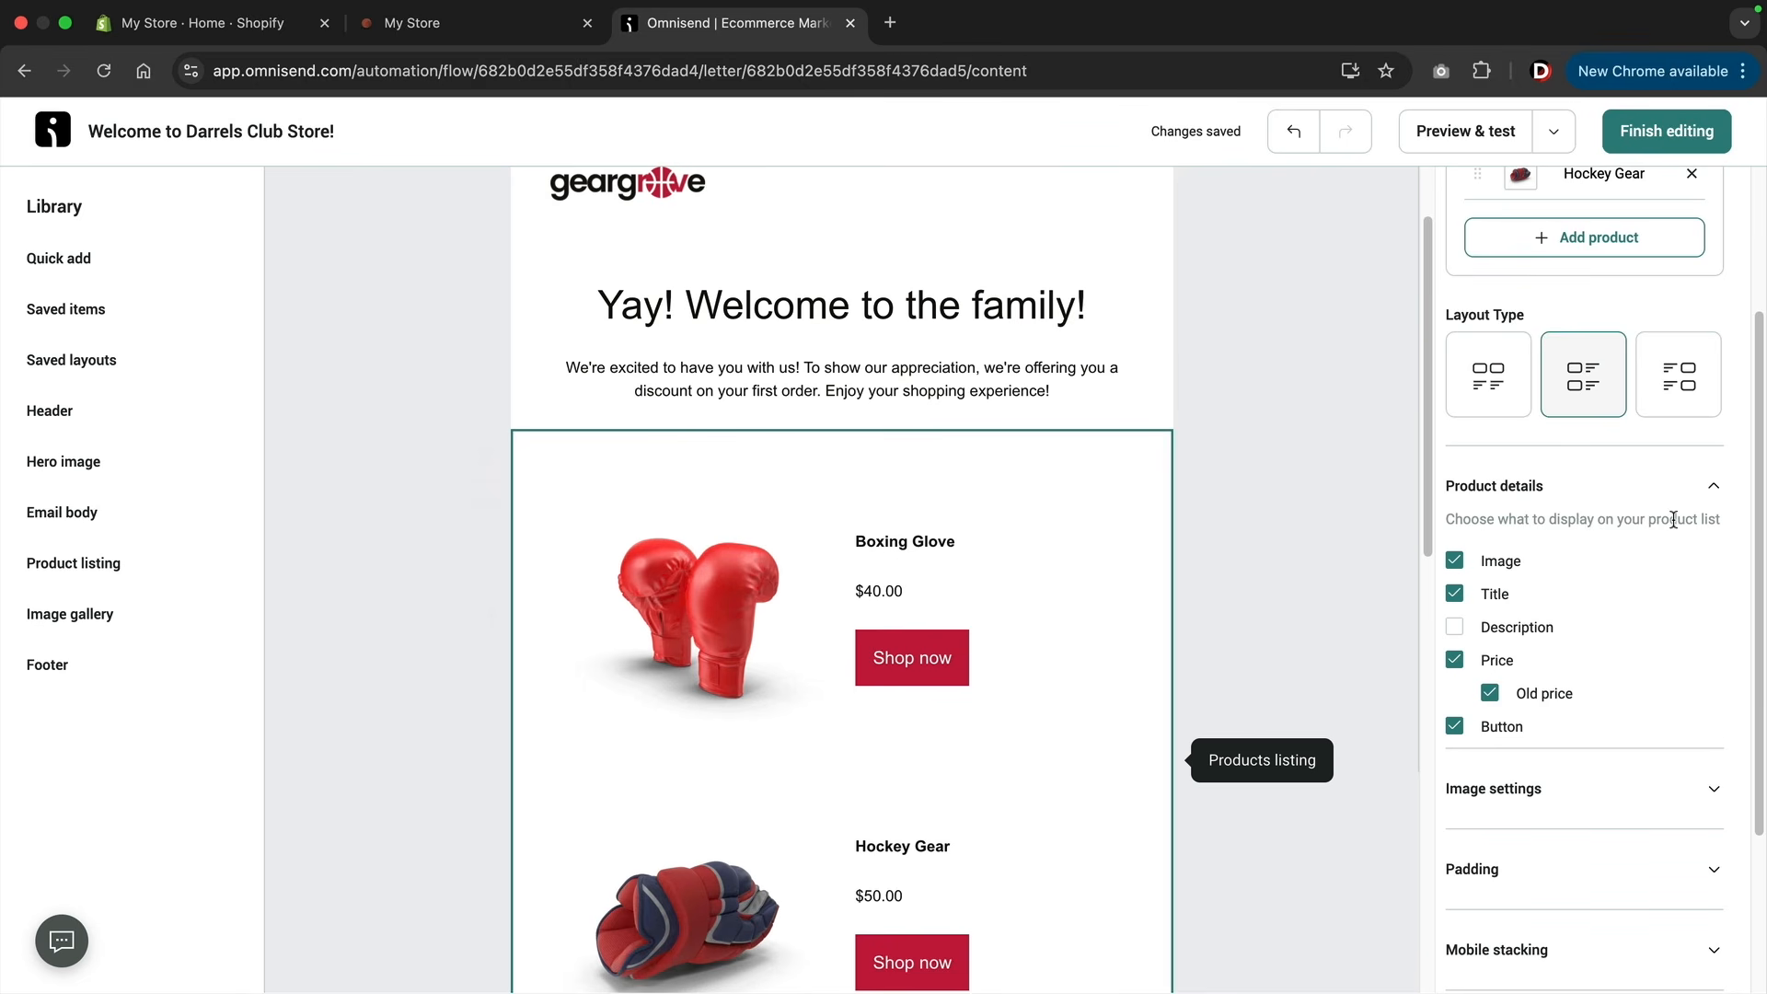
Look over the product listing's product details and image settings, and review the email from the products down to the discount block.
click(1713, 489)
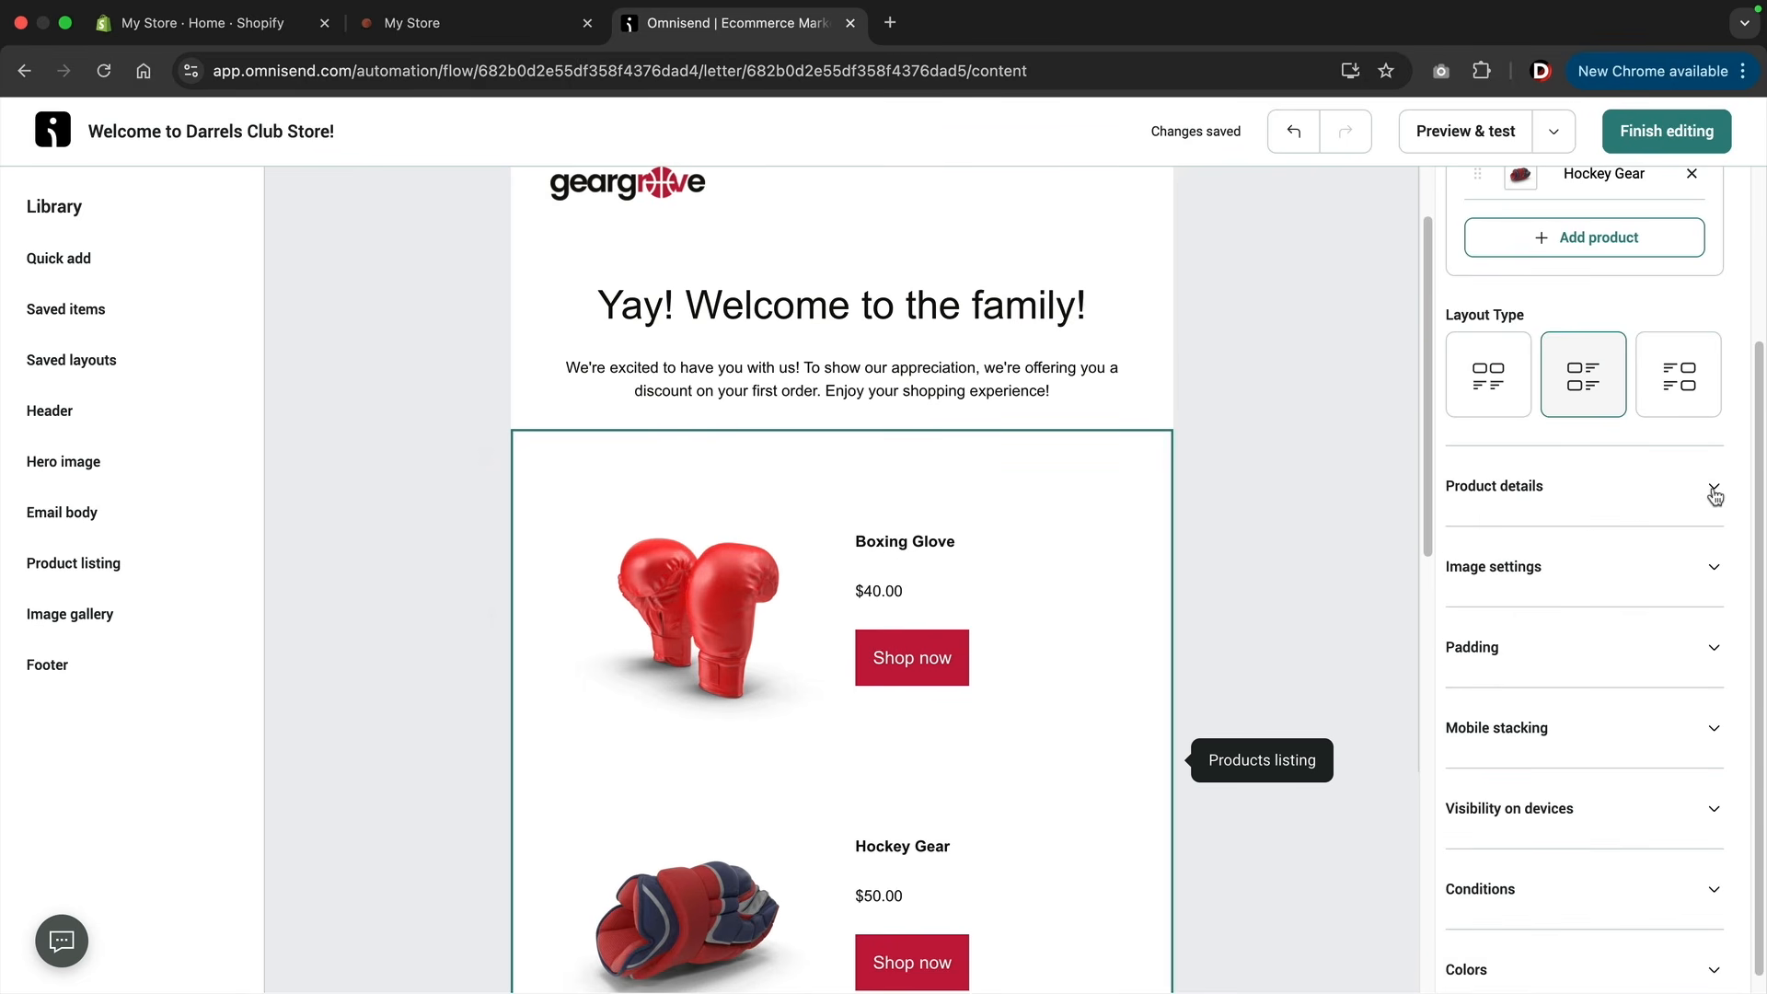
click(1718, 567)
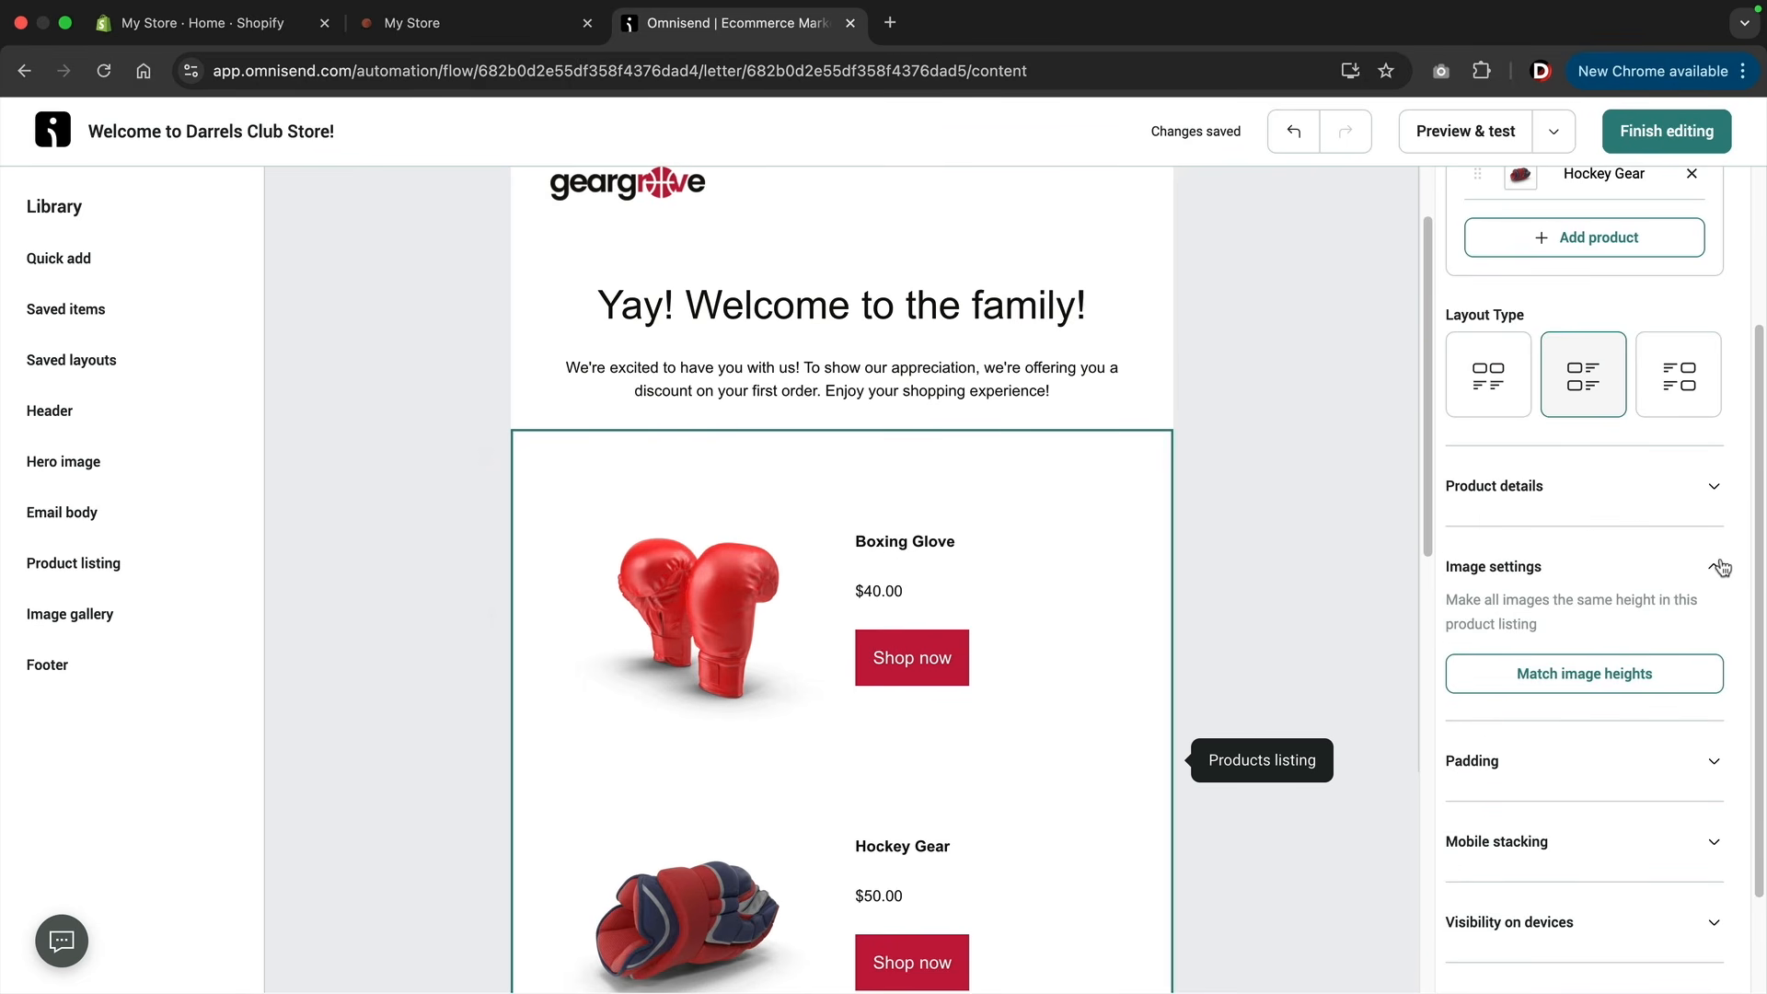
click(1717, 567)
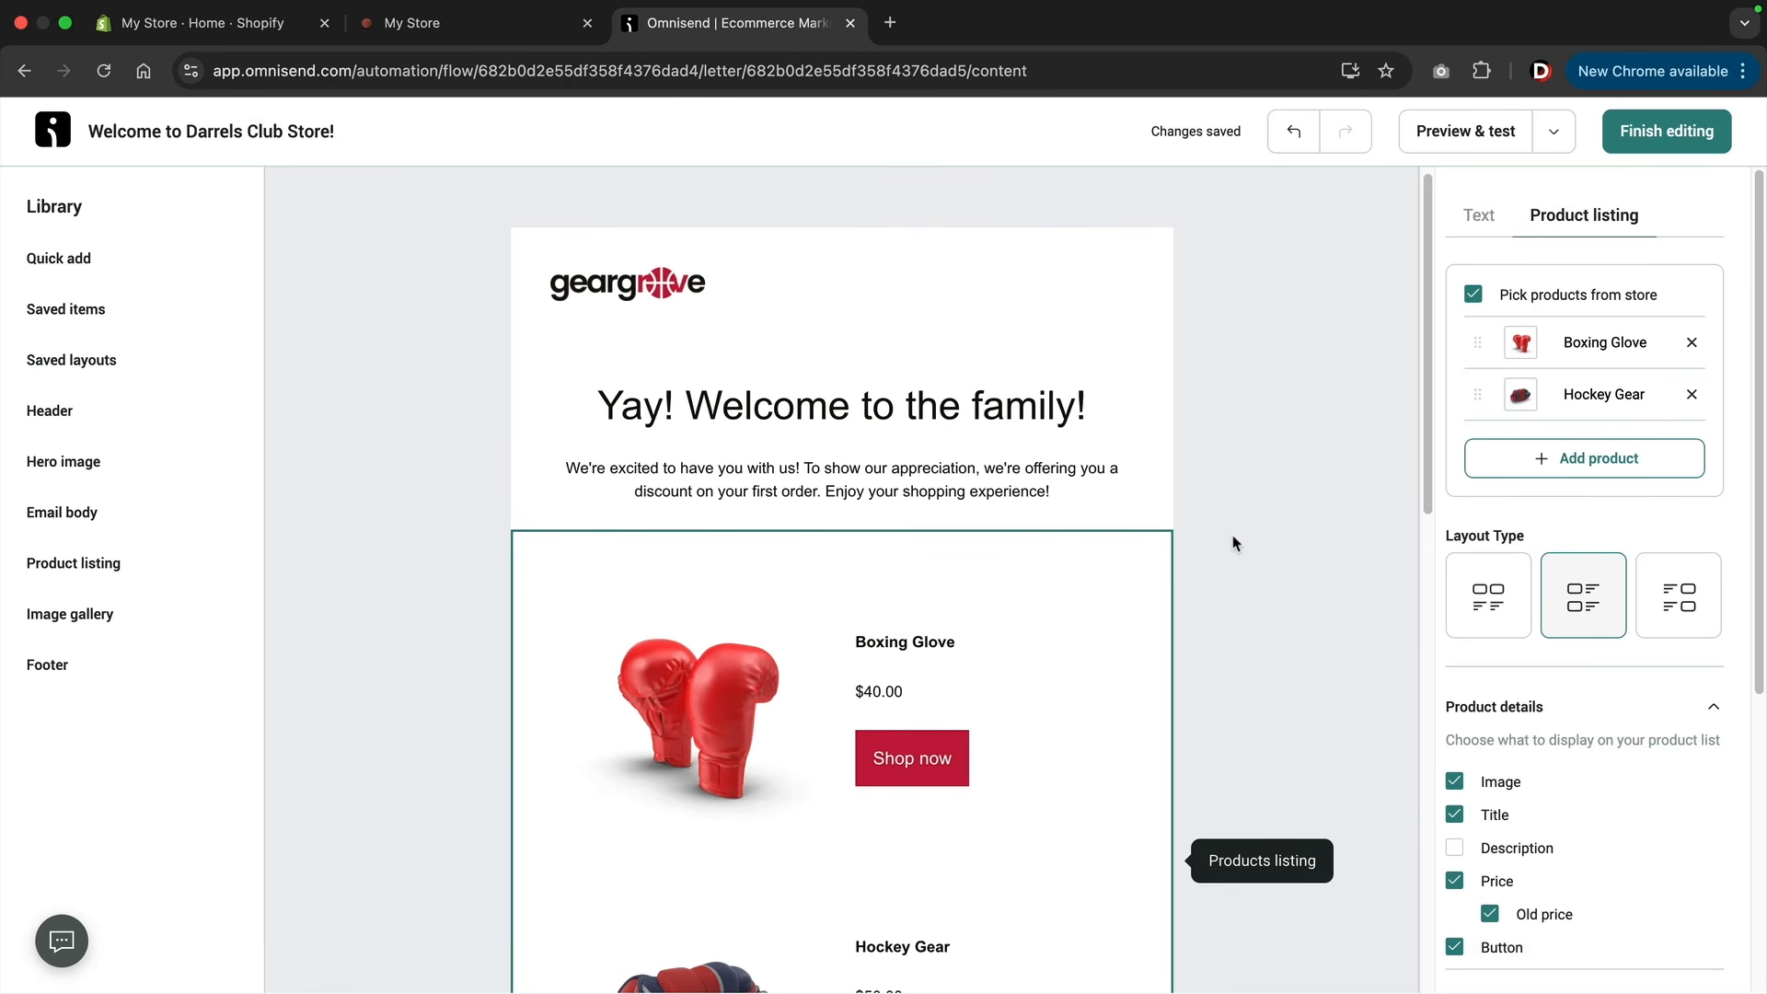
scroll(1229, 550, down, 10)
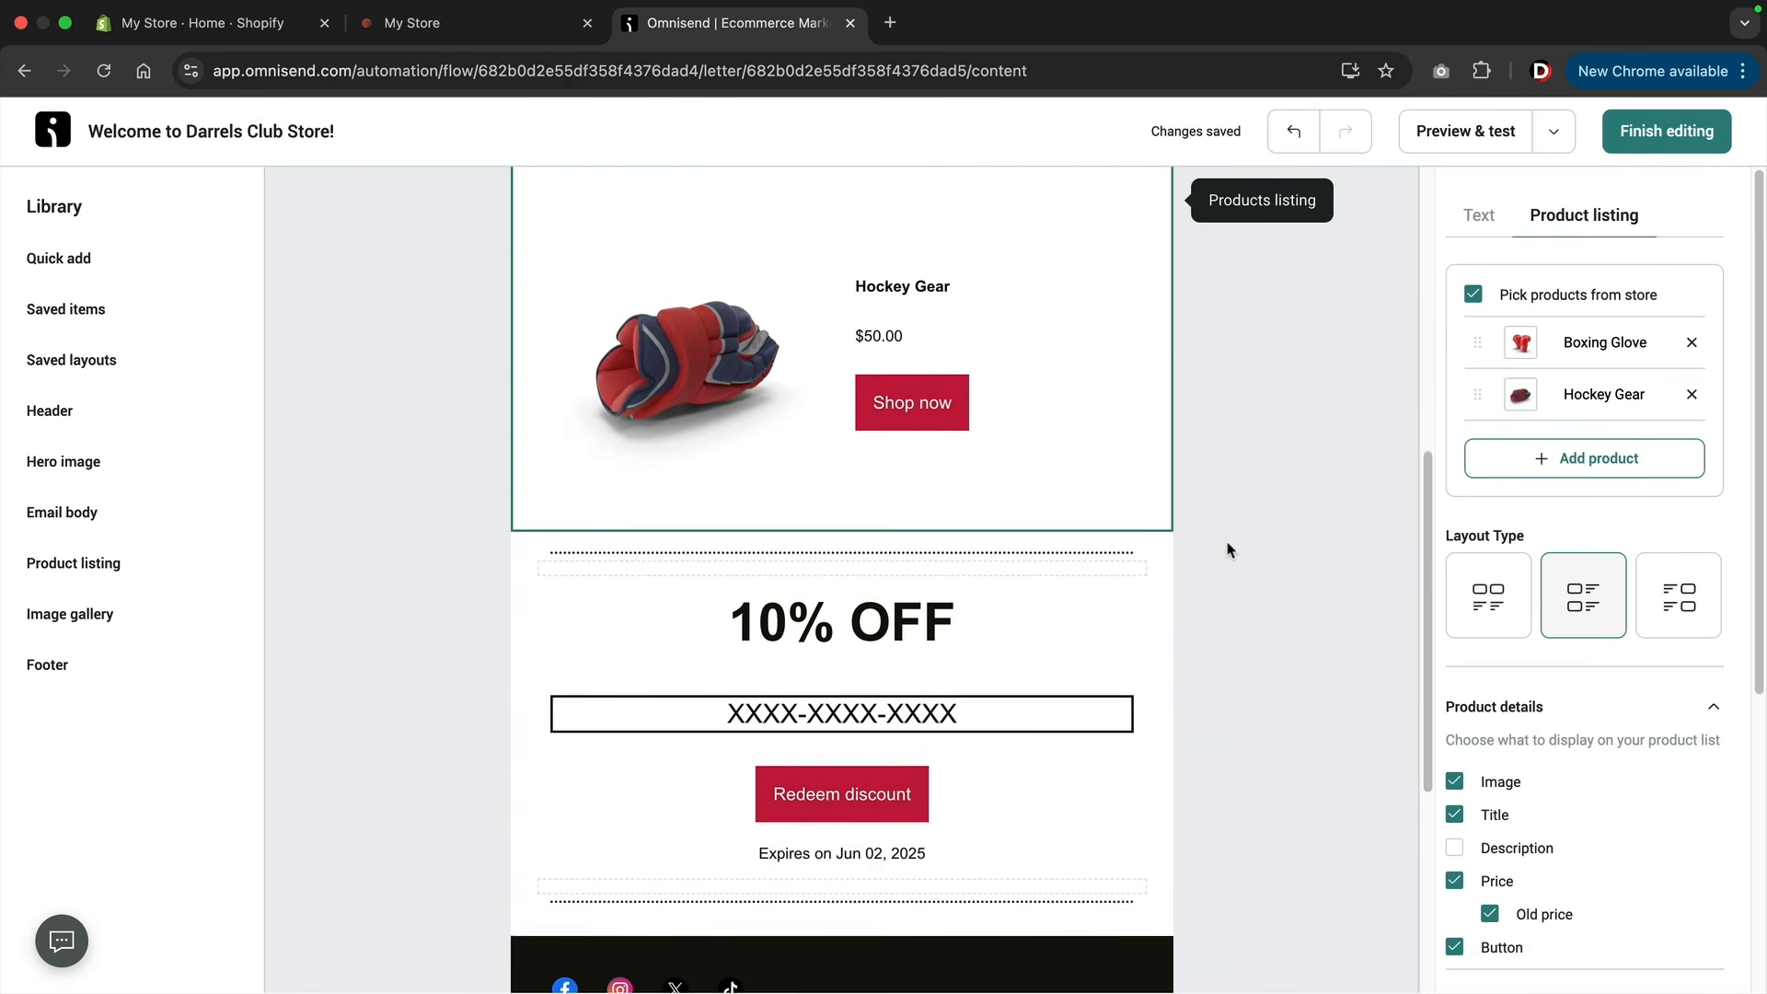
scroll(1229, 551, up, 2)
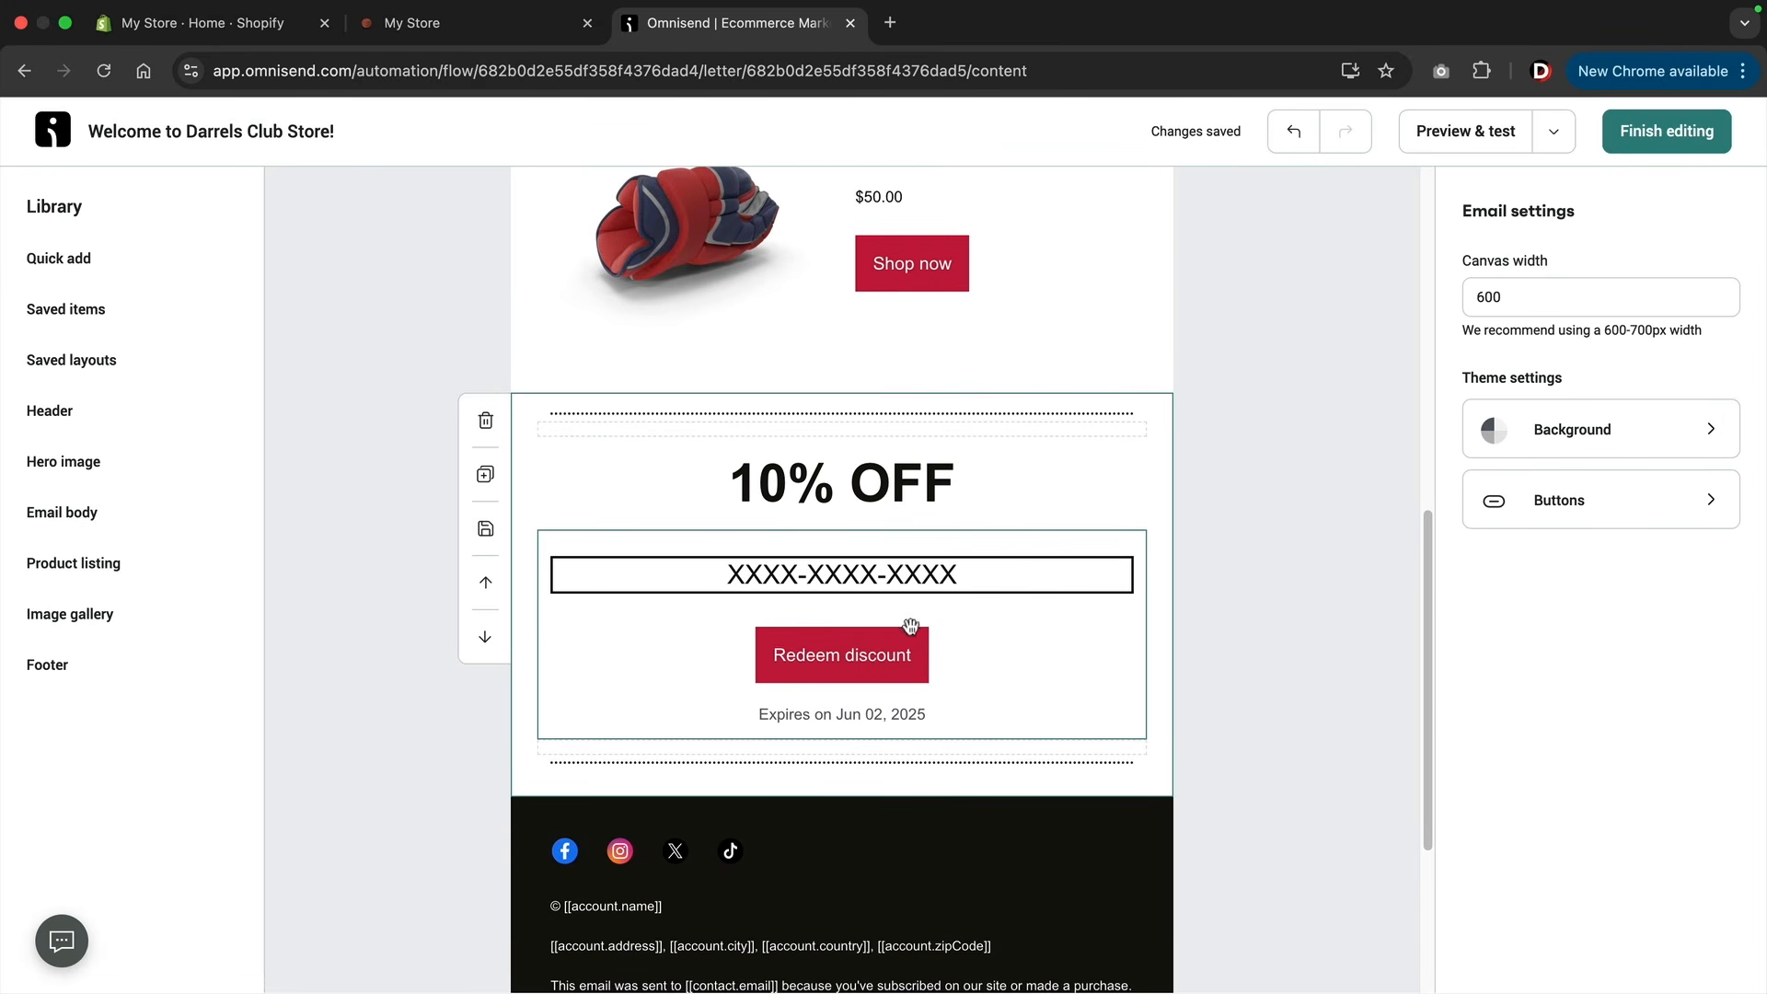
Select the email's discount code block, keep Cart discount as its type, try the fixed amount value type, and switch back to percentage.
click(960, 639)
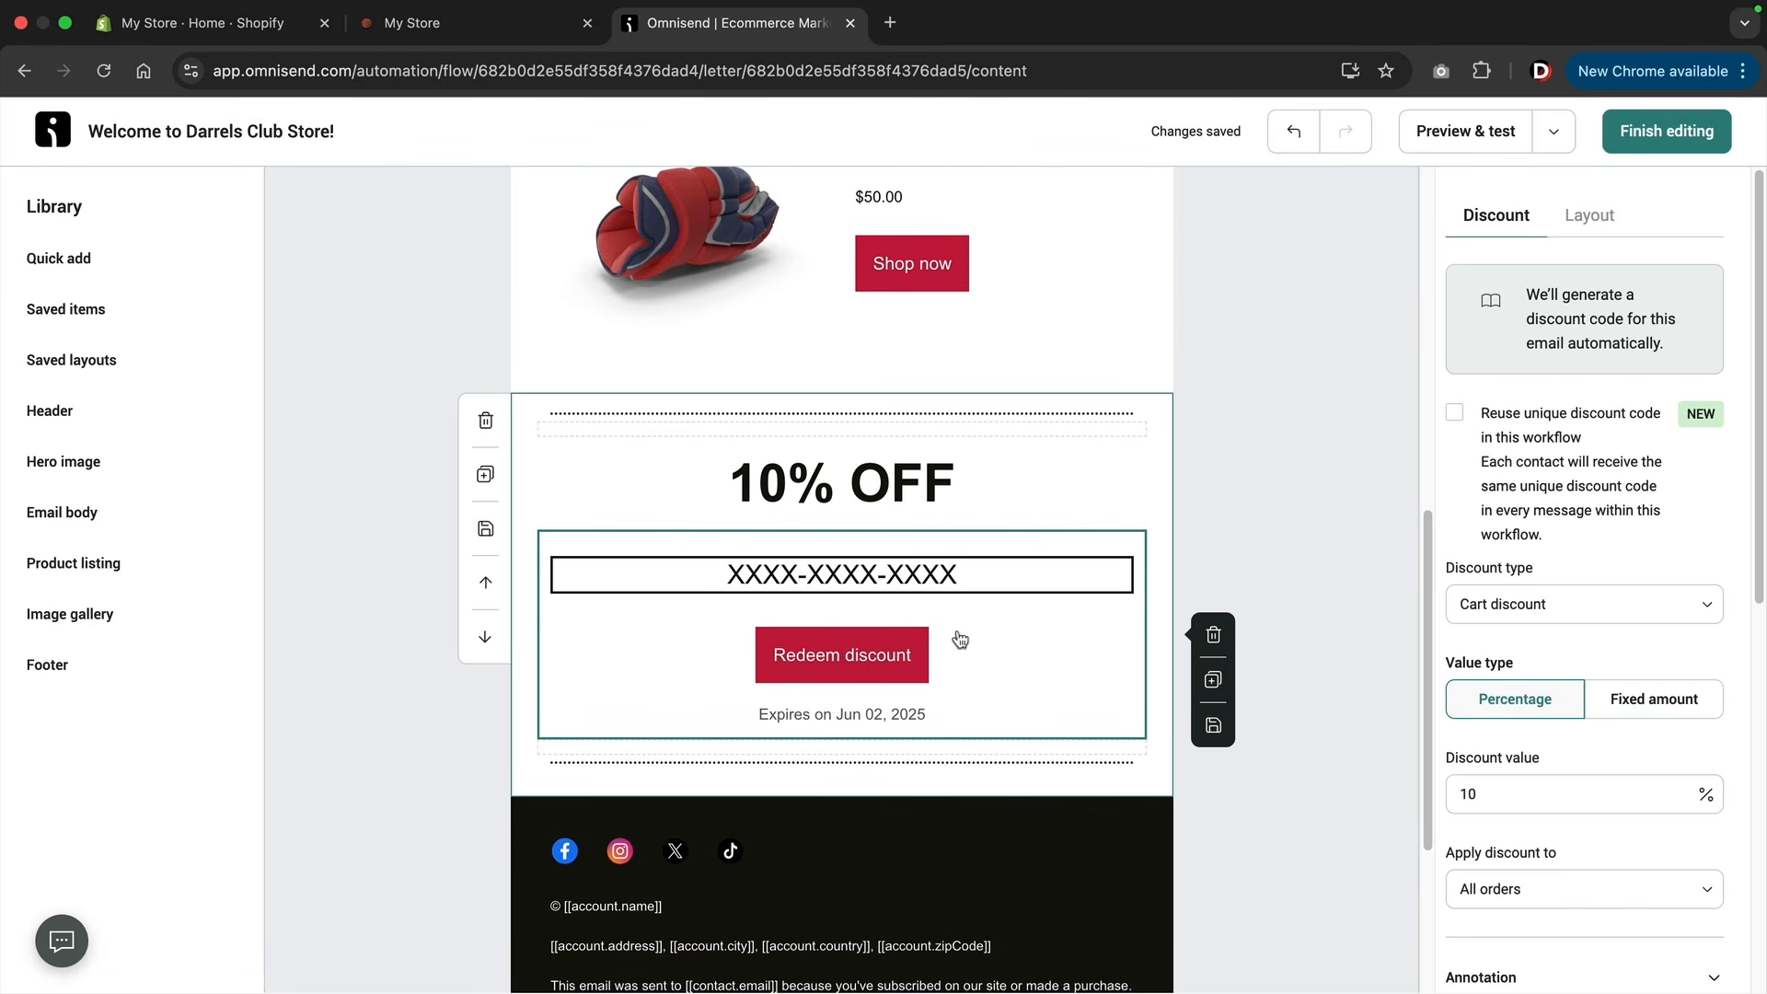
click(1473, 609)
click(1506, 664)
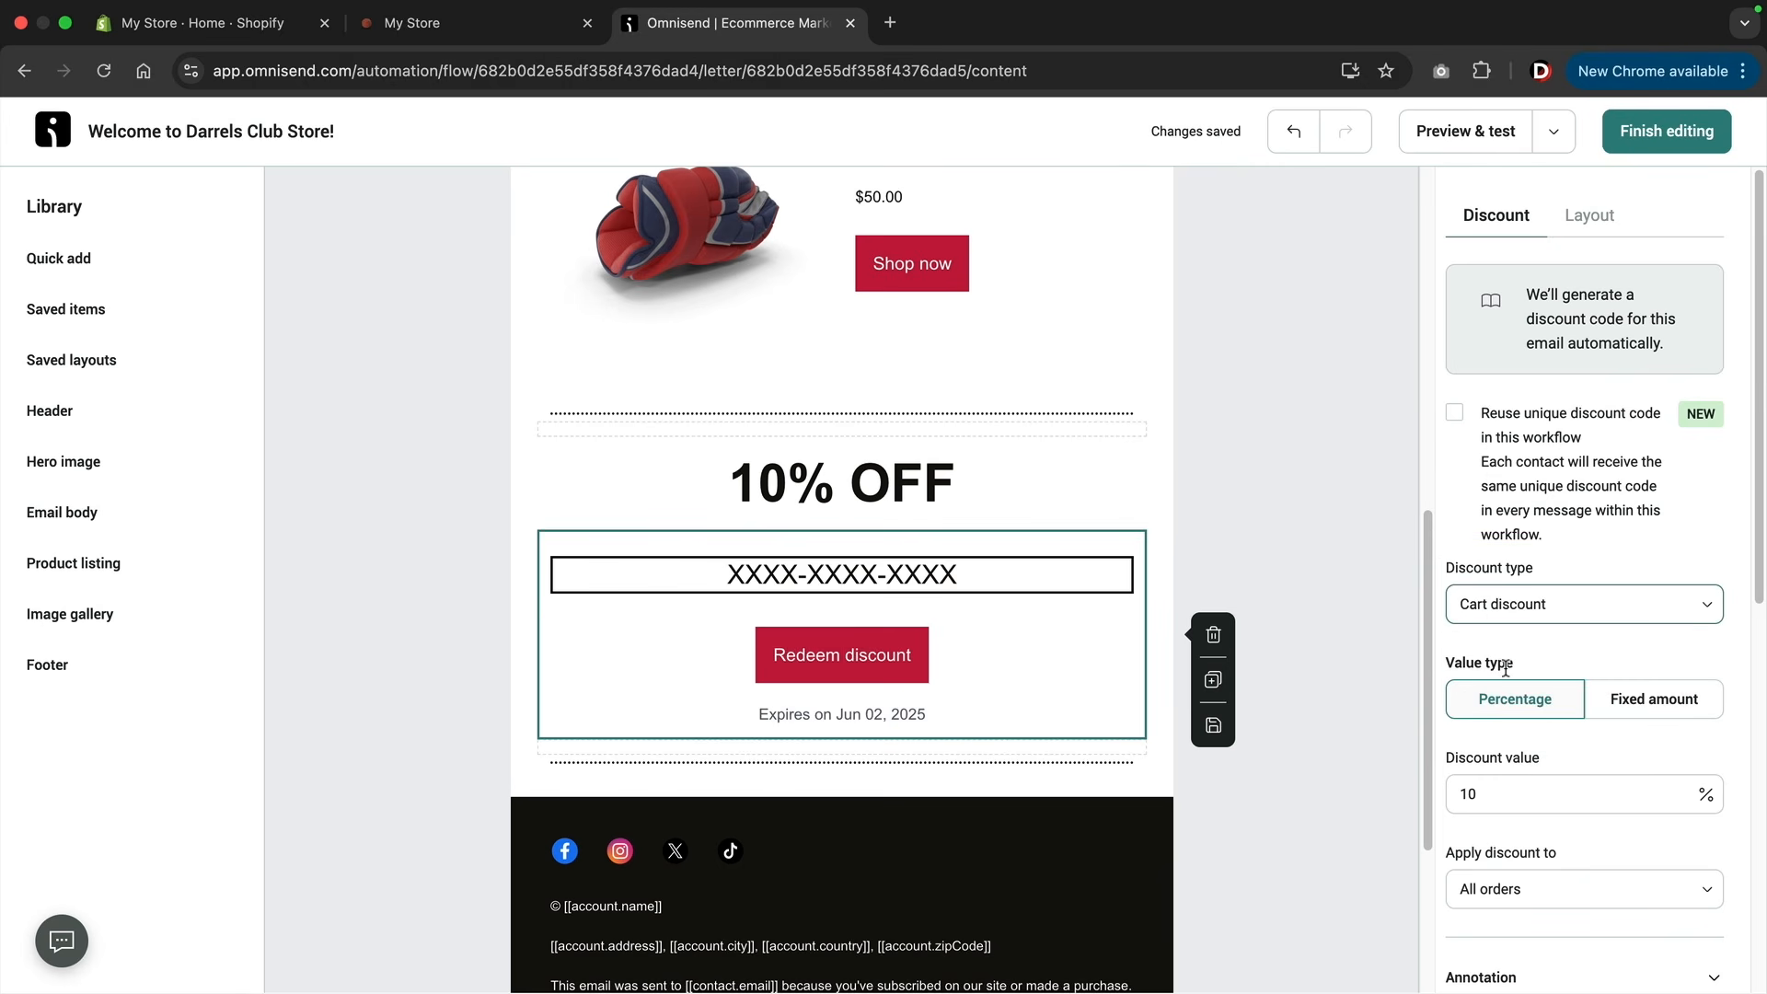
scroll(1506, 668, down, 3)
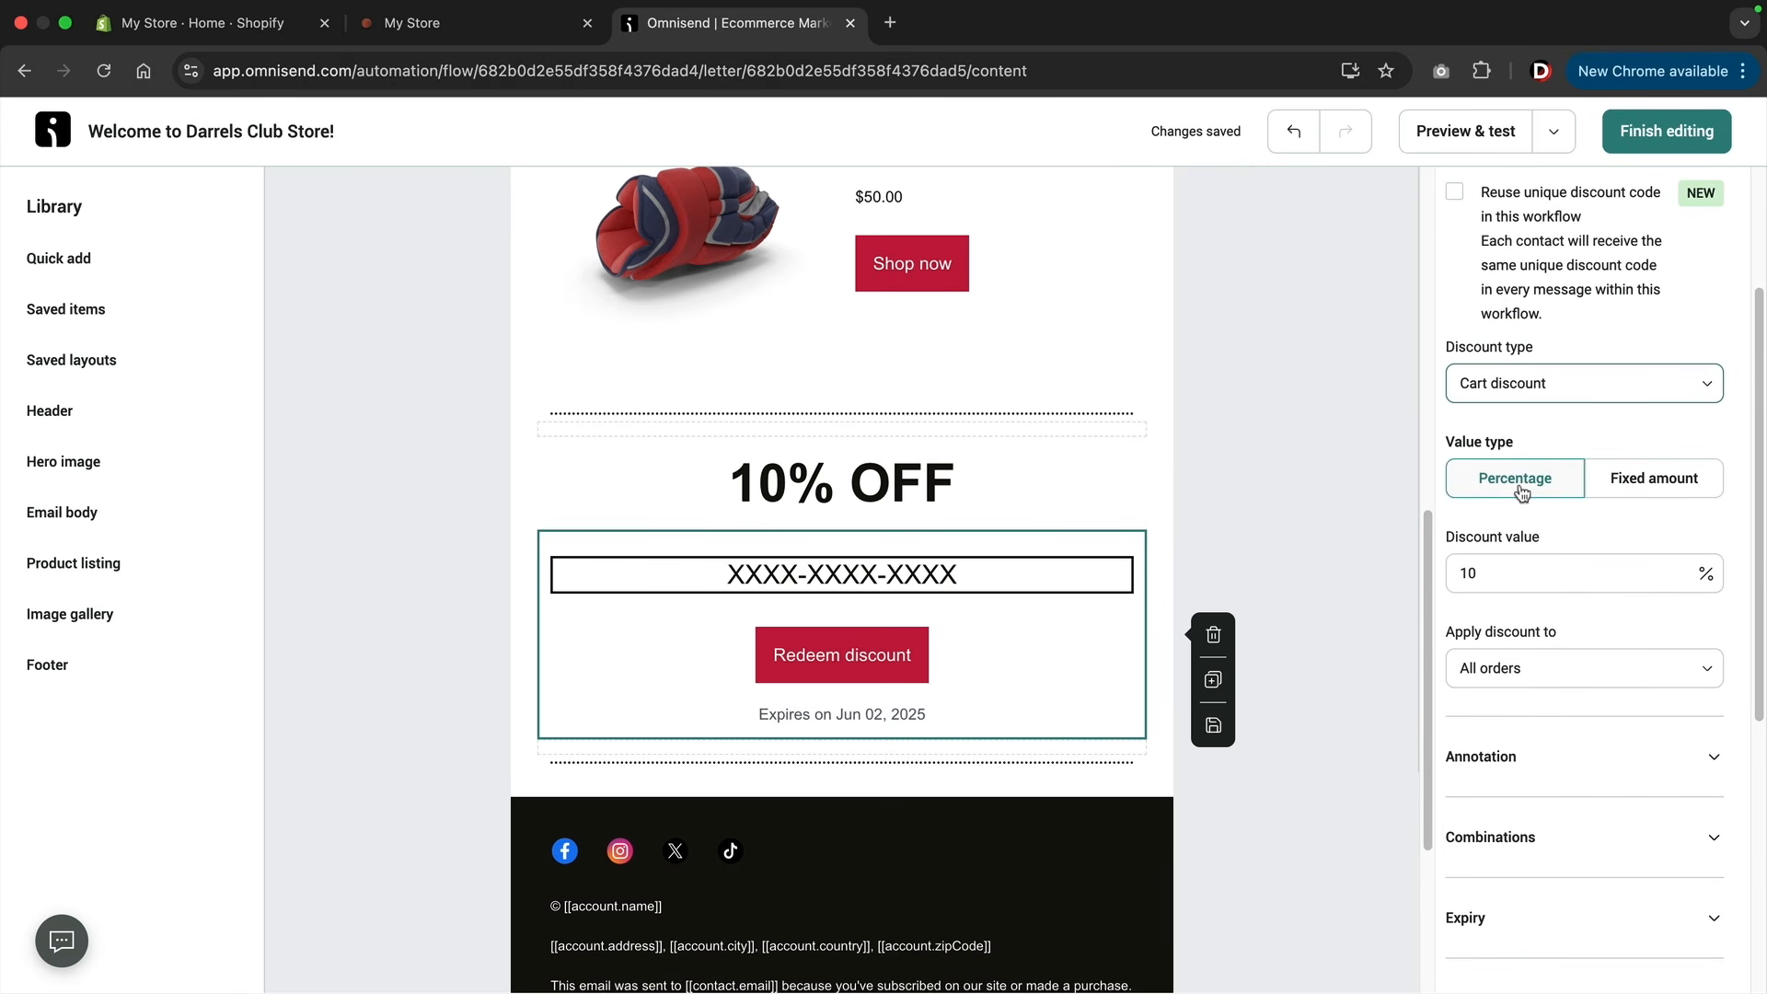
click(1654, 478)
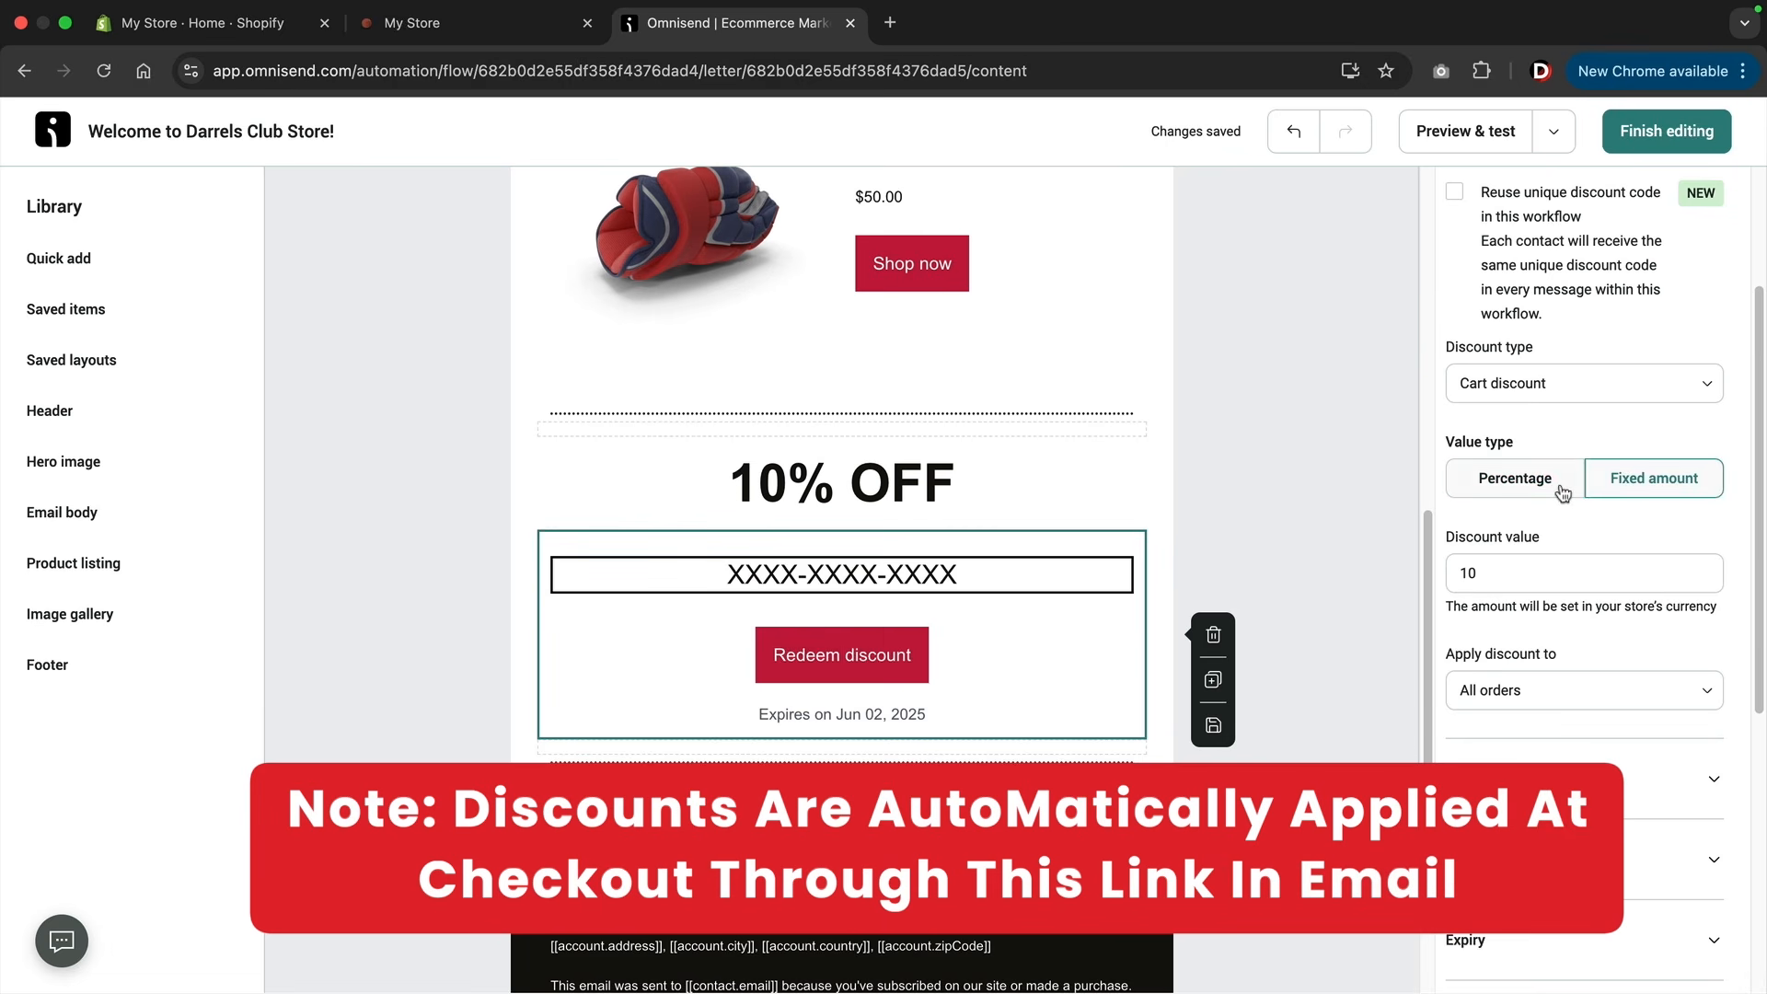
click(1493, 491)
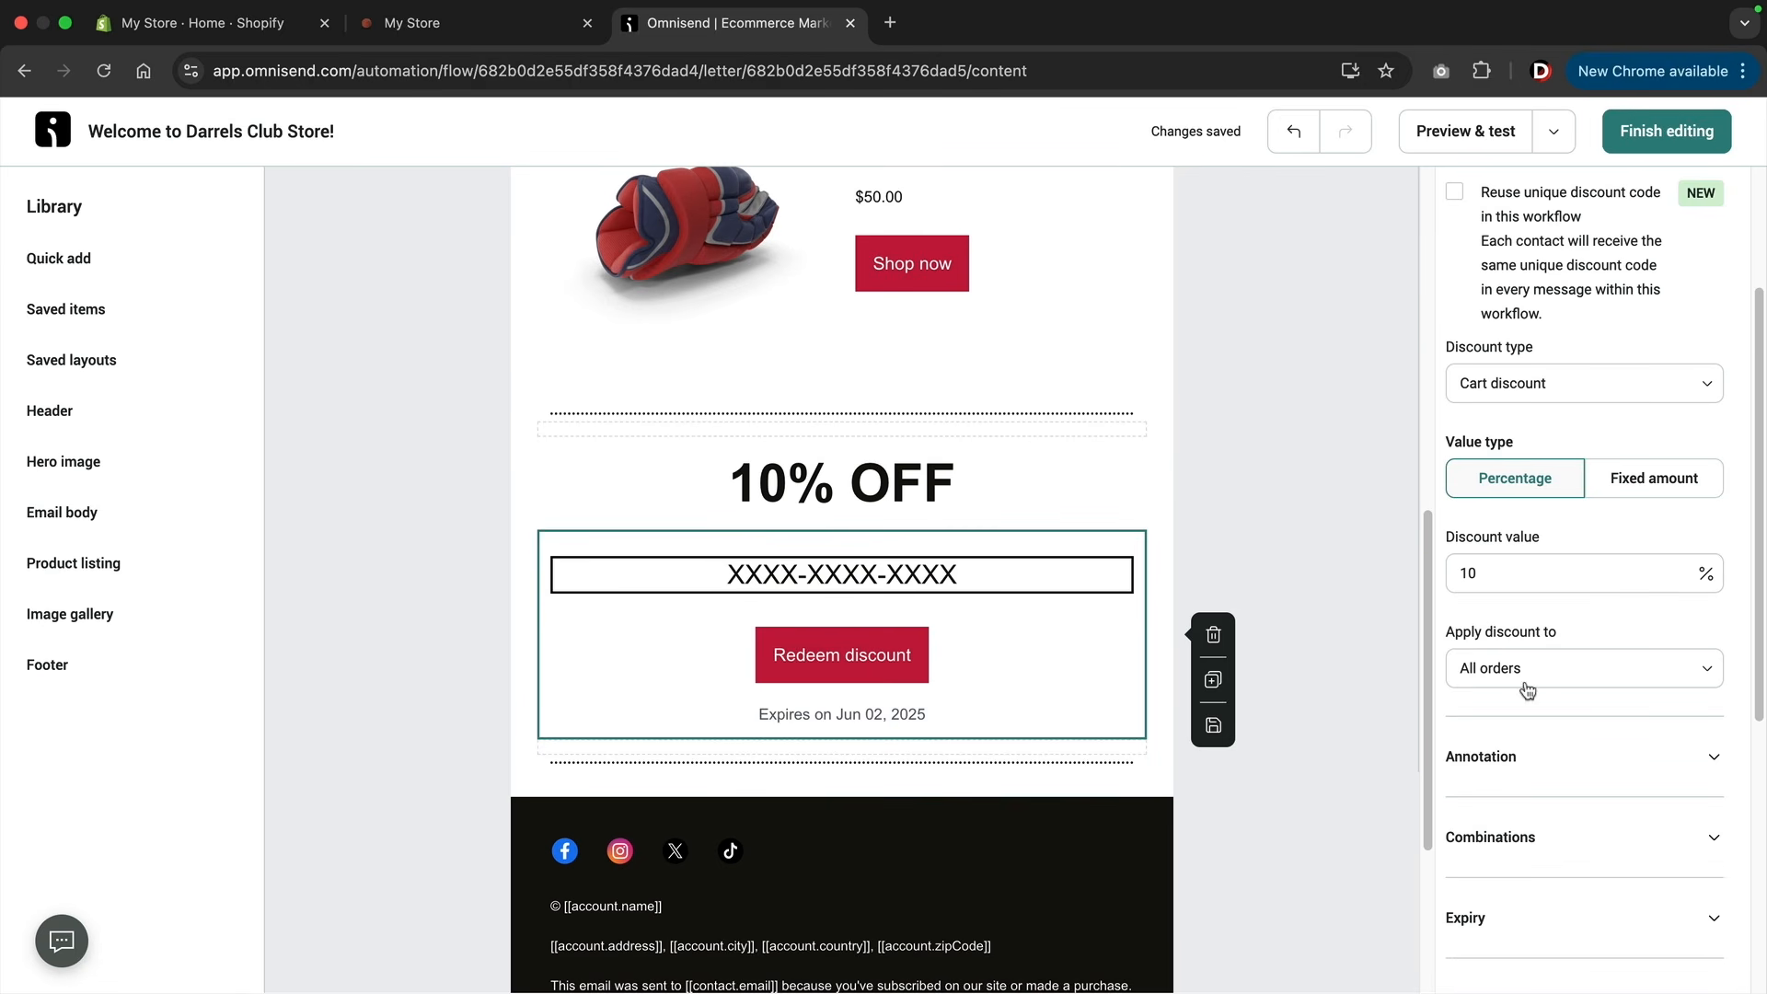
Examine the discount block's expiry, button and color settings.
scroll(1584, 705, down, 1)
scroll(1584, 705, down, 3)
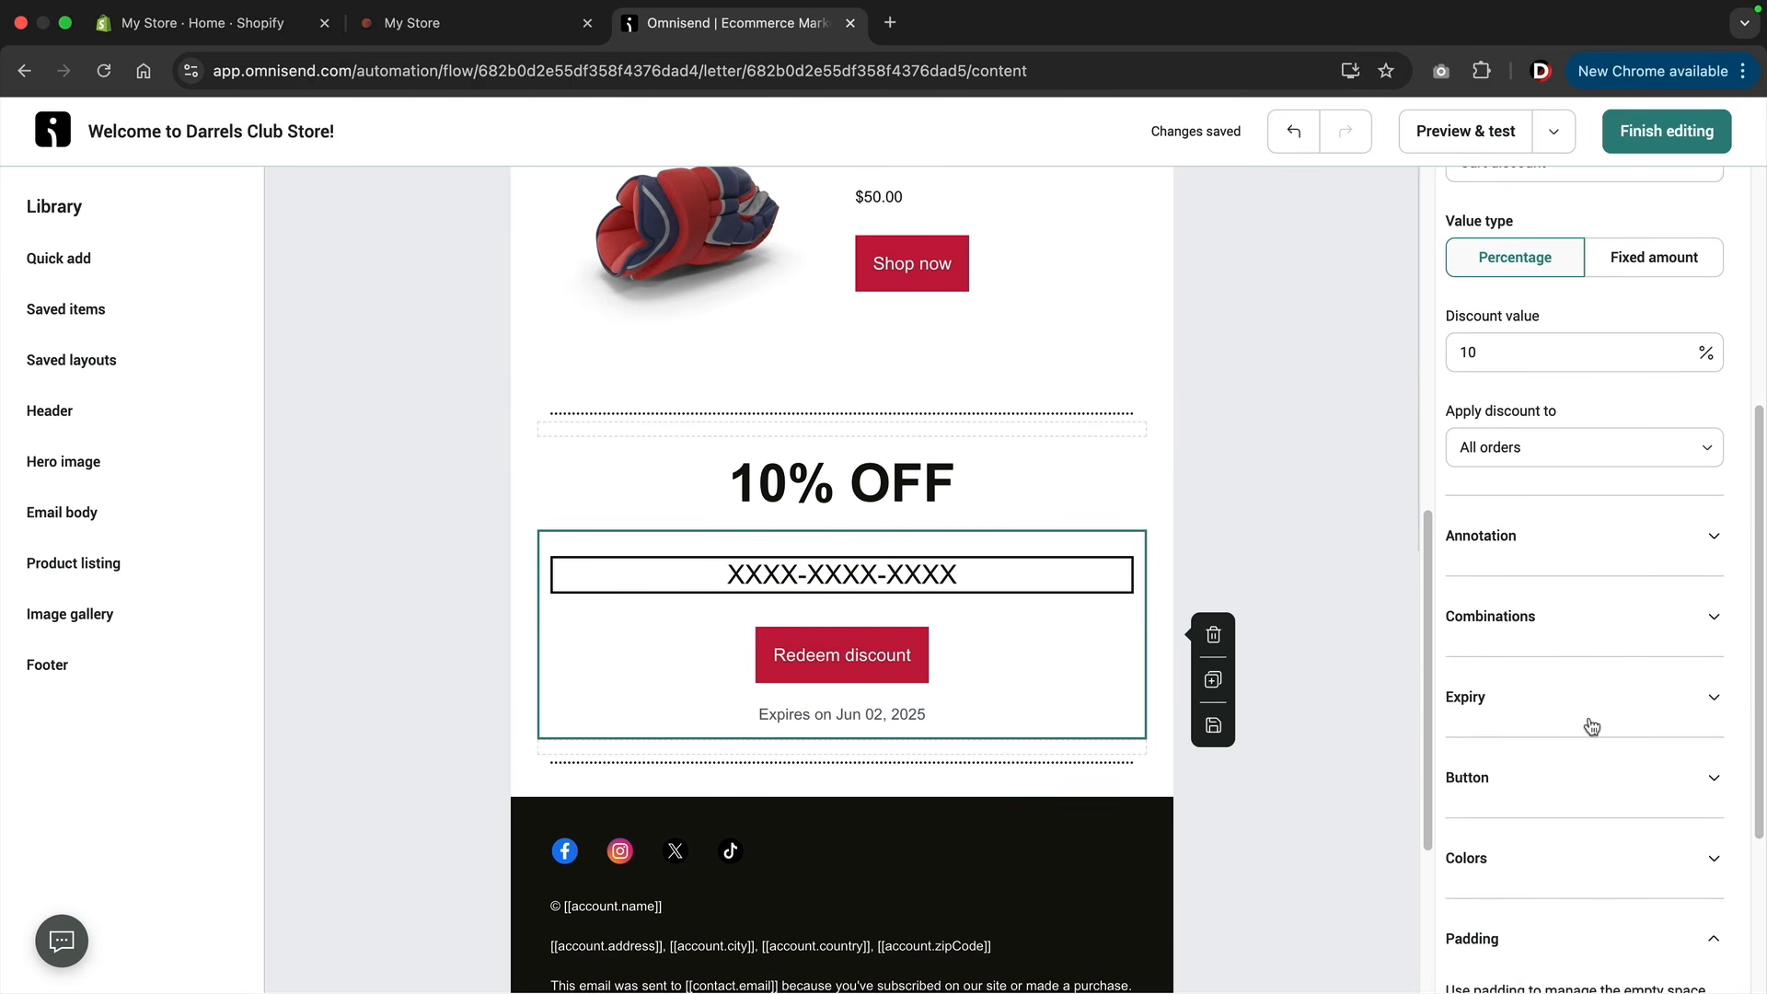
click(1513, 712)
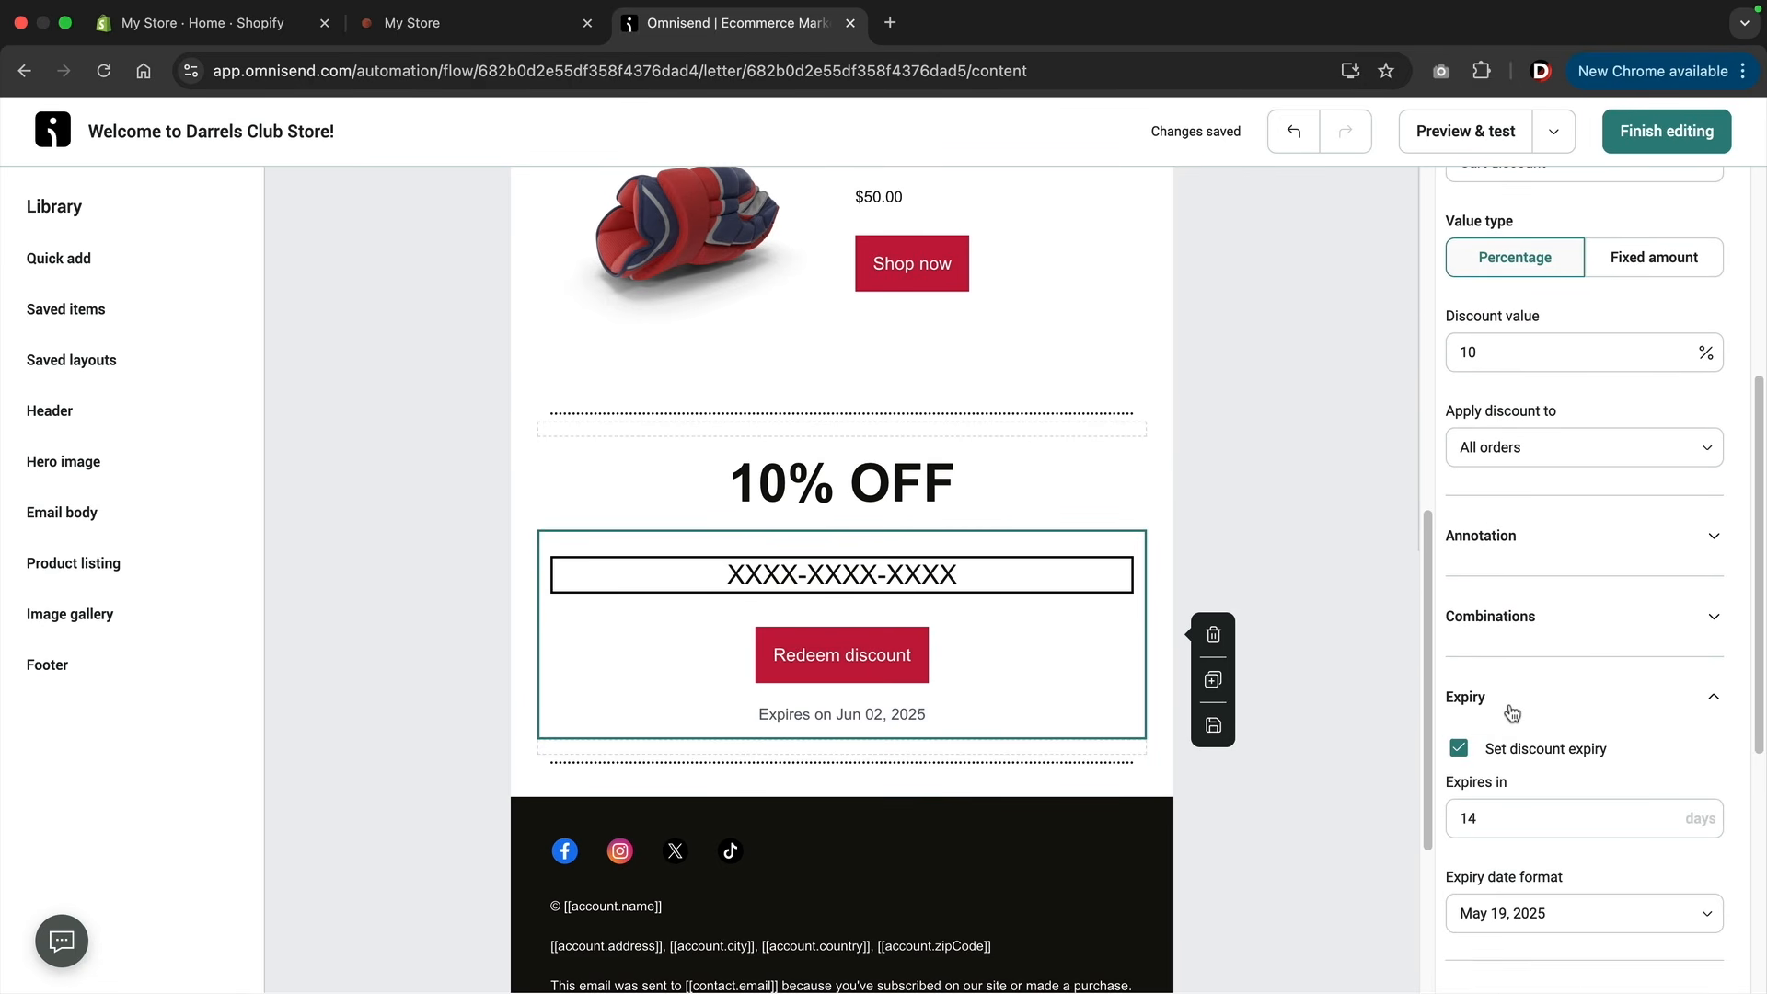
scroll(1473, 599, down, 4)
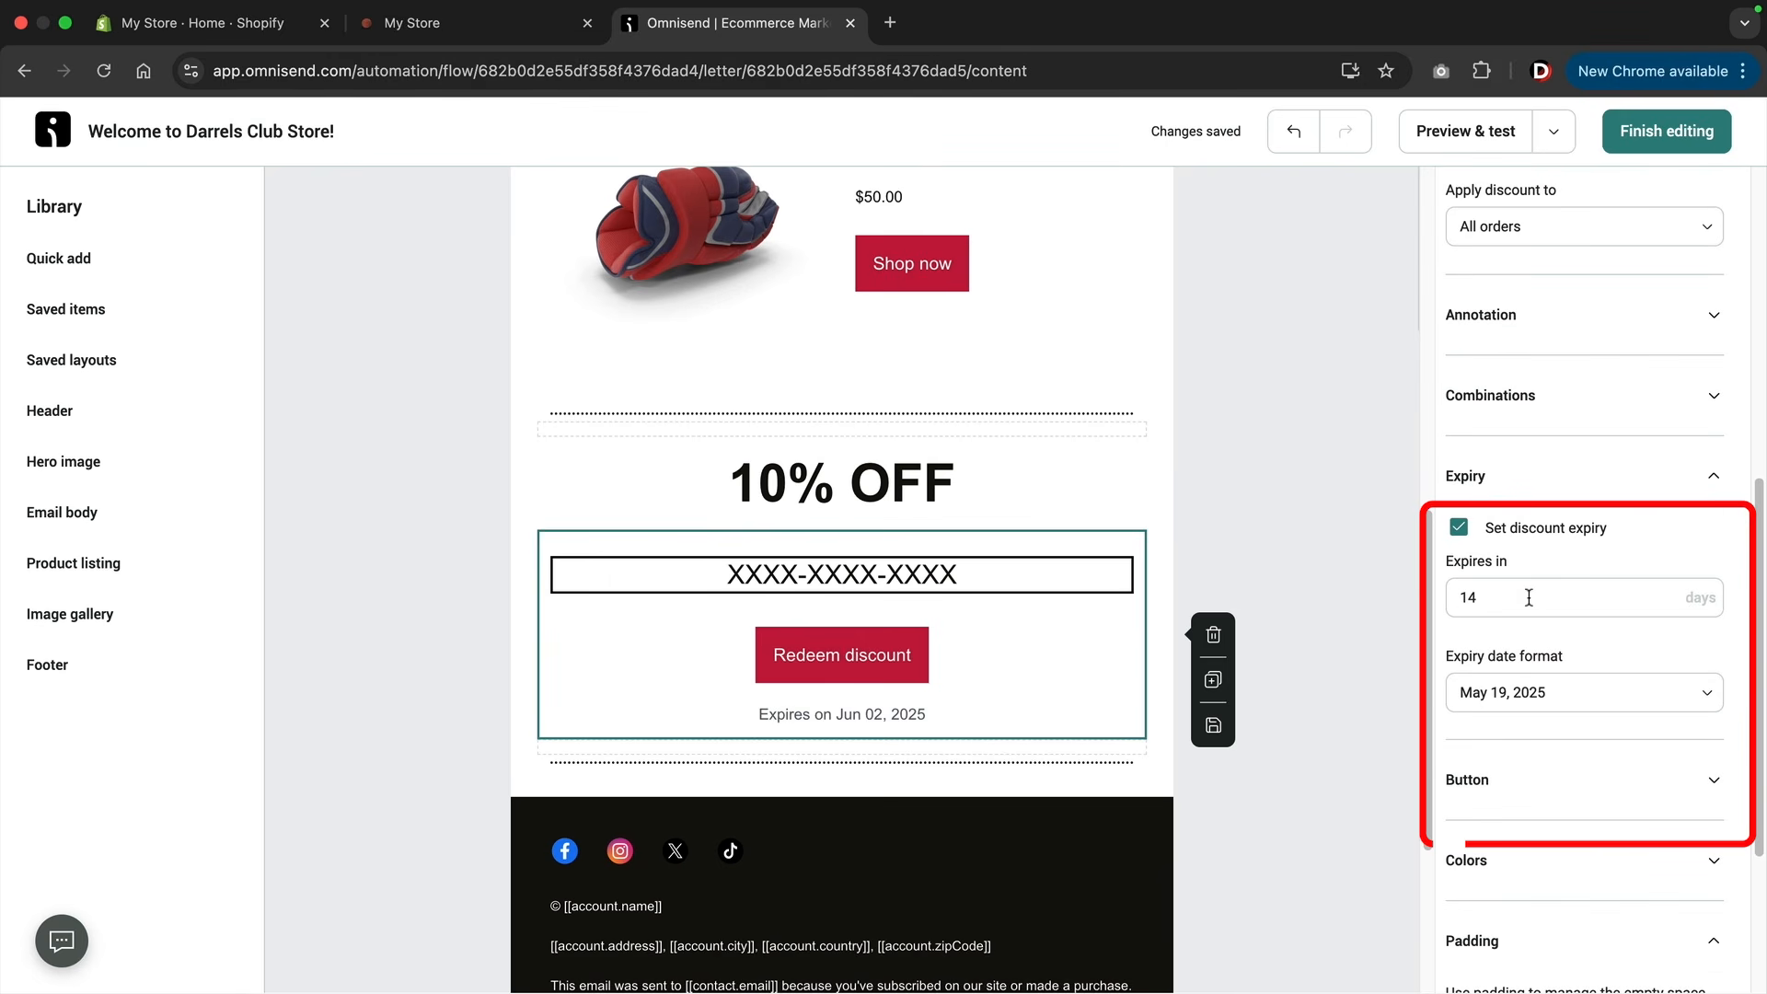
scroll(1531, 485, down, 2)
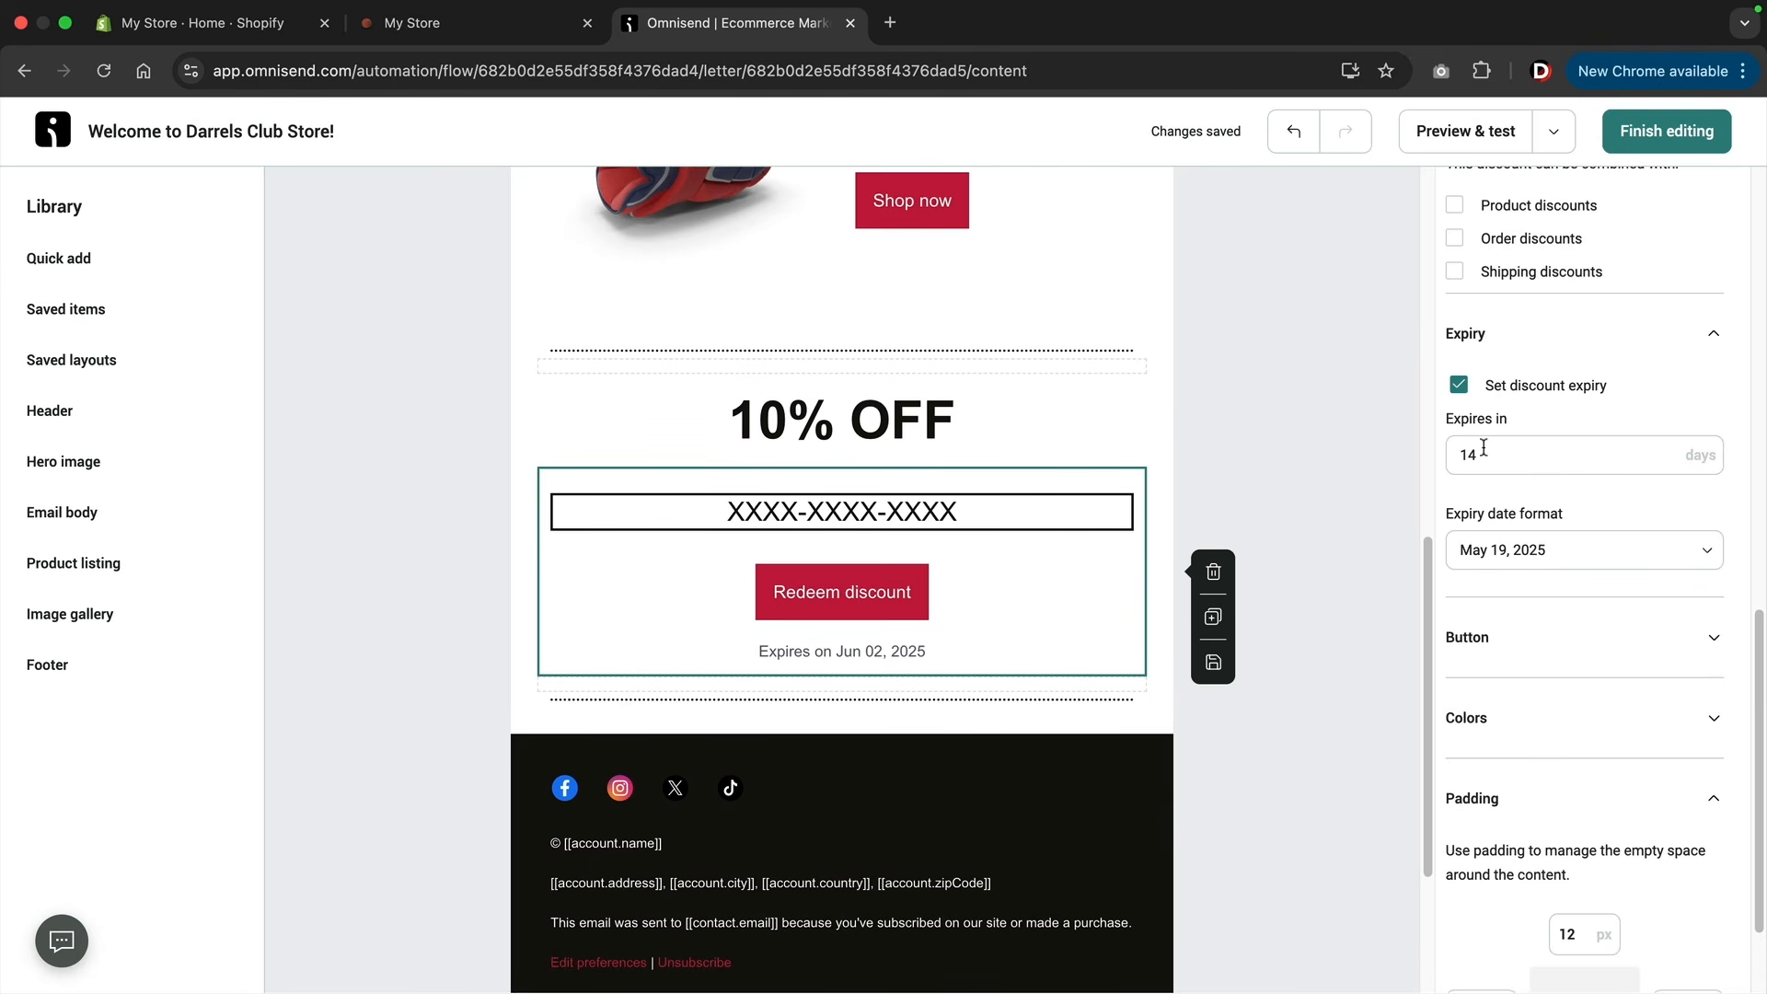
click(1492, 635)
scroll(1493, 628, down, 4)
scroll(1493, 629, down, 2)
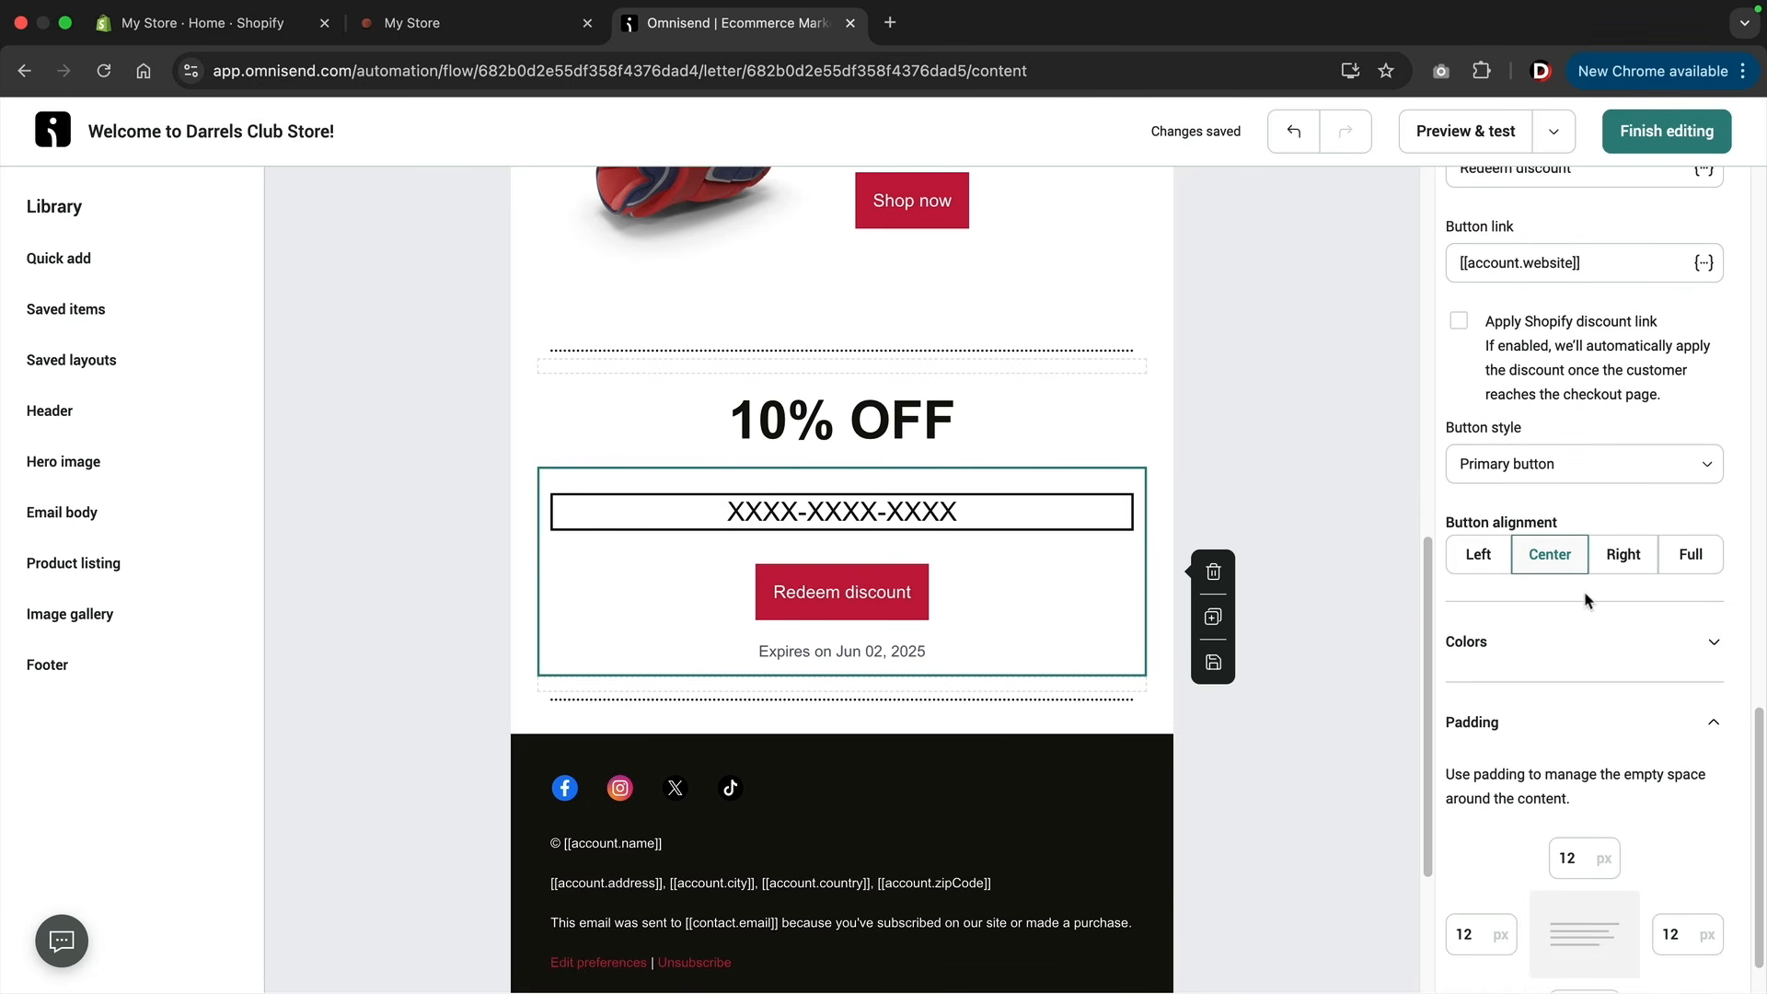
click(1543, 661)
scroll(1583, 608, down, 3)
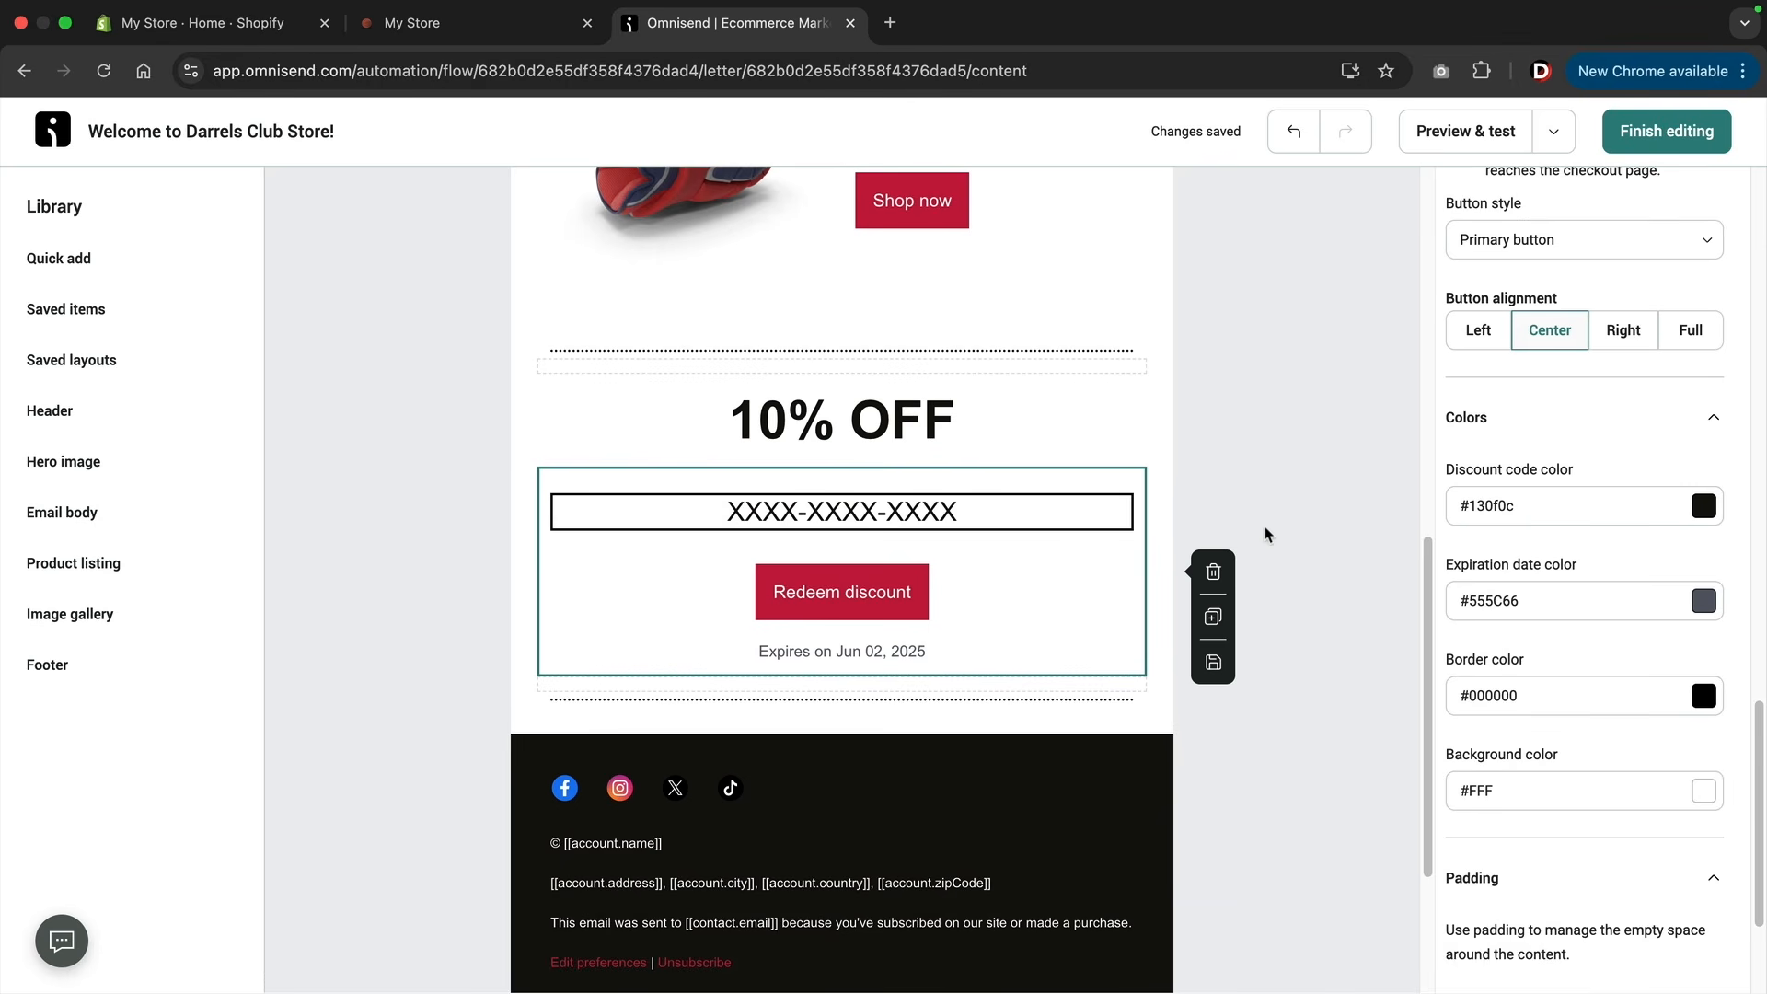
Review the welcome email once more, finish editing it, and start the Welcome workflow.
scroll(1213, 529, up, 10)
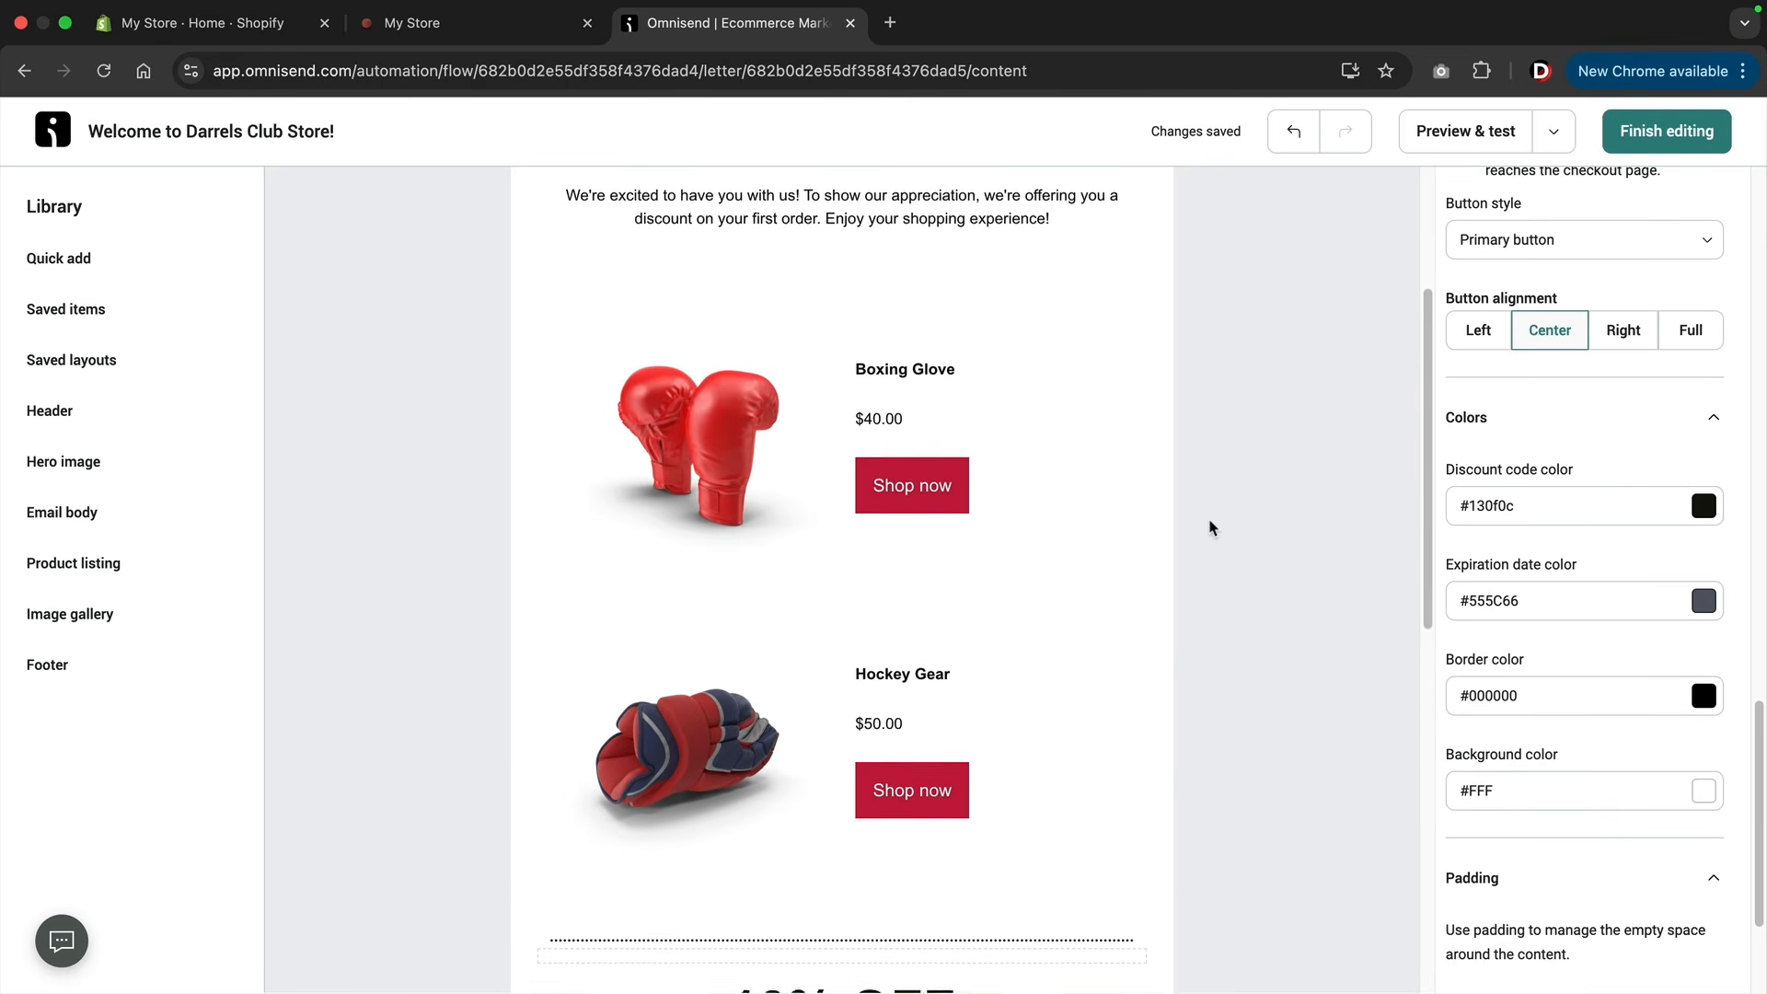
scroll(1574, 502, up, 15)
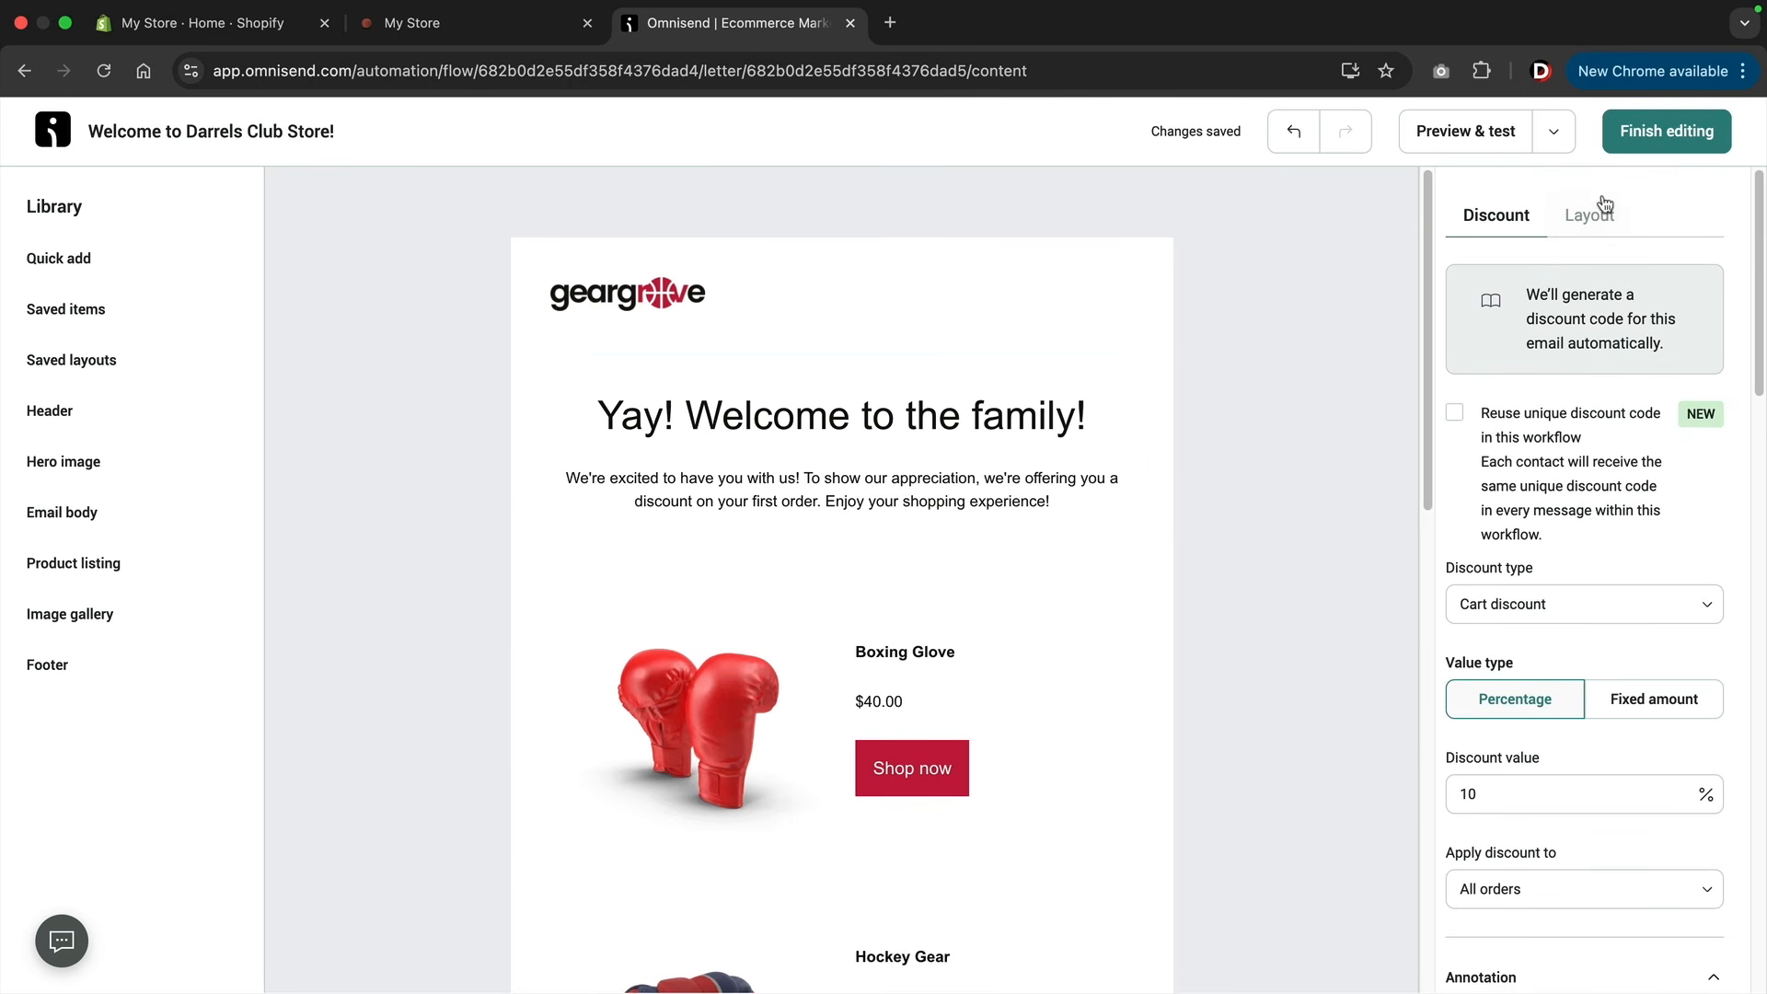
click(1648, 140)
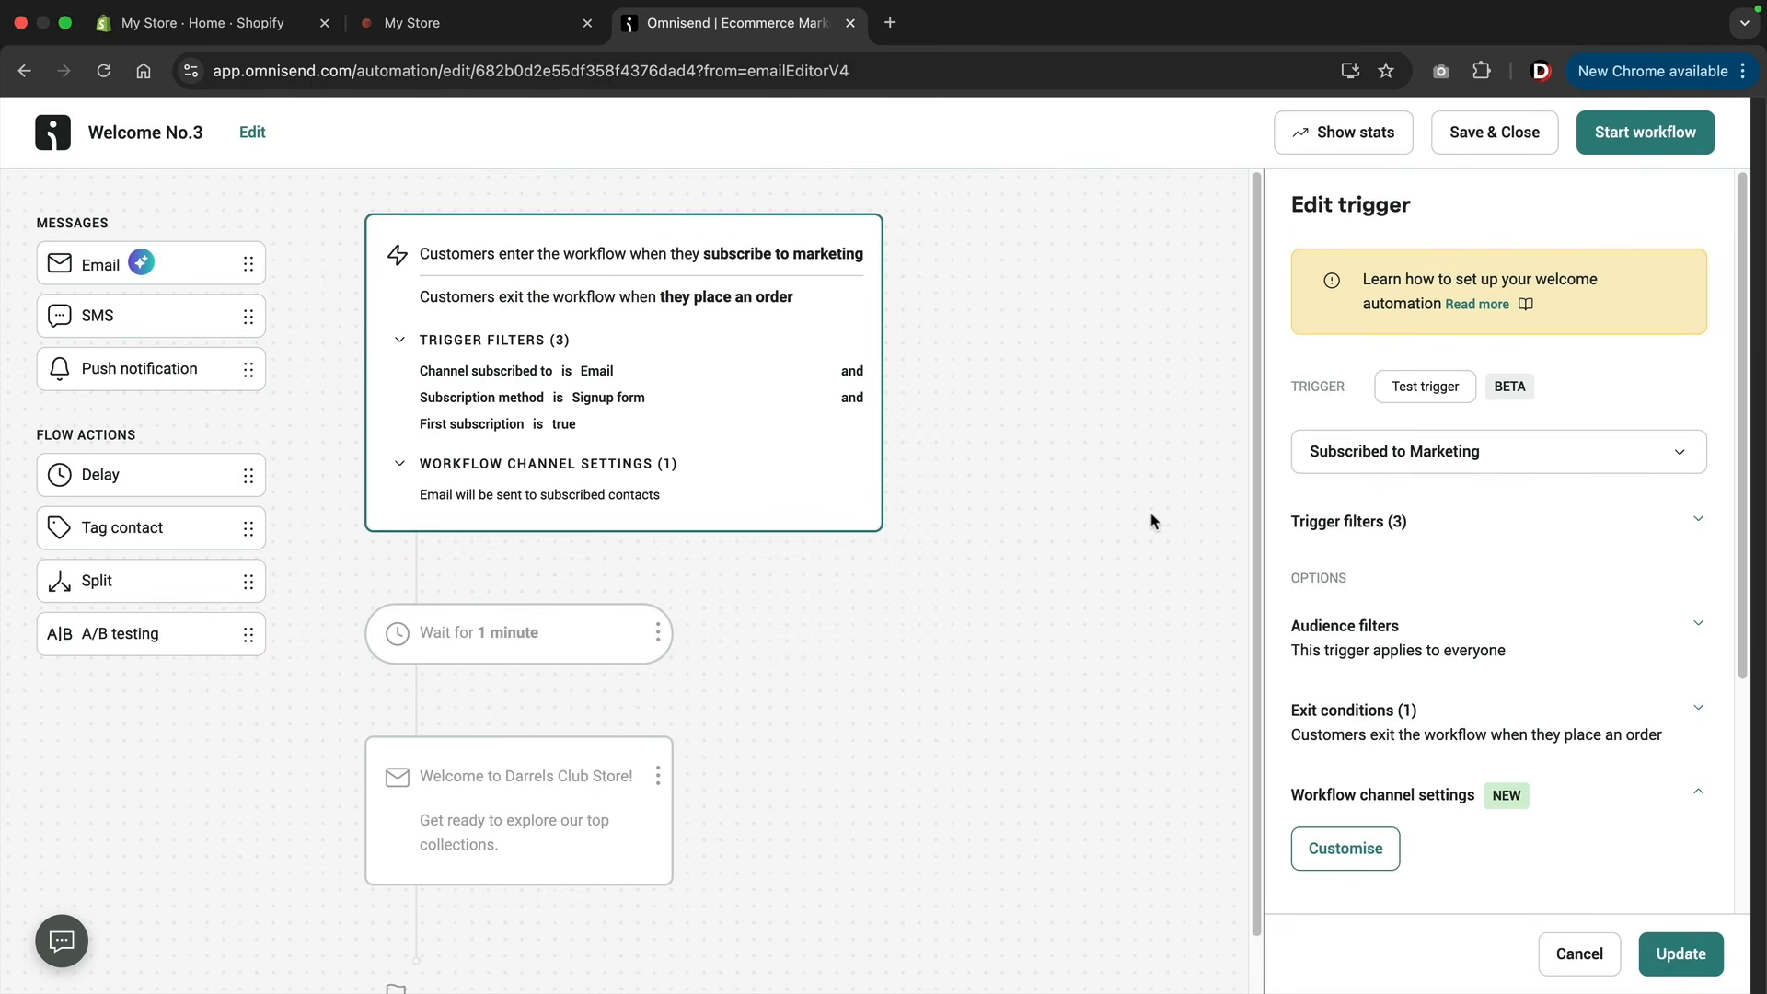
click(1639, 149)
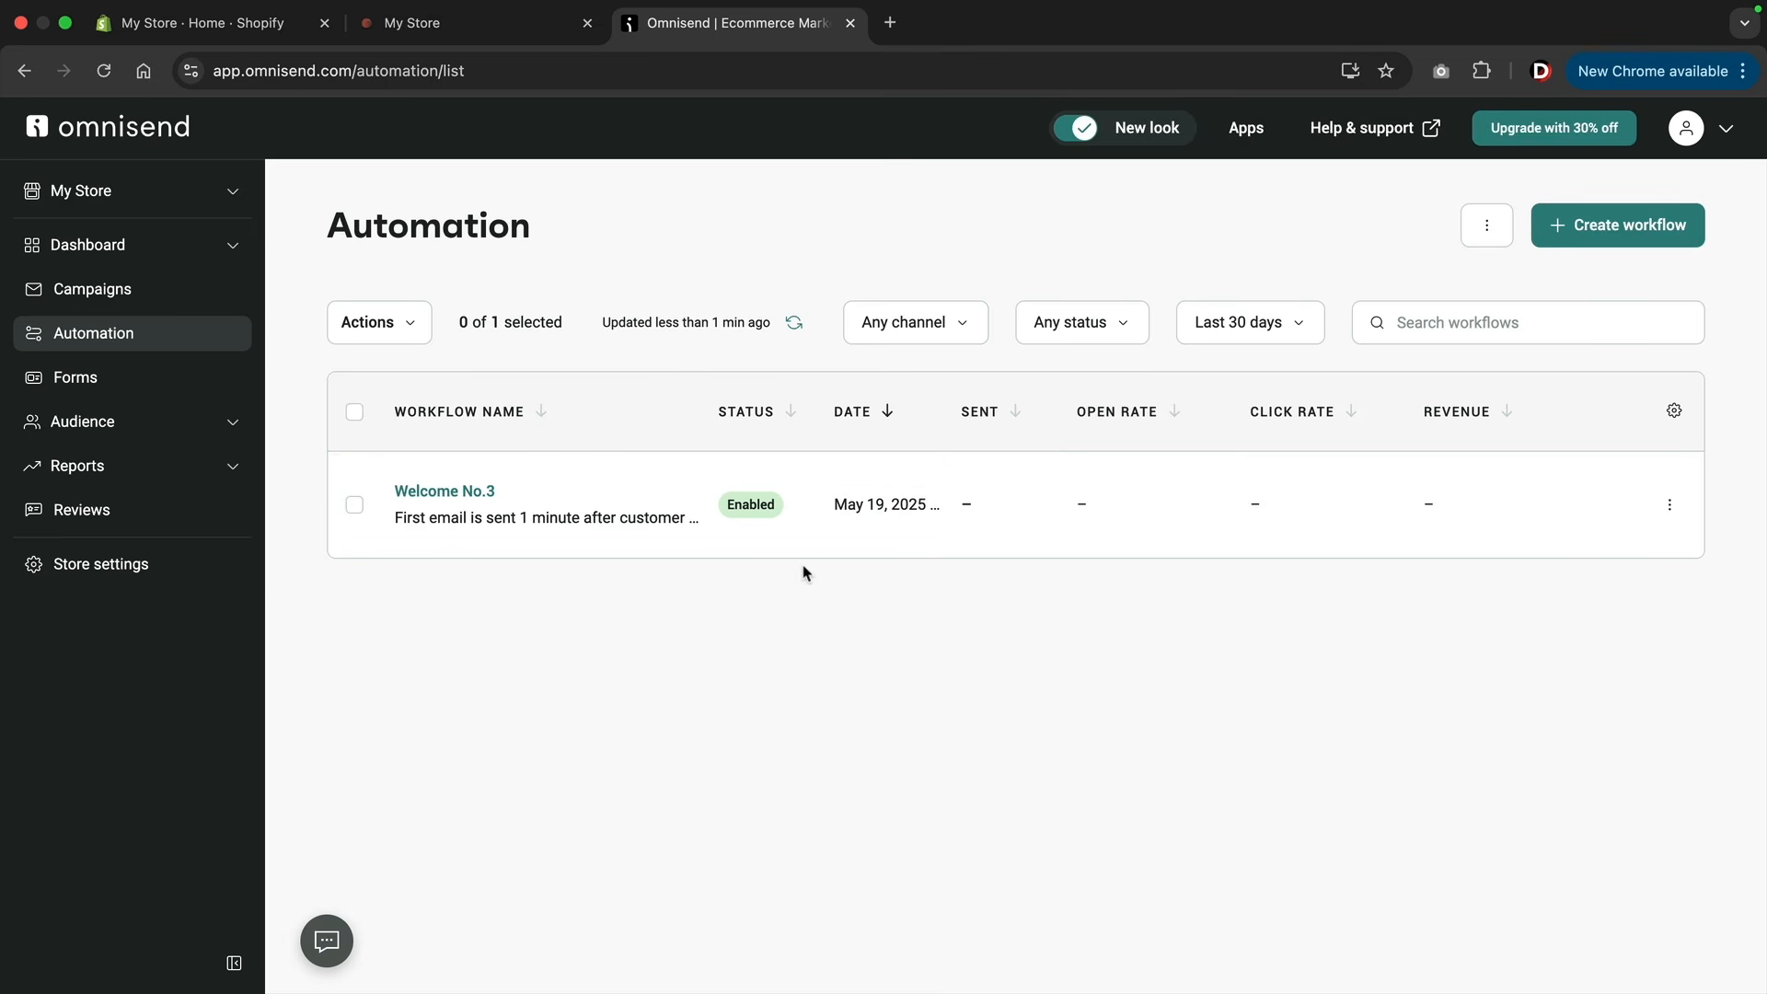
Create a new automation workflow from the recommended Abandoned Cart template with three emails.
click(1630, 228)
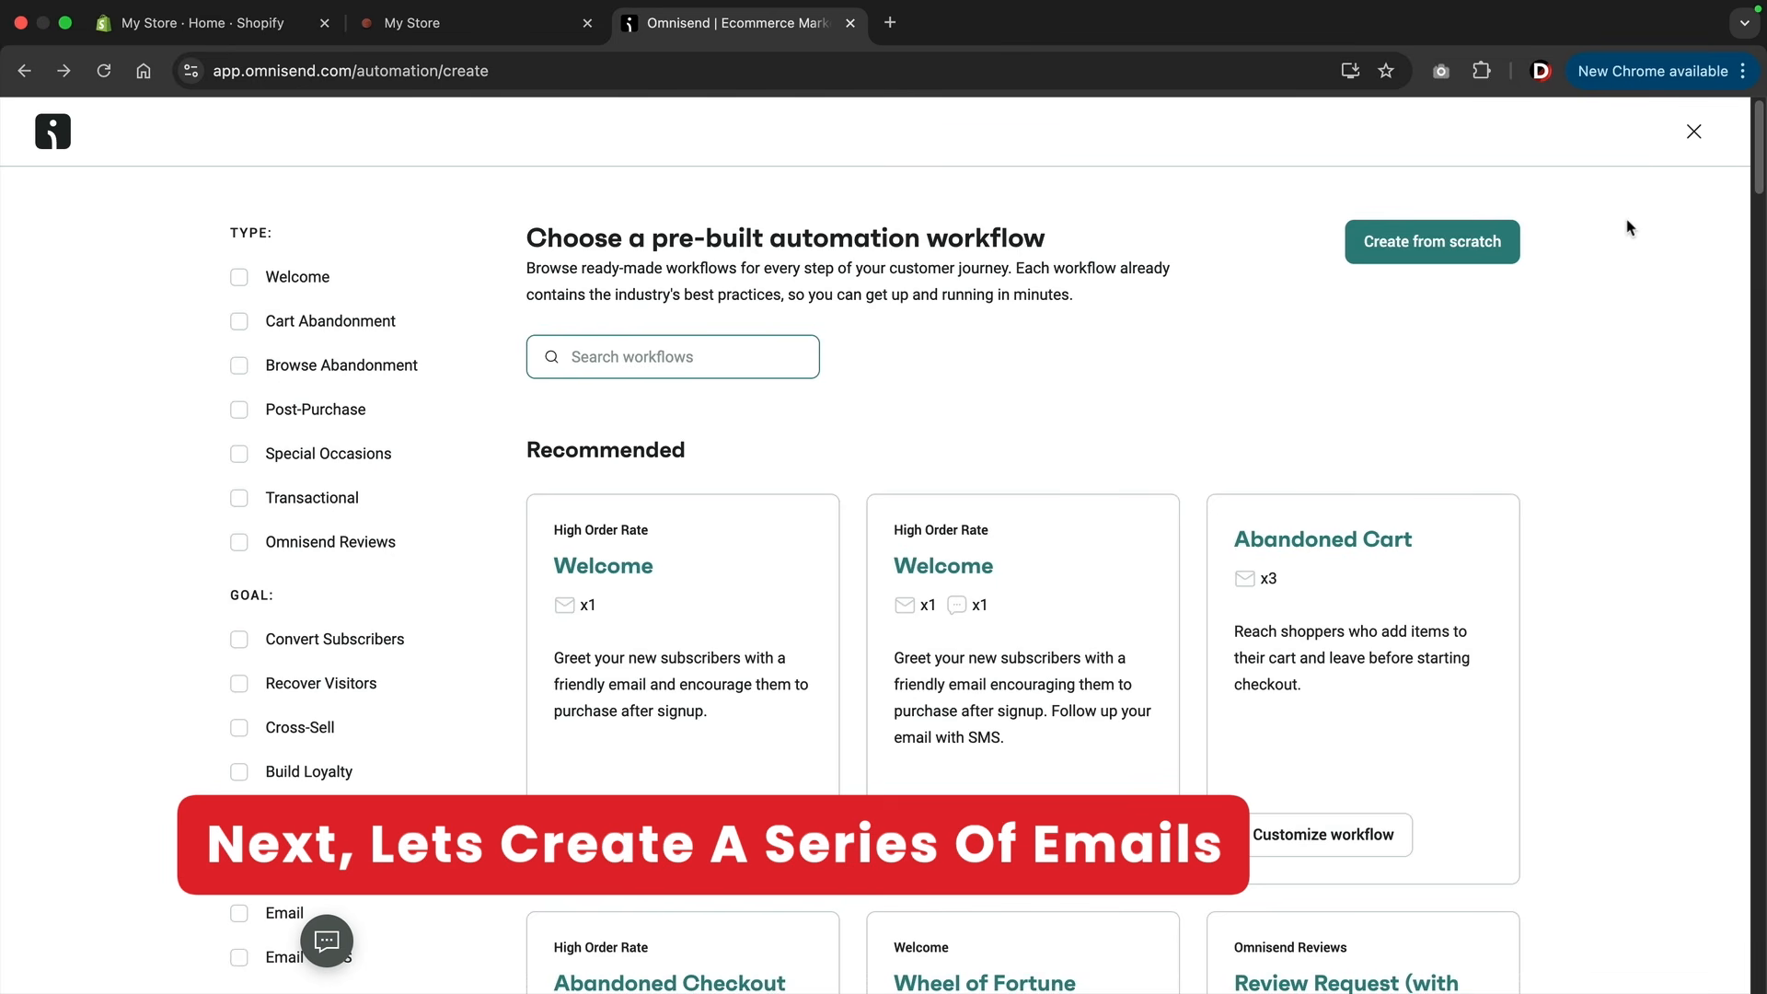
scroll(1574, 354, down, 3)
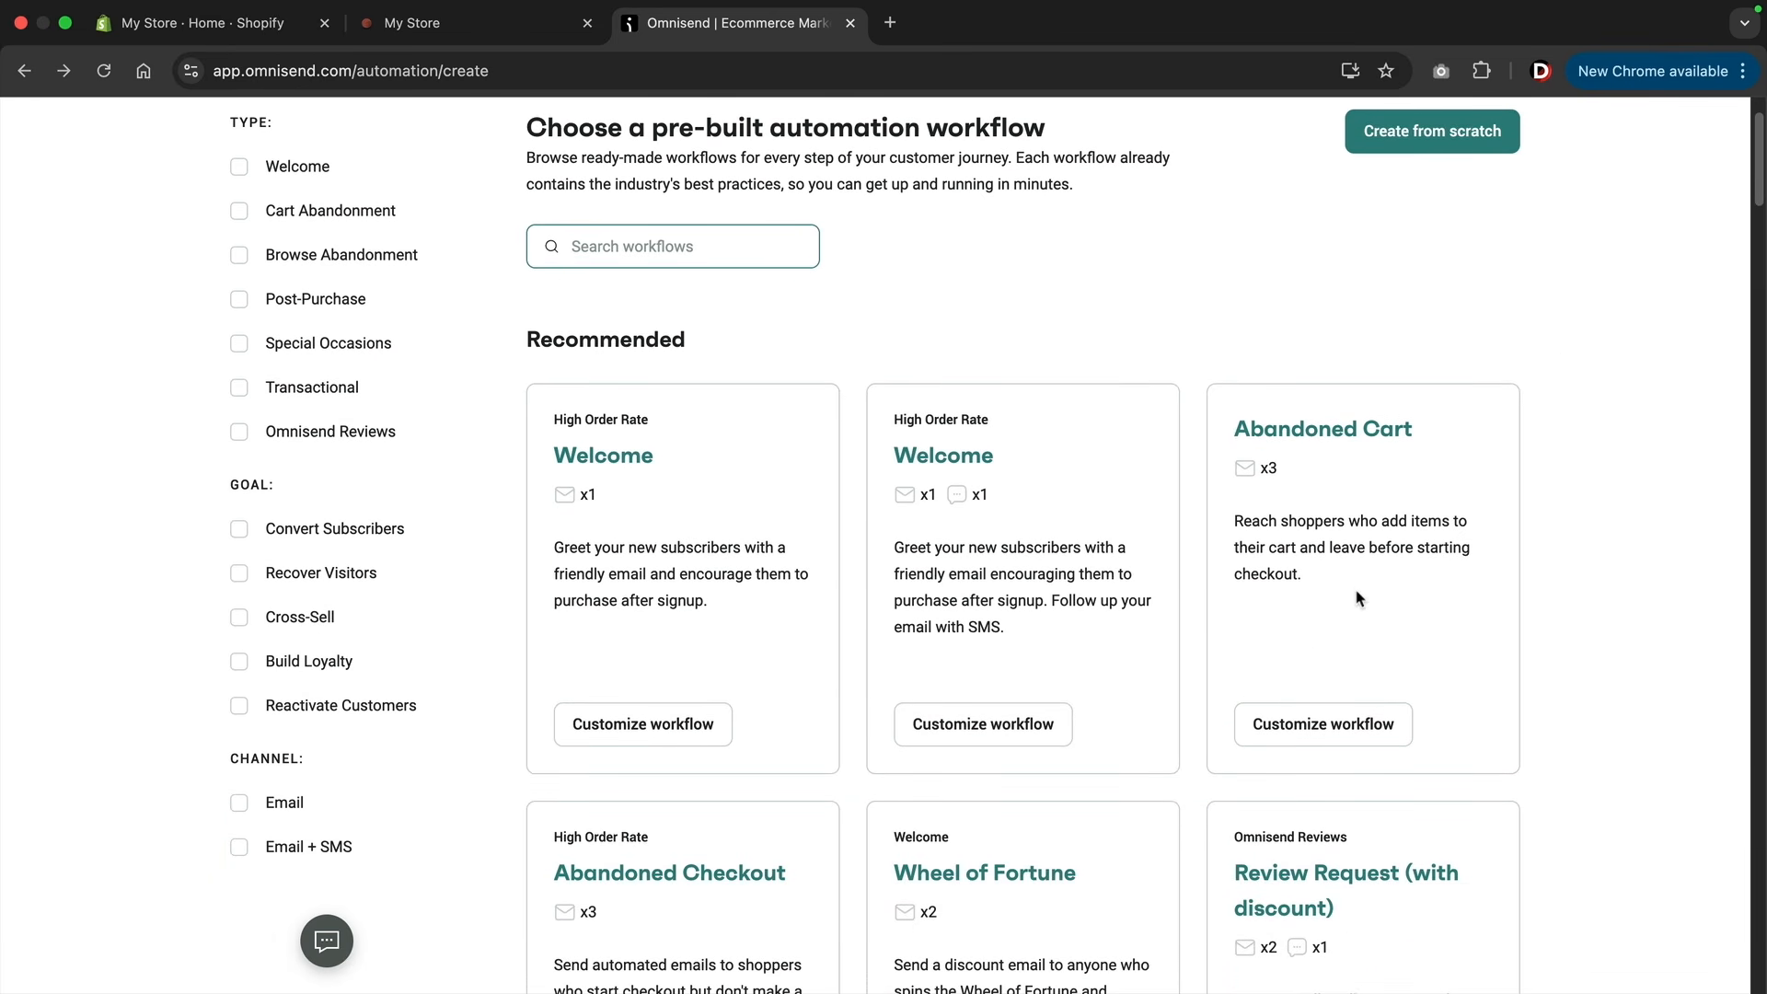
scroll(1359, 593, down, 3)
scroll(1359, 594, up, 1)
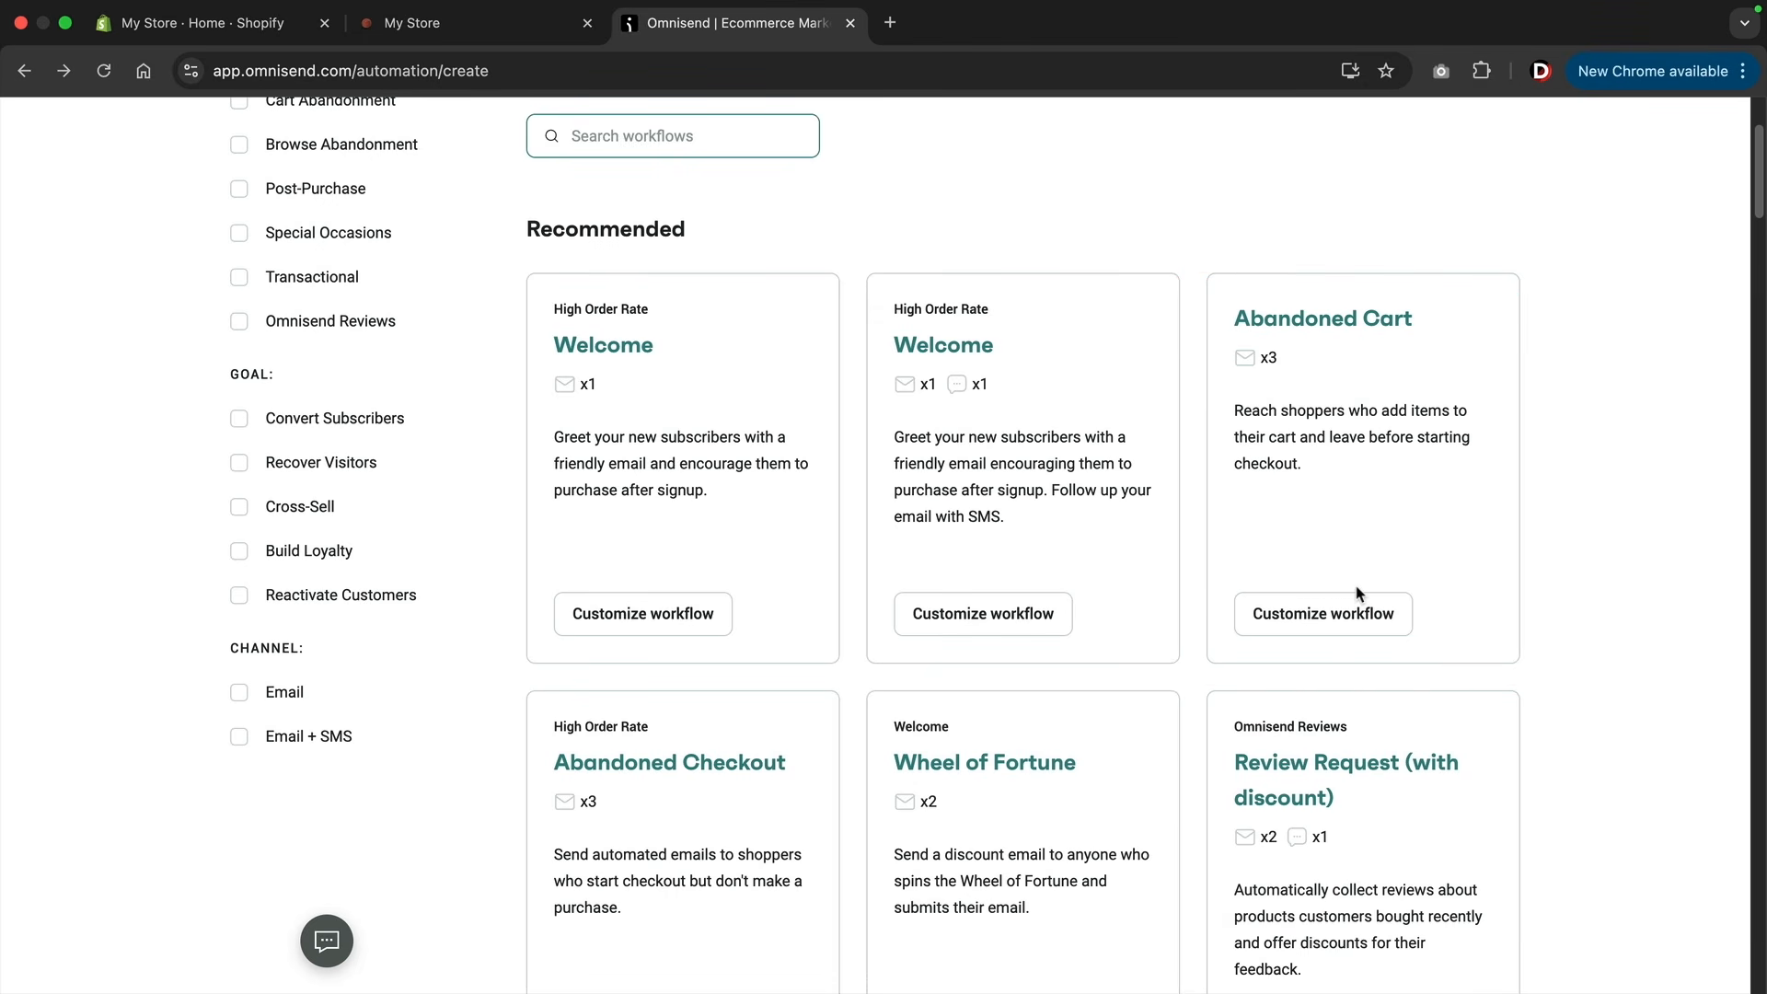
click(1307, 621)
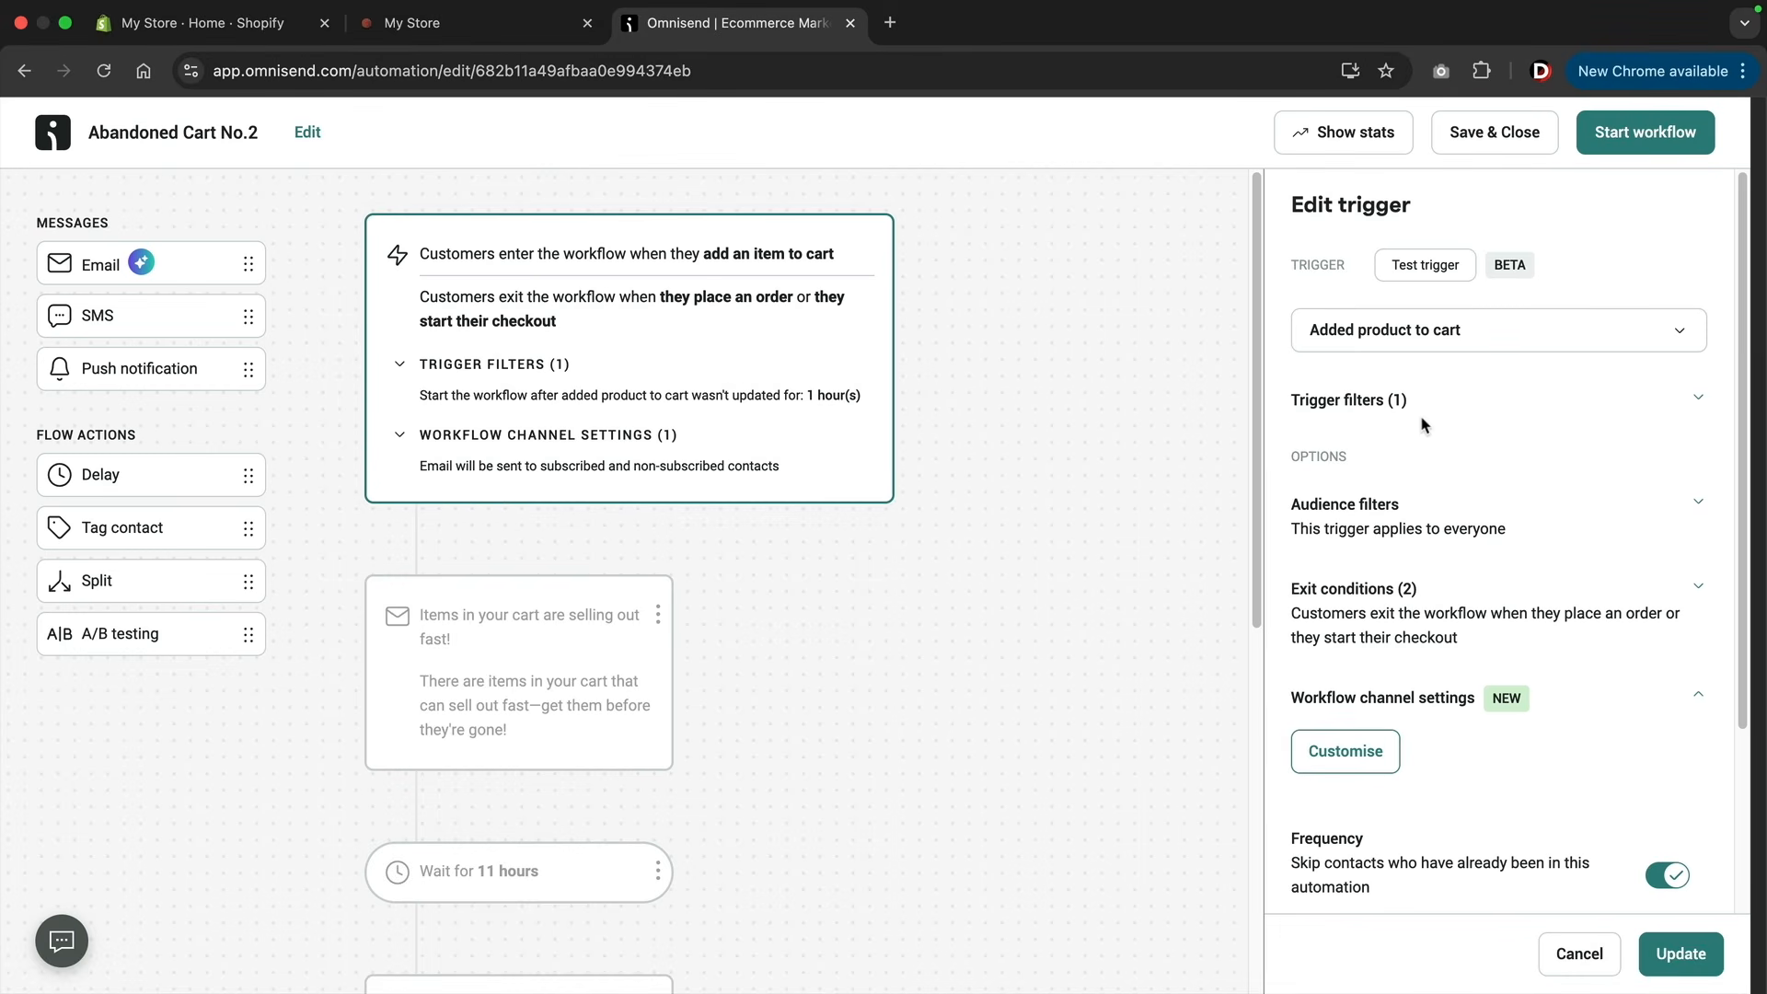
Set the trigger inactivity time in the Abandoned Cart workflow's trigger filters to 2 hours.
click(1363, 410)
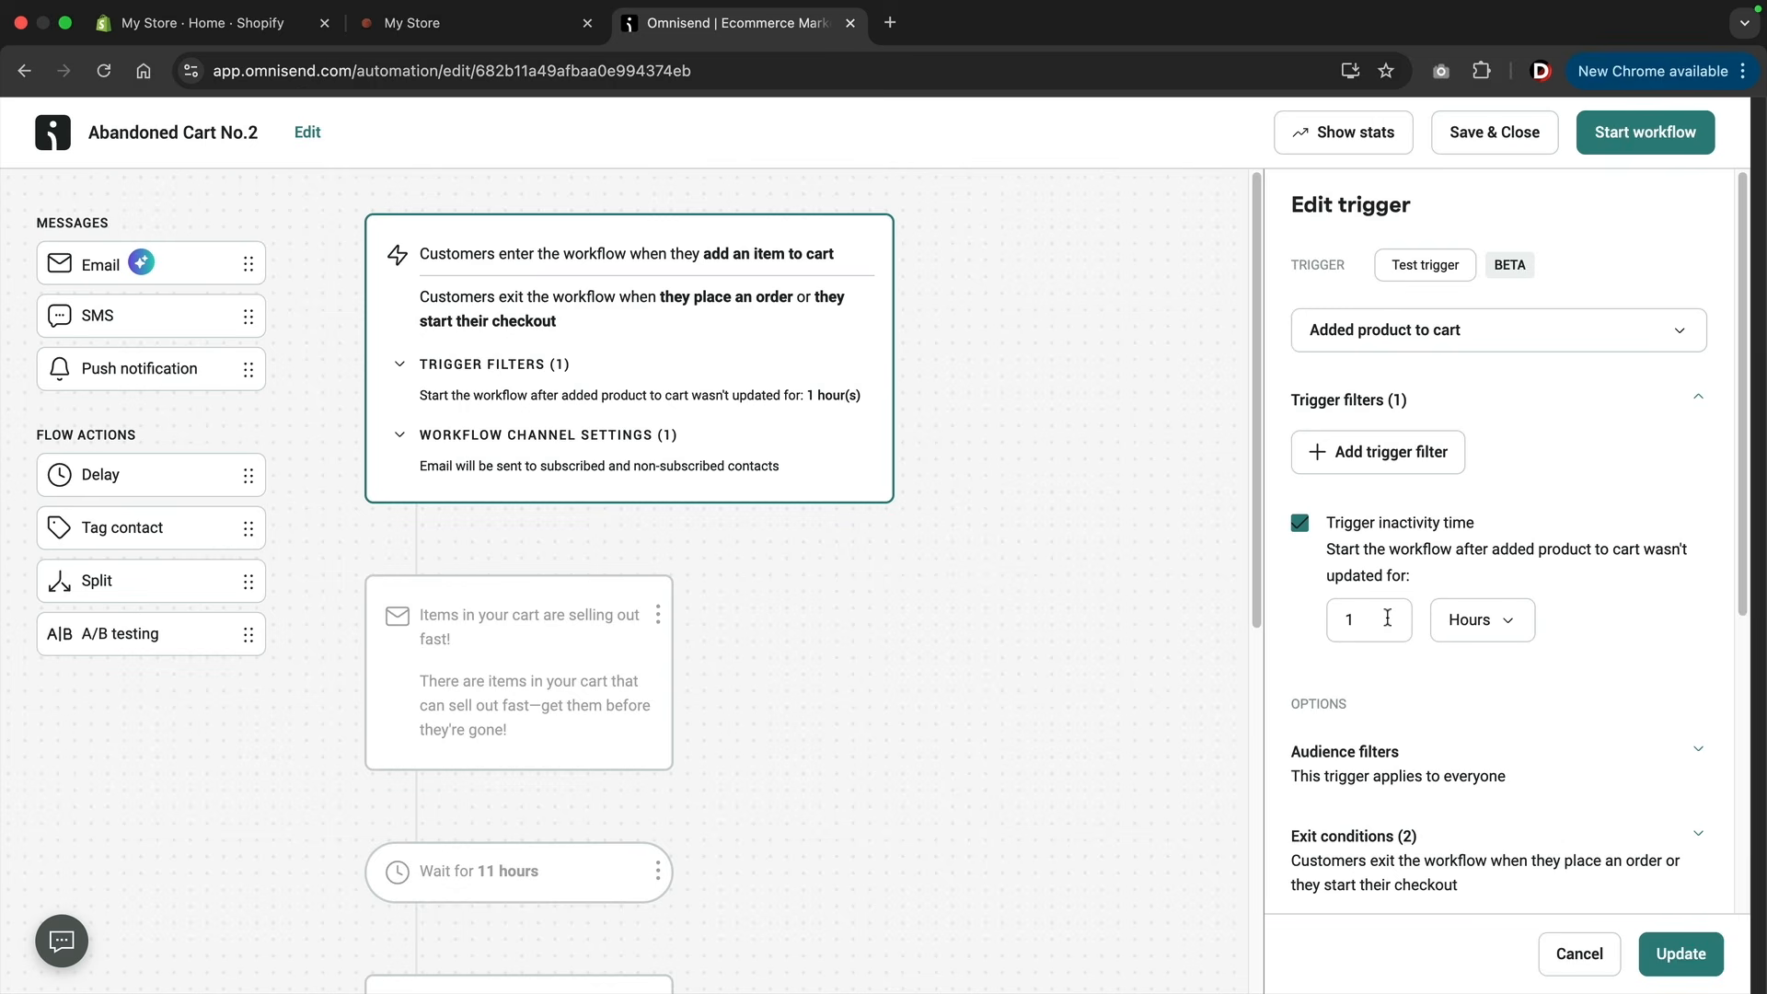
drag(1381, 618, 1331, 619)
click(1469, 624)
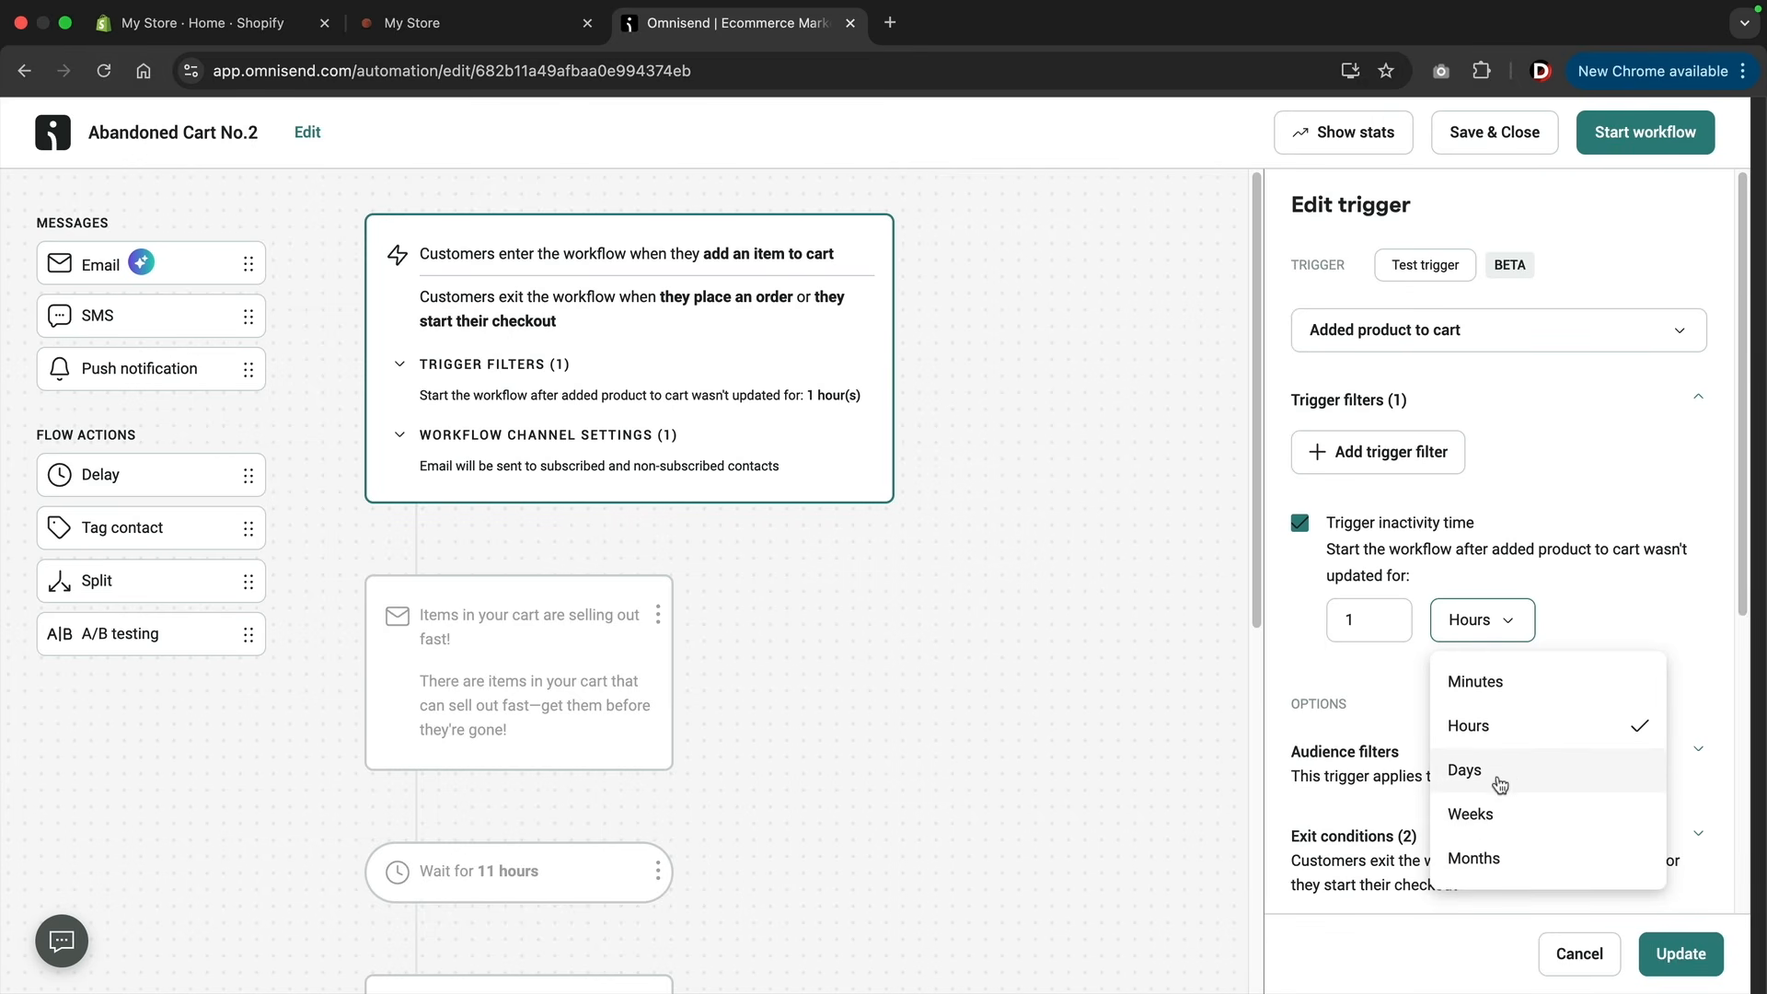
click(1499, 735)
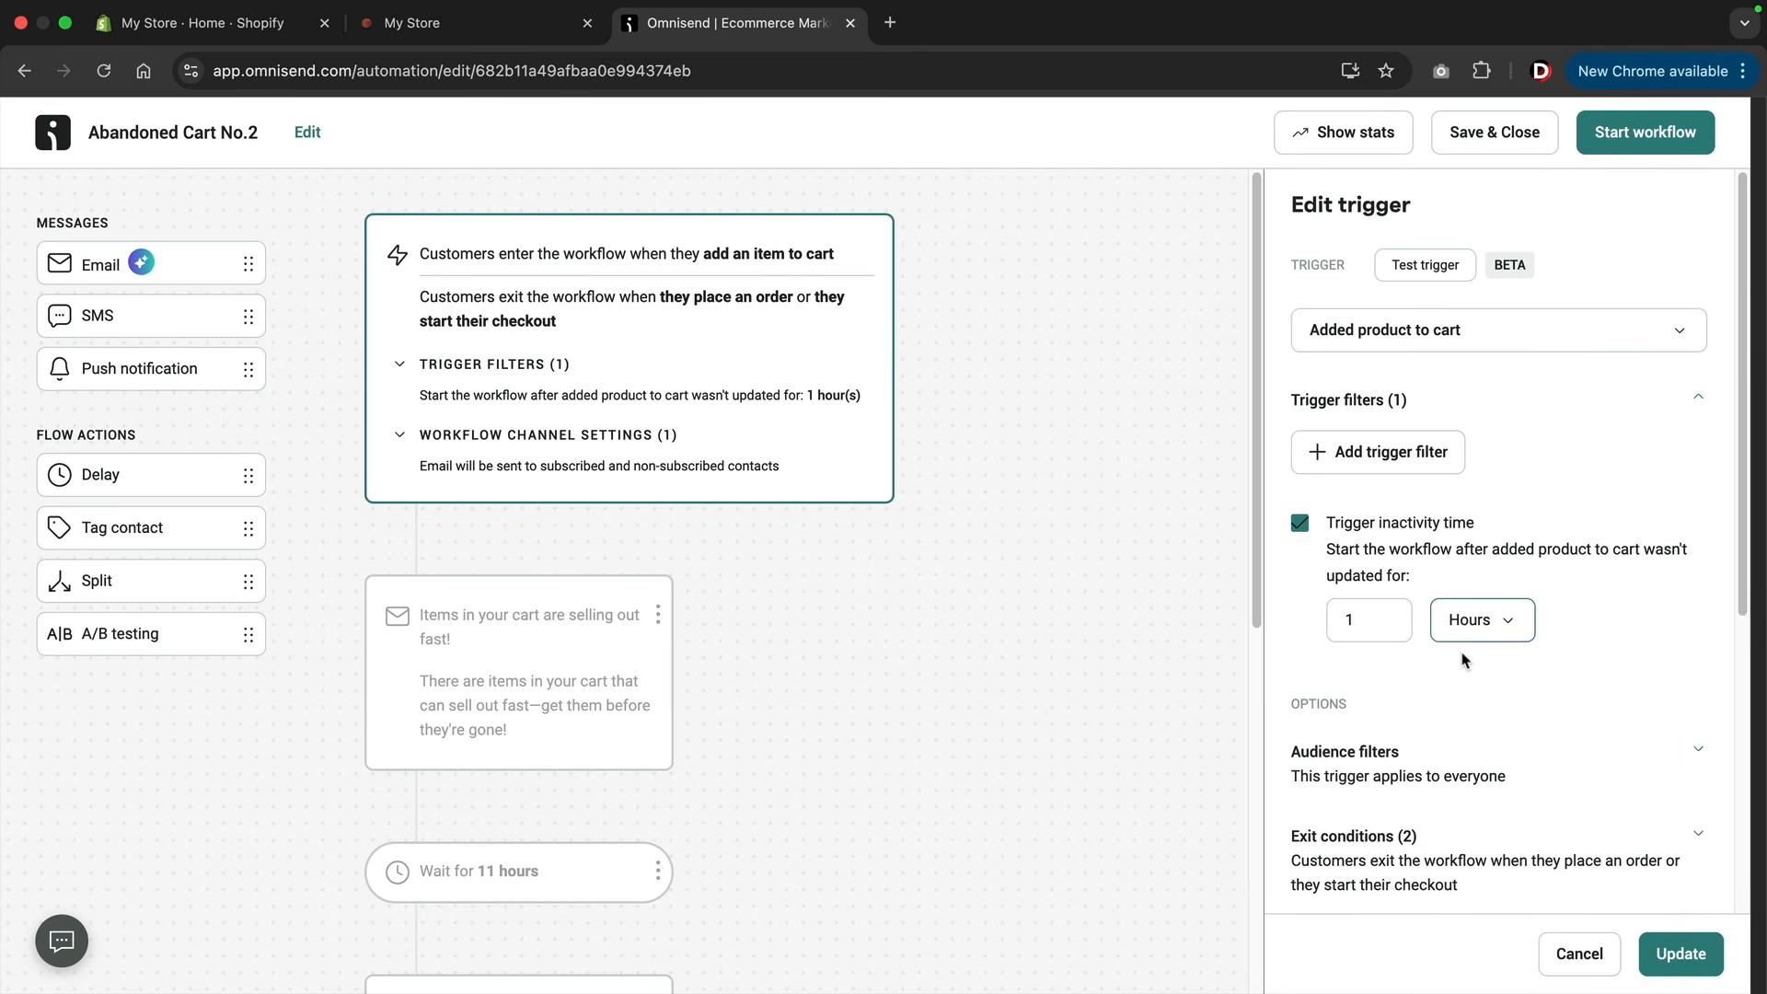
double_click(1355, 637)
text(2)
click(1372, 680)
Examine the trigger's audience filters and remaining options, and the emails and delays in the abandoned cart sequence.
scroll(1372, 663, down, 3)
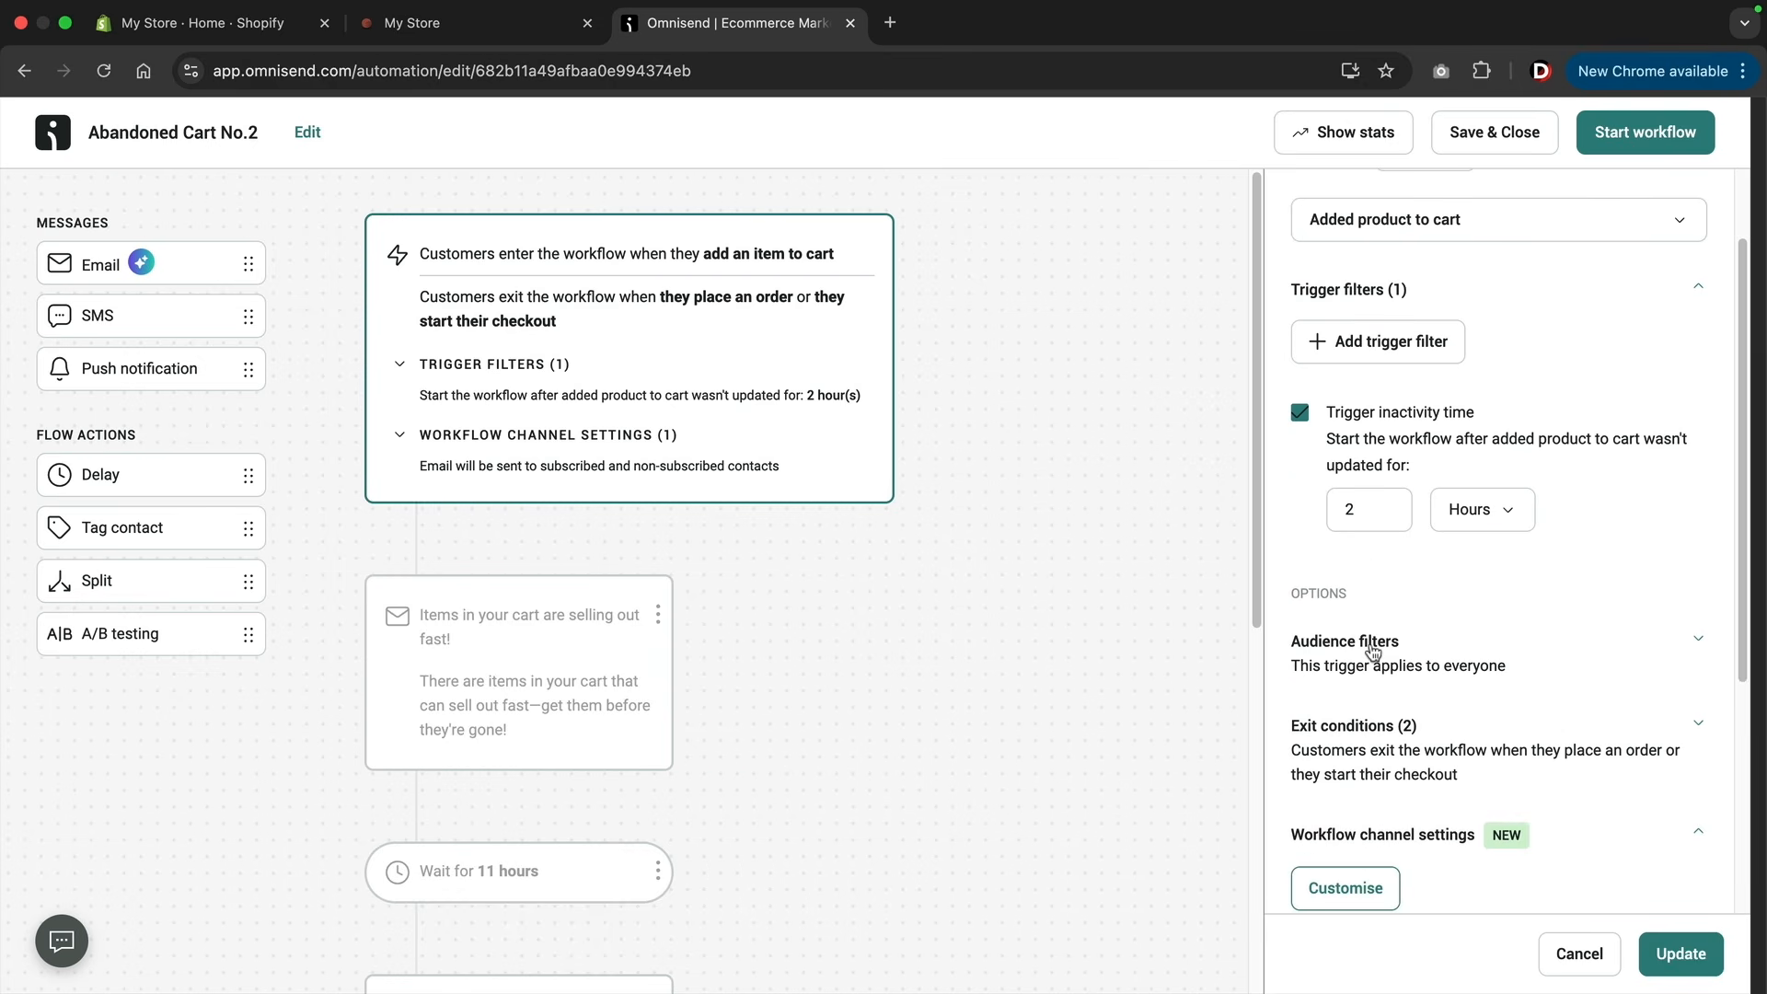
click(1696, 644)
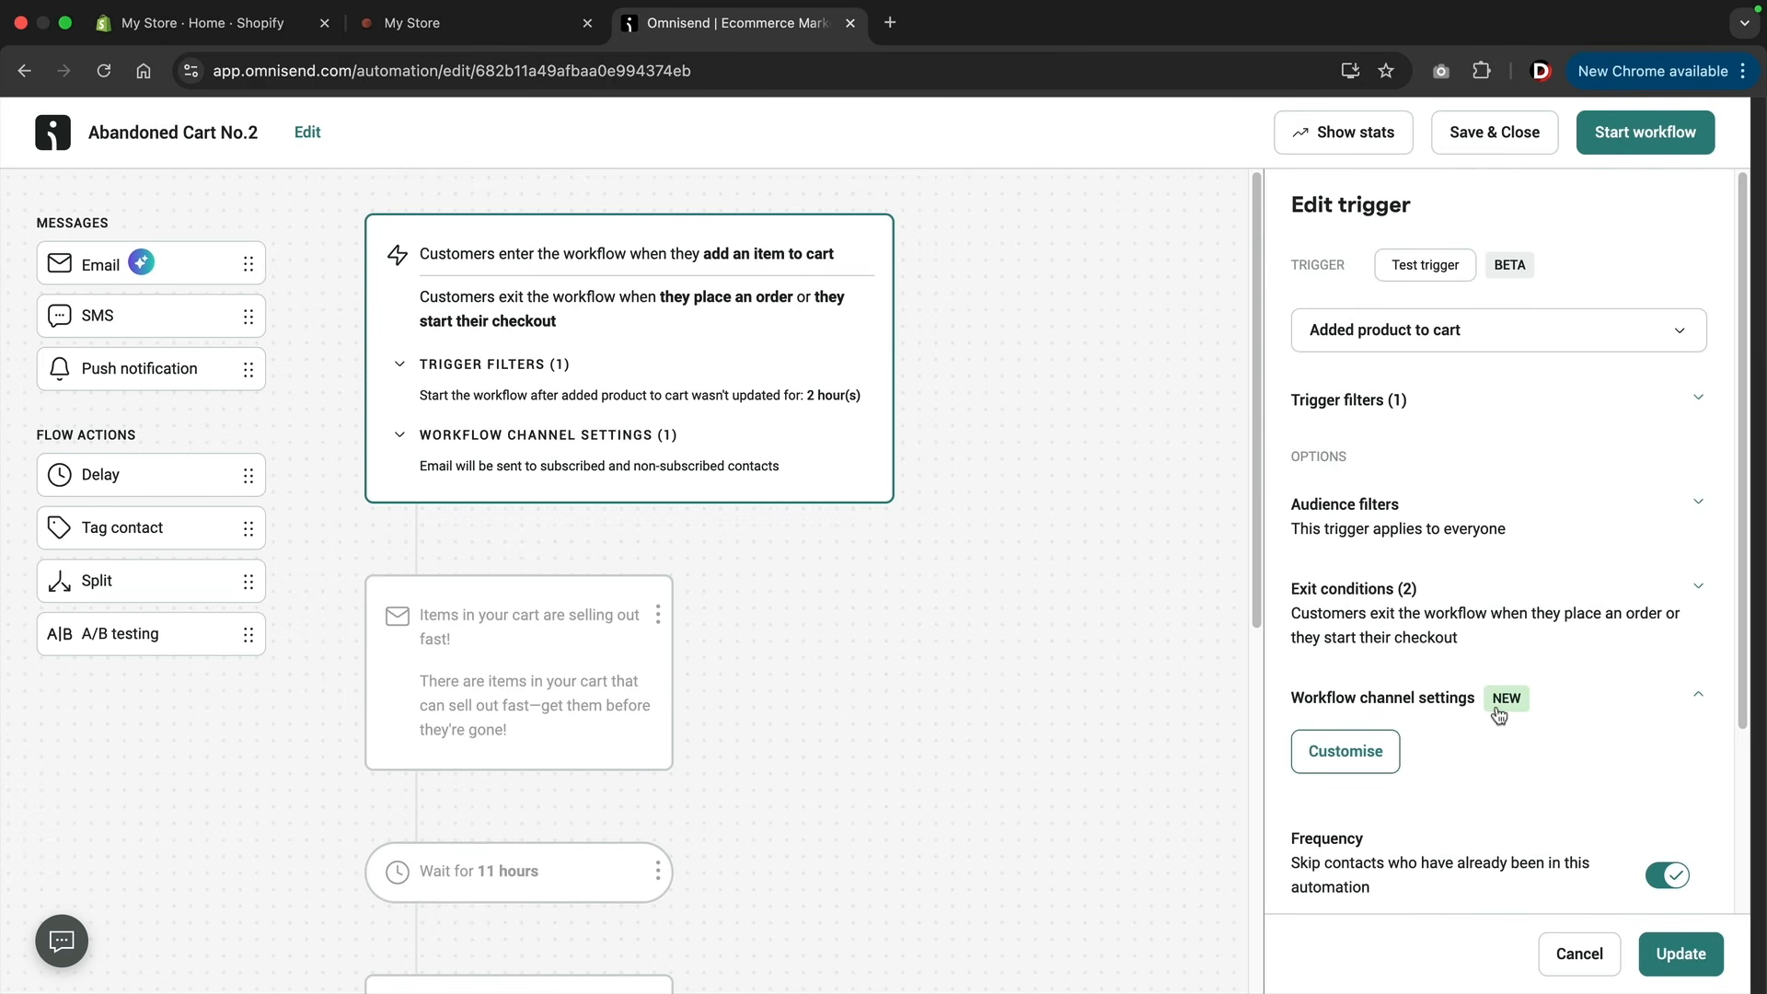
scroll(856, 569, down, 4)
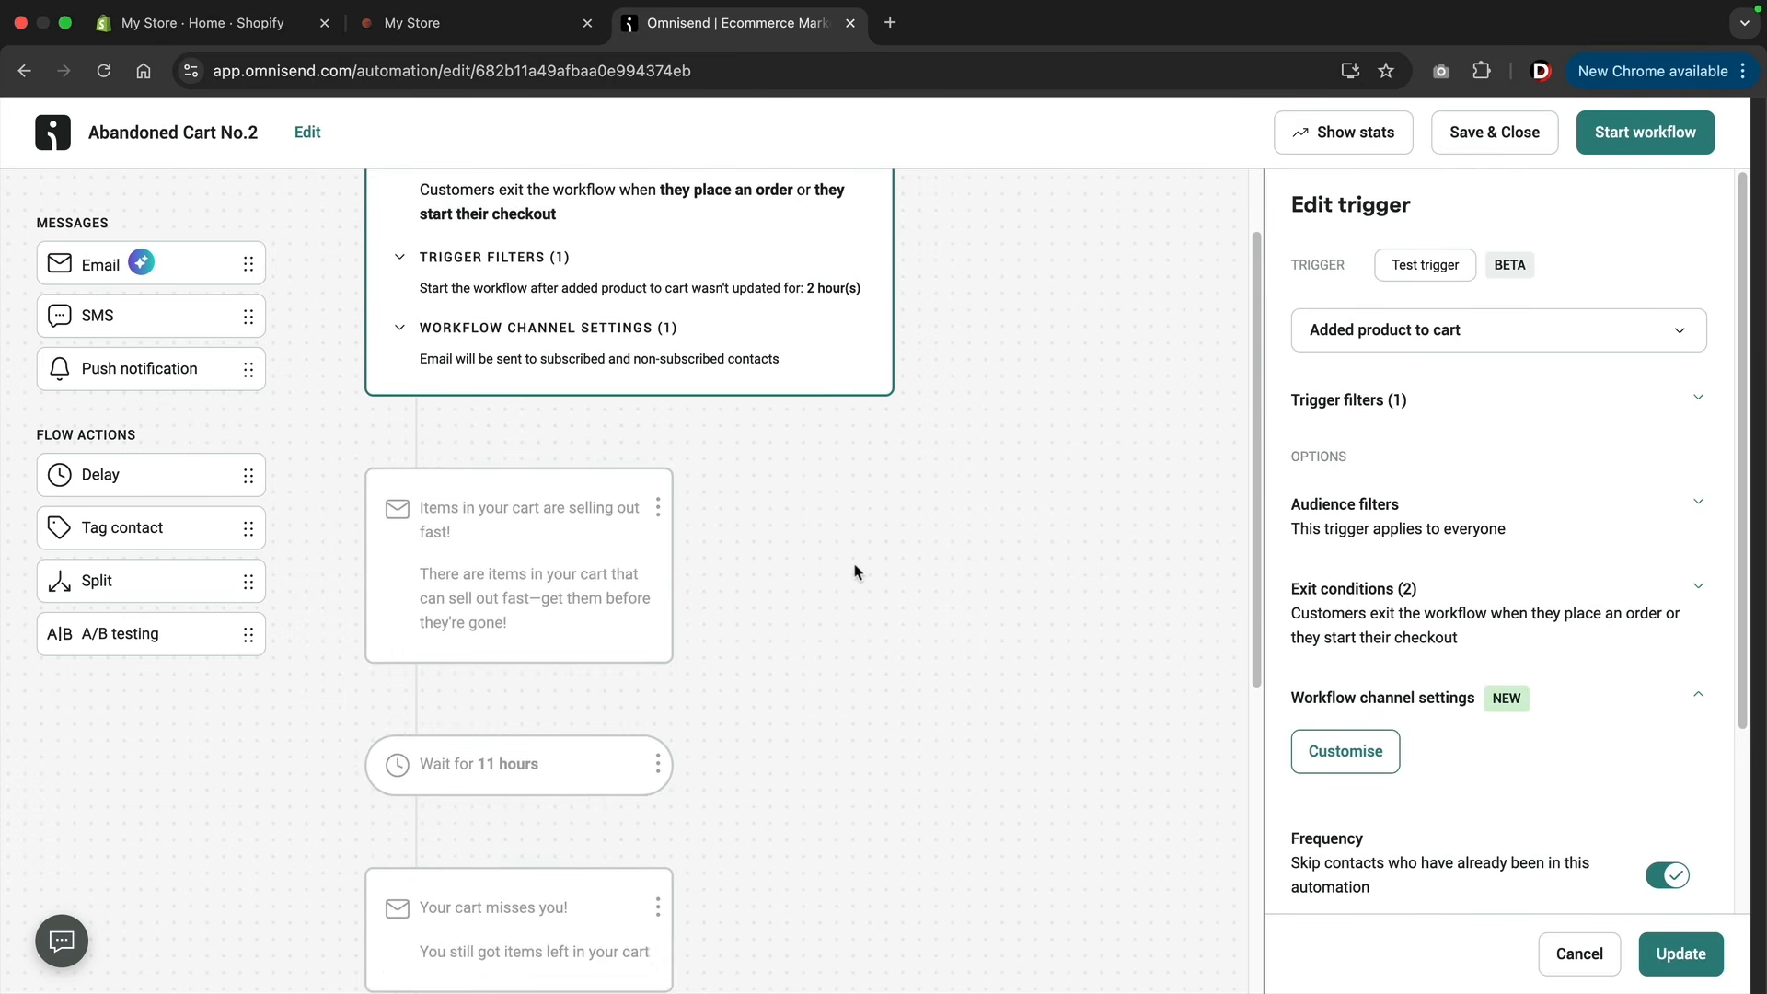
click(592, 368)
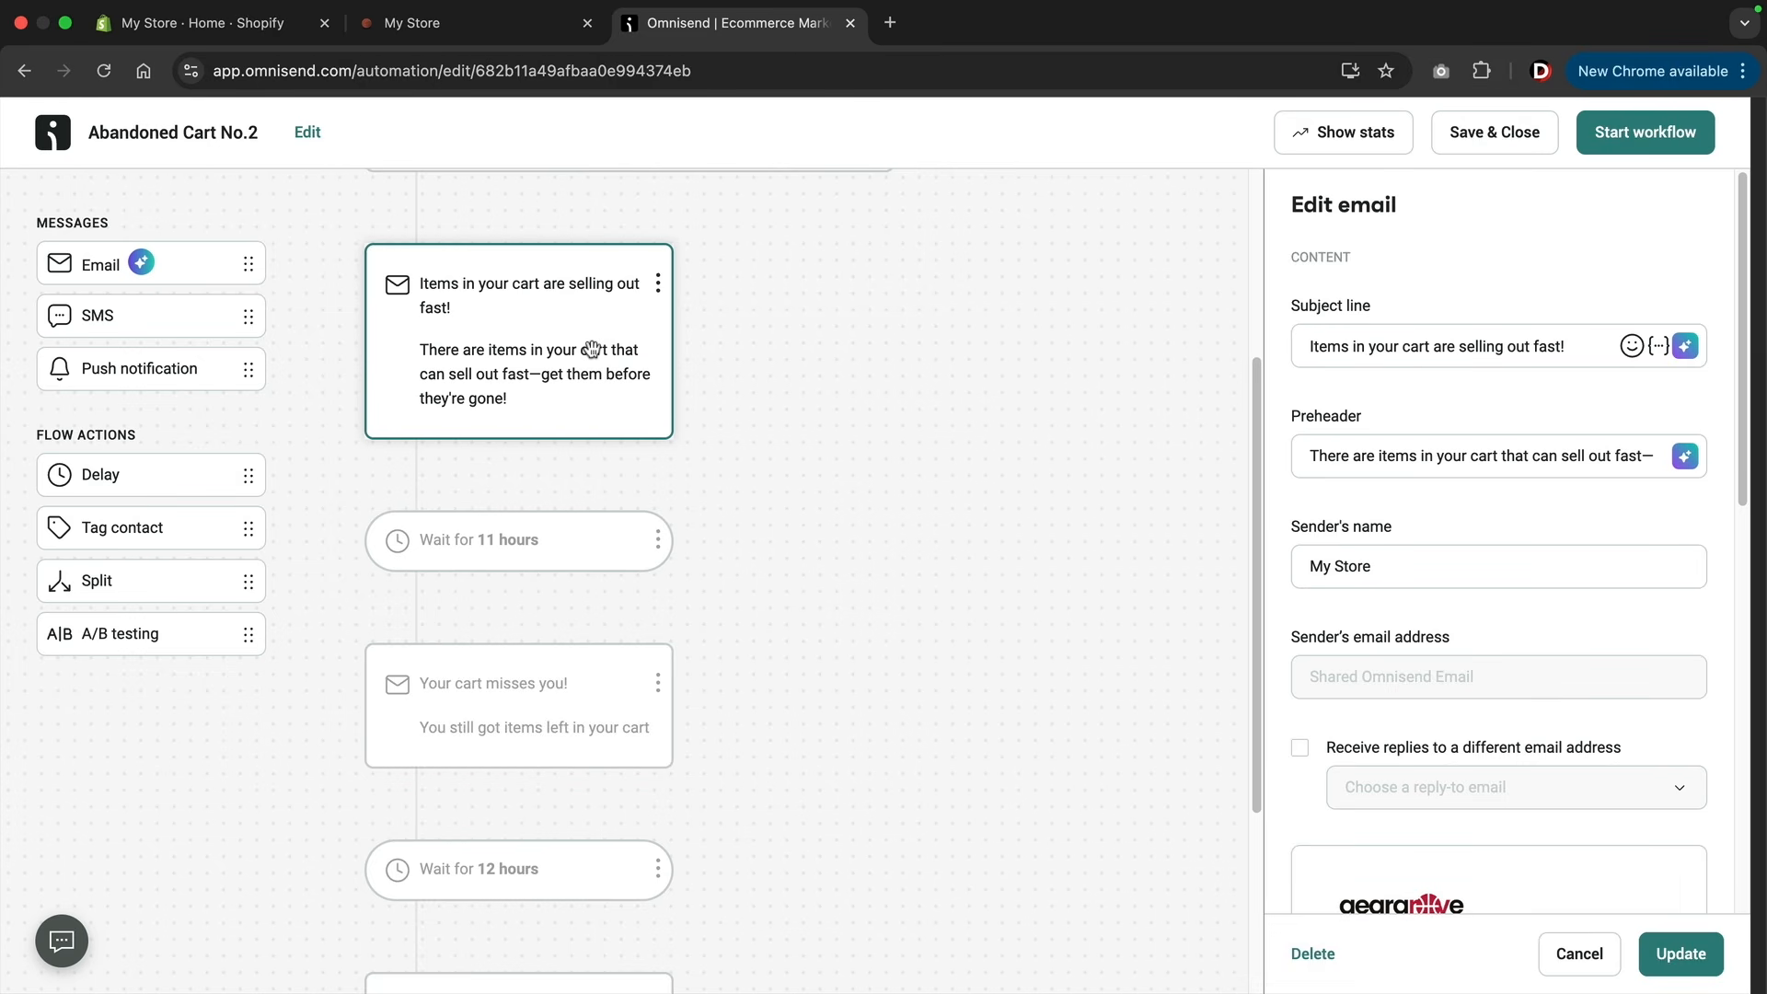
click(551, 539)
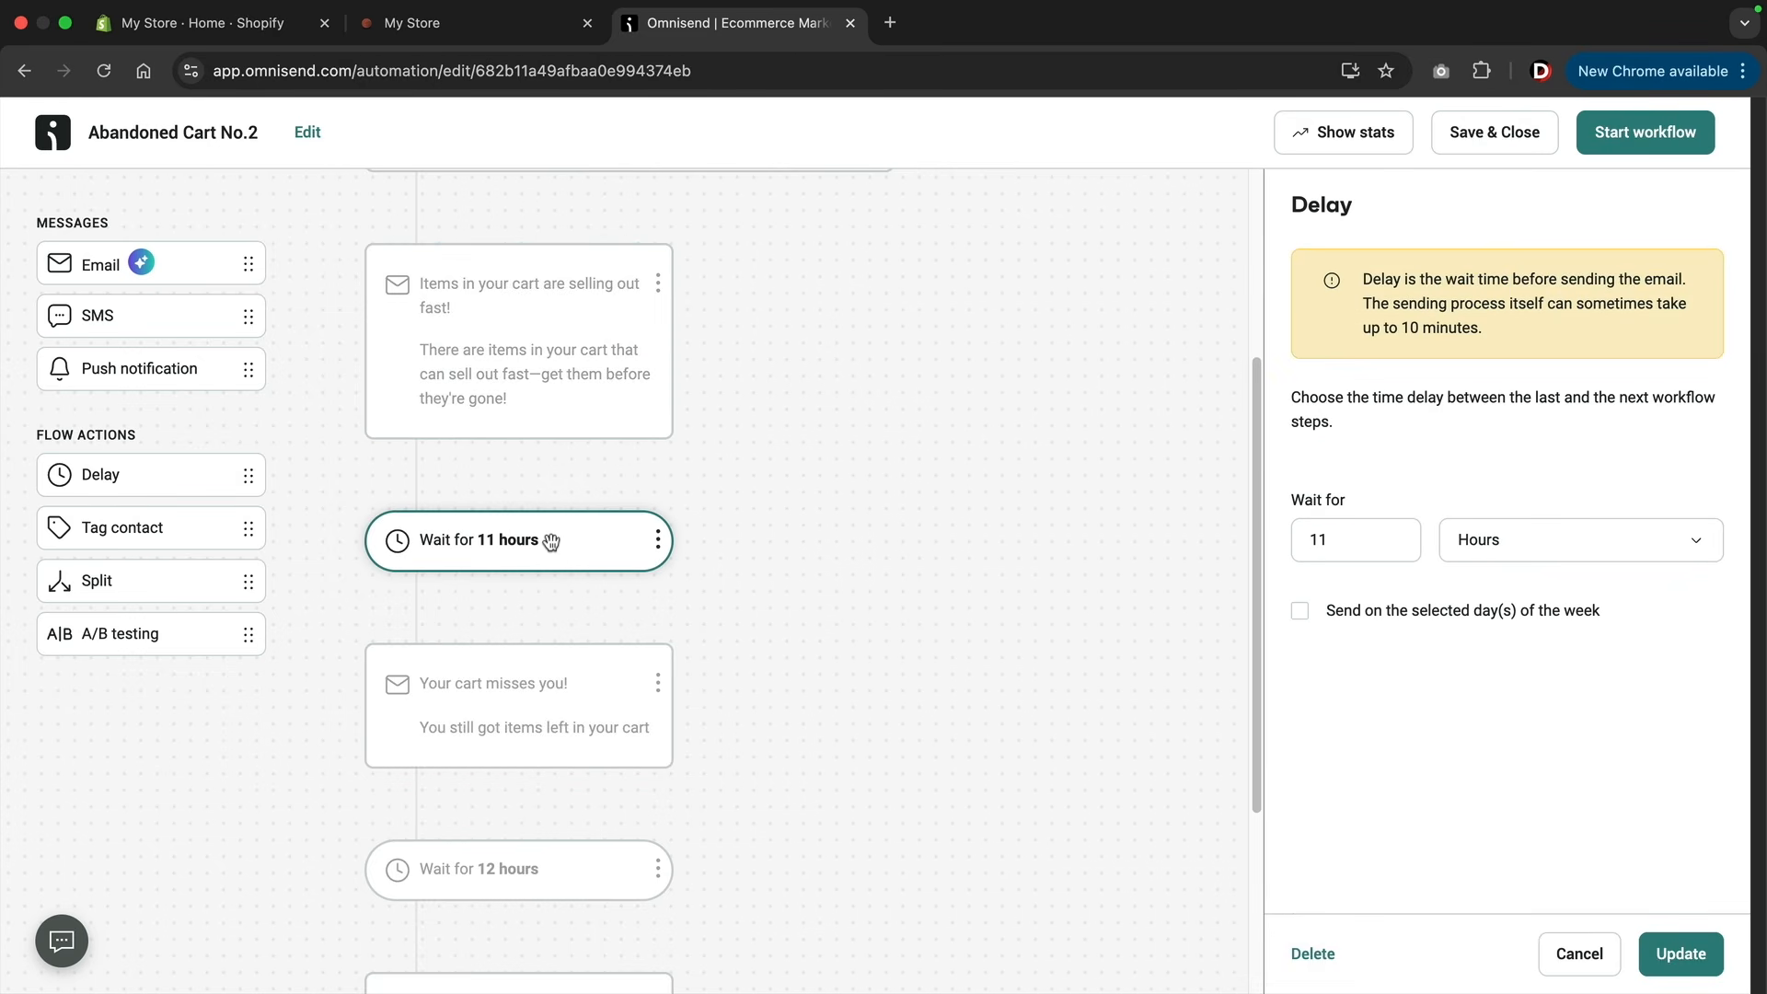
scroll(553, 545, down, 3)
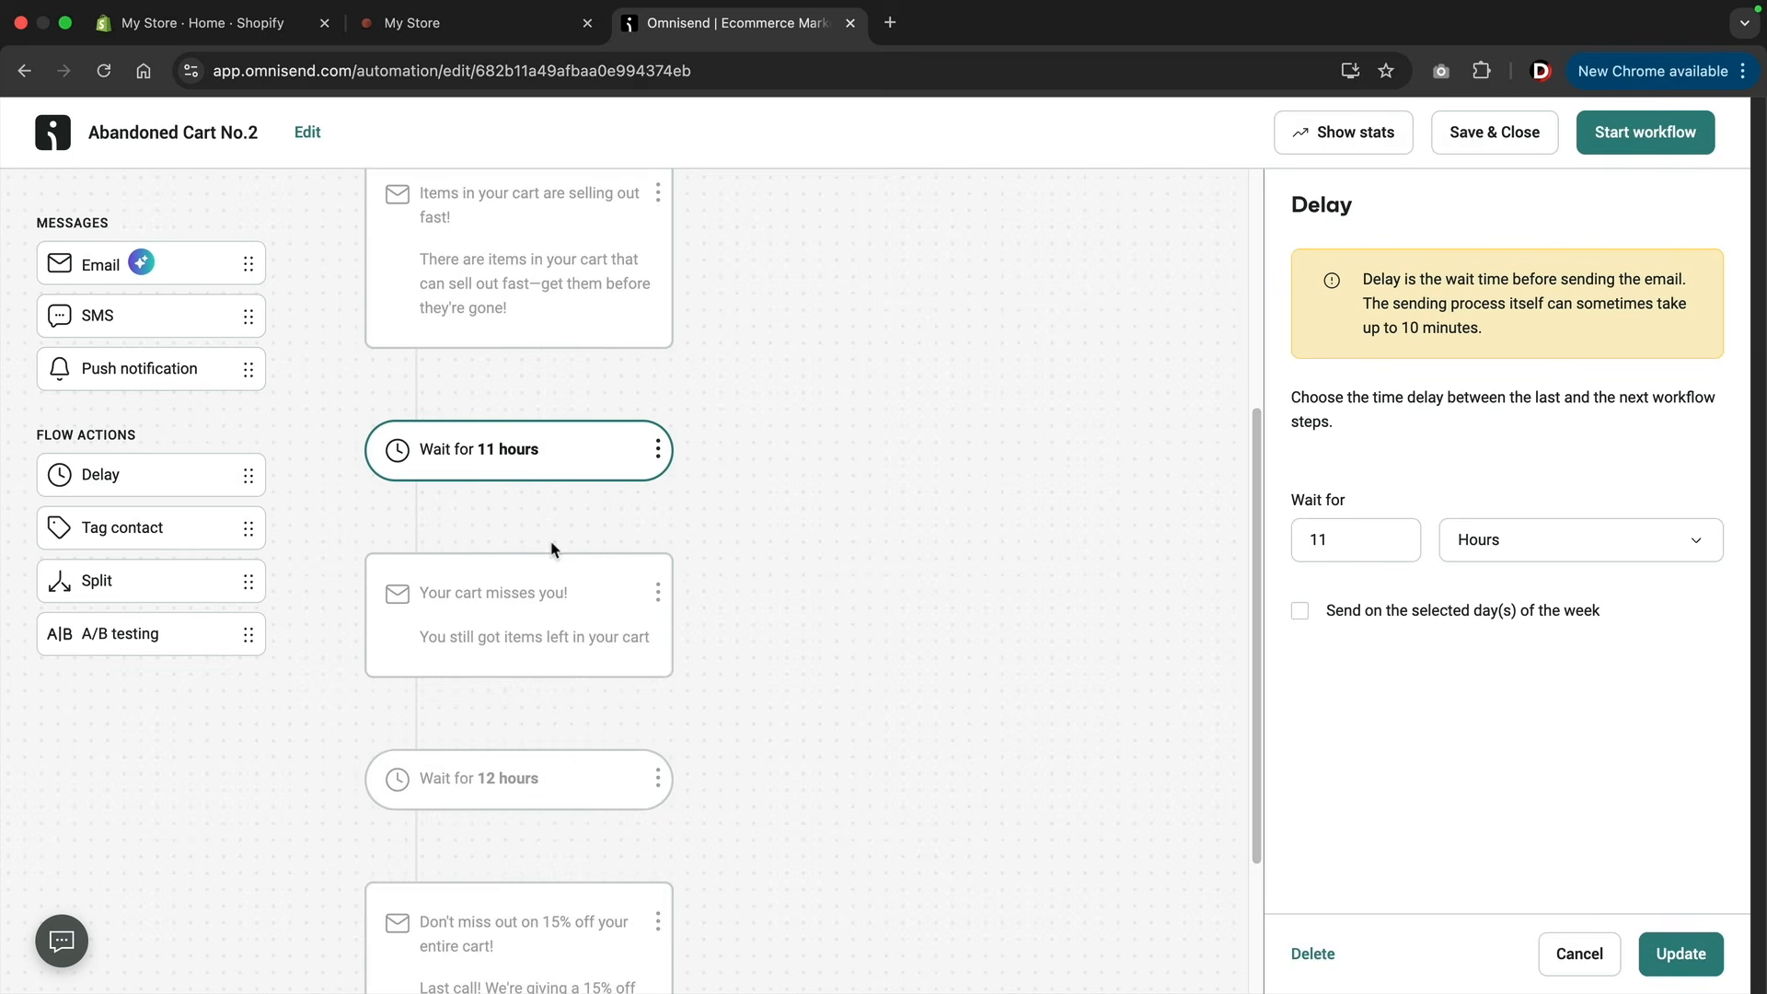
click(552, 478)
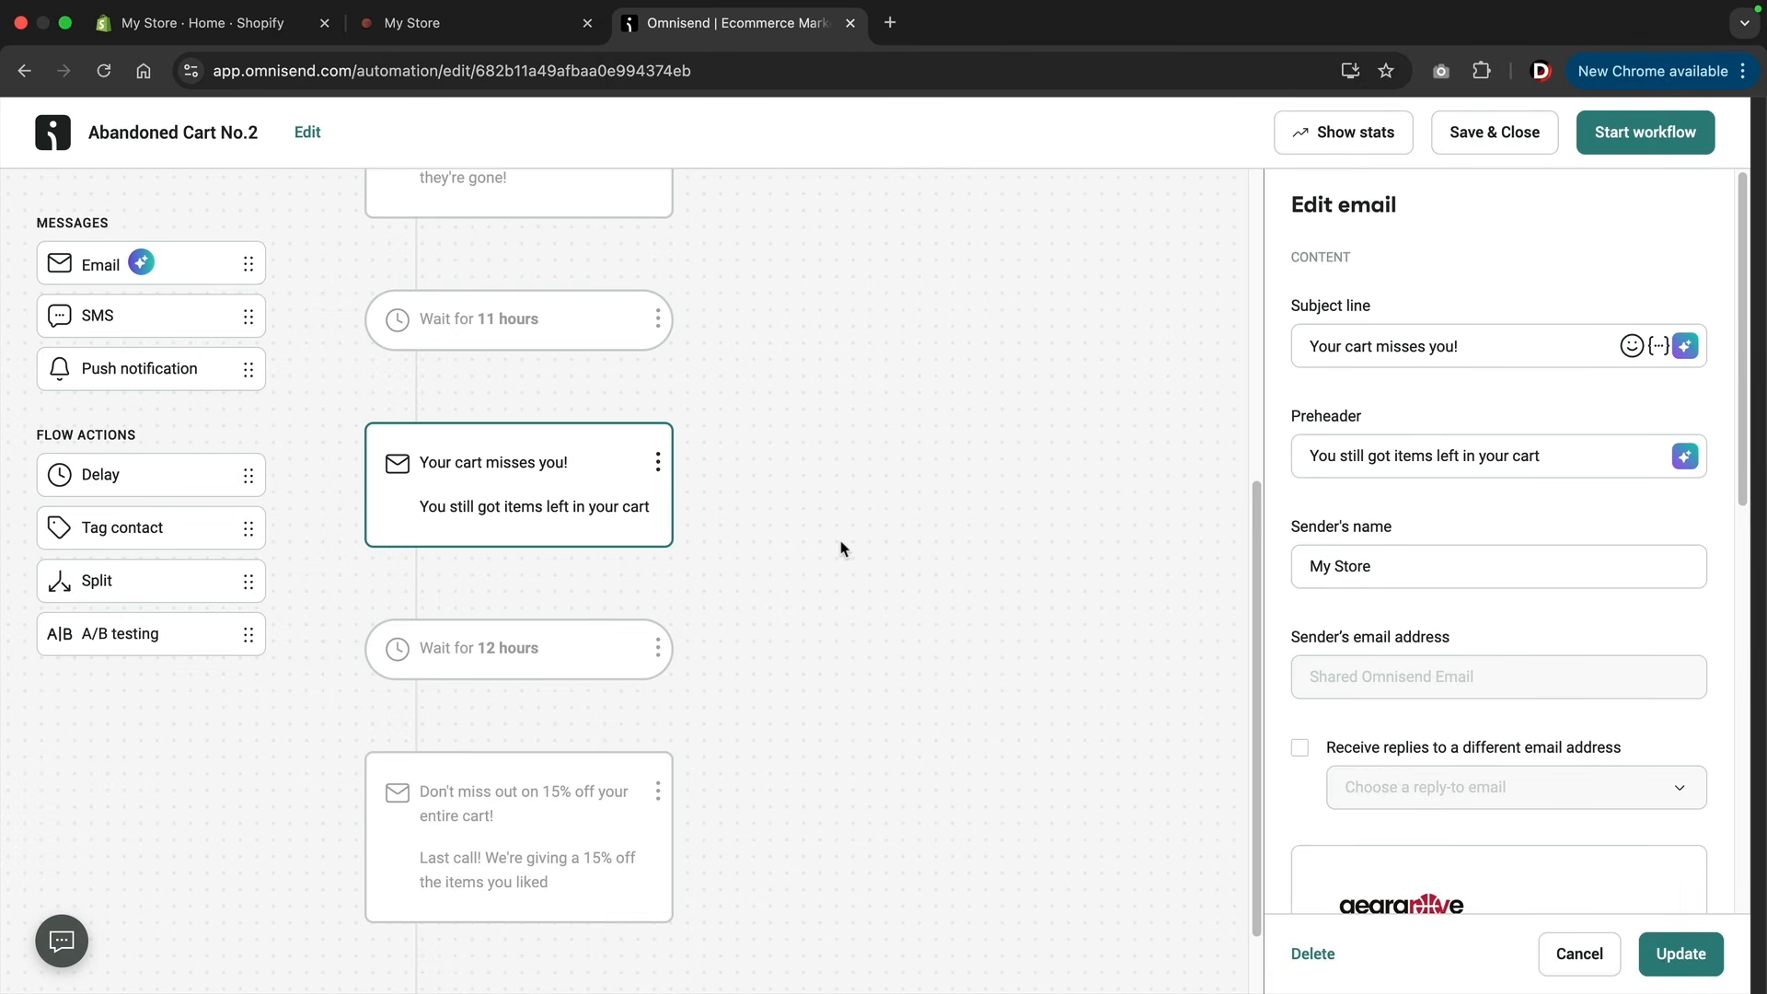
scroll(840, 549, down, 1)
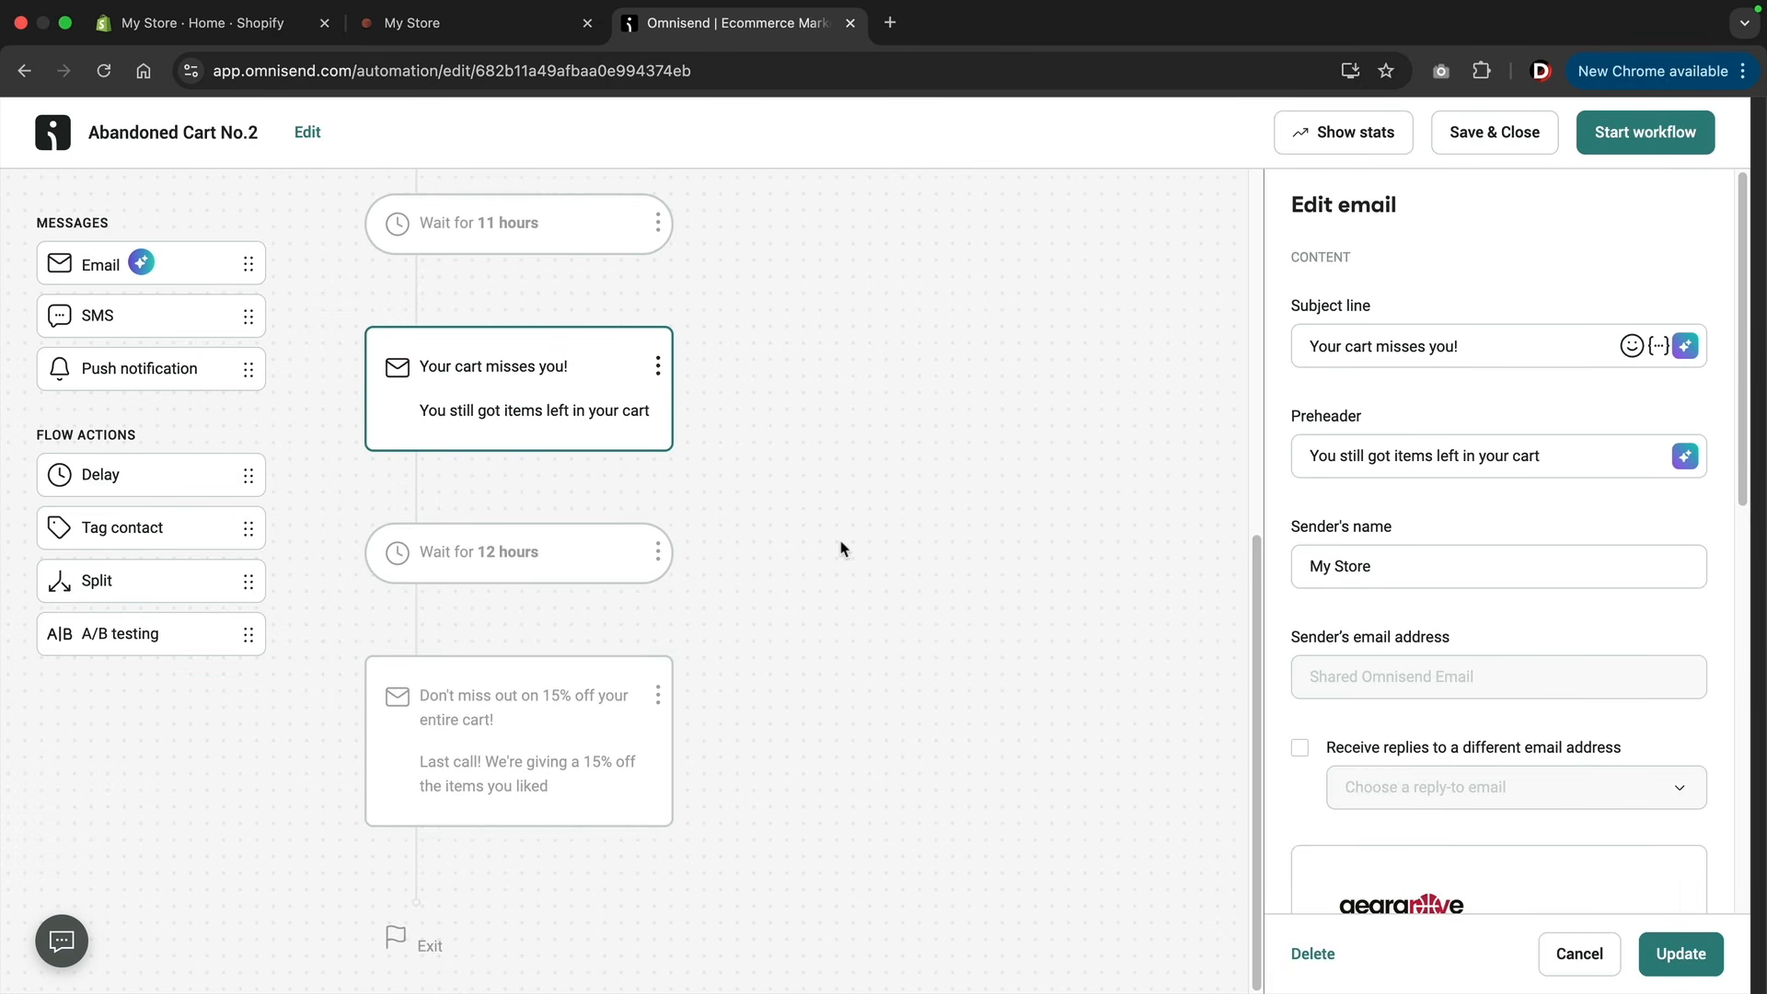
Review the 12-hour delay and the subject line of the final 15% off email in the abandoned cart sequence.
click(503, 547)
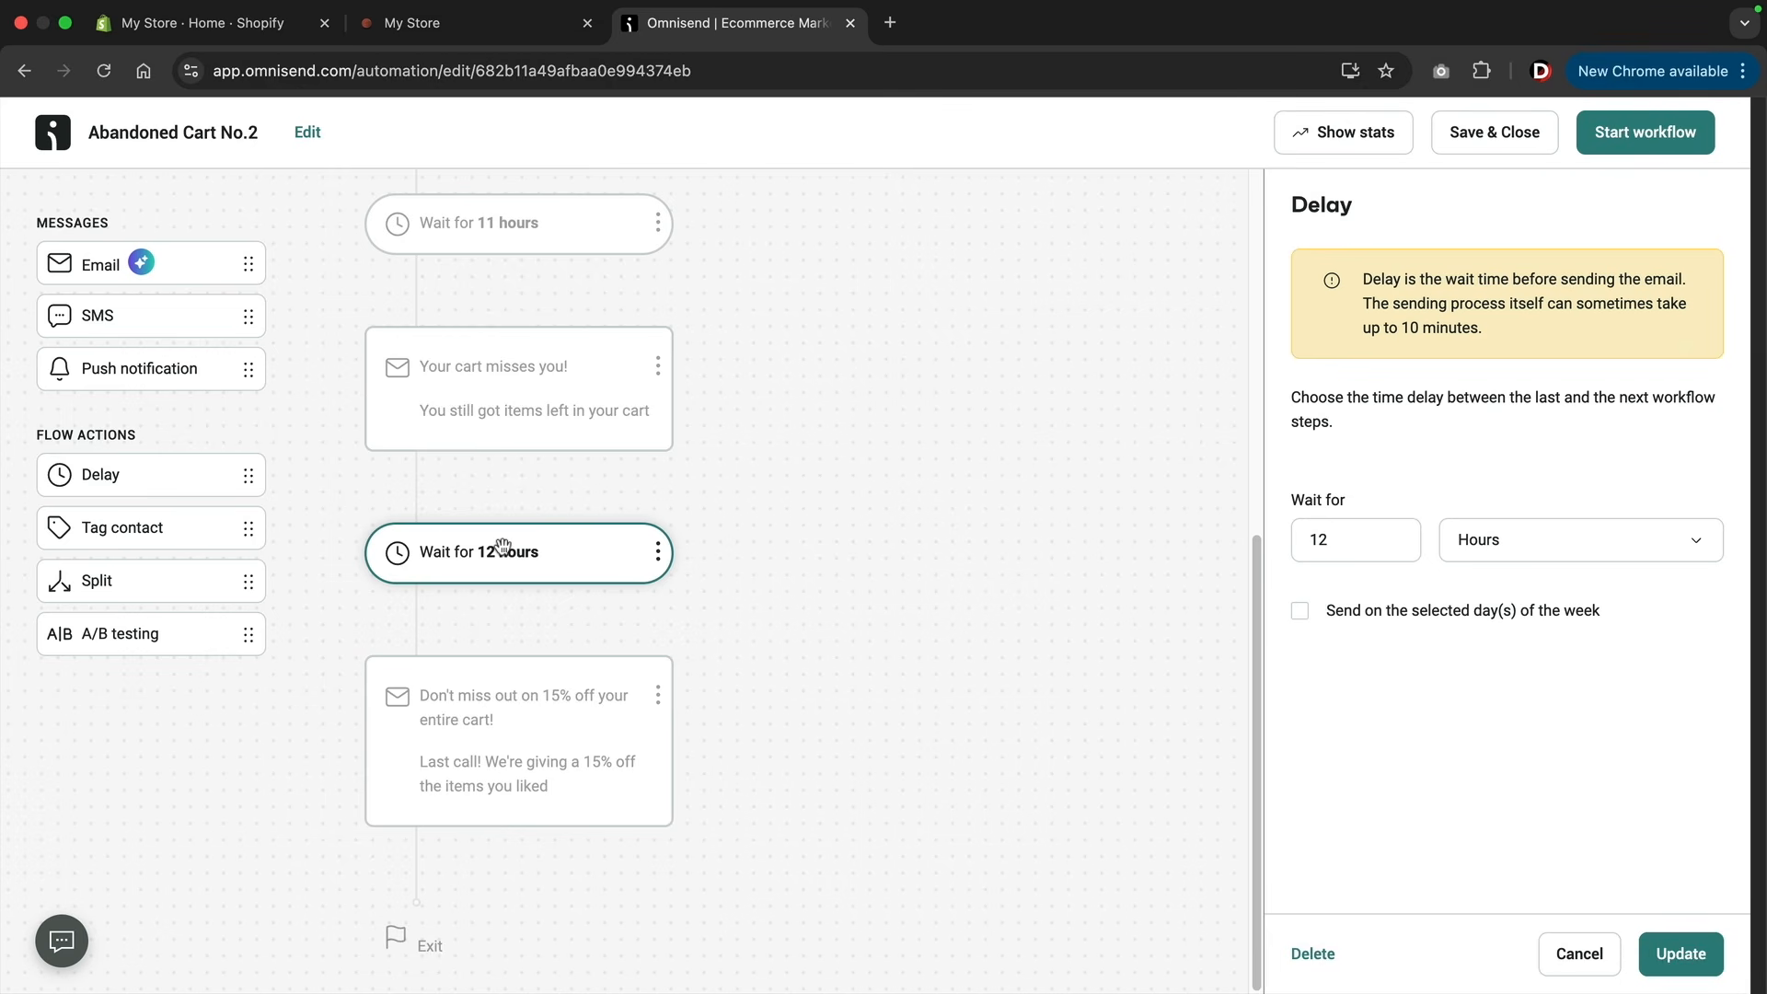
click(509, 704)
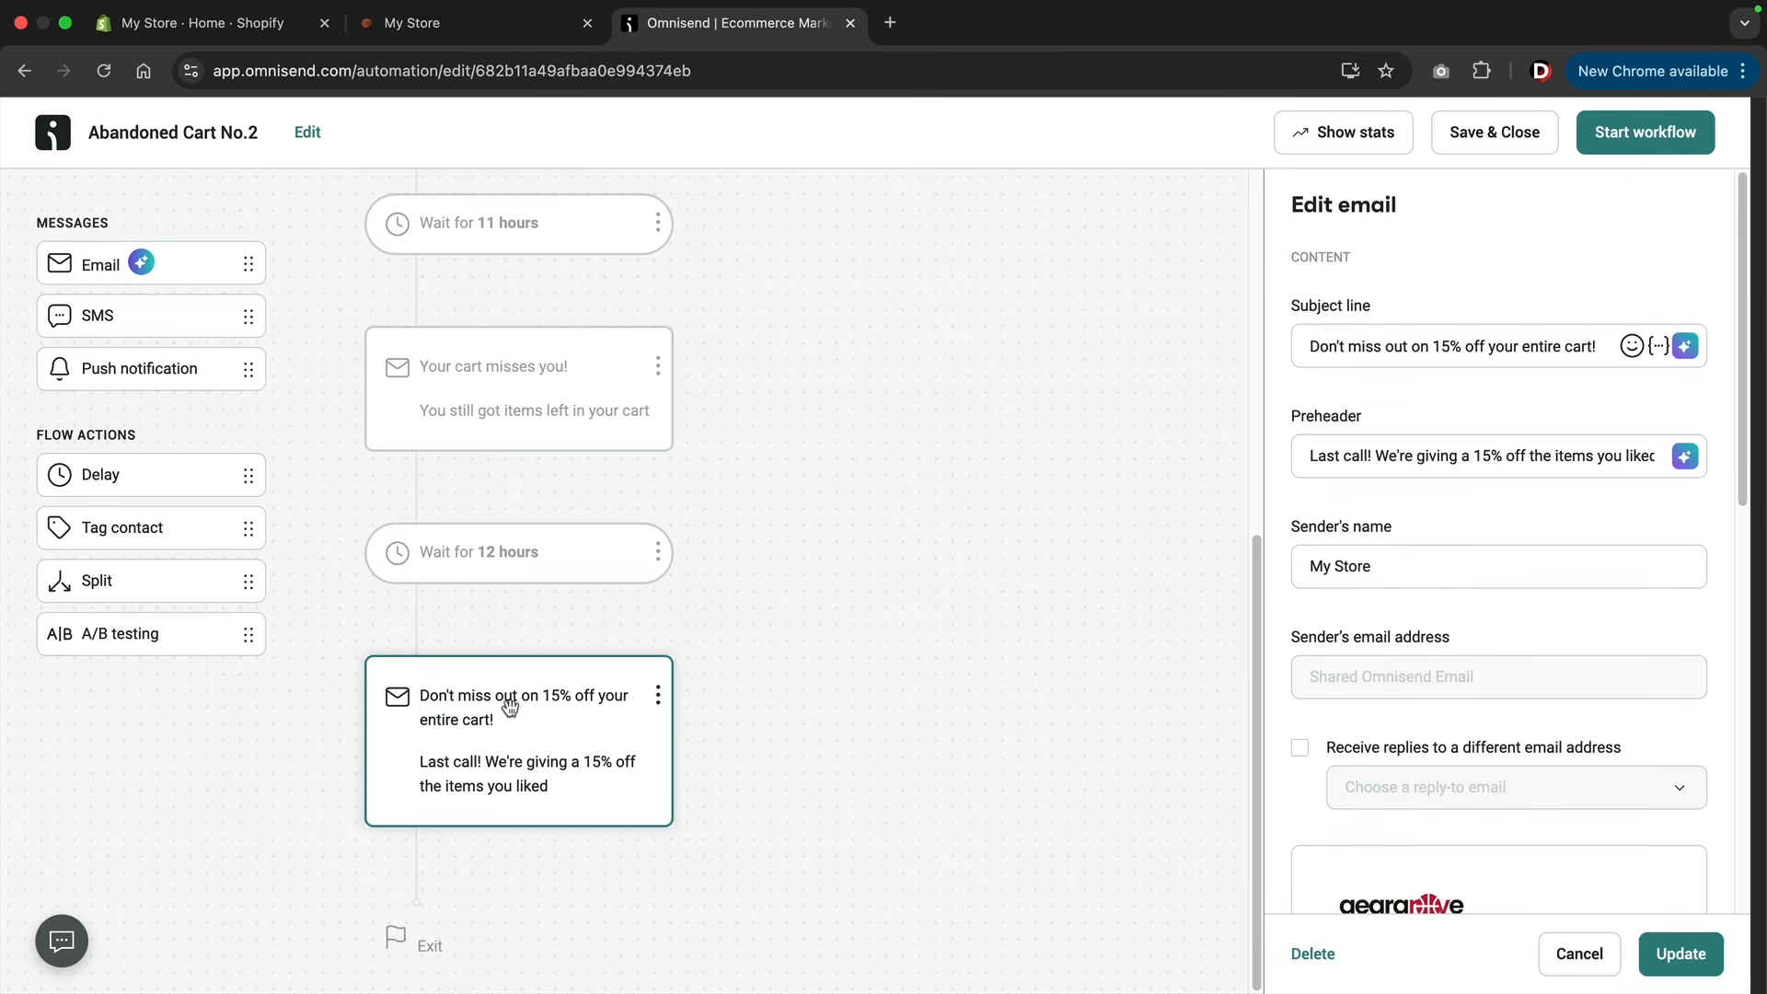
drag(1465, 348, 1412, 348)
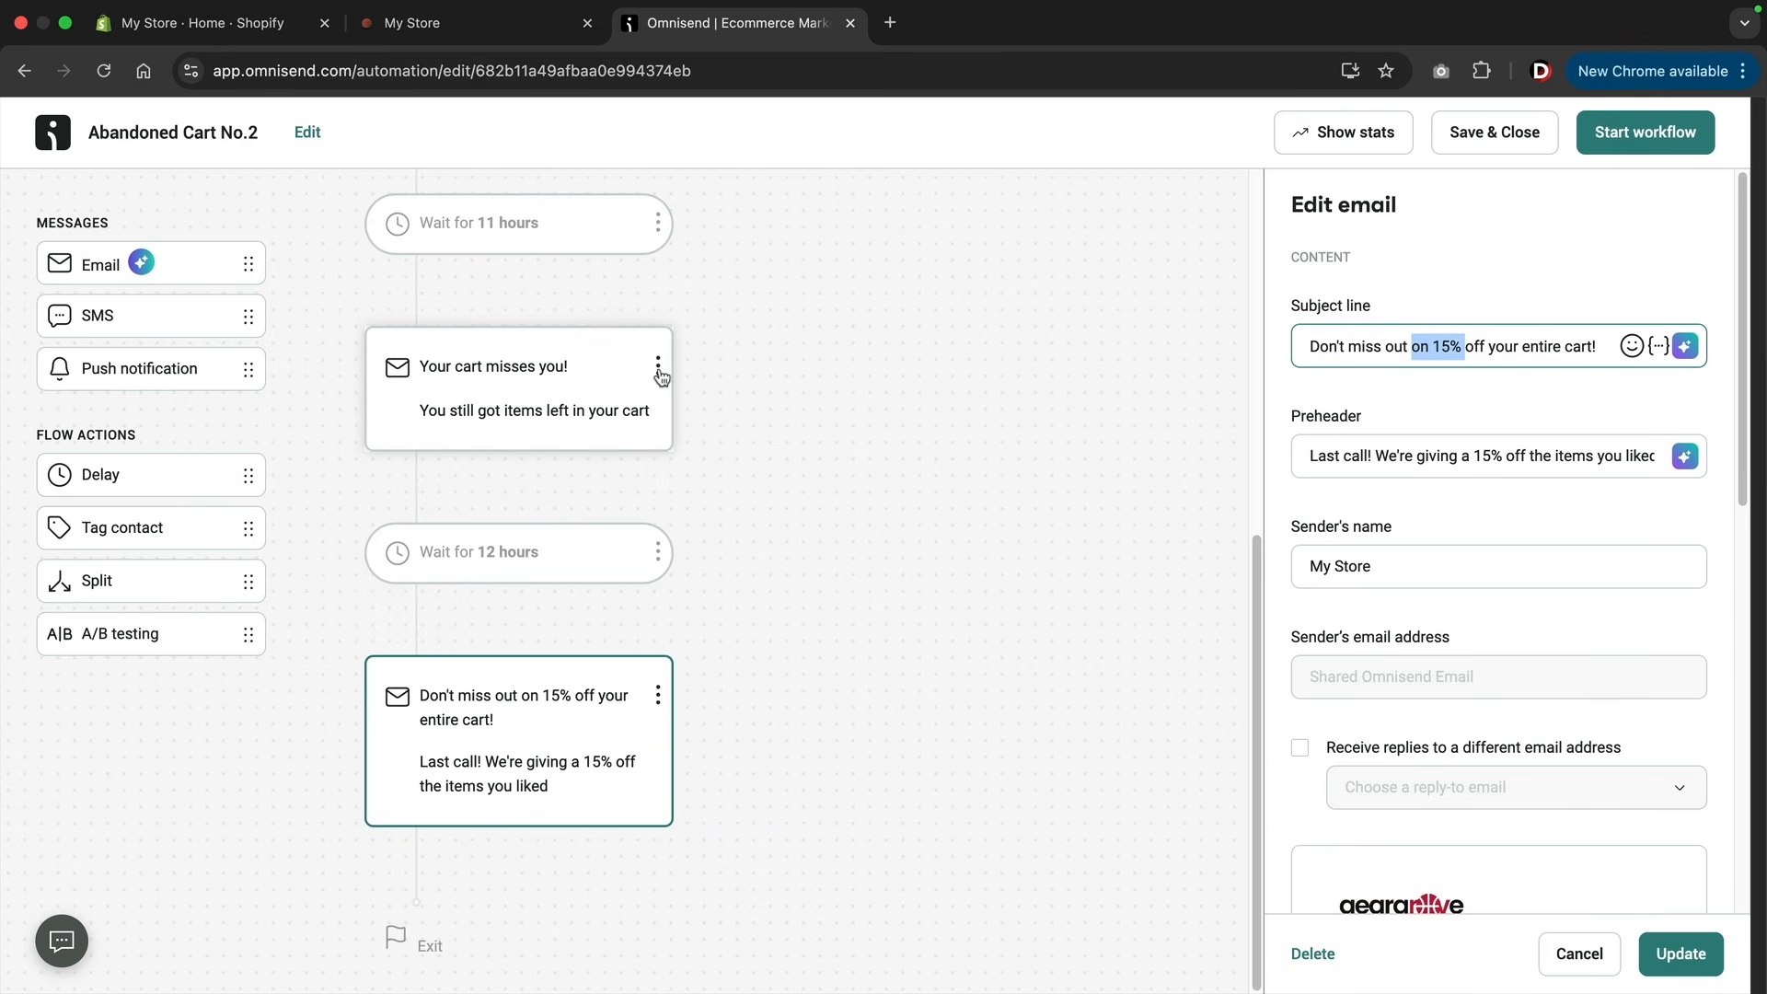
Set the sender's name of the first abandoned cart email, "Items in your cart are selling out fast!", to Dennis Club.
scroll(649, 697, up, 6)
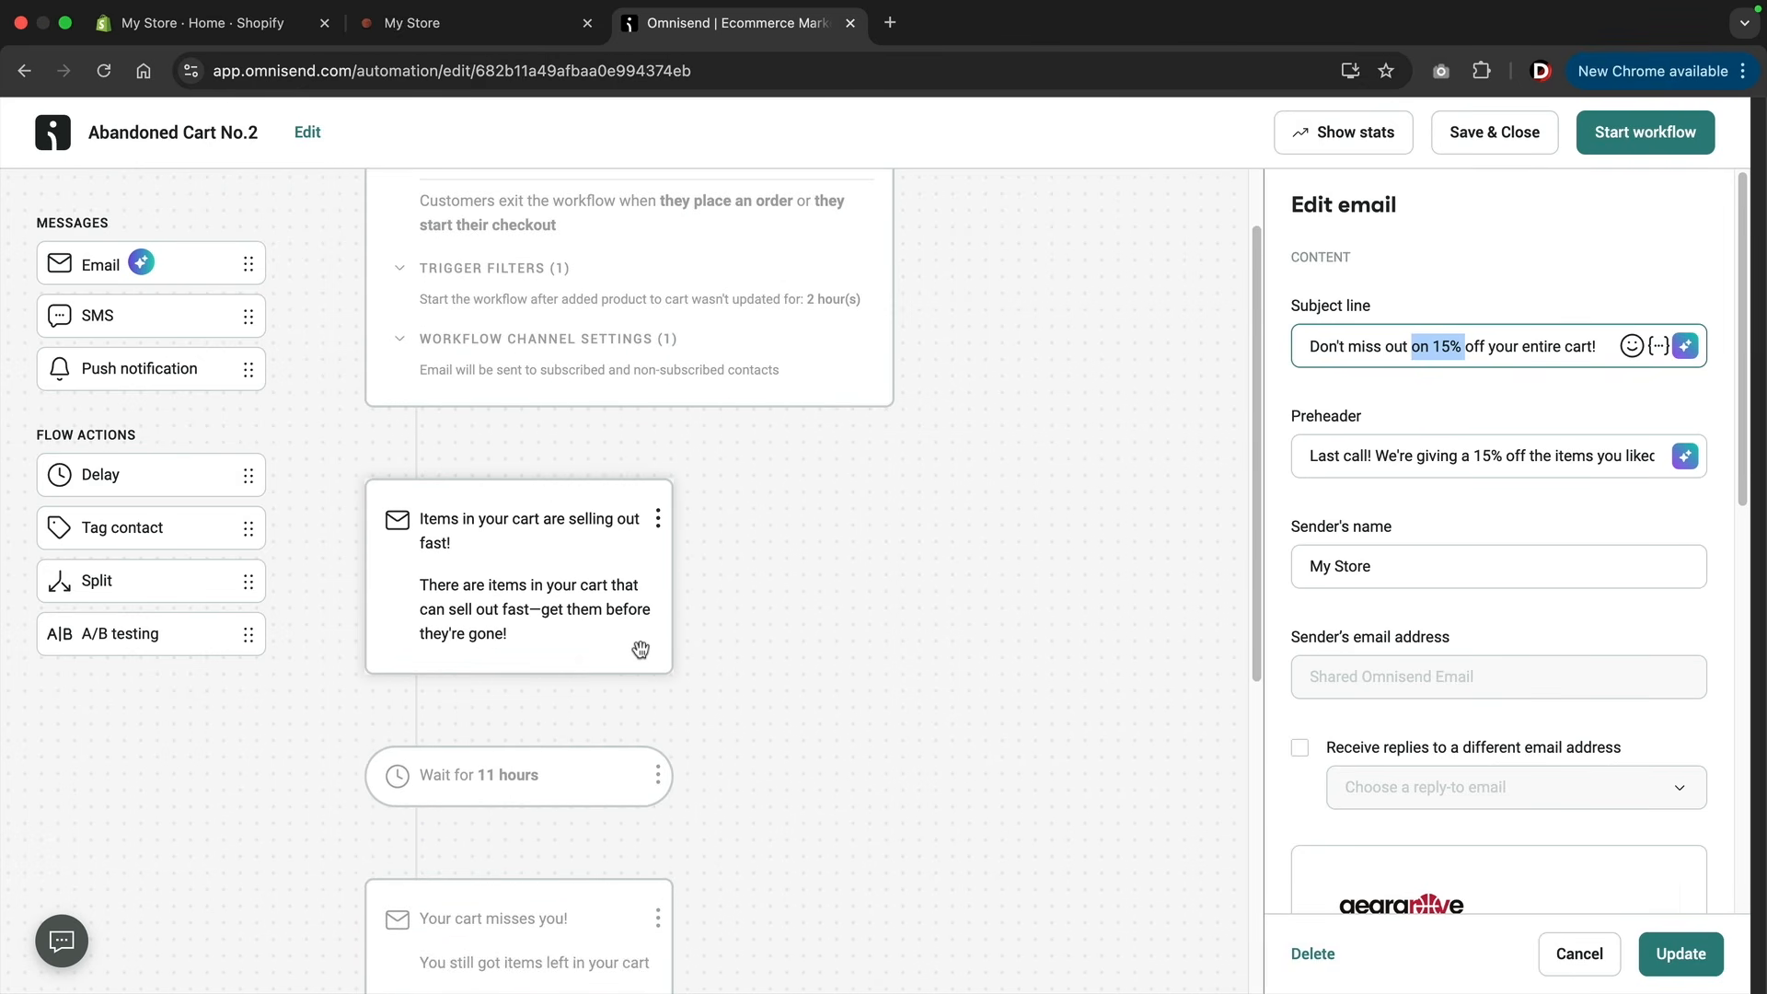
click(576, 586)
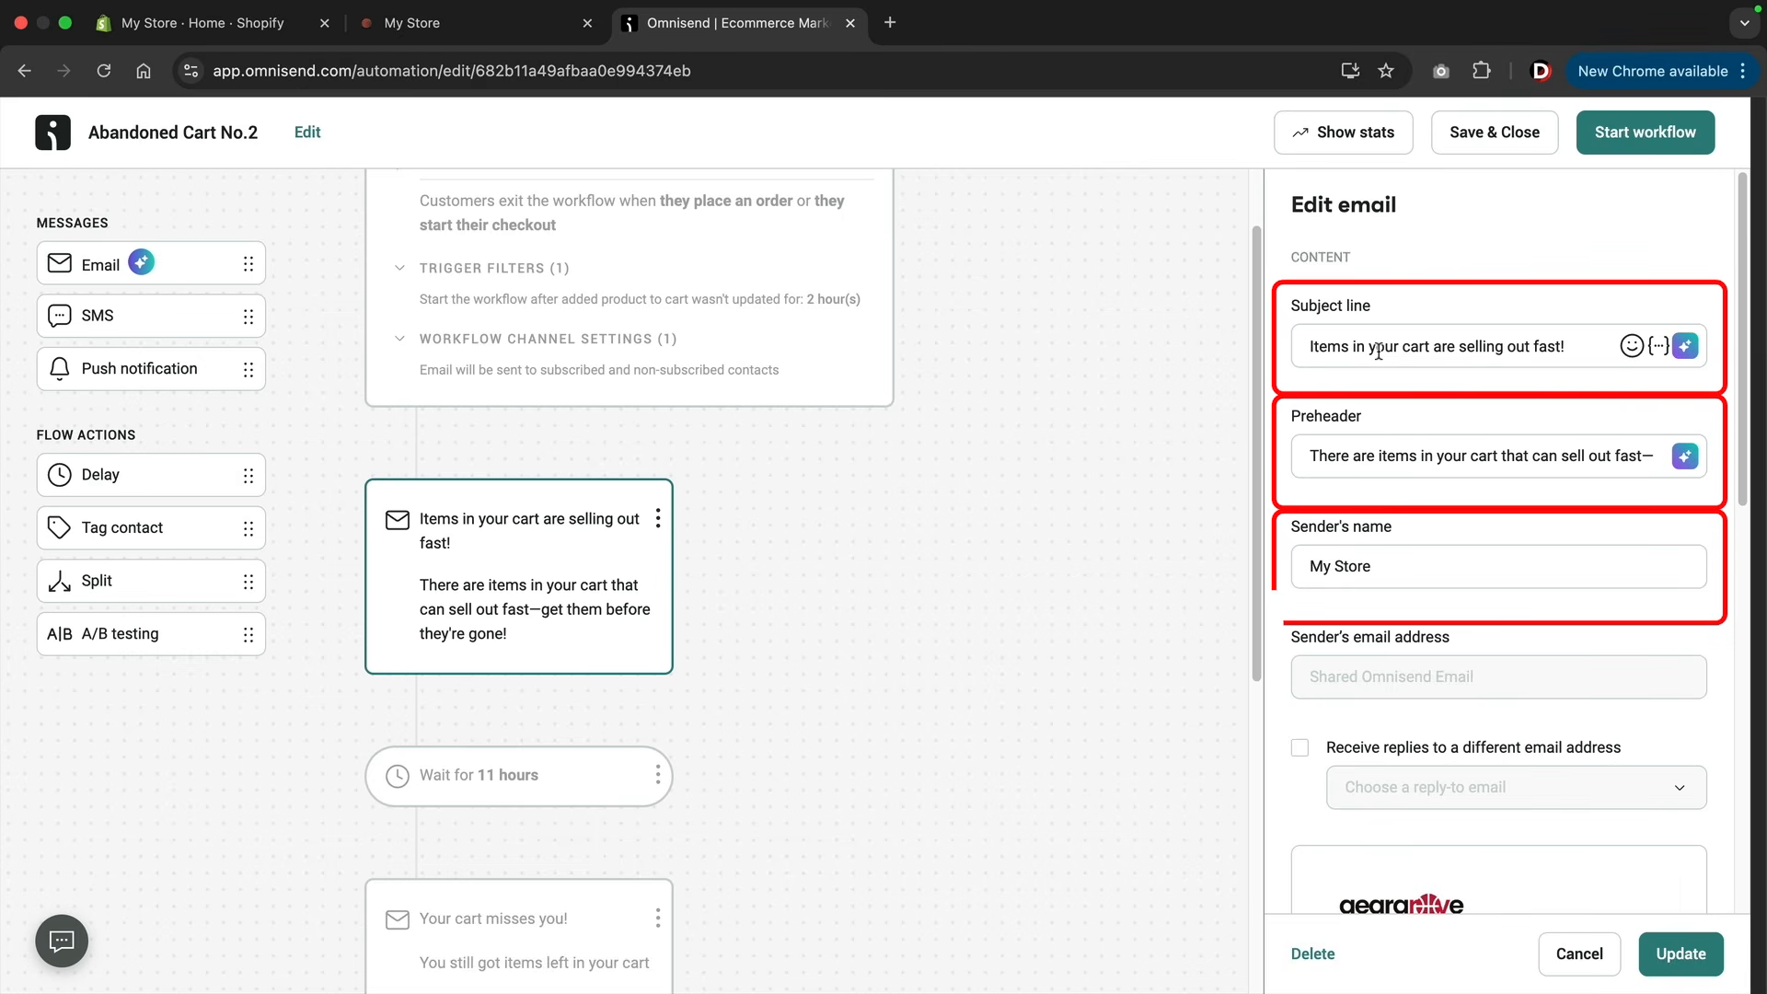
drag(1392, 563, 1277, 557)
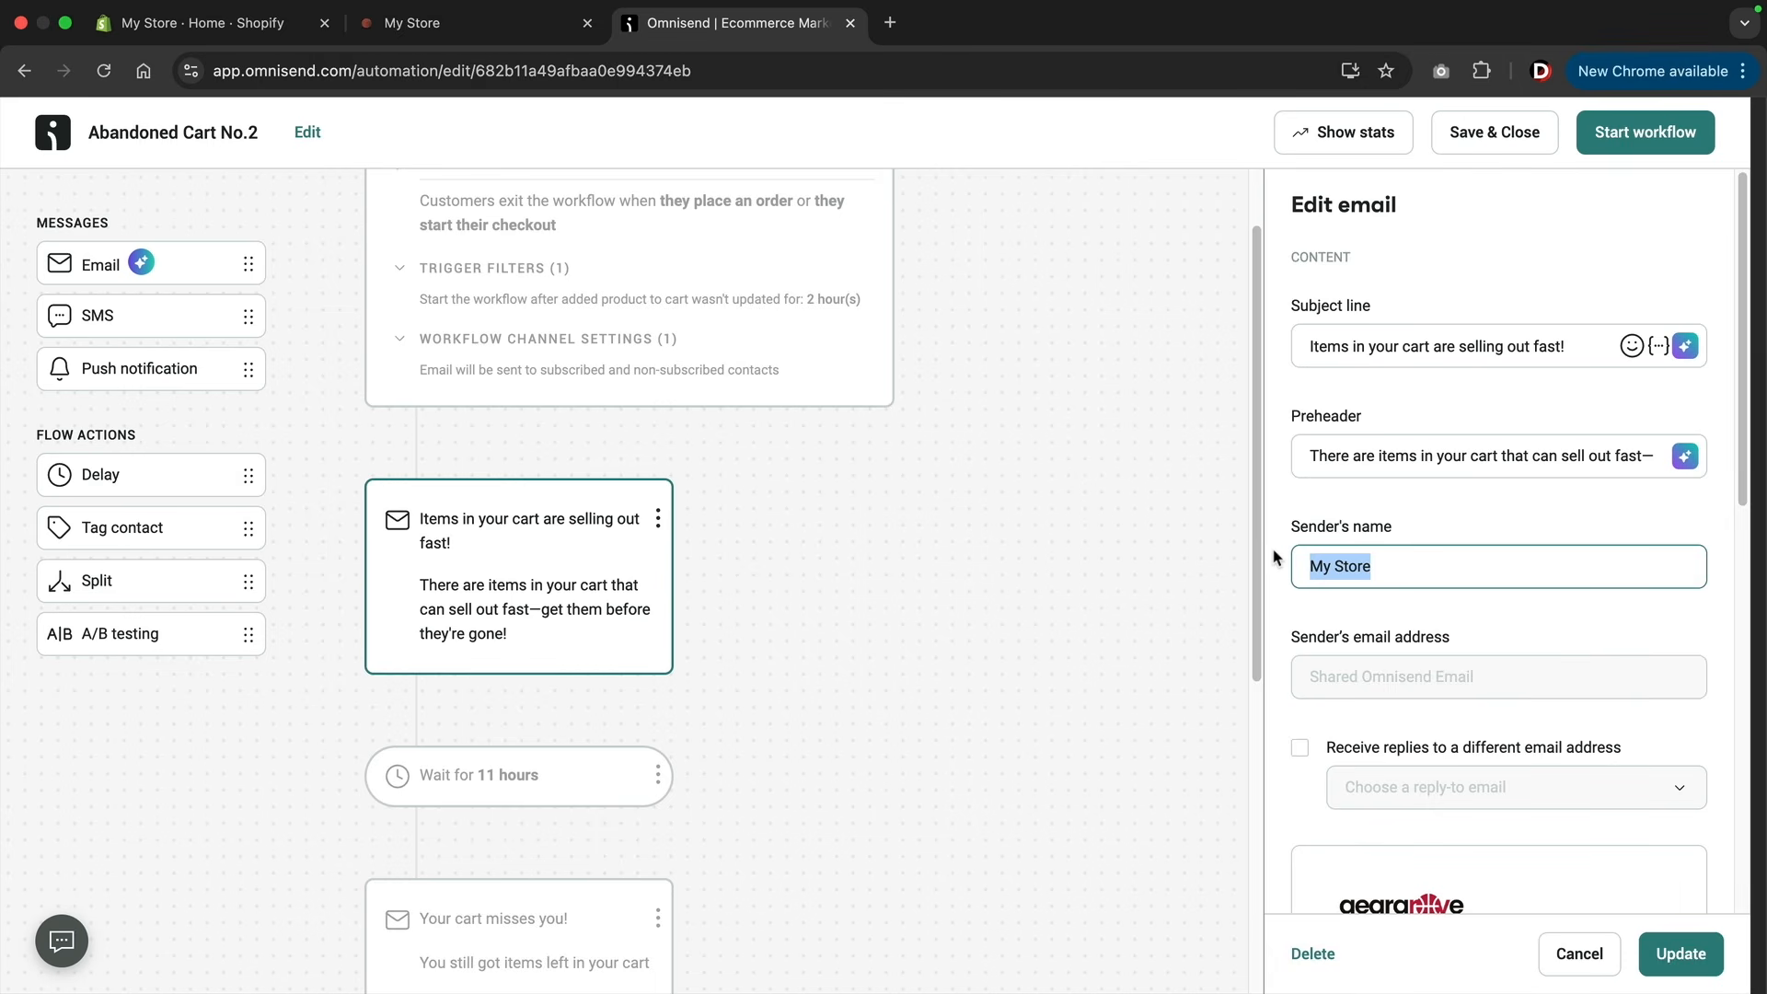
text(Dennis Club)
scroll(1397, 571, down, 6)
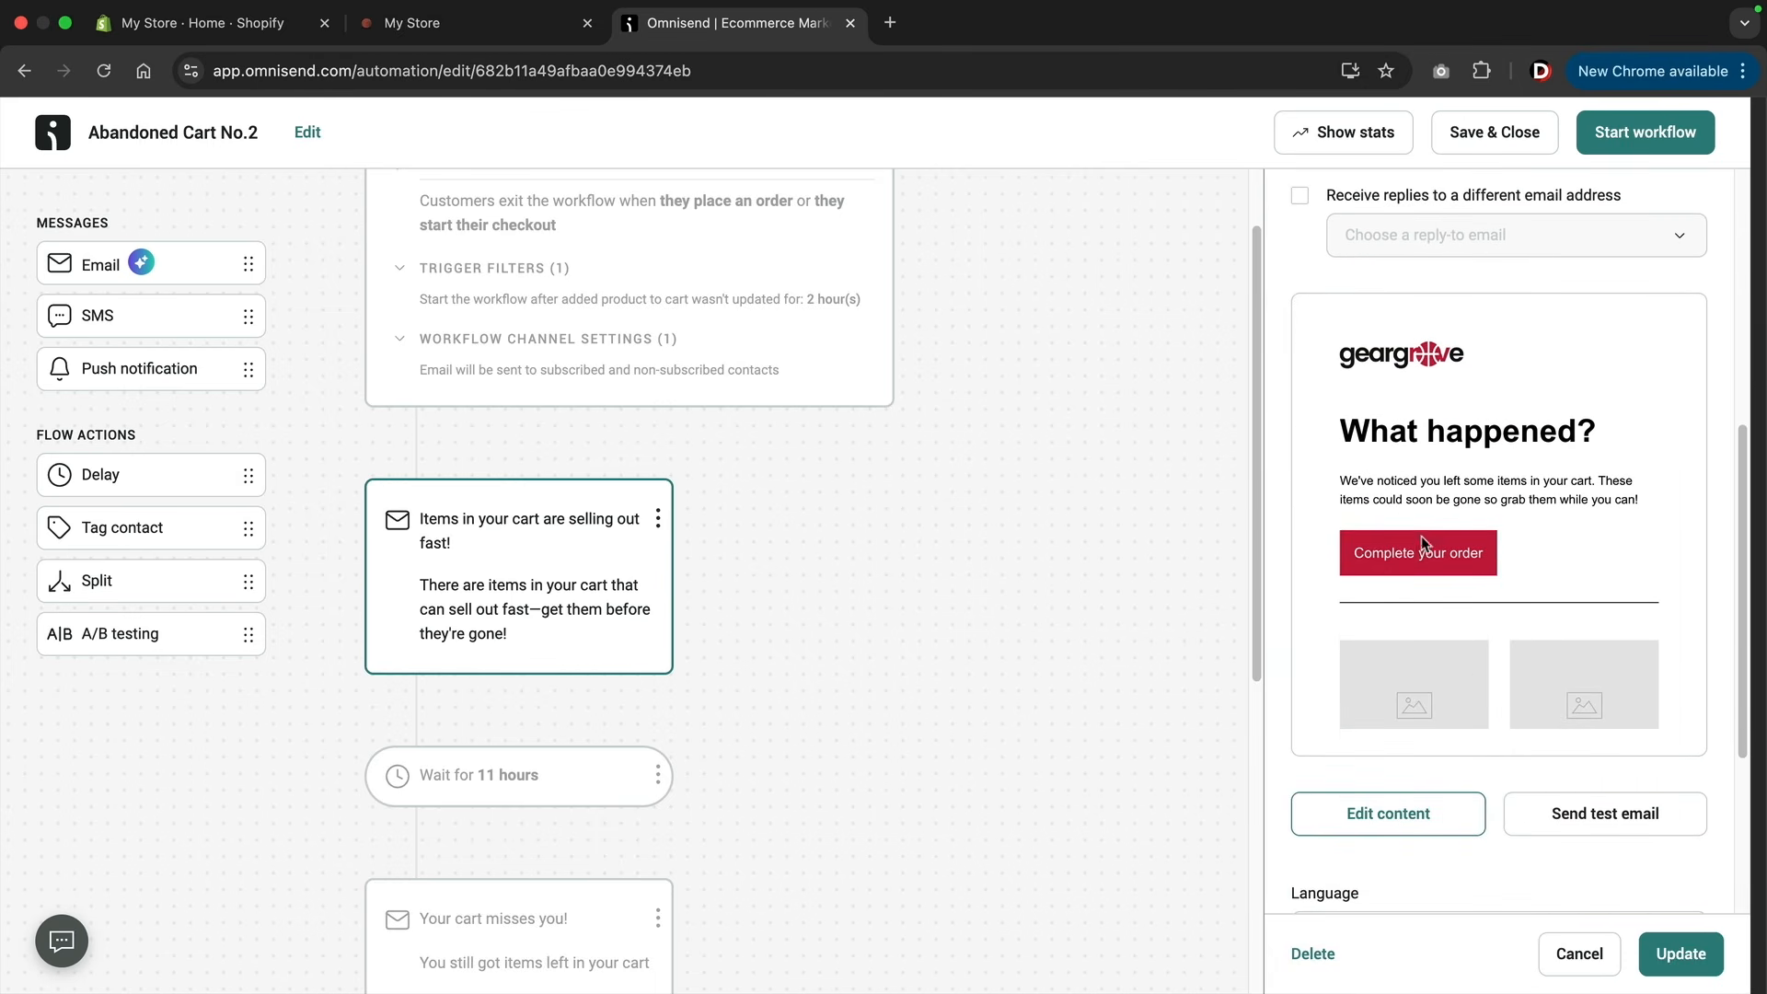
Open the first email's content, examine its Complete your order button and abandoned products block, and finish editing.
click(1410, 822)
click(1121, 587)
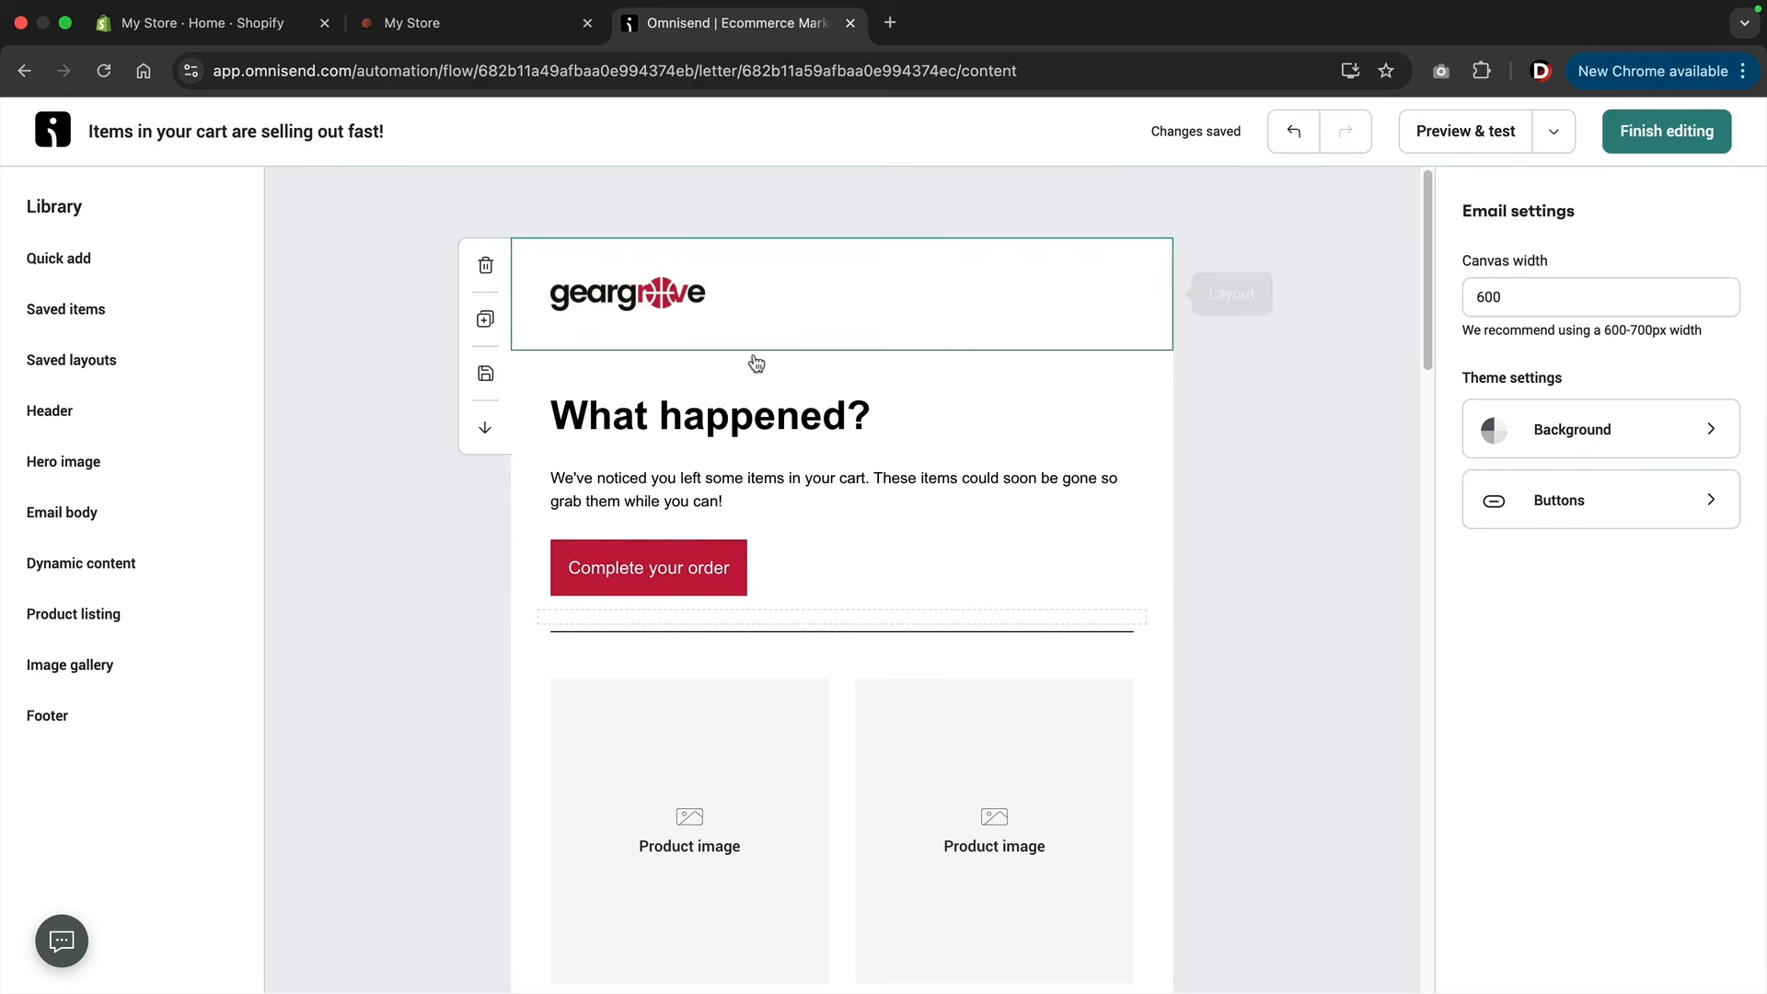
click(707, 573)
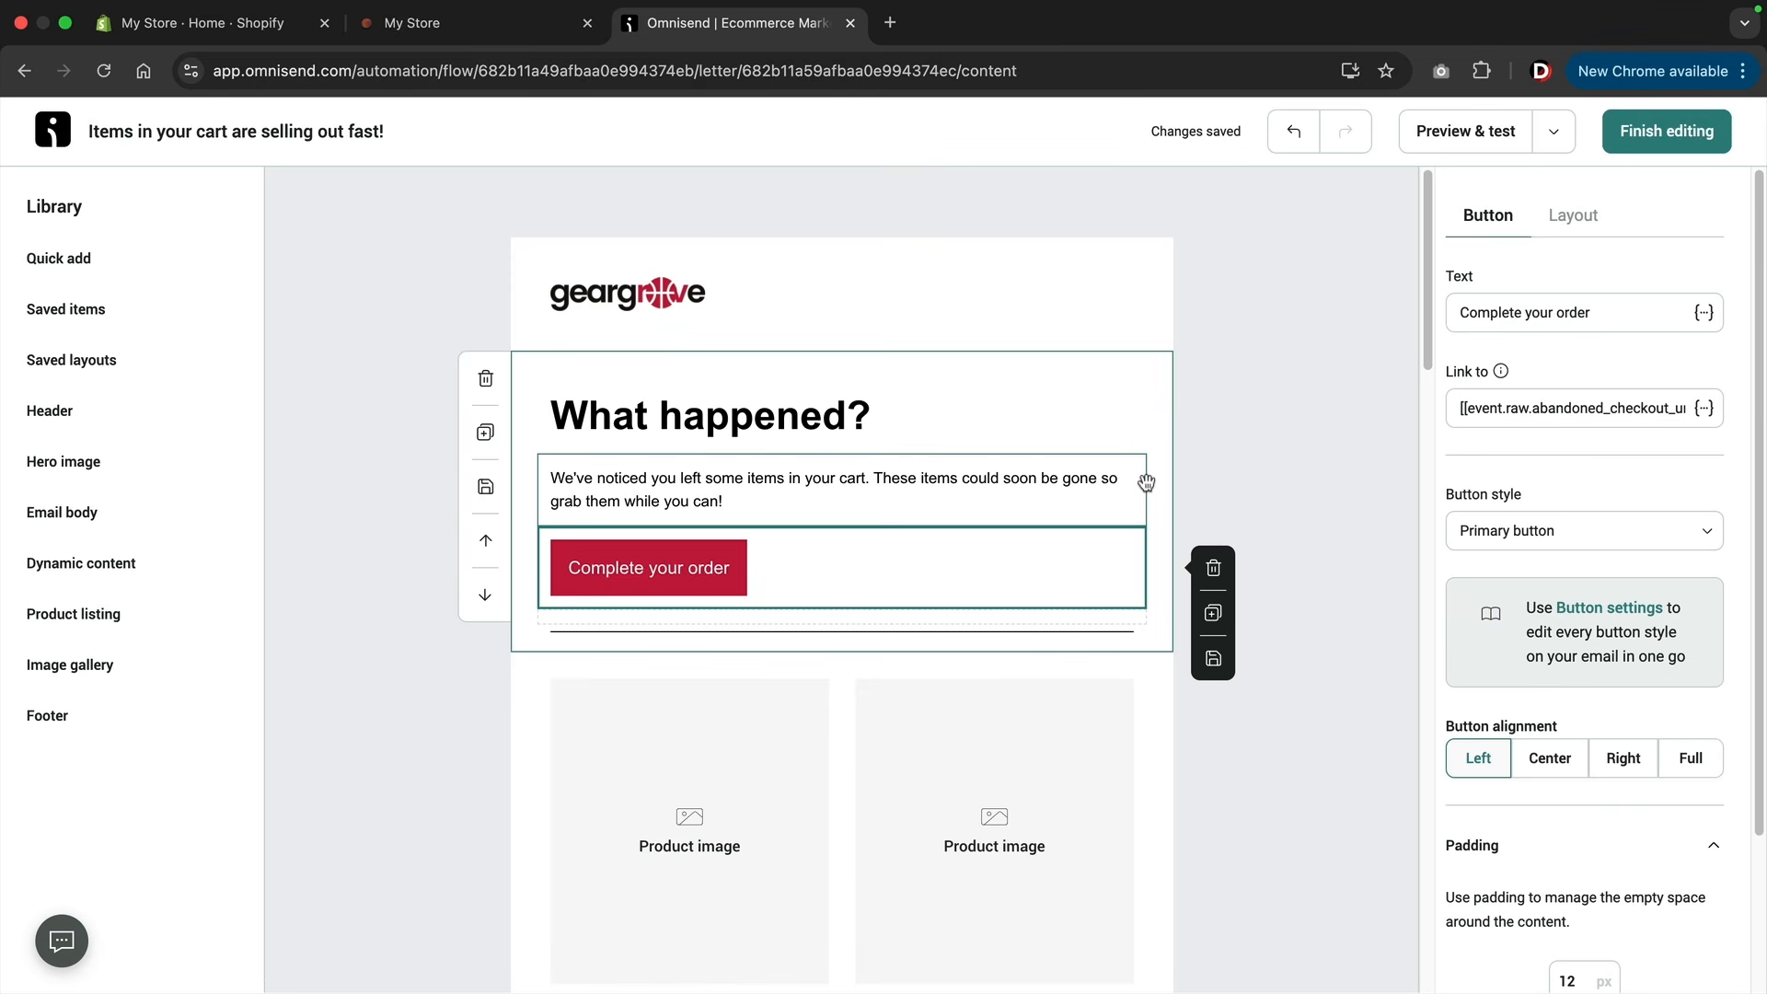
scroll(1146, 482, down, 4)
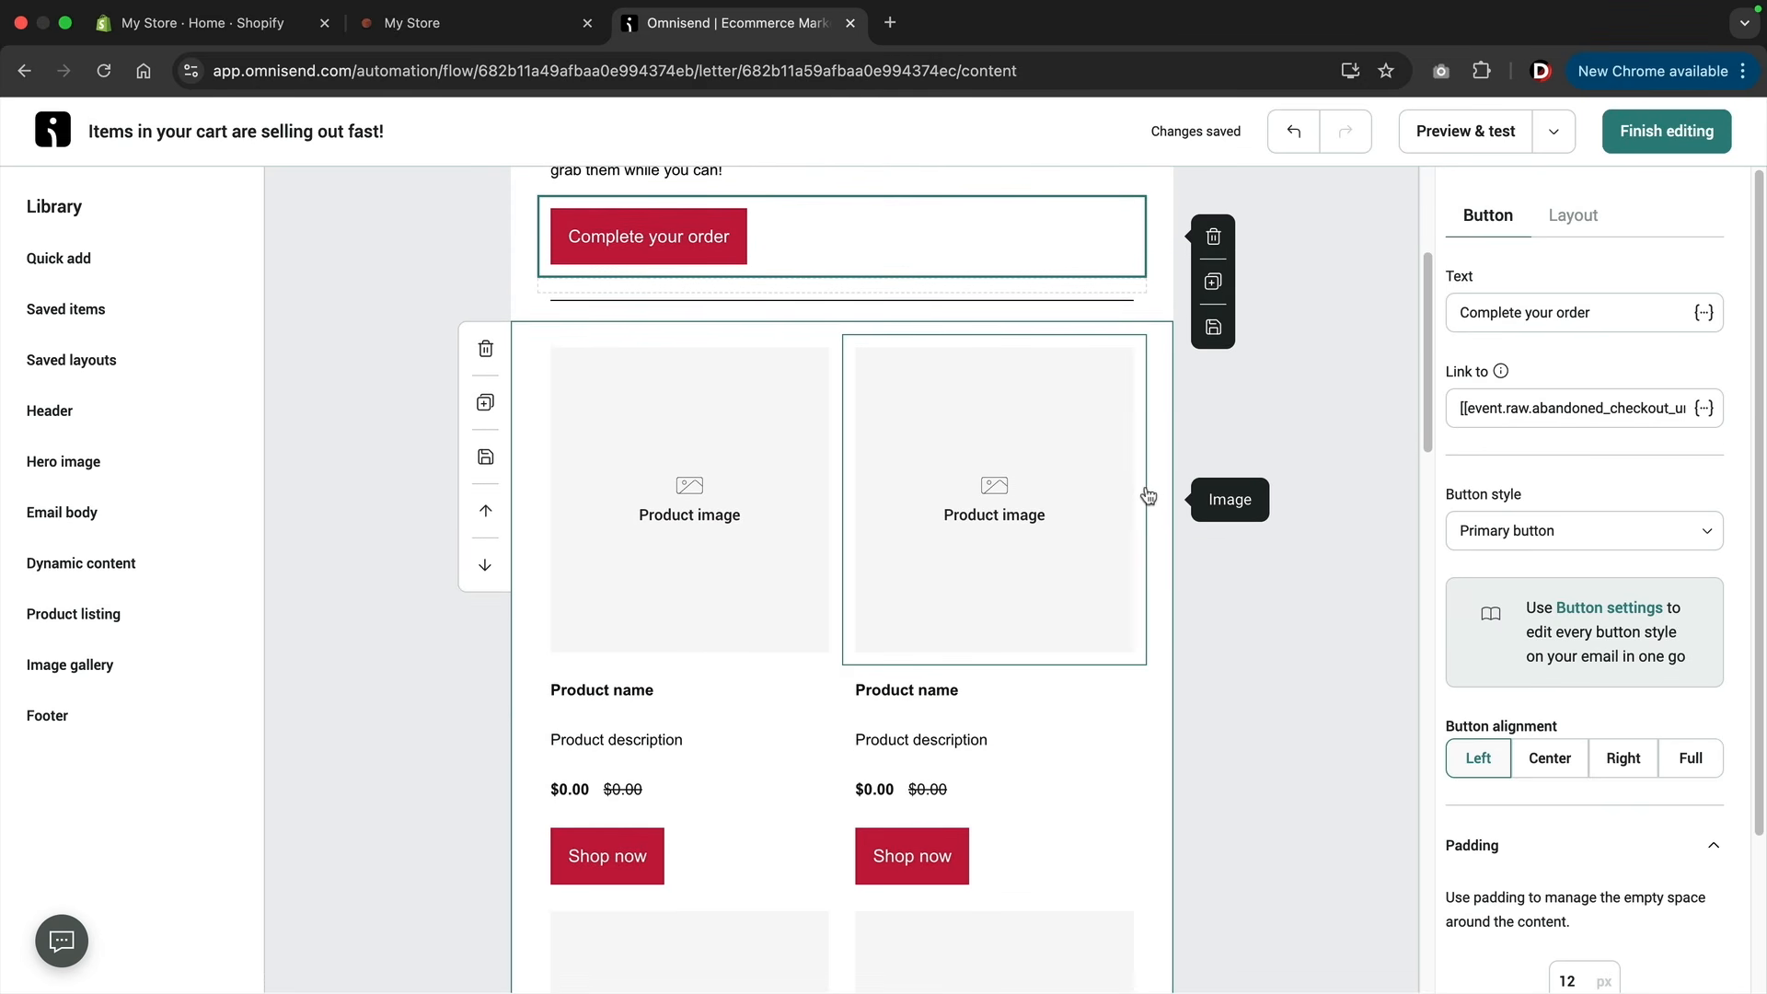
click(1151, 496)
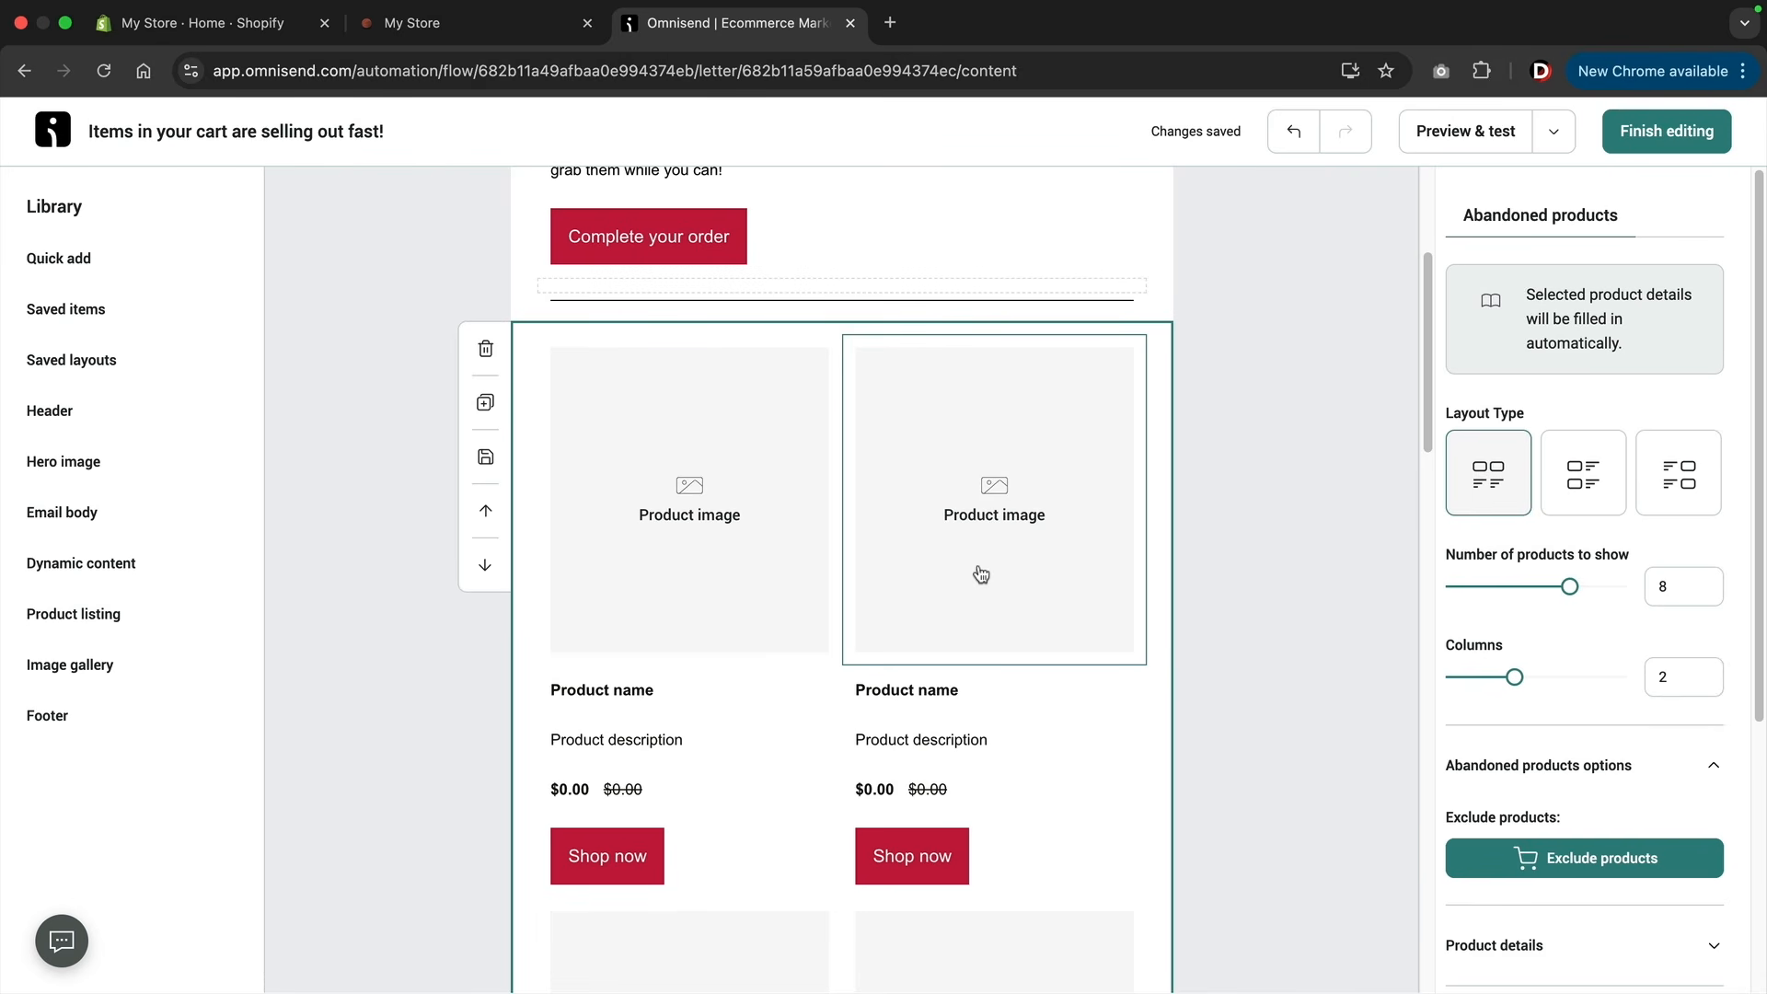
scroll(981, 575, up, 5)
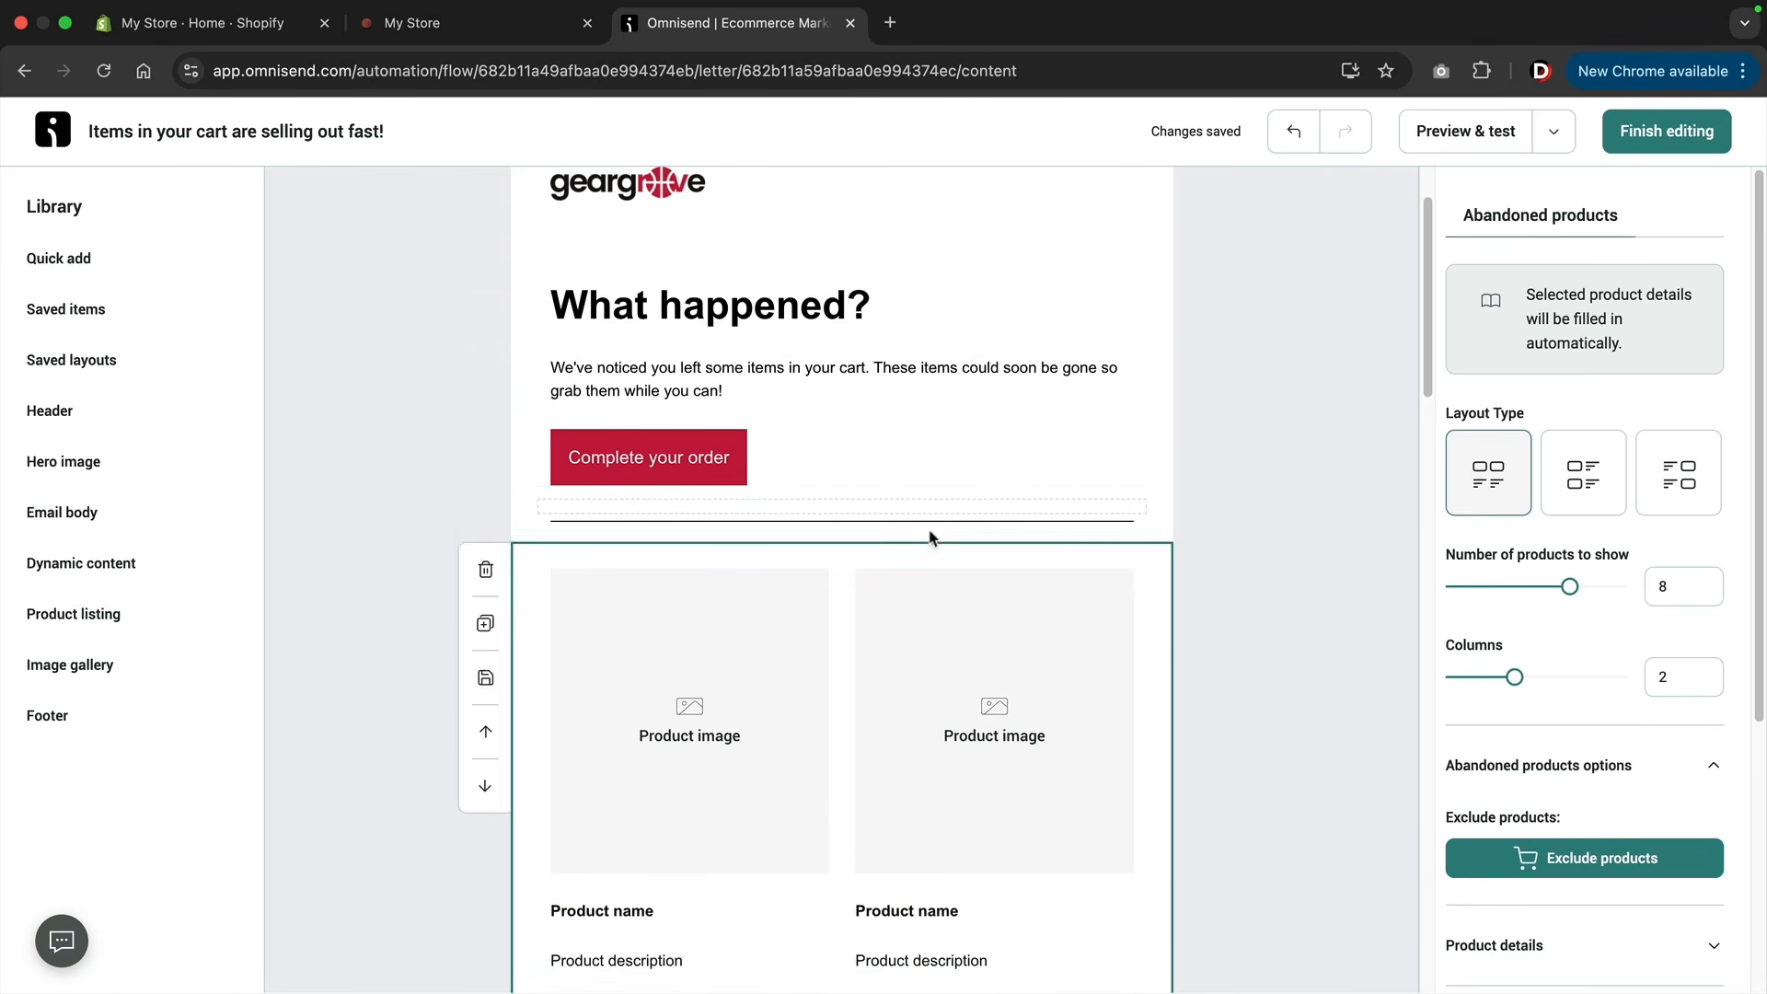
scroll(929, 538, up, 3)
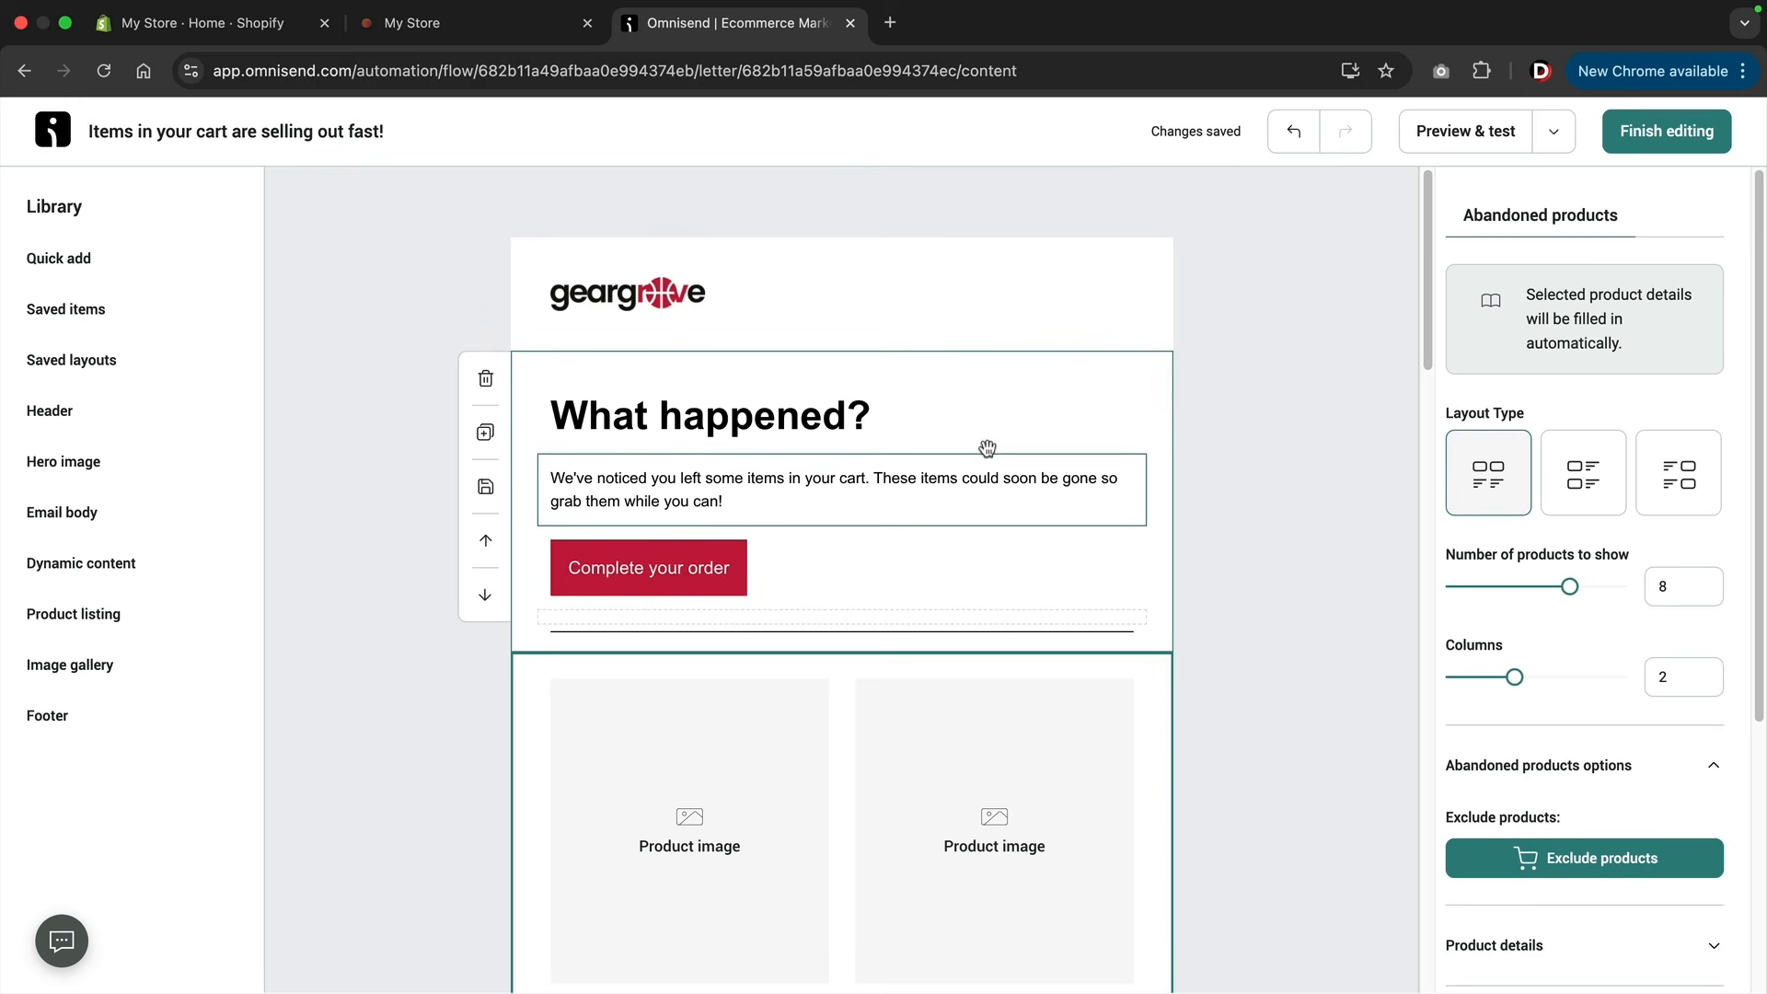
click(1714, 135)
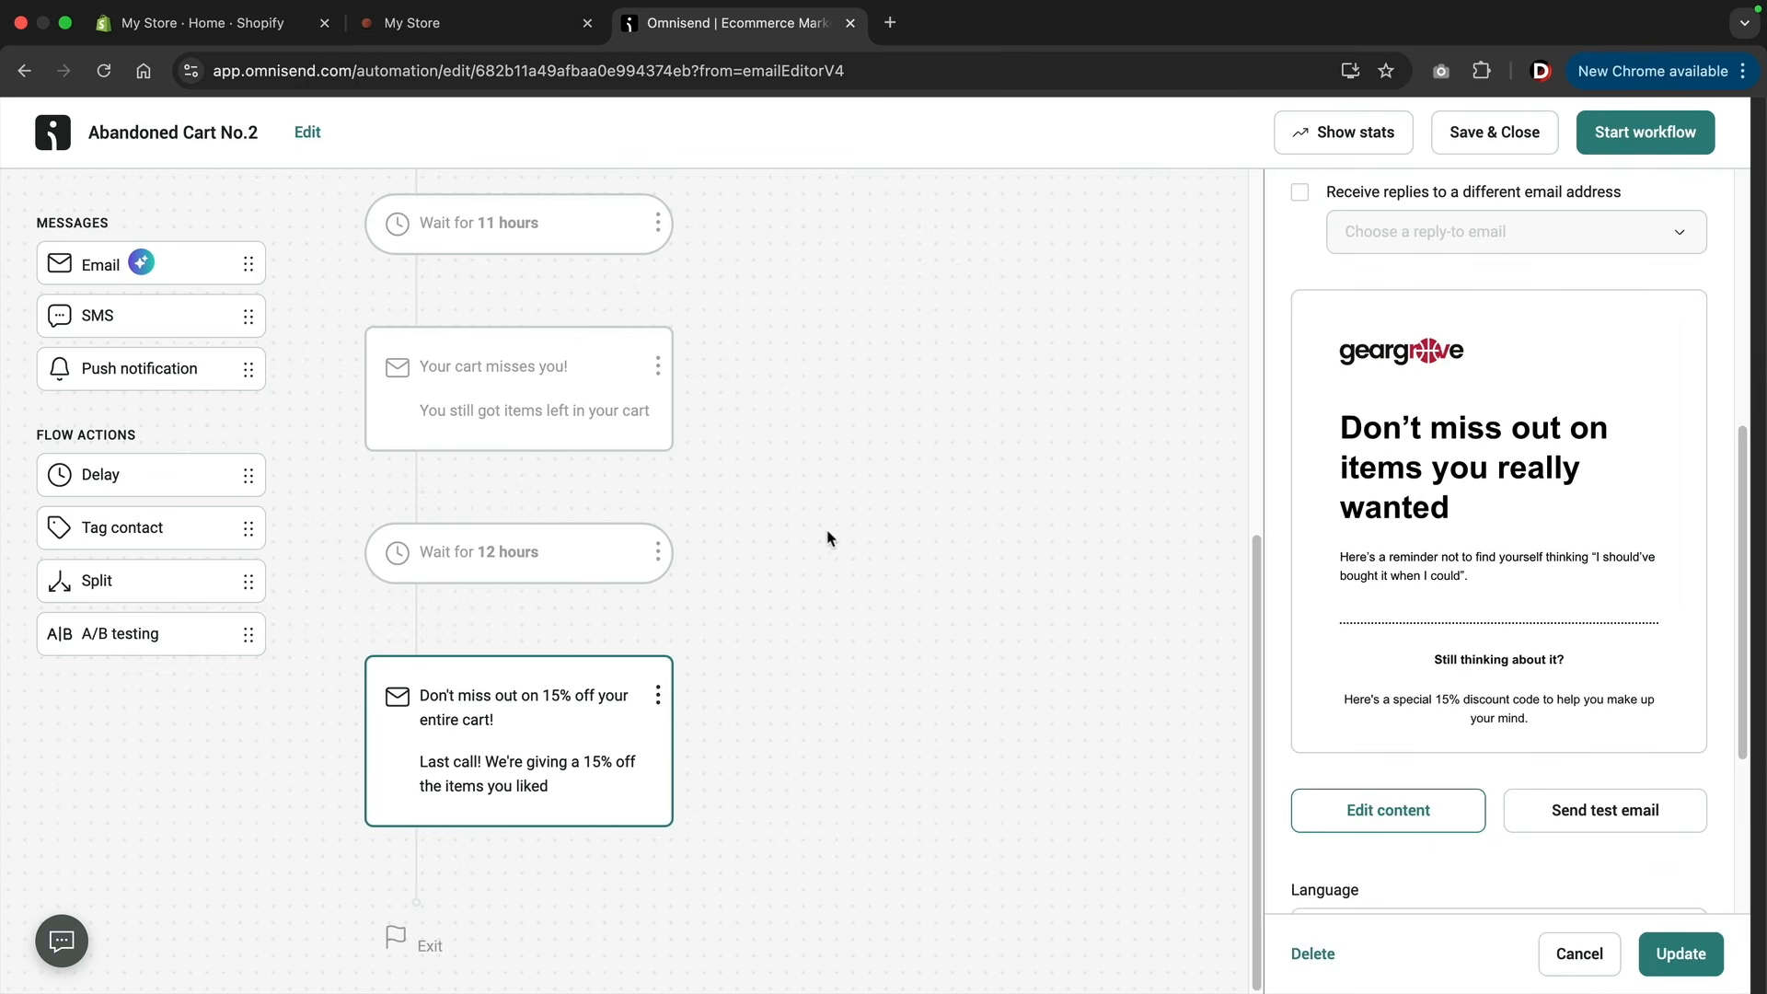
Check the previews of the second and first abandoned cart emails and start the Abandoned Cart workflow.
scroll(860, 529, up, 5)
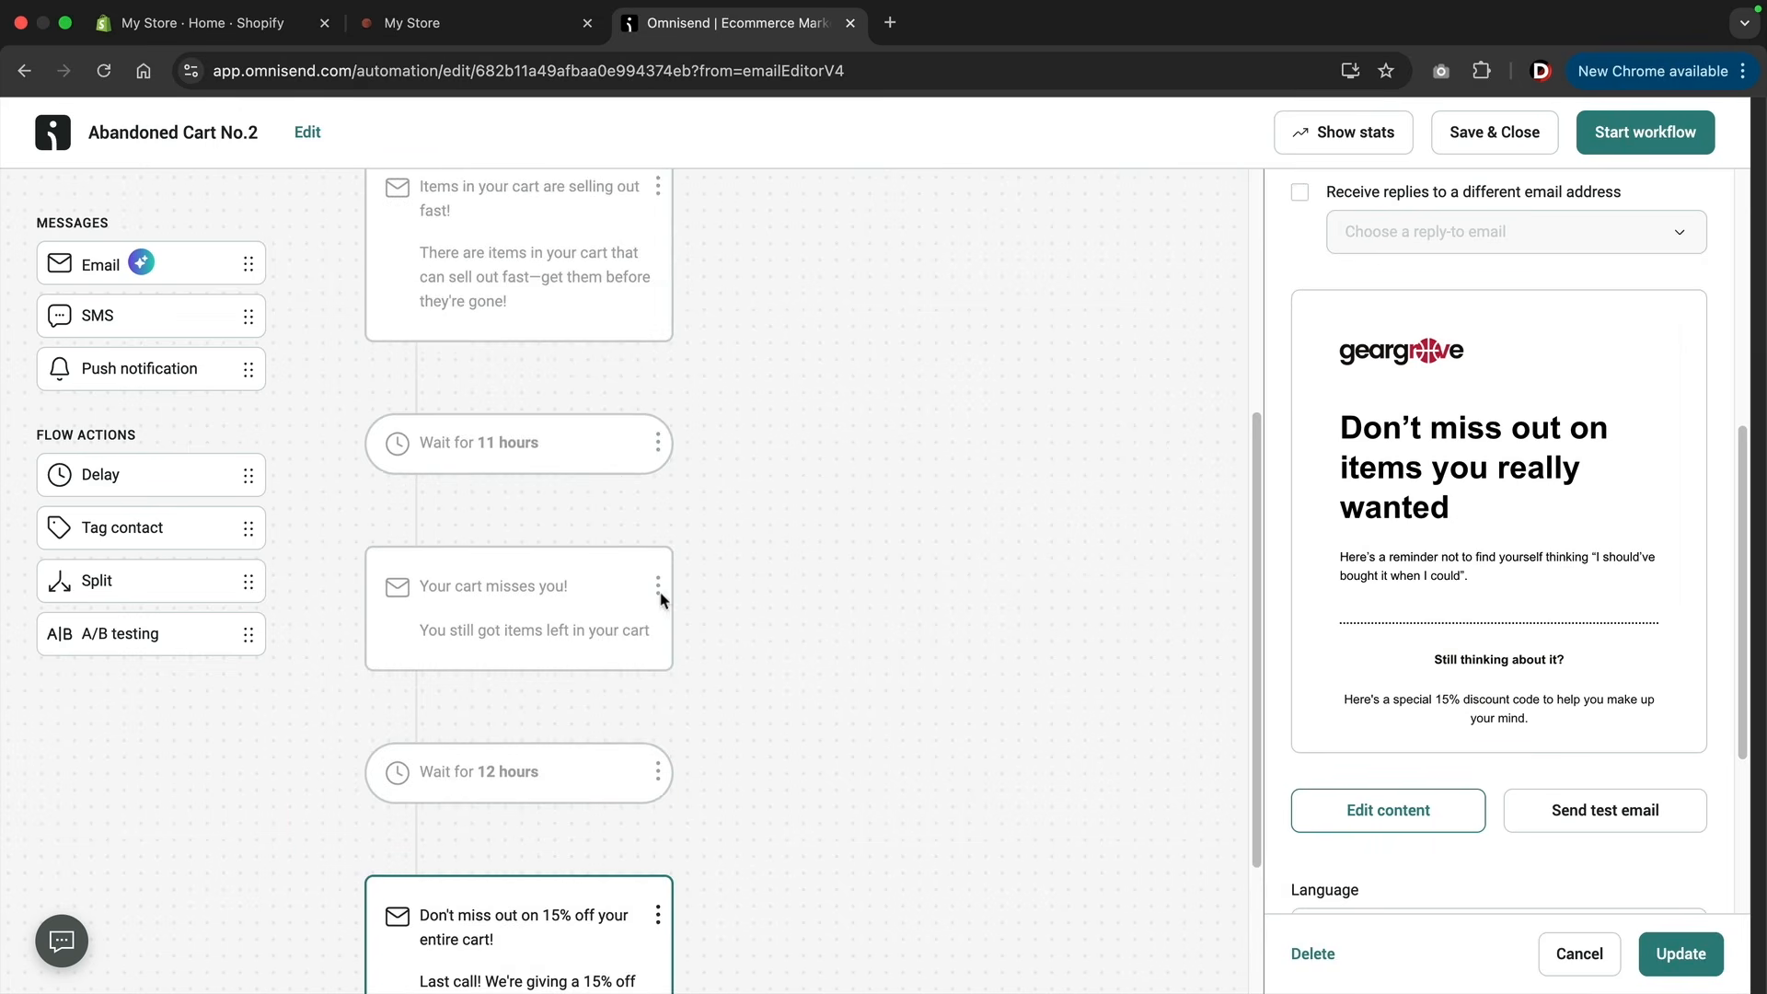
click(582, 615)
scroll(608, 608, up, 5)
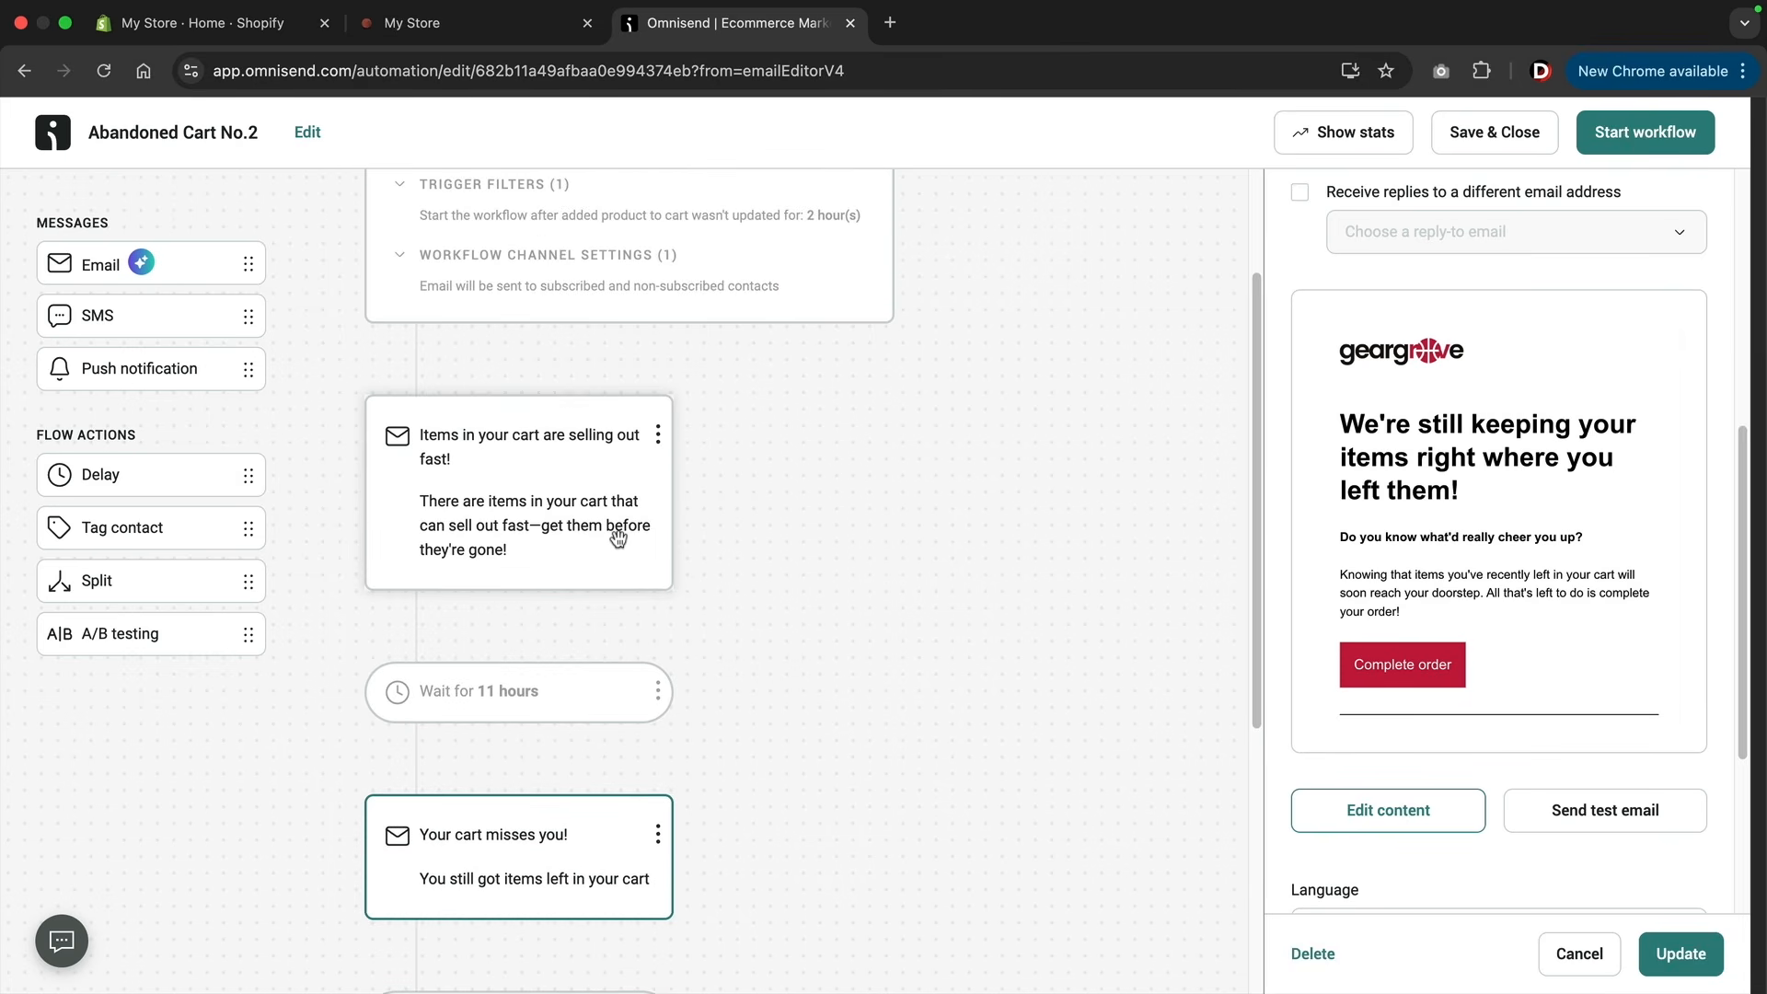
click(611, 530)
scroll(611, 532, up, 4)
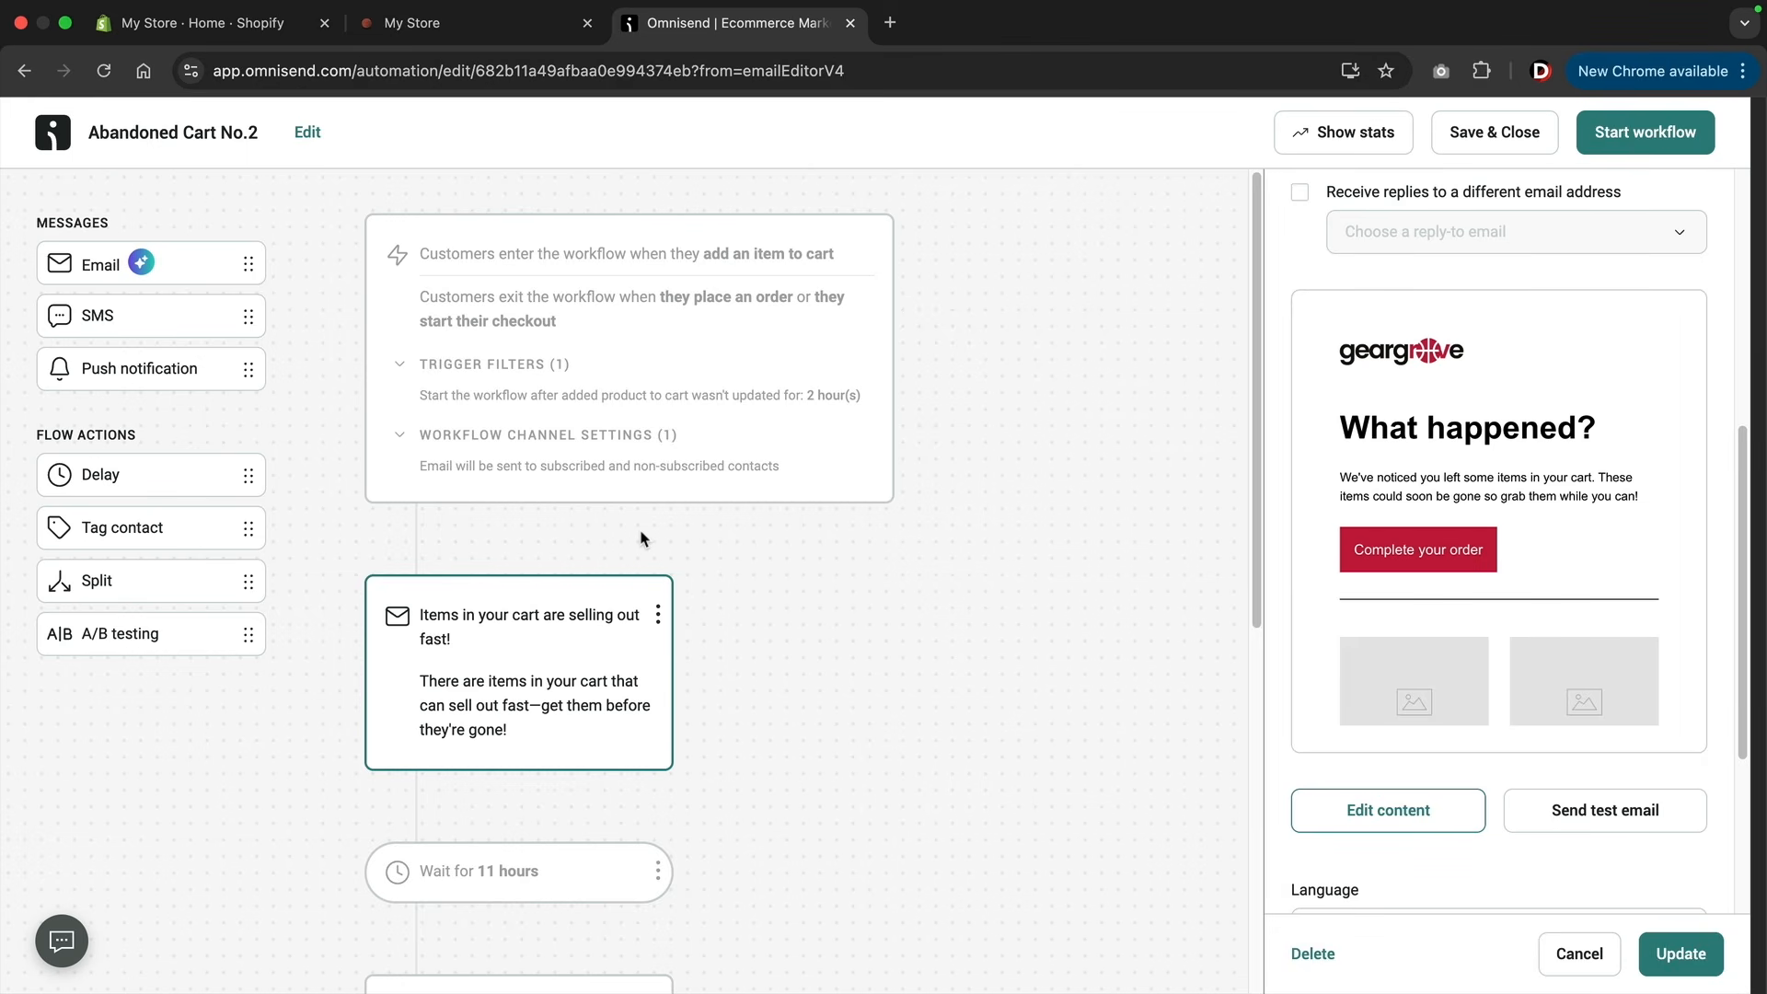
click(1642, 138)
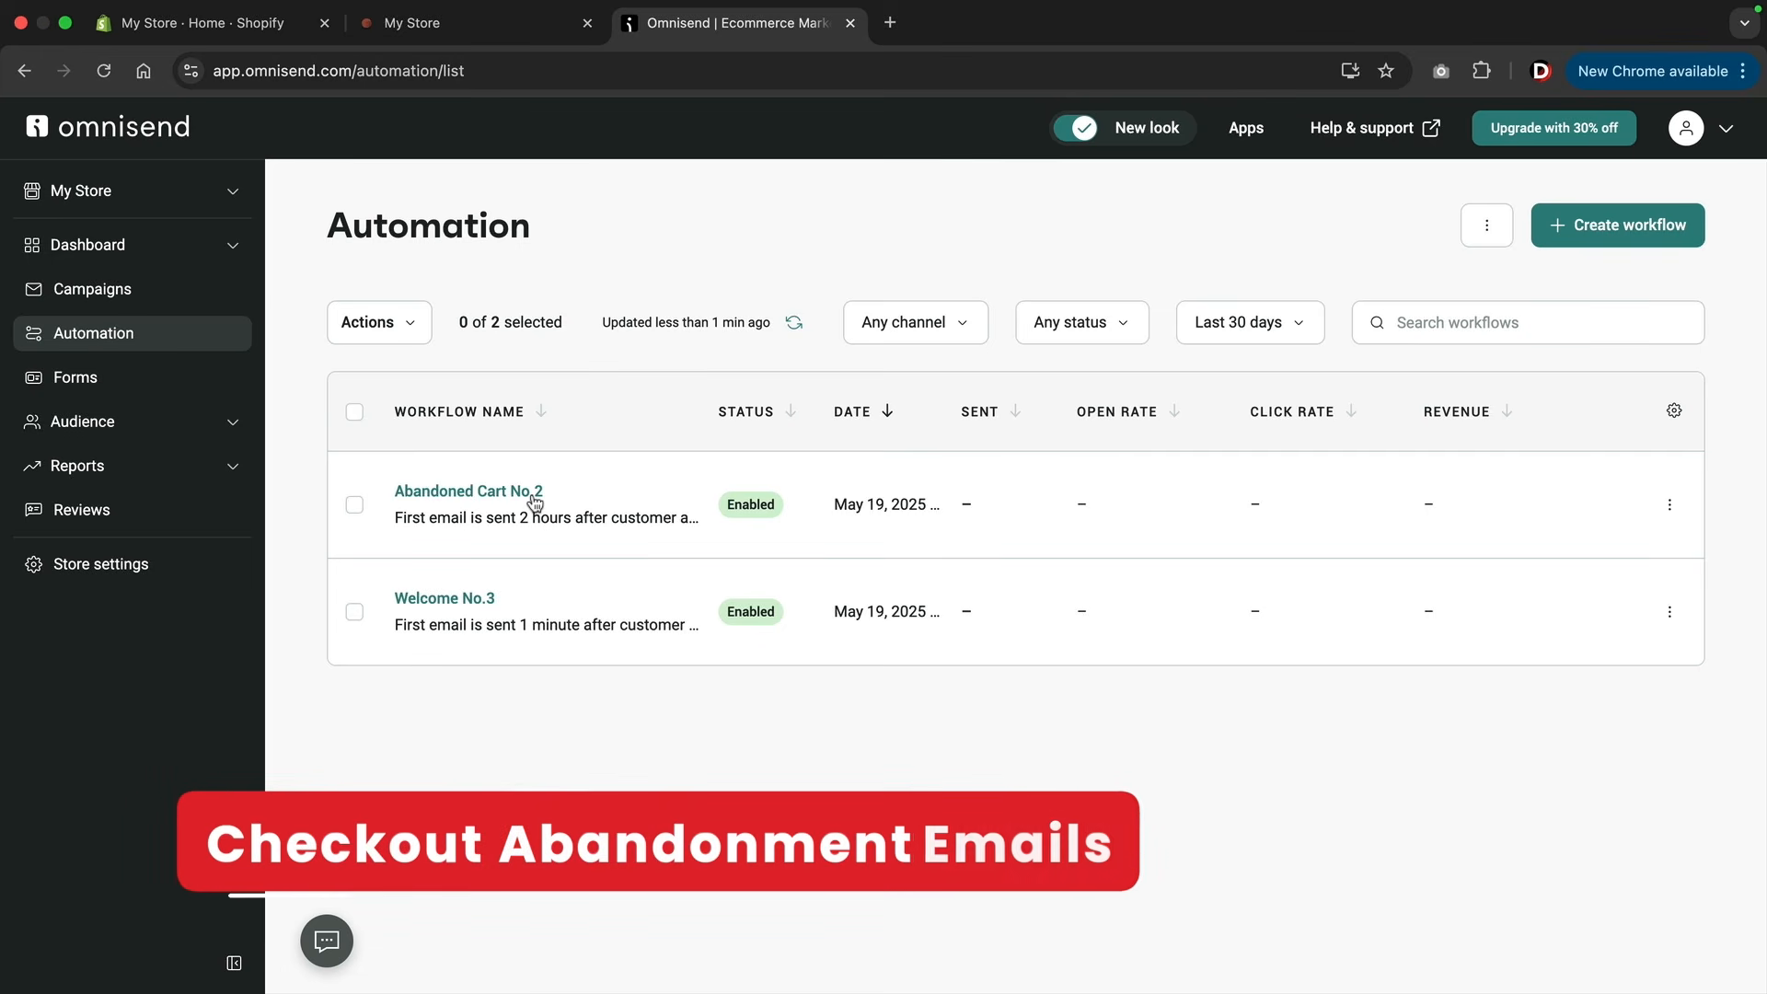
Create a new automation workflow from the recommended Abandoned Checkout template with three emails.
click(1595, 239)
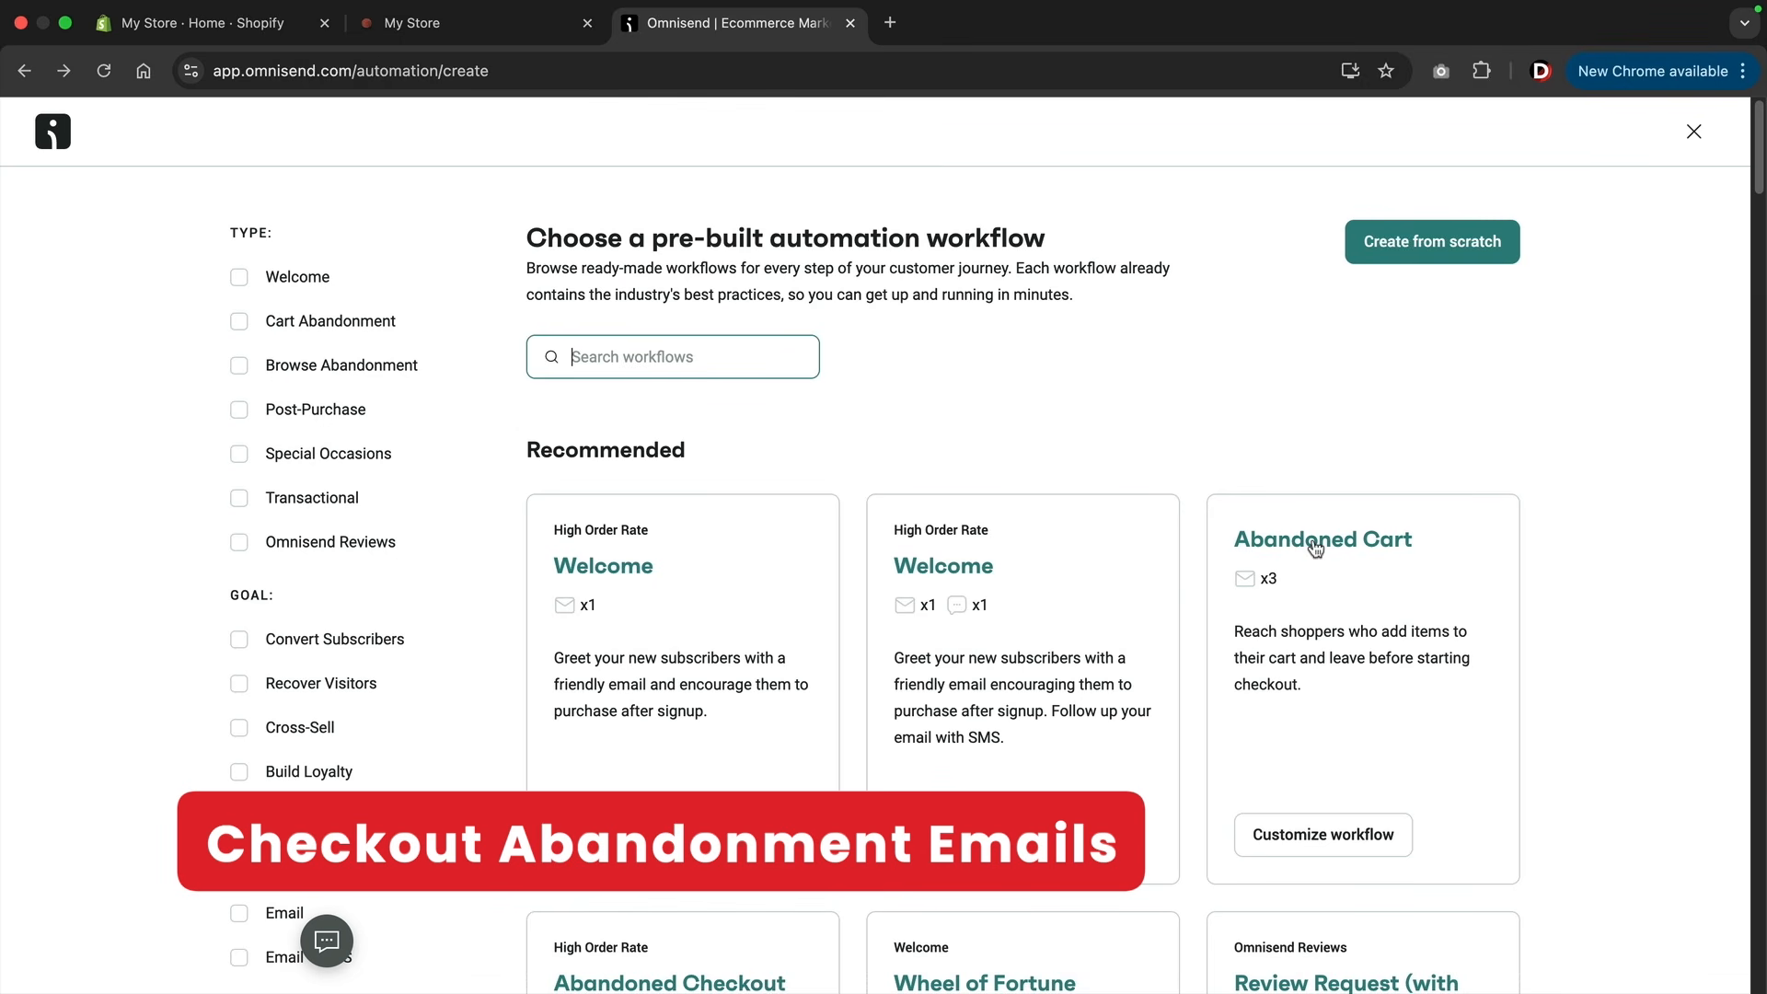
scroll(1318, 556, down, 2)
scroll(1318, 556, down, 4)
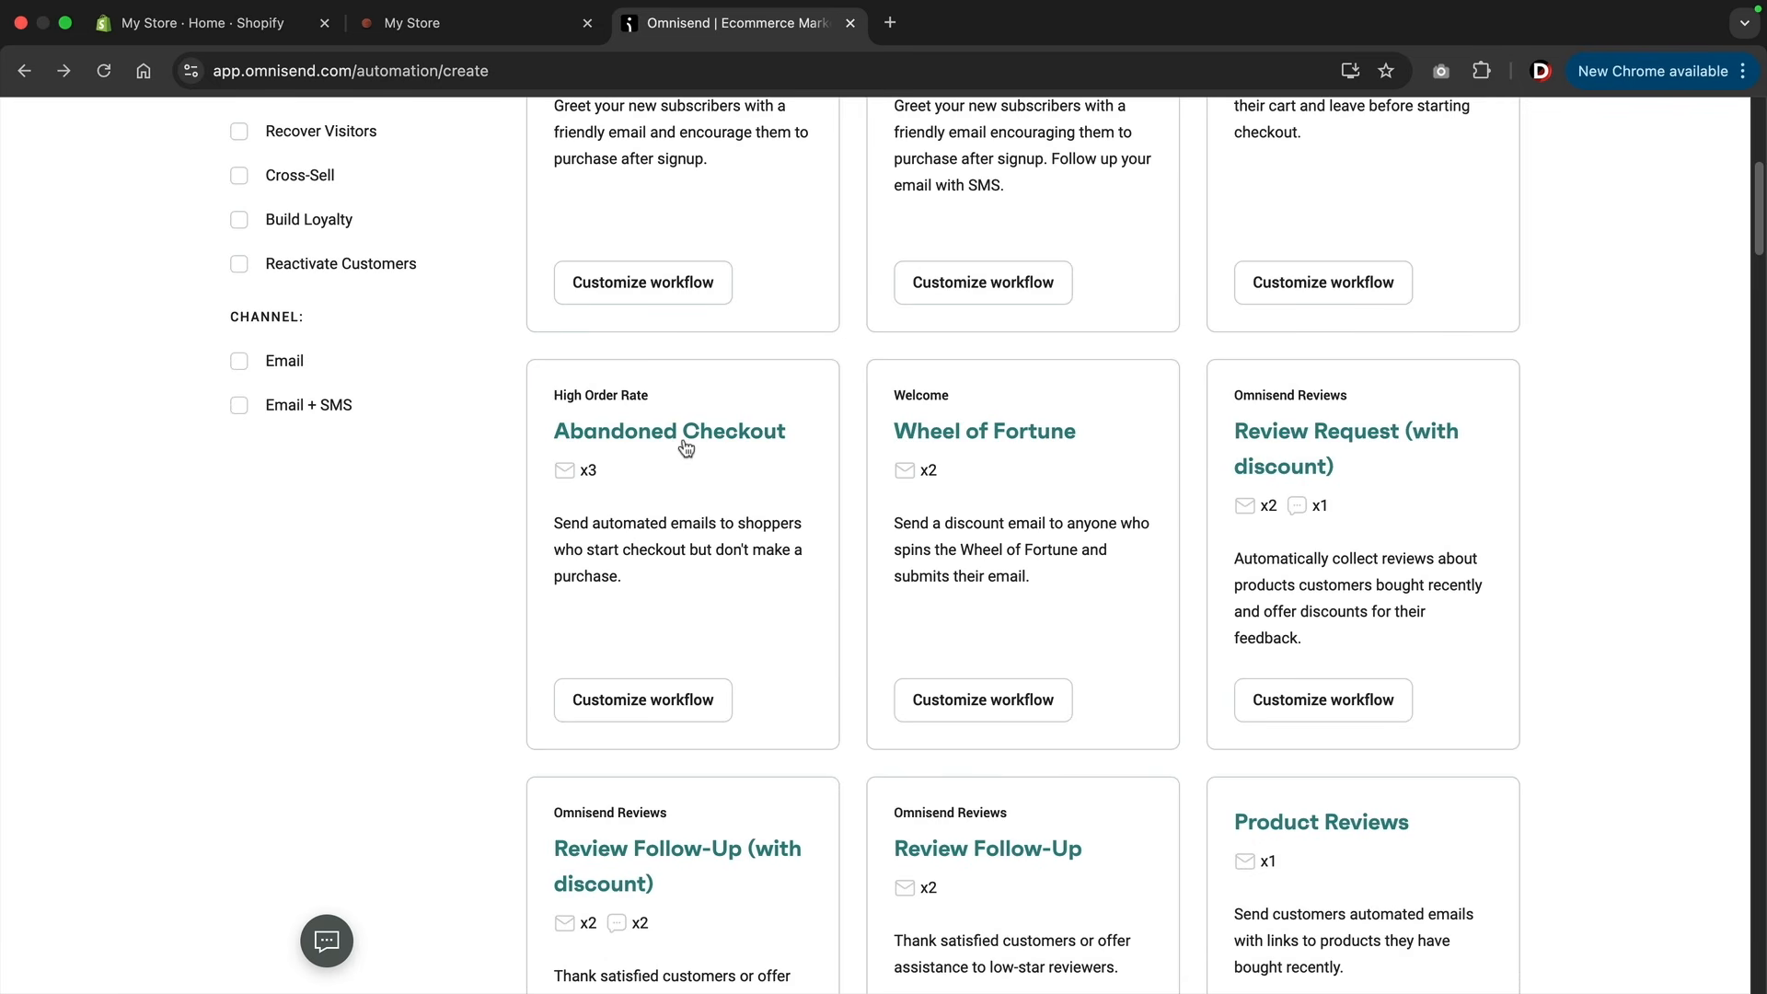
click(651, 716)
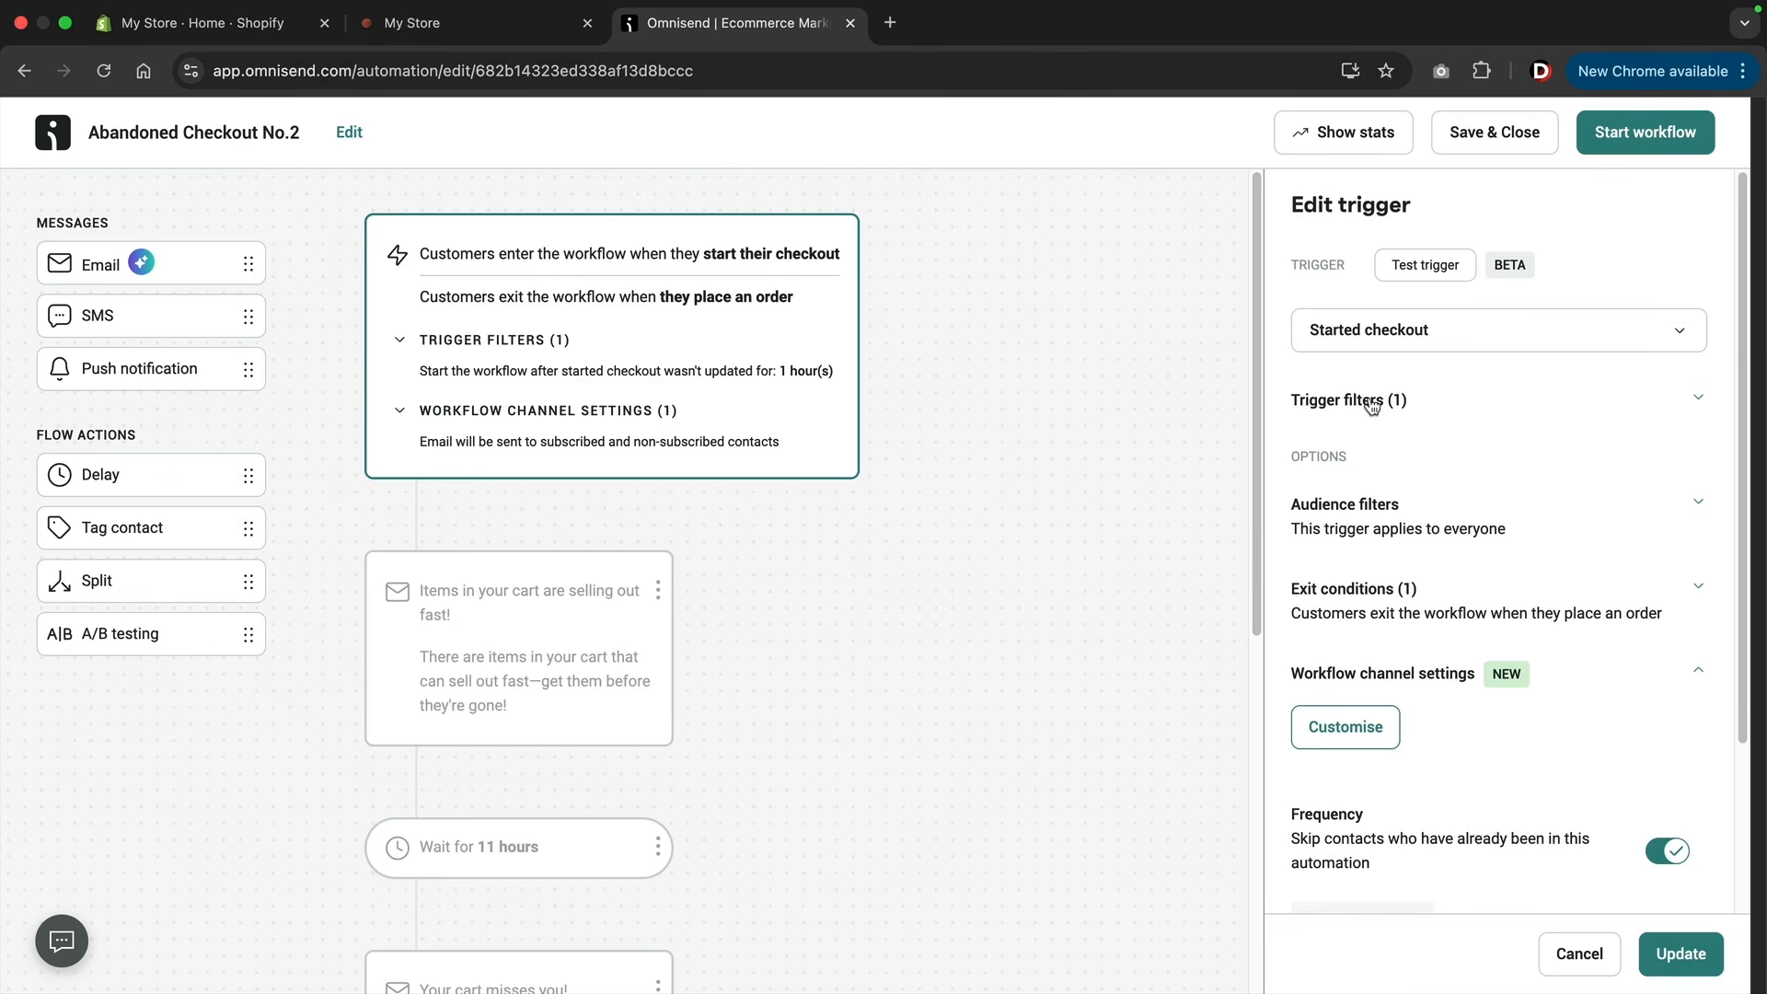
Examine the started checkout trigger's filters and the sequence of emails and delays in the Abandoned Checkout workflow.
click(1372, 406)
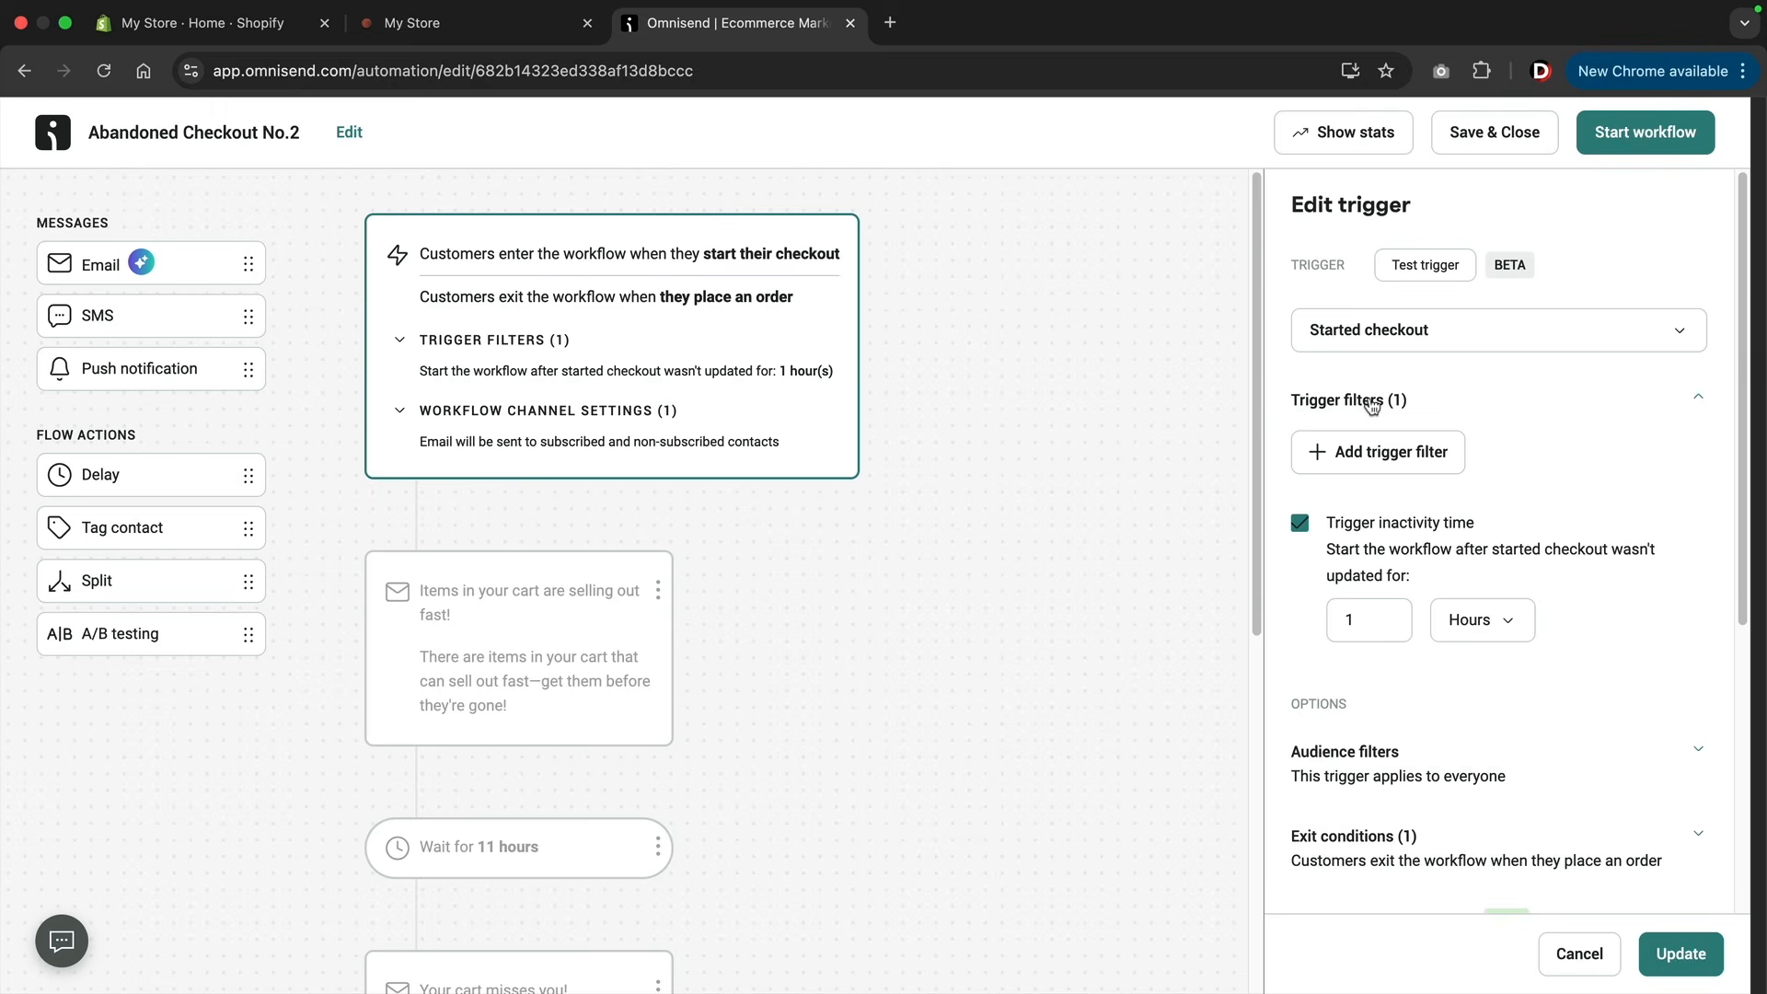
click(1372, 402)
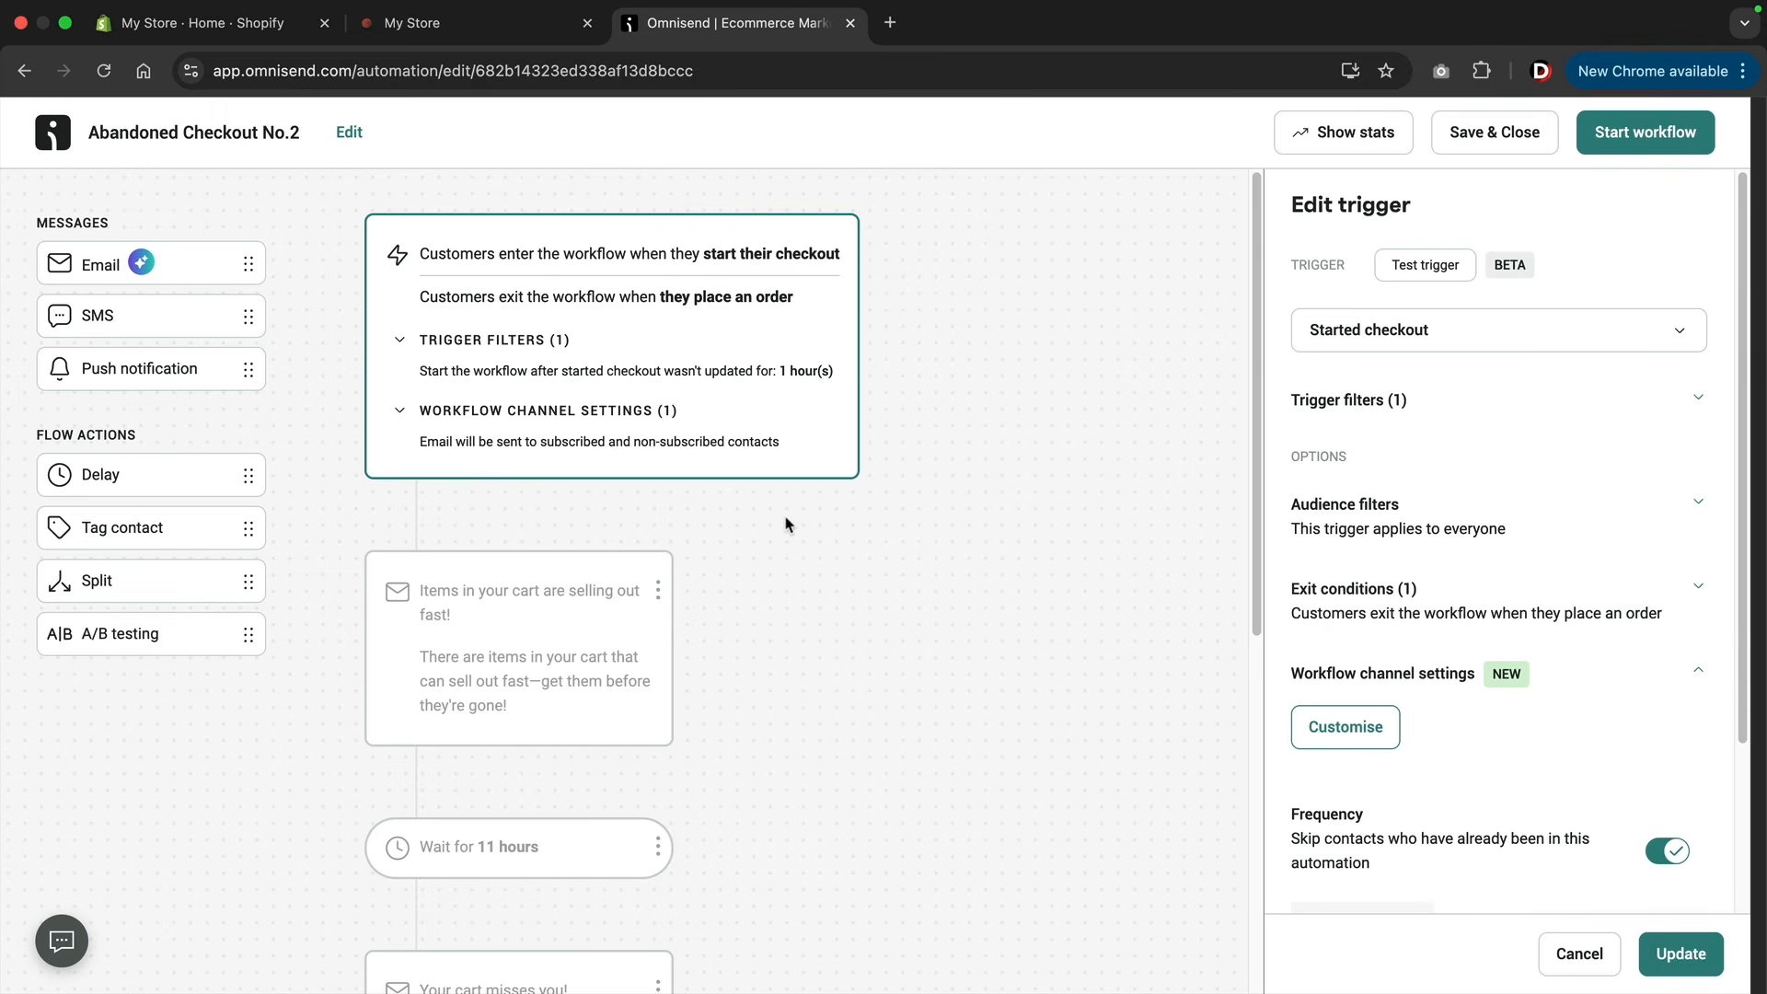
scroll(786, 523, down, 7)
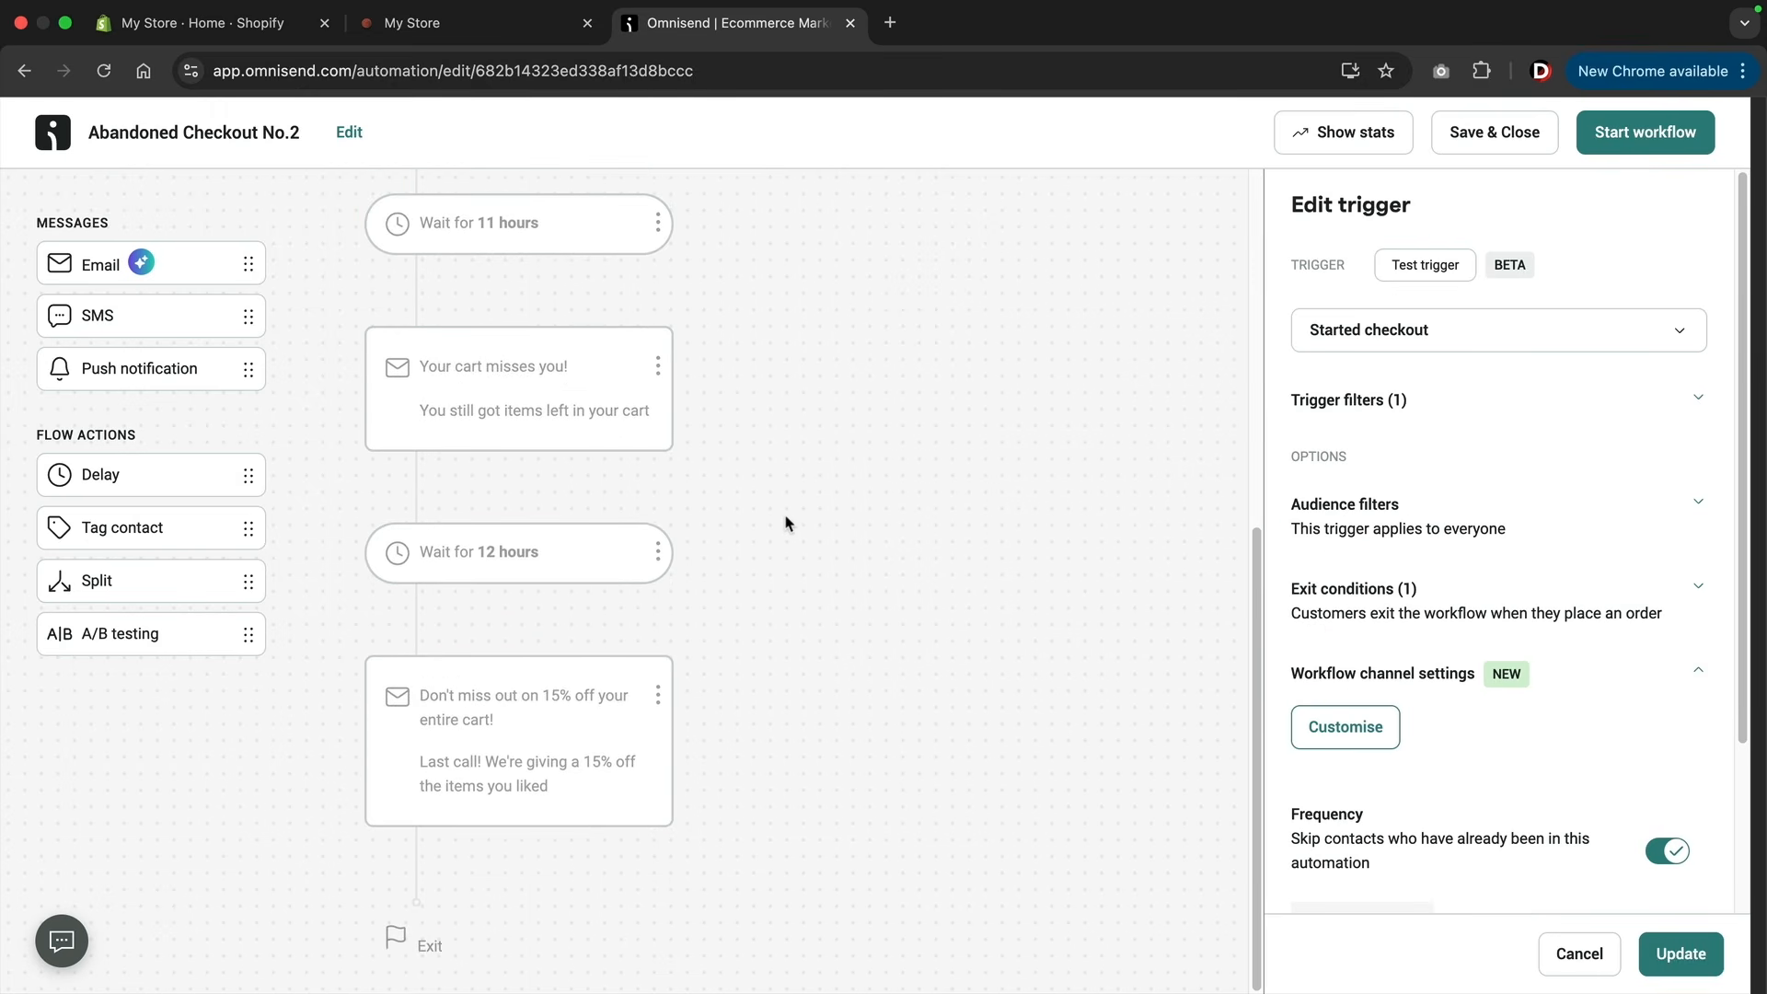
Review the first abandoned checkout email's settings and content preview, and start the Abandoned Checkout workflow.
scroll(786, 524, up, 6)
click(556, 558)
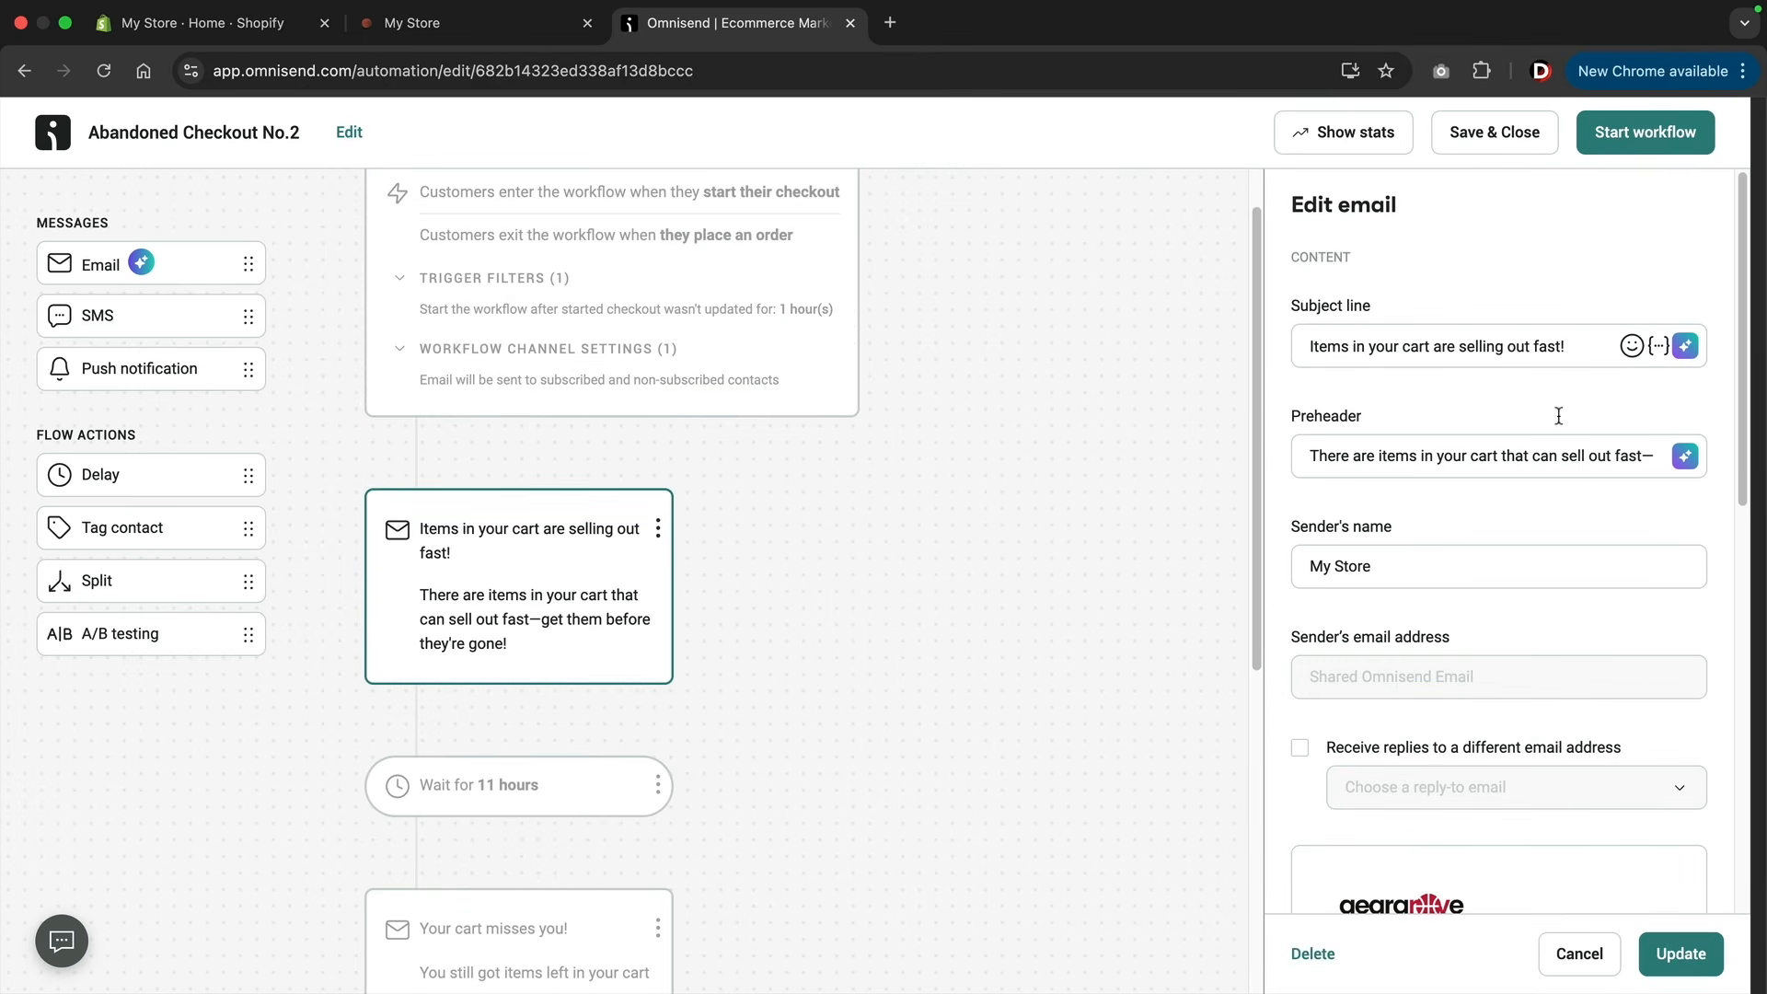
scroll(1436, 571, down, 7)
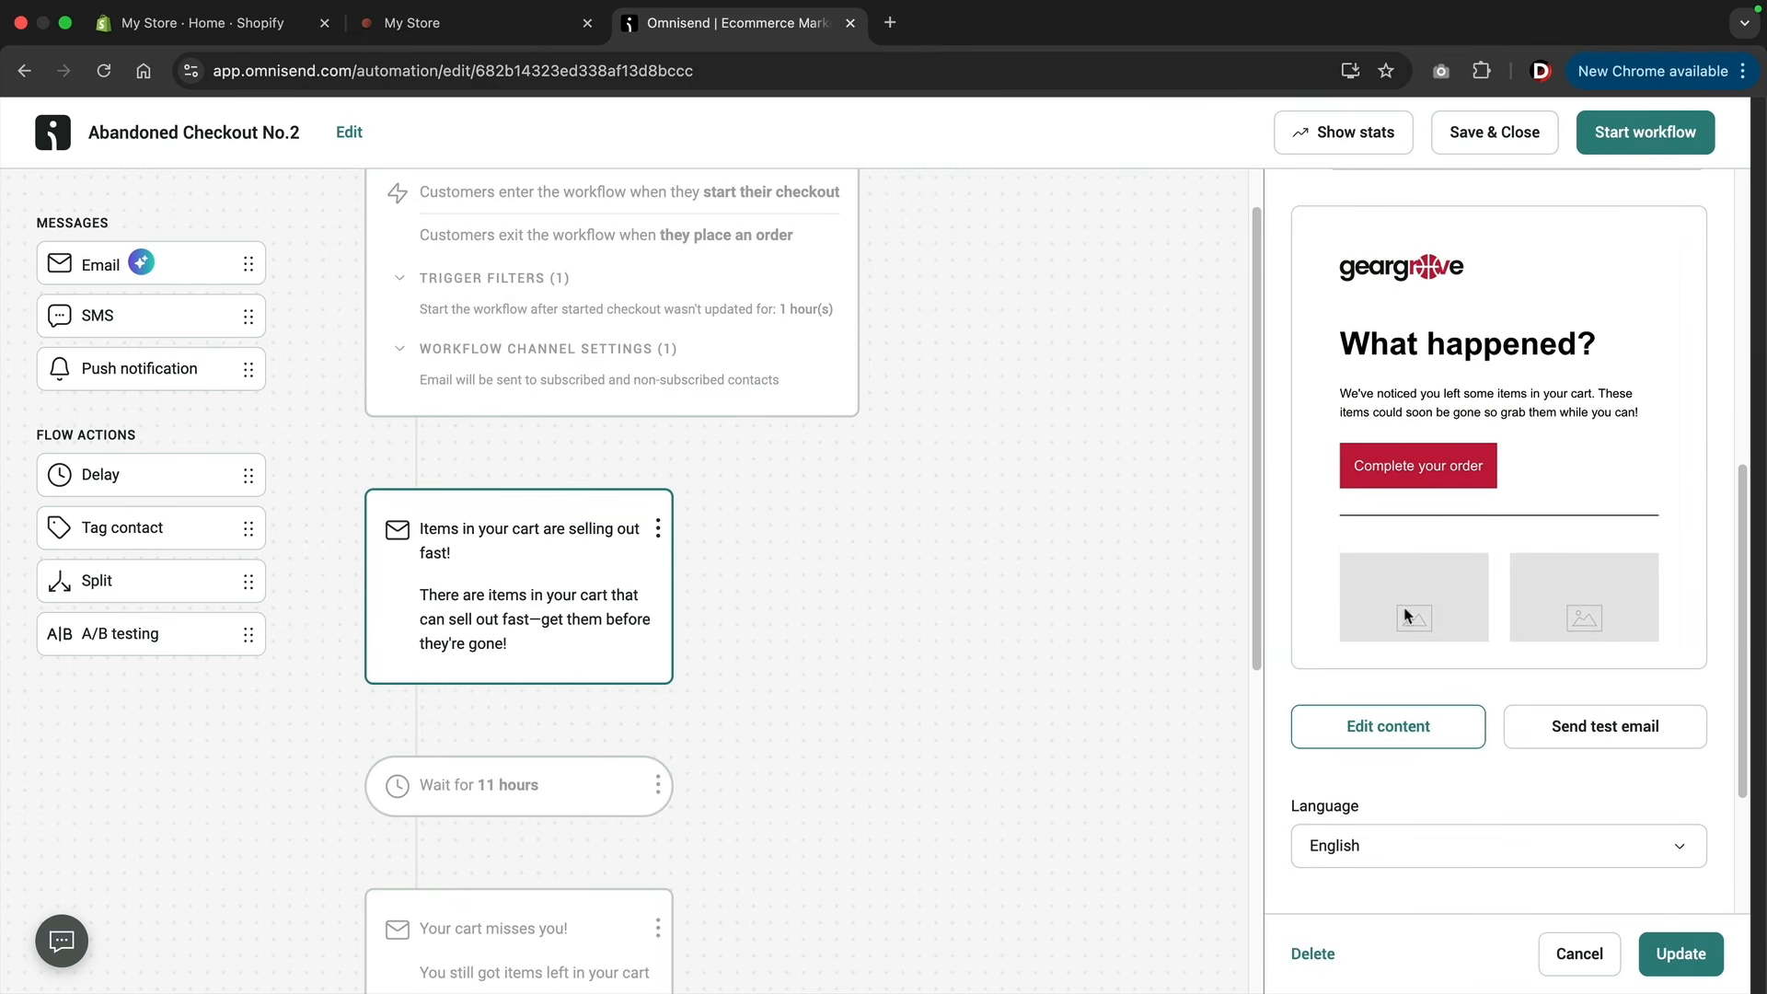
scroll(782, 653, down, 4)
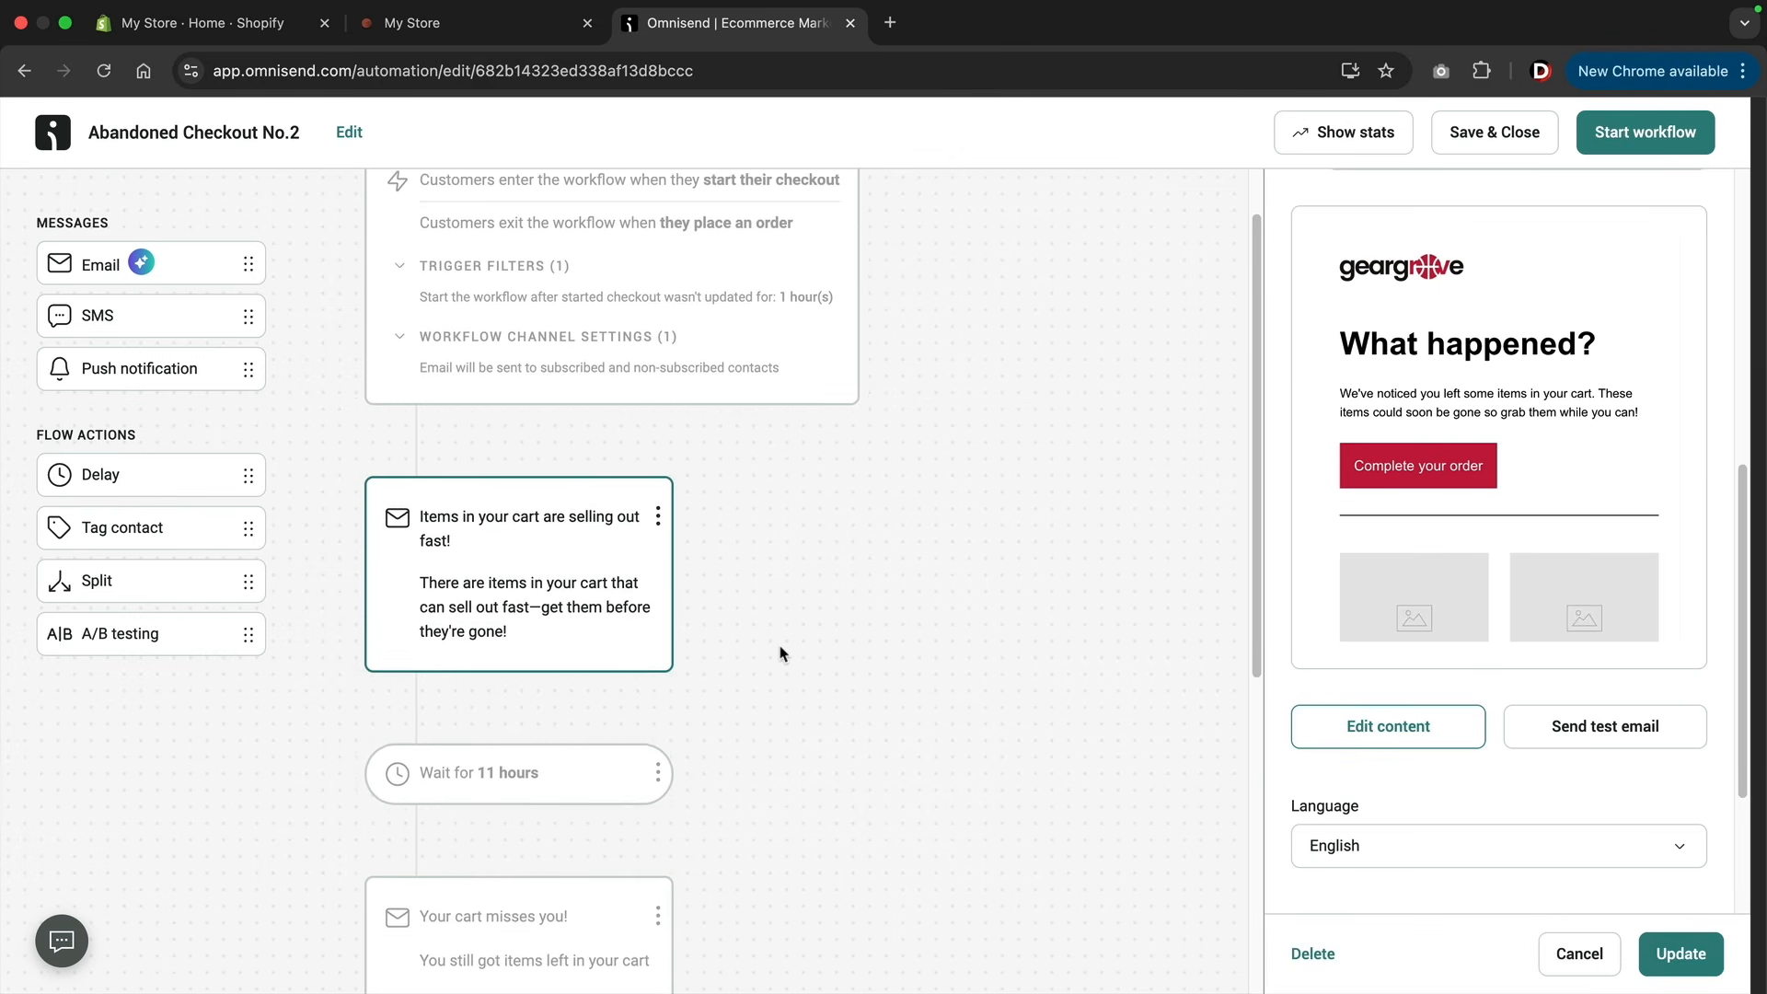
scroll(781, 654, down, 3)
scroll(782, 653, up, 8)
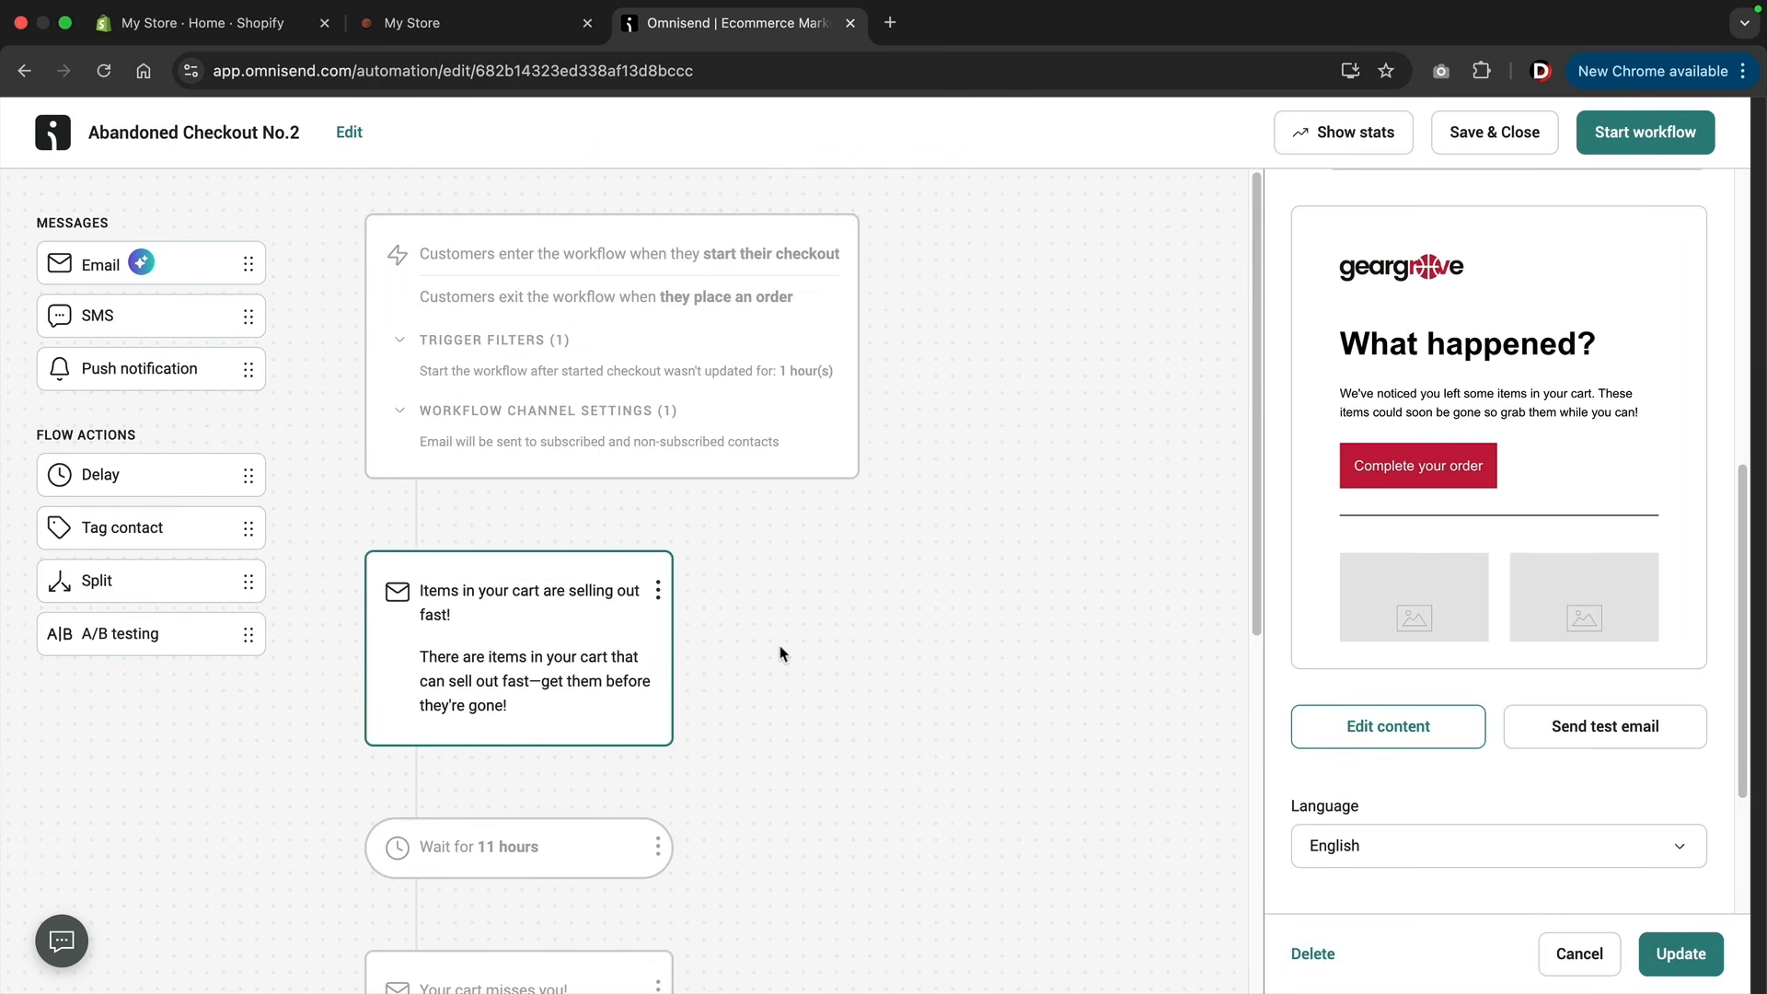
click(801, 656)
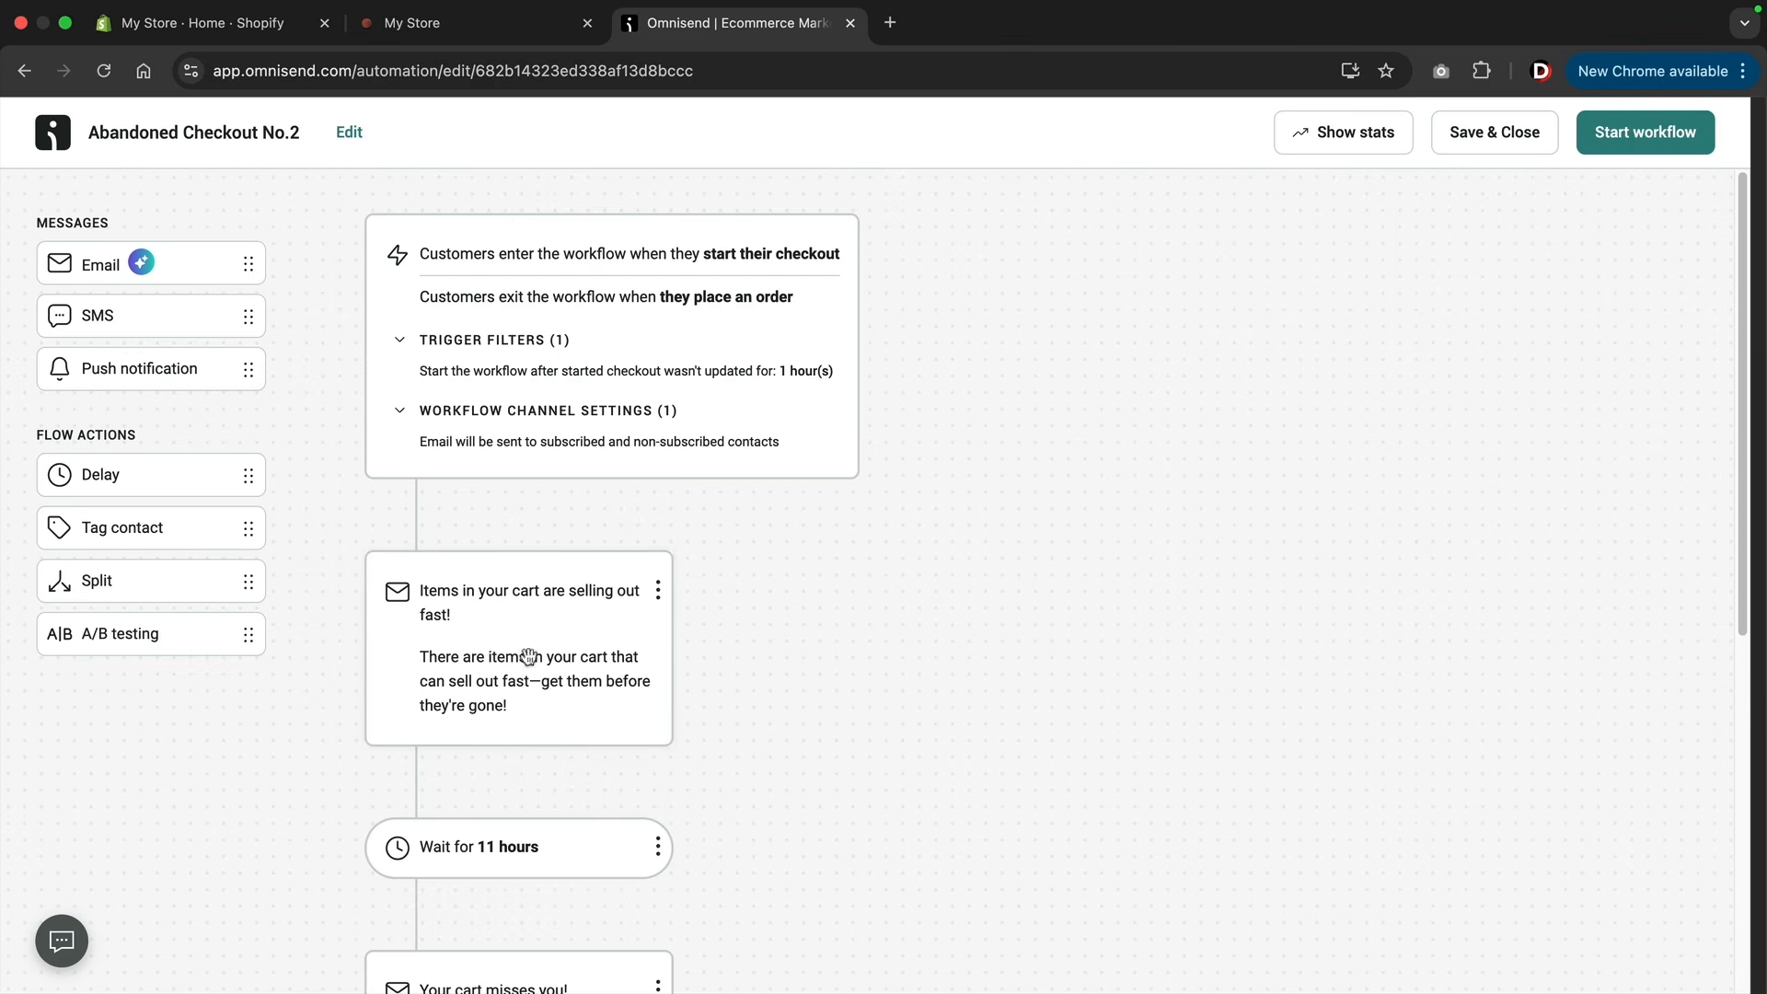
click(1636, 144)
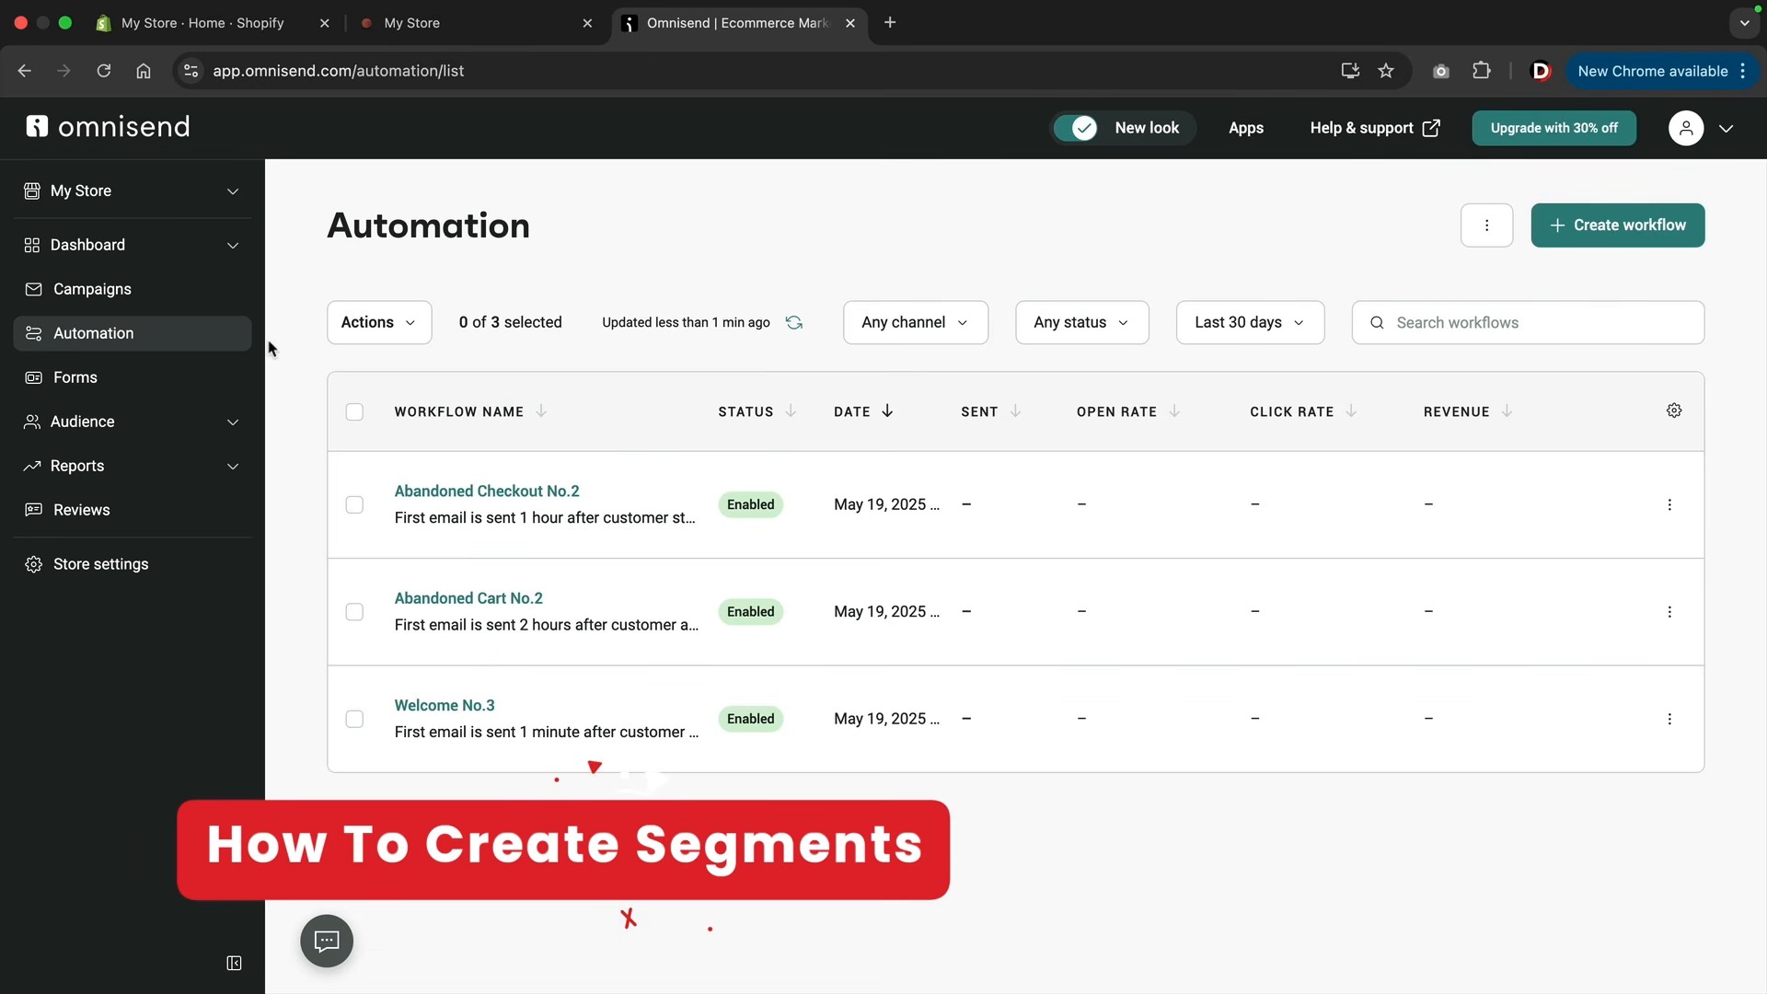
Delete the Inactive contacts, Active email subscribers, and Added product to the cart but didn't place an order segments from the audience segments.
click(133, 423)
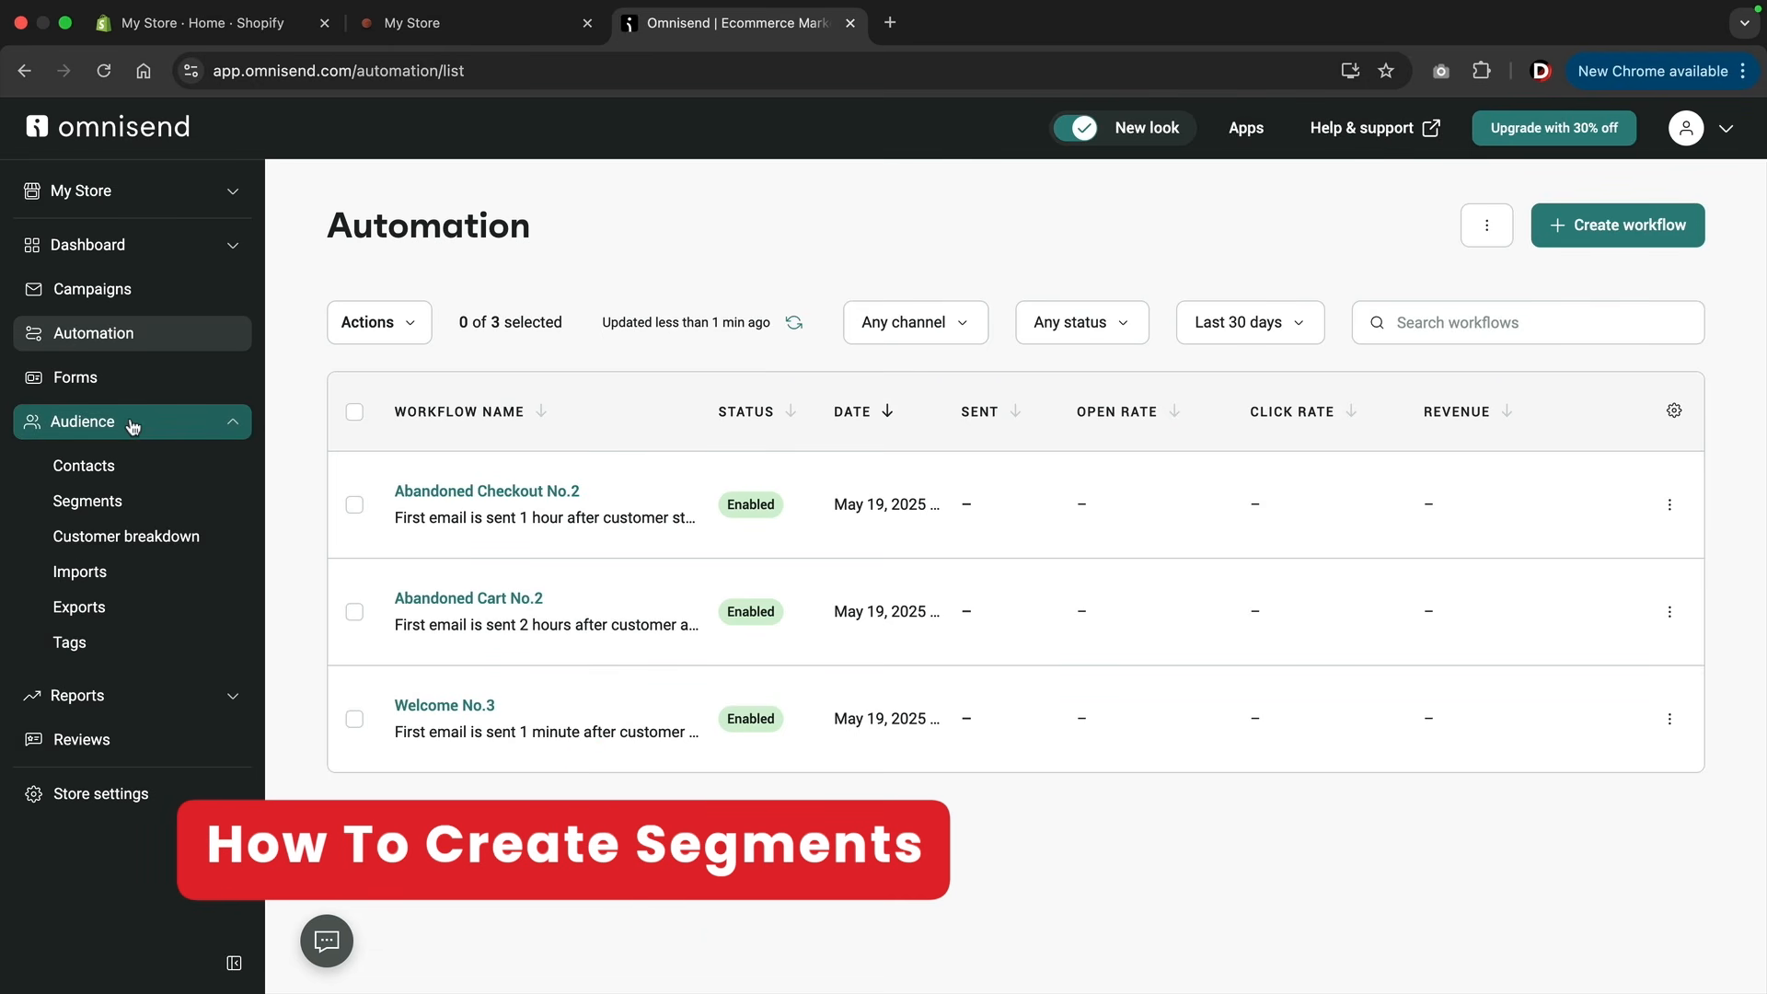
click(102, 512)
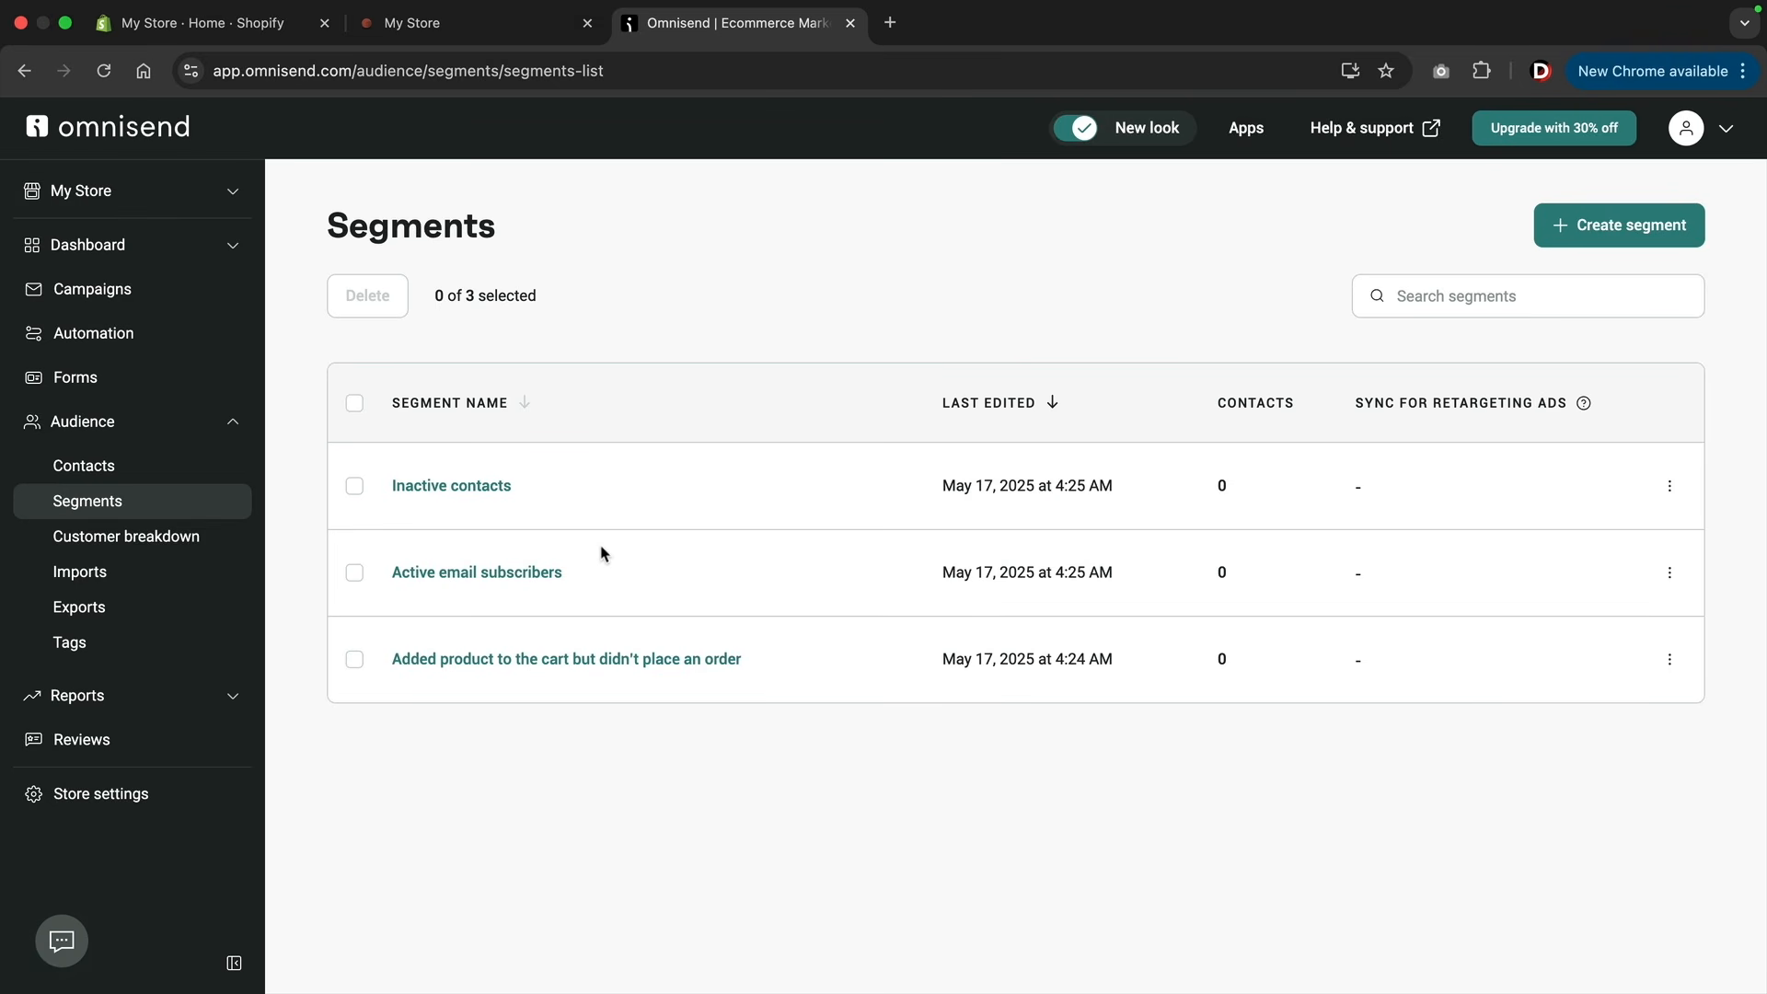
click(354, 405)
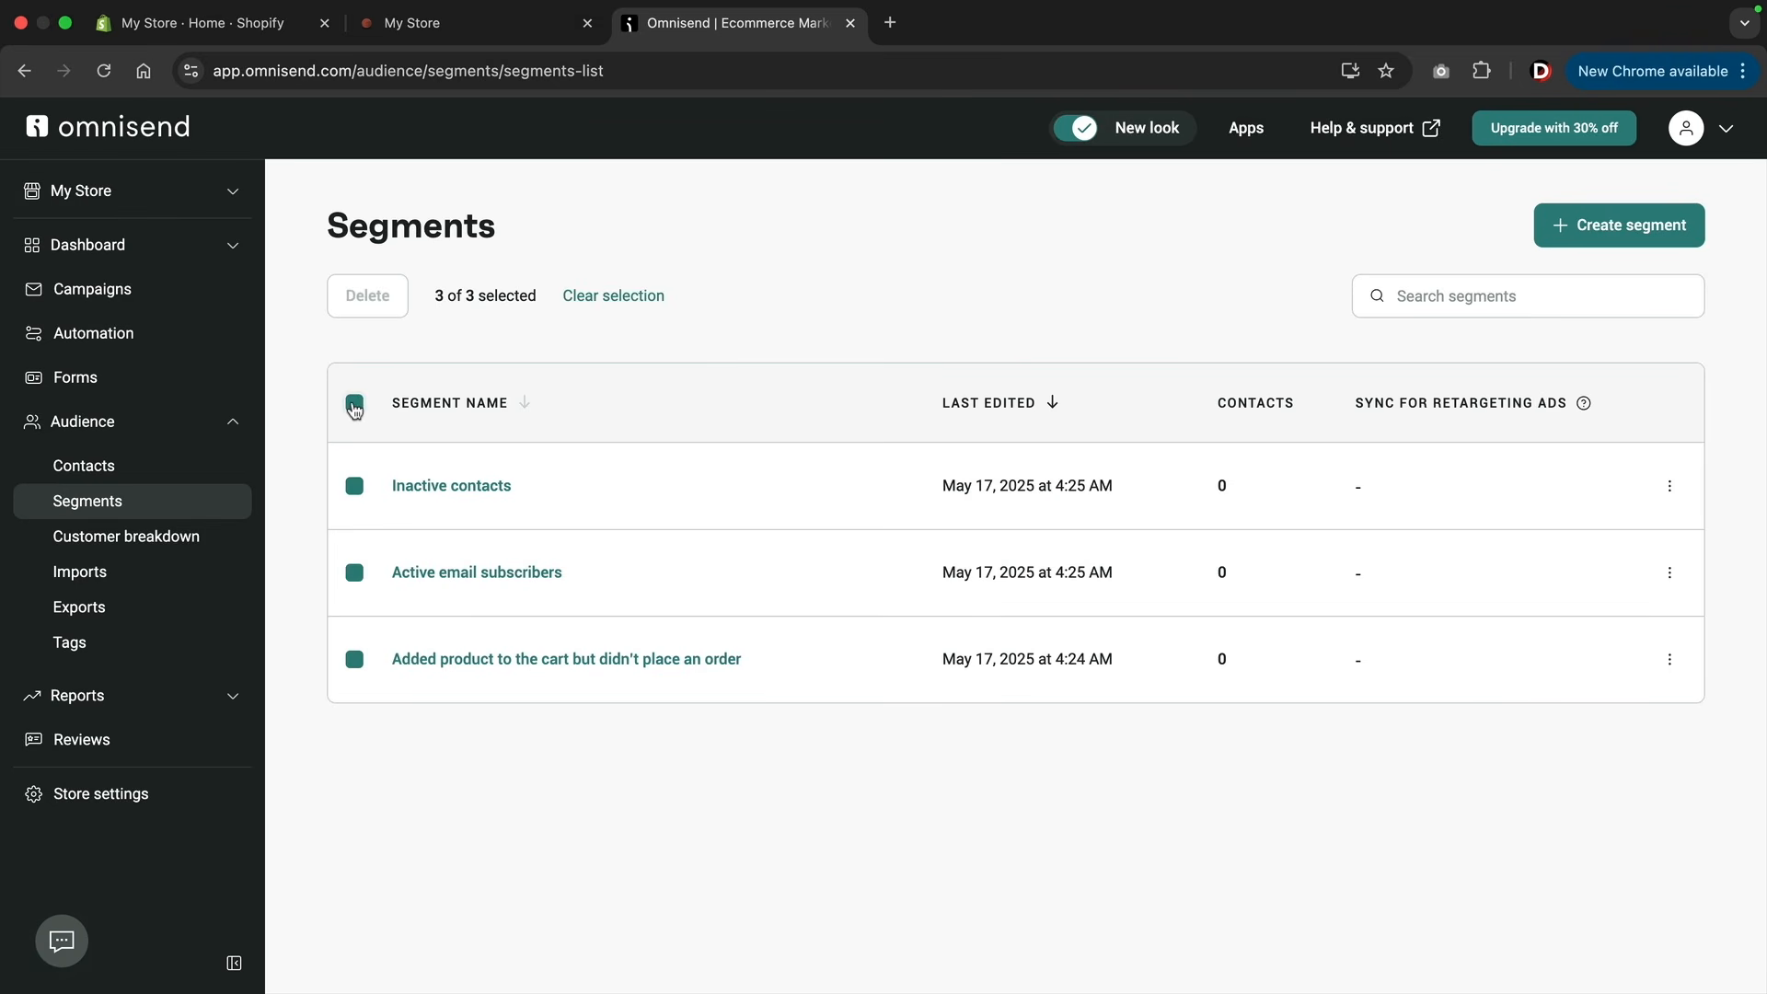
click(373, 299)
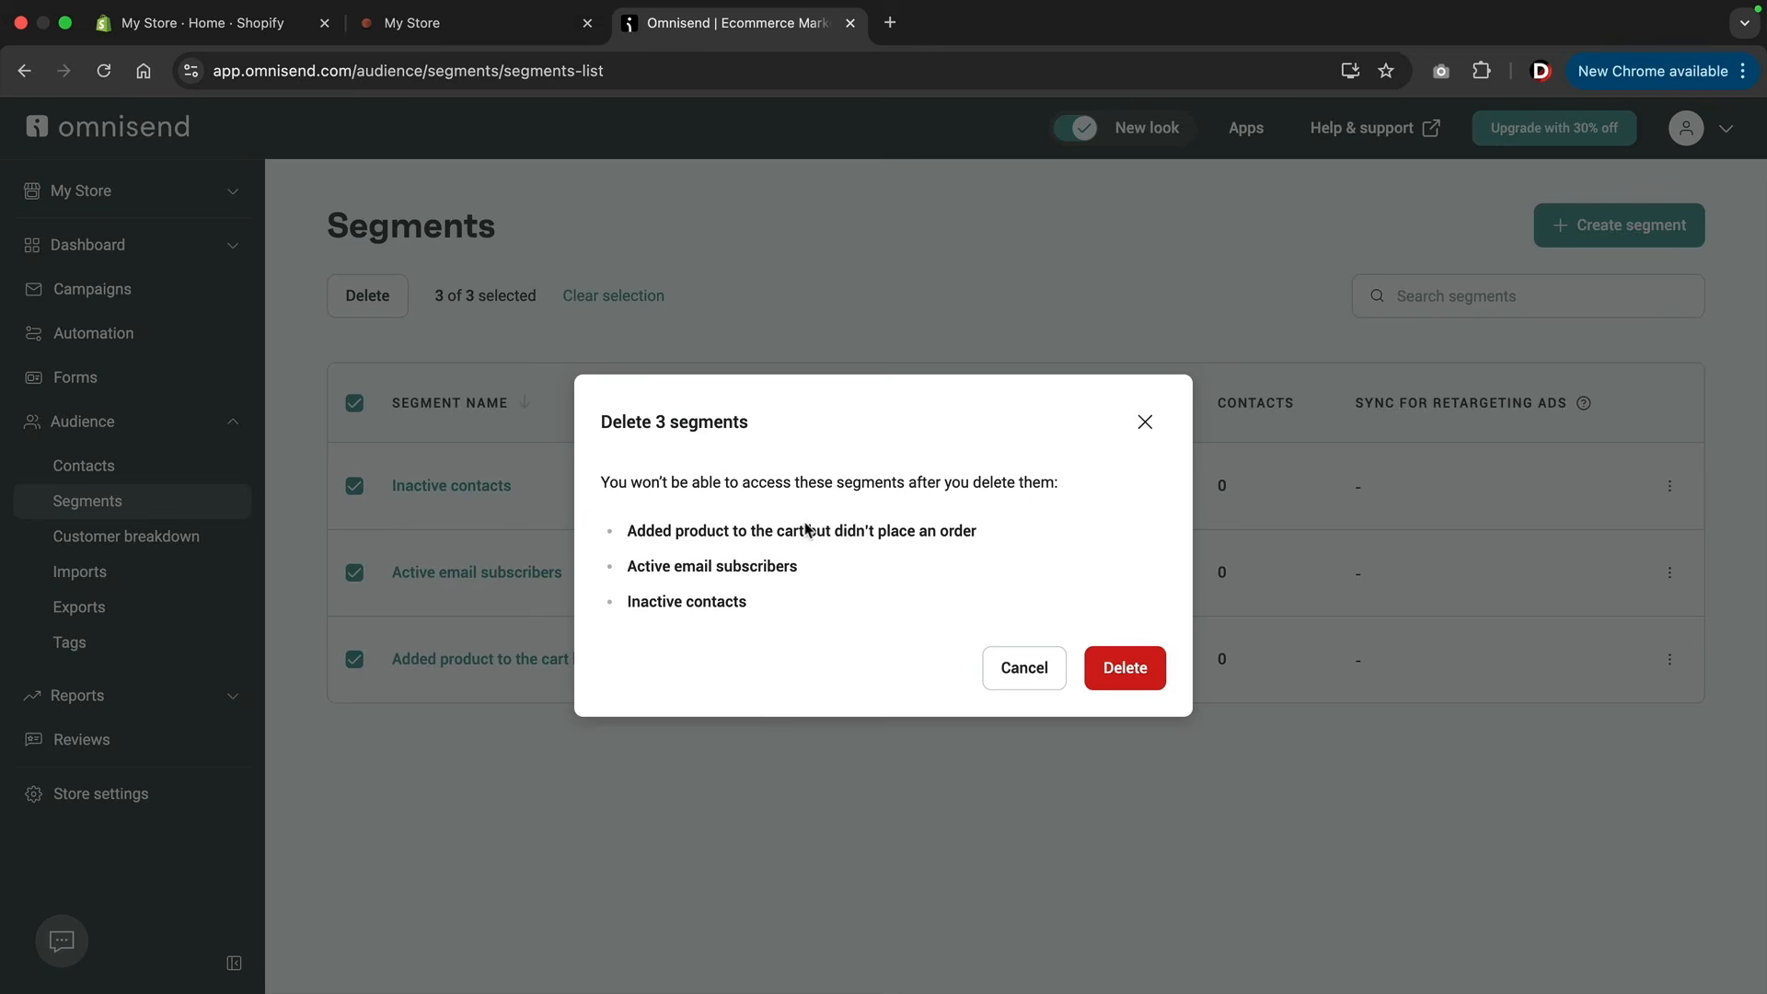
click(1124, 665)
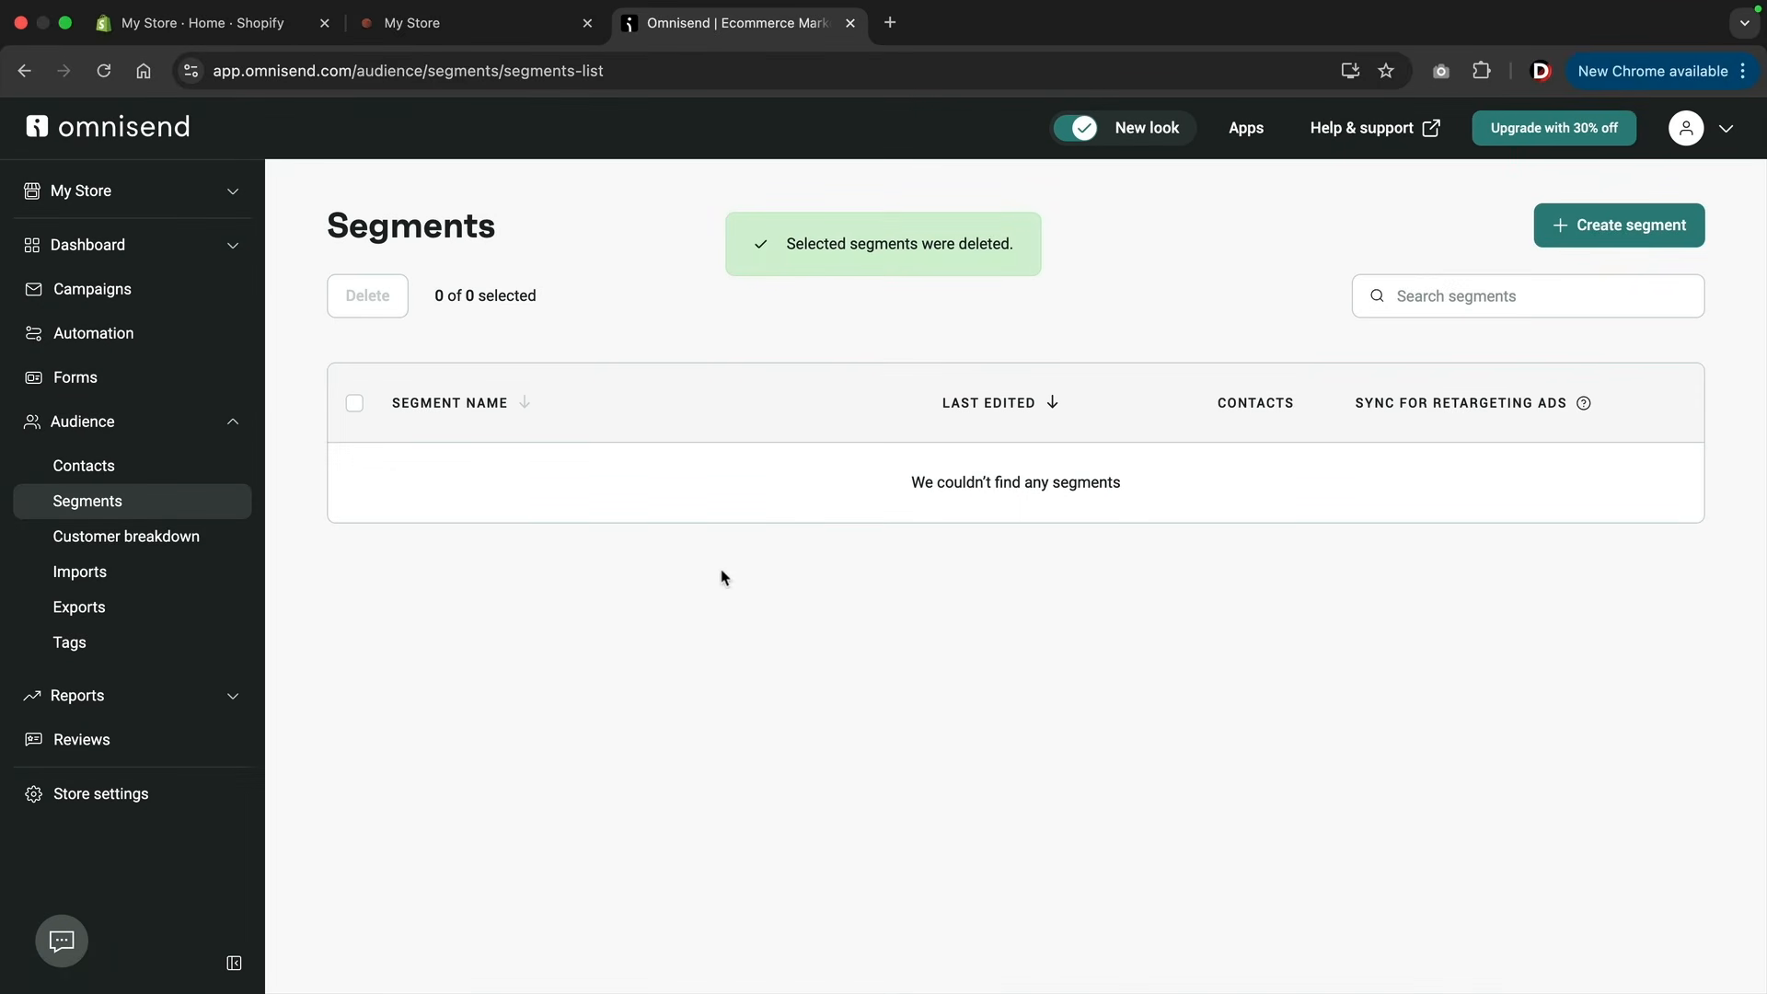
Create a segment from the pre-built Active email subscribers template and review its filters.
click(1648, 226)
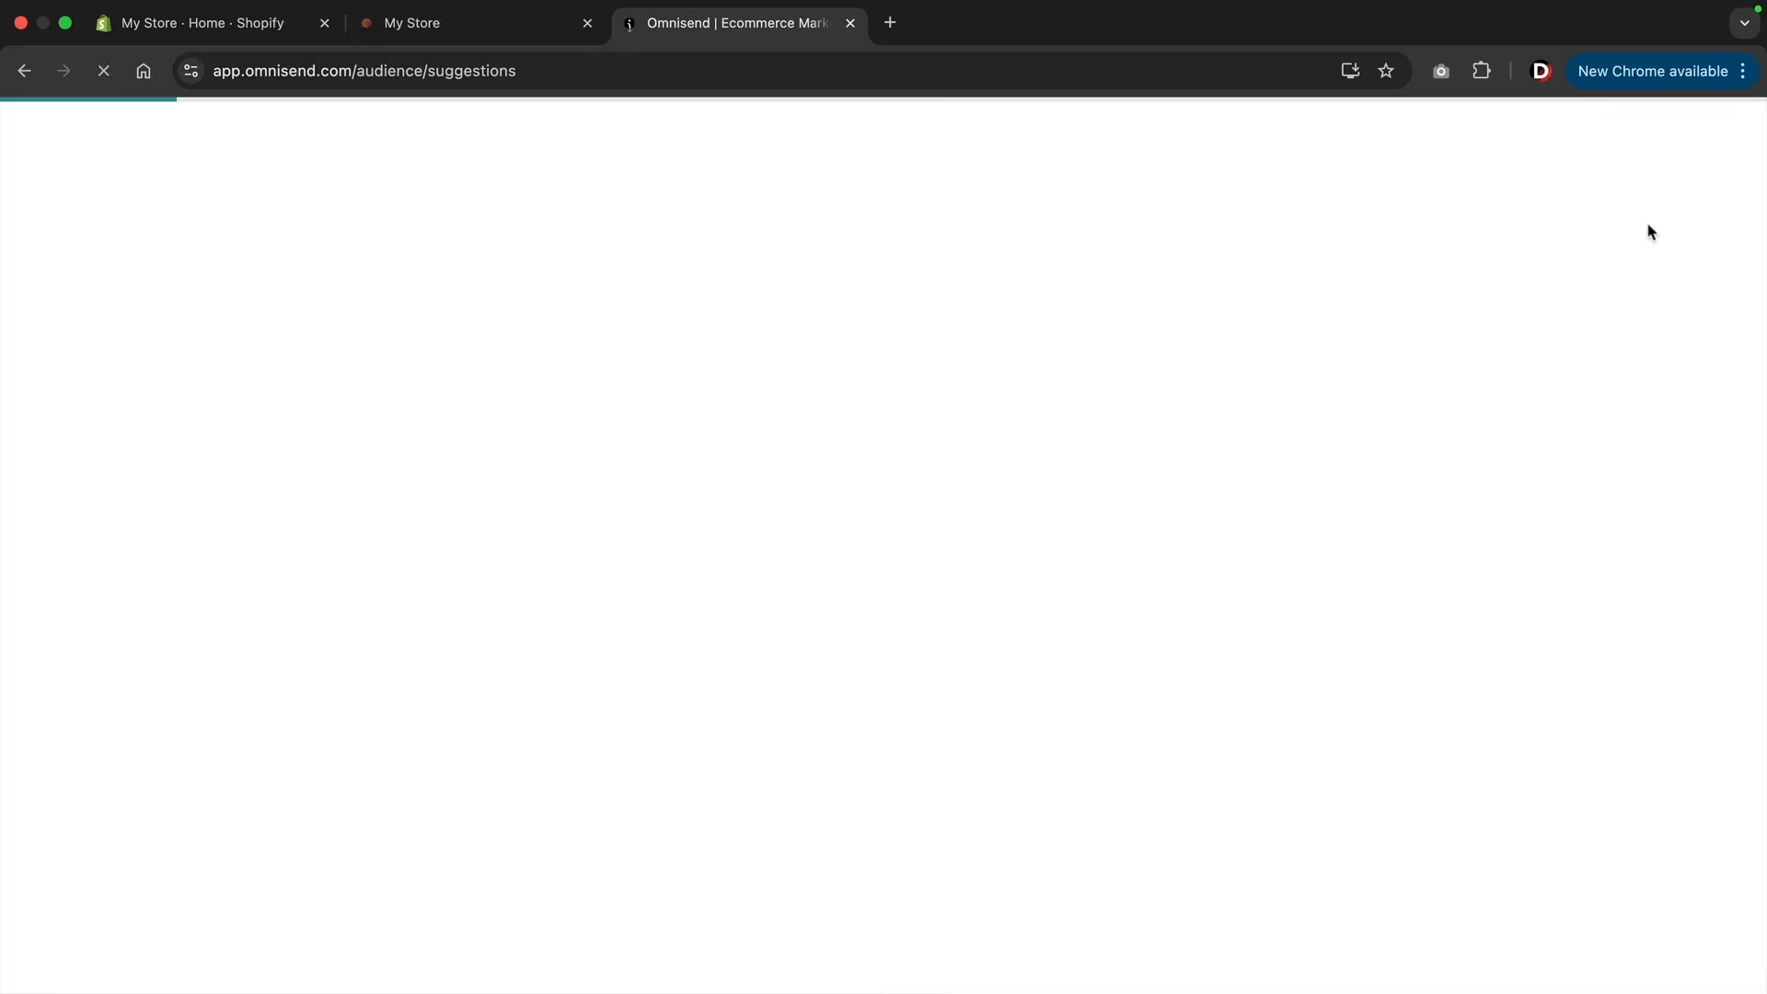
scroll(1224, 458, down, 2)
scroll(1225, 458, down, 4)
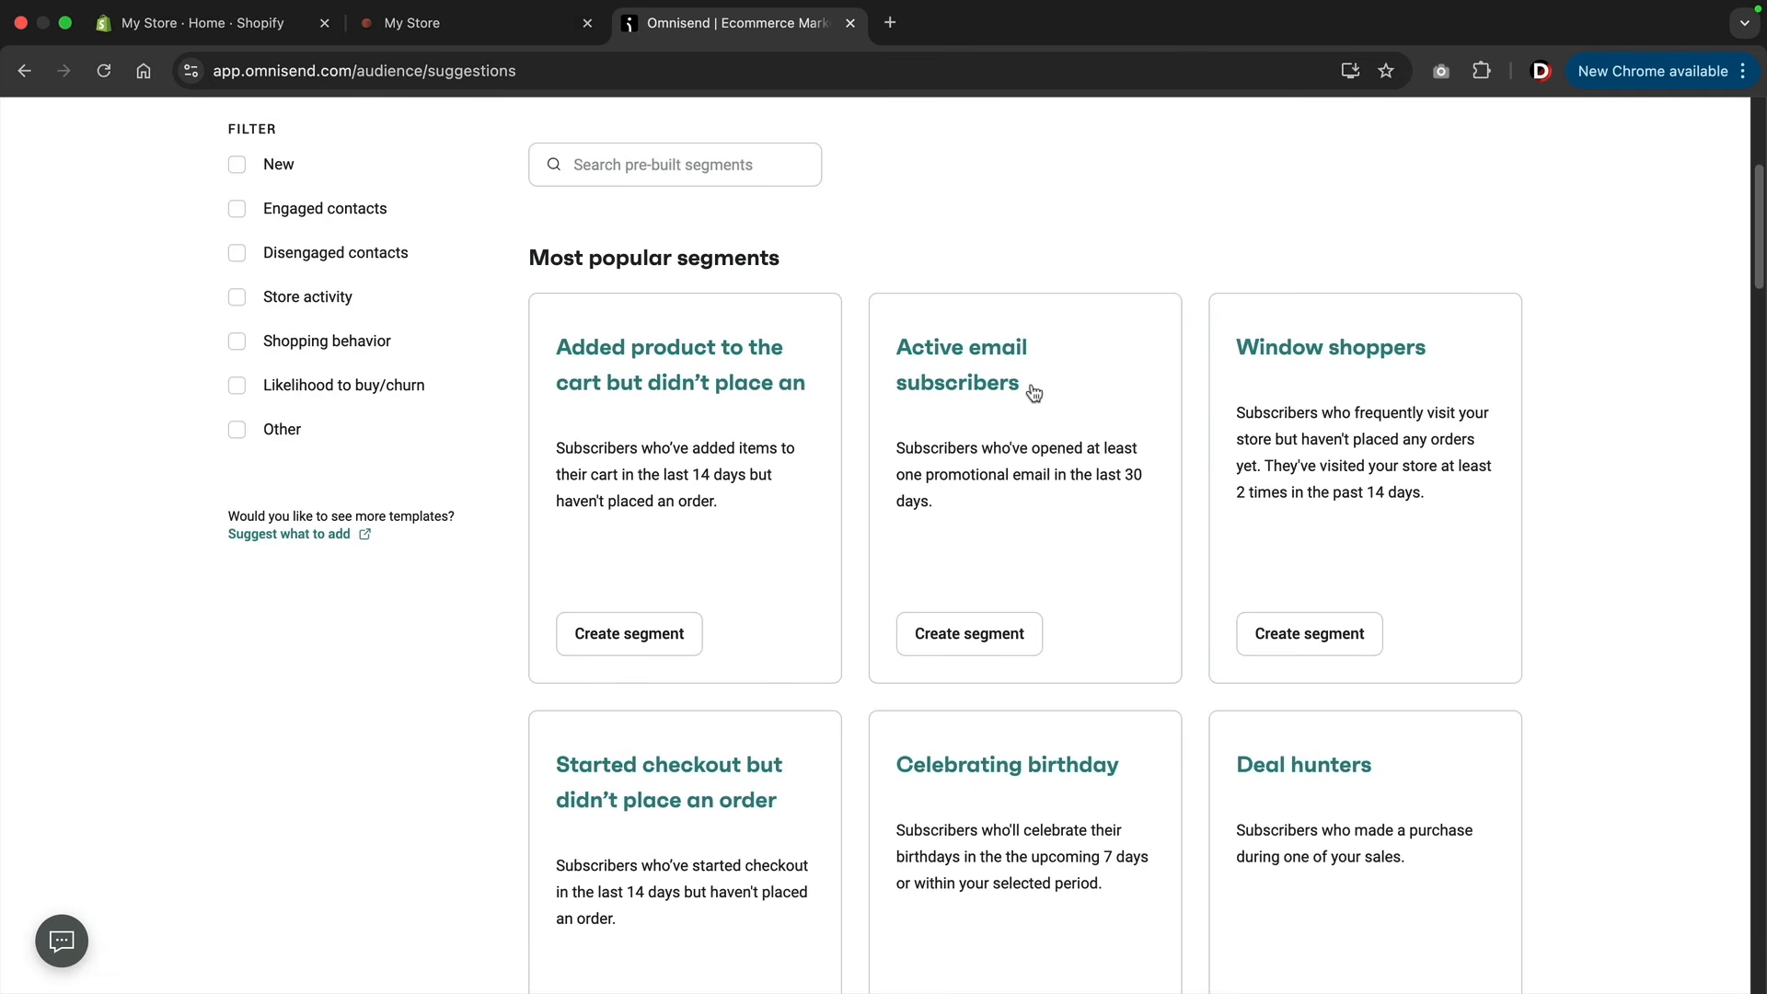
click(977, 637)
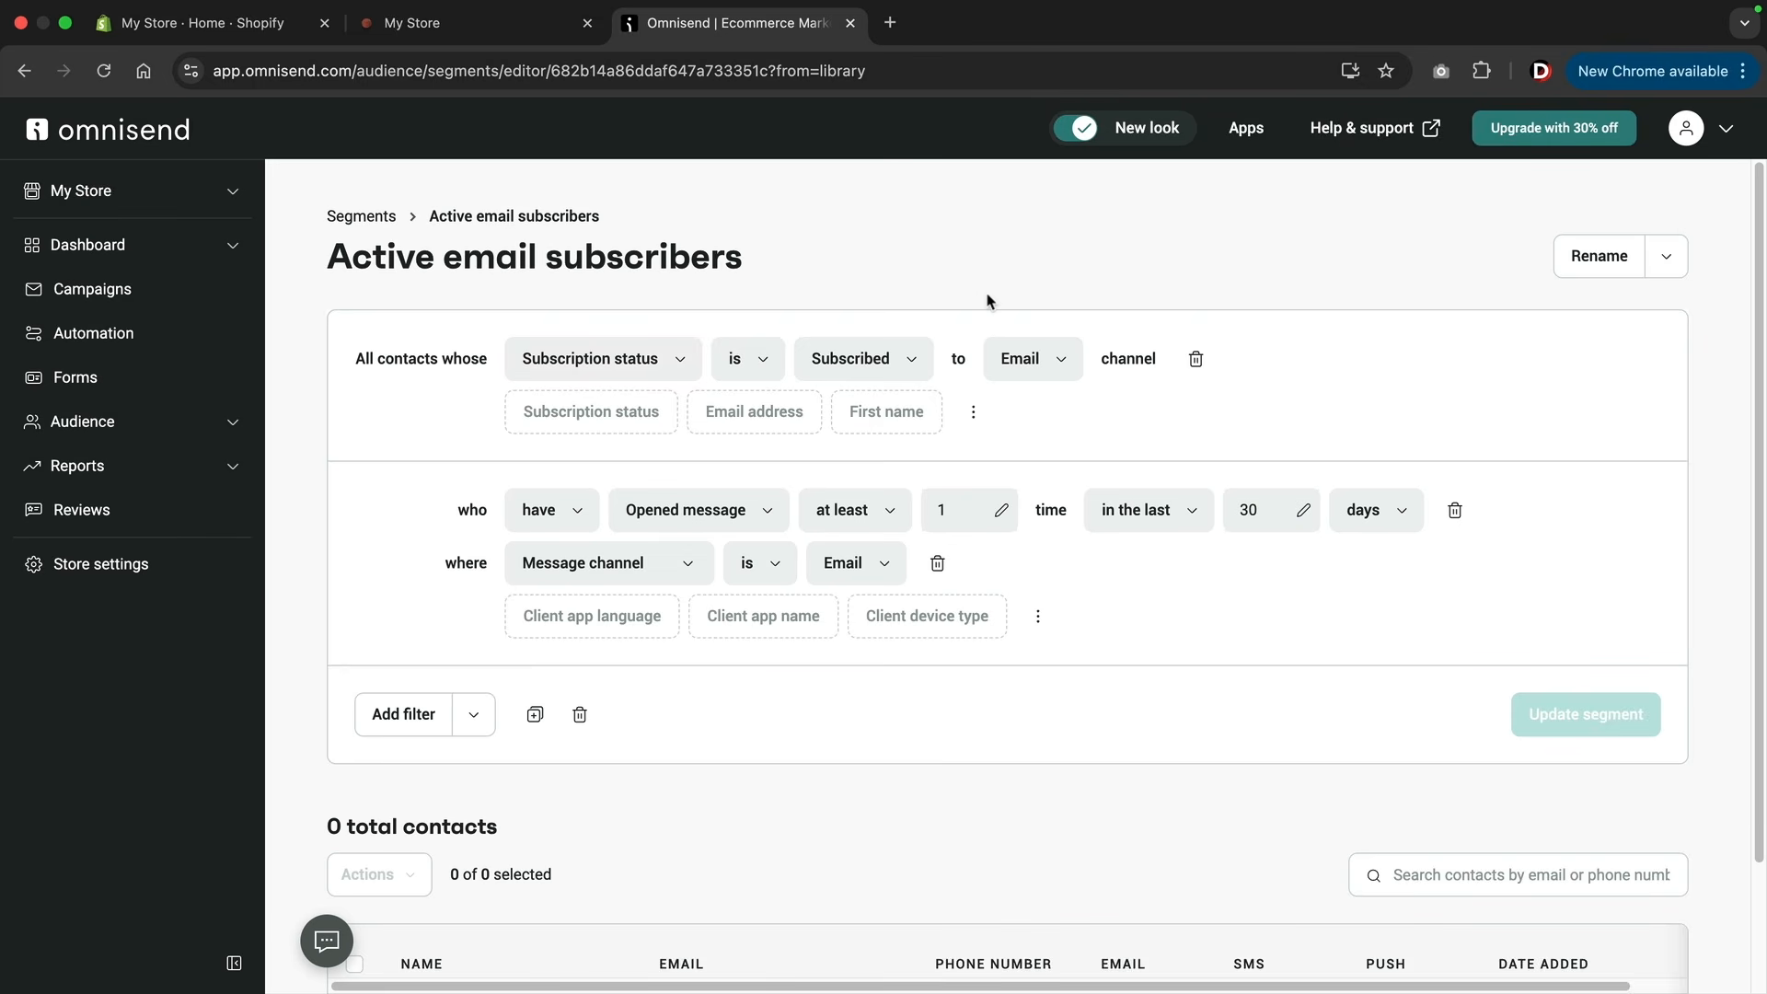
scroll(966, 552, down, 3)
scroll(903, 635, up, 3)
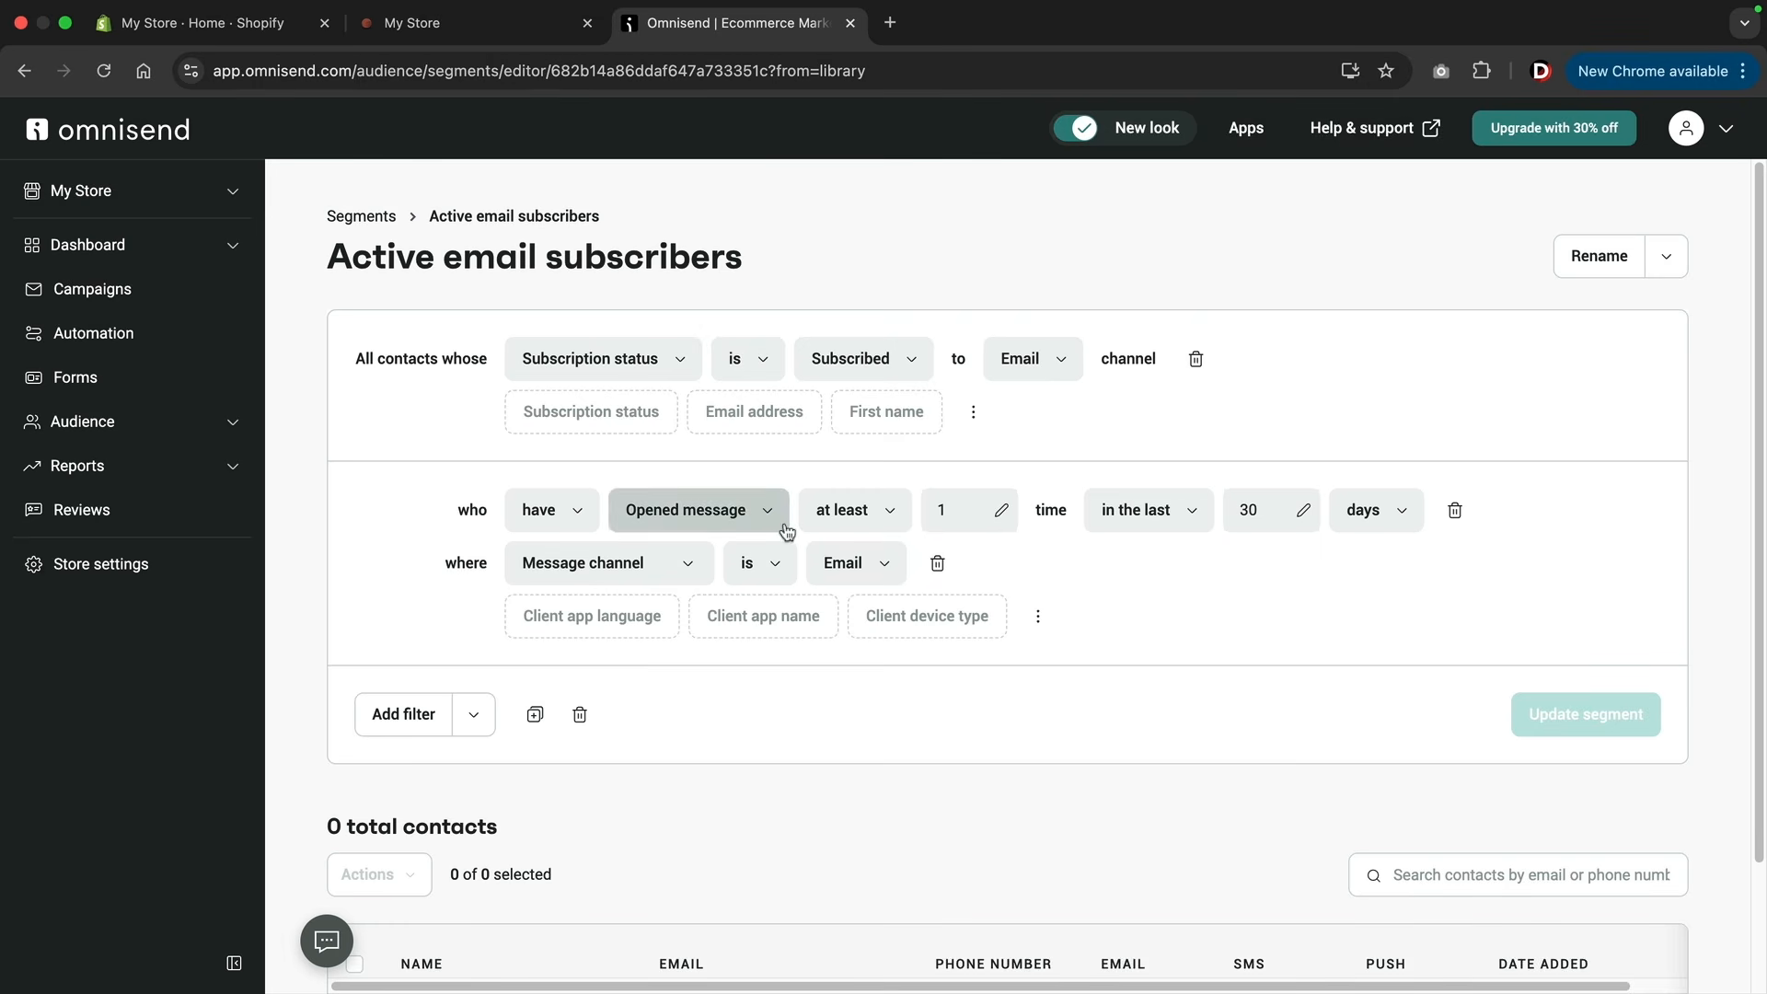
Create another segment from the pre-built Inactive contacts template.
click(369, 219)
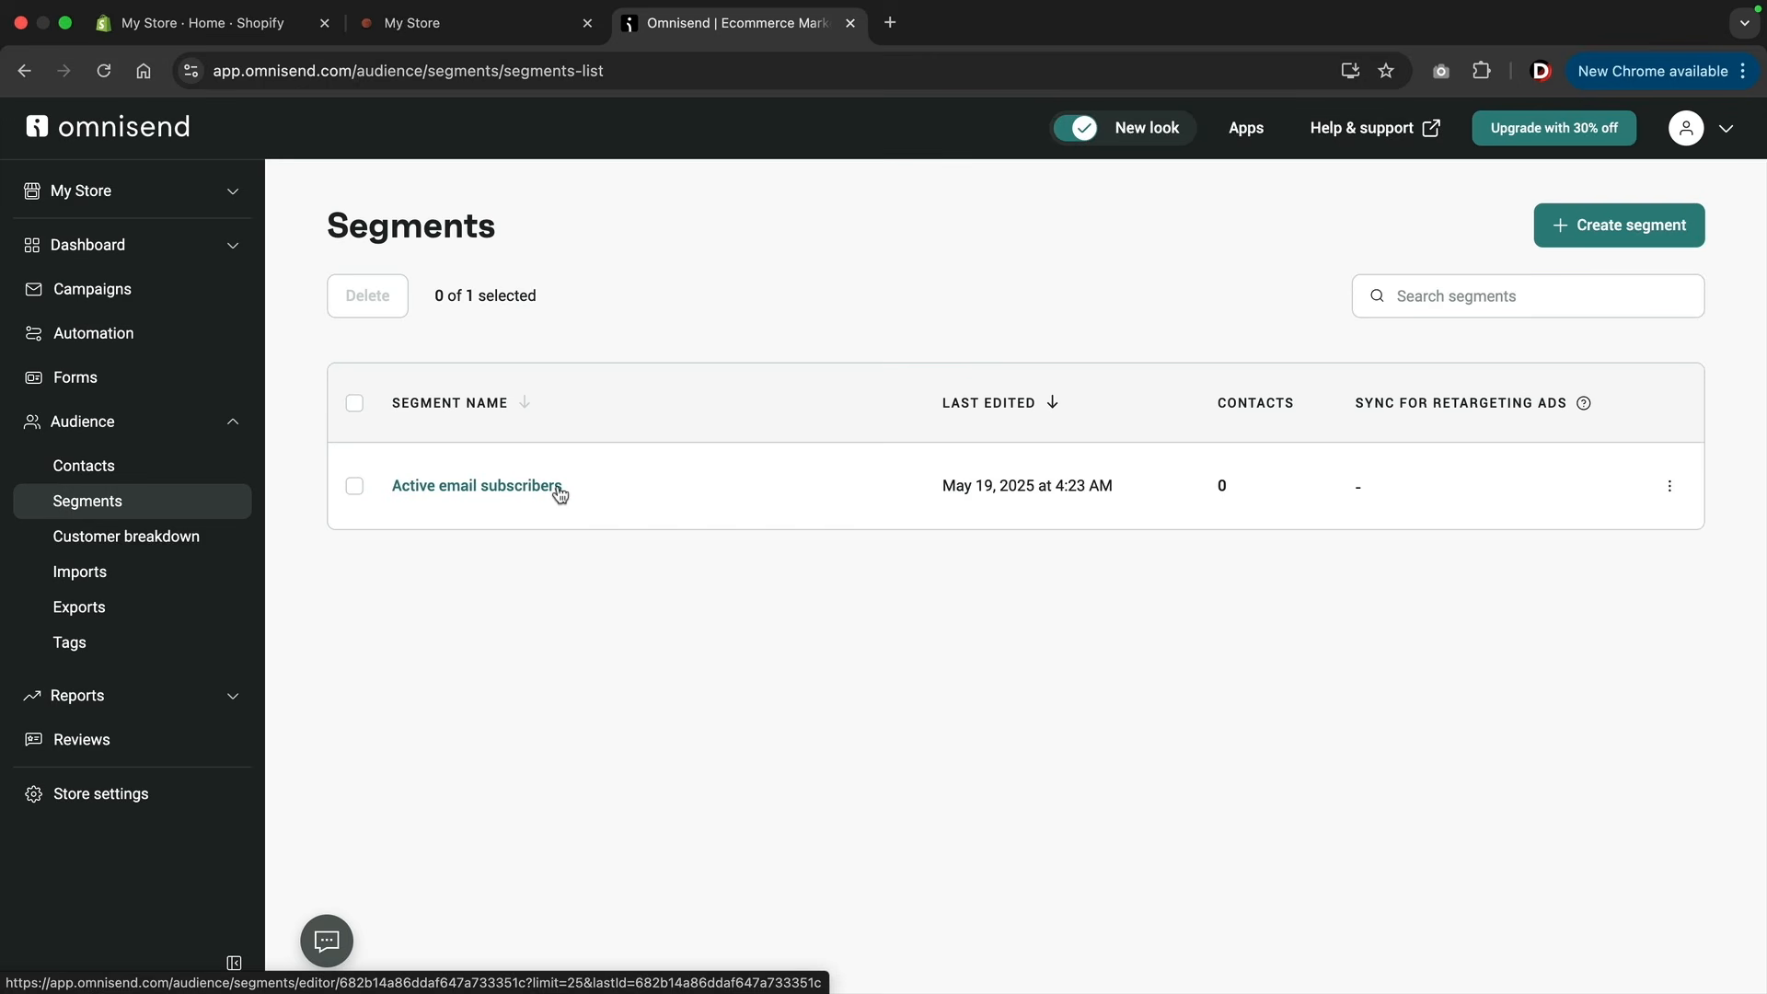
click(1611, 230)
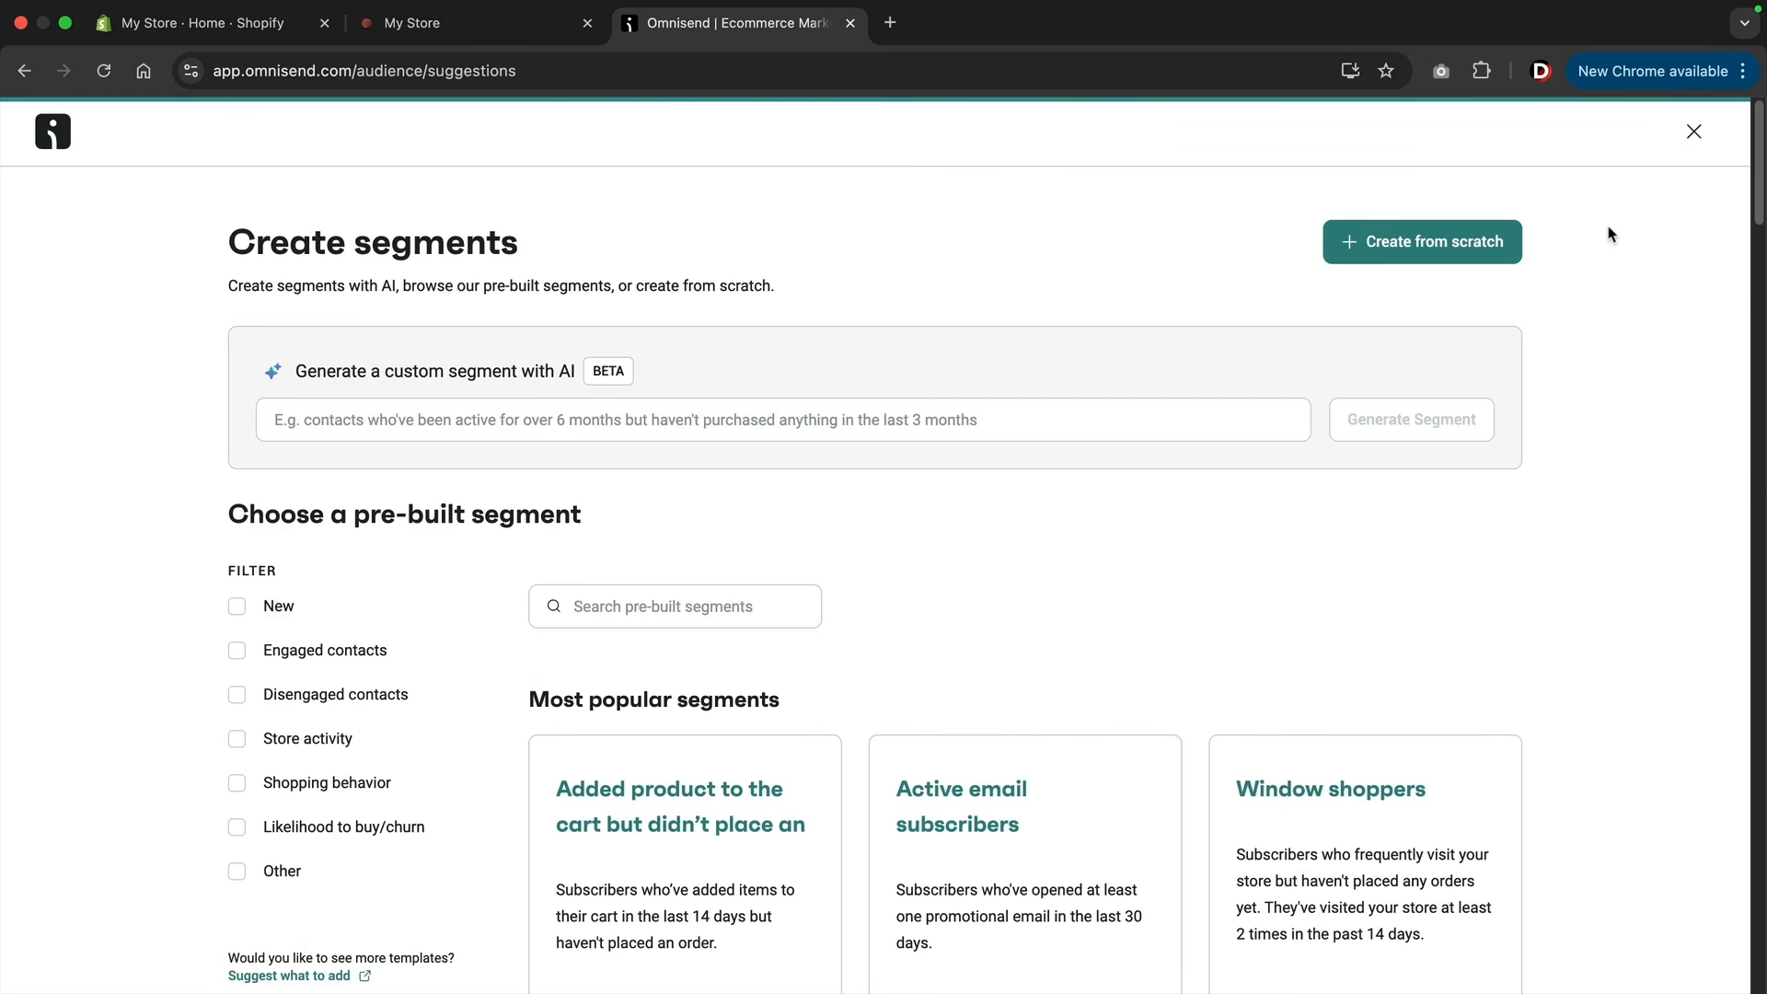
scroll(1178, 465, down, 5)
scroll(1177, 464, down, 5)
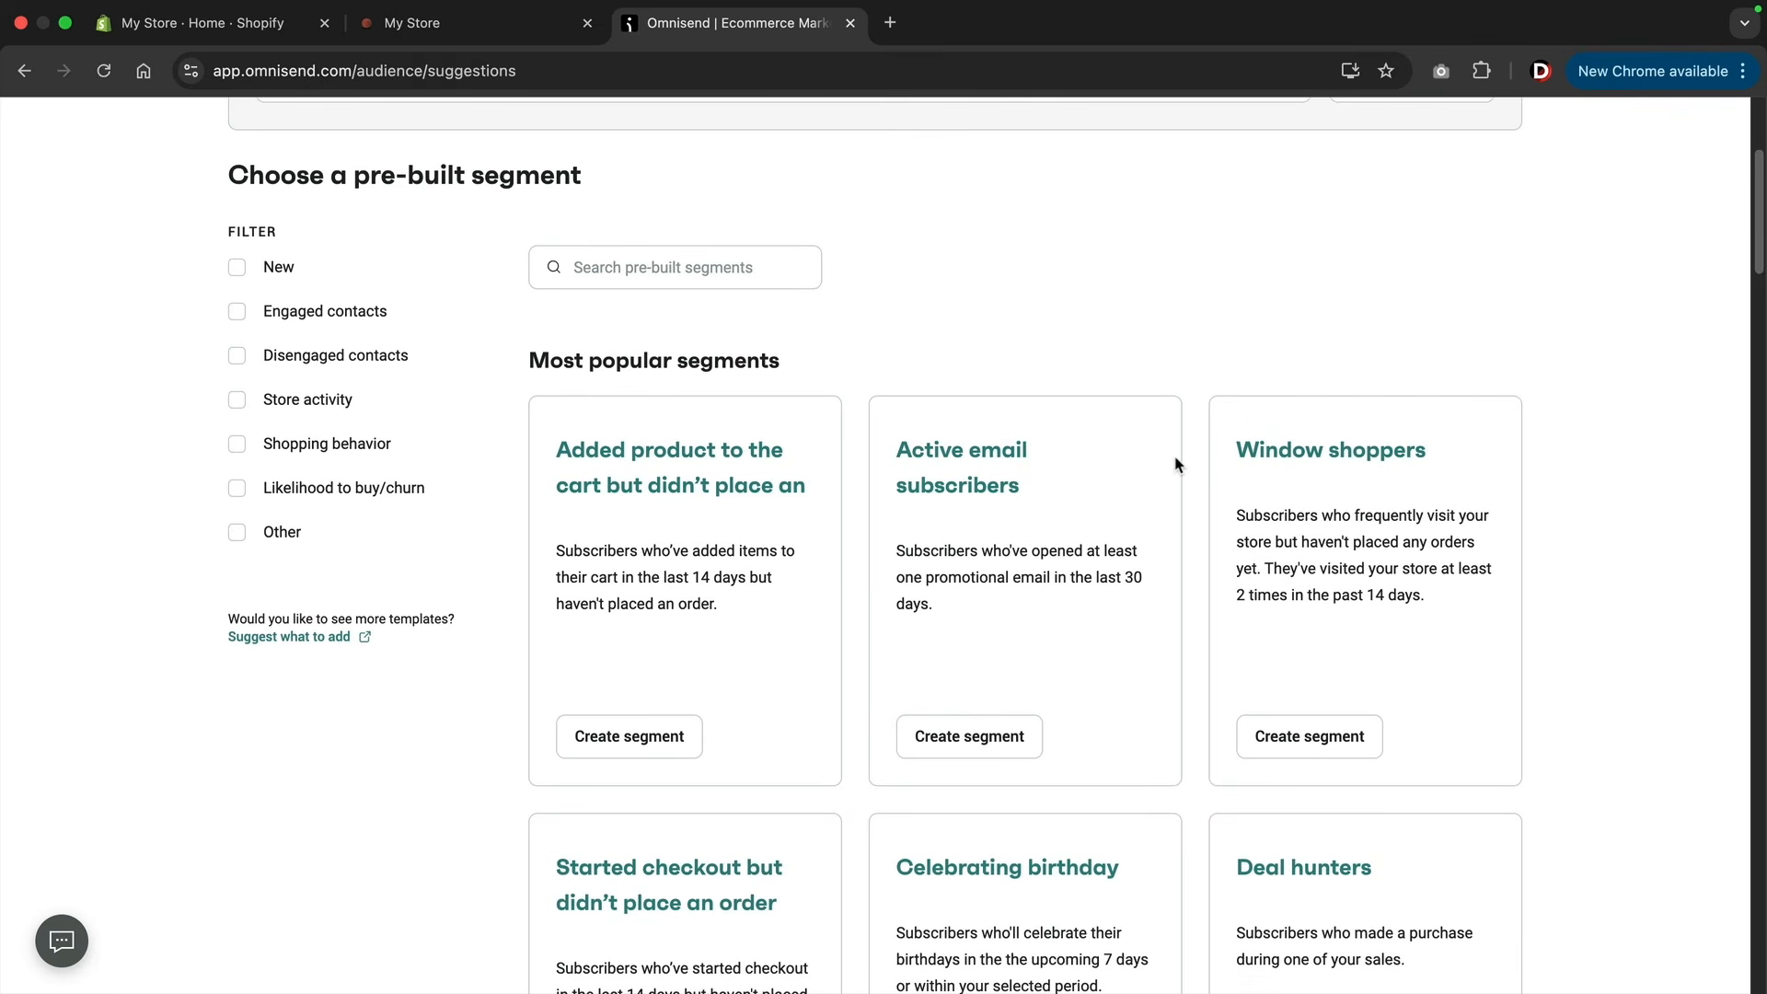
scroll(1176, 465, down, 5)
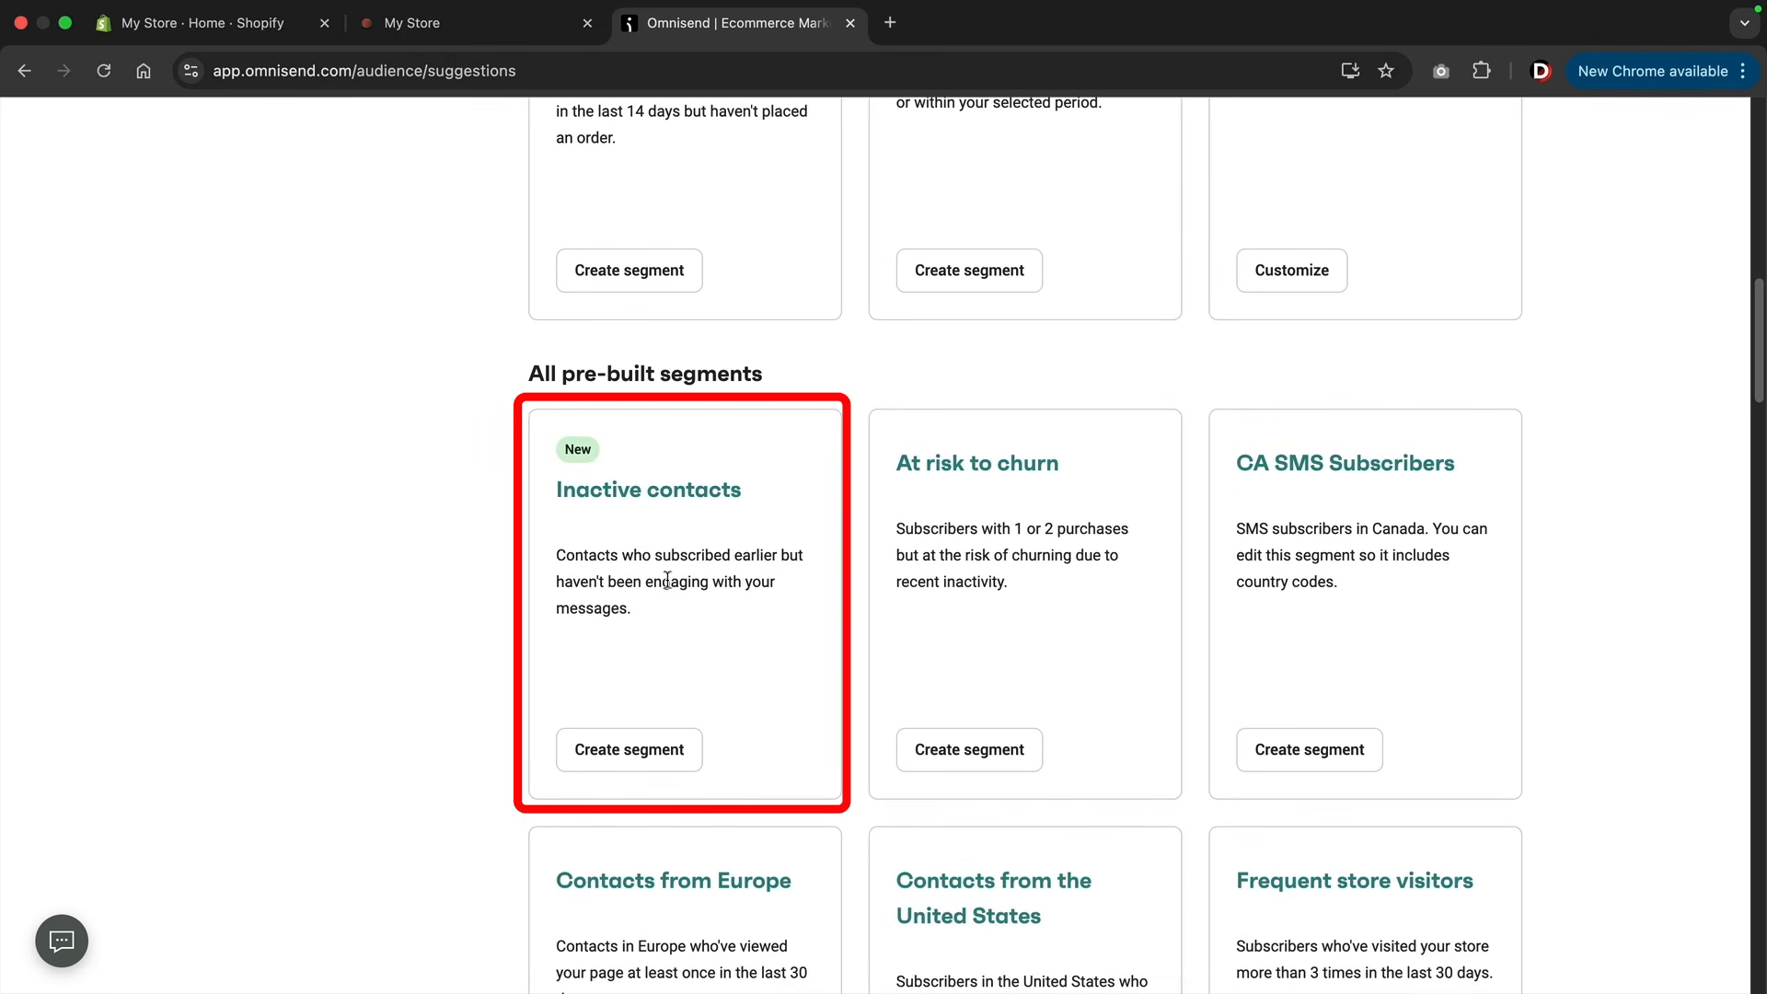
click(623, 756)
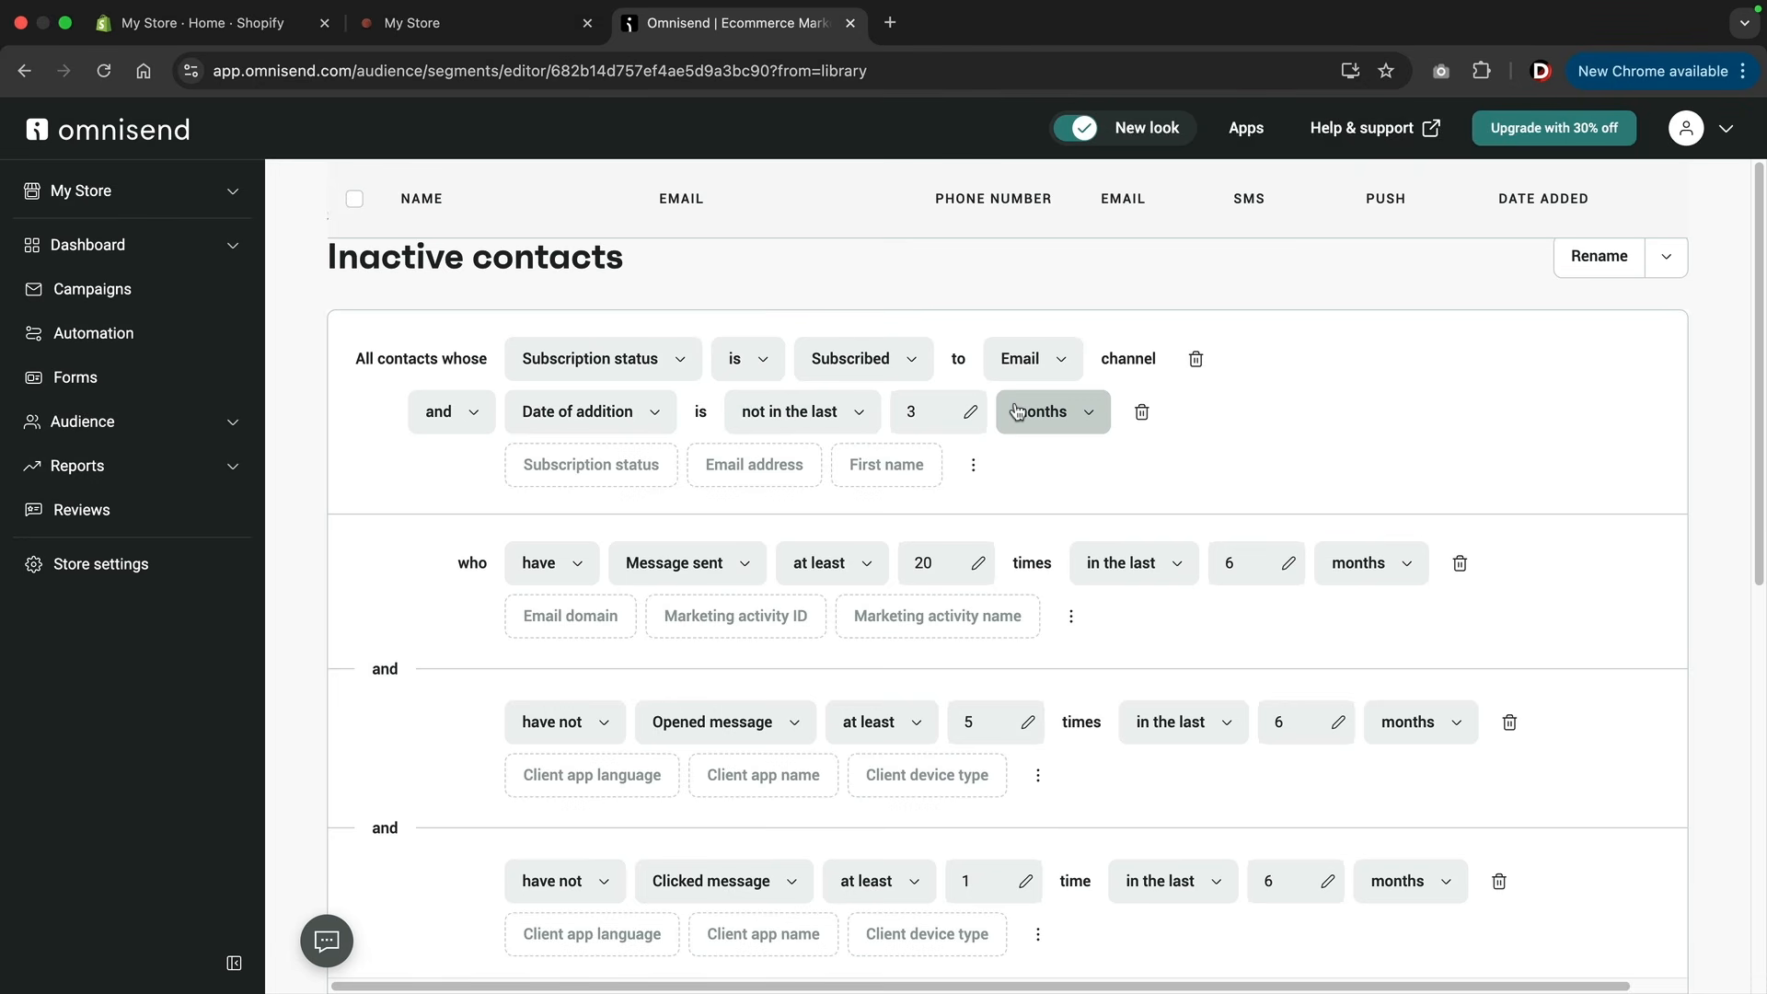
Set the Inactive contacts segment's date of addition filter to not in the last 2 months and update the segment.
click(969, 411)
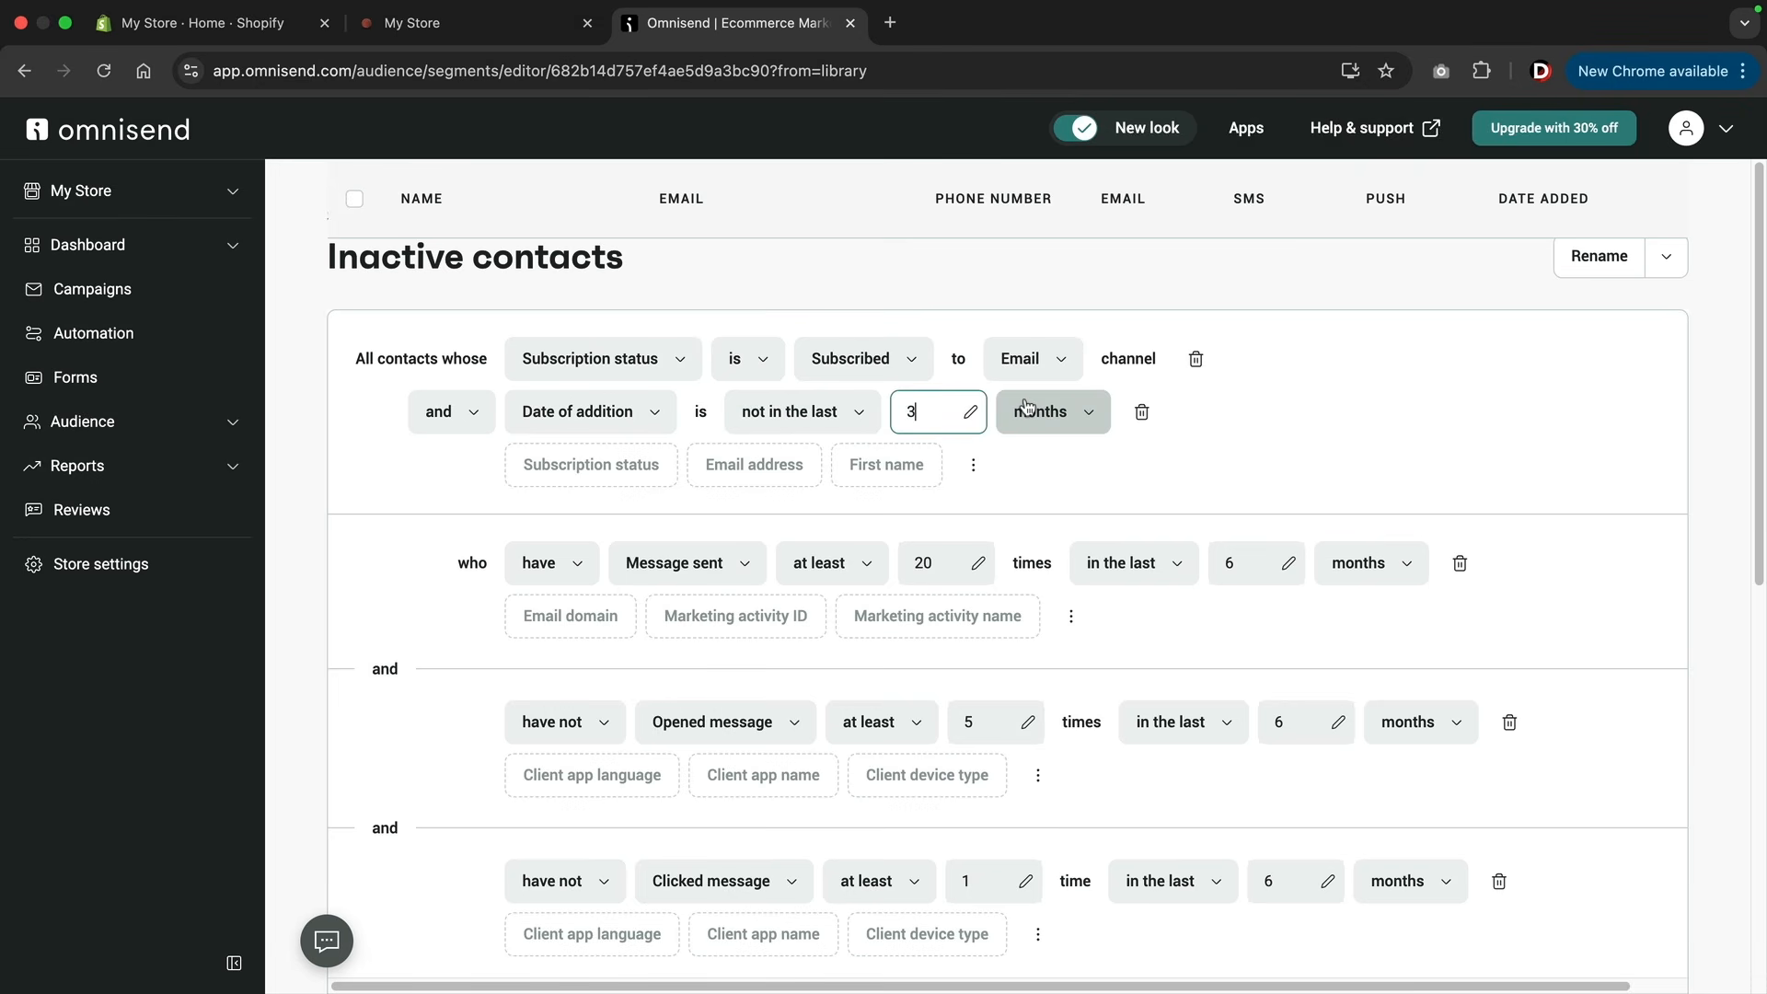
key(BackSpace)
text(2)
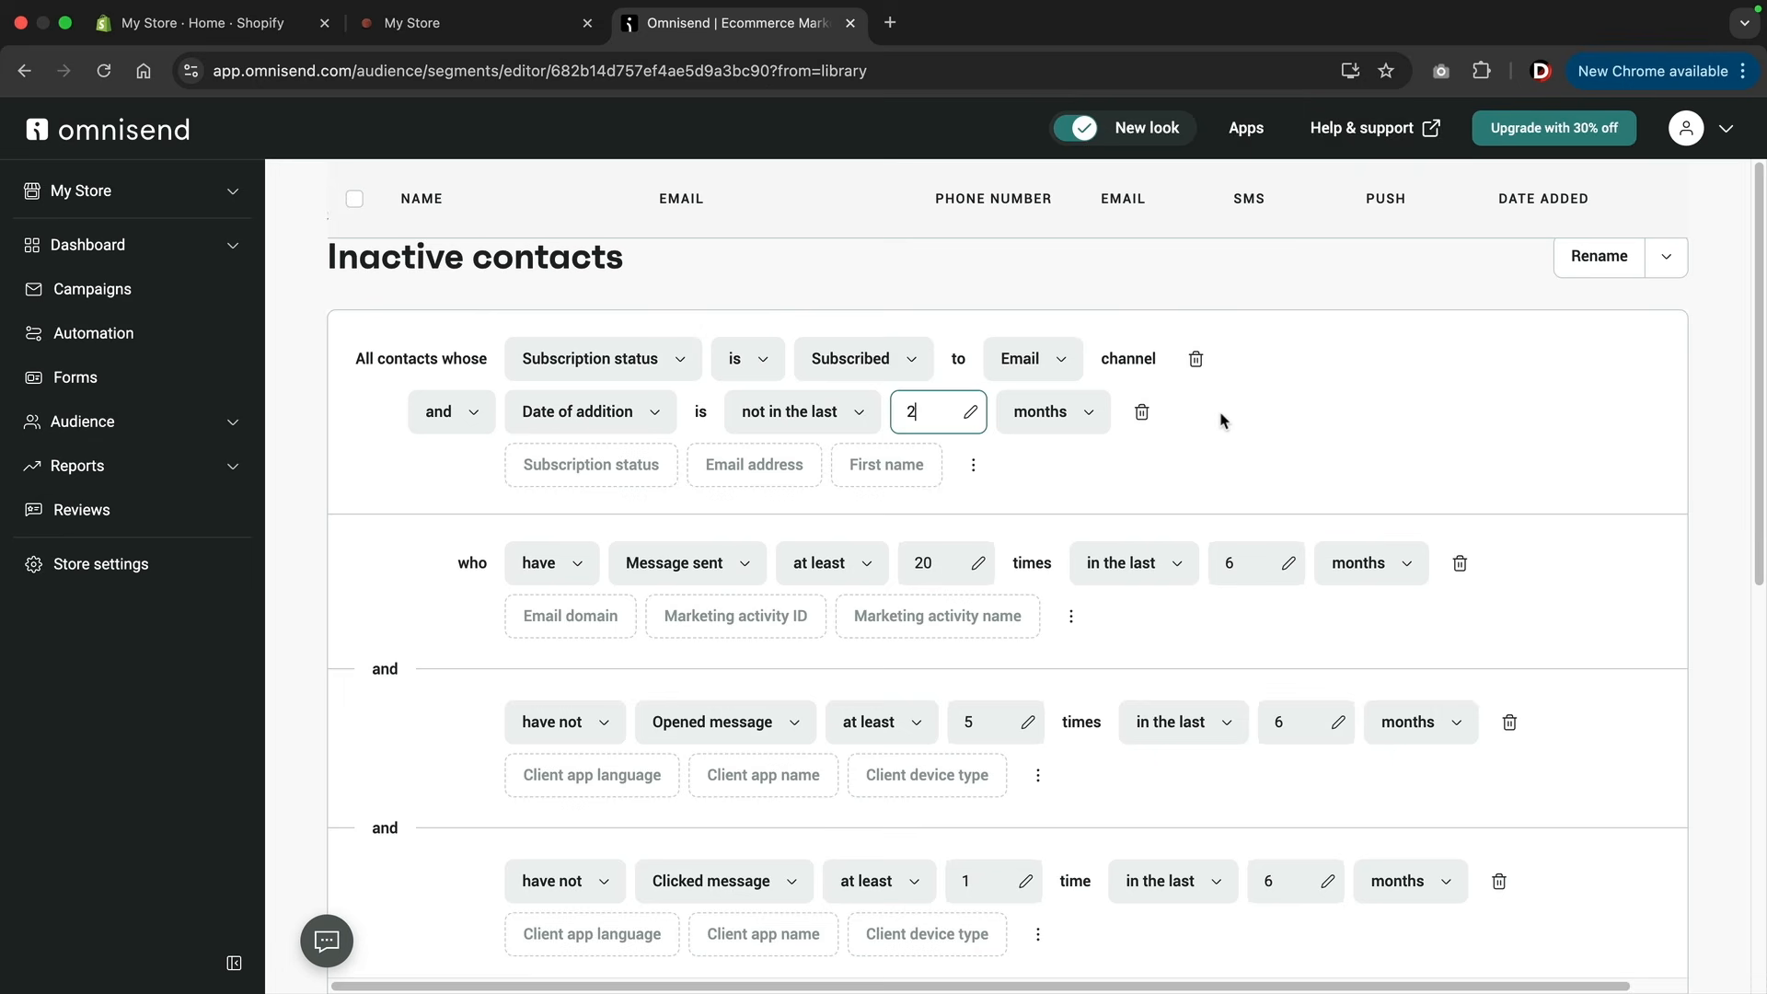
click(1223, 420)
scroll(1316, 415, down, 8)
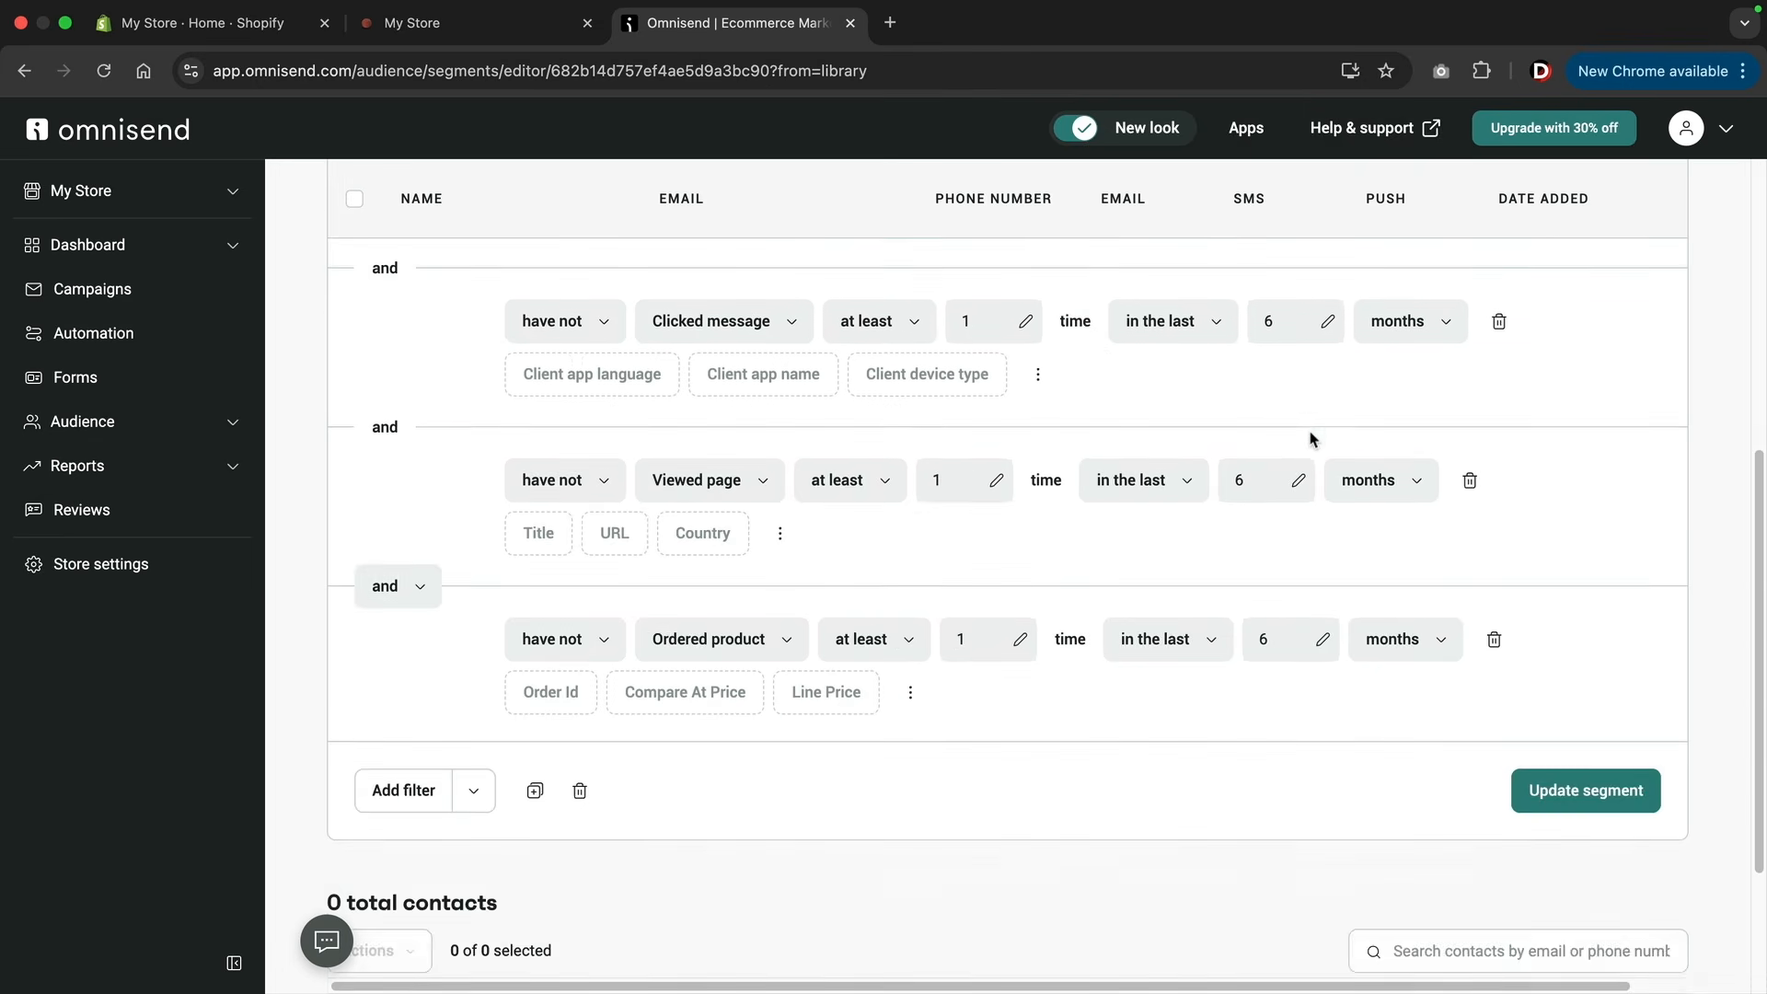
click(1580, 575)
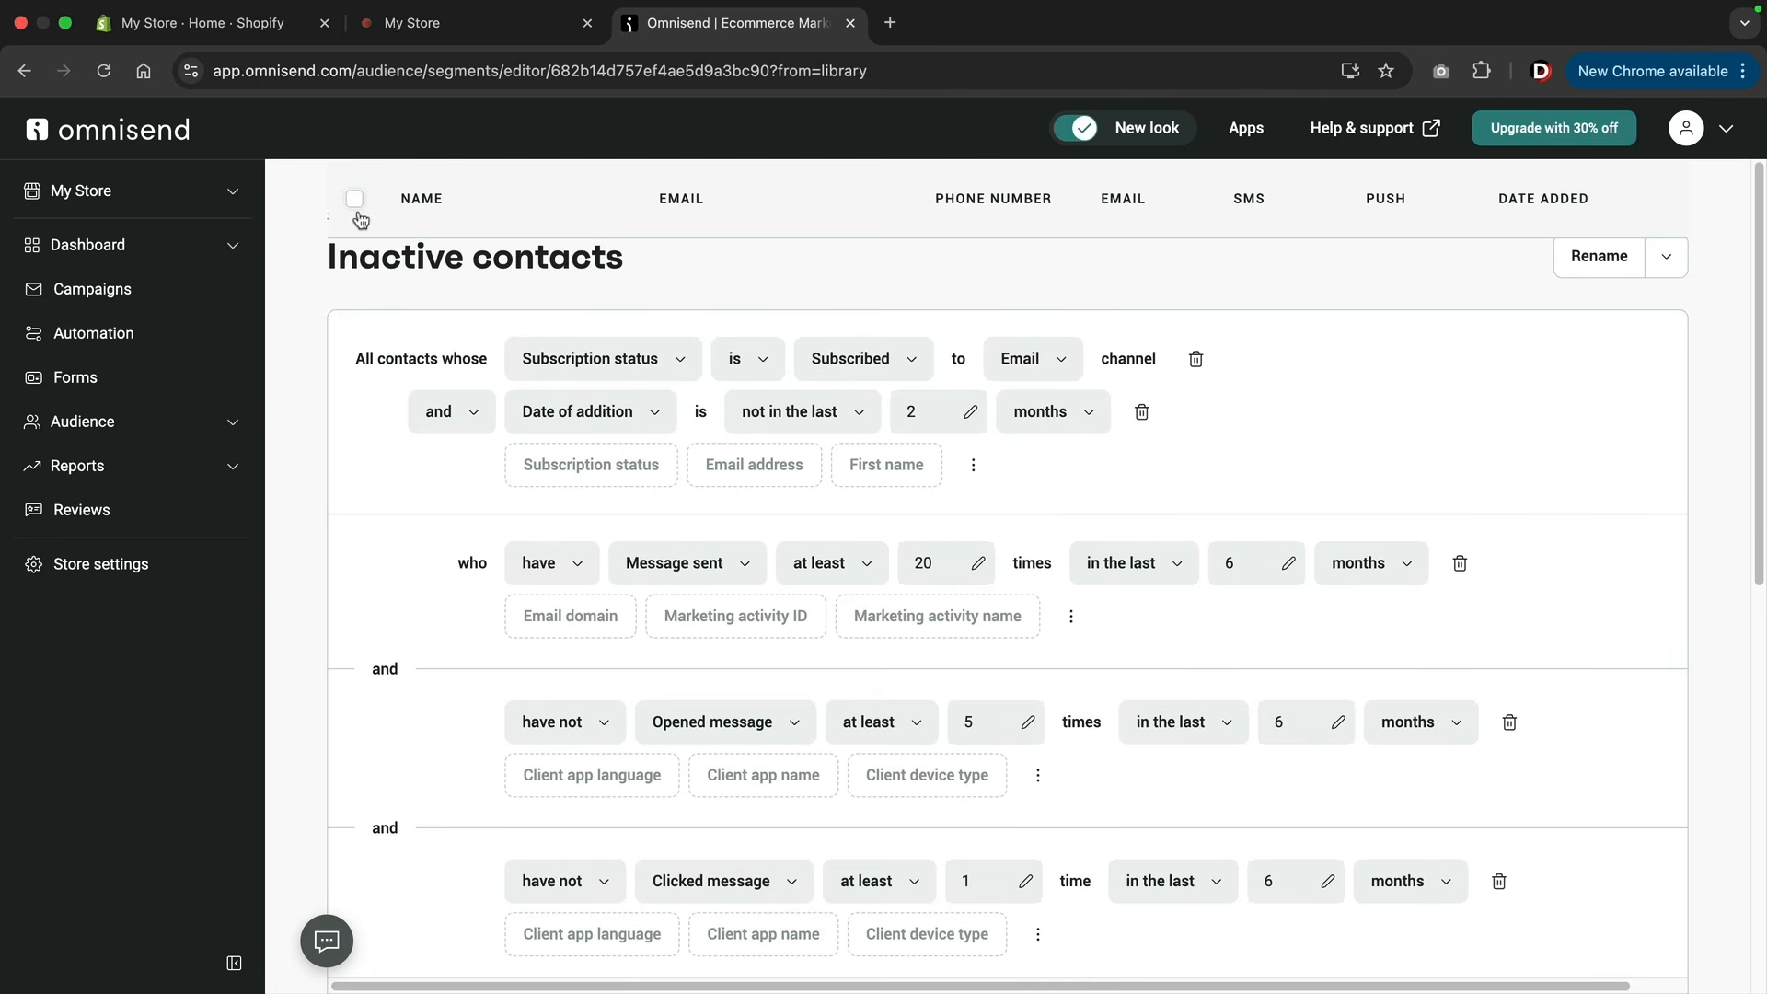
Return to the segments list, browse the pre-built segments, and create one from the Window shoppers template.
click(119, 422)
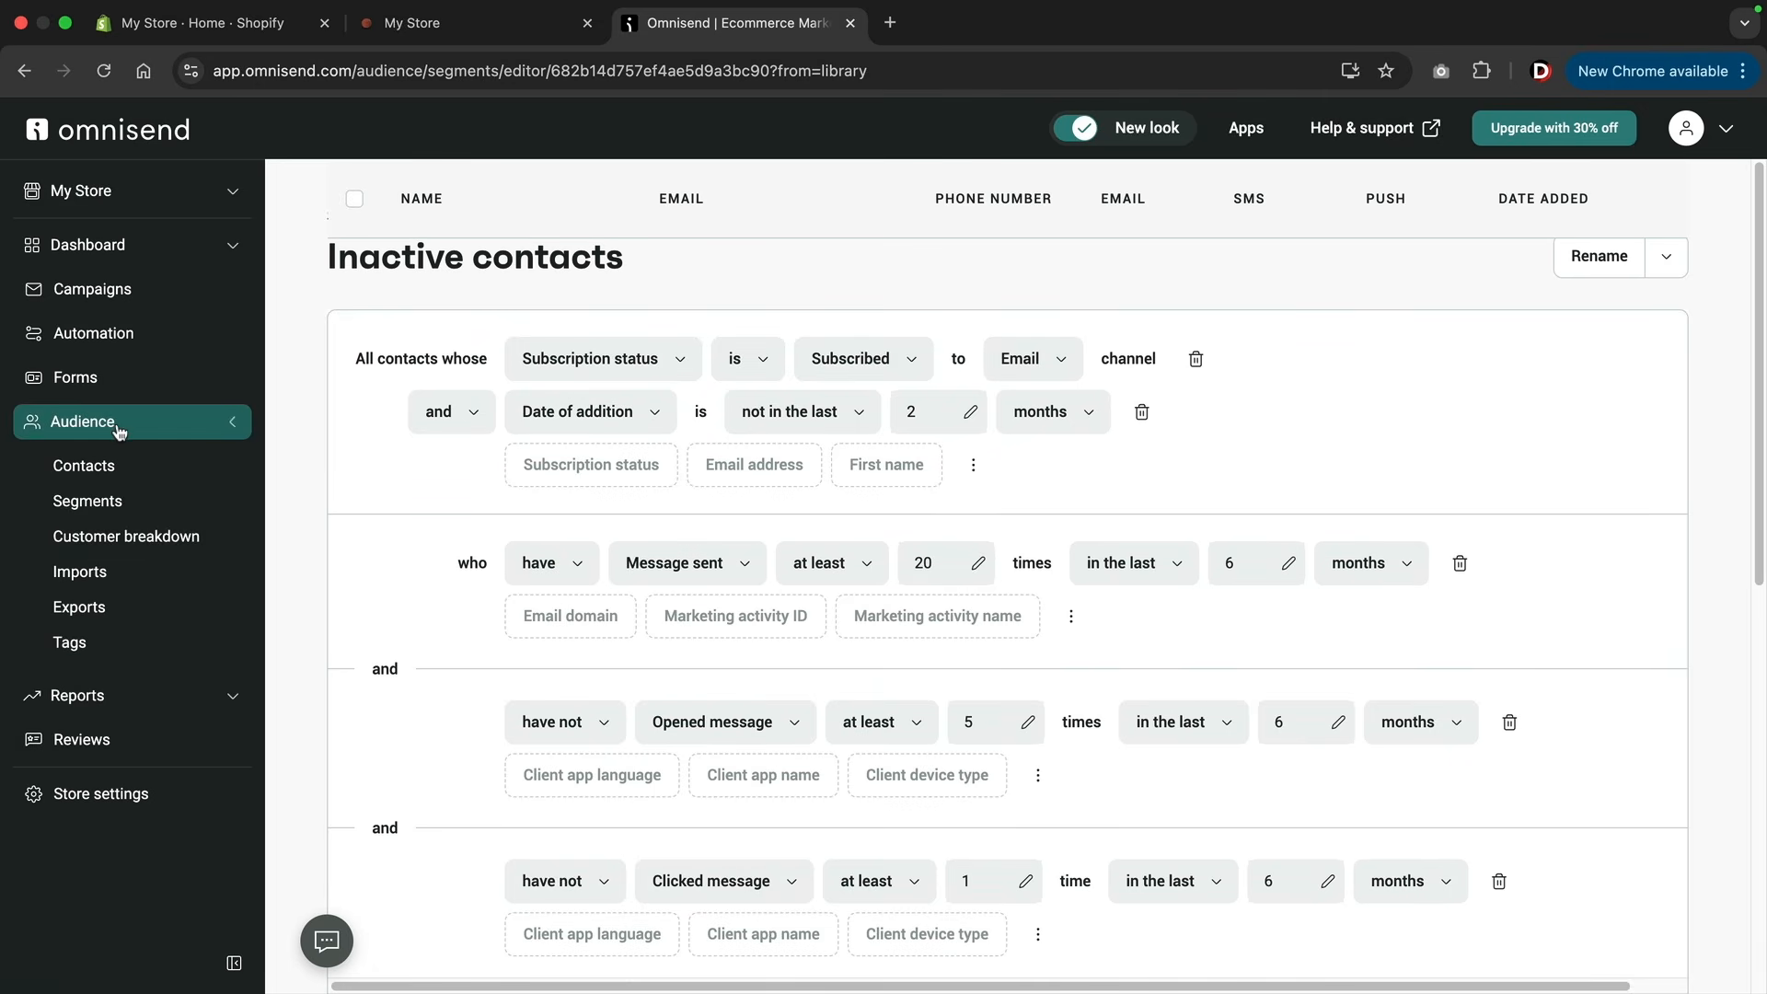
click(126, 509)
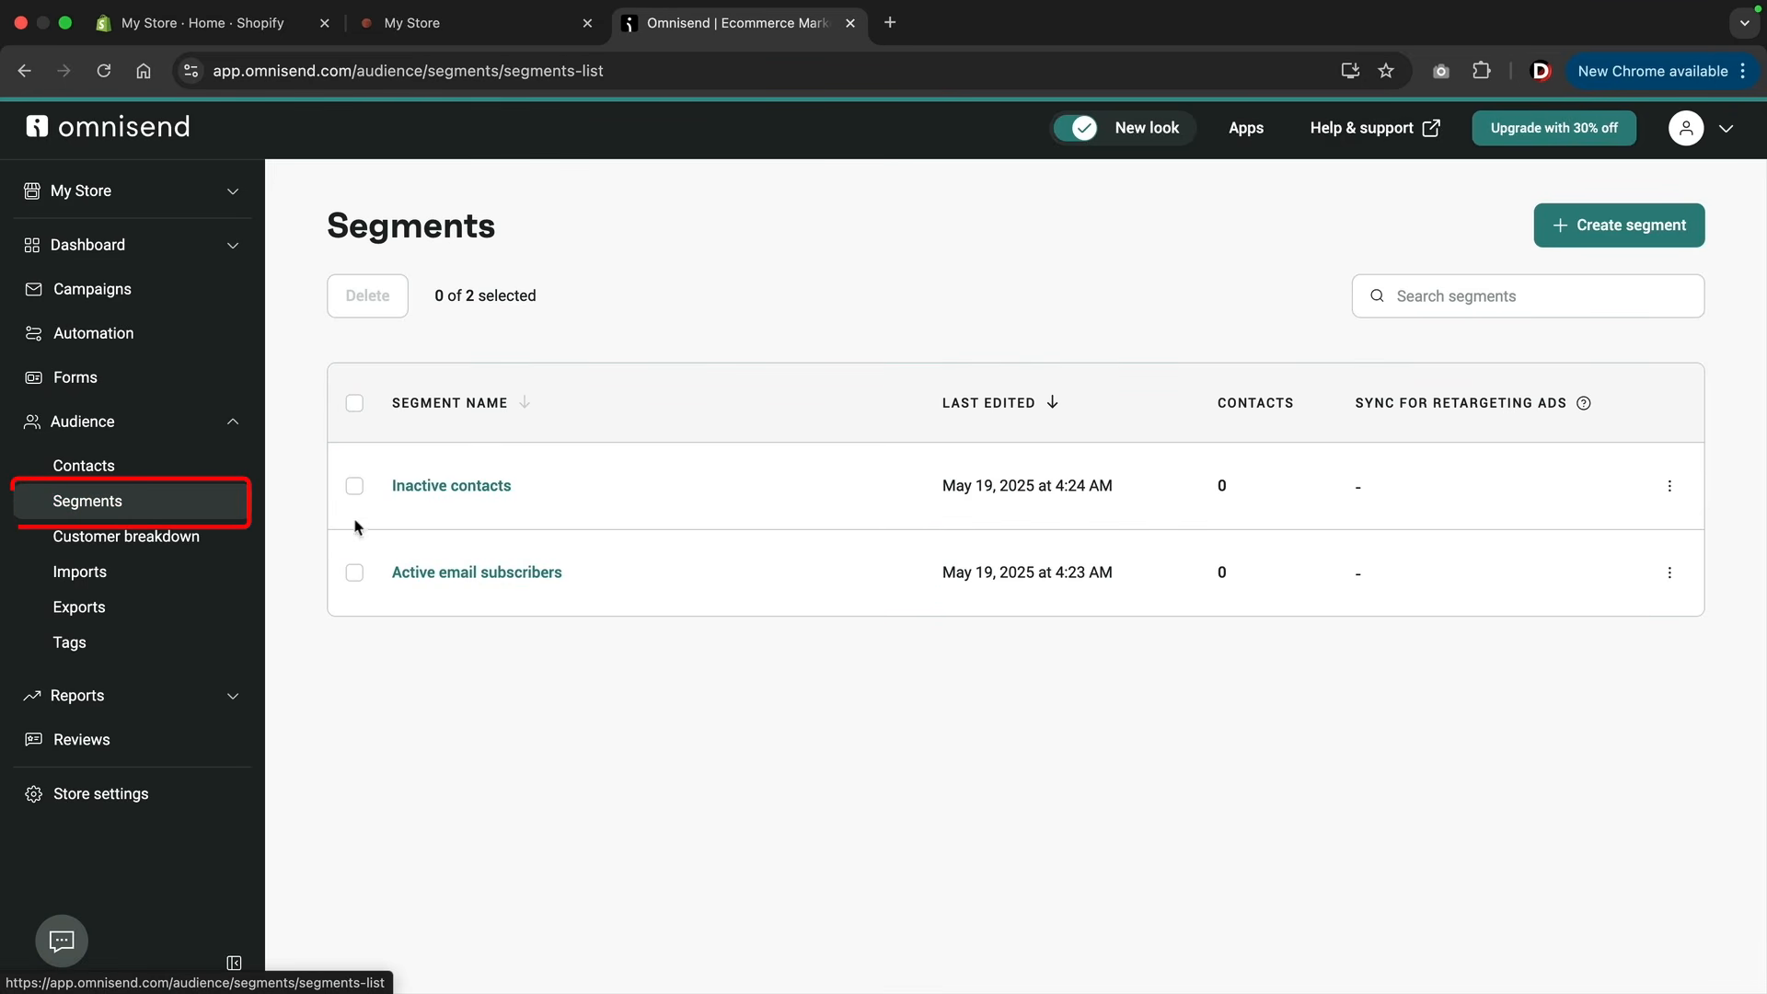
click(1610, 232)
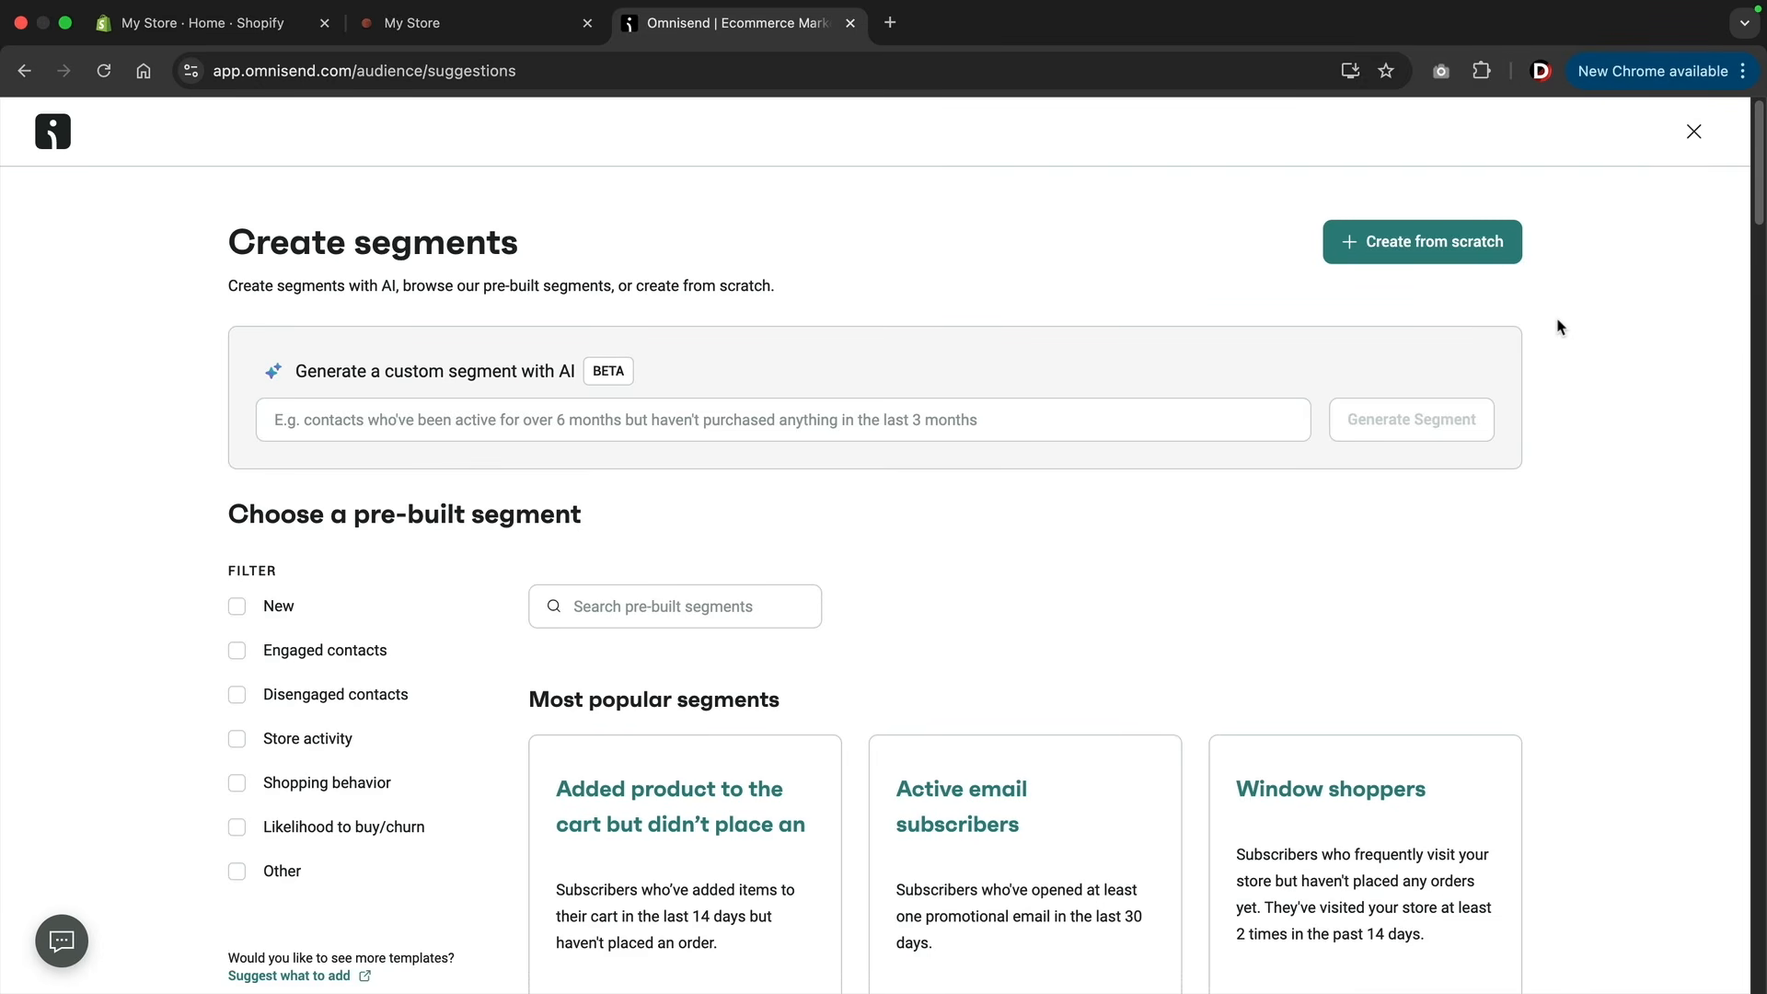
scroll(1560, 326, down, 5)
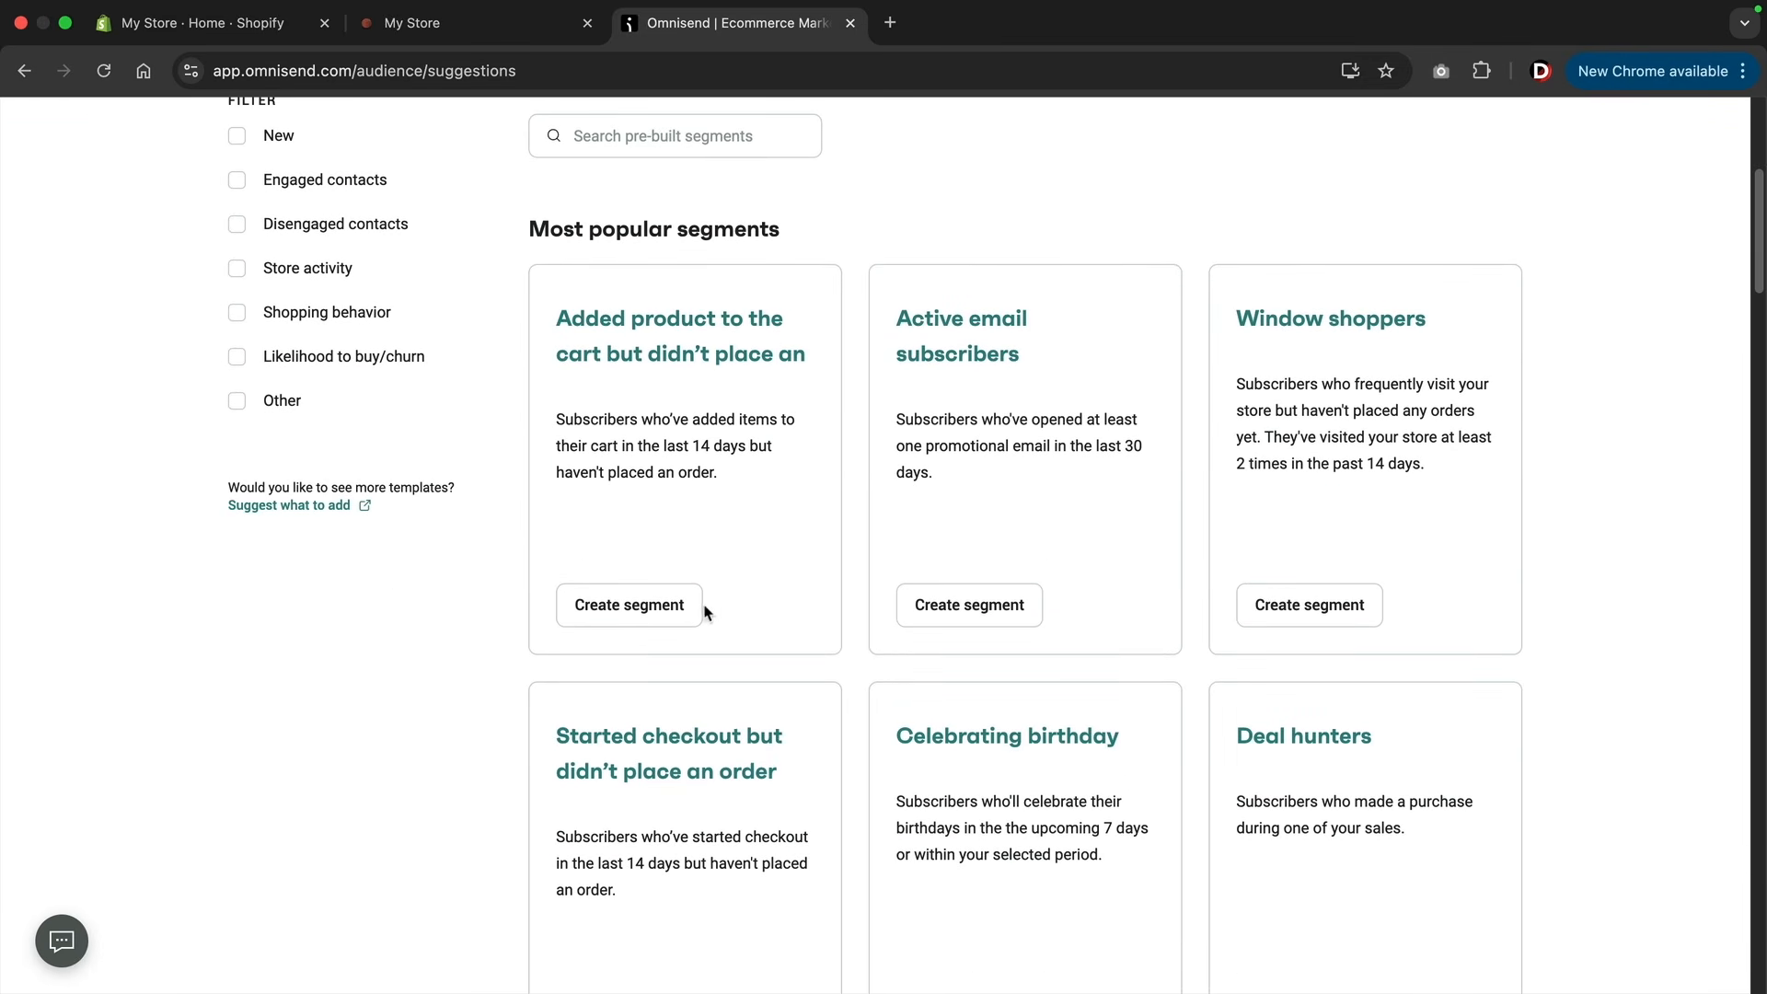
scroll(647, 728, down, 3)
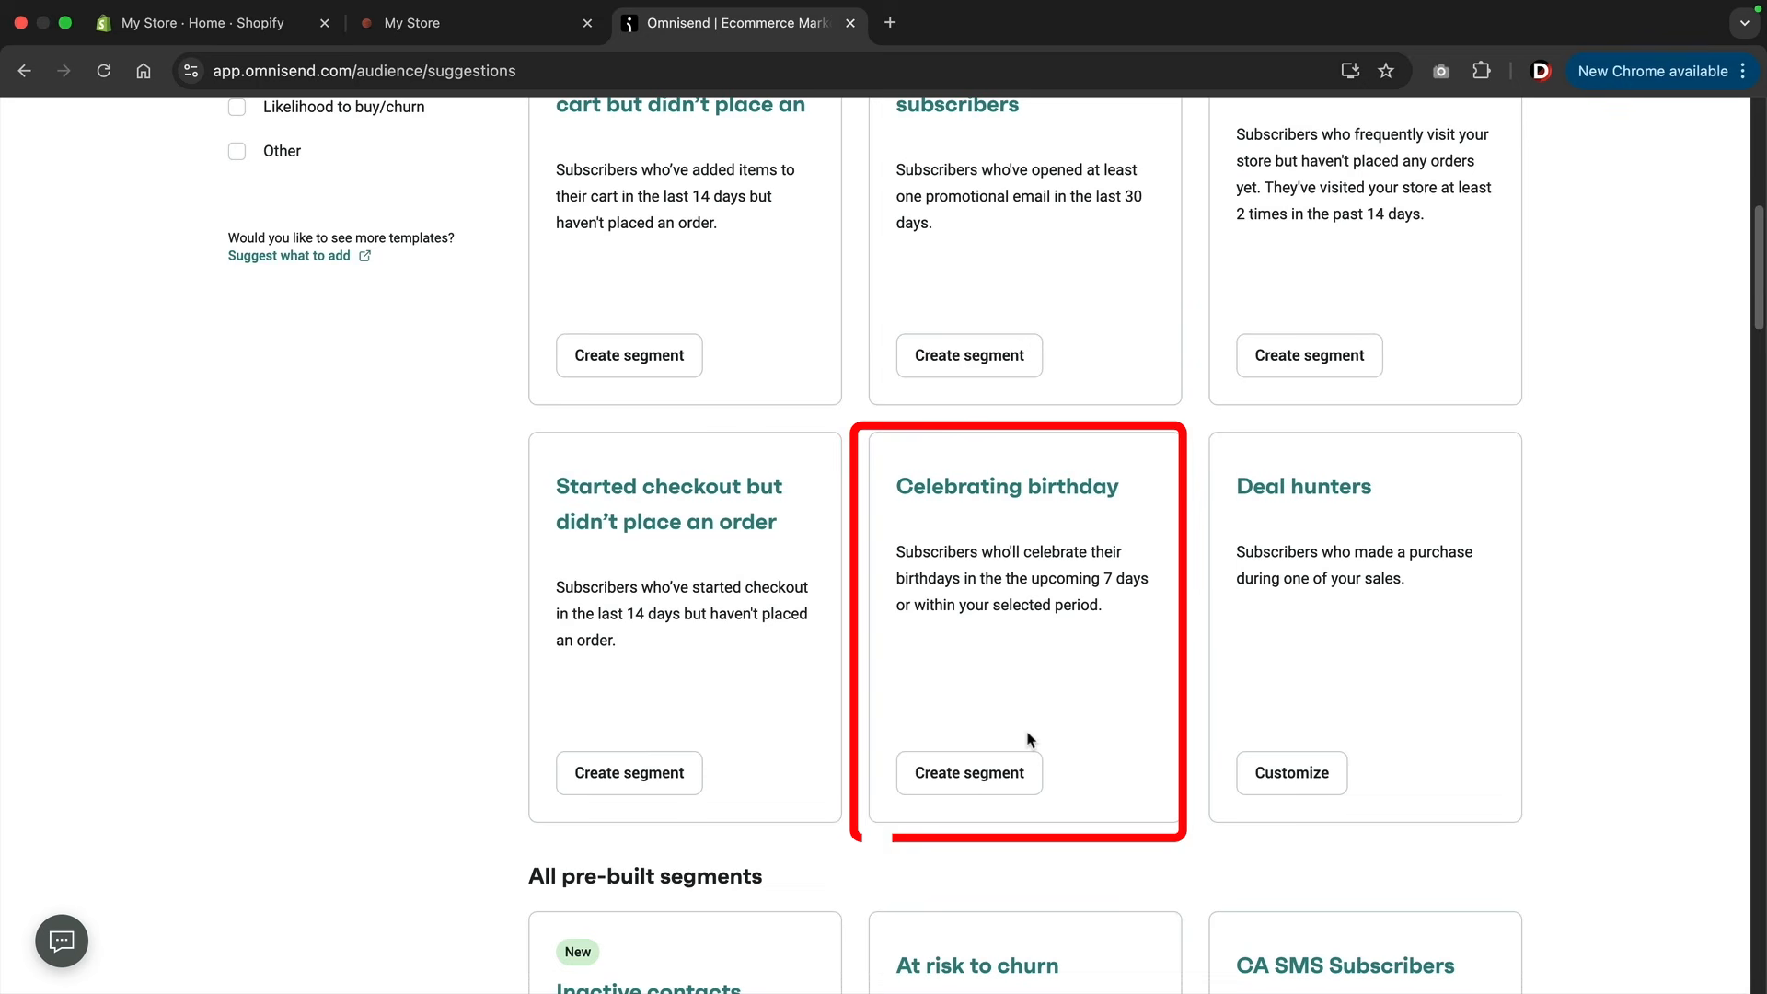
scroll(1030, 739, down, 8)
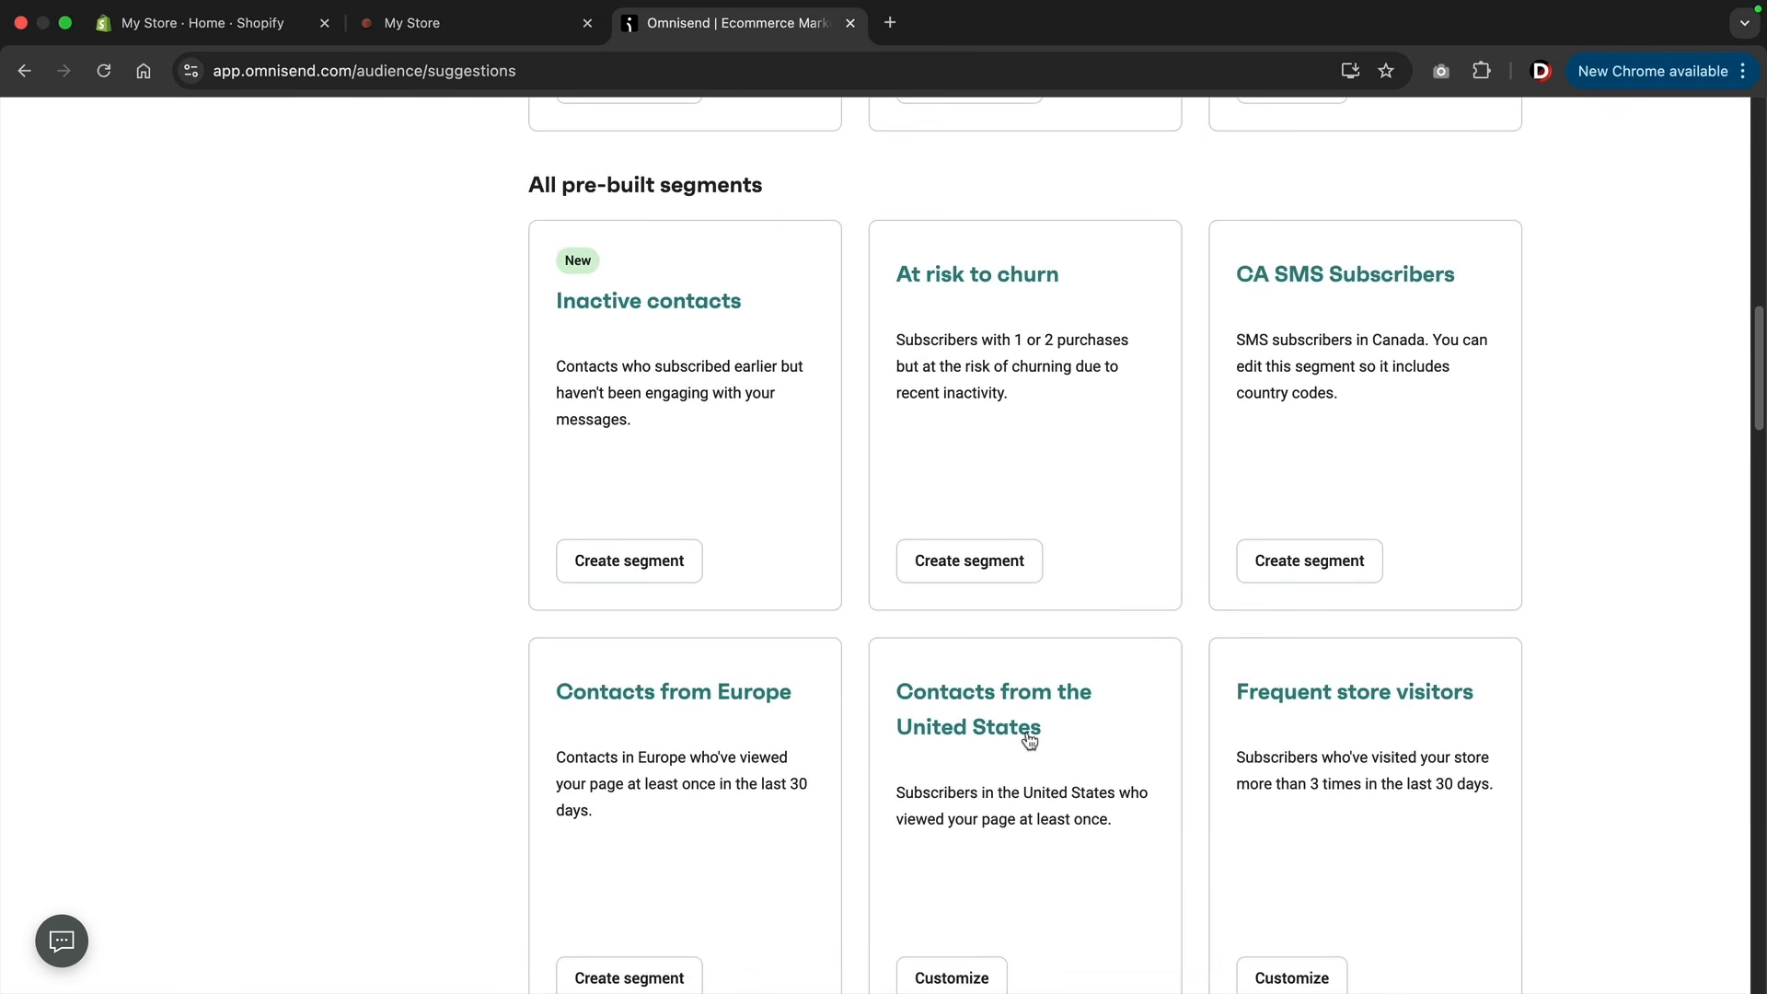
scroll(1029, 734, up, 4)
scroll(1028, 732, up, 7)
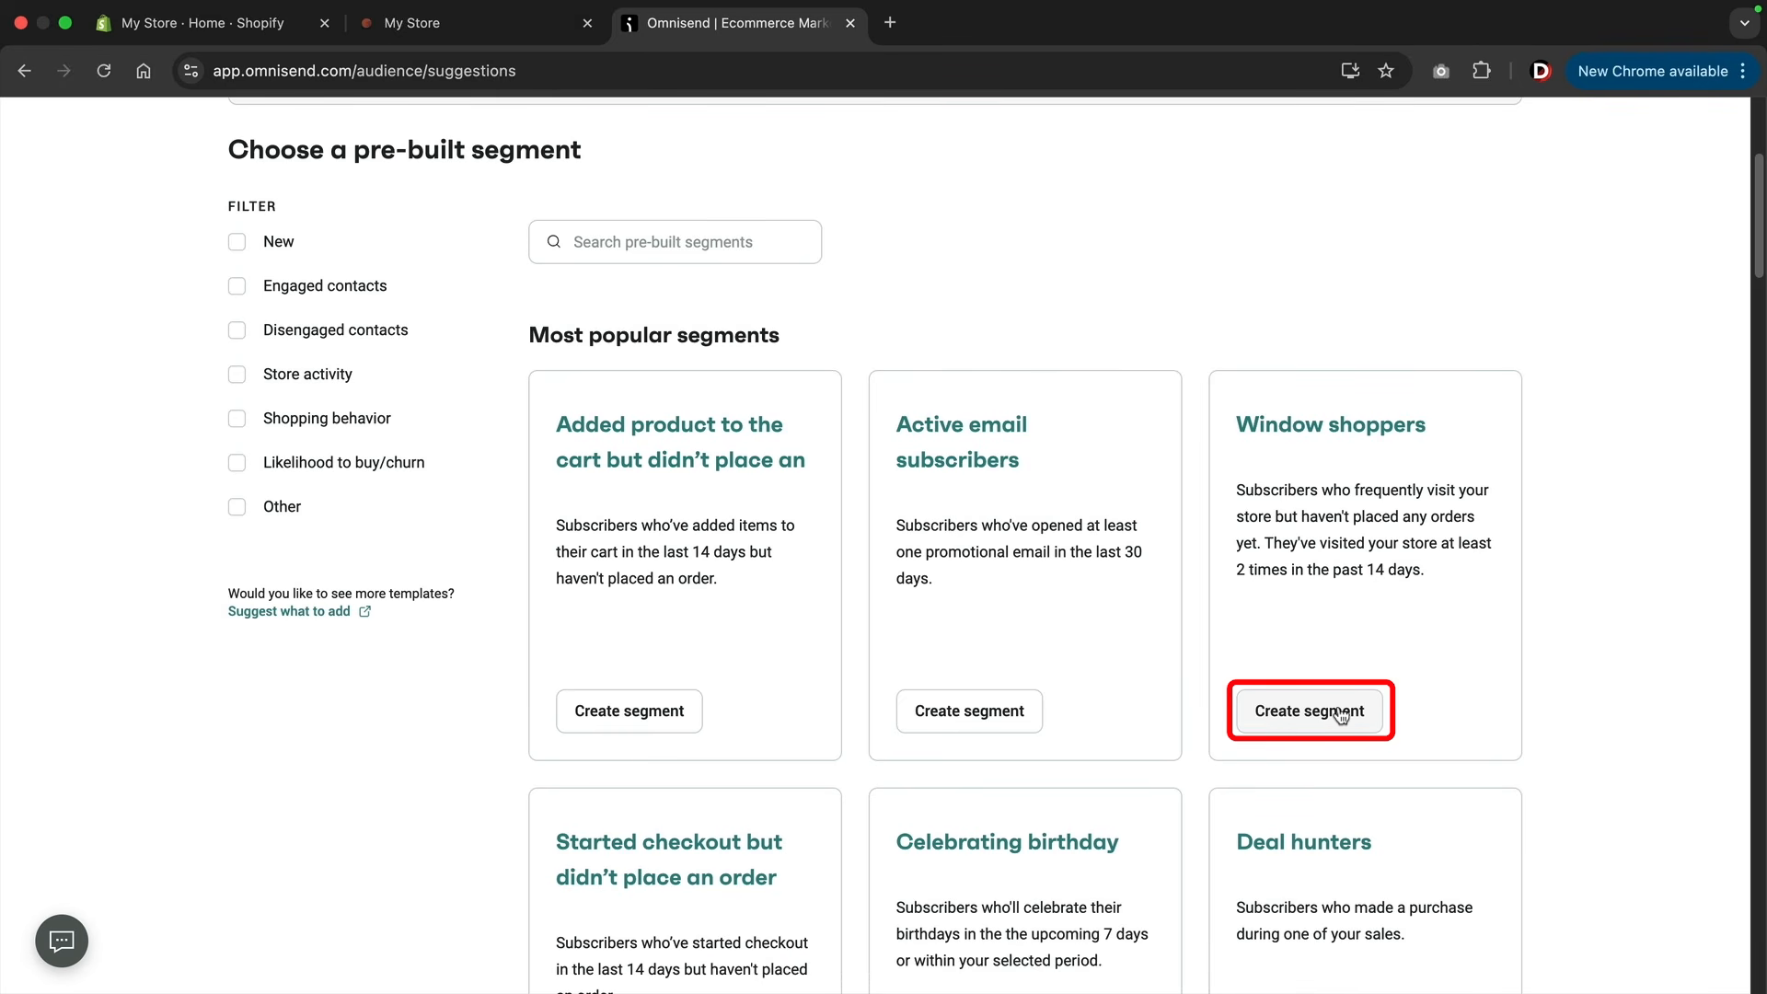
click(1339, 713)
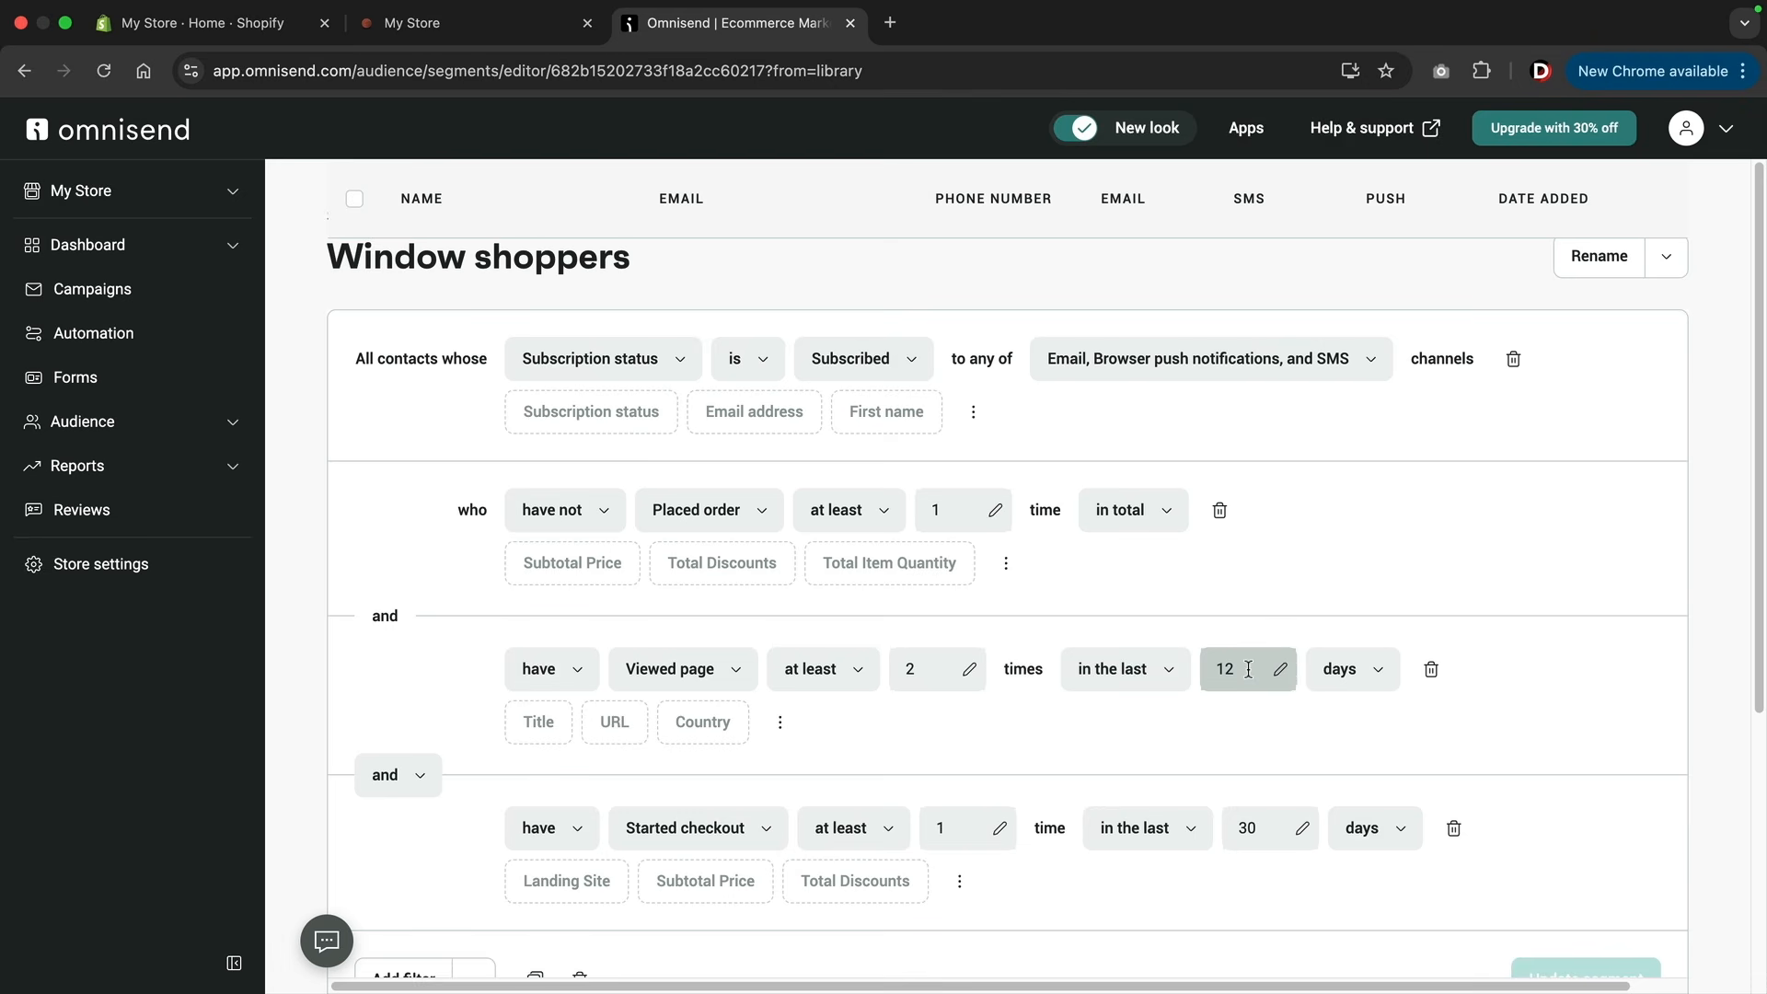
Set the Window shoppers segment's Viewed page filter to the last 10 days and update the segment.
drag(1249, 669, 1191, 671)
text(10)
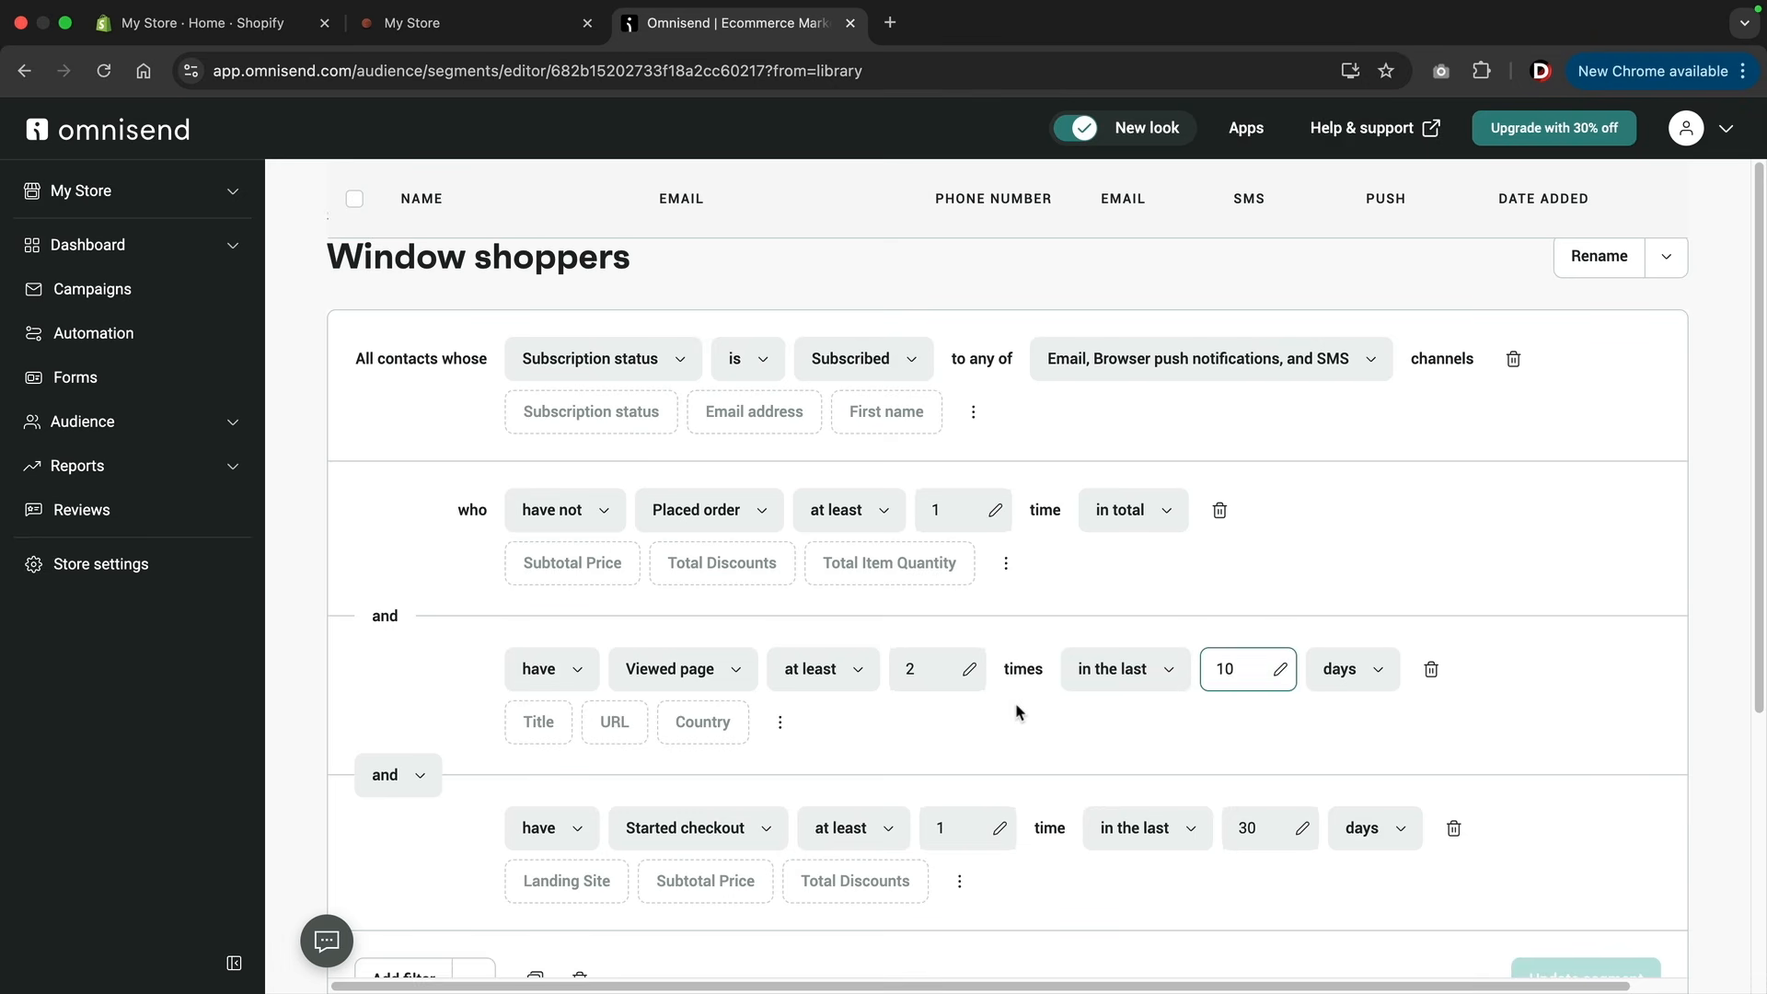
scroll(1017, 712, down, 2)
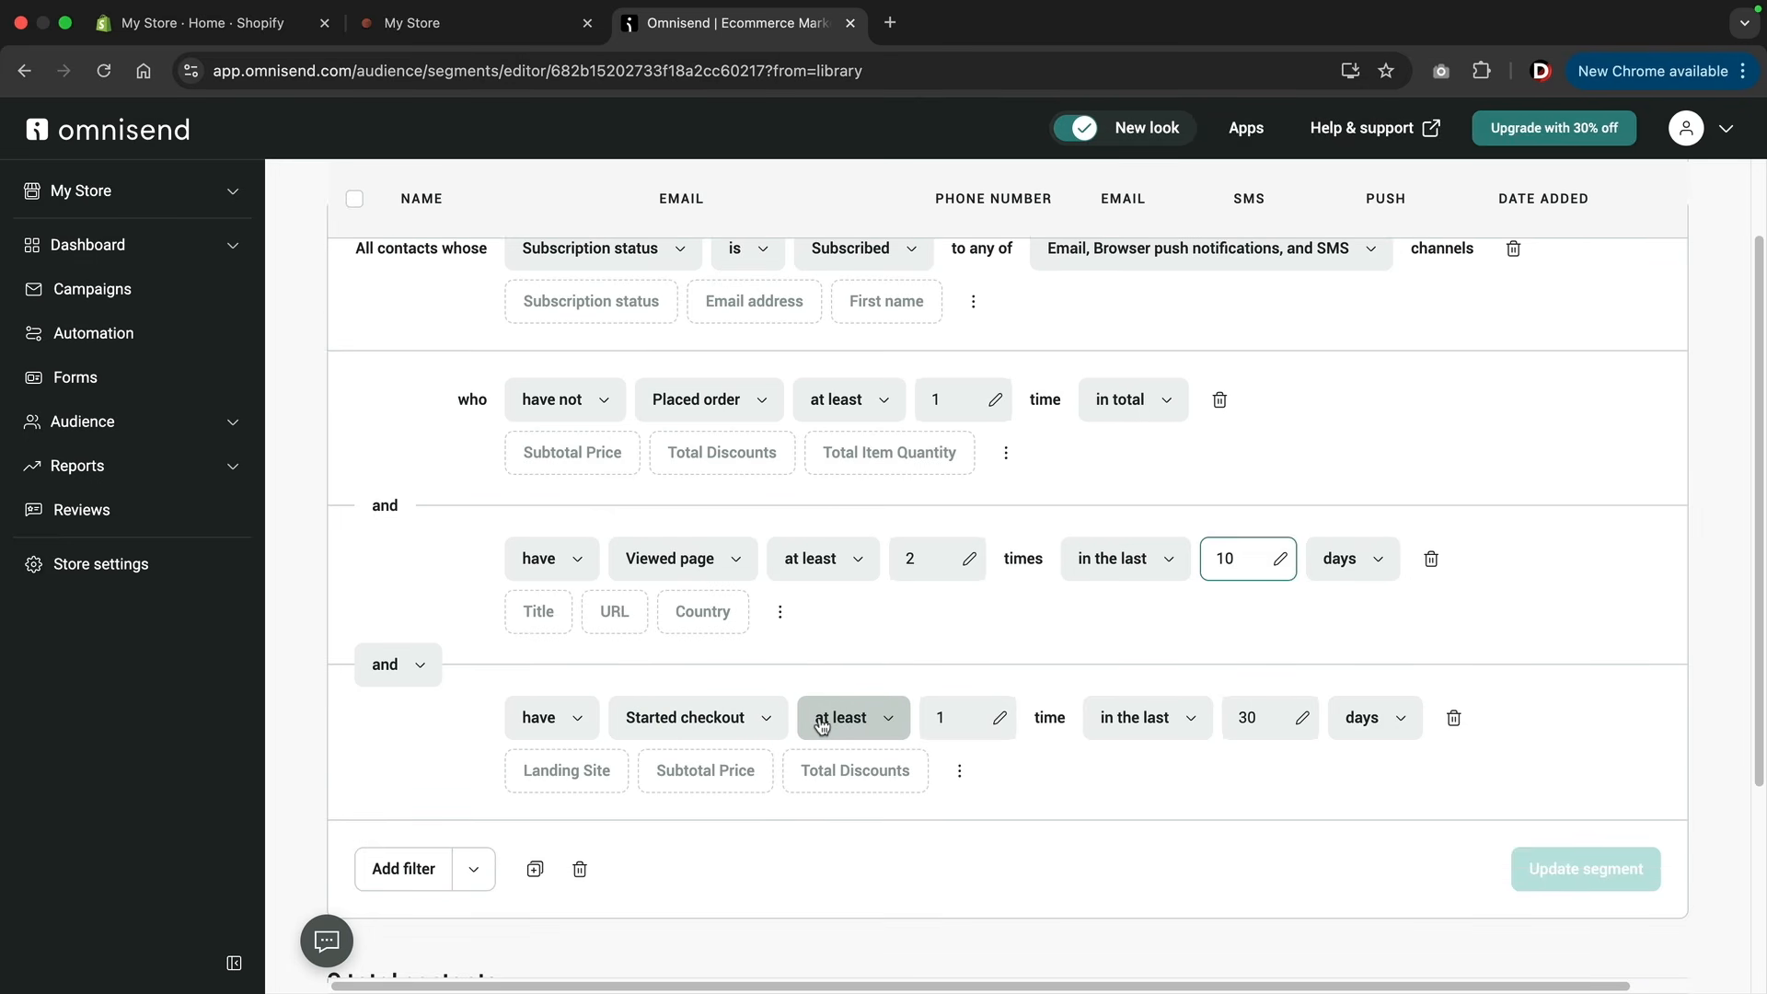
click(1243, 717)
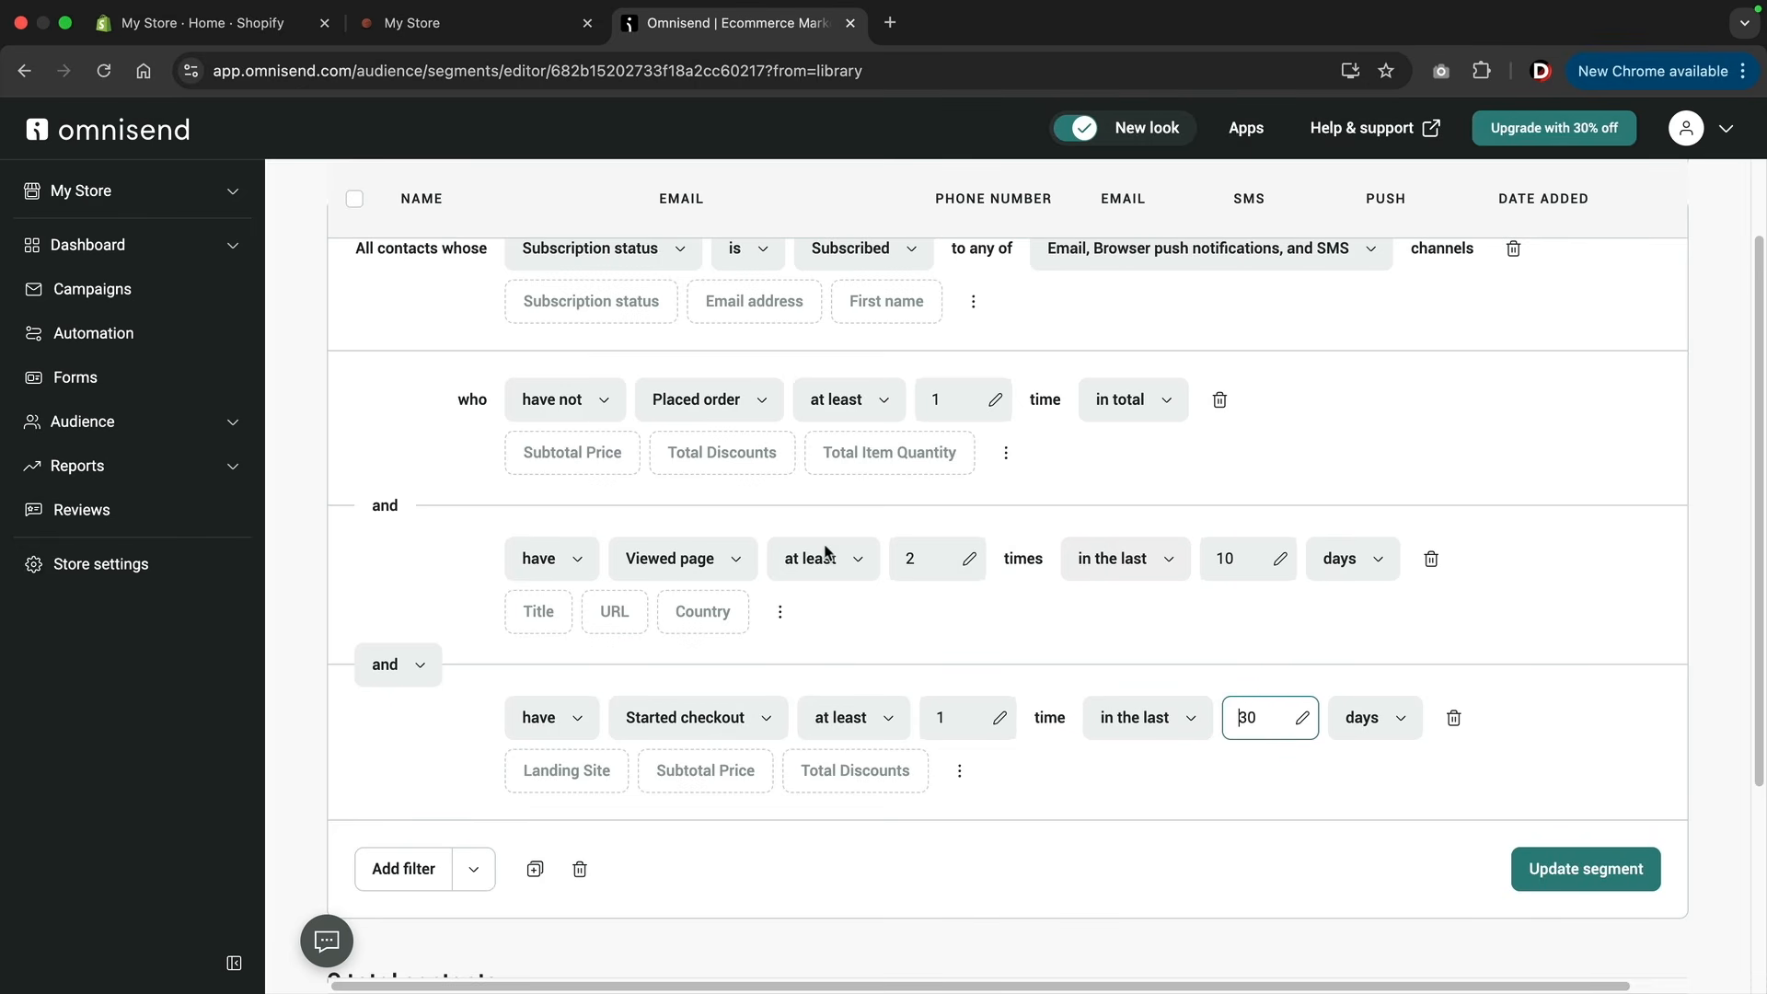
click(1577, 870)
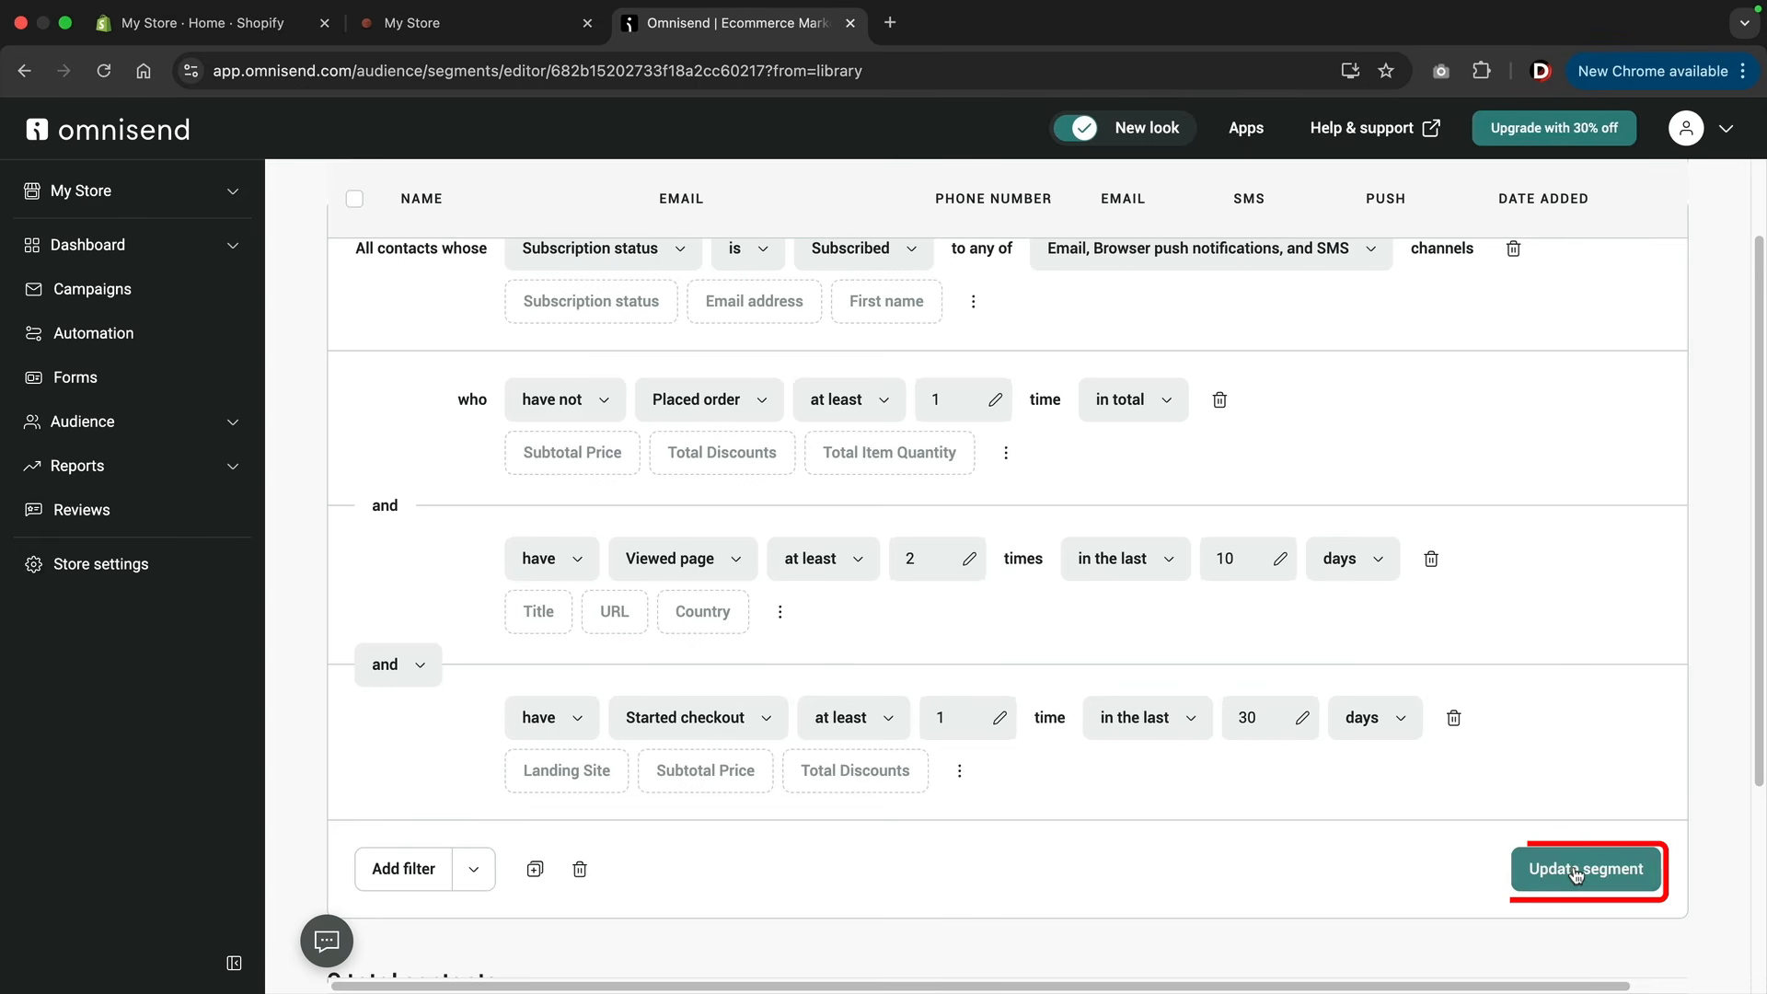
scroll(1422, 729, up, 2)
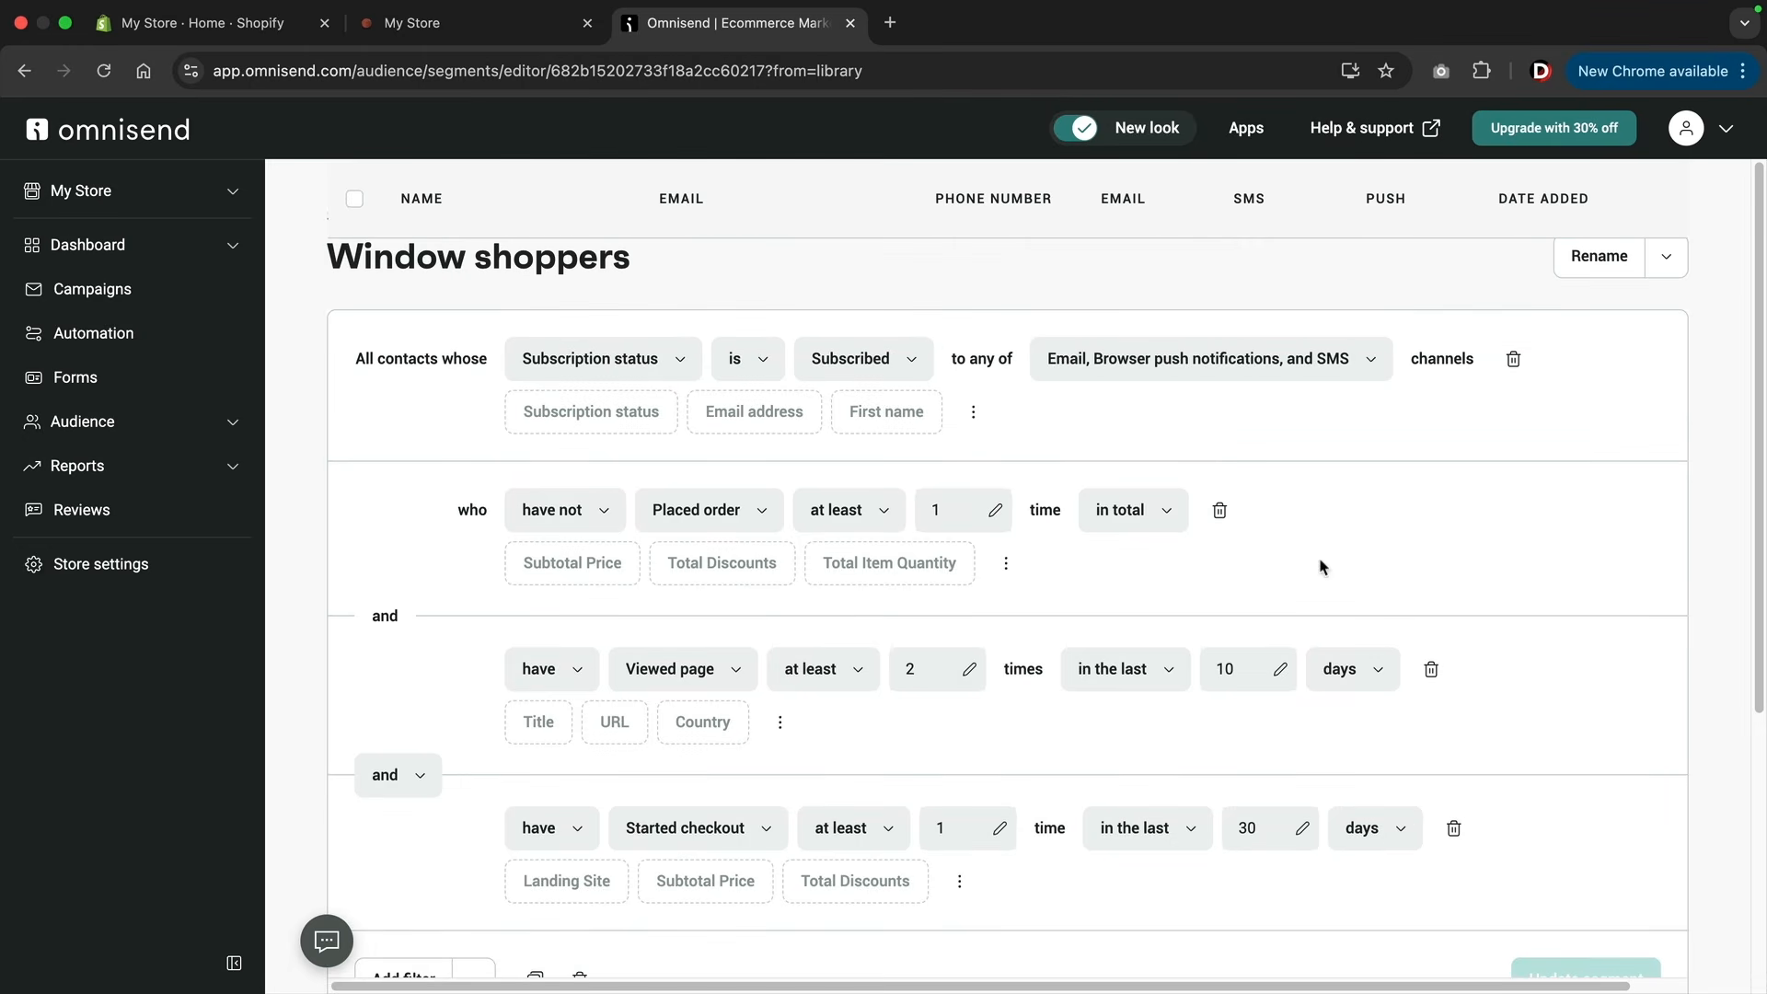
Create an automation workflow from the single-email Welcome template, filtering the pre-built workflows by the Convert Subscribers goal.
click(153, 339)
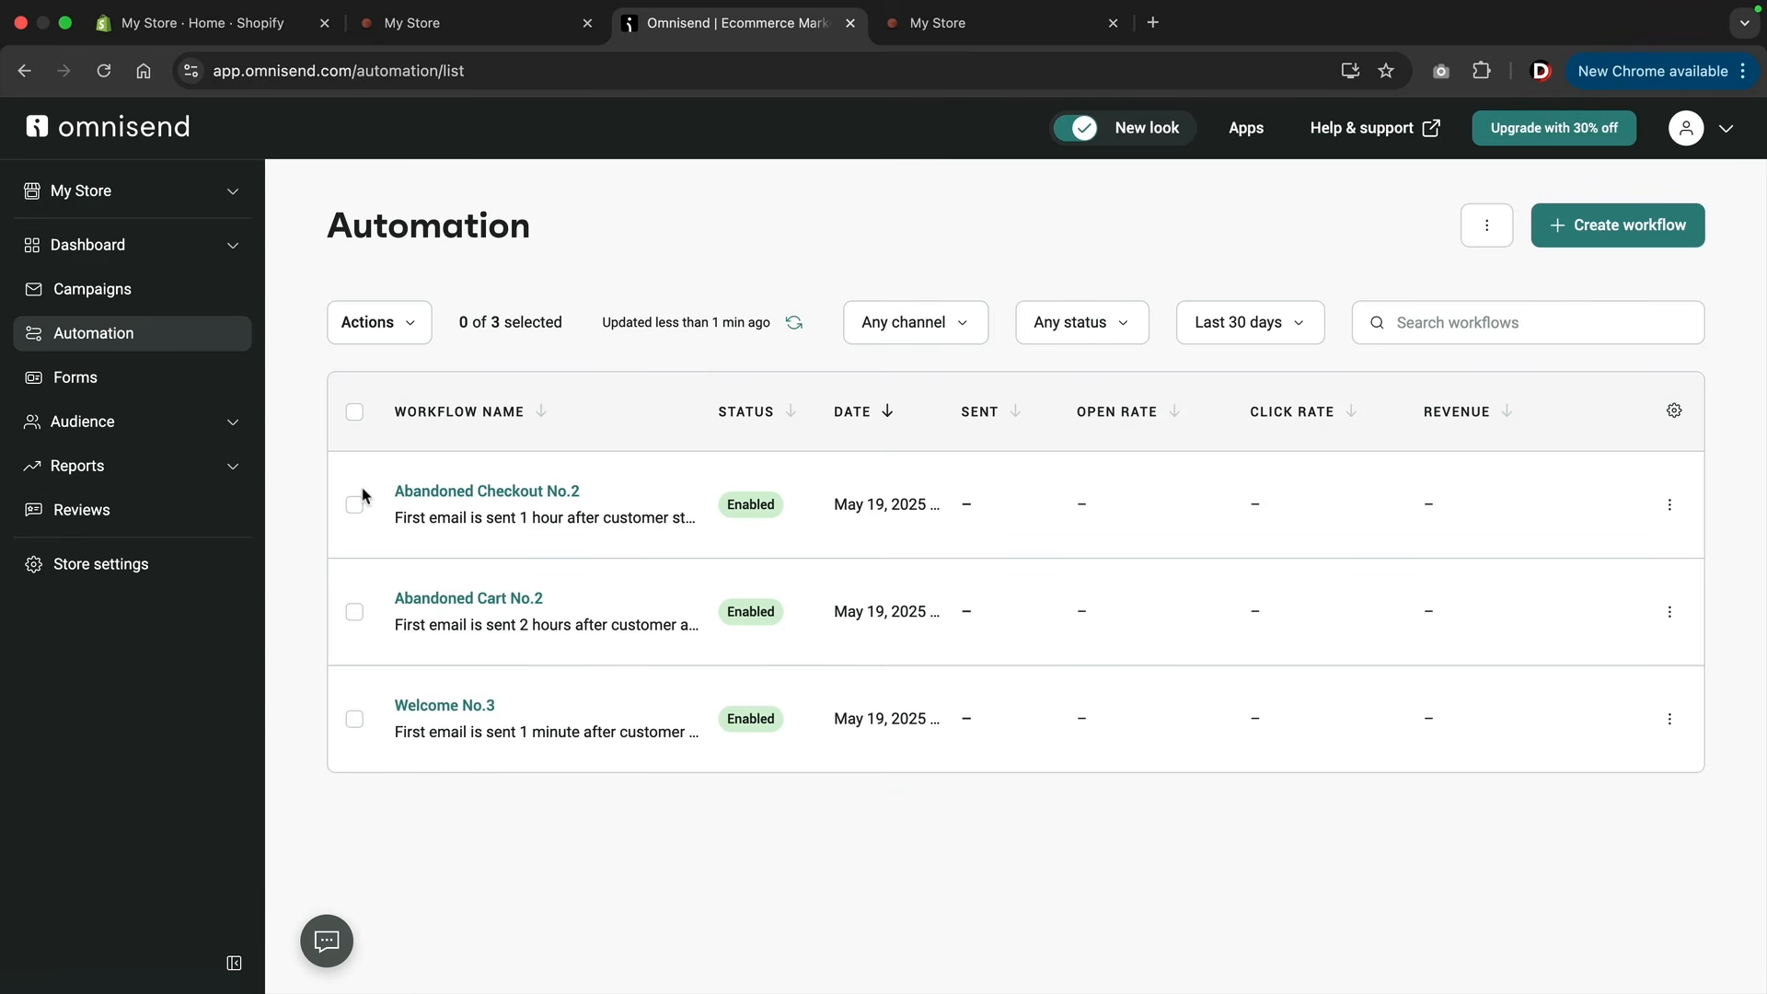
click(1602, 239)
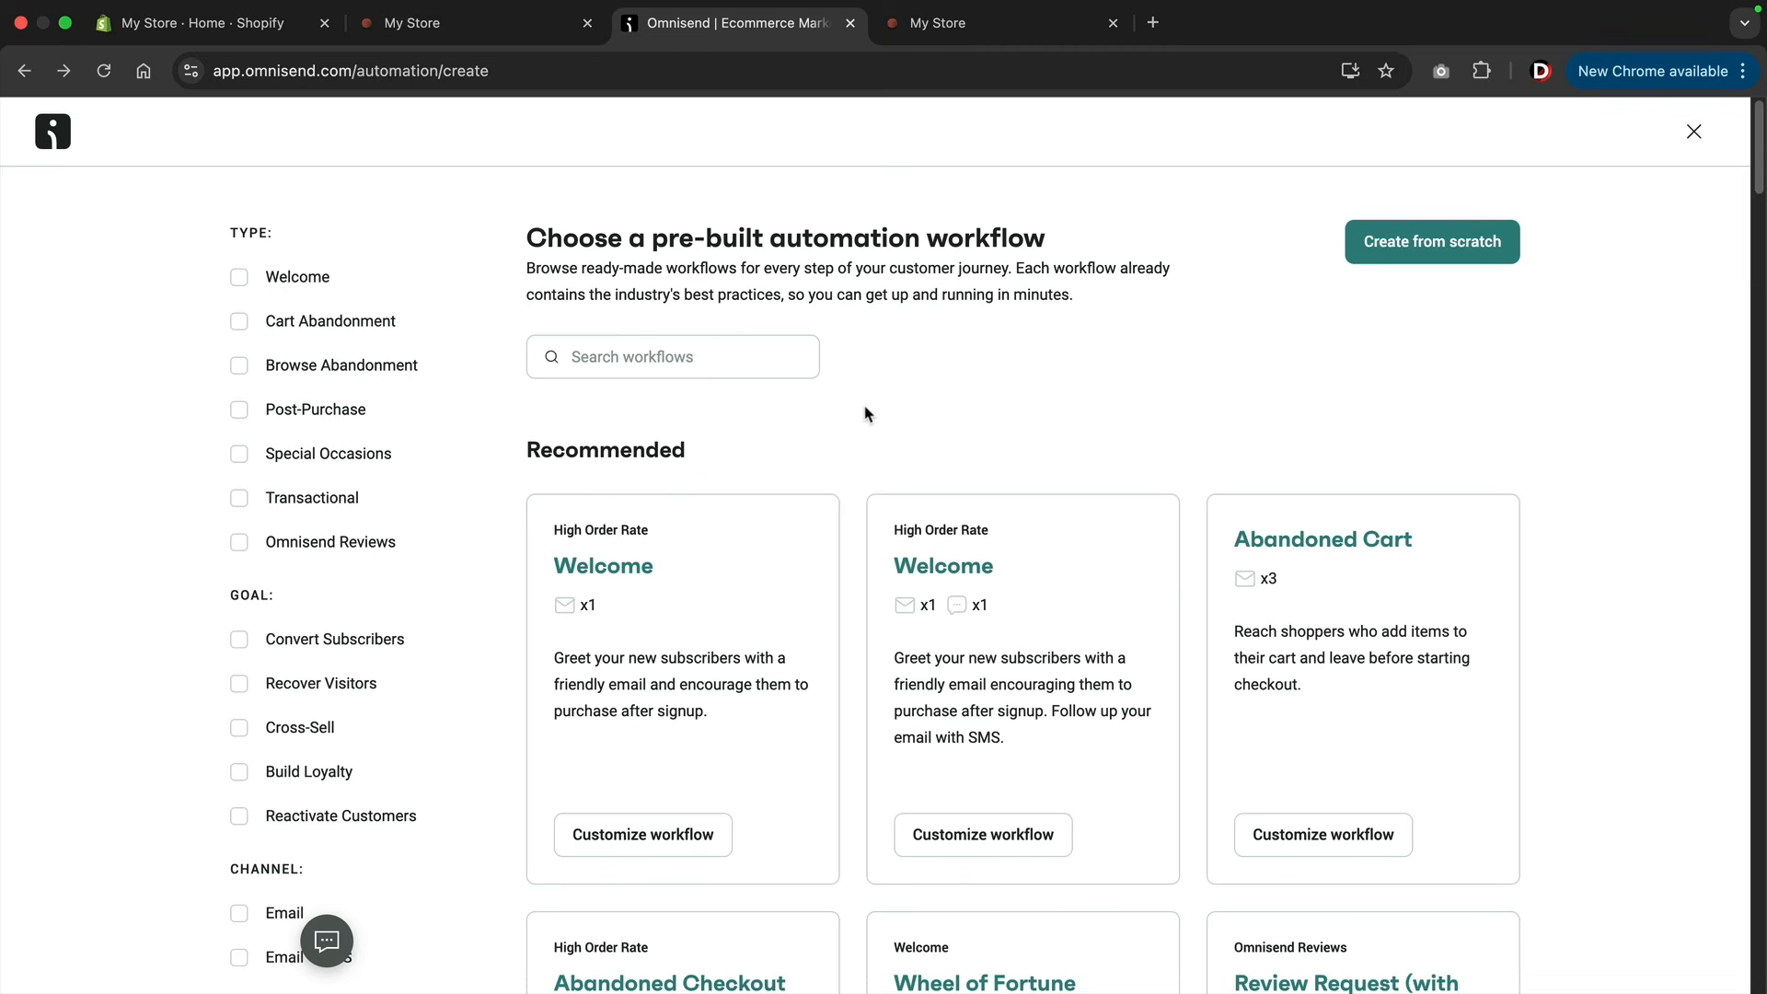
click(239, 641)
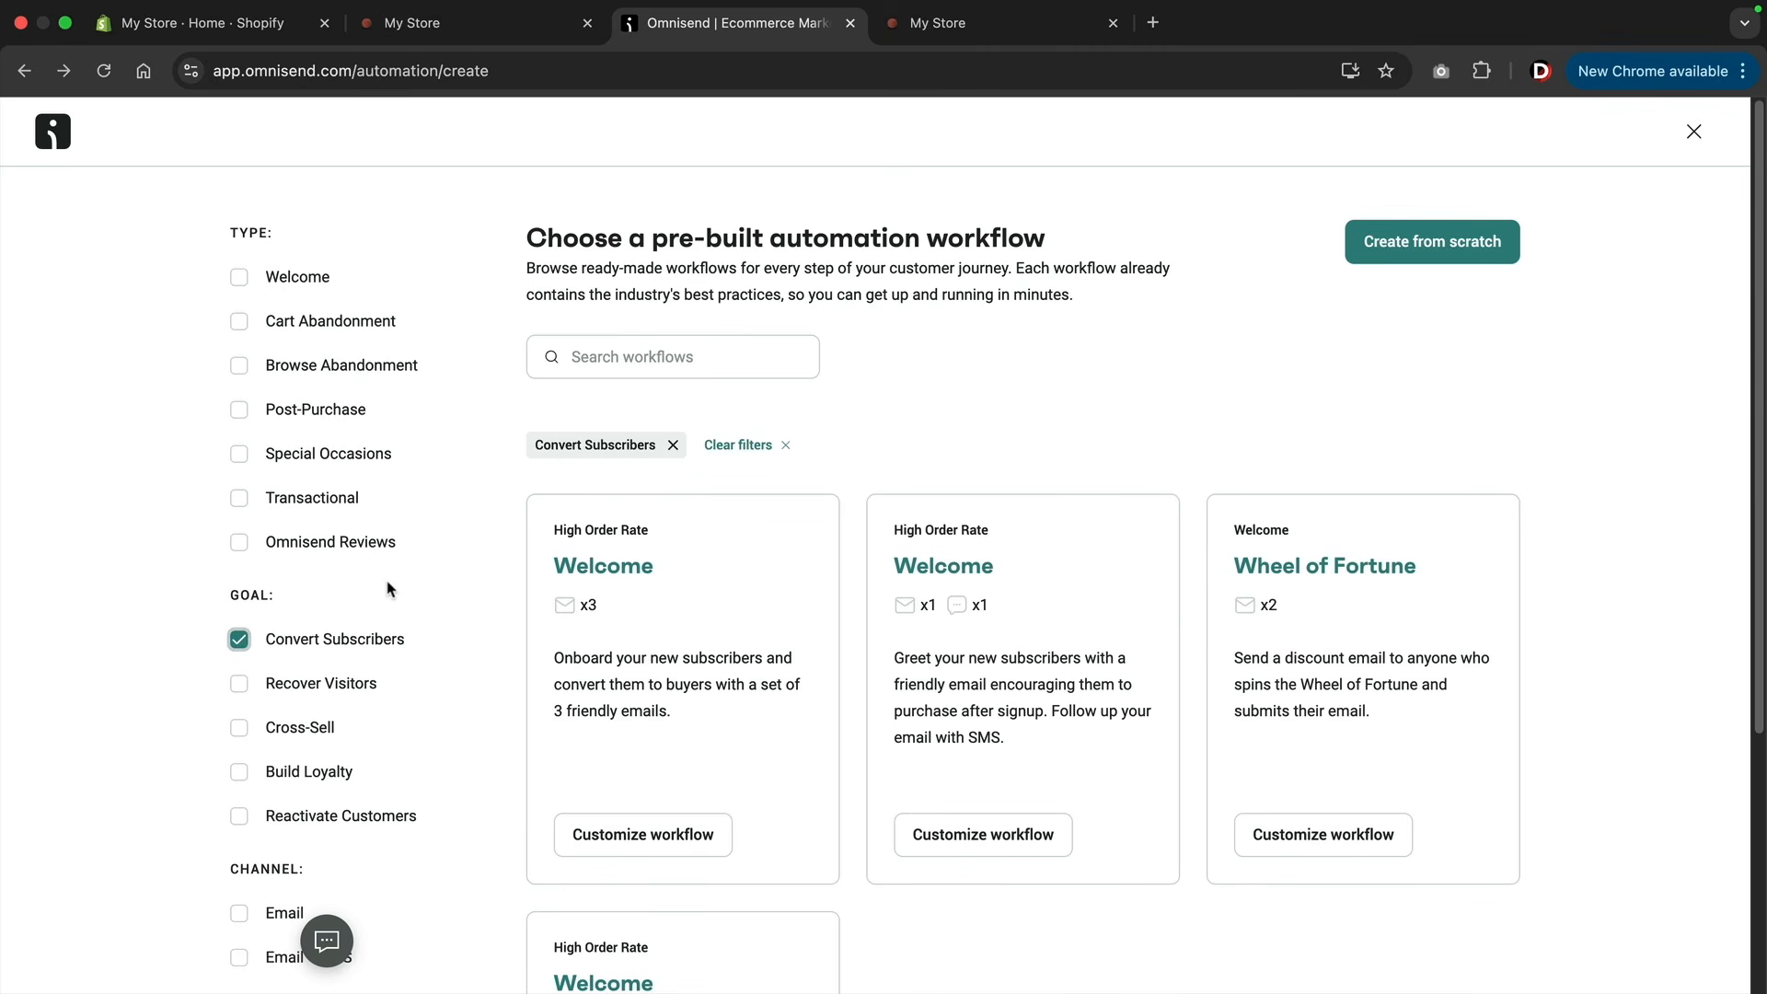
scroll(585, 562, down, 4)
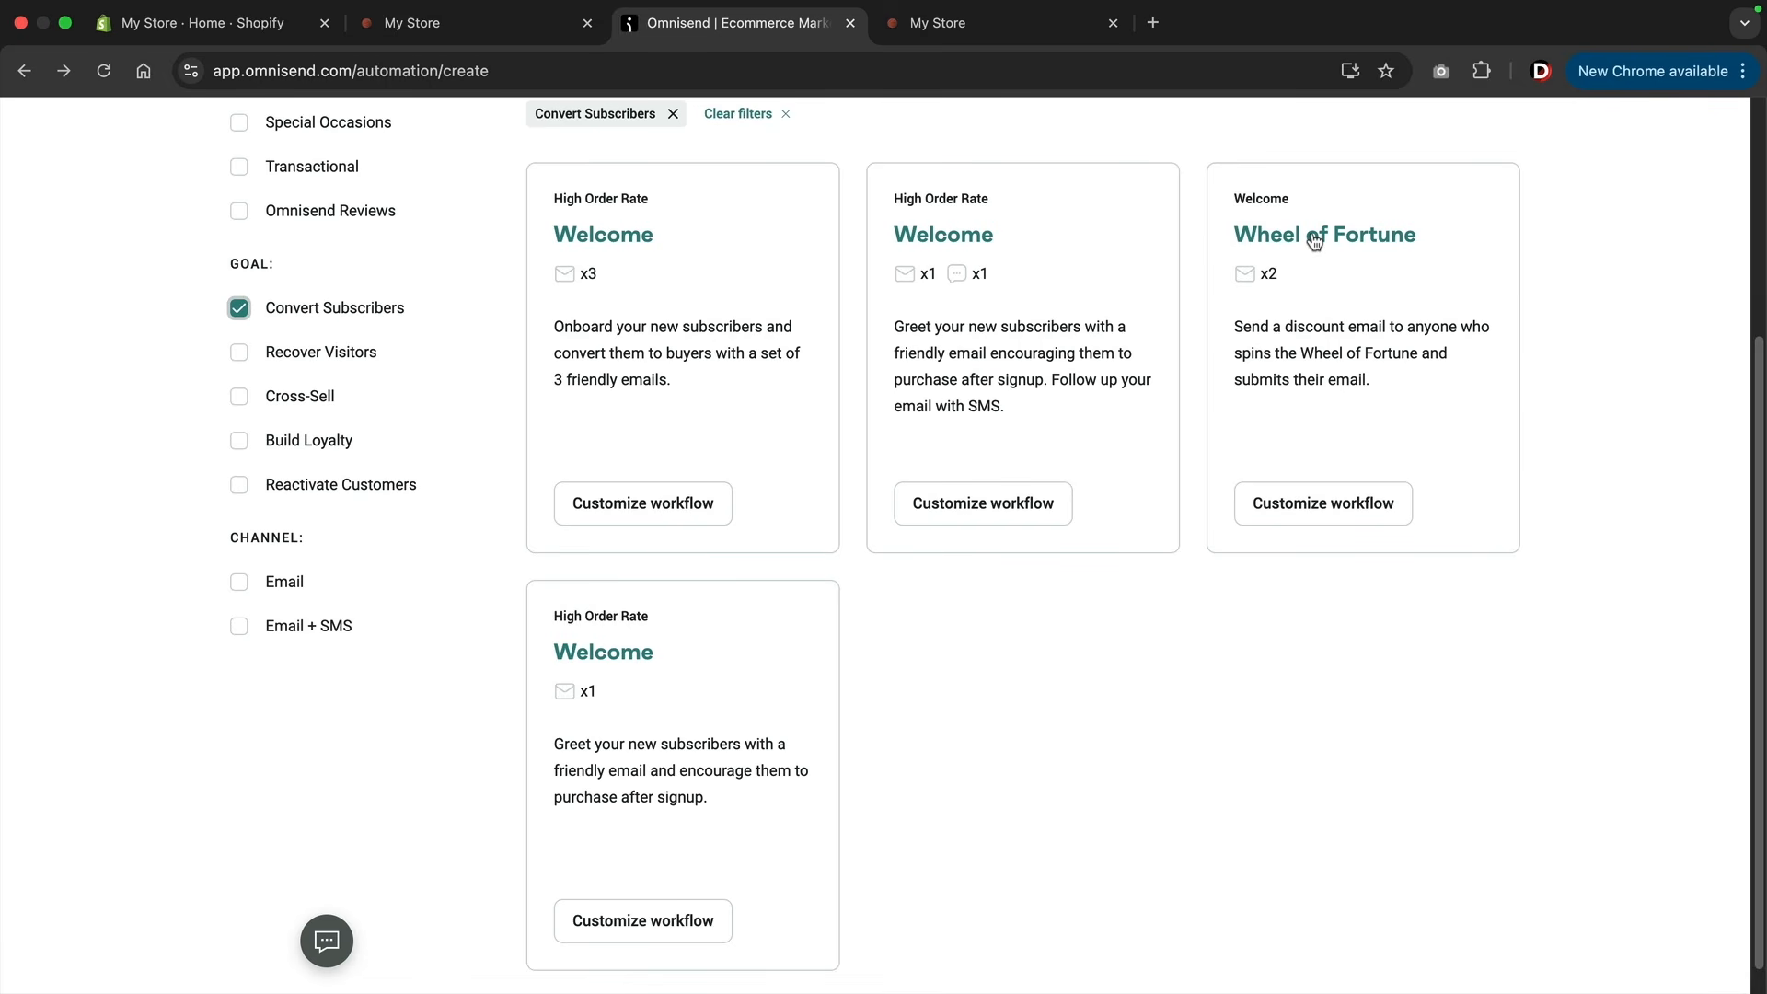
scroll(787, 423, down, 1)
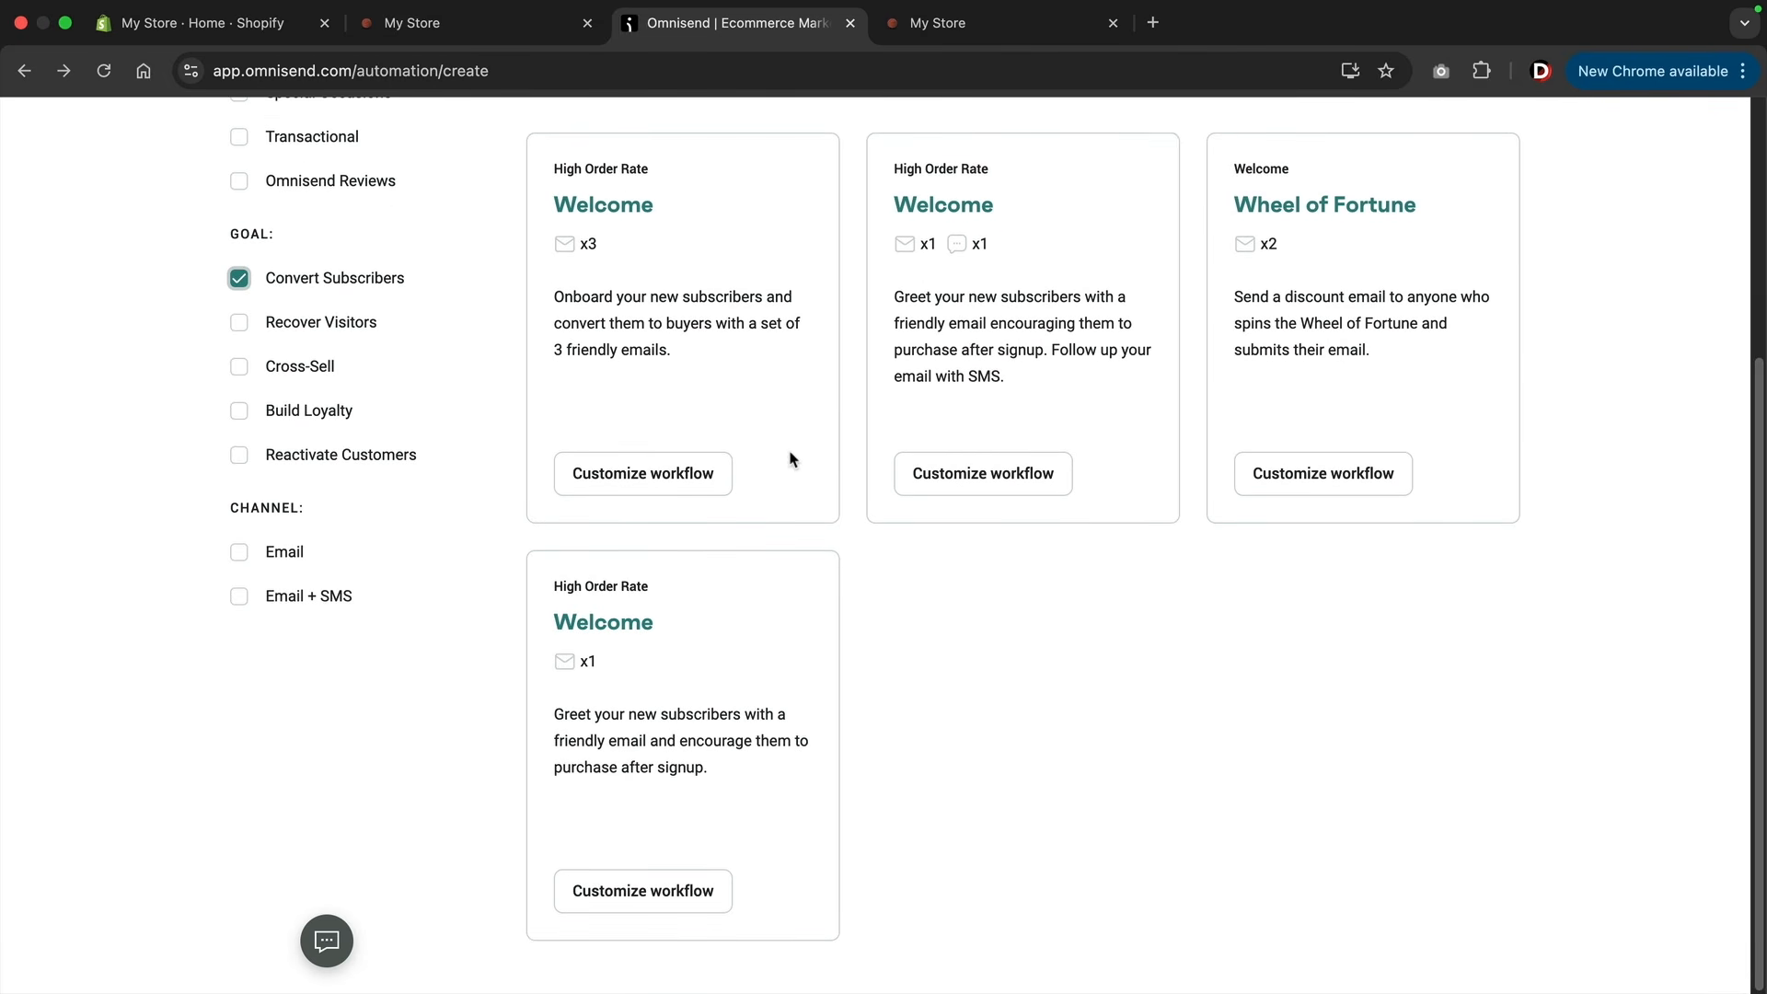
click(606, 630)
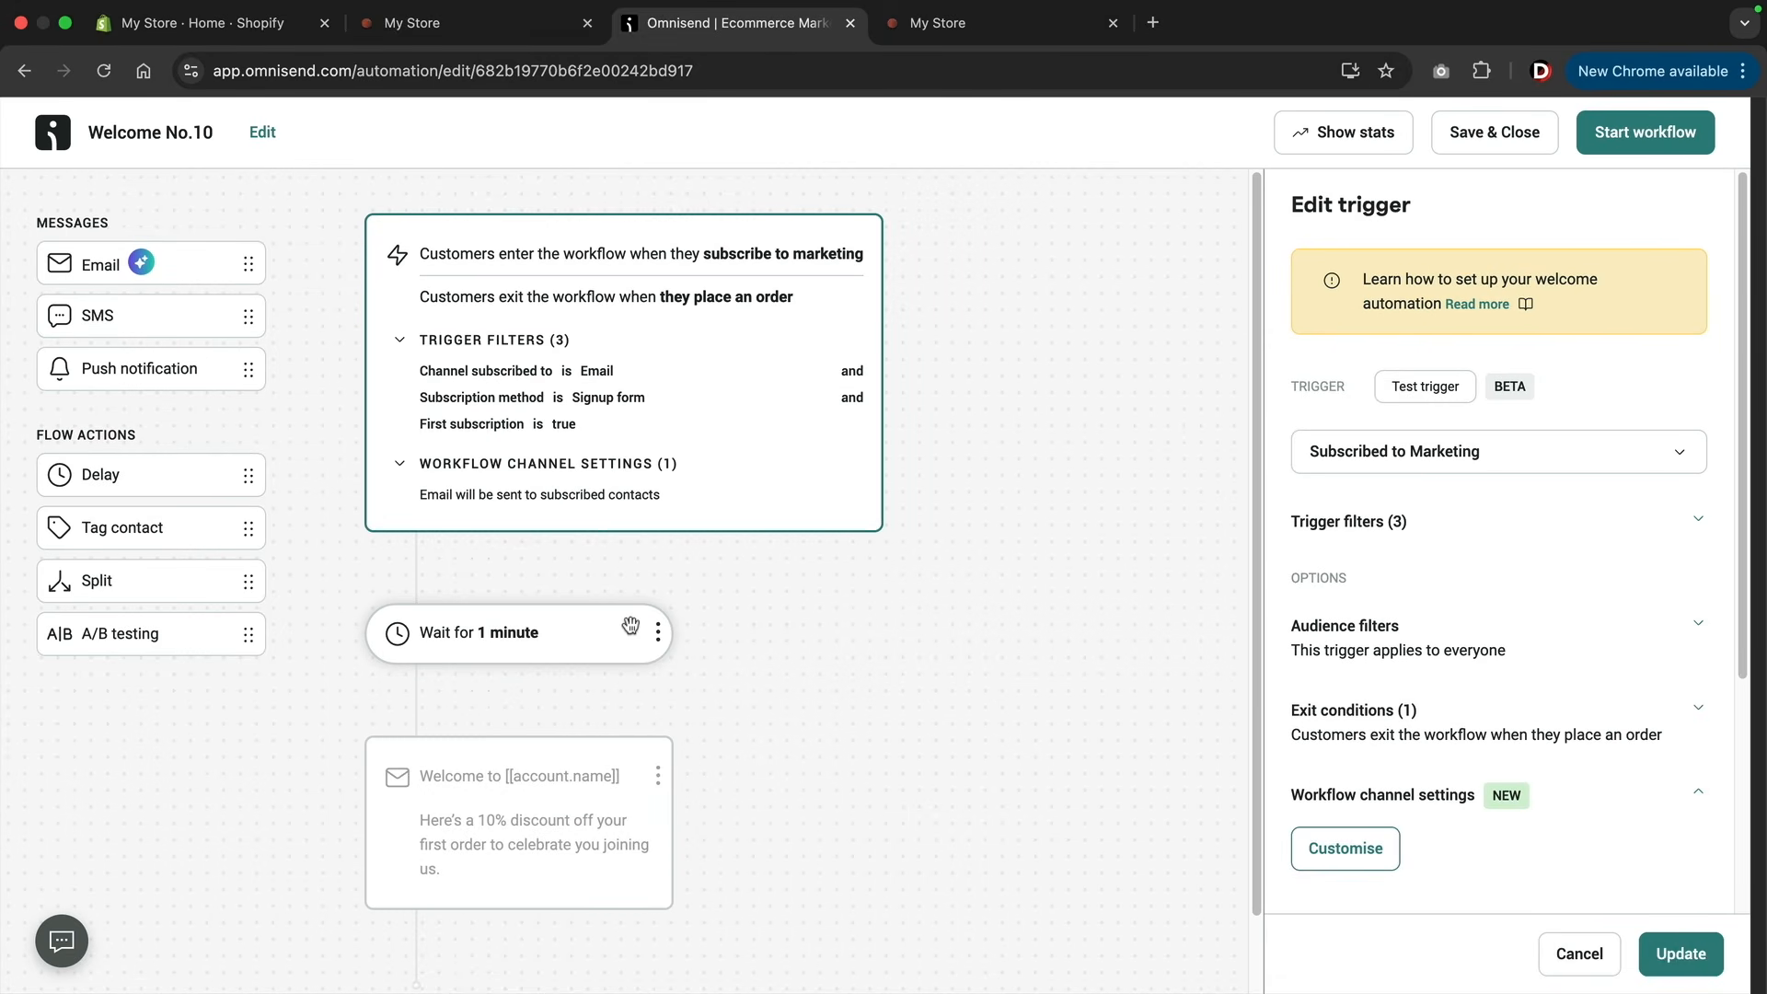
Change the discount in the welcome email's preheader to 25%.
scroll(633, 620, down, 1)
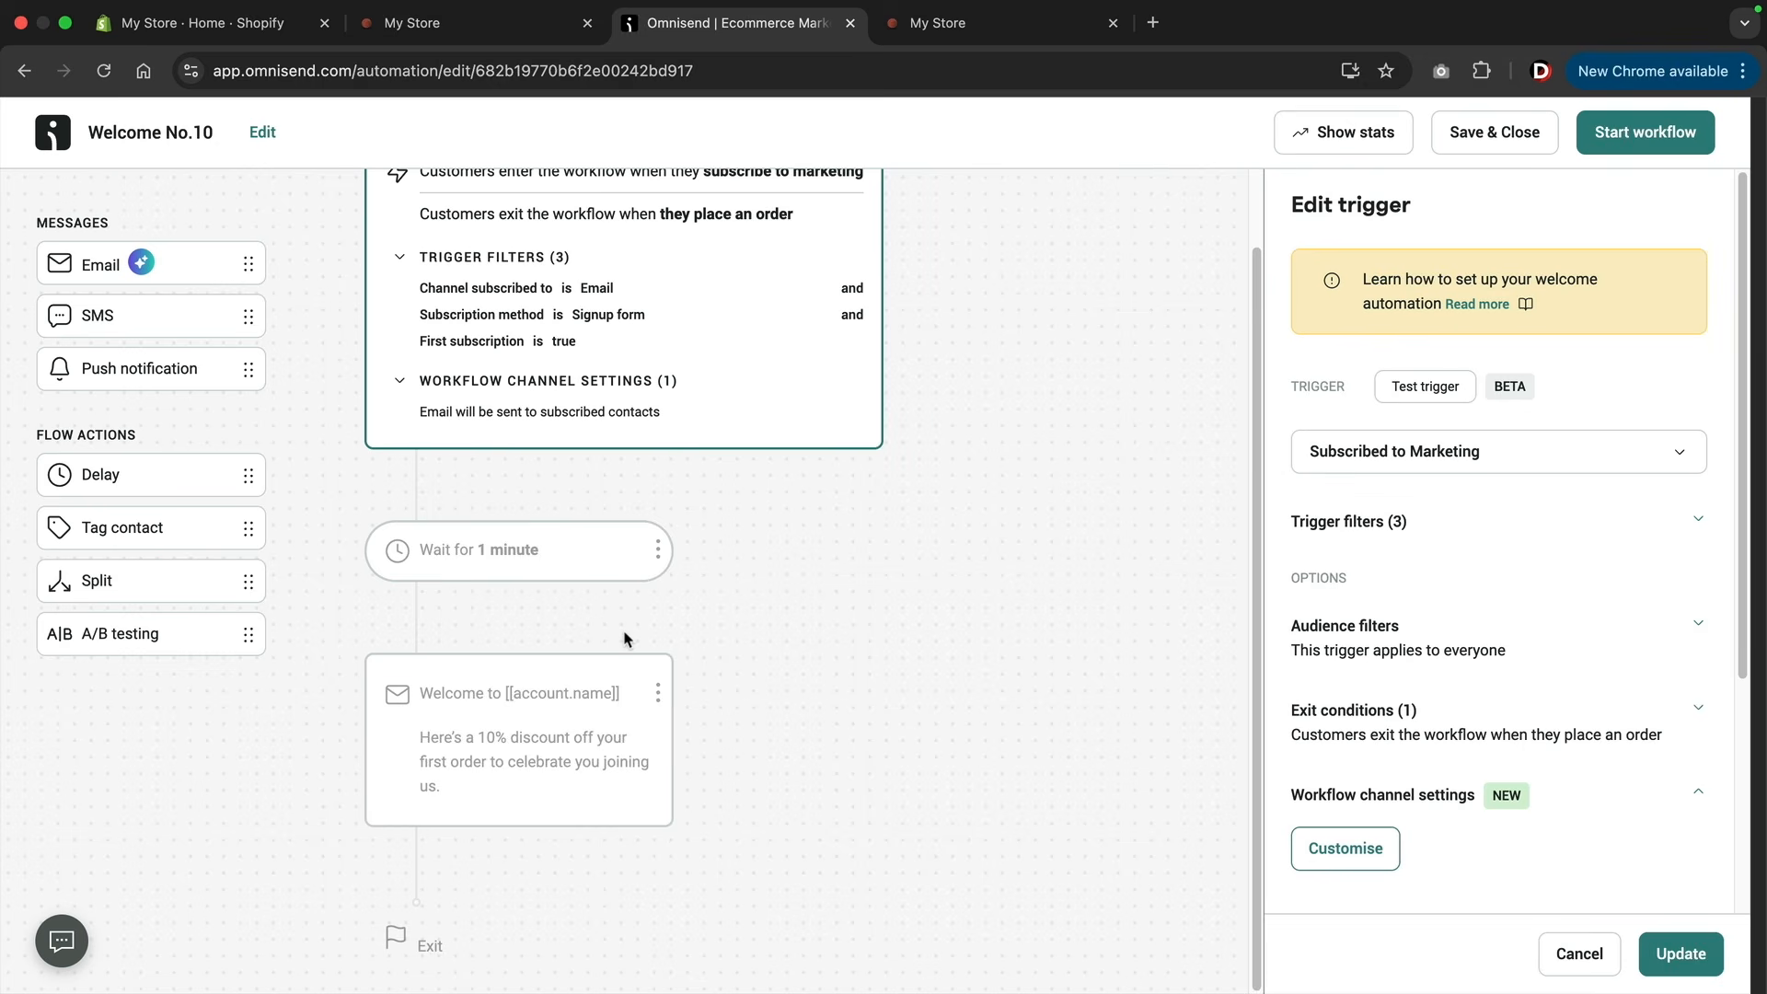
click(581, 671)
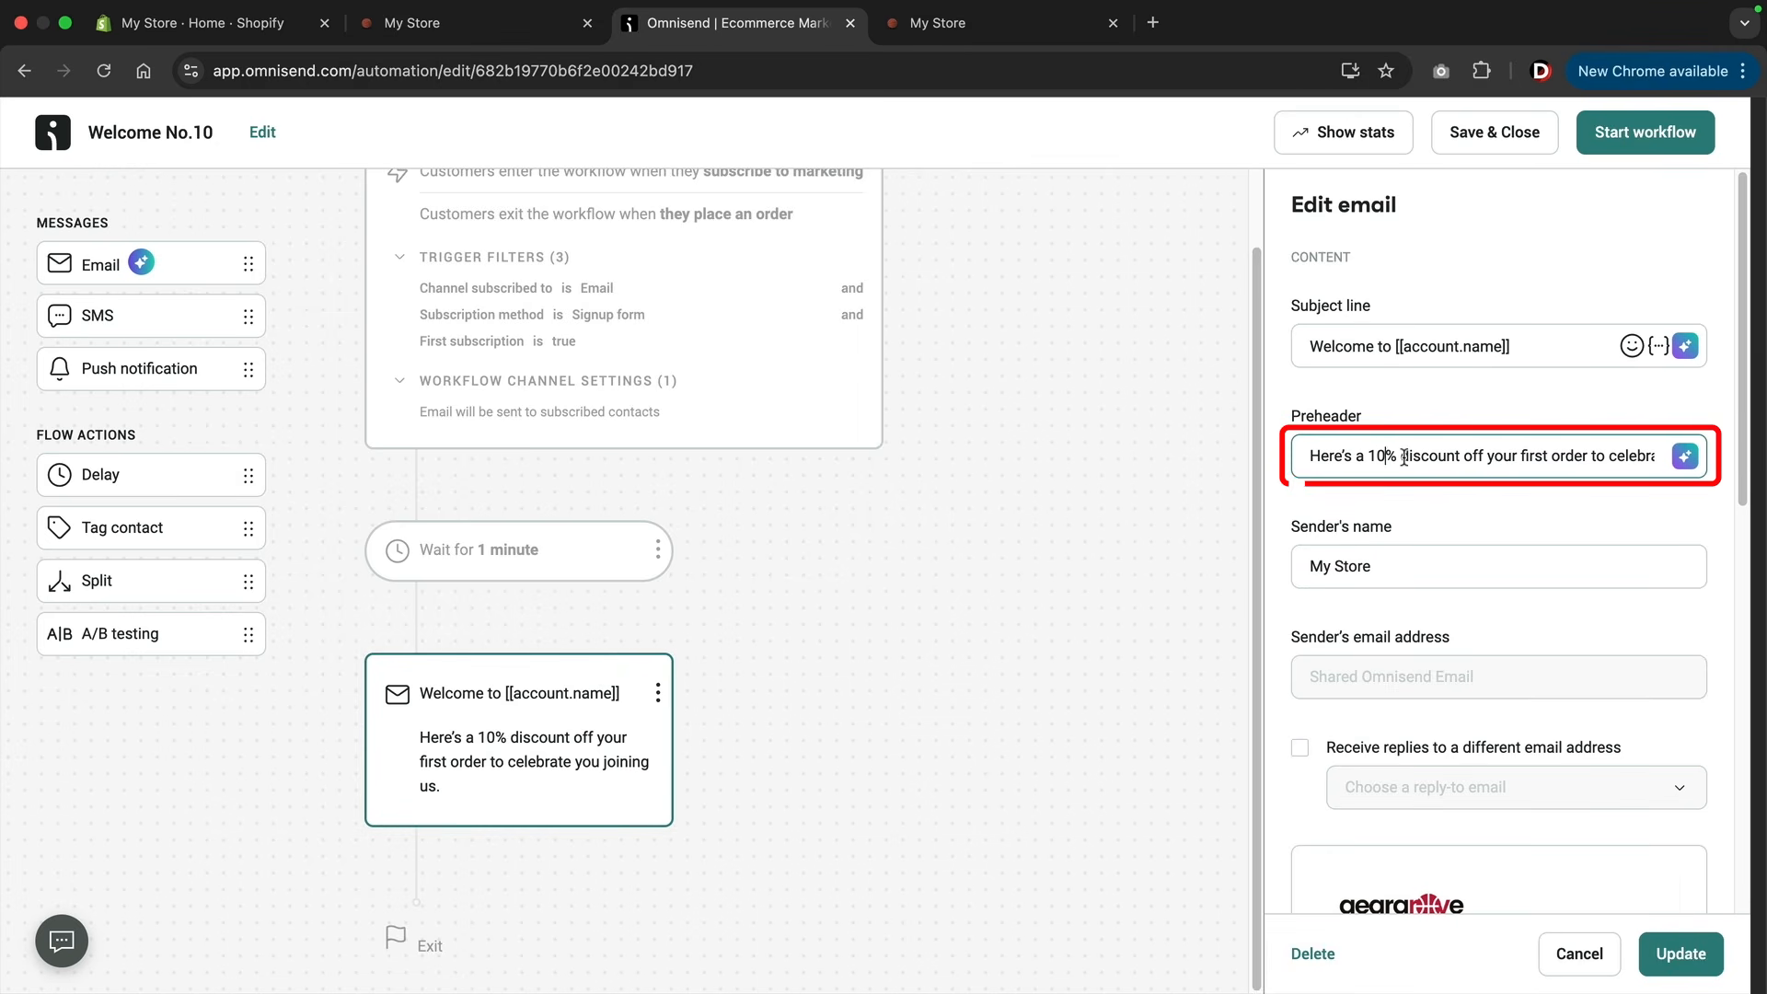
key(BackSpace)
key(BackSpace)
text(25)
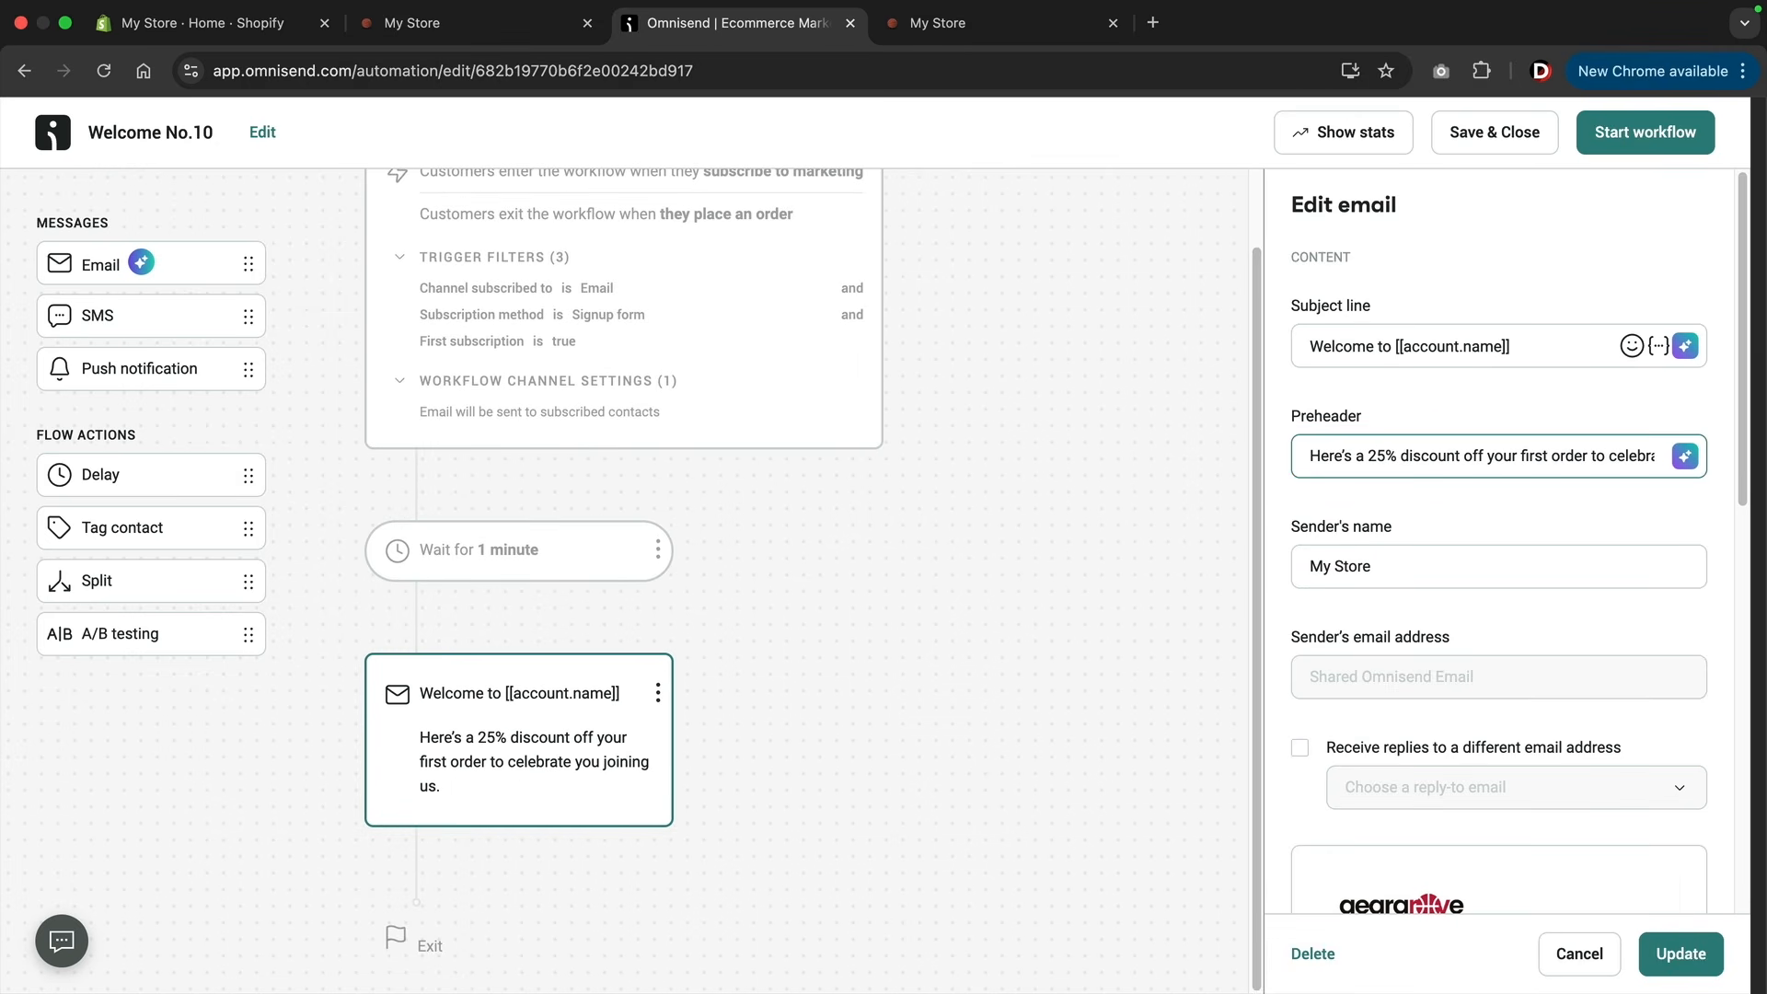
Open the welcome email's content editor, saving the pending changes, and set the discount block's value to 25% with Cart discount as its type.
scroll(1416, 517, down, 6)
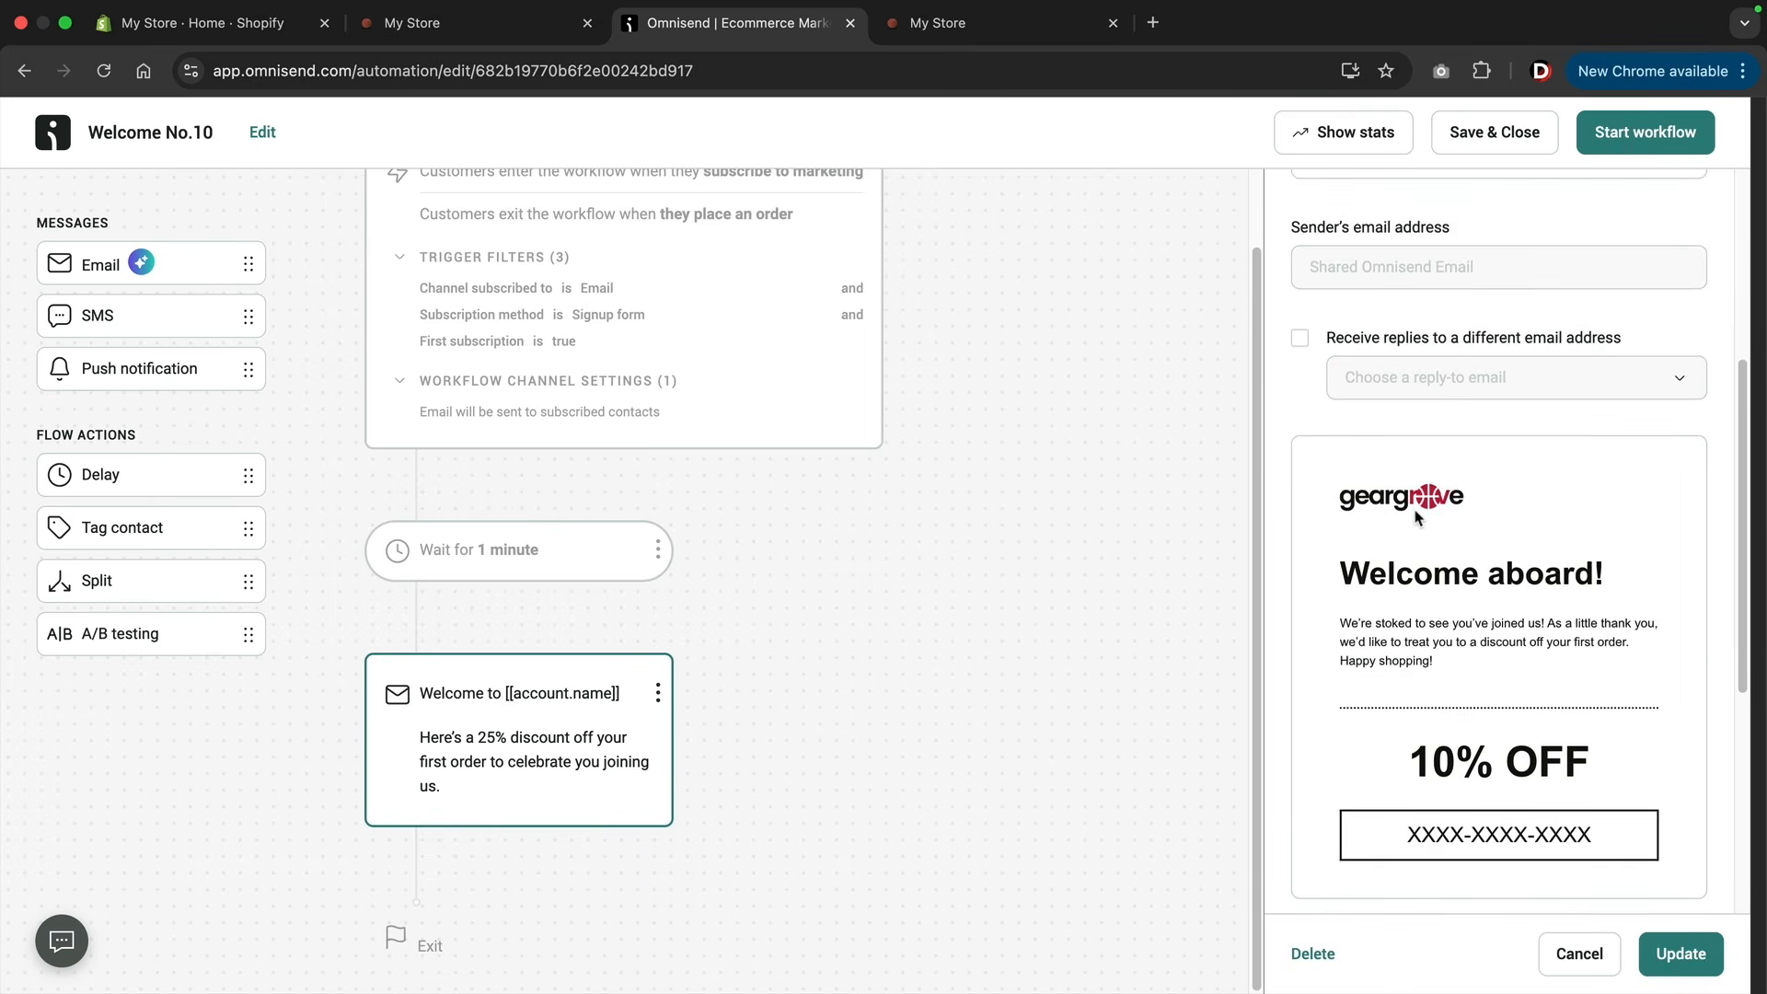
click(1409, 826)
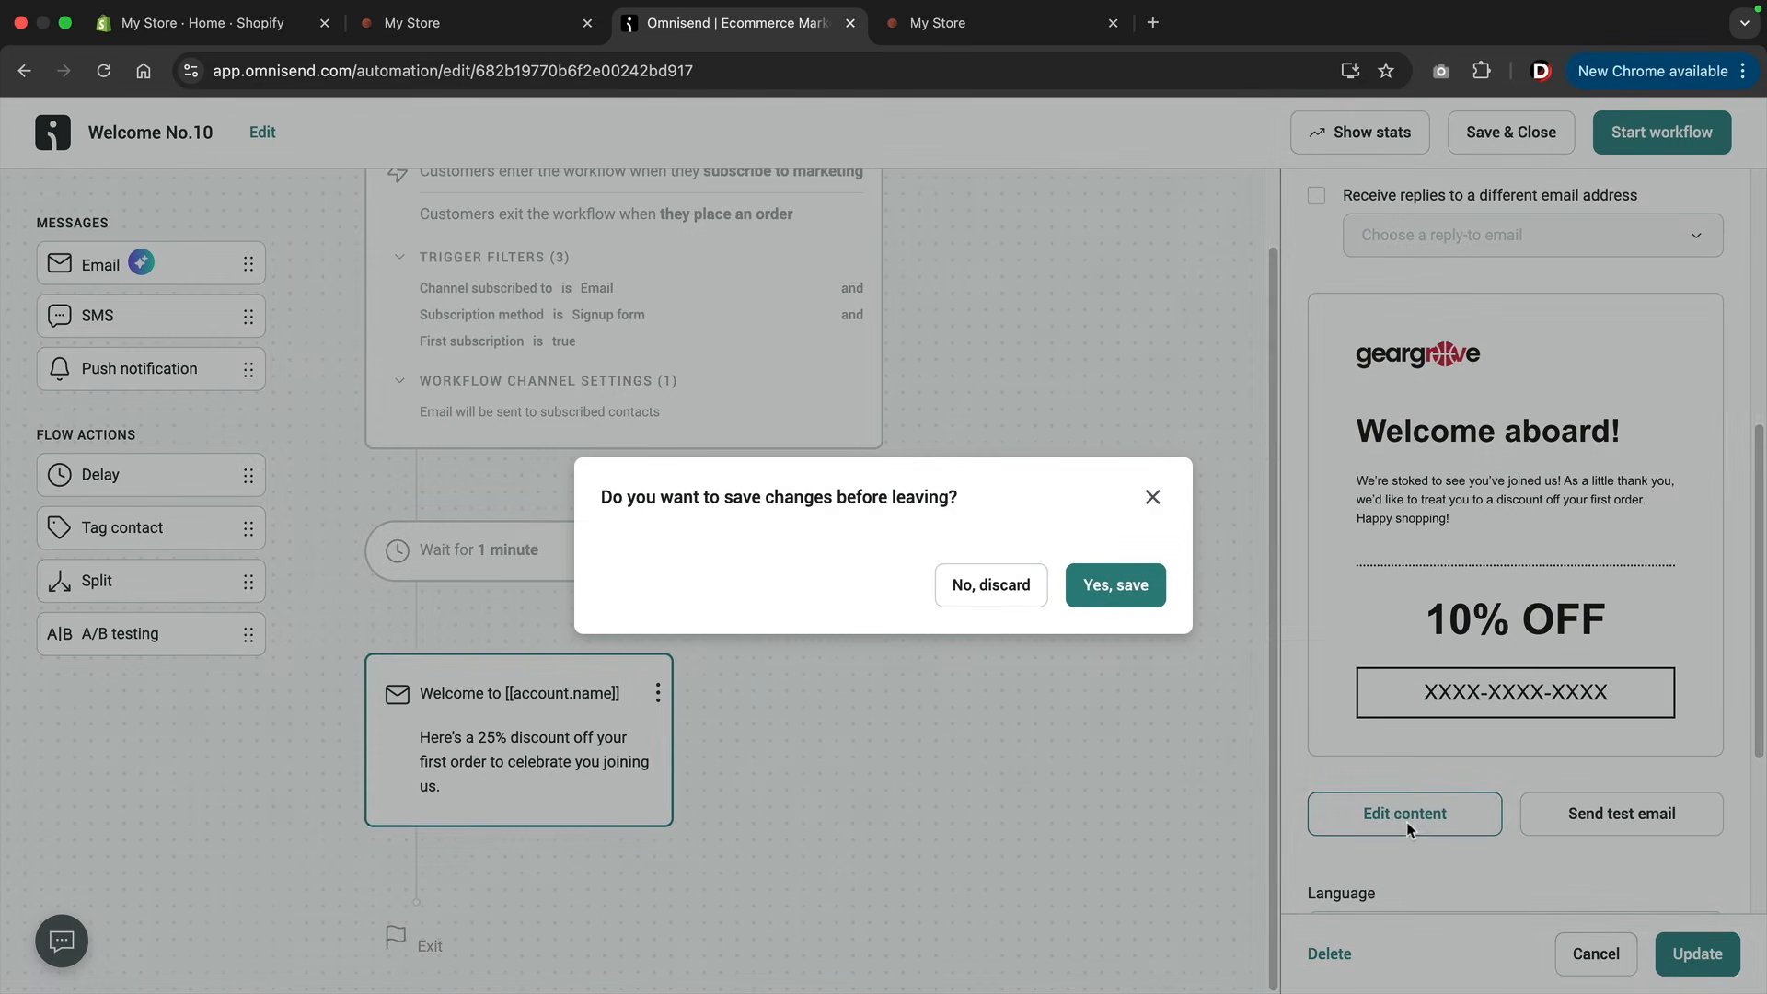
click(1134, 598)
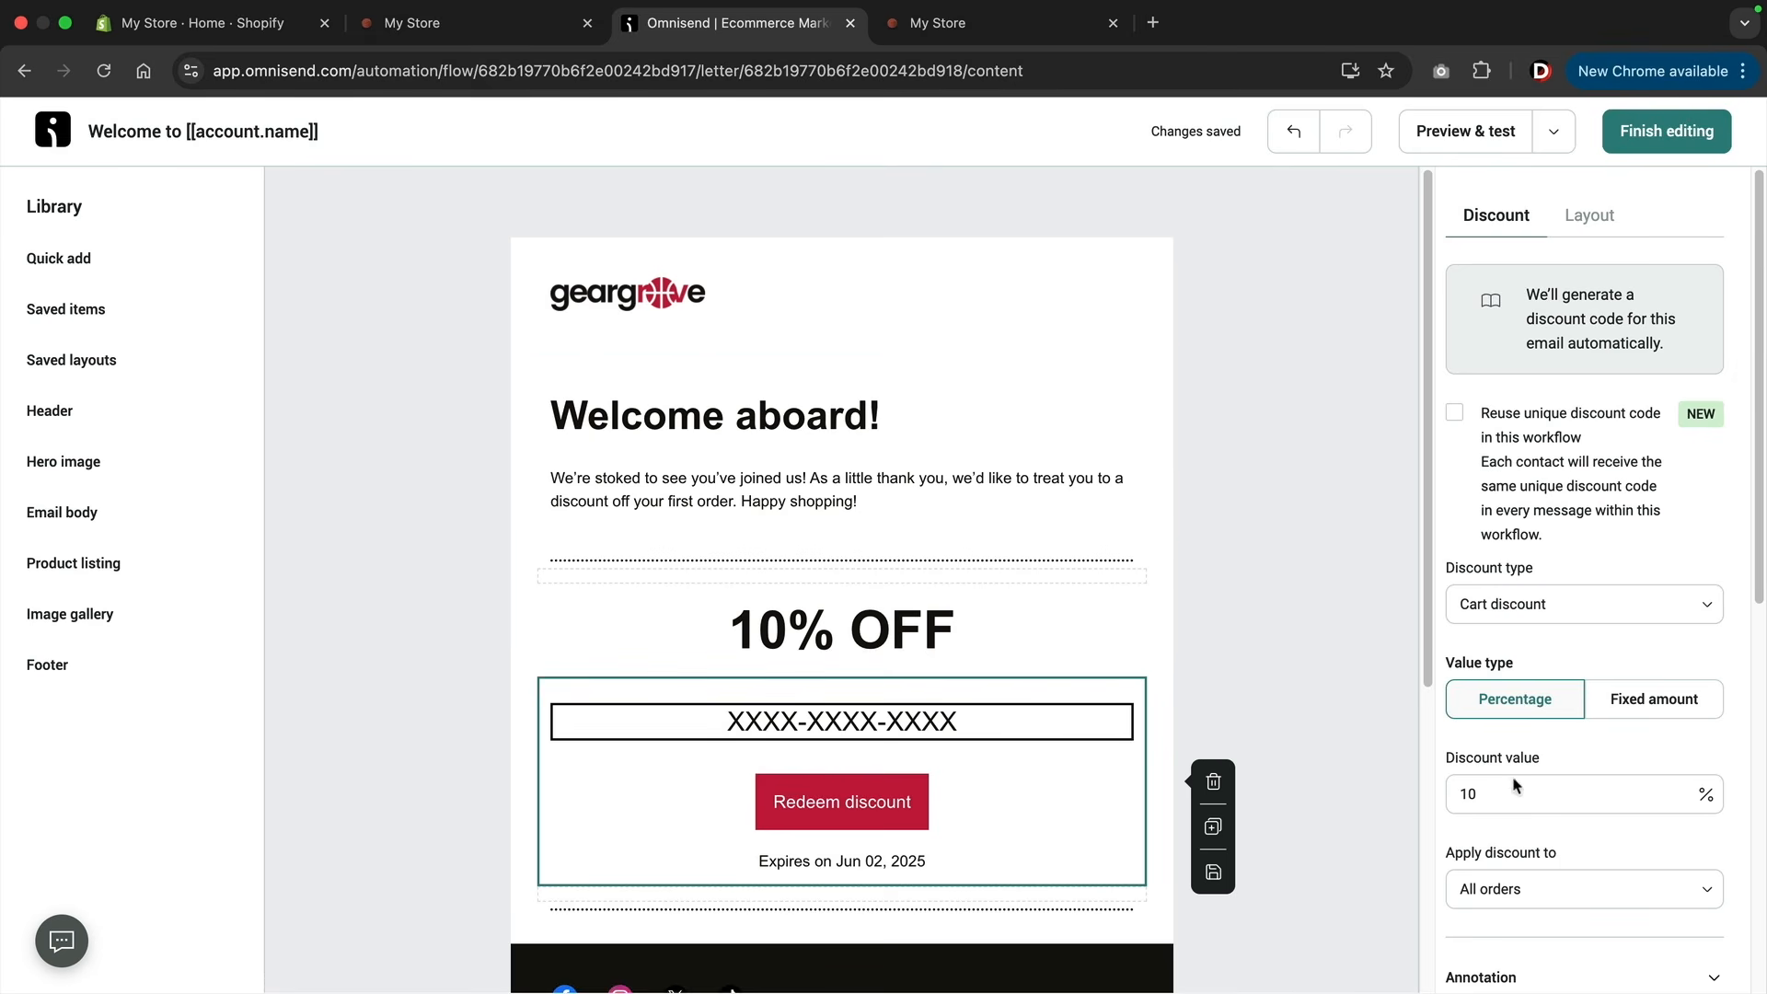
double_click(1468, 794)
text(25)
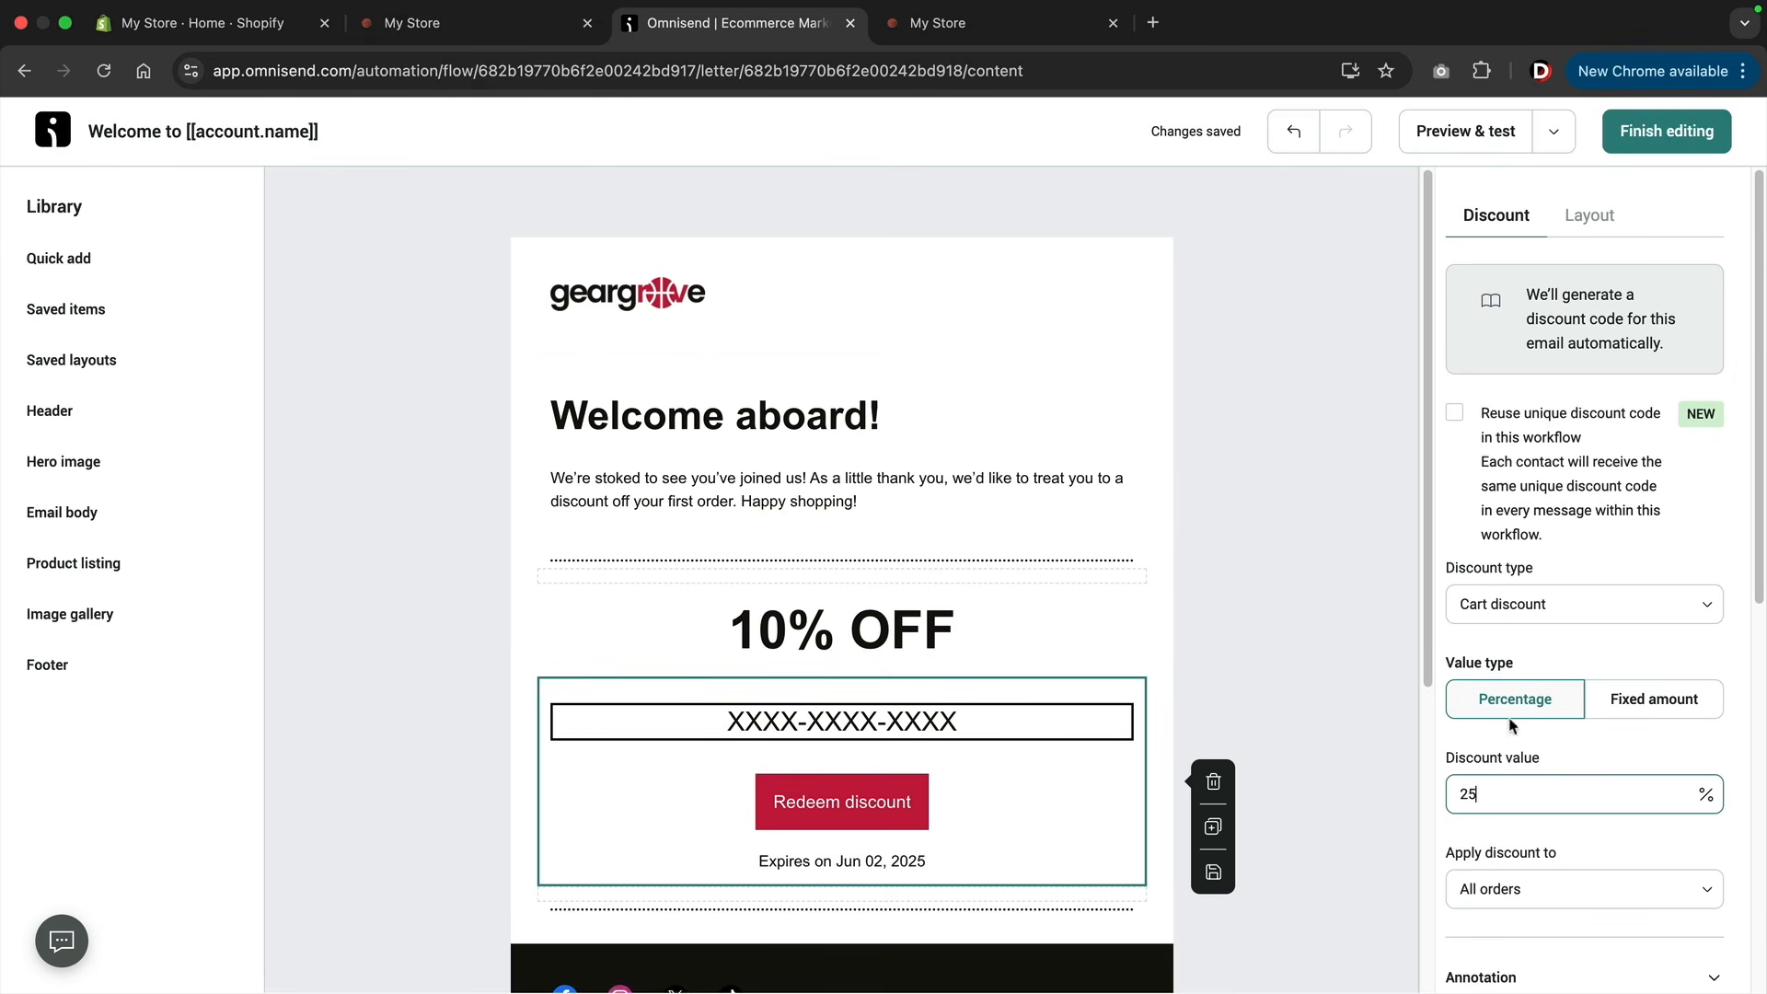
click(1551, 613)
click(1510, 663)
scroll(1503, 645, down, 4)
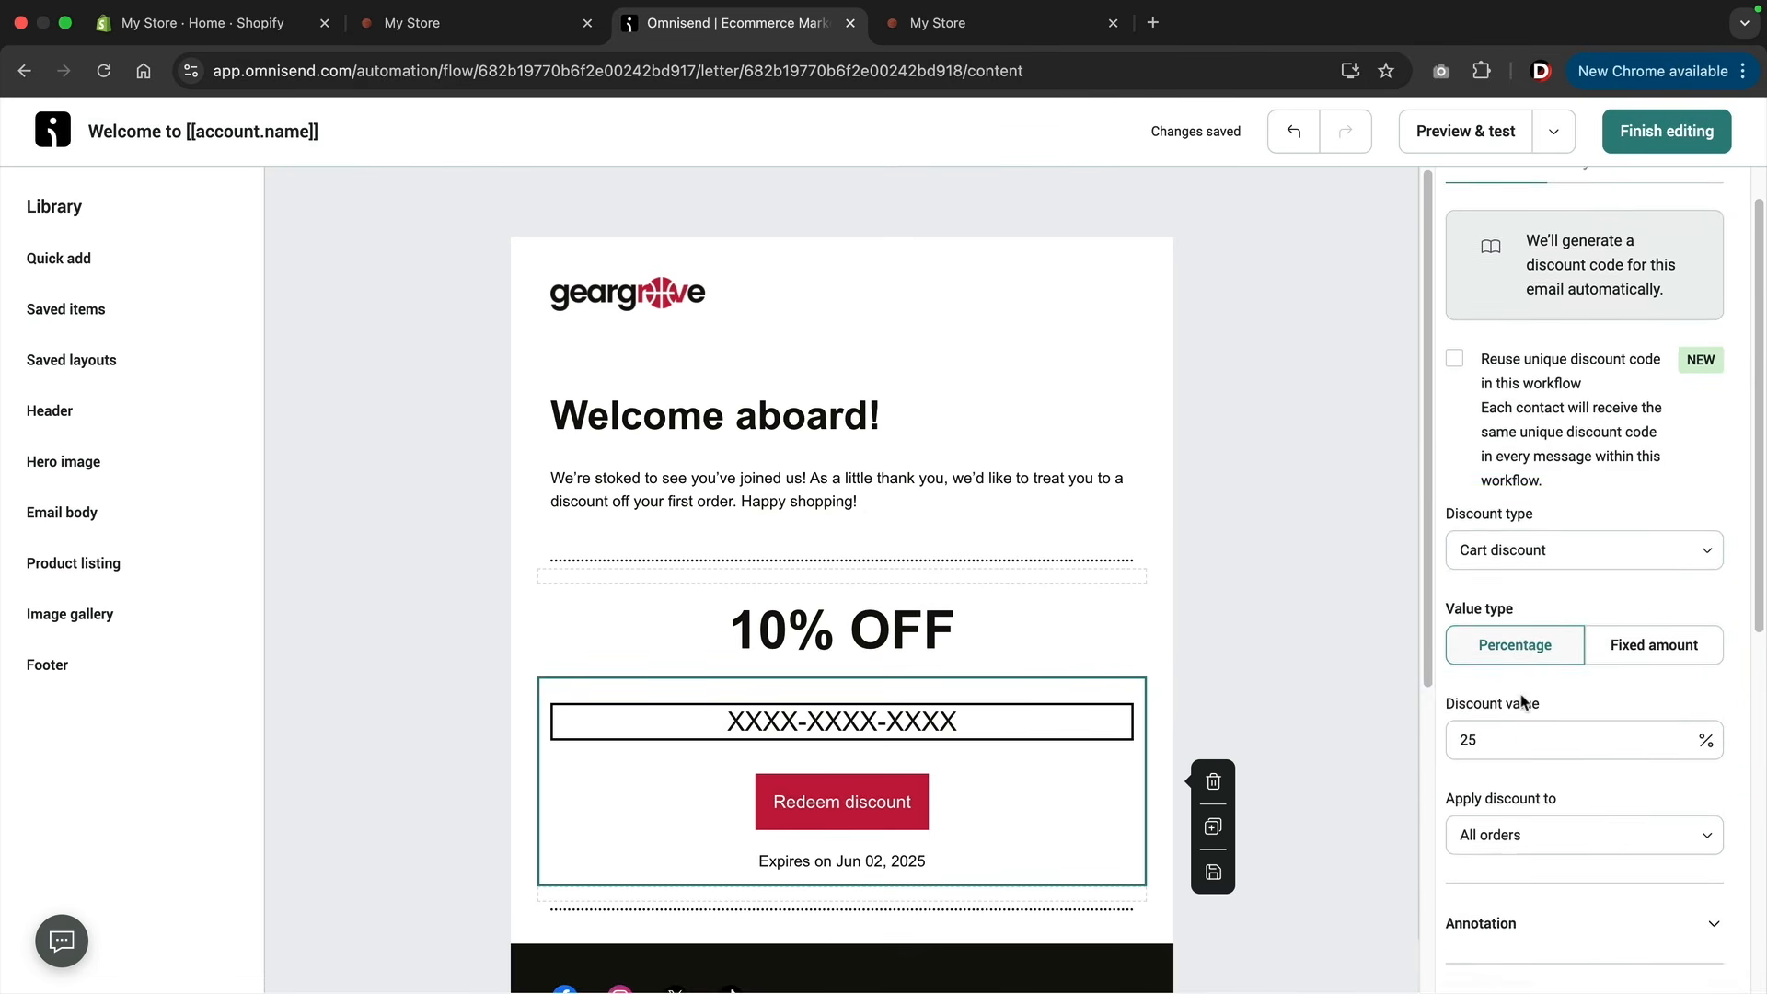
Change the email's large discount heading to 25% OFF and finish editing the email.
click(951, 626)
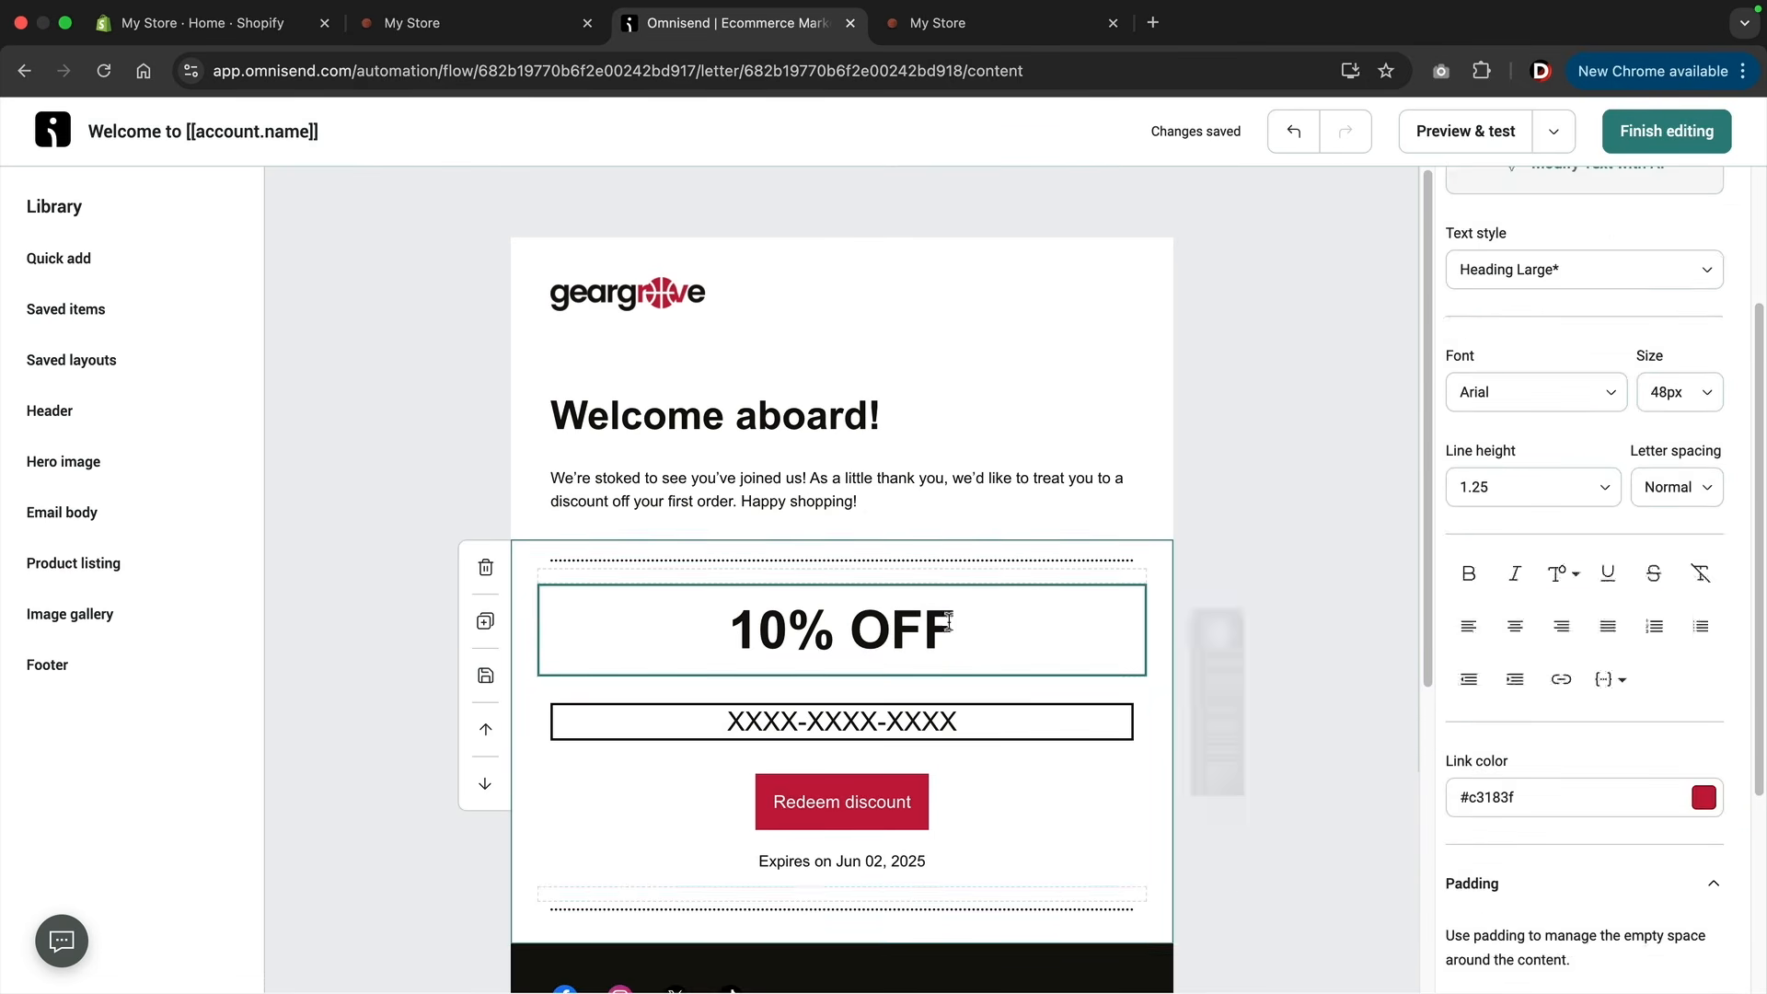
key(Left)
key(Left)
key(Left)
key(Left)
key(Left)
key(BackSpace)
key(BackSpace)
text(25)
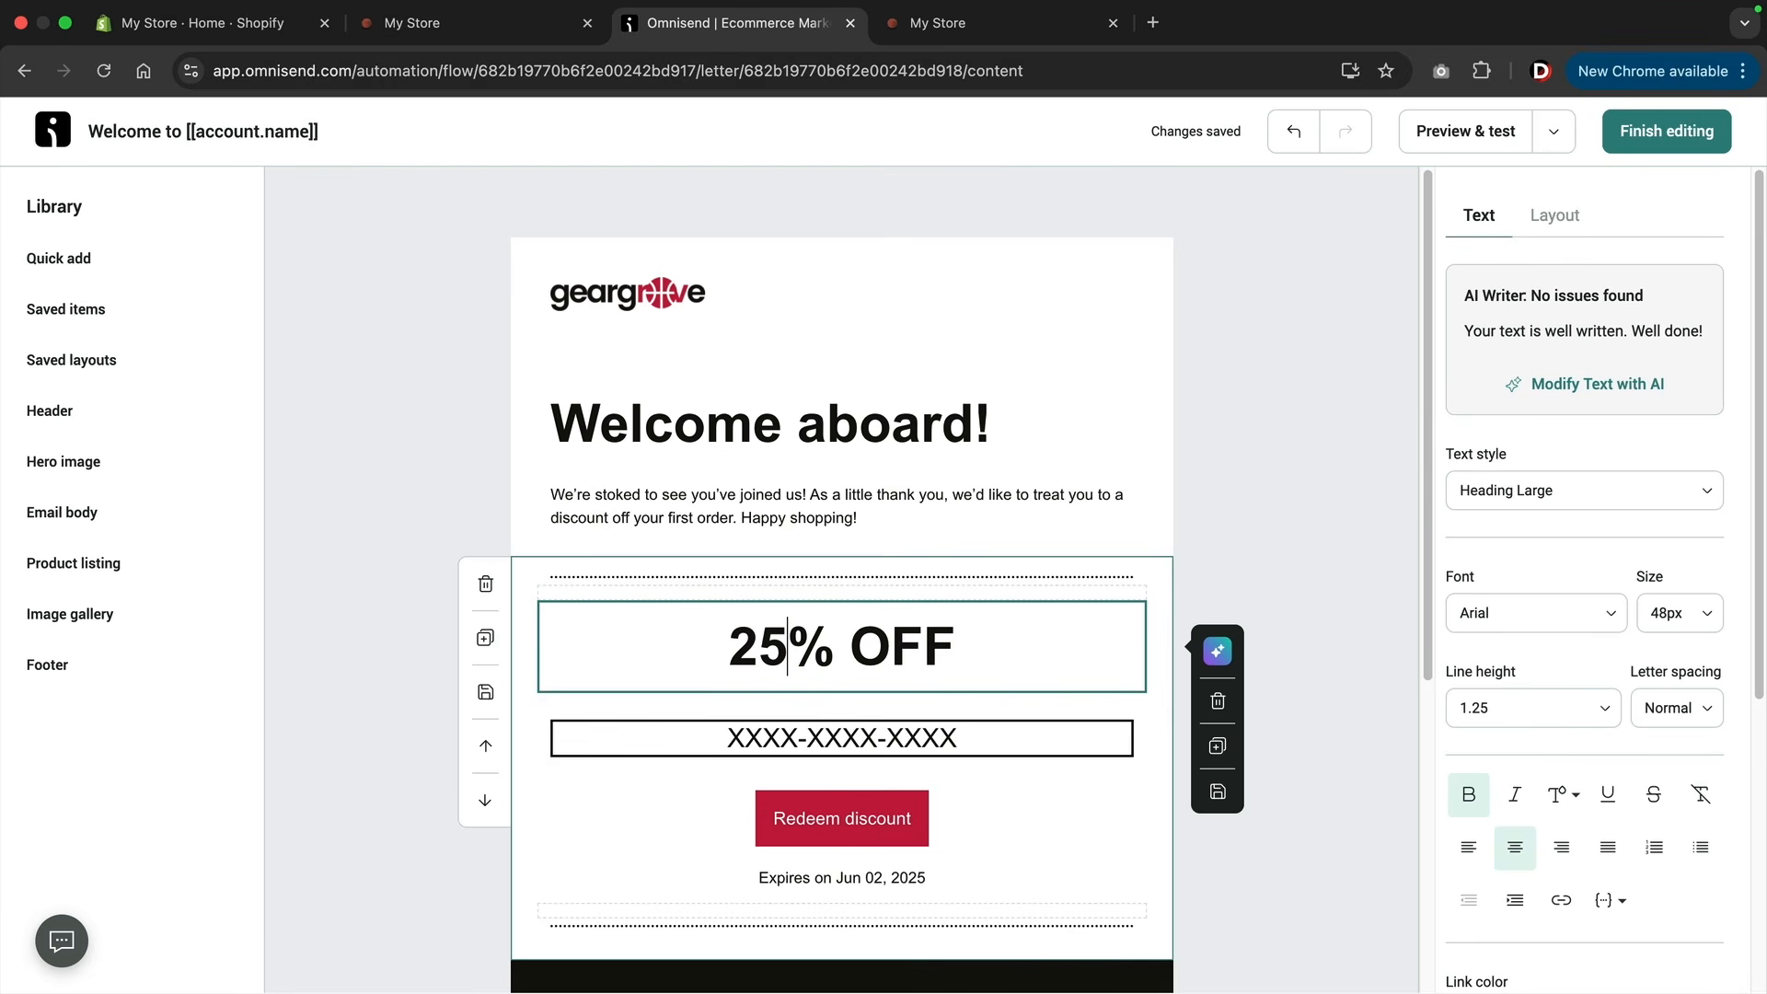
click(1694, 138)
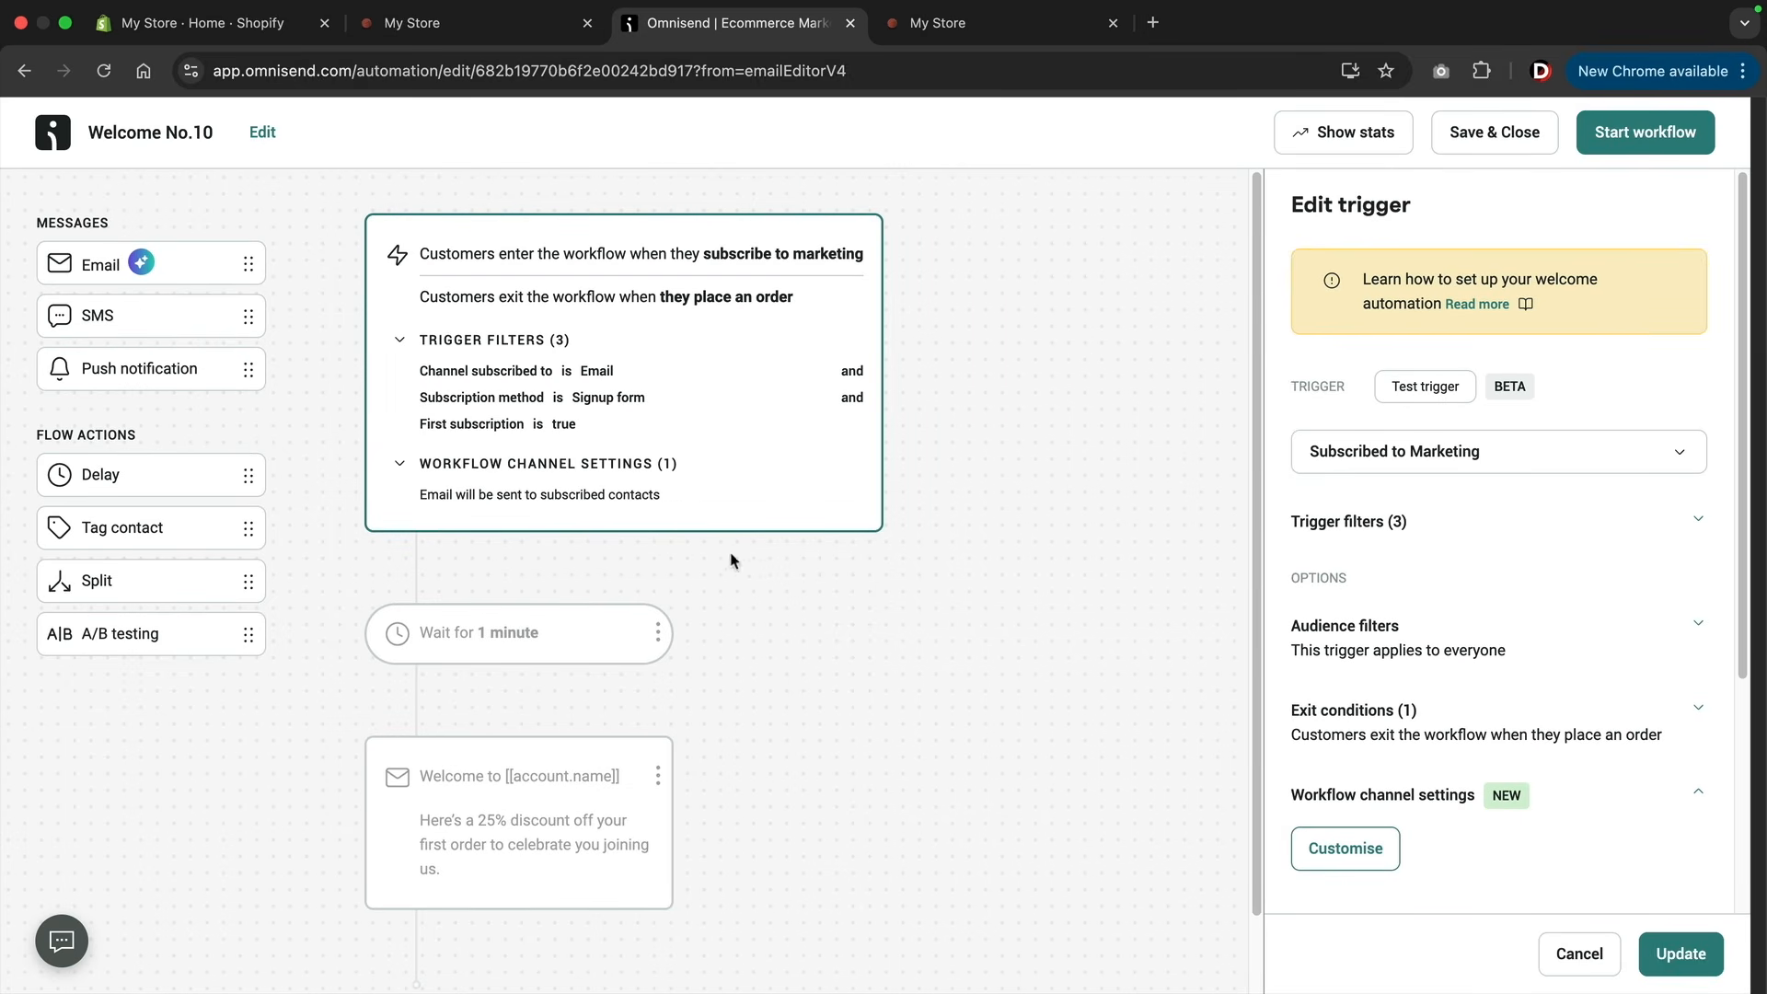
Add an audience filter to the workflow trigger for Segment is Window shoppers, and start the workflow.
click(597, 803)
click(683, 396)
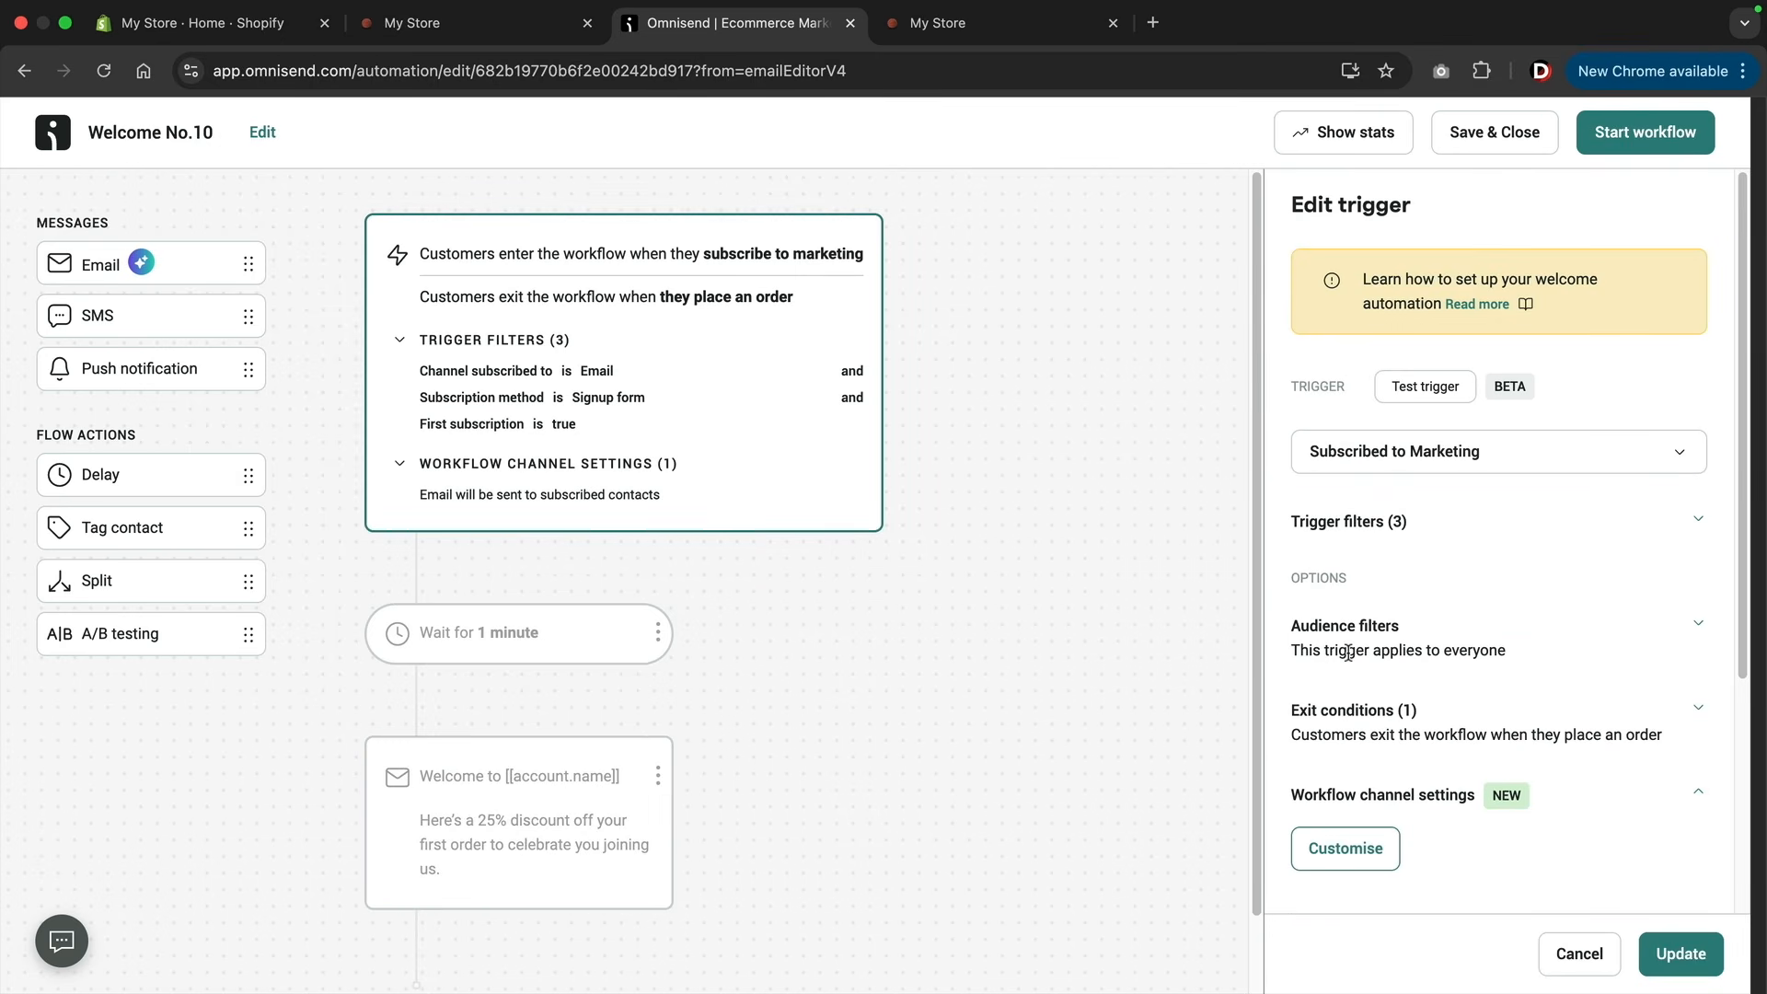
click(1697, 626)
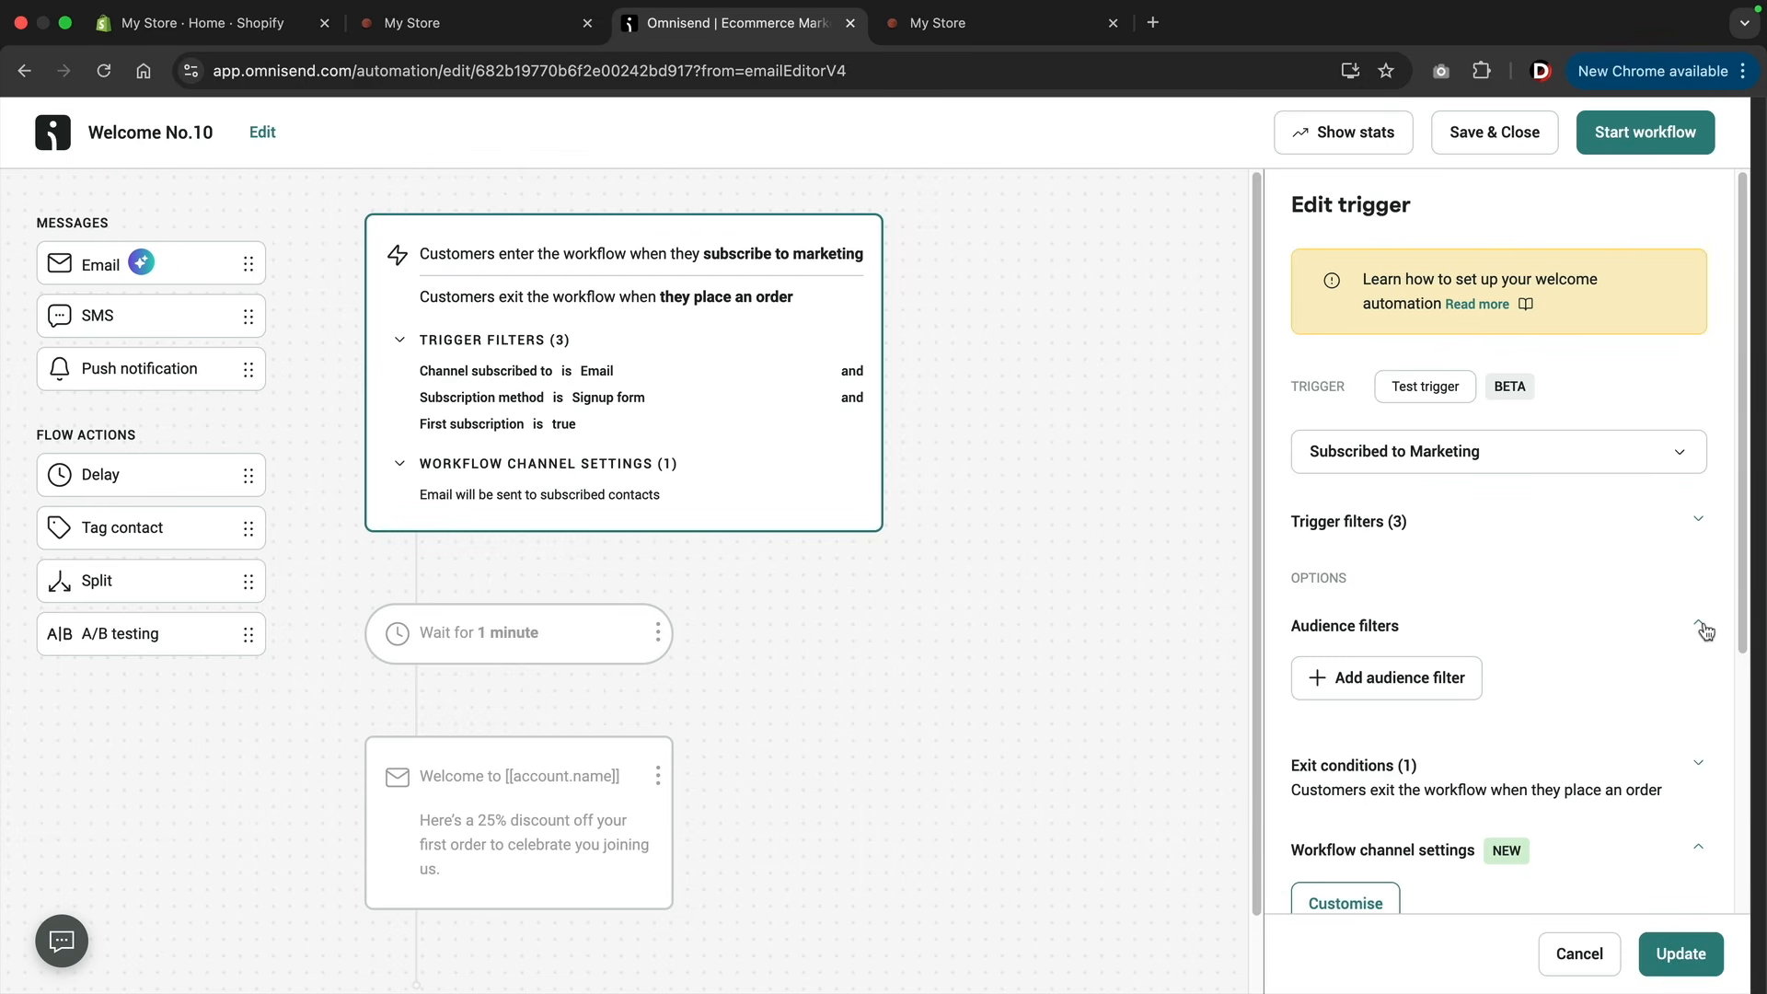
click(1414, 693)
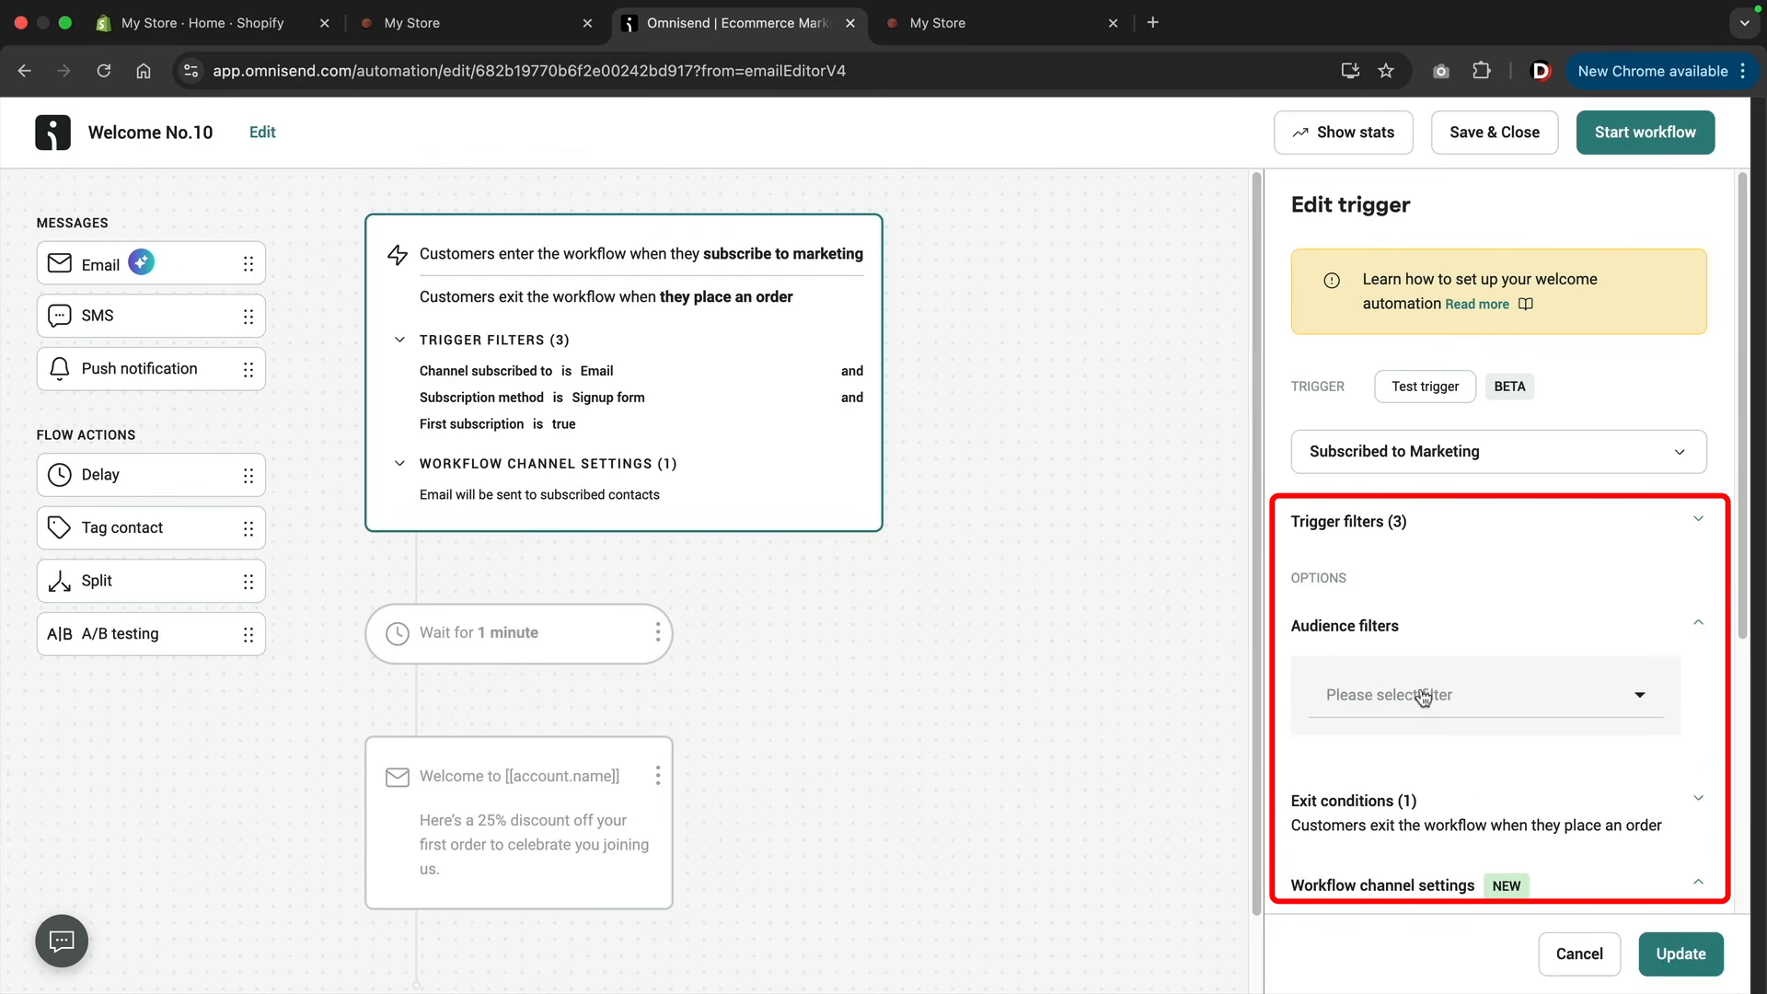
click(1423, 696)
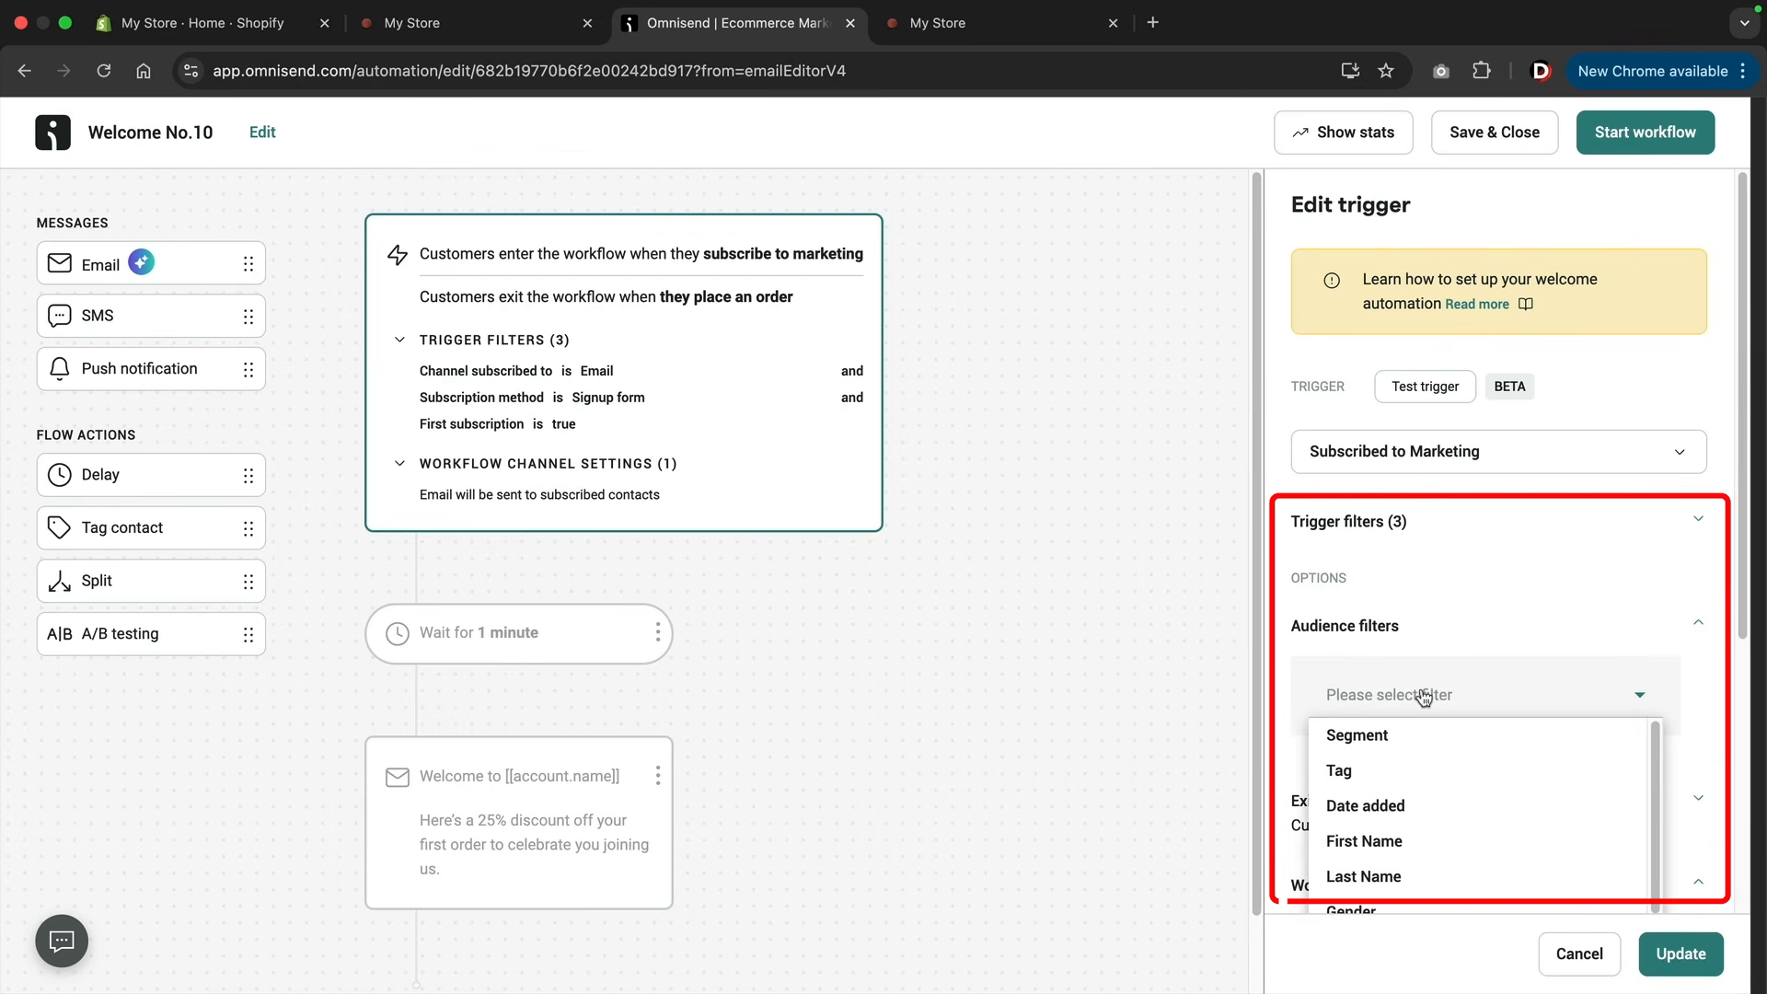
click(1371, 736)
scroll(1374, 741, down, 3)
click(1397, 632)
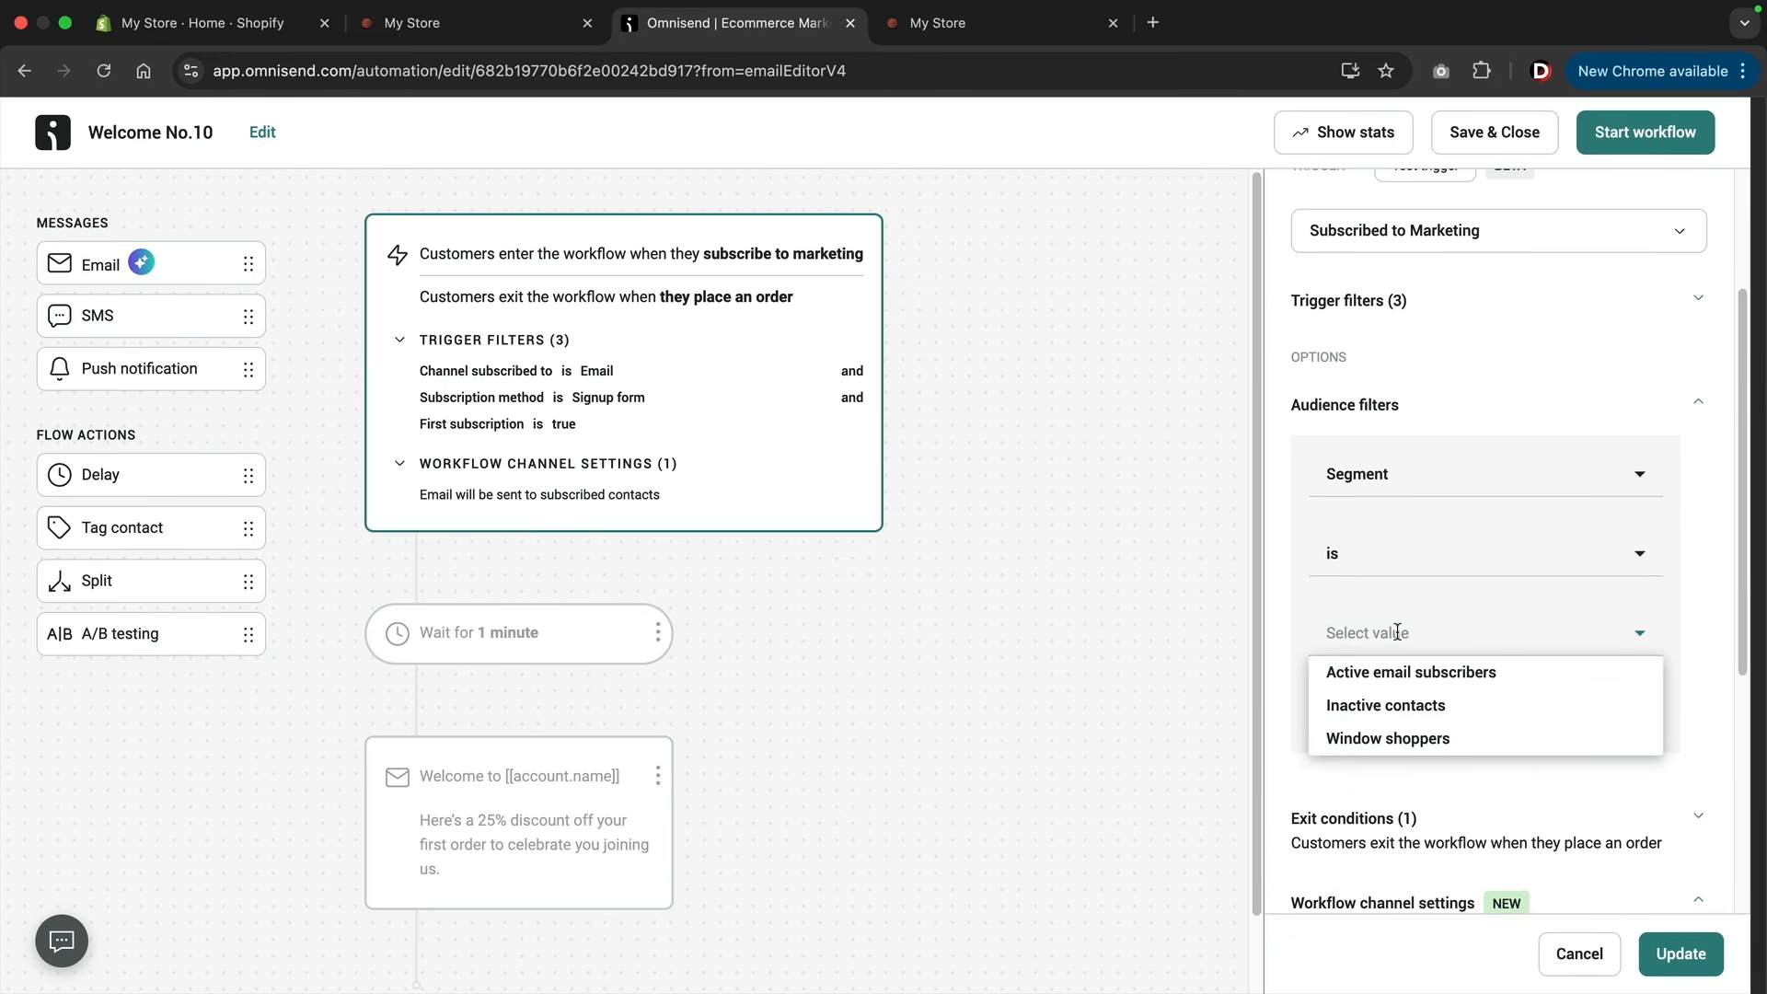
click(1389, 736)
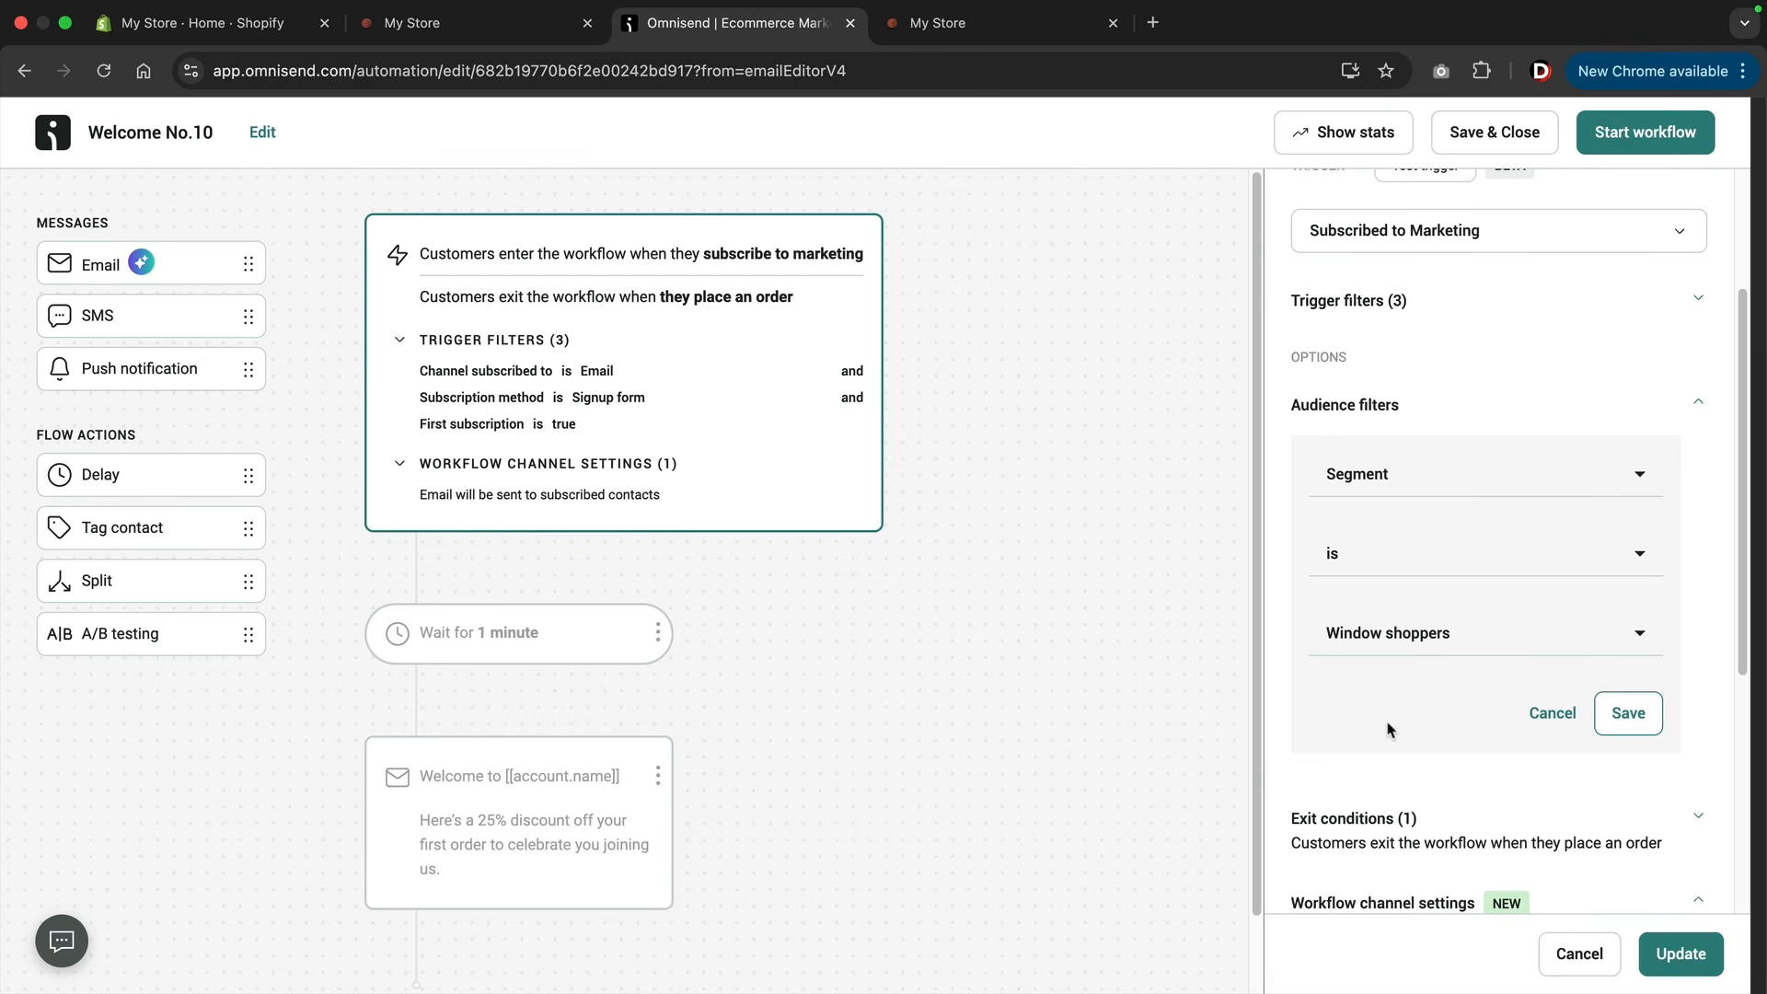
click(1628, 714)
scroll(1523, 636, up, 3)
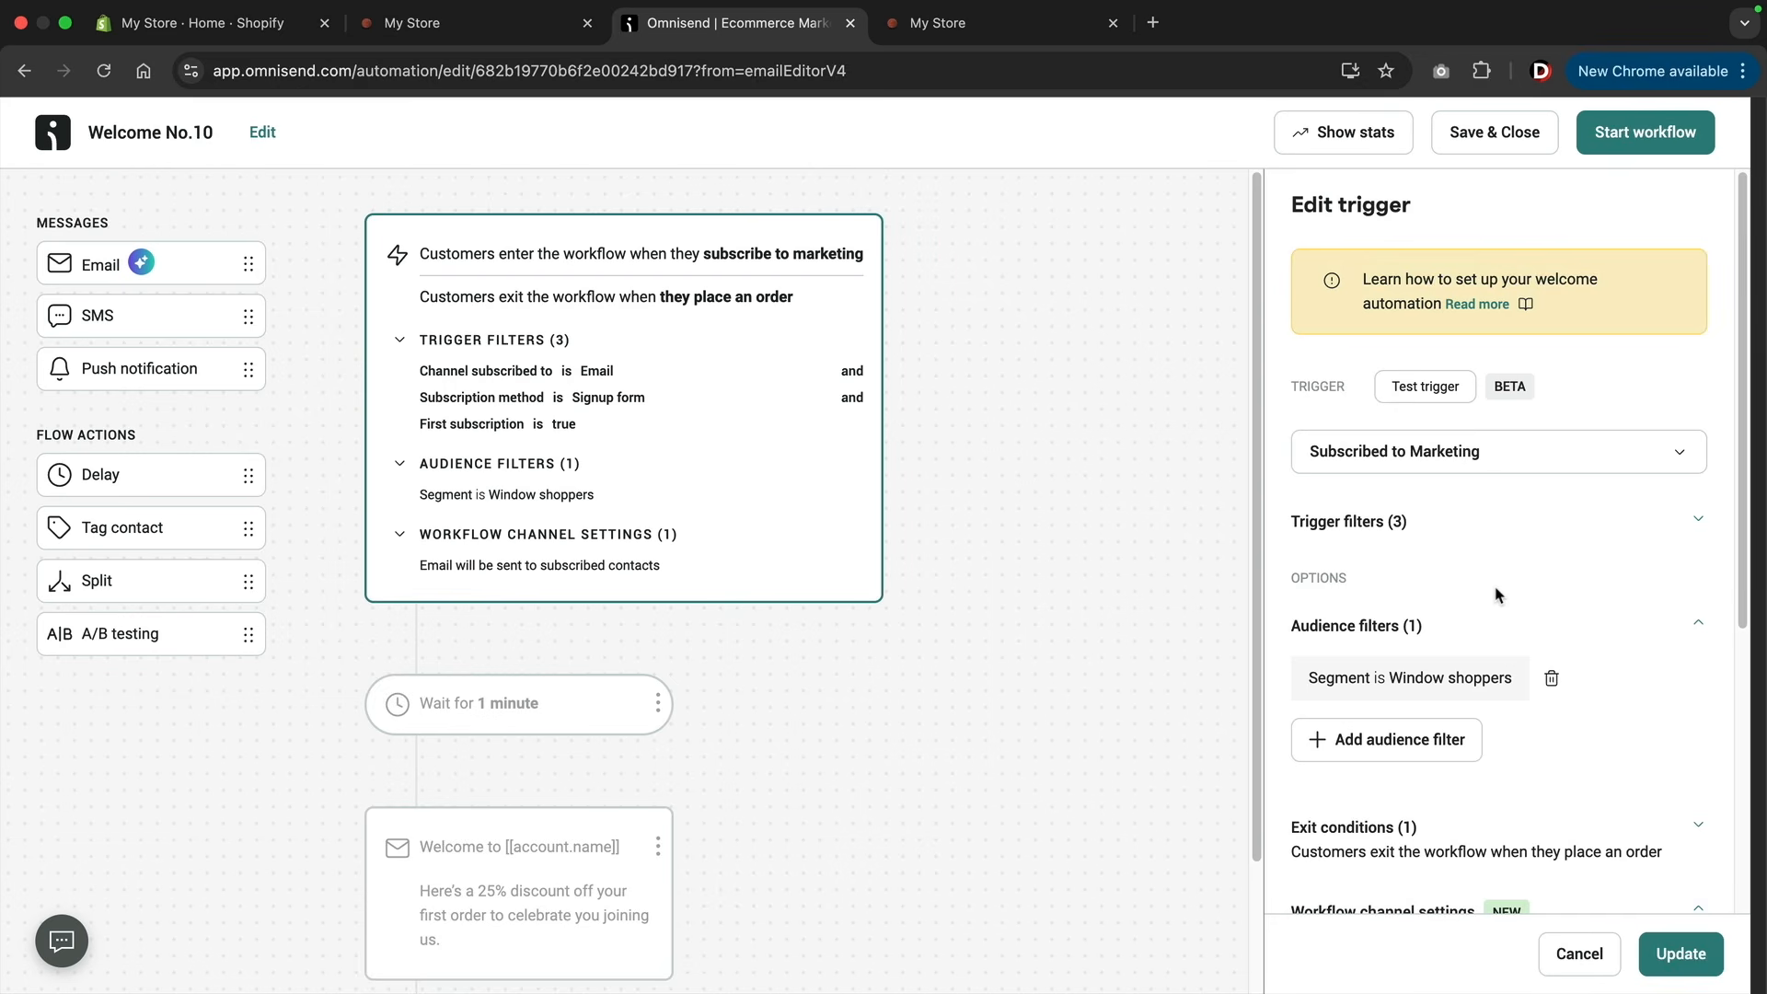
click(1657, 143)
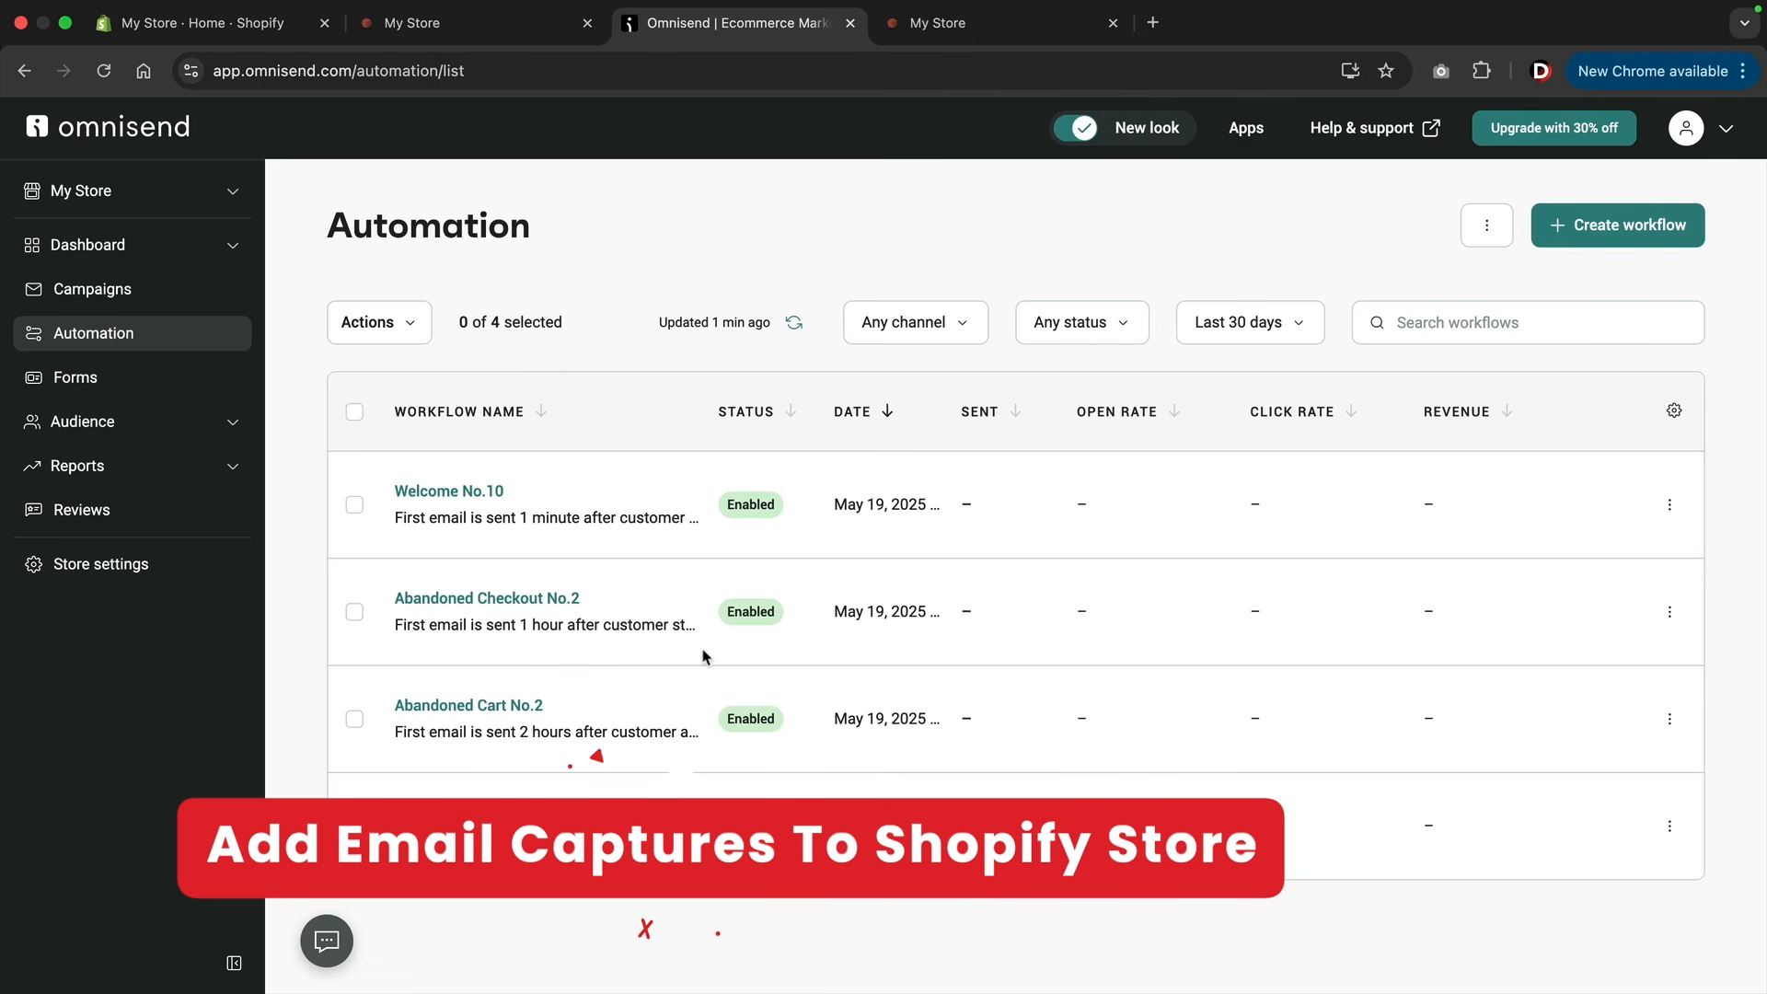
Switch to the Shopify storefront, open its theme for customization, and turn off the footer's email signup.
click(502, 30)
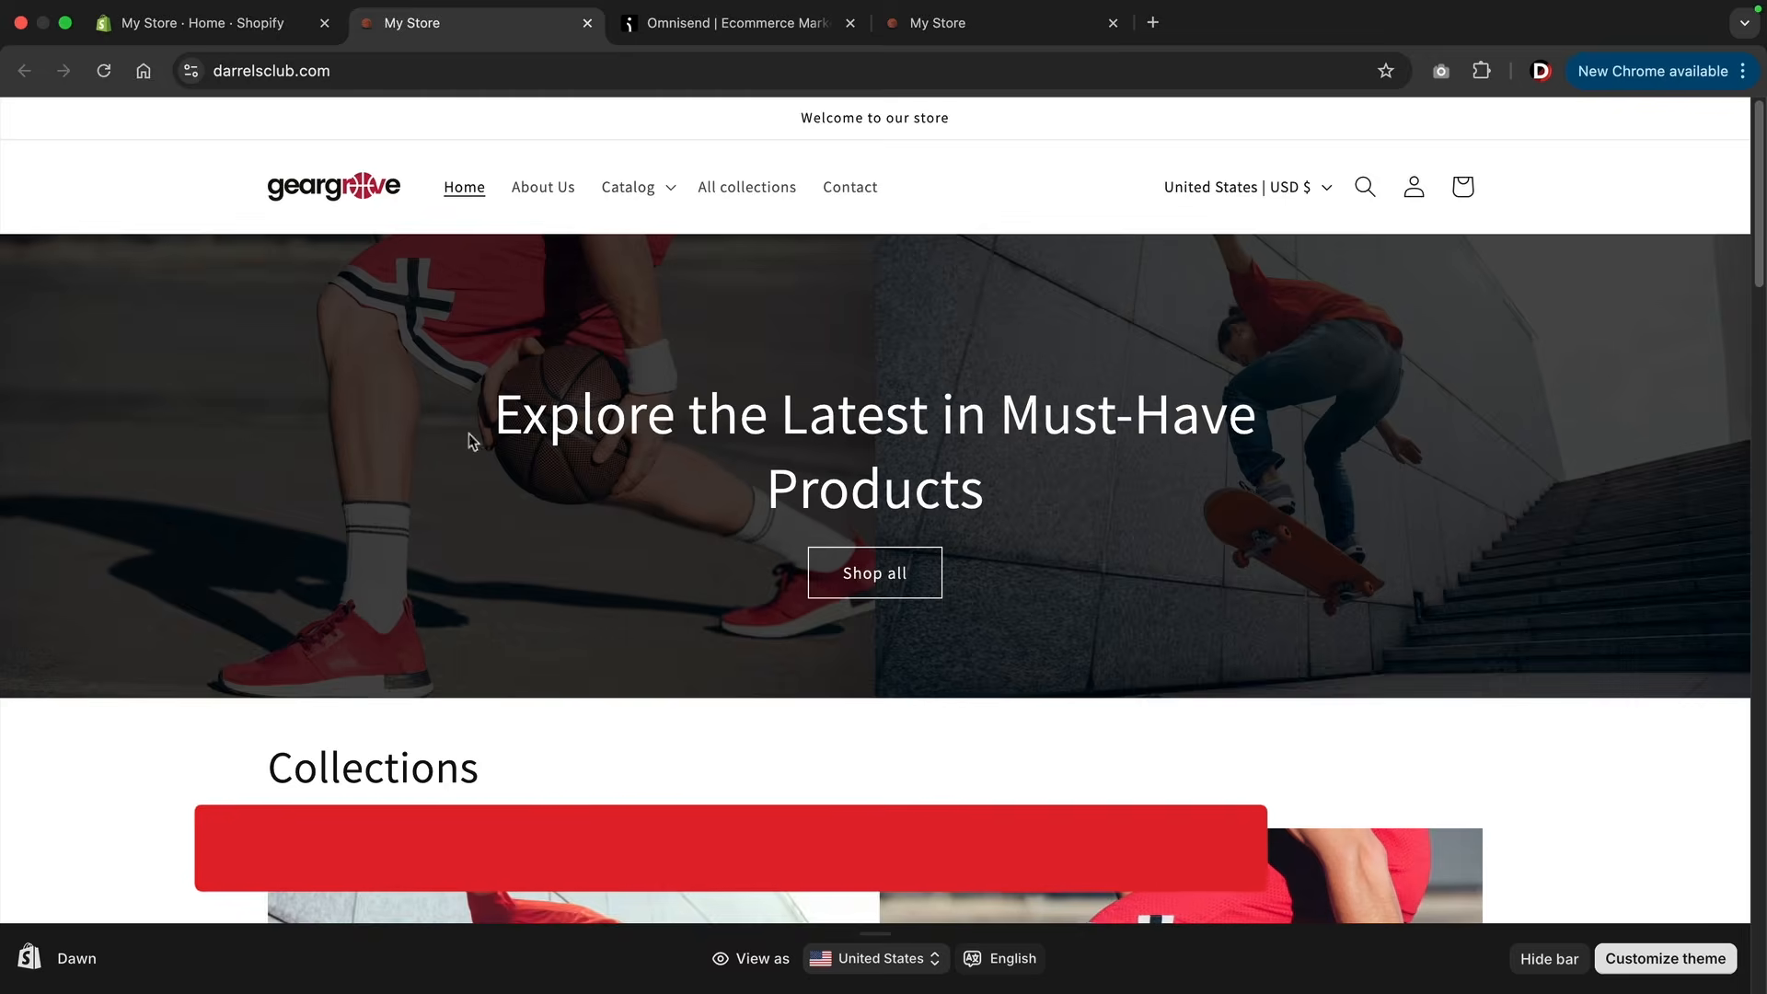
click(1625, 964)
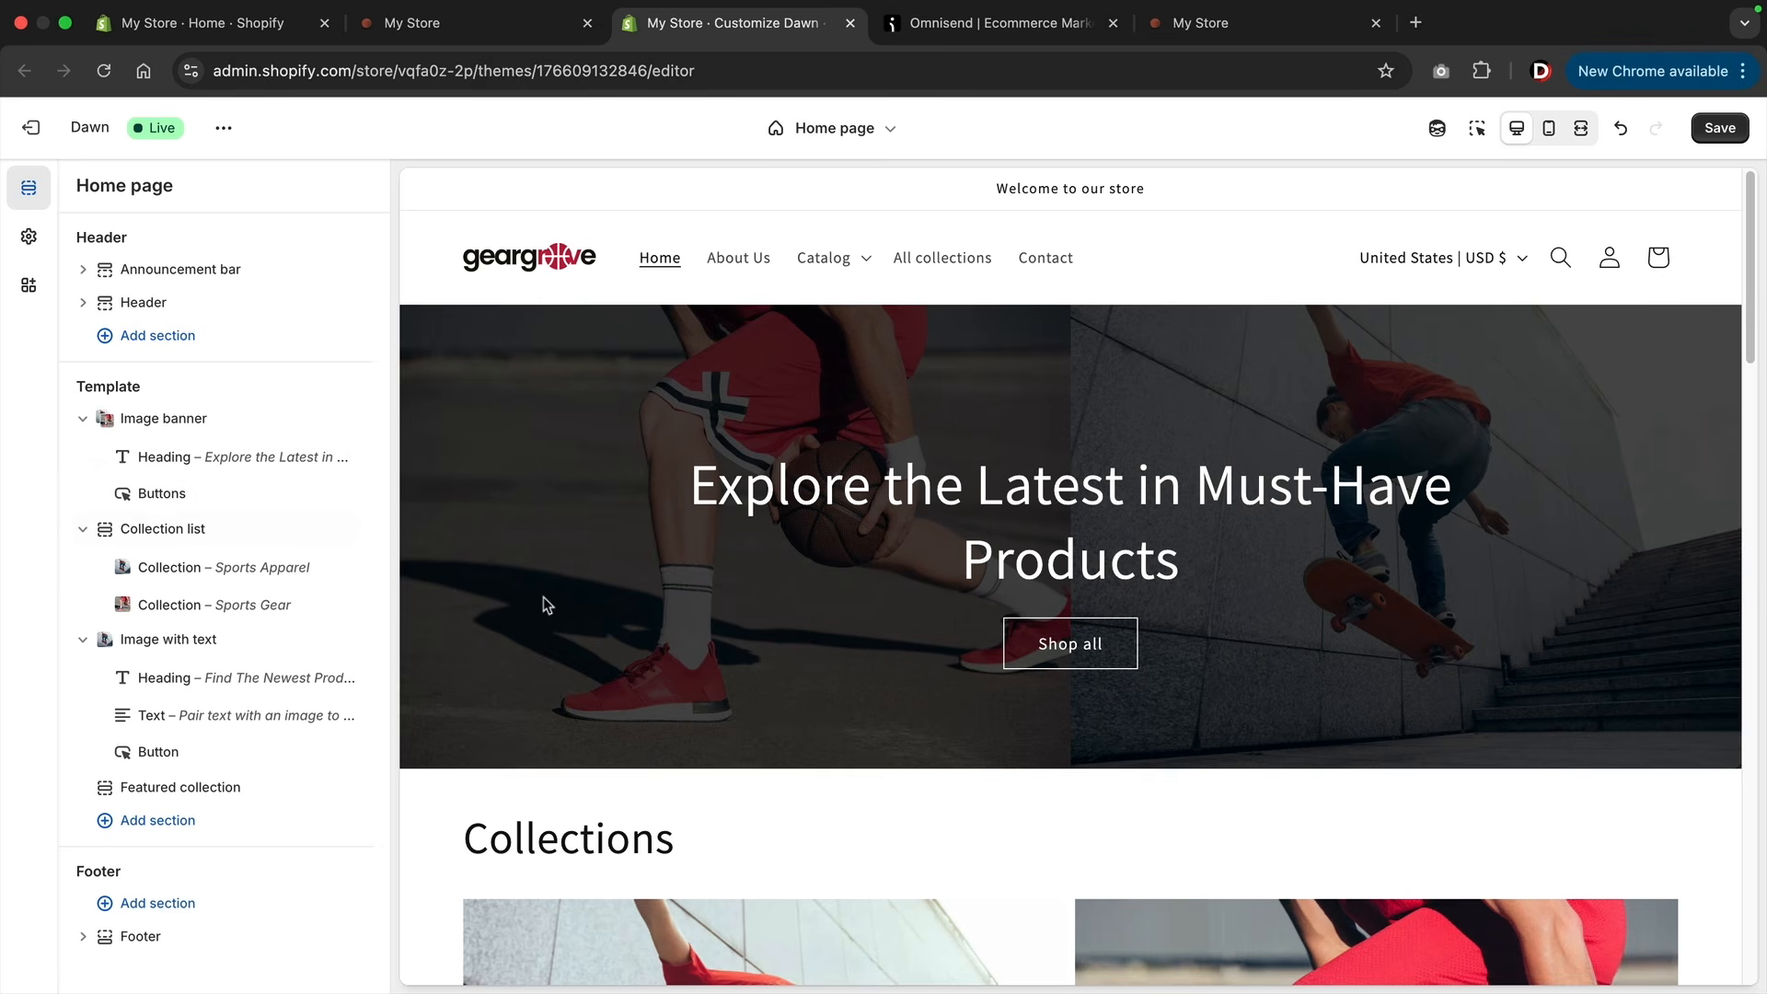
scroll(543, 598, down, 20)
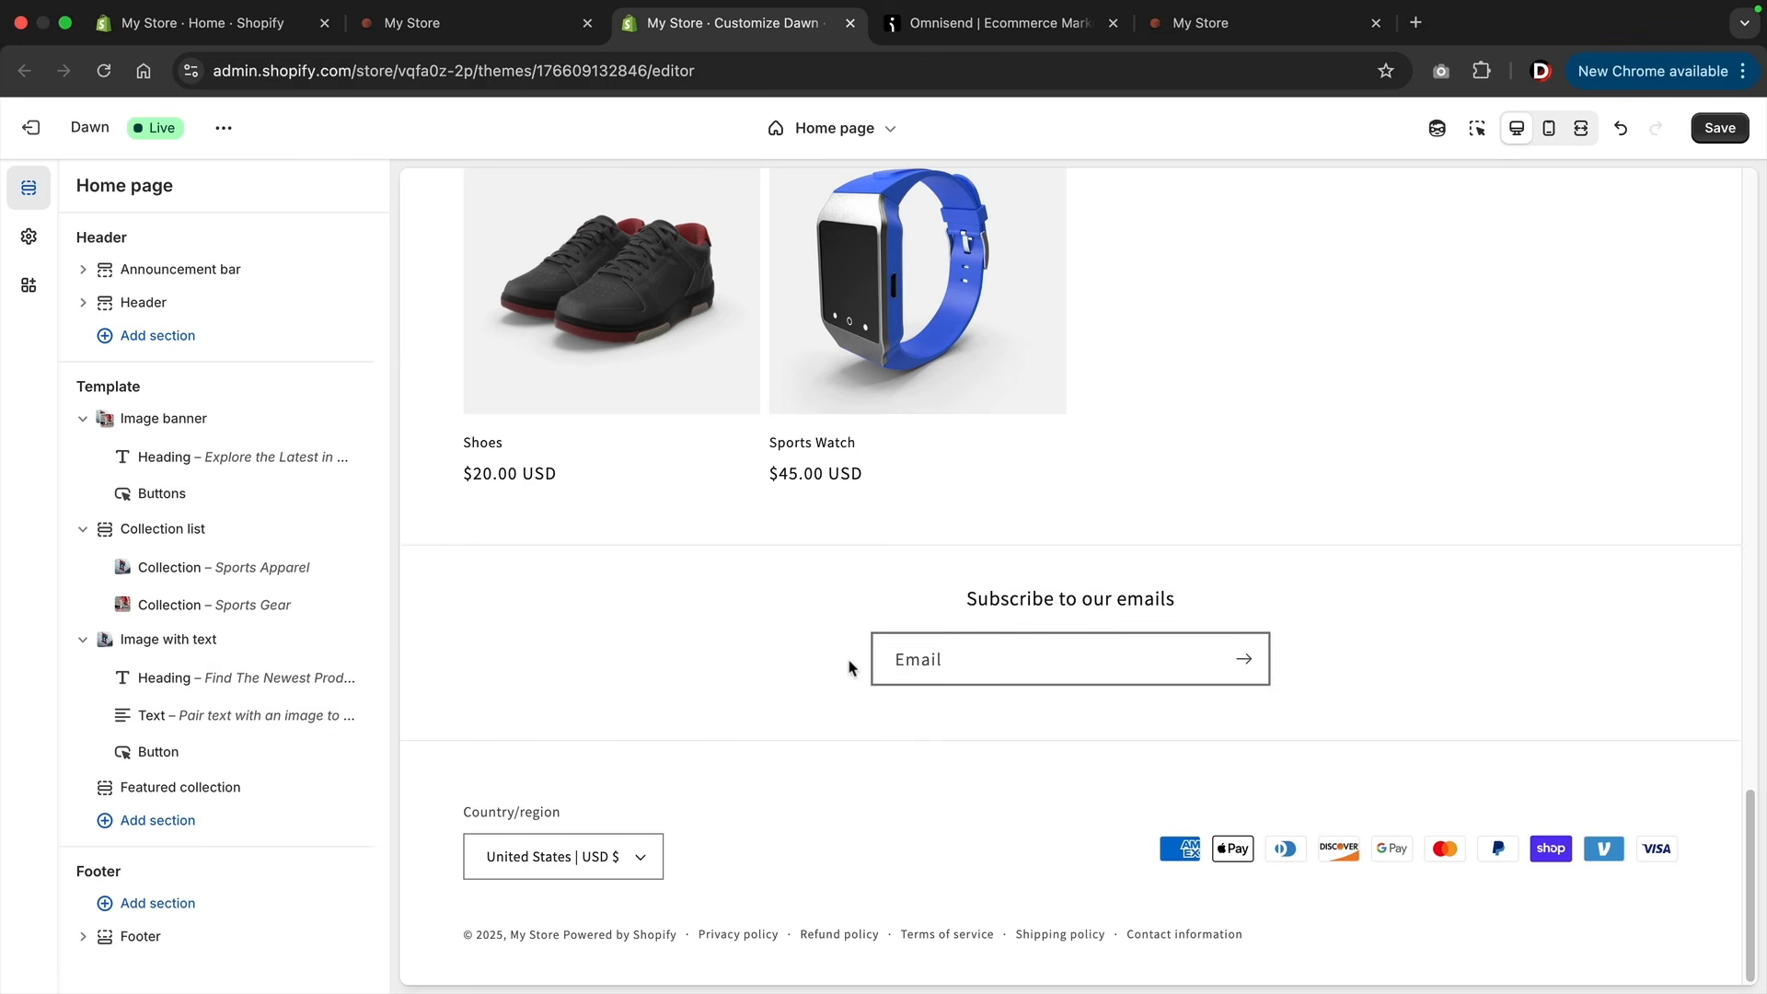
click(170, 949)
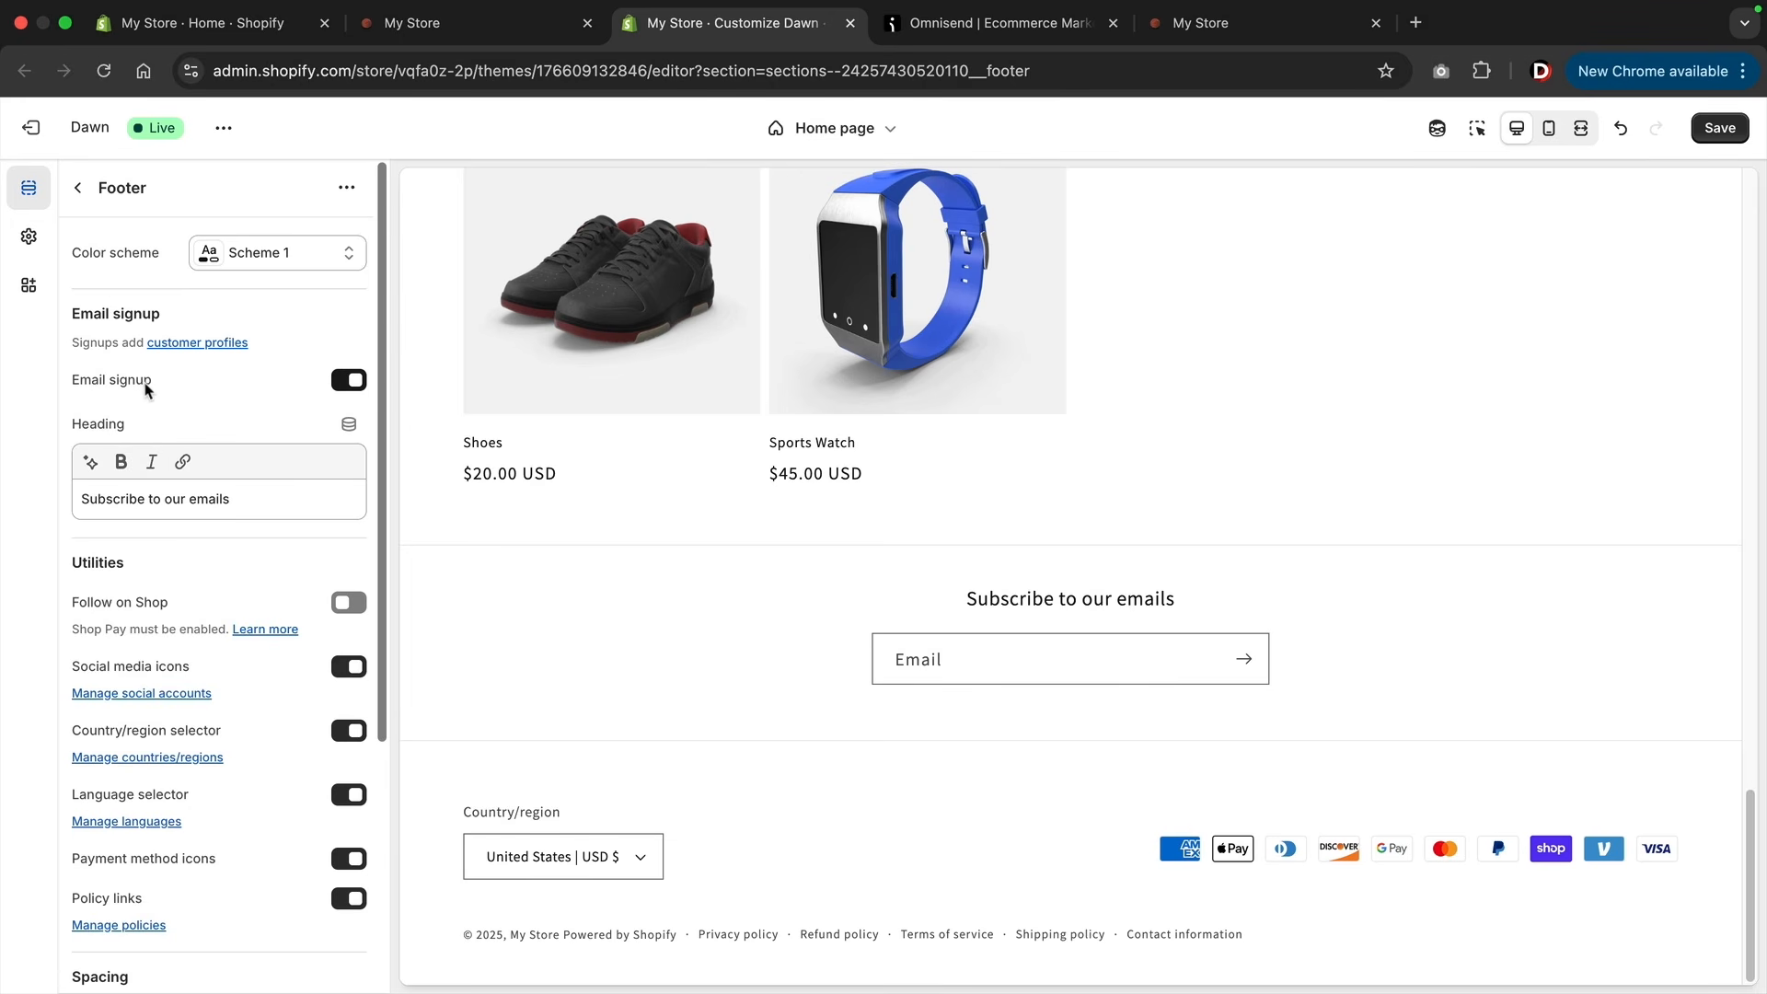
click(349, 382)
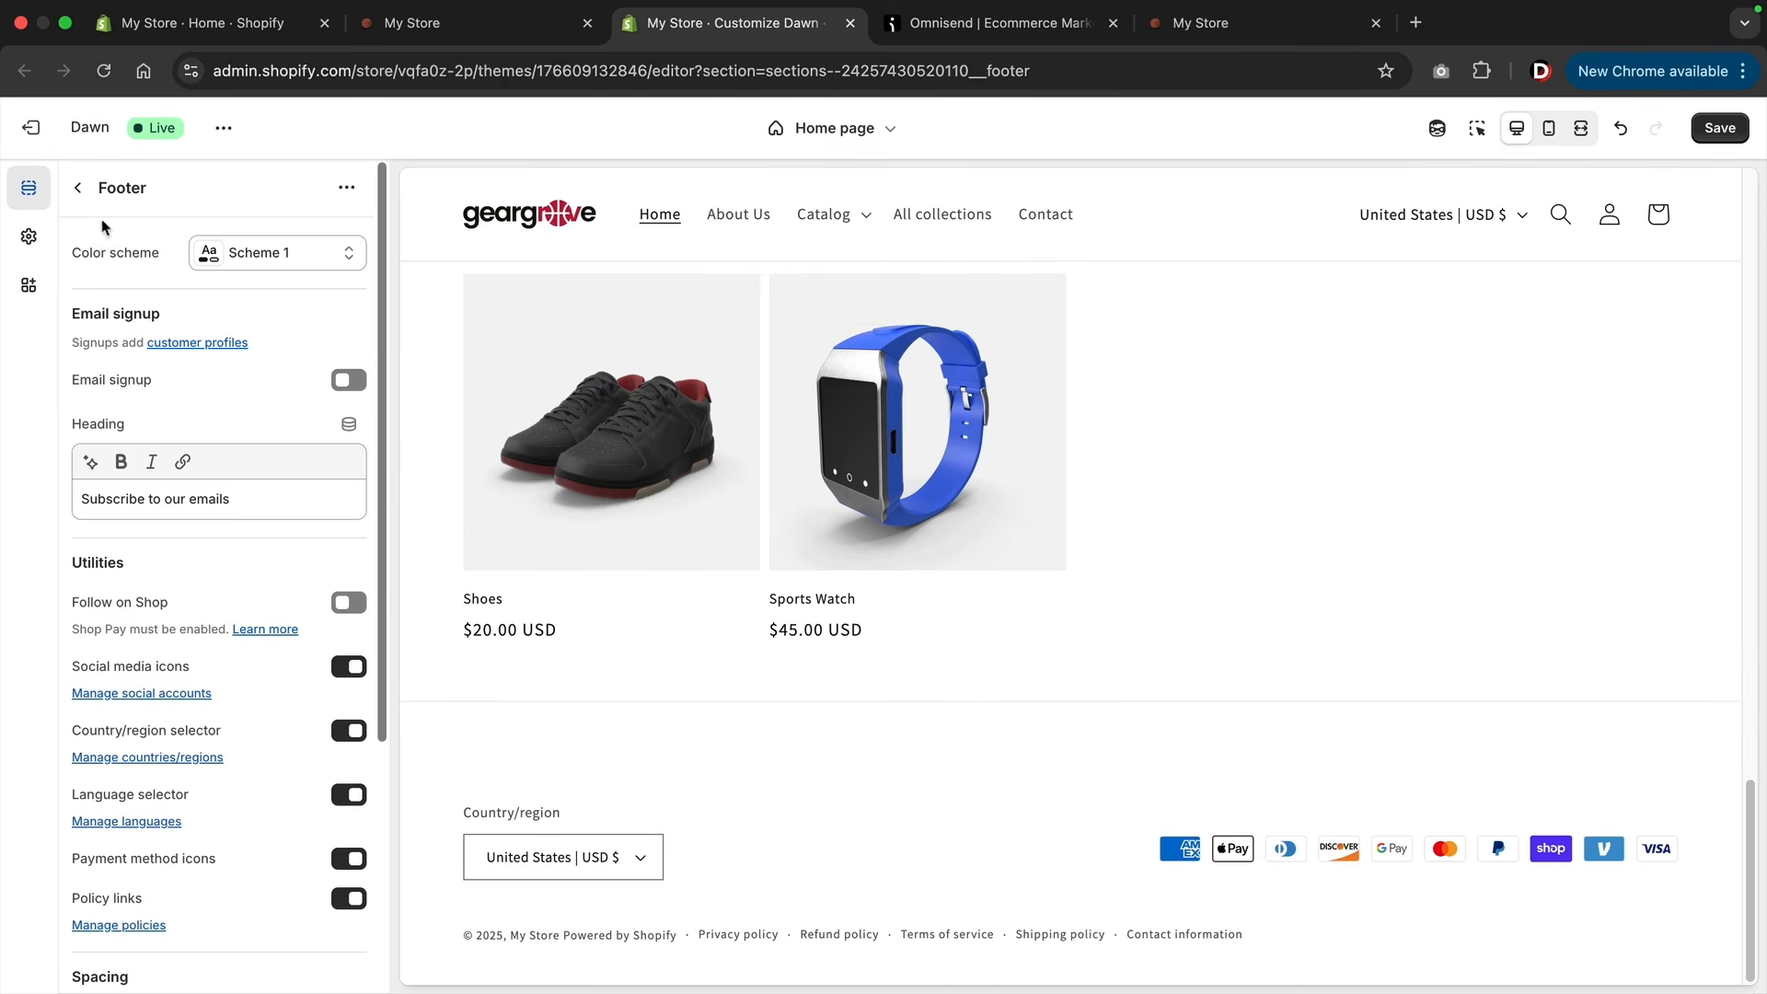
Add an Email signup section to the home page template below the featured collection.
click(79, 188)
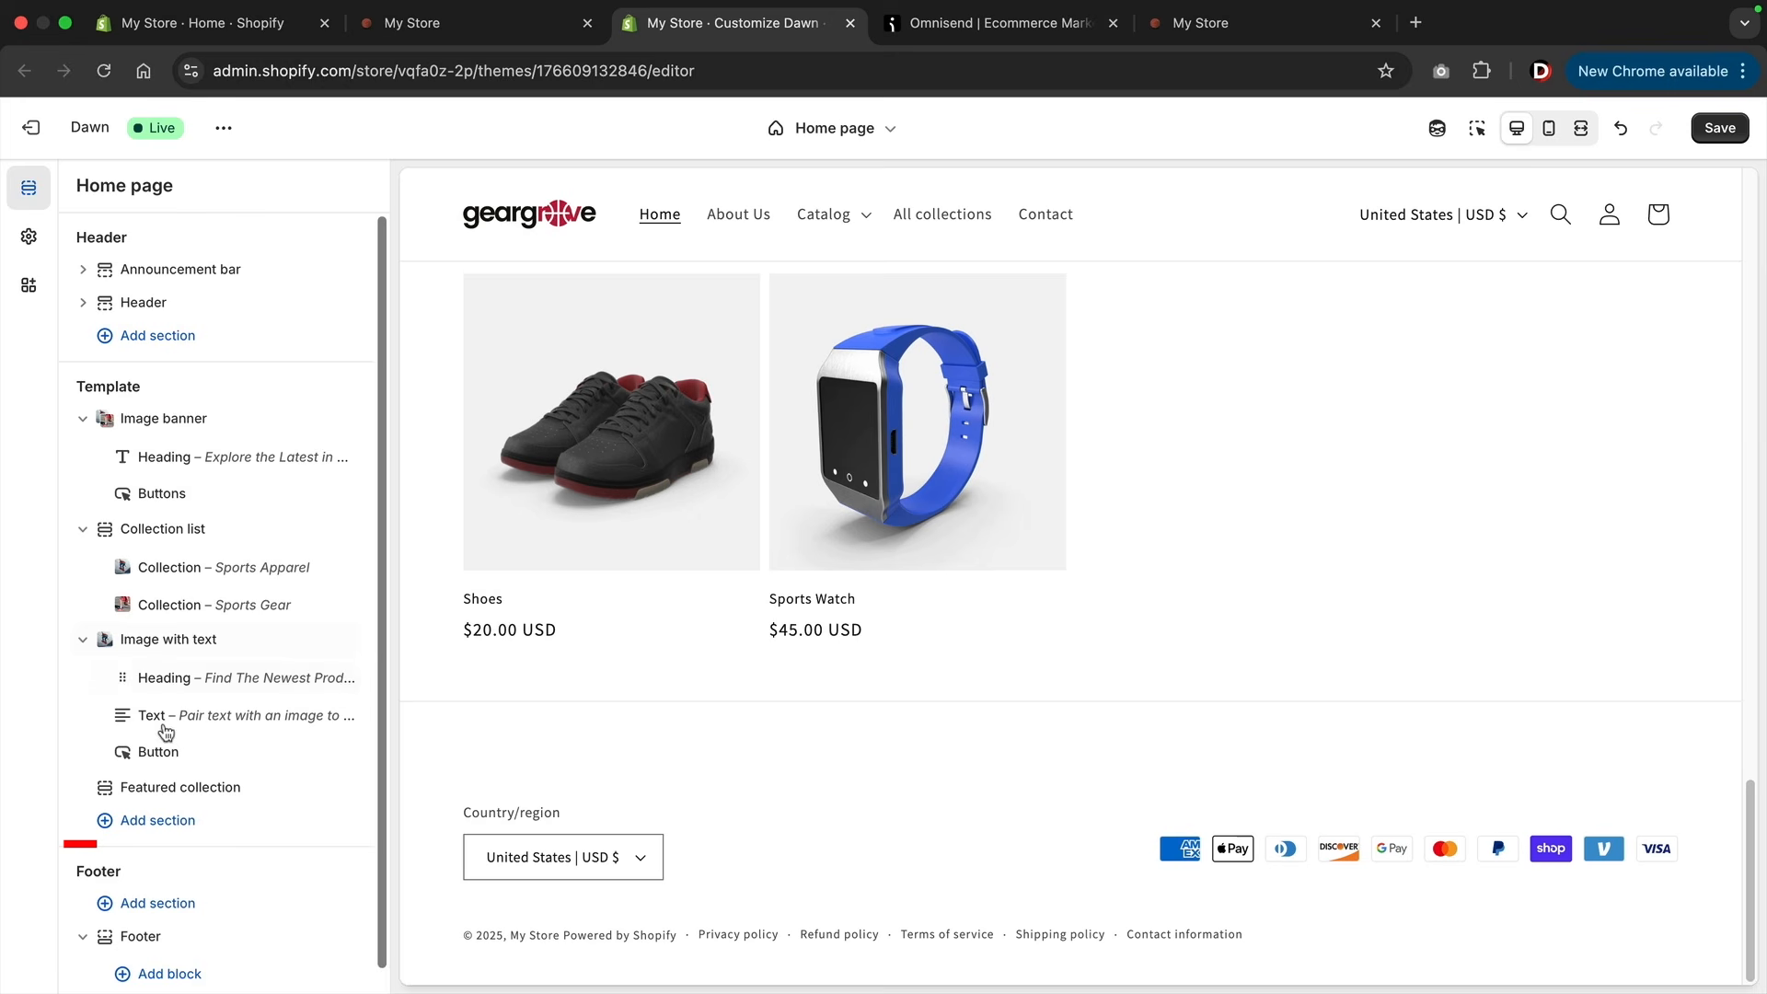
click(158, 820)
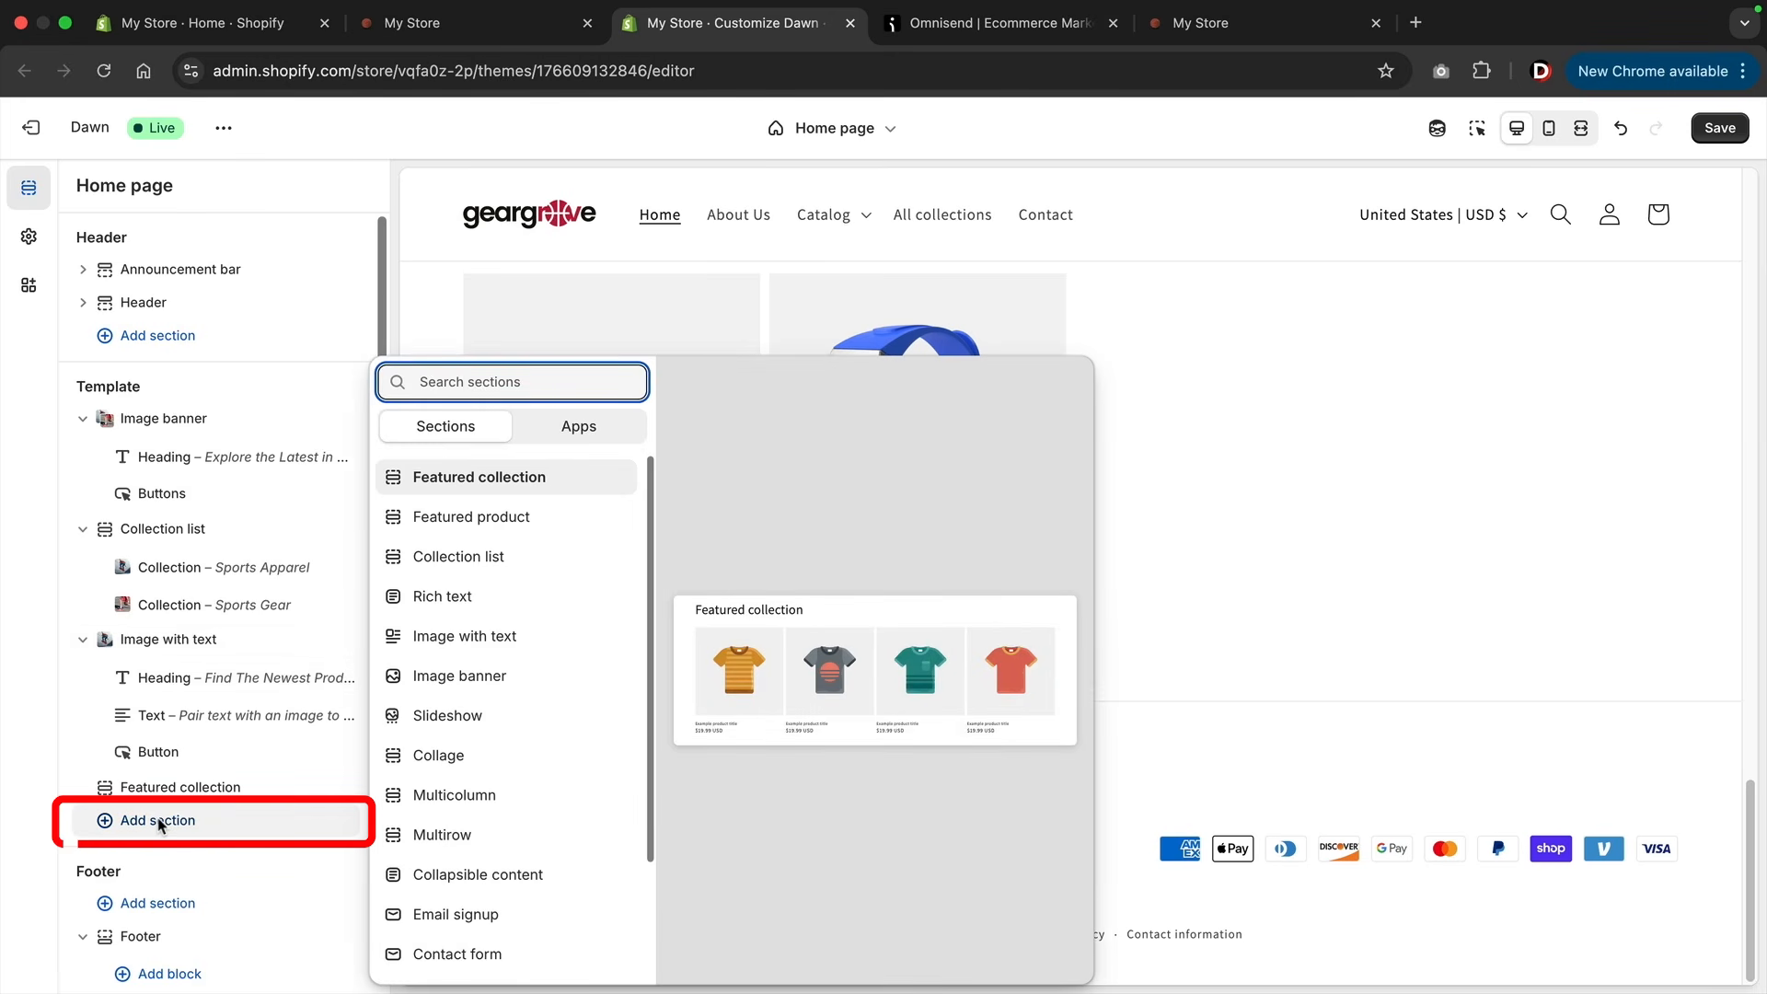
click(439, 916)
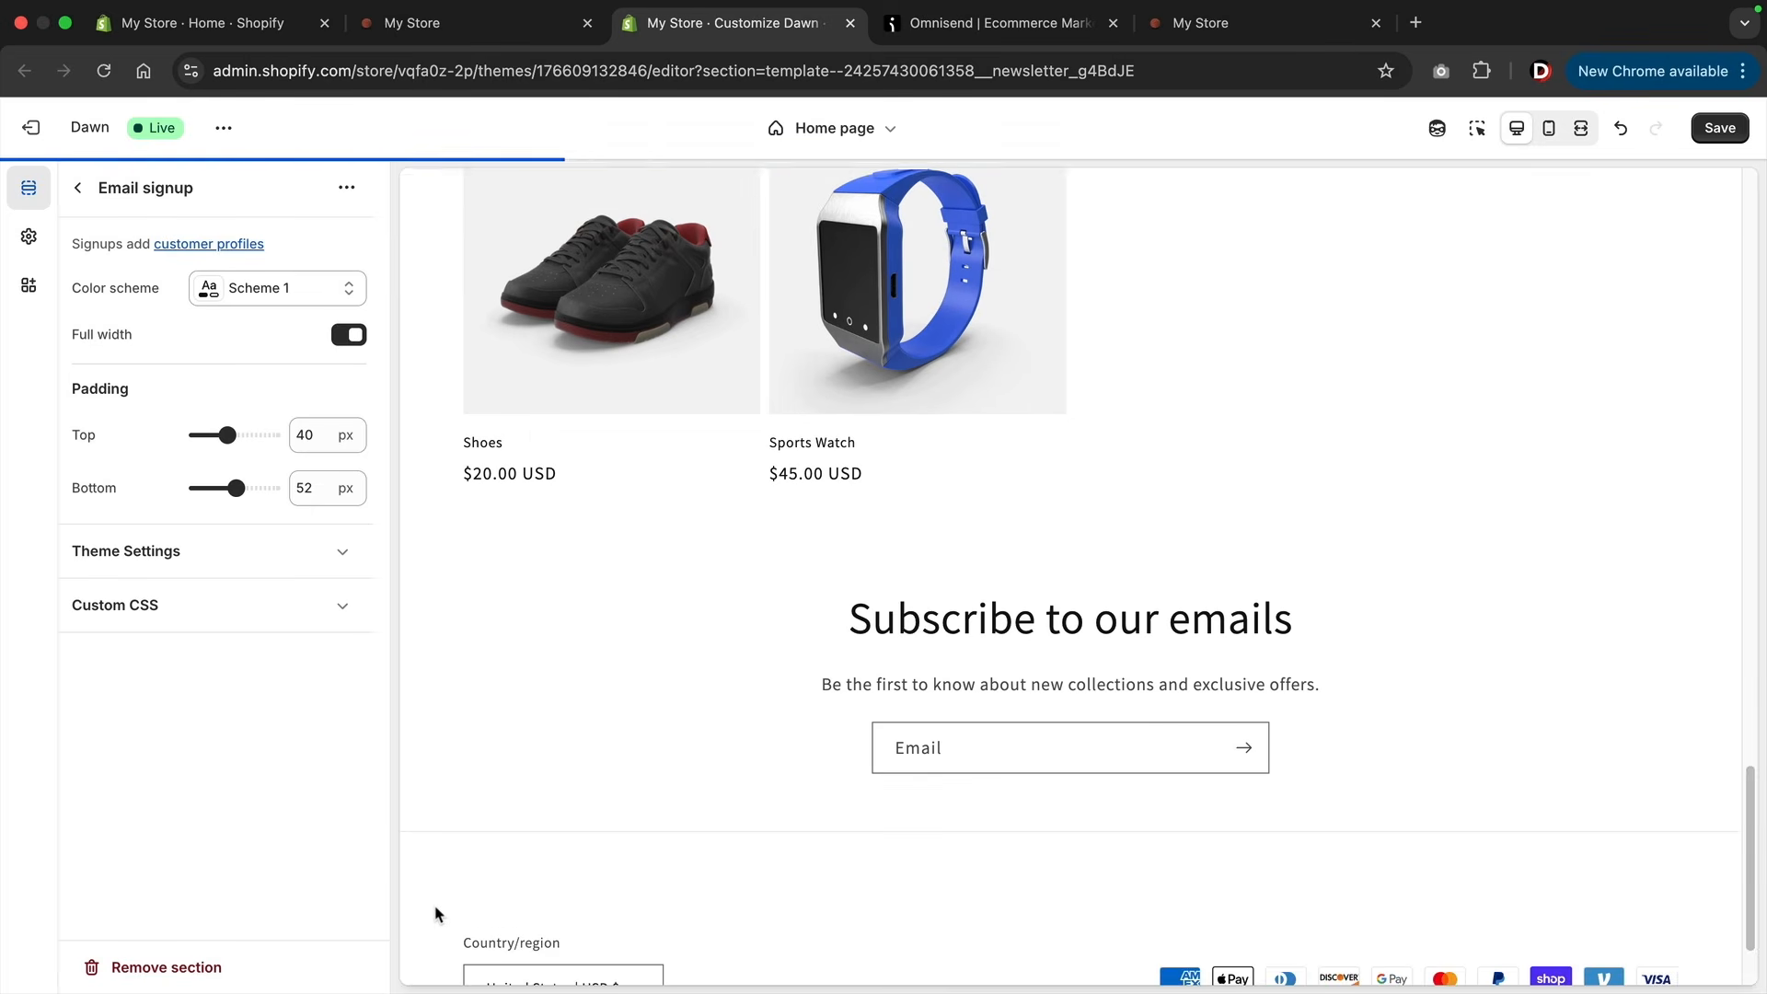
scroll(725, 559, down, 2)
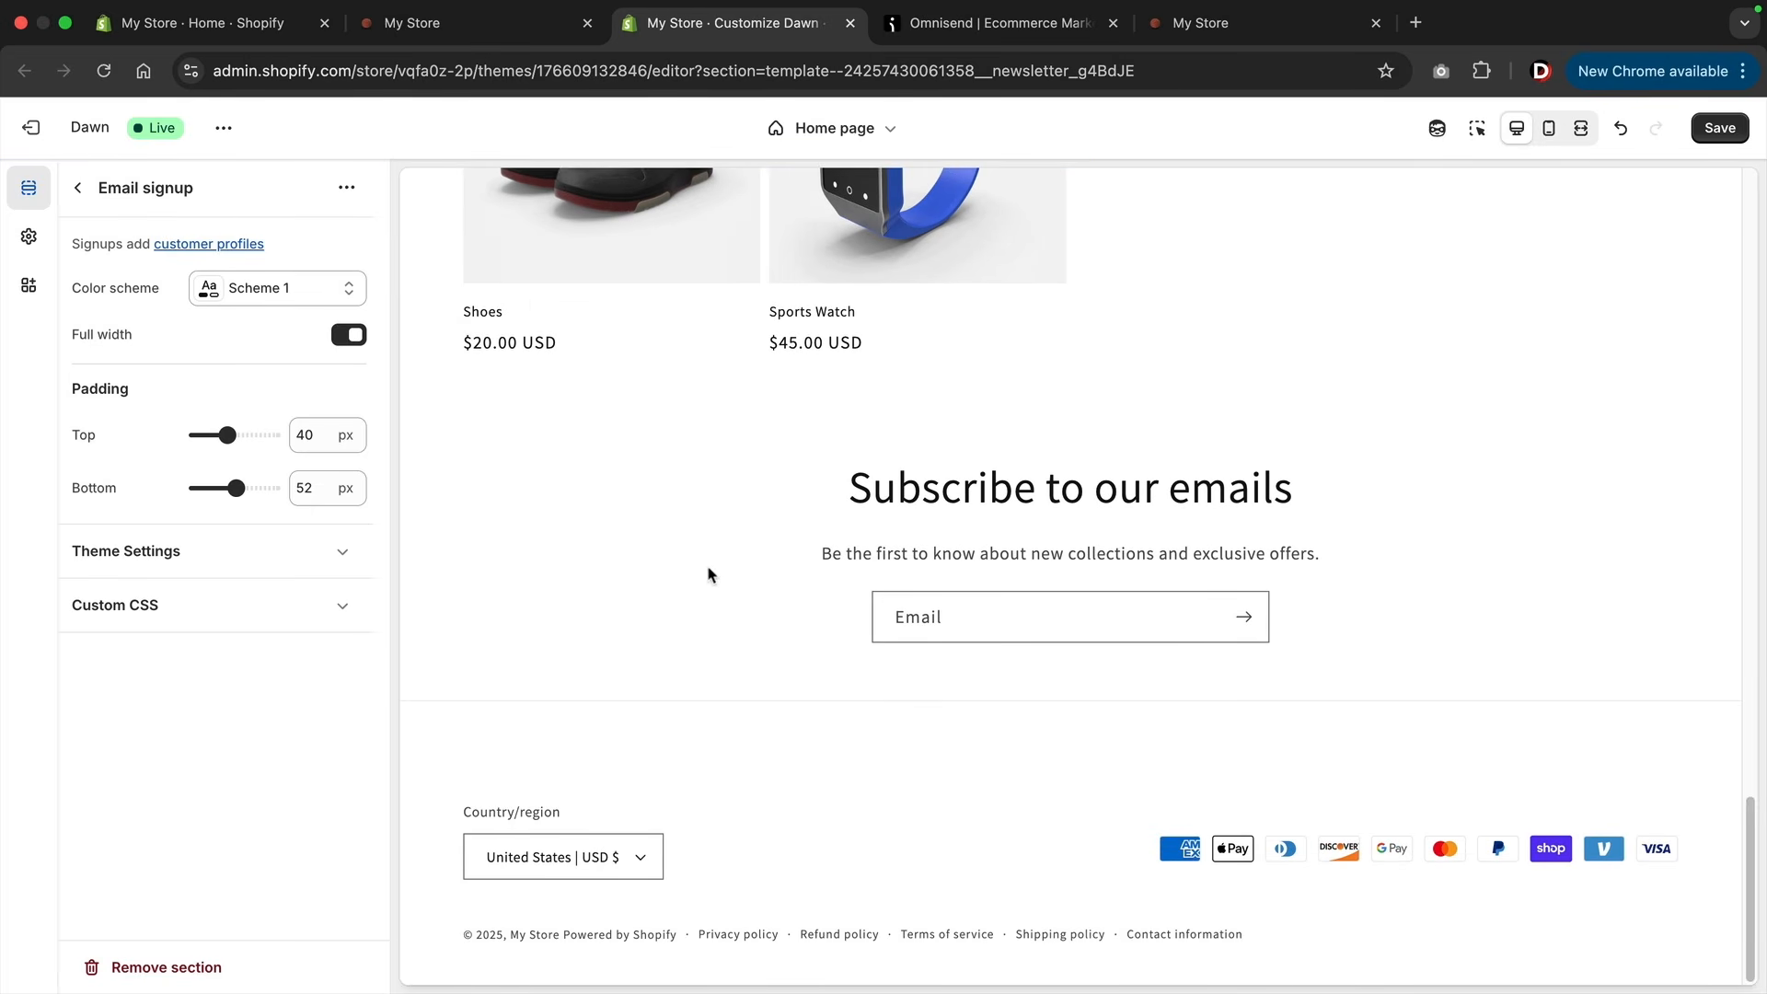
Set the Email signup section's color scheme to Scheme 4 and save the theme.
click(327, 289)
click(299, 456)
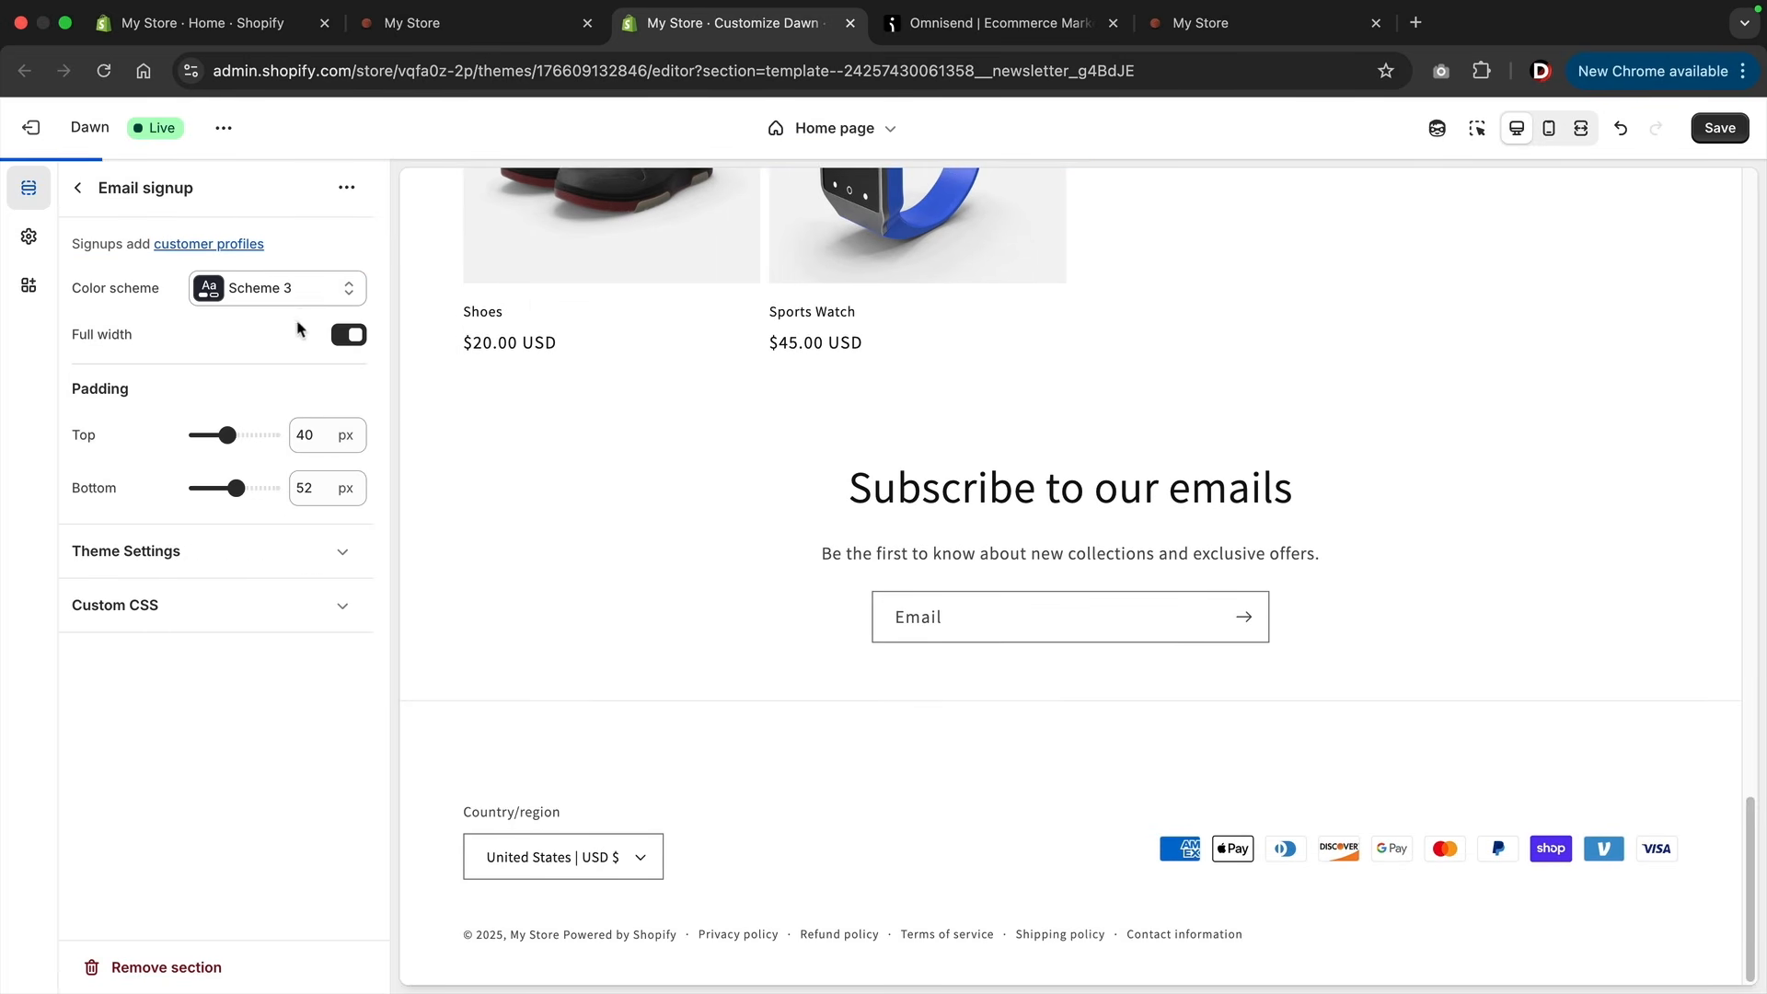
click(306, 296)
click(287, 518)
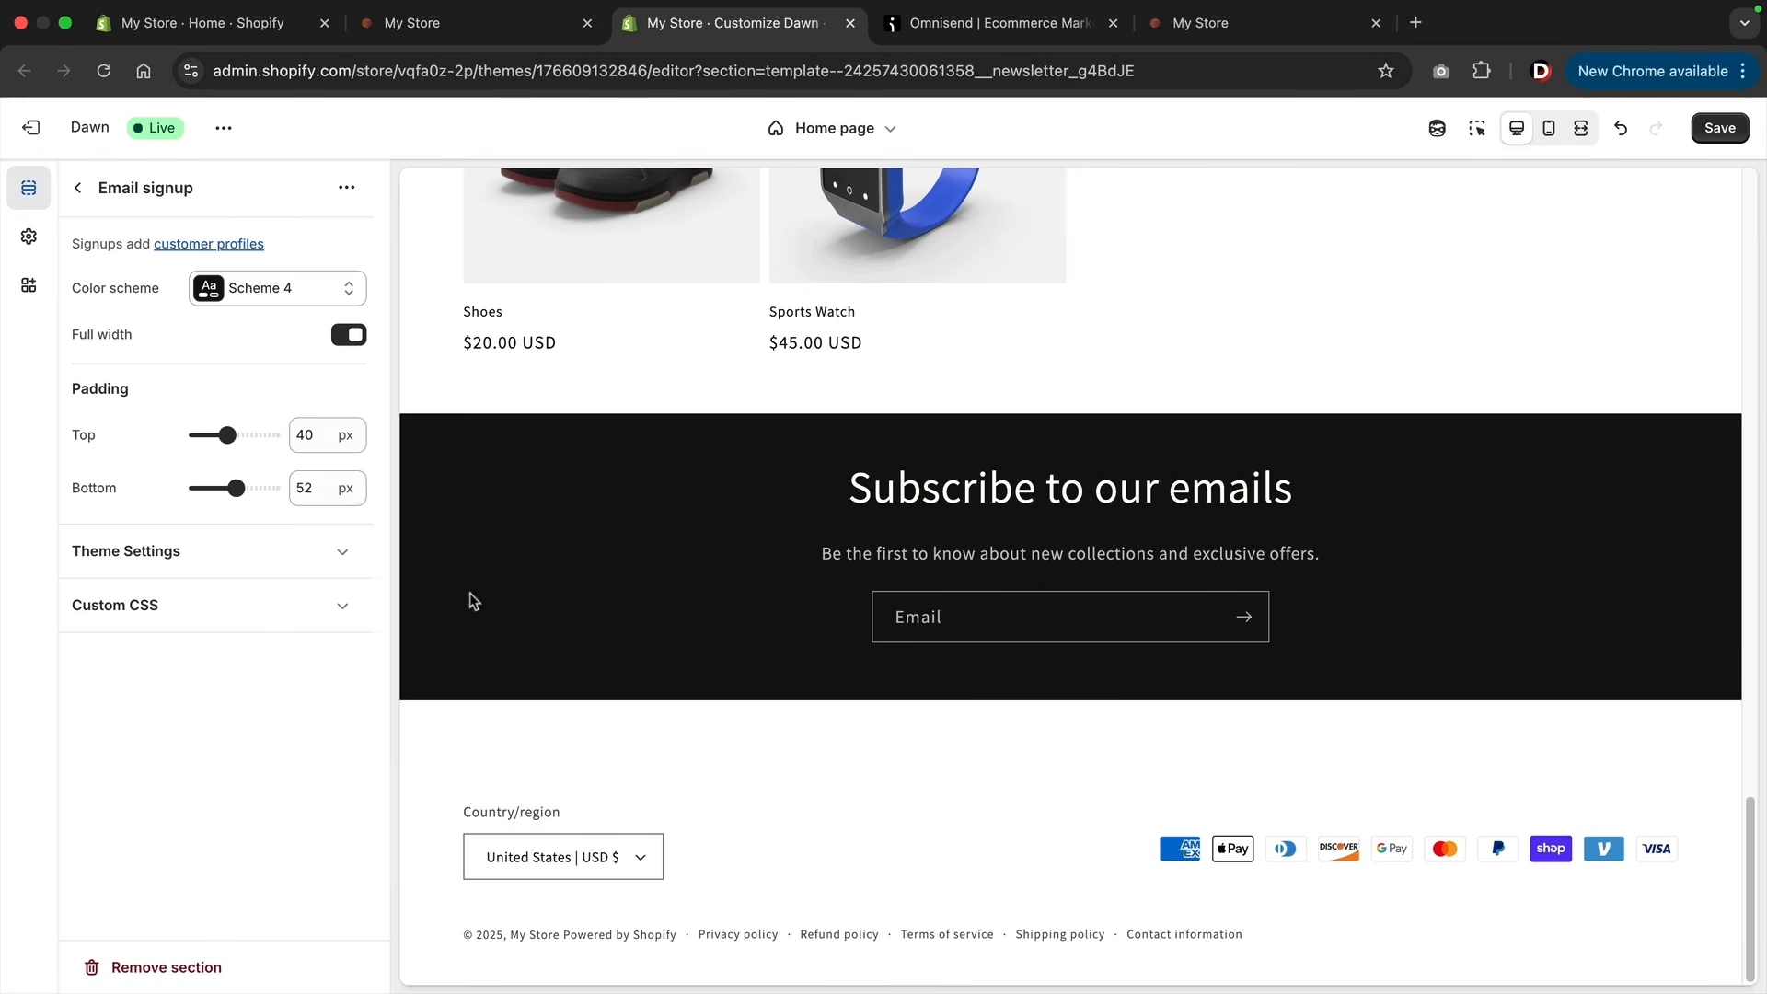
click(1732, 133)
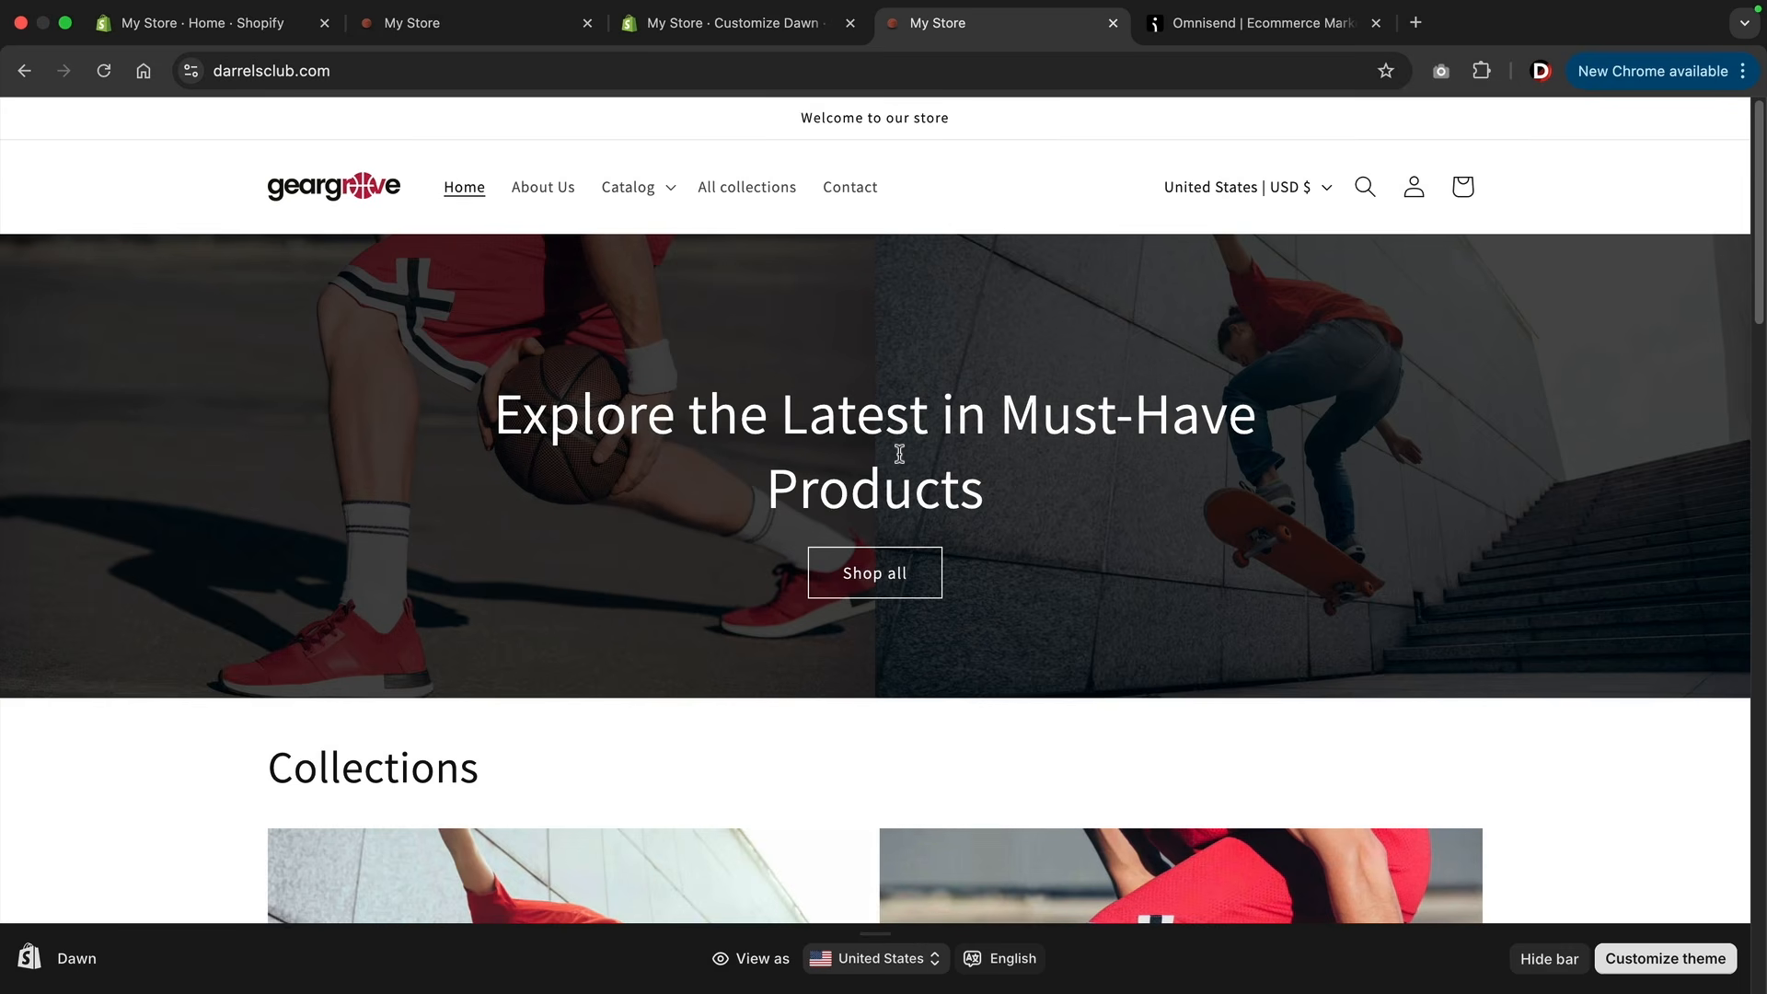
Subscribe through the live storefront's email signup section by entering a test e-mail address and submitting it.
scroll(912, 432, down, 15)
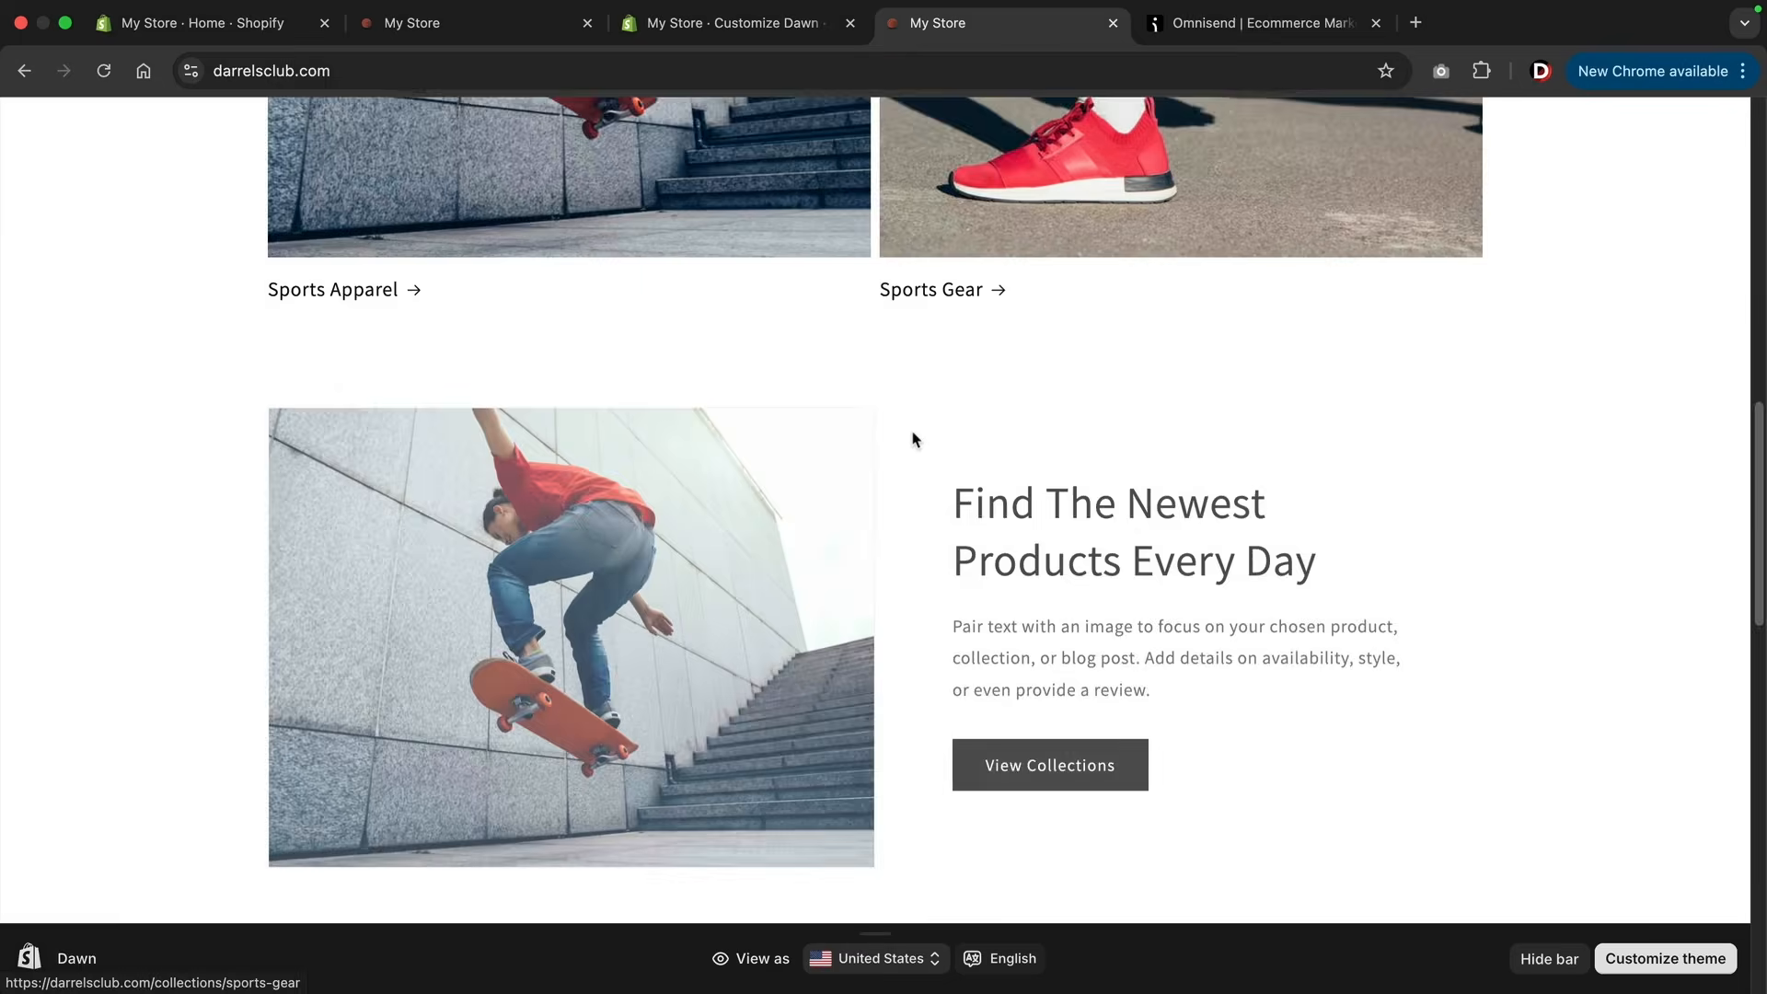
scroll(914, 438, down, 3)
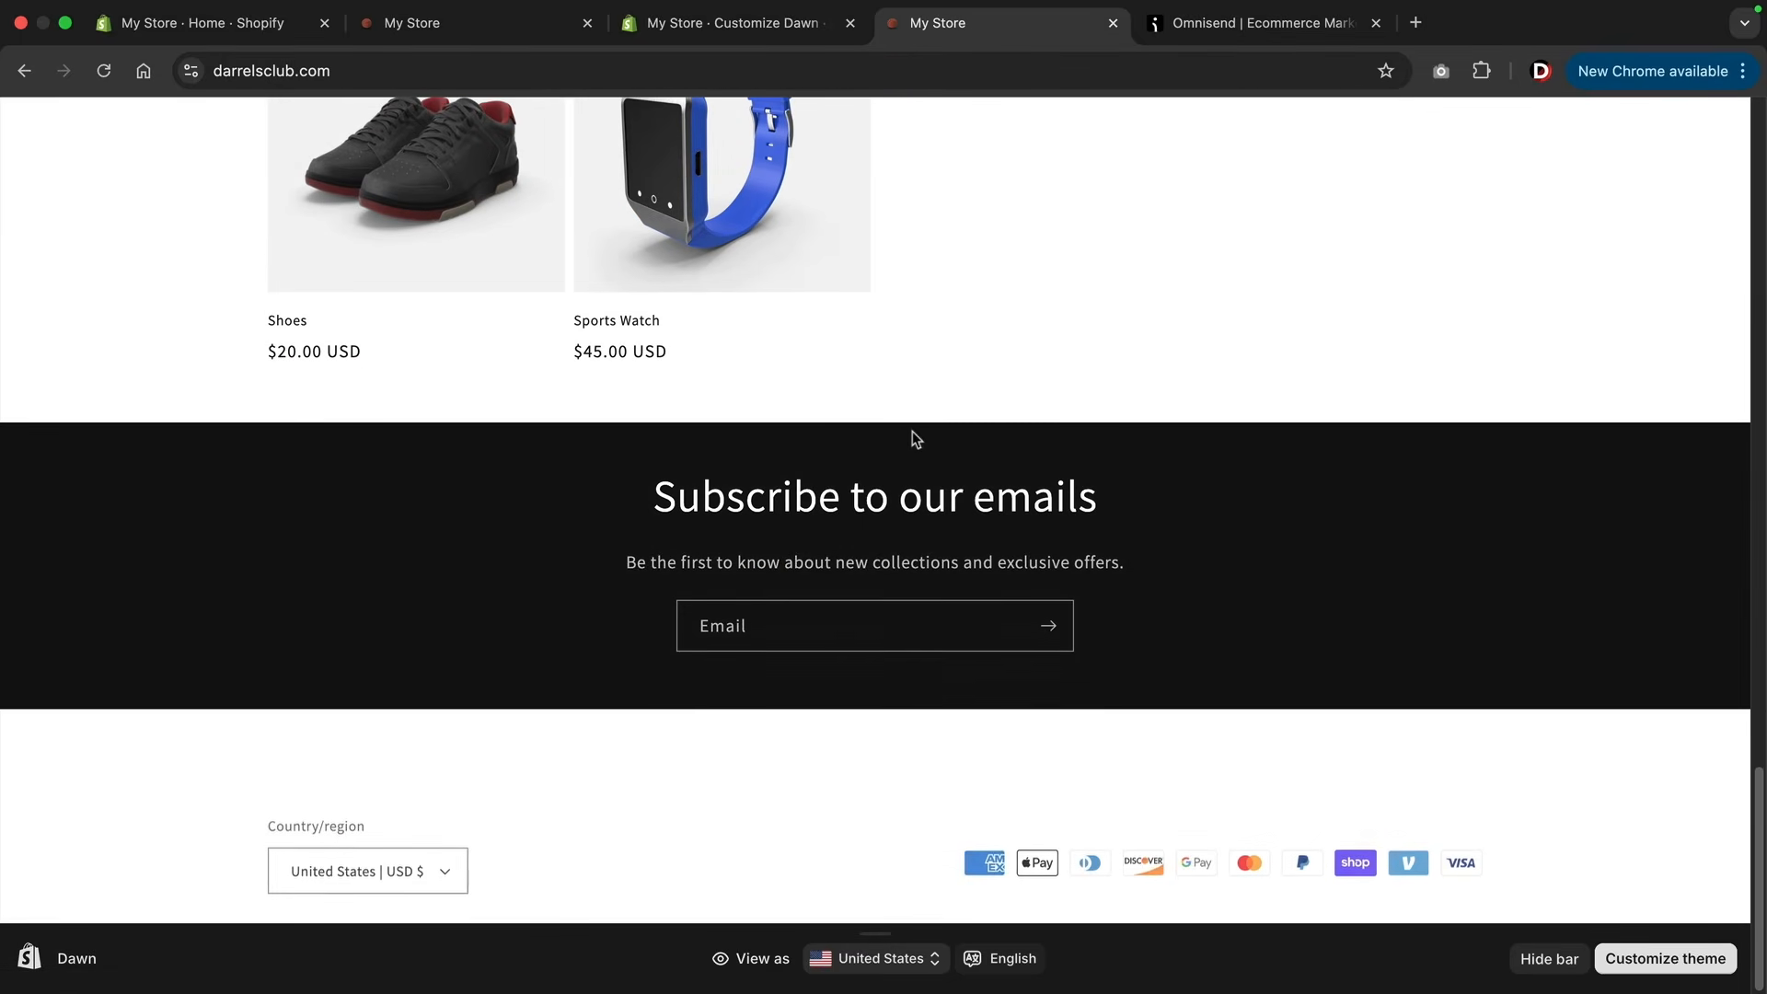
click(832, 633)
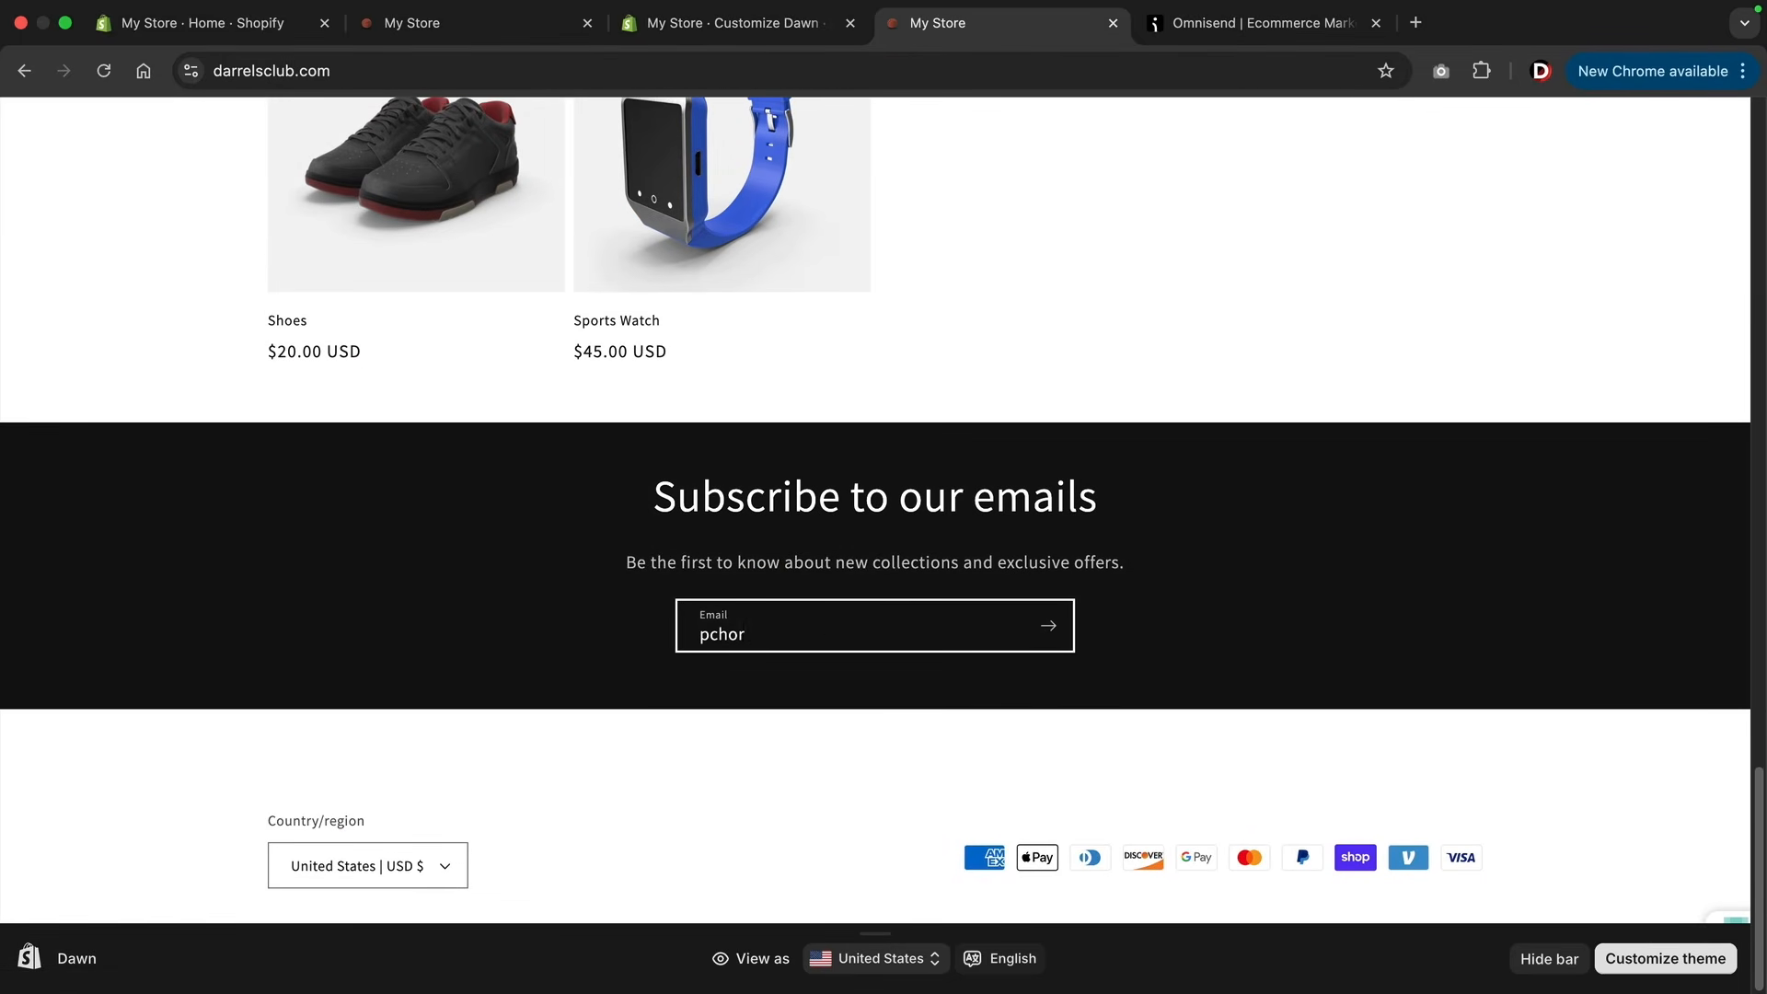
click(1054, 632)
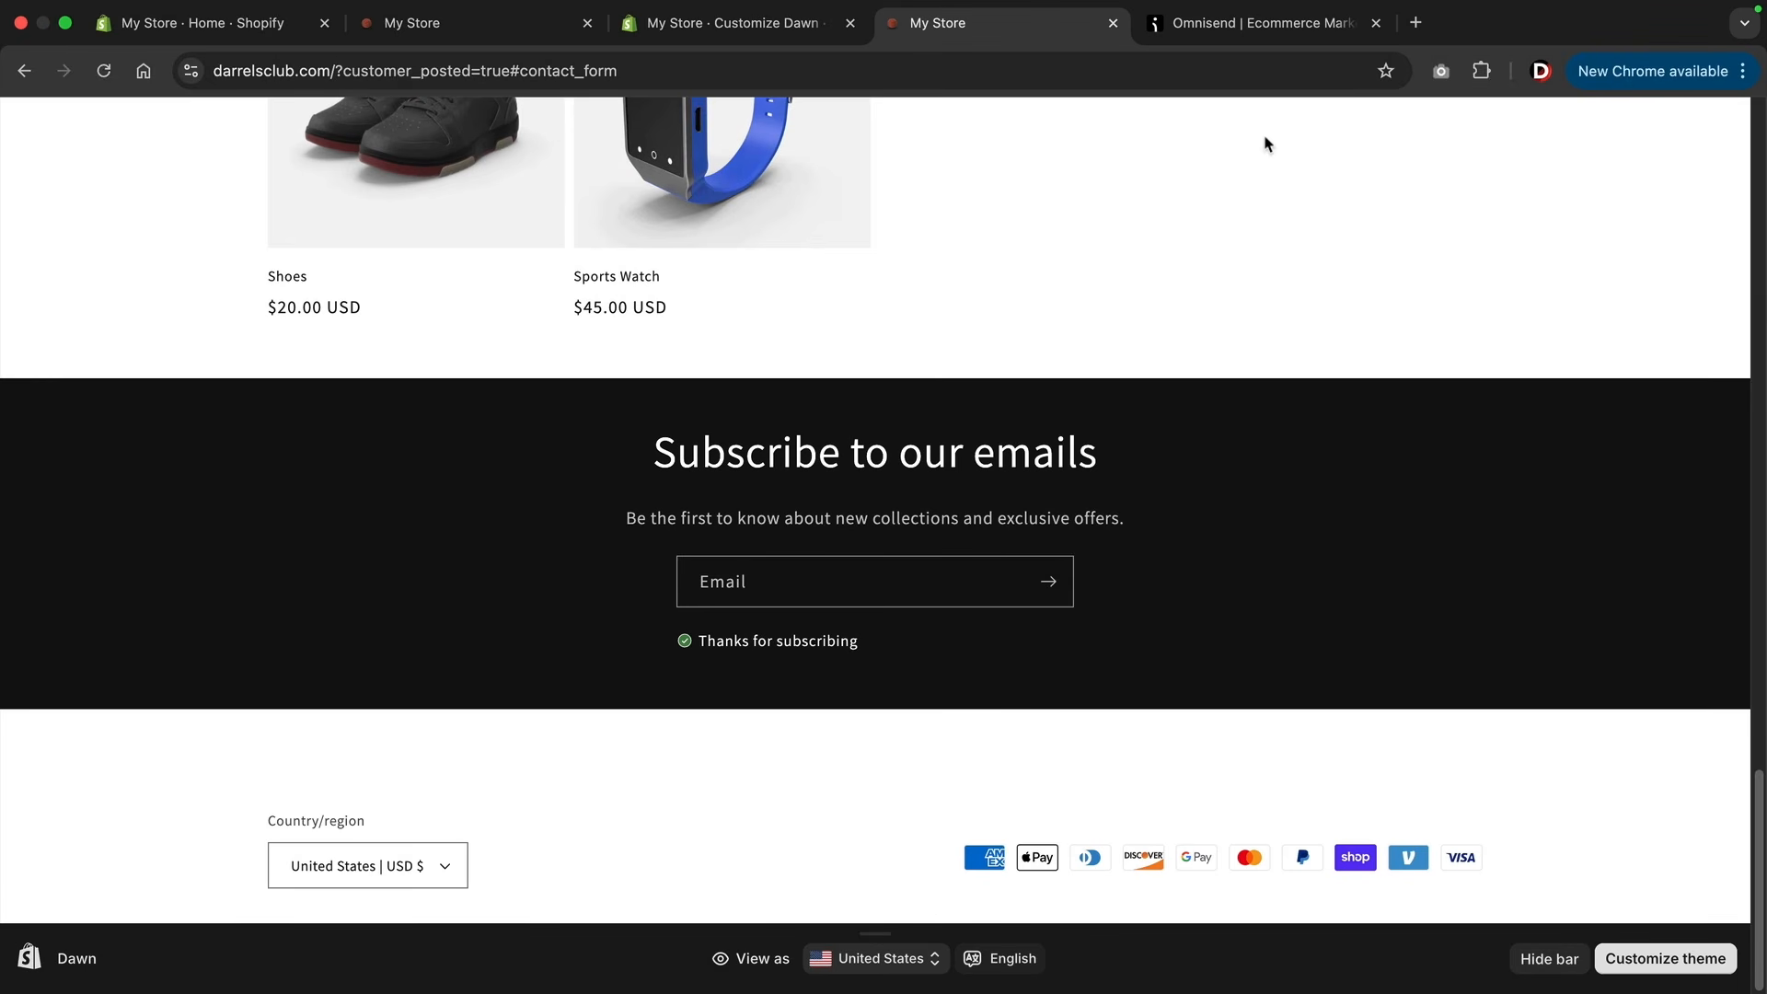
Switch to Omnisend and examine the audience's contacts list for the newly subscribed e-mail address.
click(1266, 22)
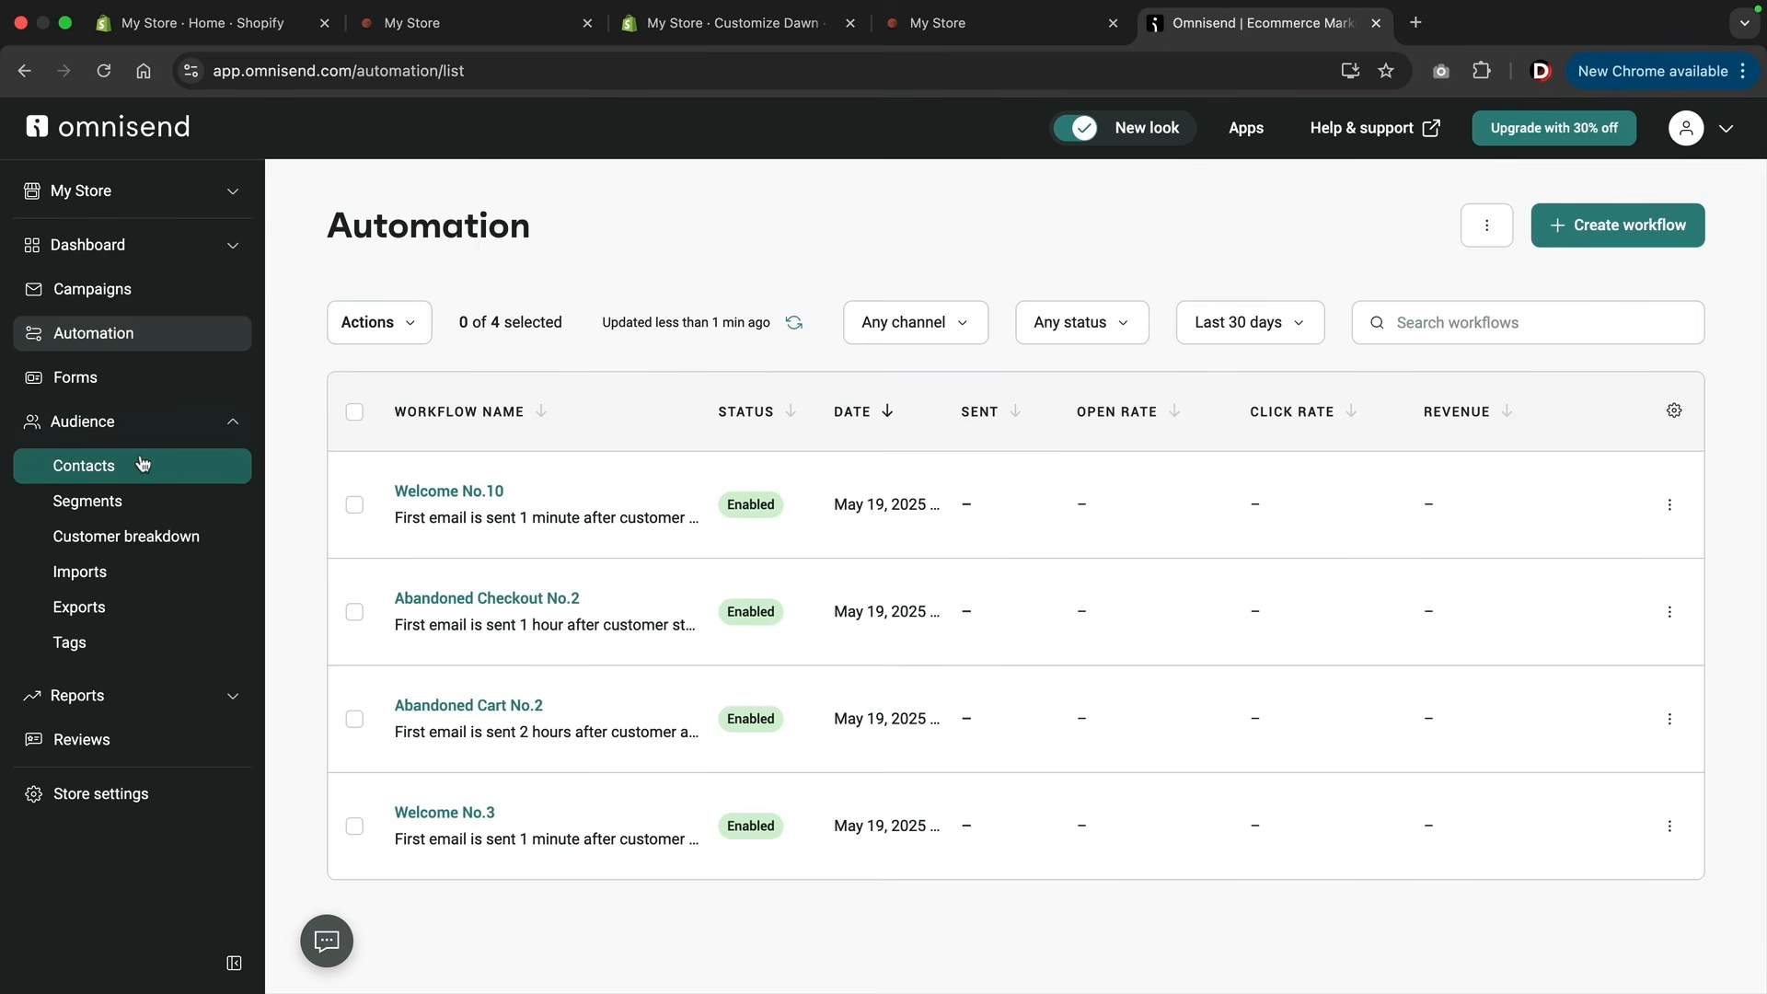
click(97, 471)
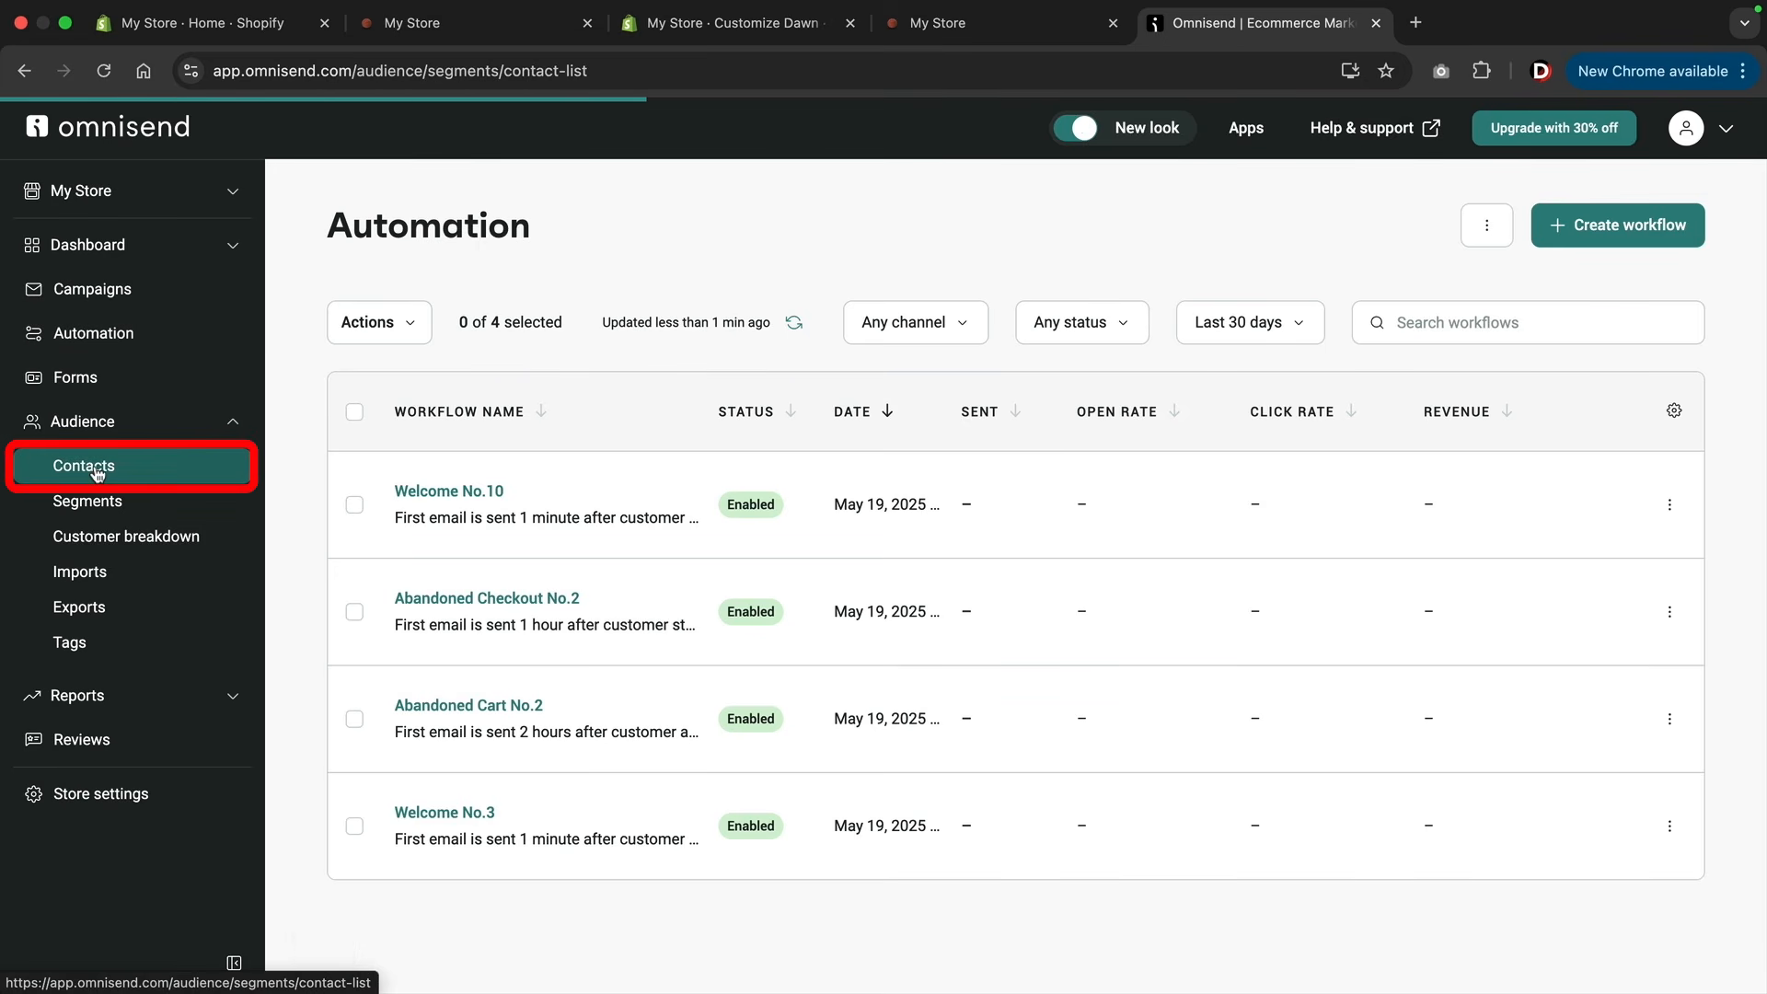
scroll(759, 539, down, 2)
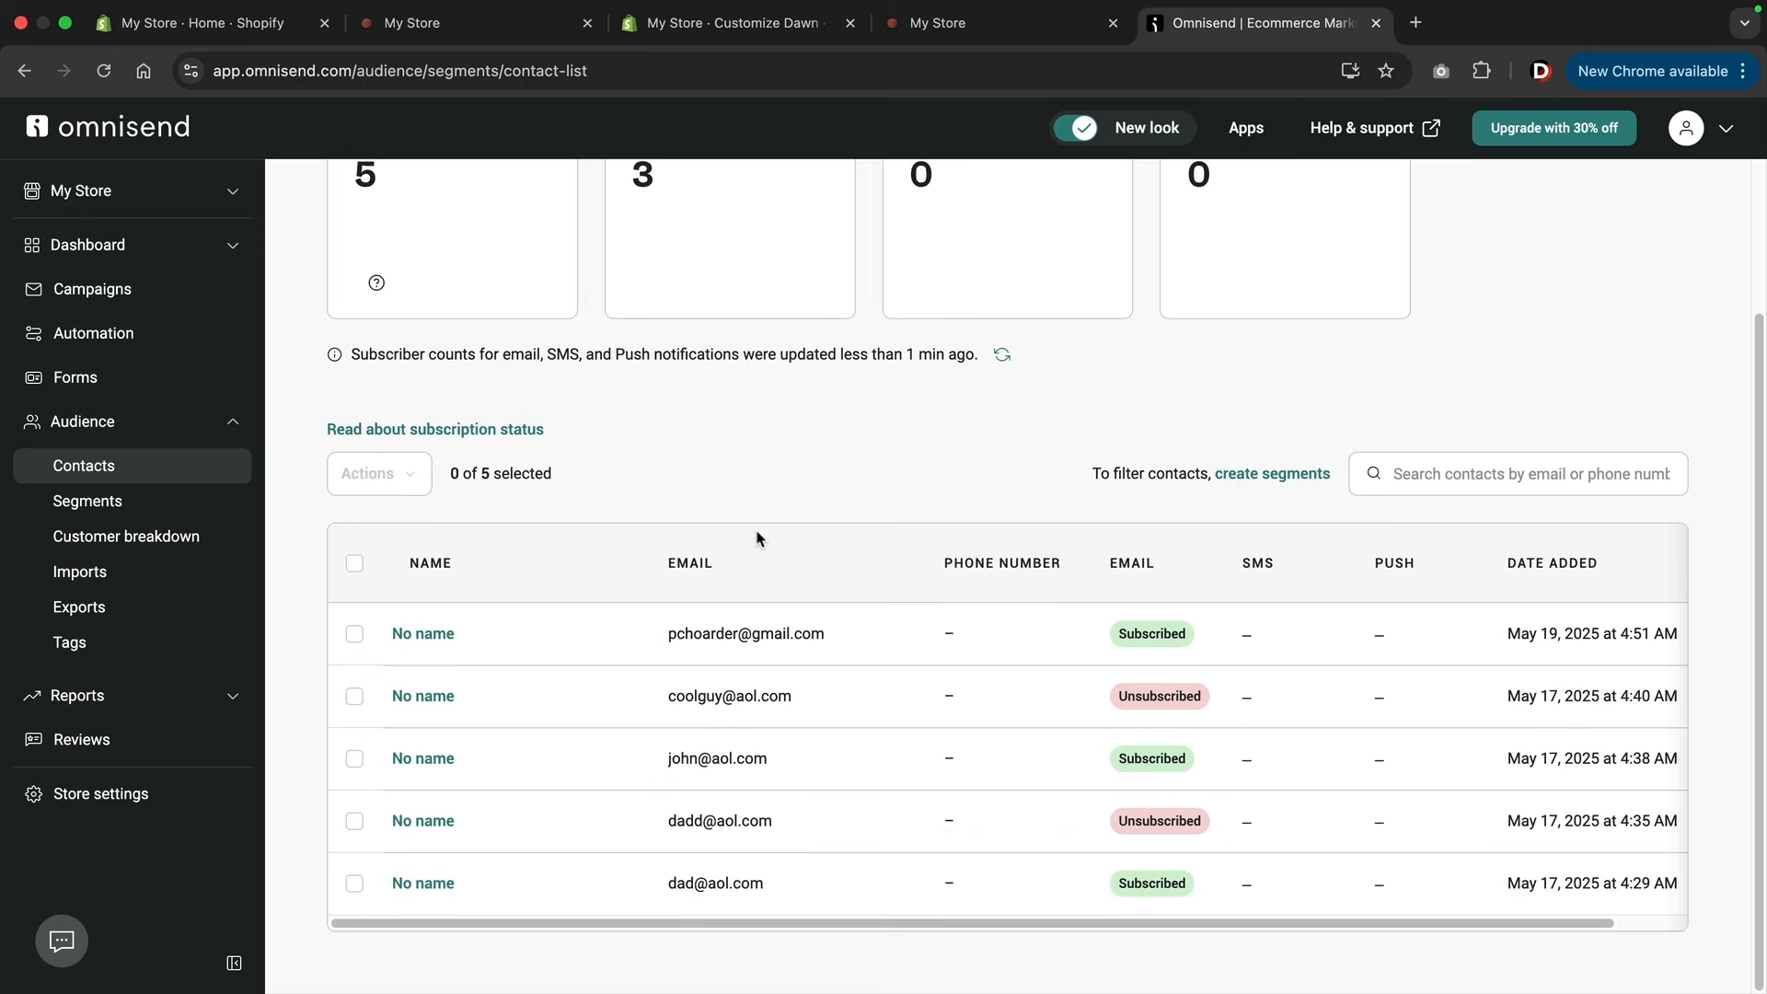
Check the newest contact's e-mail address in the contacts list by highlighting it.
drag(653, 642, 833, 643)
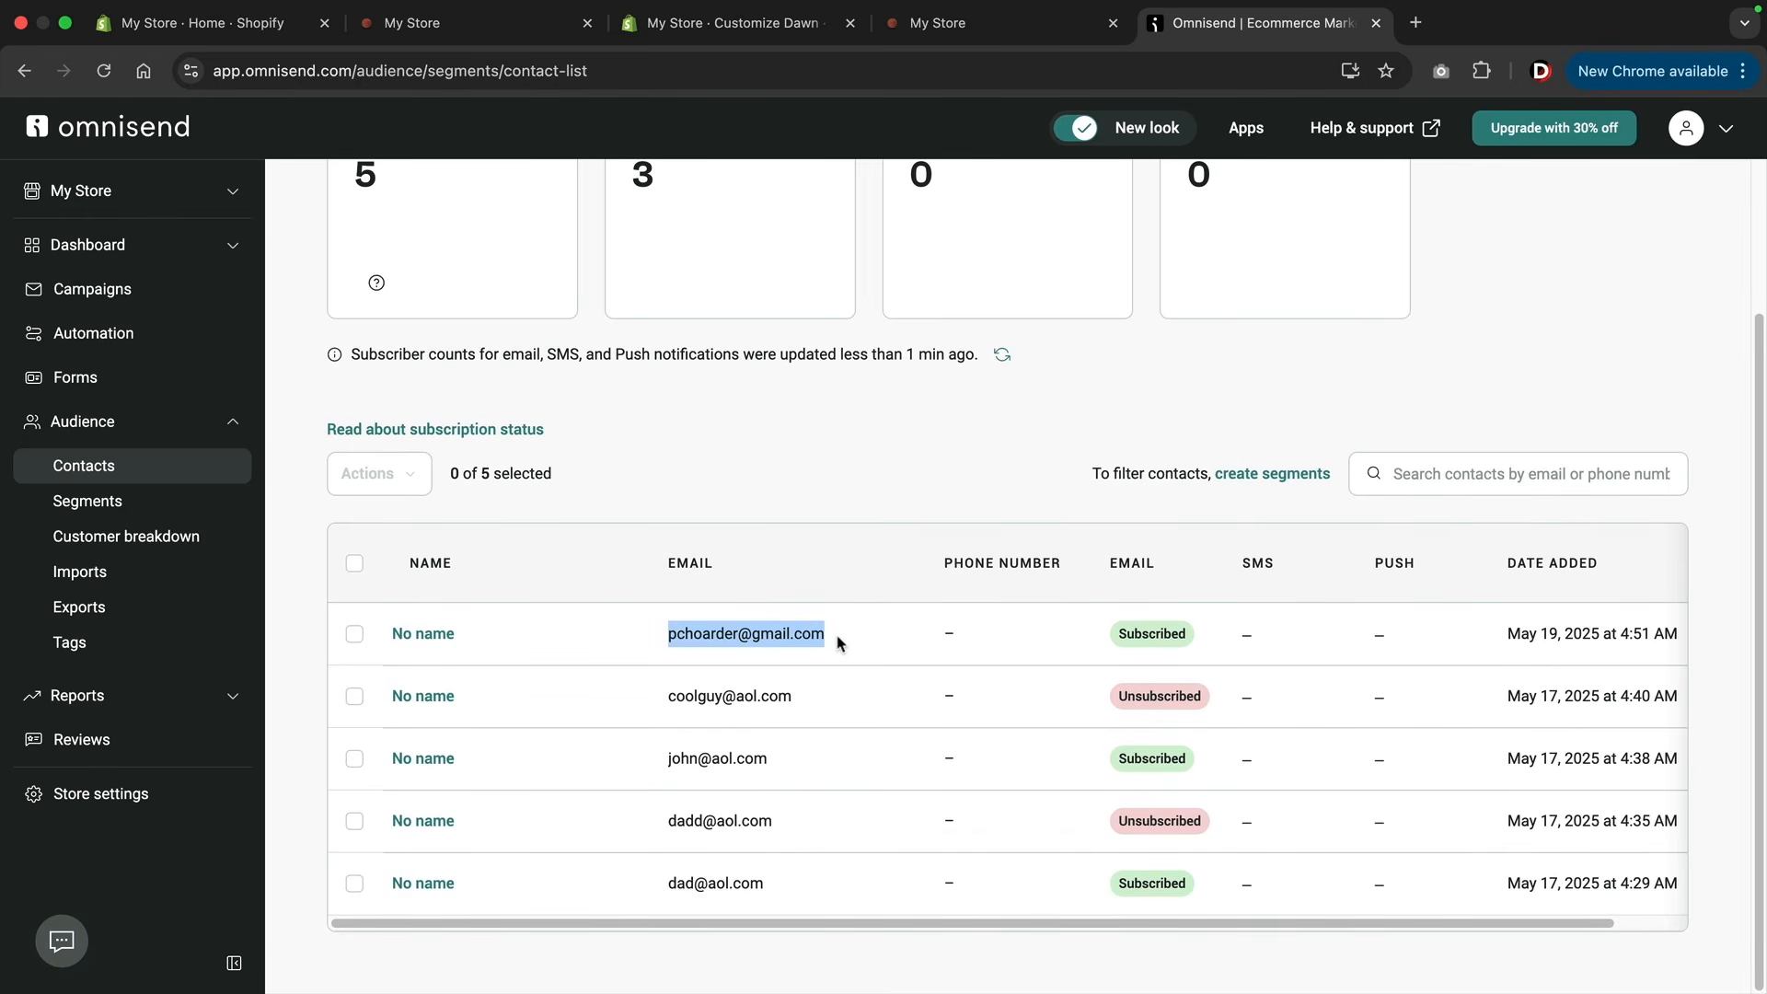
click(840, 643)
drag(839, 643, 664, 644)
click(802, 497)
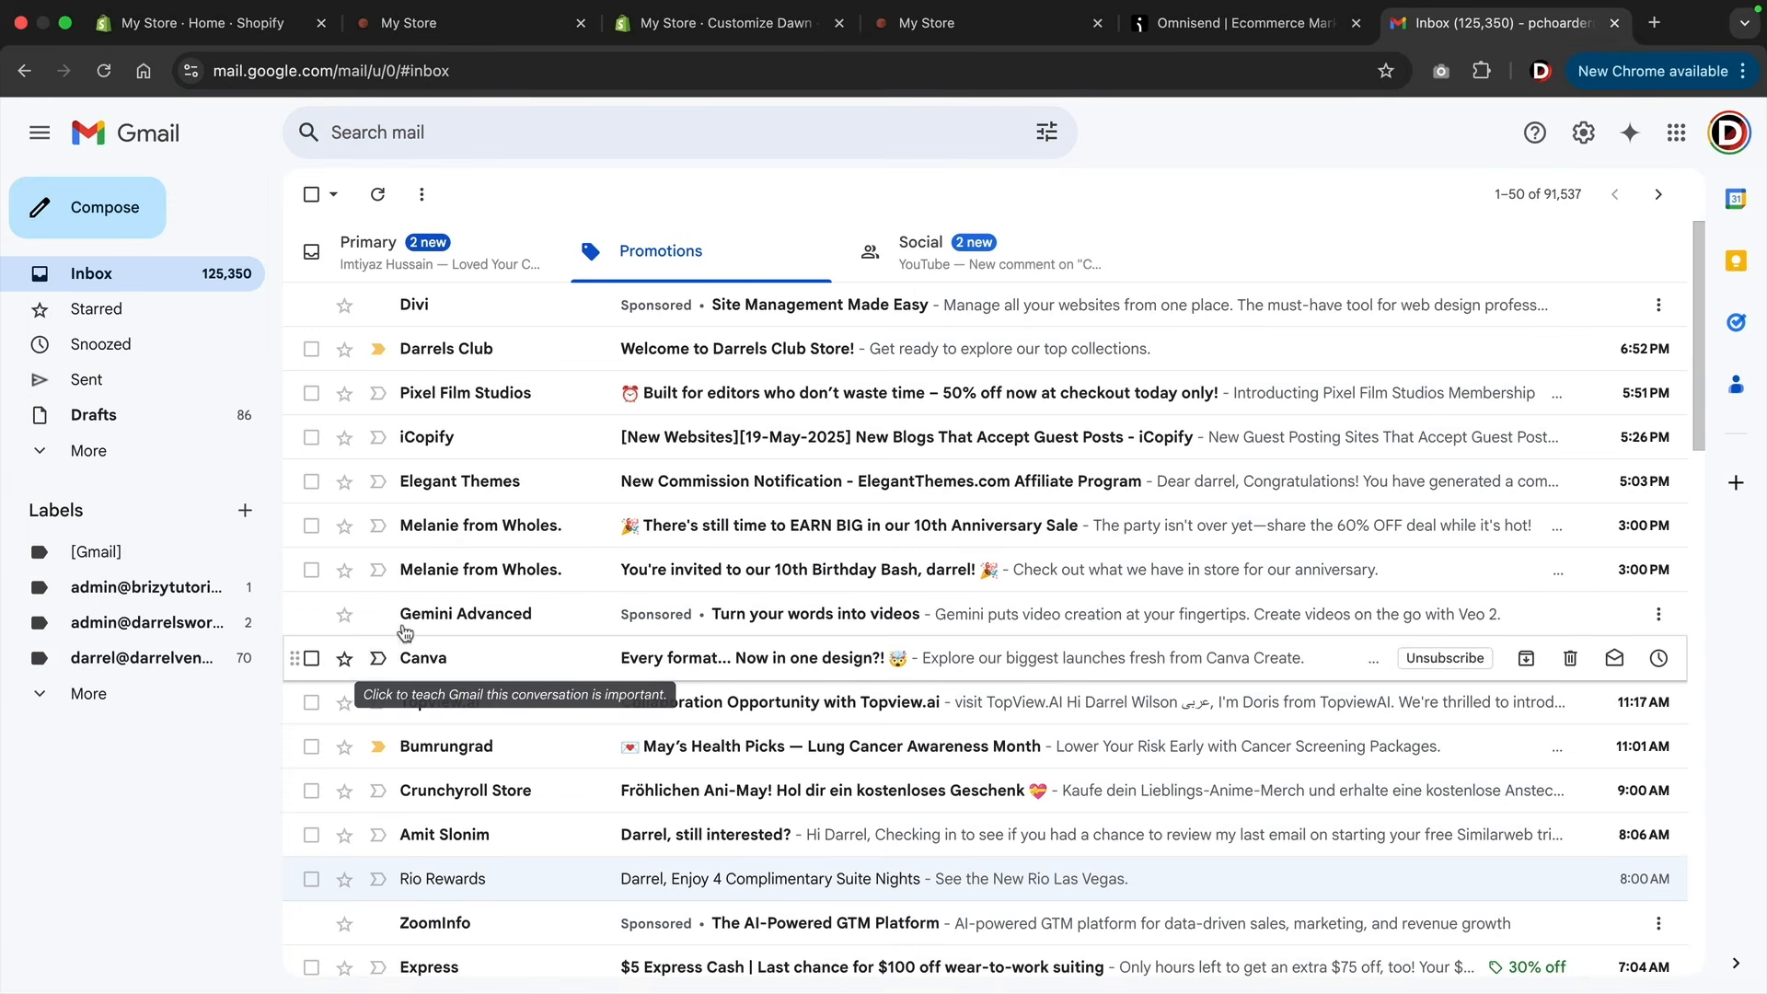
Open the store's welcome e-mail in the Gmail inbox and review its greeting, featured products and 10% OFF discount block.
click(732, 356)
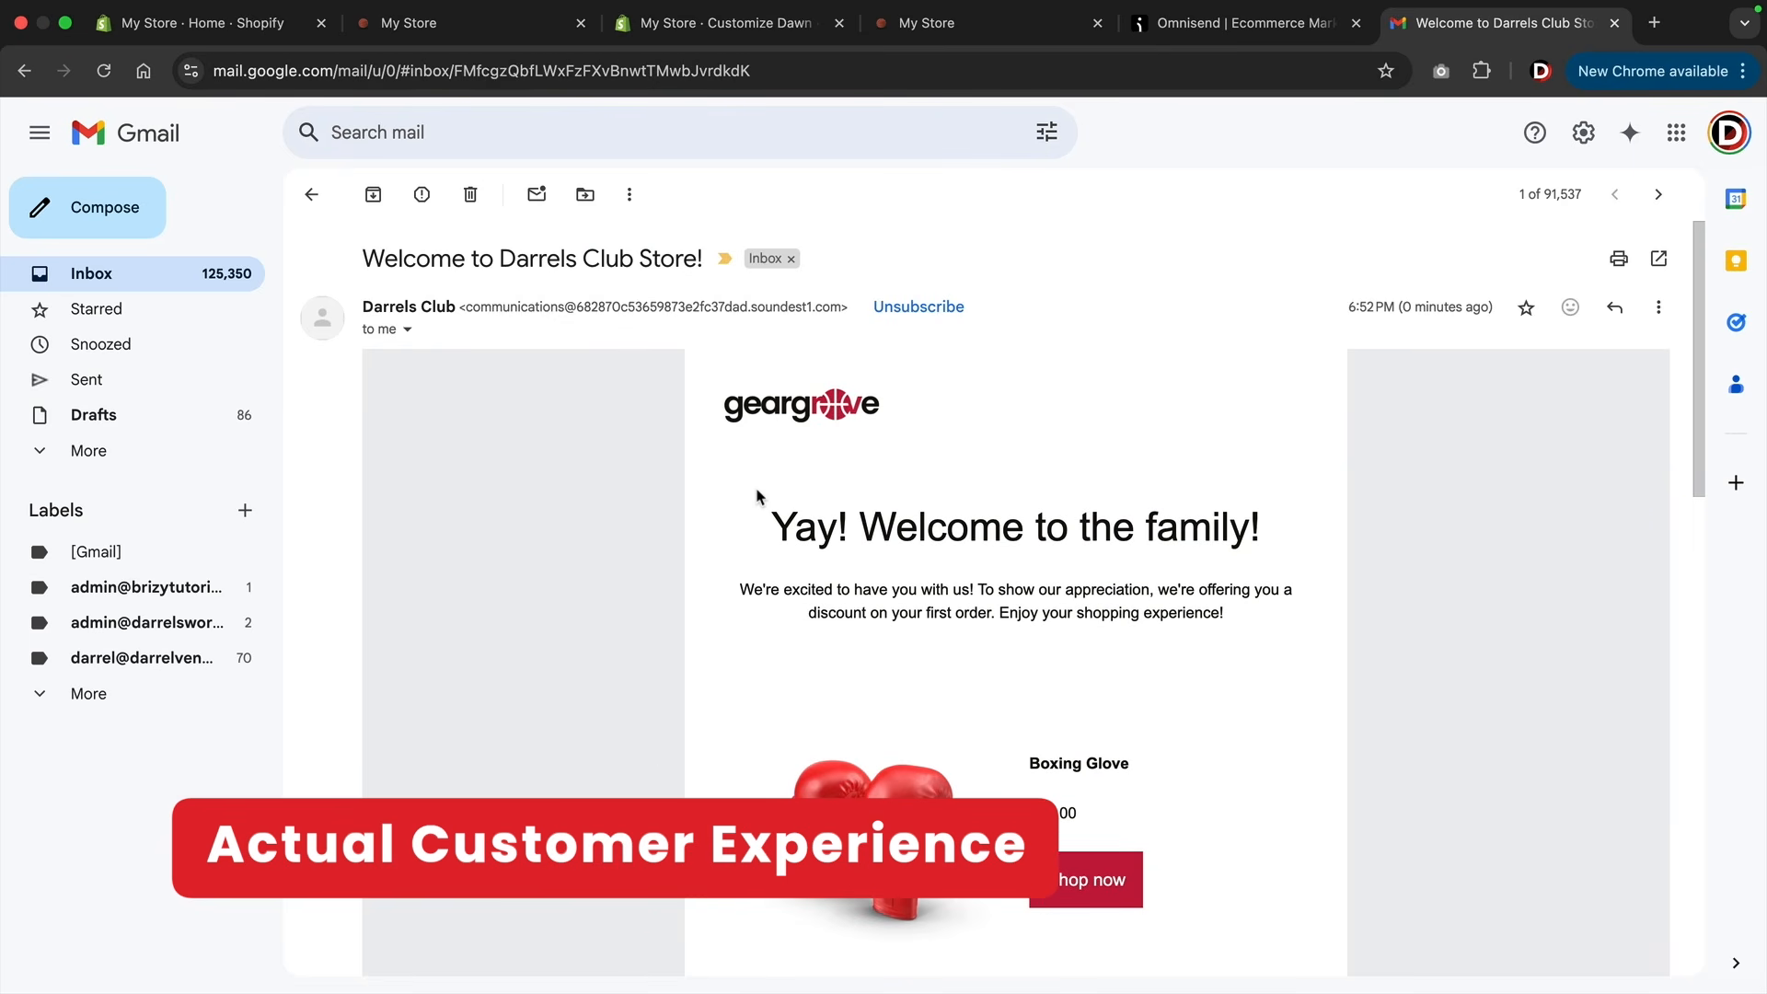
scroll(756, 497, down, 2)
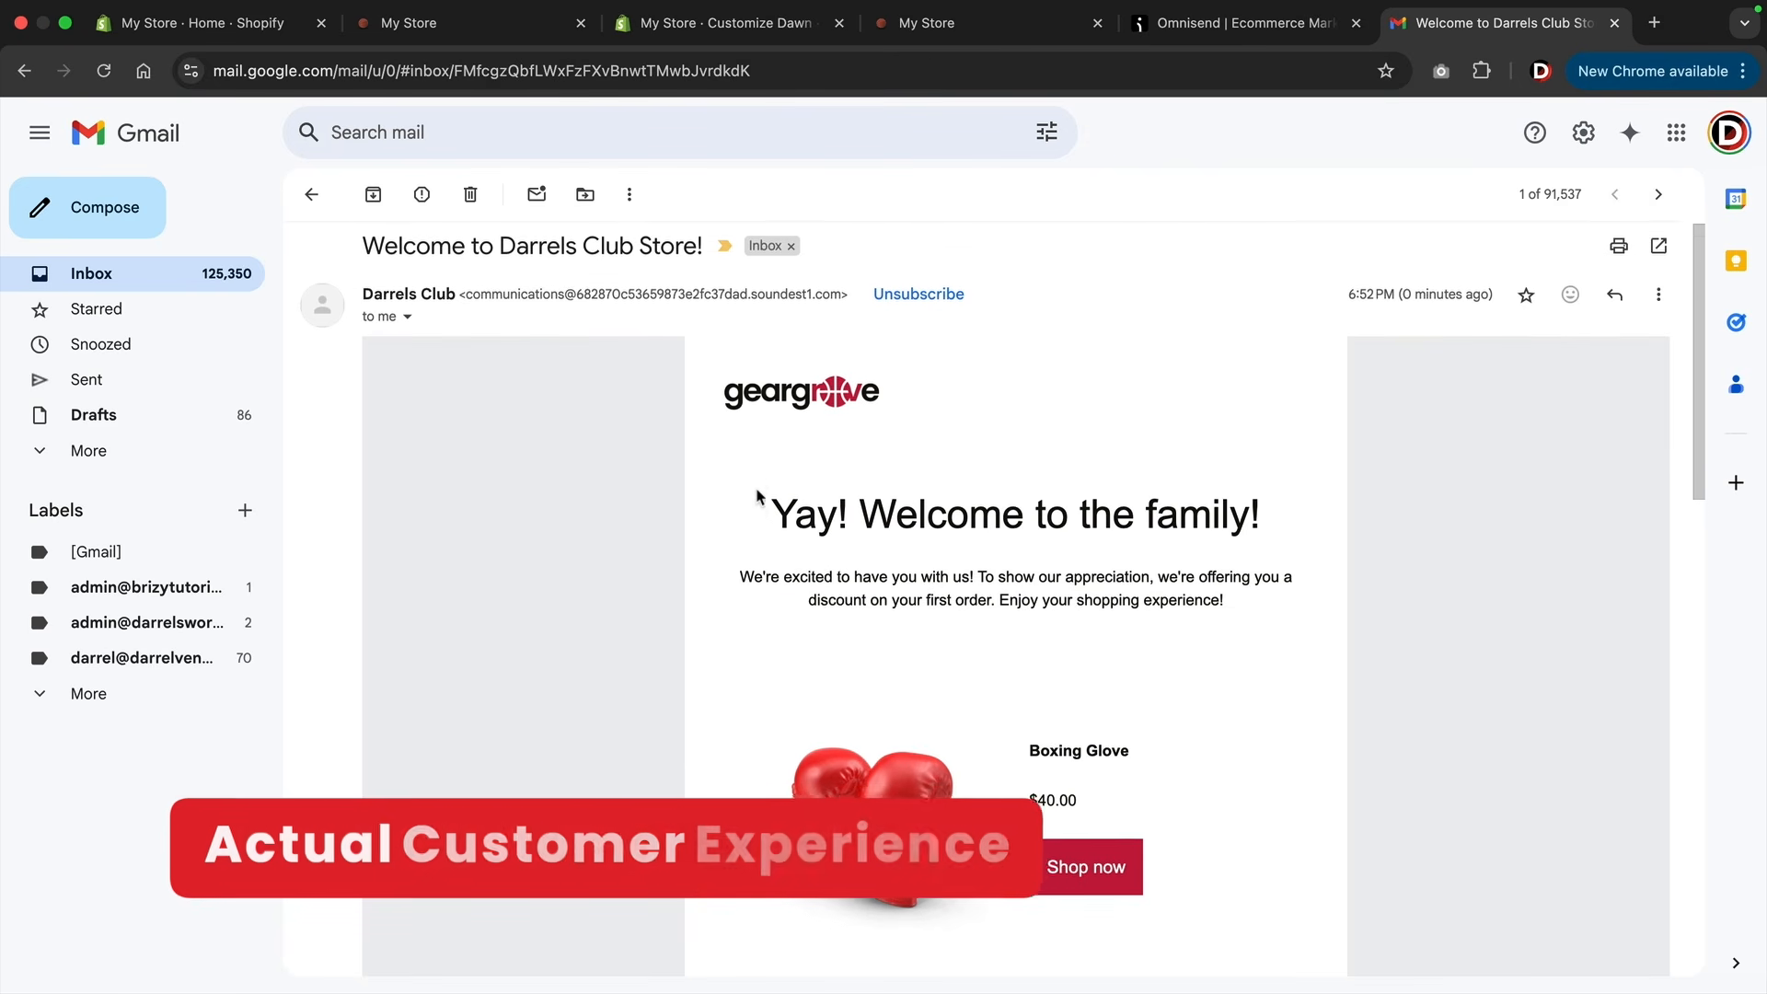
drag(761, 470, 1286, 485)
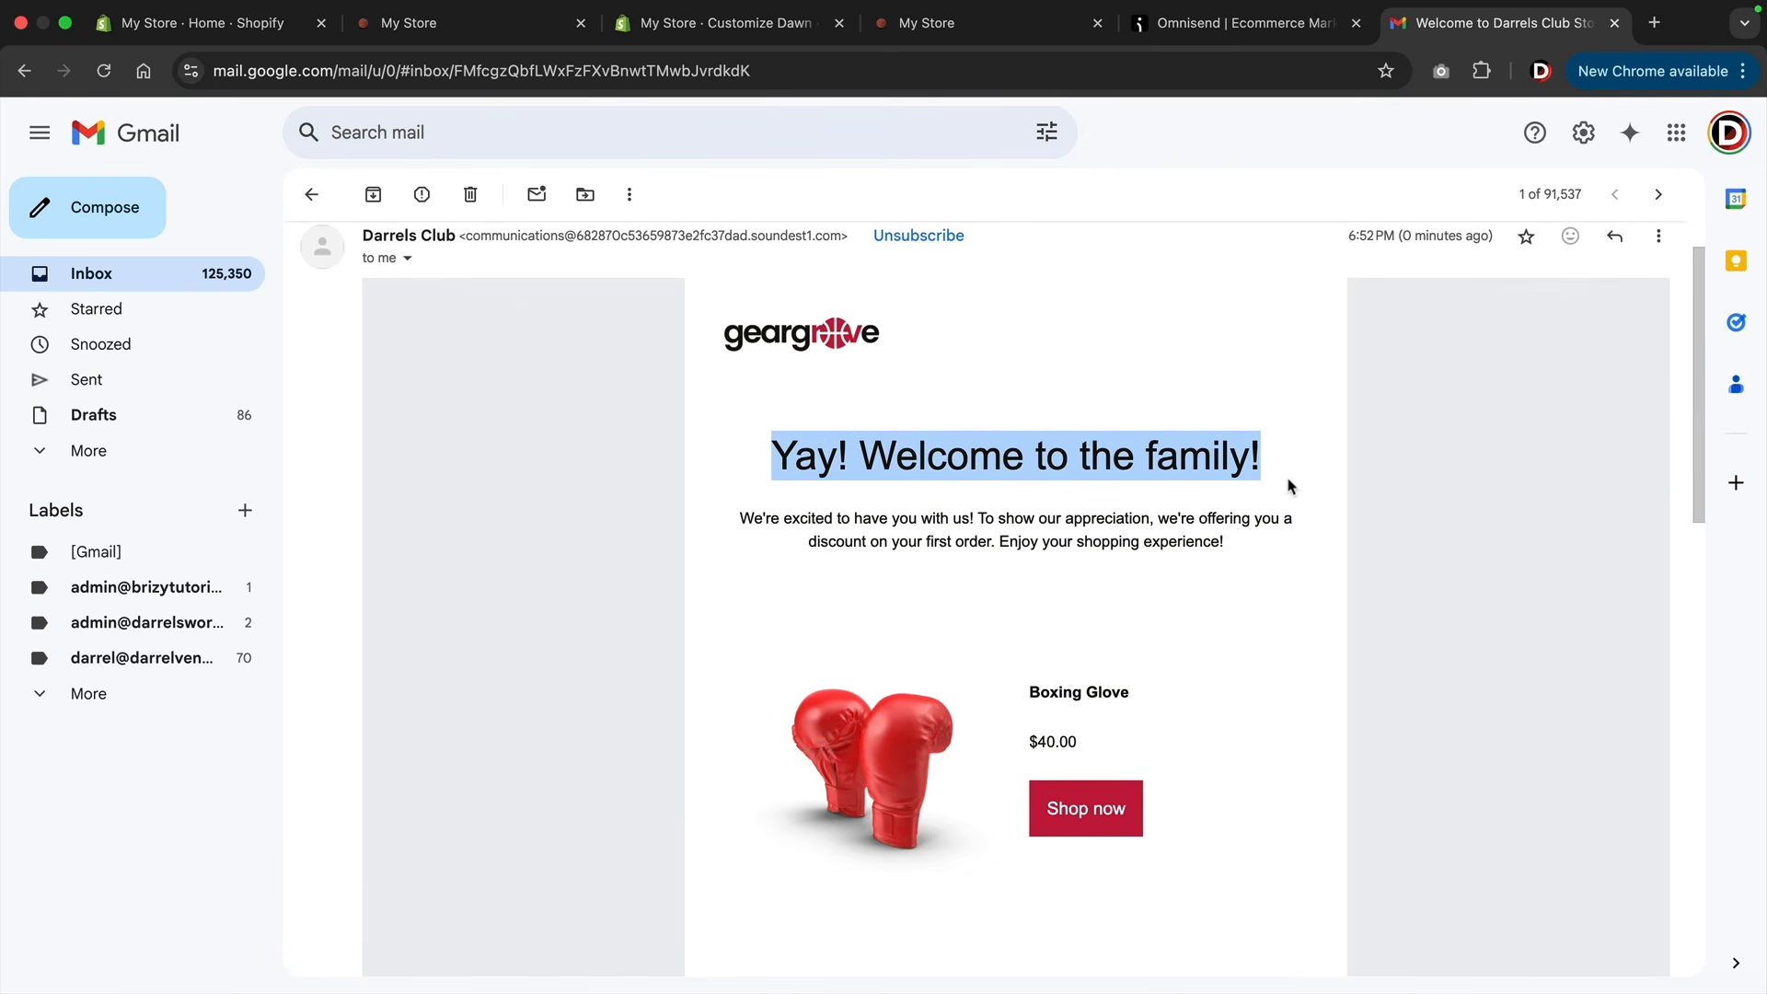
scroll(1199, 500, down, 6)
scroll(1127, 662, down, 3)
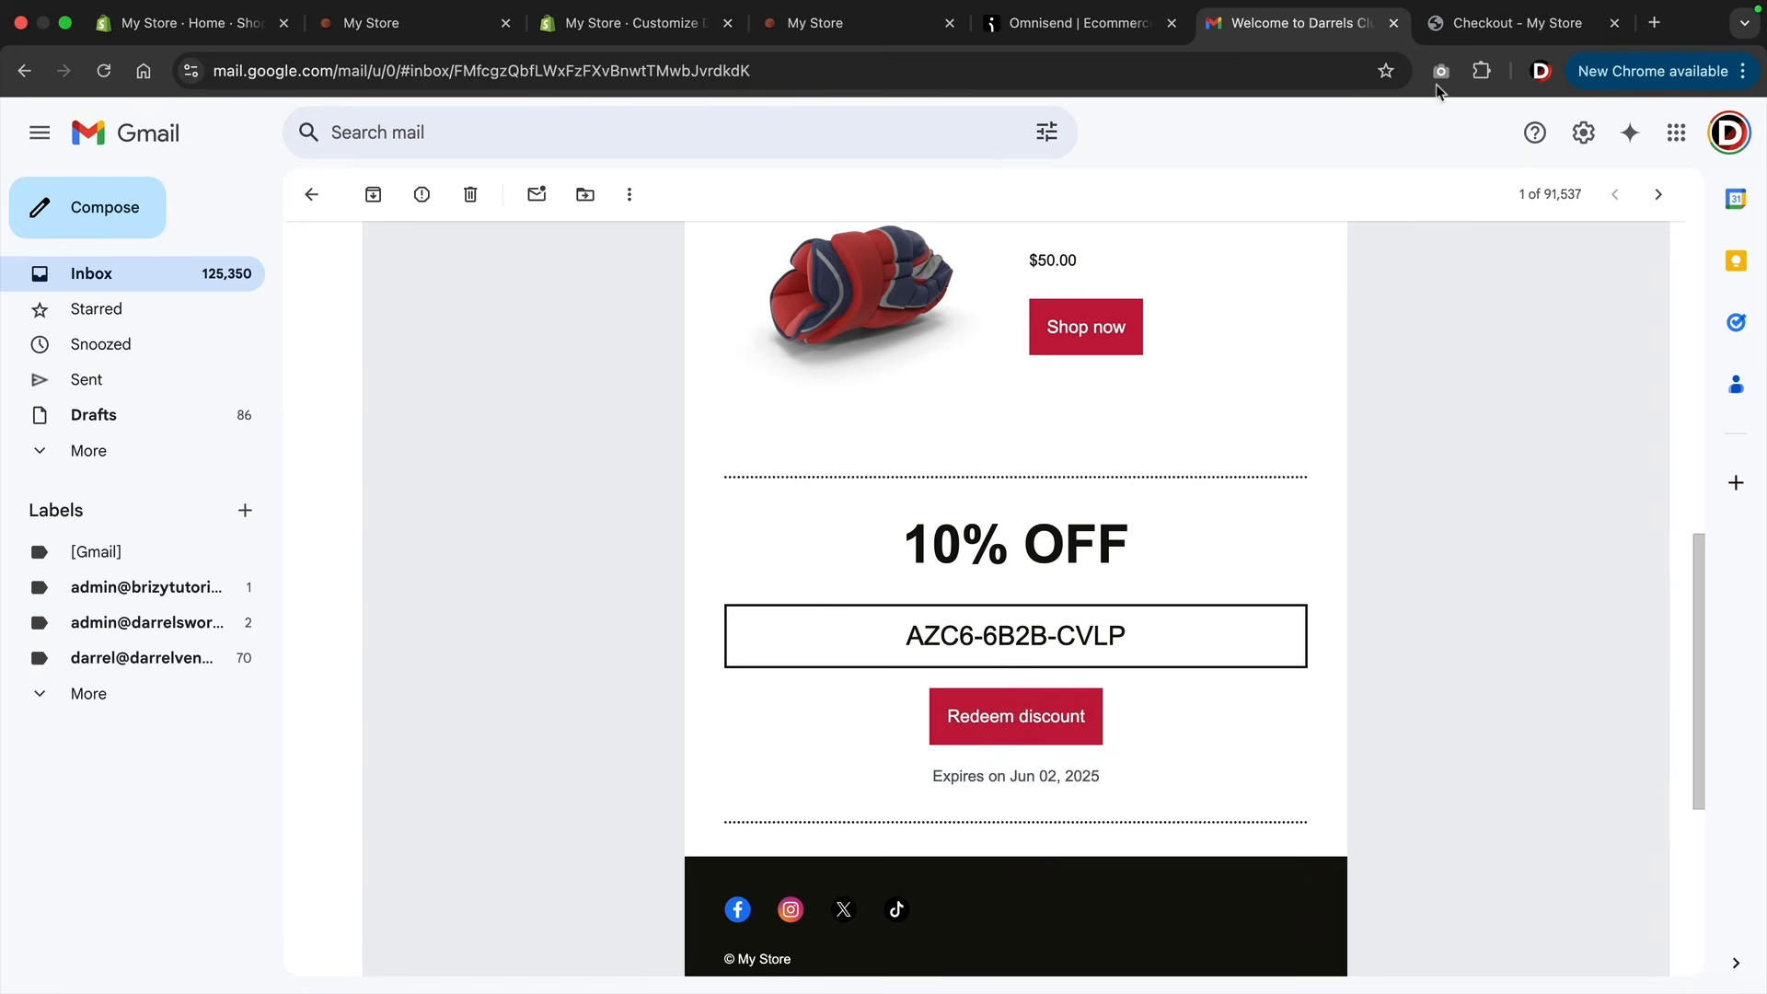
Switch to the store's checkout page and apply the discount code AZC6-6B2B-CVLP to the Hockey Gear order.
click(1491, 23)
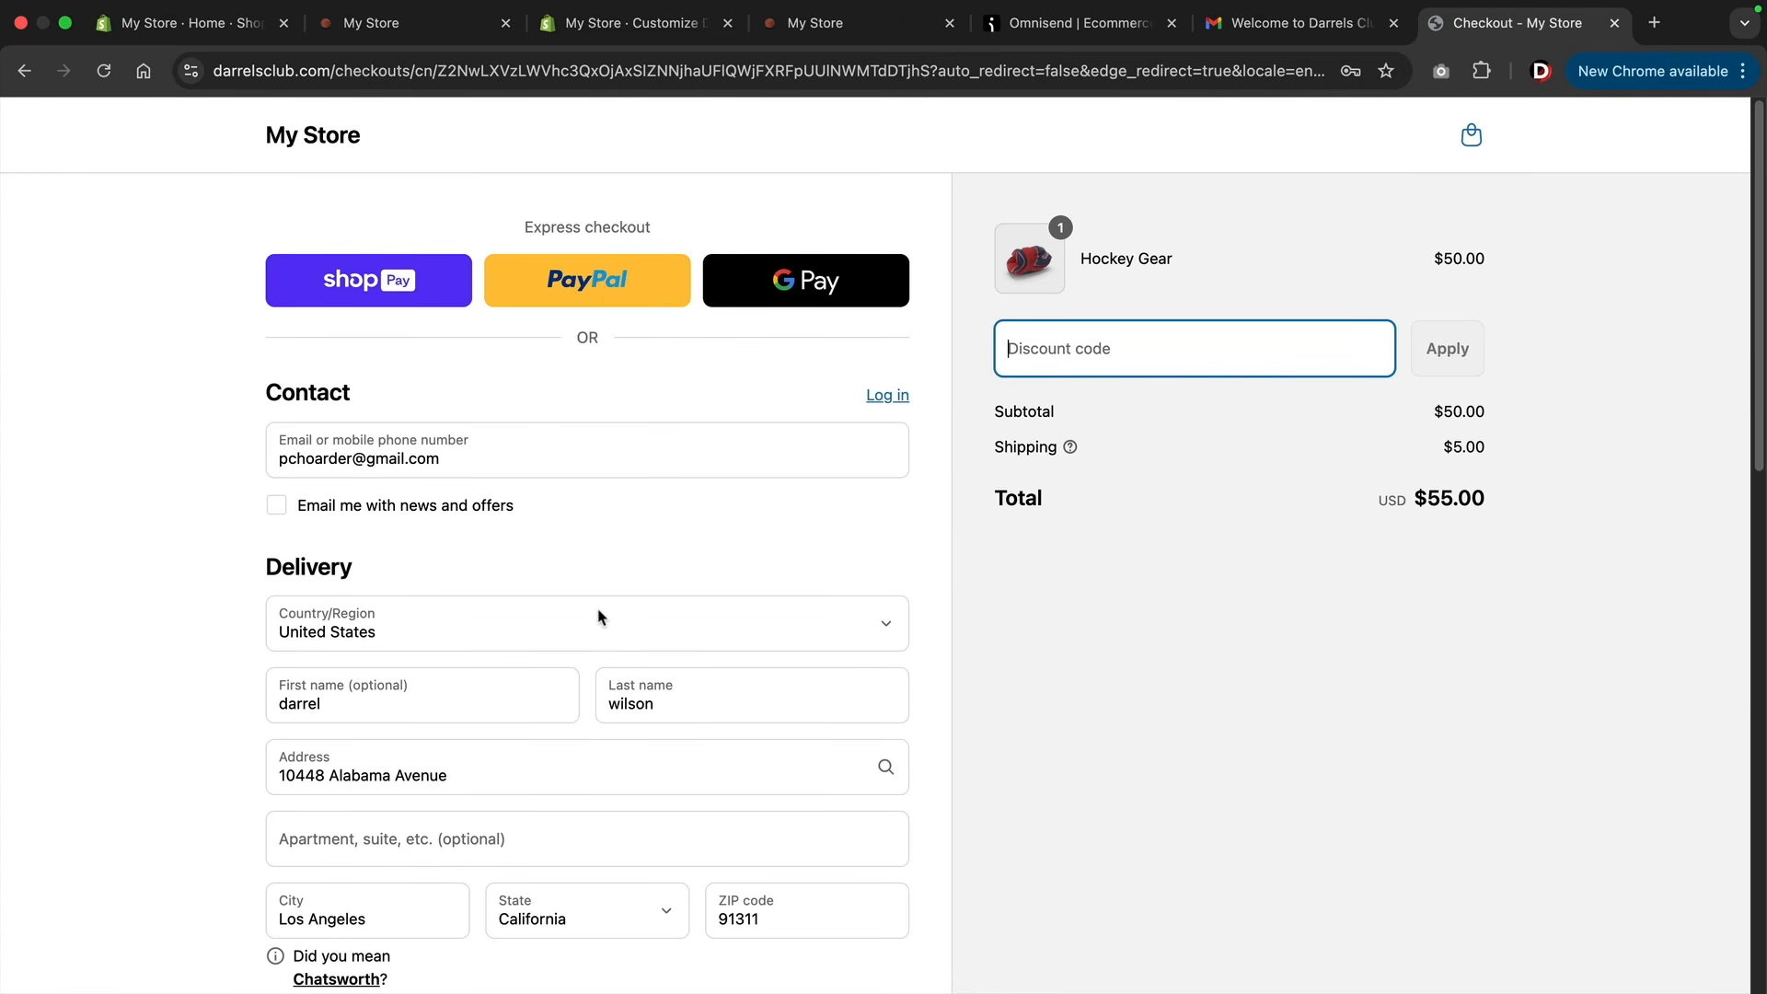
scroll(599, 615, down, 7)
scroll(600, 750, up, 7)
right_click(1058, 359)
click(1109, 521)
click(1440, 358)
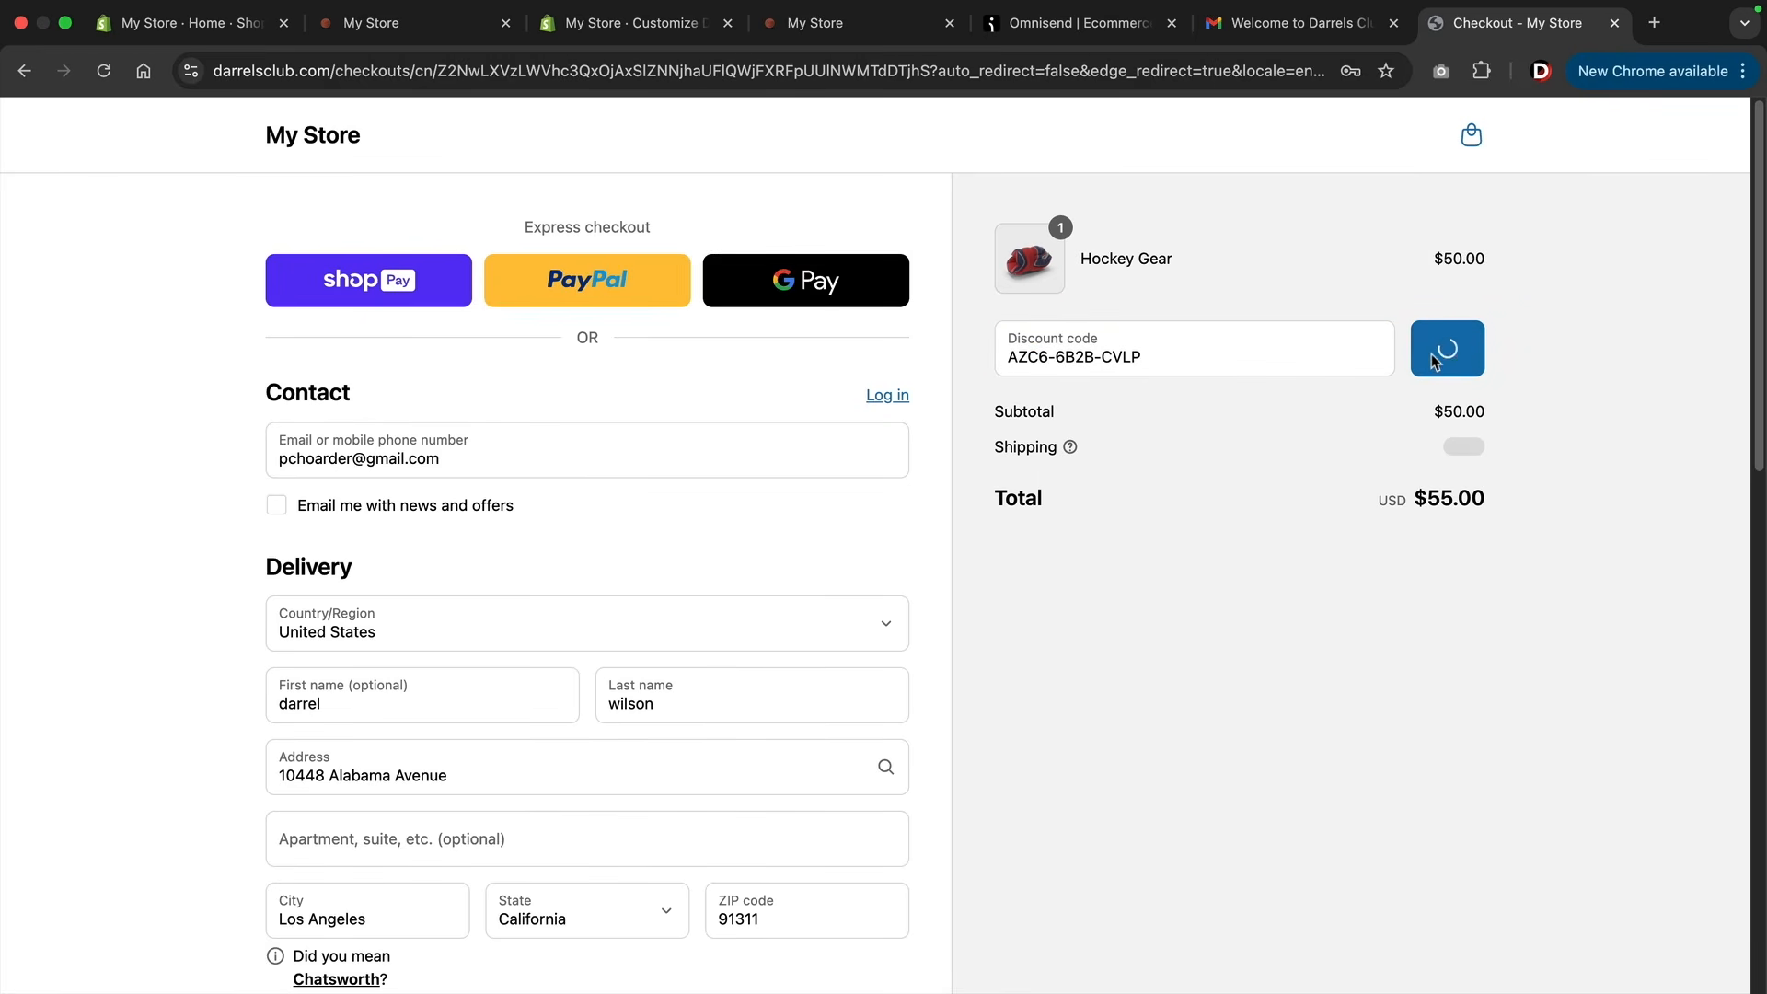